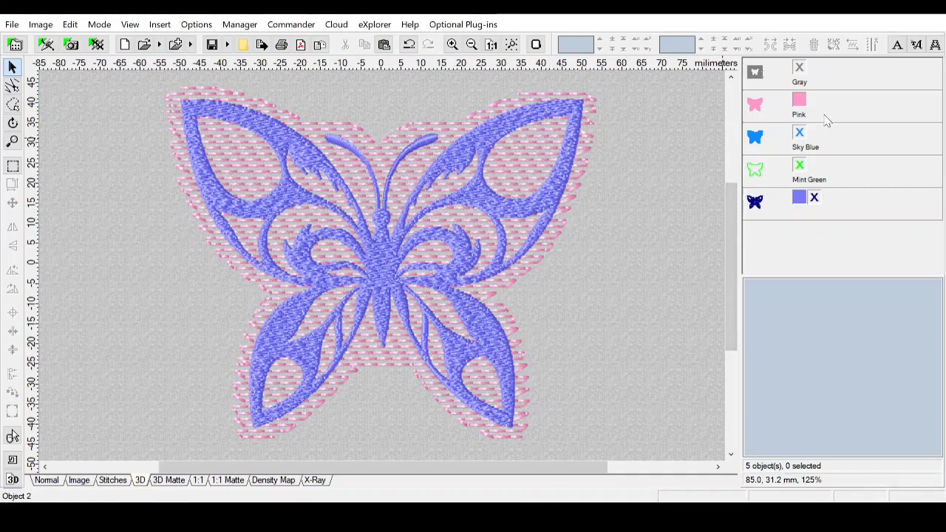
# Step: Hide the lavender butterfly fill and the pink background layer, and show the sky blue background layer
pyautogui.click(800, 204)
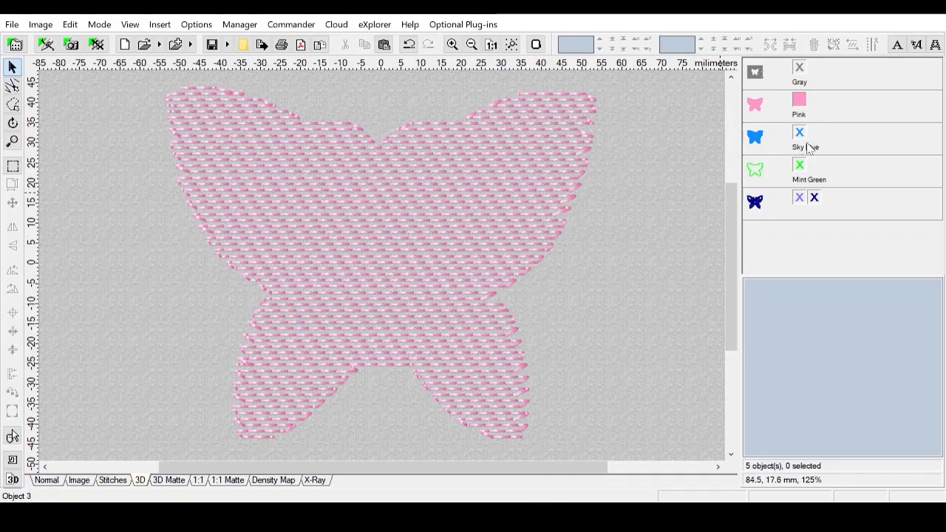
pyautogui.click(801, 100)
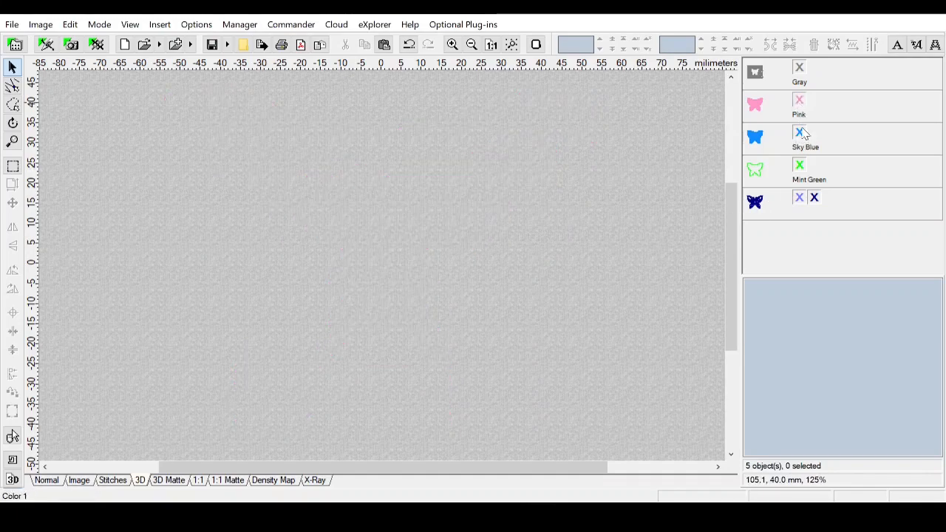
pyautogui.click(801, 136)
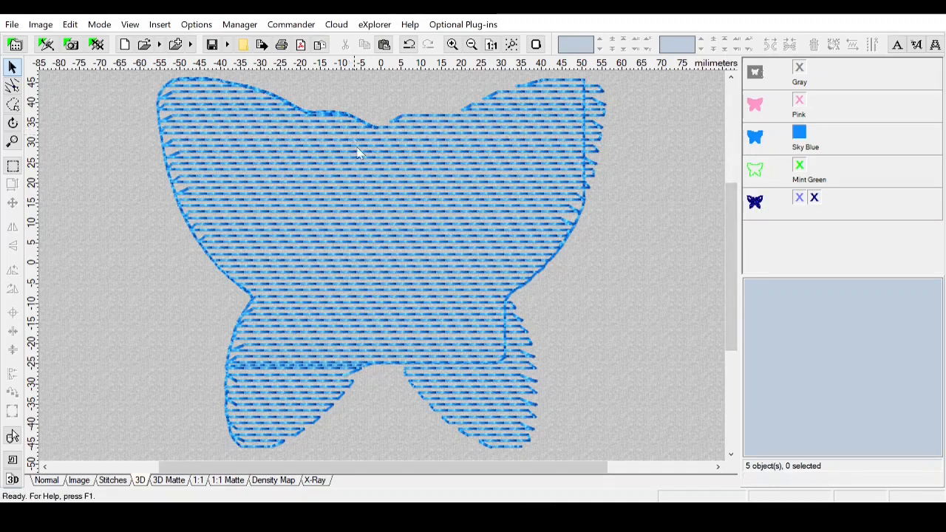
# Step: Select the mint green outline object and display it without the sky blue layer
pyautogui.click(768, 182)
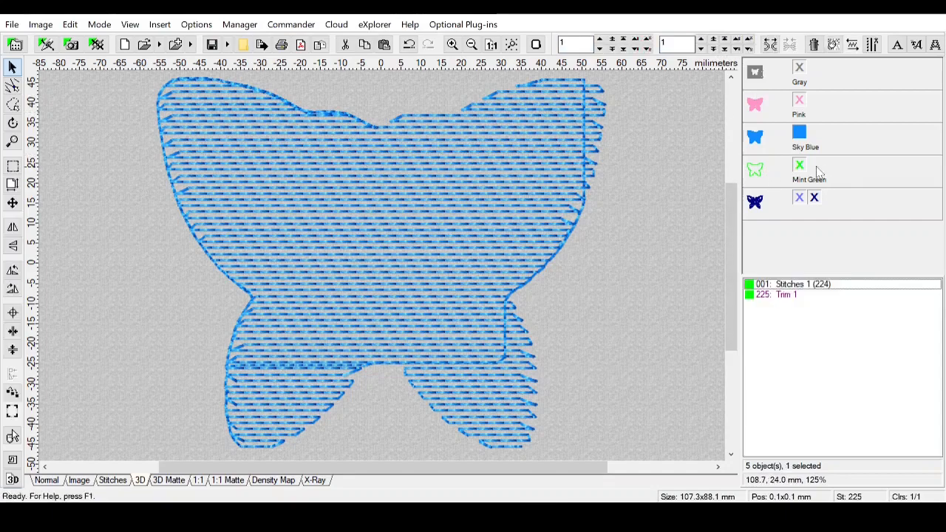
pyautogui.click(804, 171)
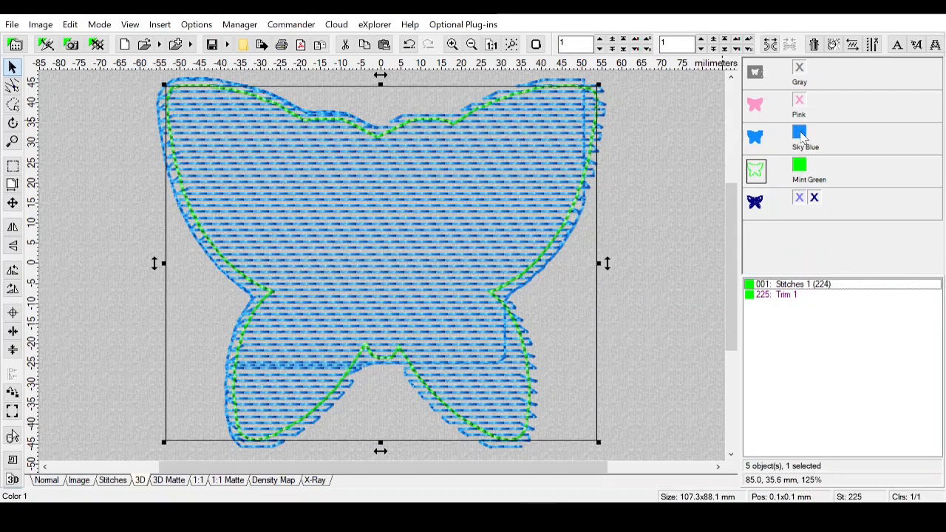
pyautogui.click(801, 135)
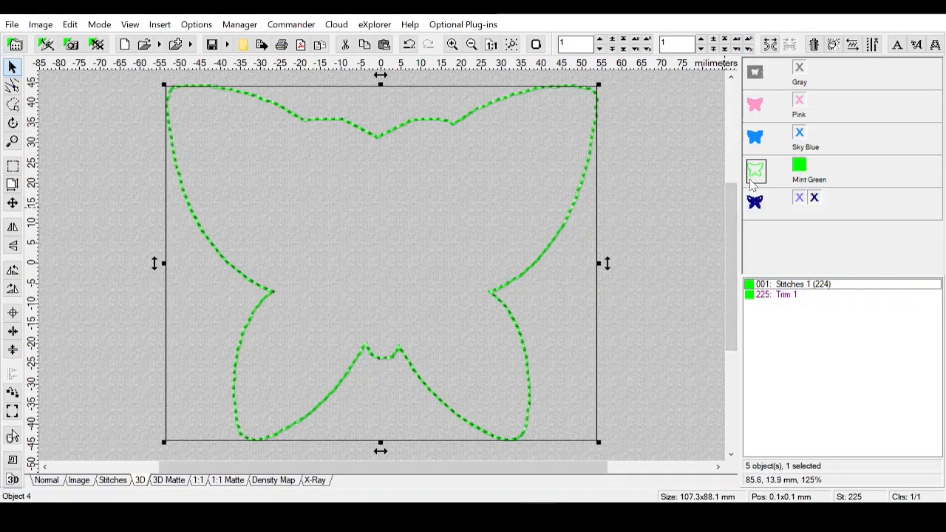
# Step: Select the butterfly object and display only its lavender fill, checking its dark blue outline on and off
pyautogui.click(803, 169)
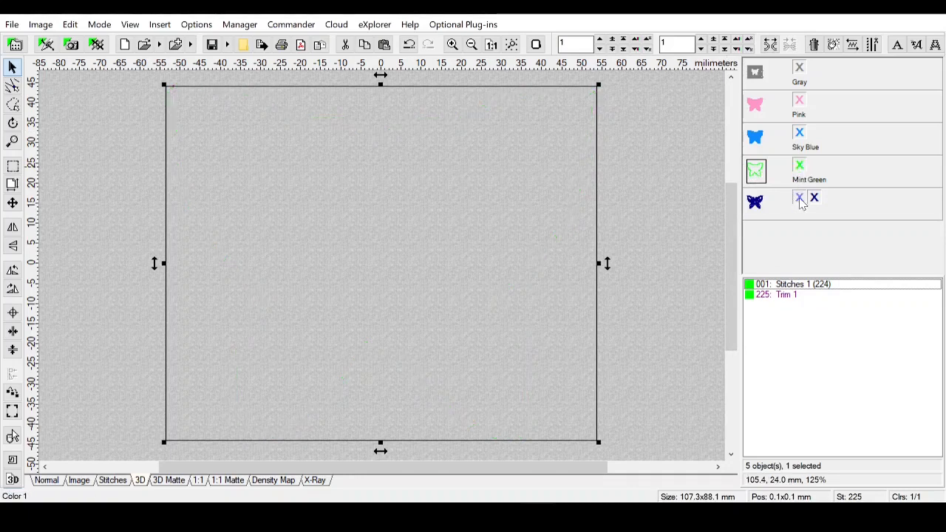
pyautogui.click(800, 199)
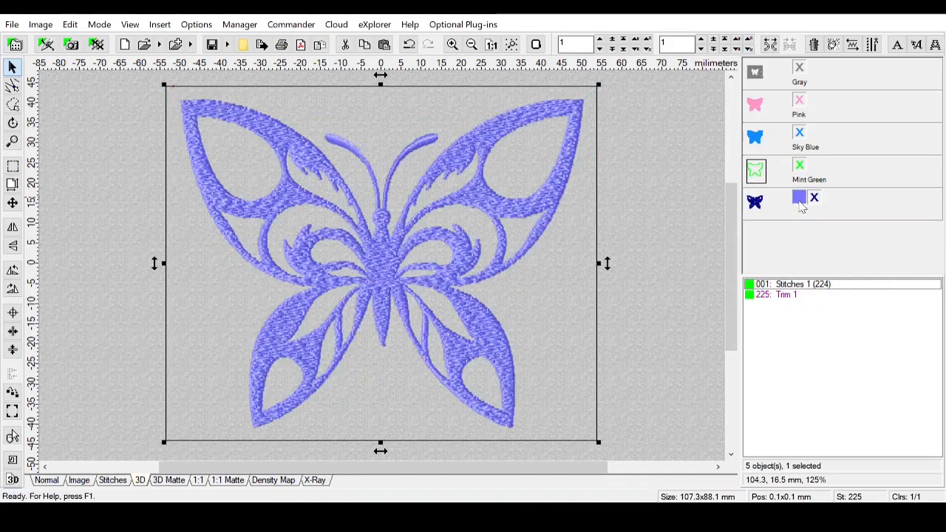
pyautogui.click(756, 207)
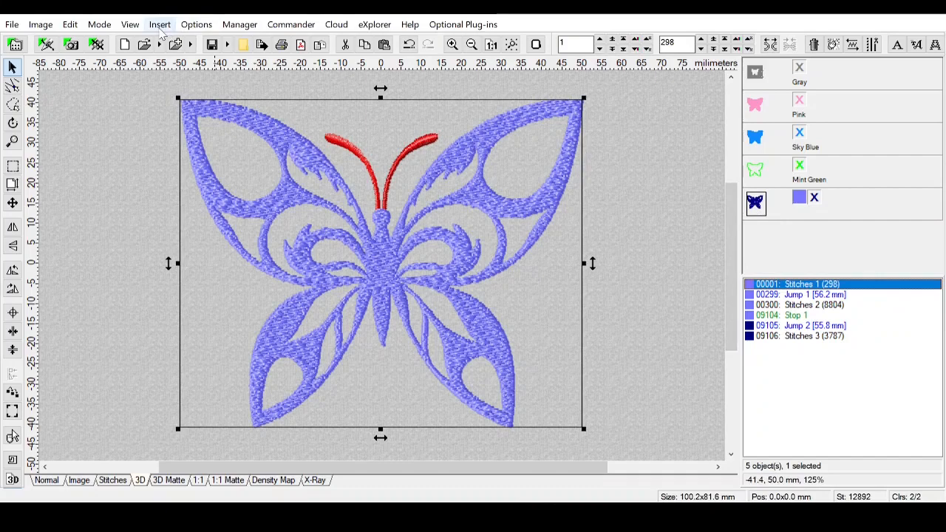
pyautogui.moveTo(797, 207)
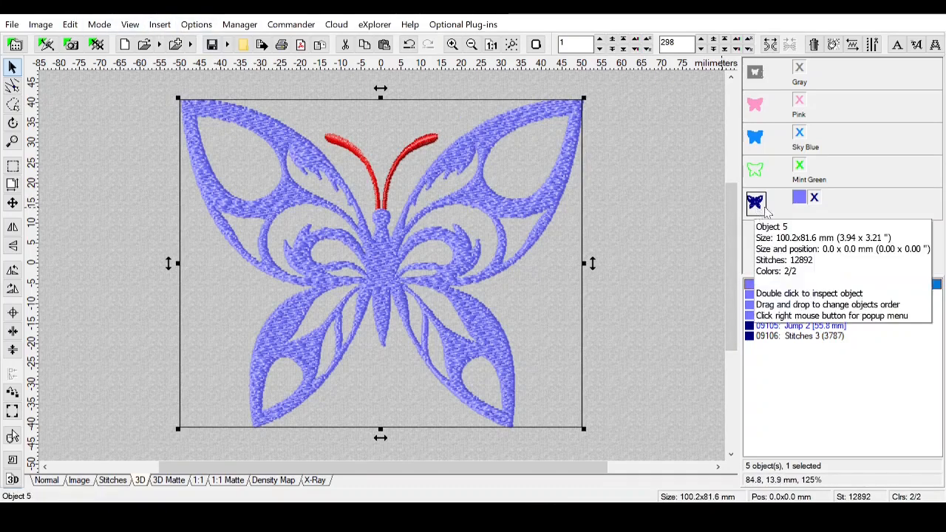
pyautogui.click(815, 200)
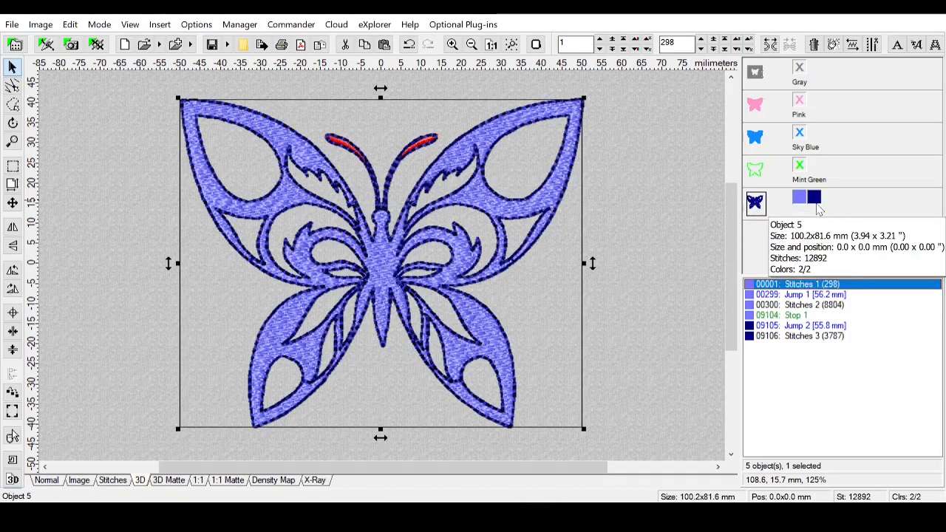
pyautogui.click(818, 201)
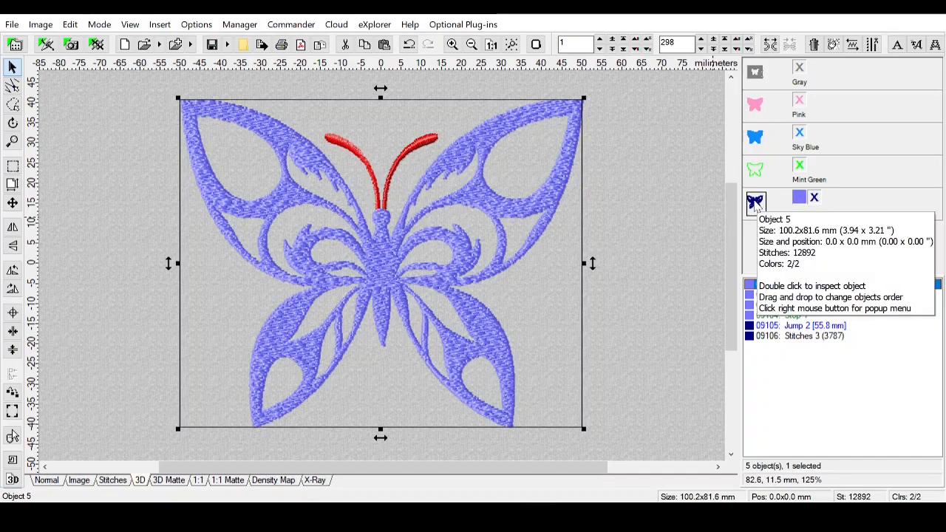
# Step: Insert one Contour effect around the butterfly with 2.0 mm inflate, 2.0 mm stitch length and 1 layer
pyautogui.click(160, 25)
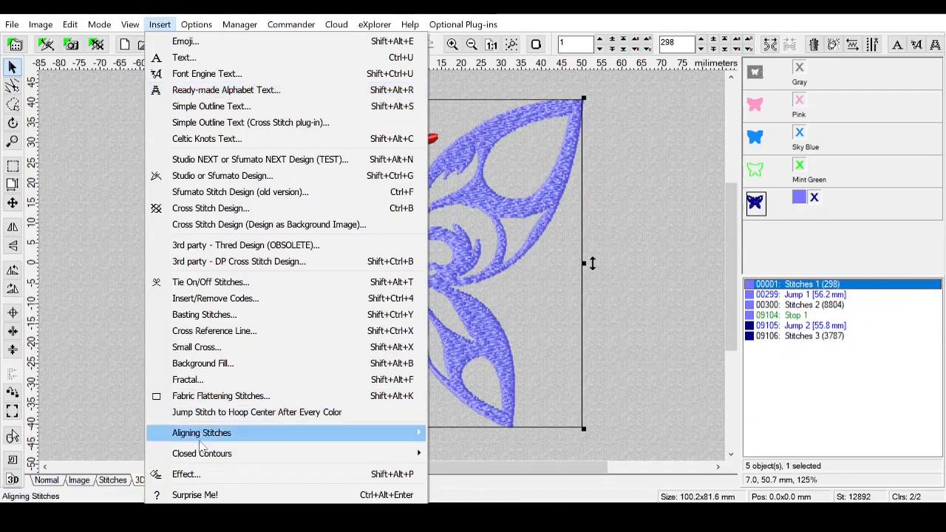
pyautogui.click(200, 477)
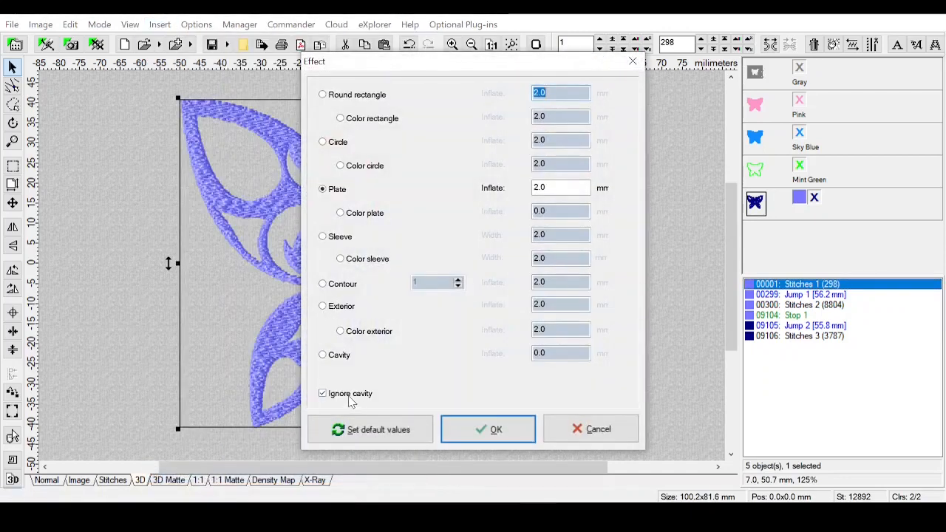
pyautogui.click(323, 284)
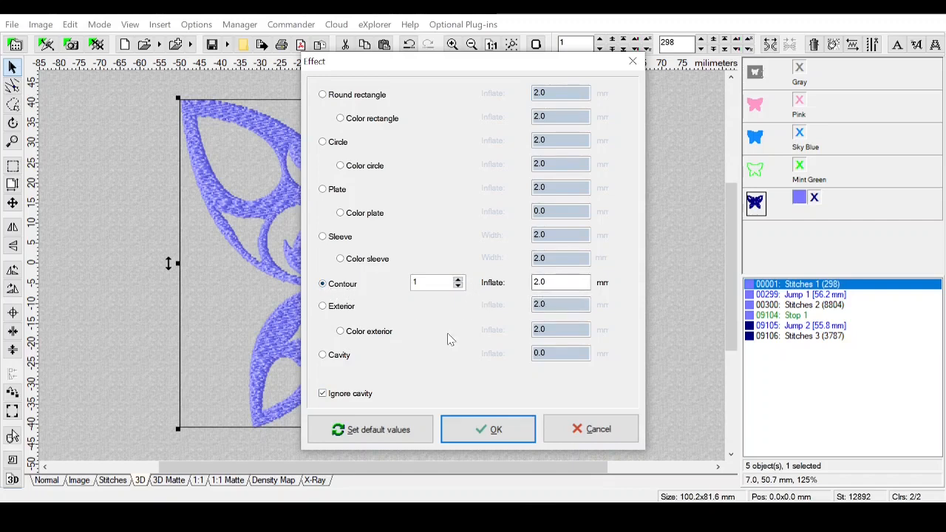
pyautogui.click(492, 430)
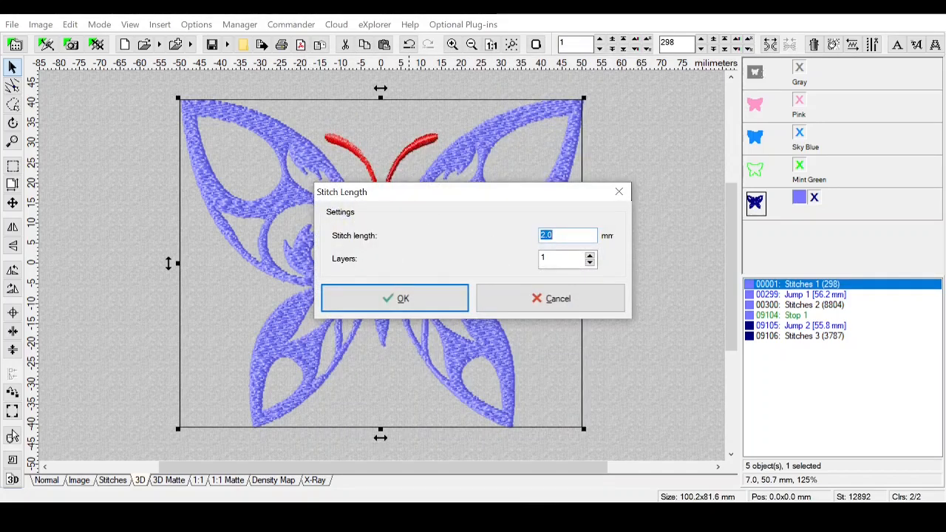
pyautogui.click(397, 298)
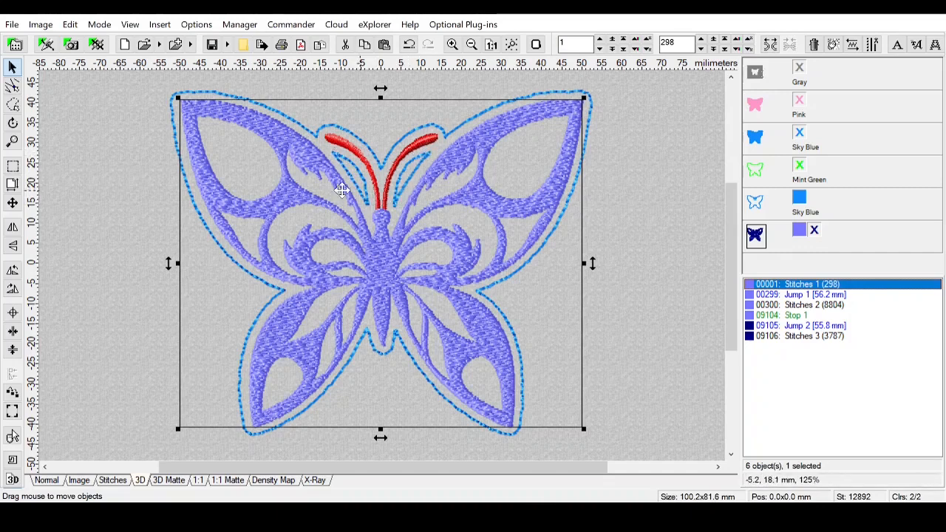
# Step: Review the stitch groups of the new sky blue contour and separate all of them into individual objects
pyautogui.click(756, 205)
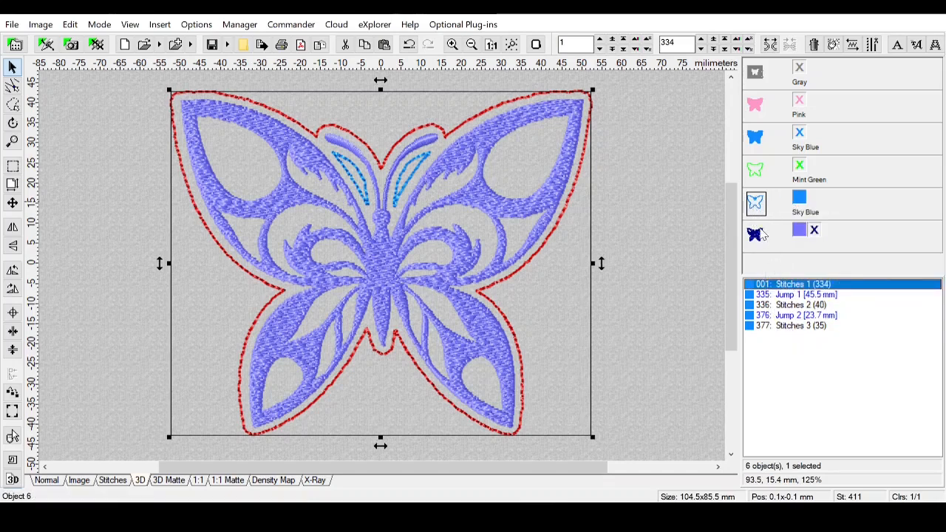
pyautogui.click(792, 306)
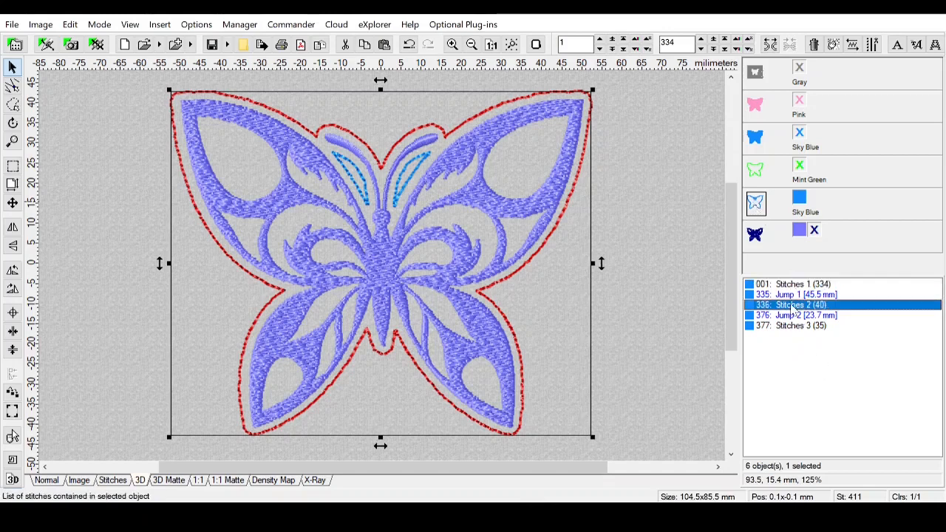
pyautogui.click(794, 326)
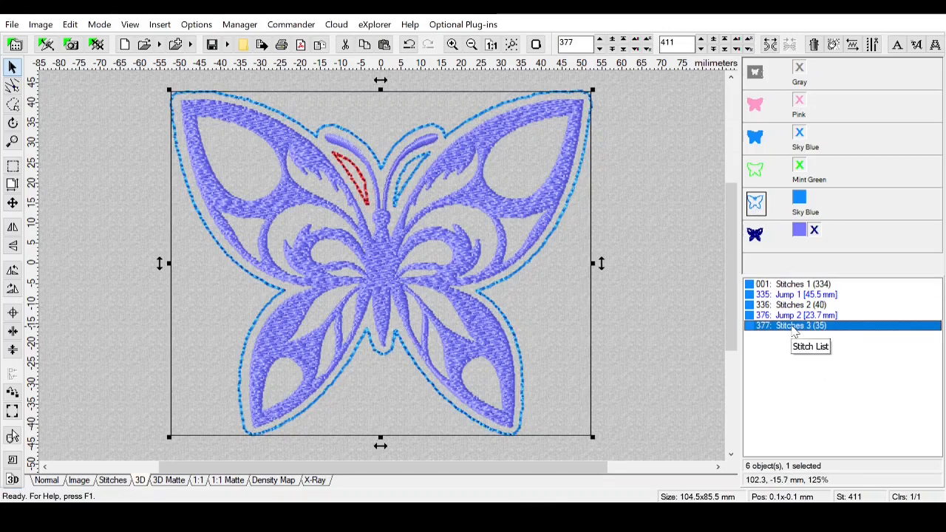
pyautogui.click(795, 285)
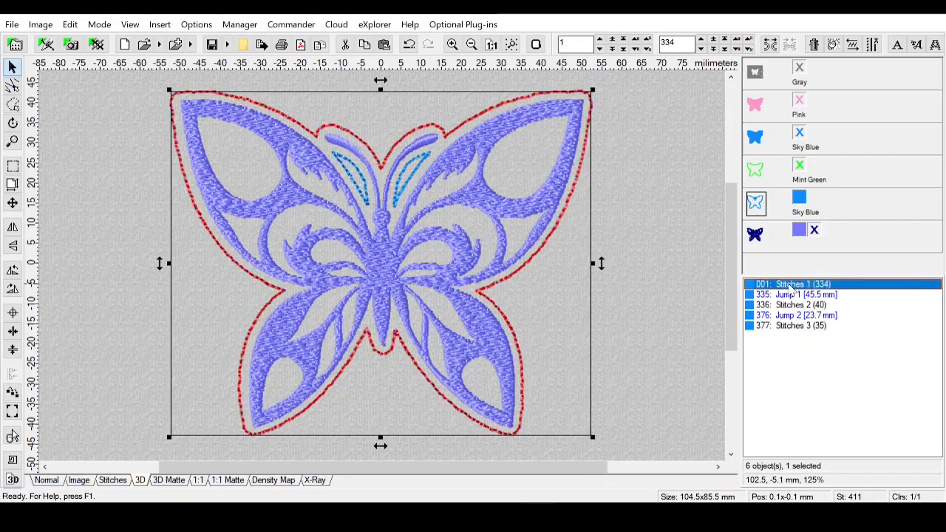
pyautogui.rightClick(791, 288)
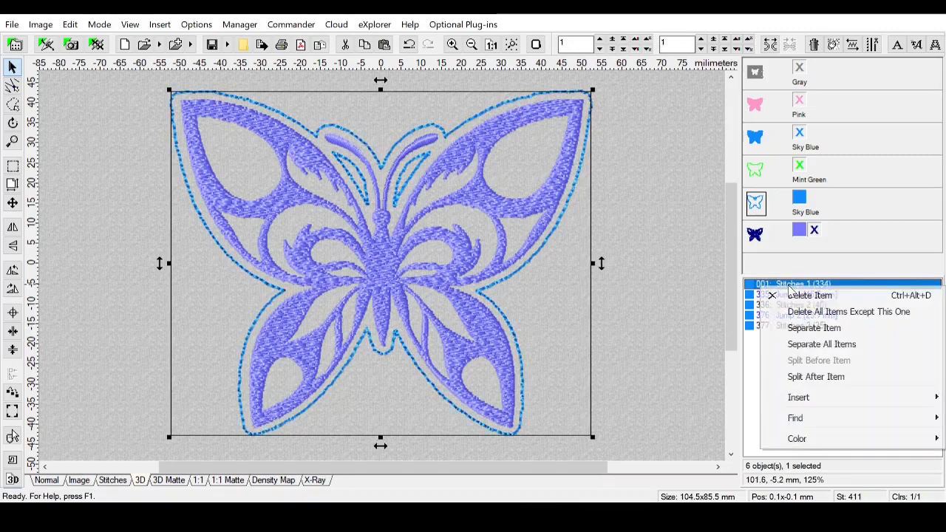
pyautogui.click(813, 344)
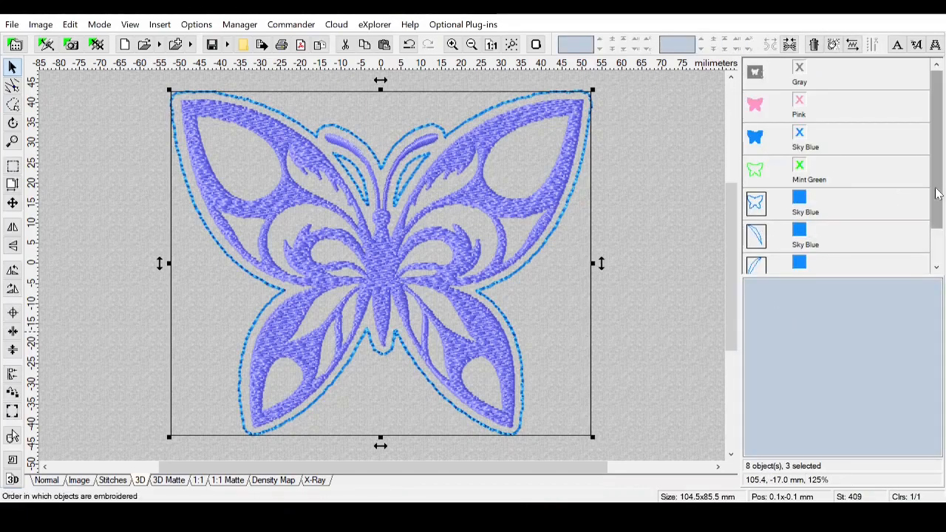
# Step: Delete the two small sky blue contours between the antennae and the upper wings
pyautogui.scroll(-2, 937, 194)
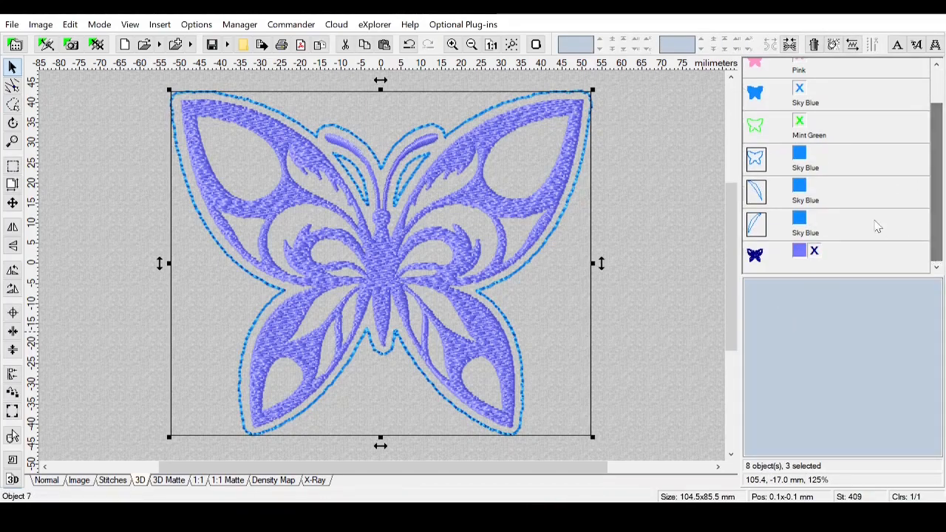
pyautogui.click(760, 194)
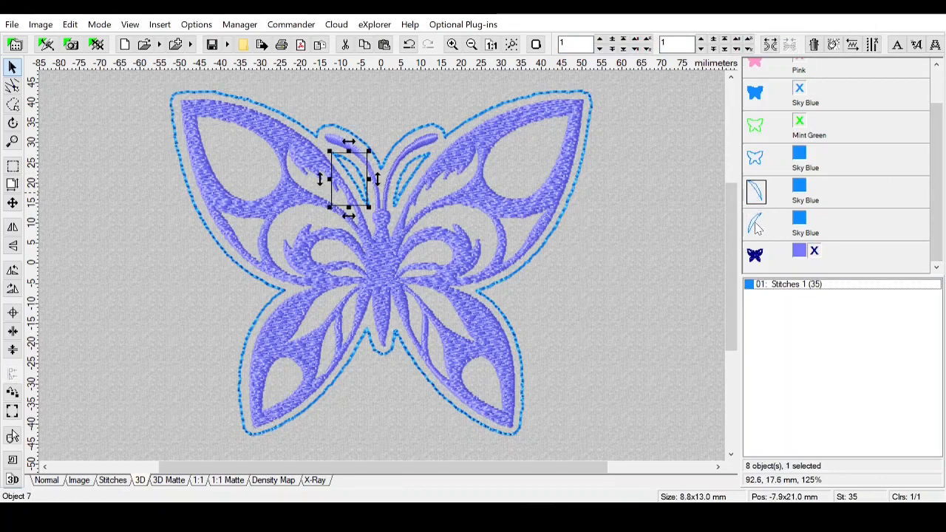
pyautogui.keyDown('ctrl'); pyautogui.click(759, 226); pyautogui.keyUp('ctrl')
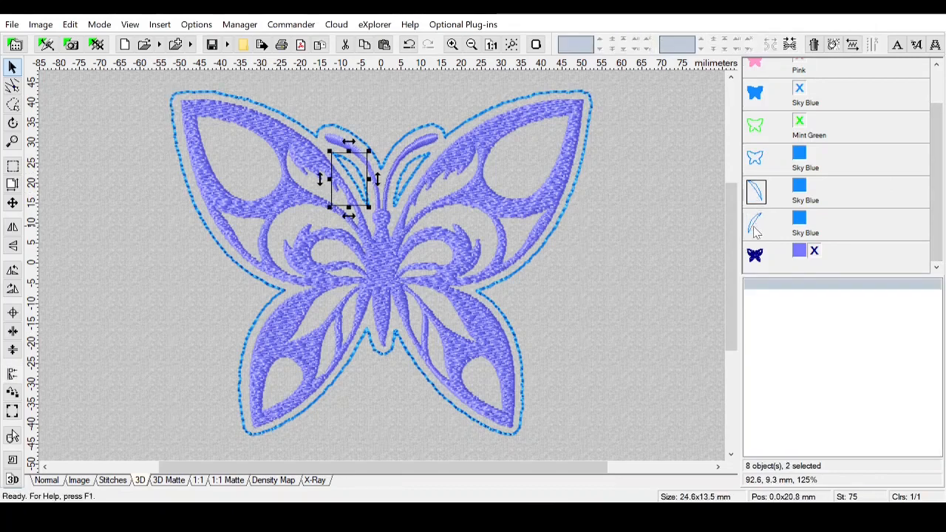
pyautogui.click(816, 46)
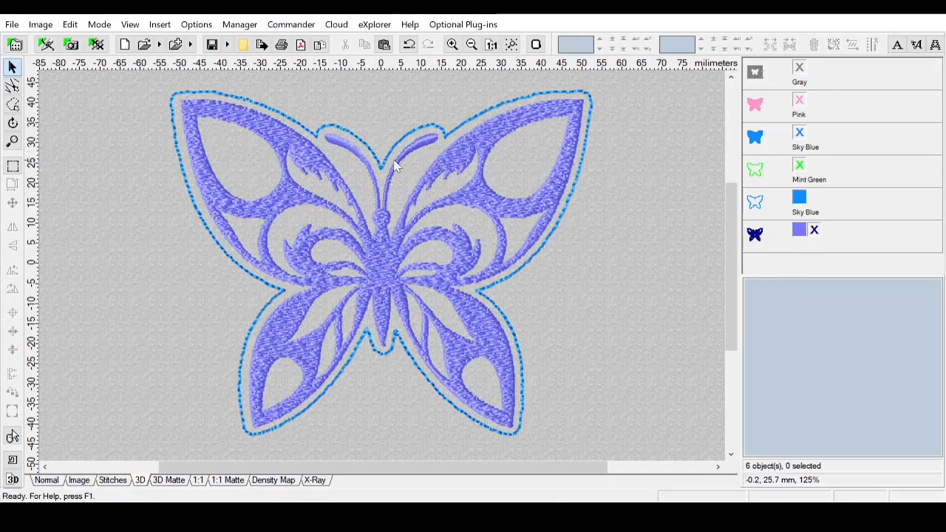
# Step: Insert a Plate effect with 0 mm inflate from the sky blue butterfly contour and fill it with plain fill Fill 1
pyautogui.click(757, 207)
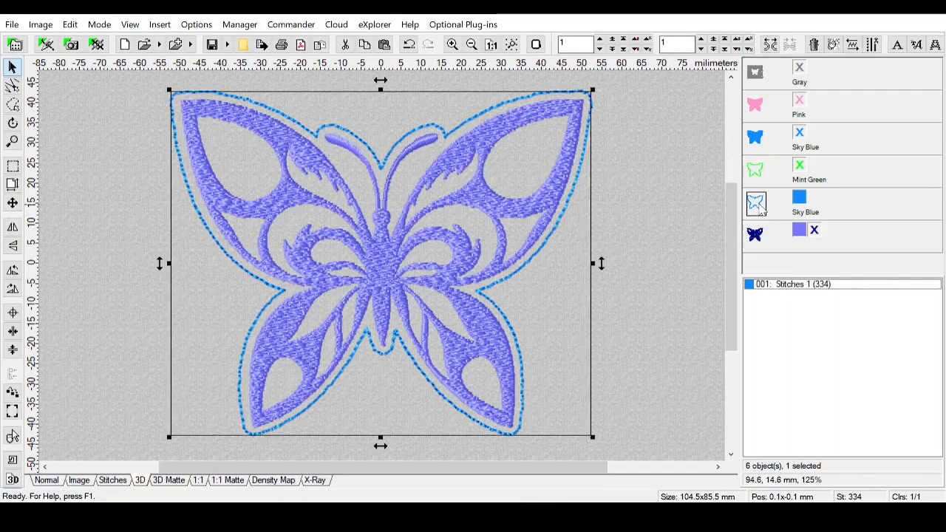
pyautogui.click(159, 25)
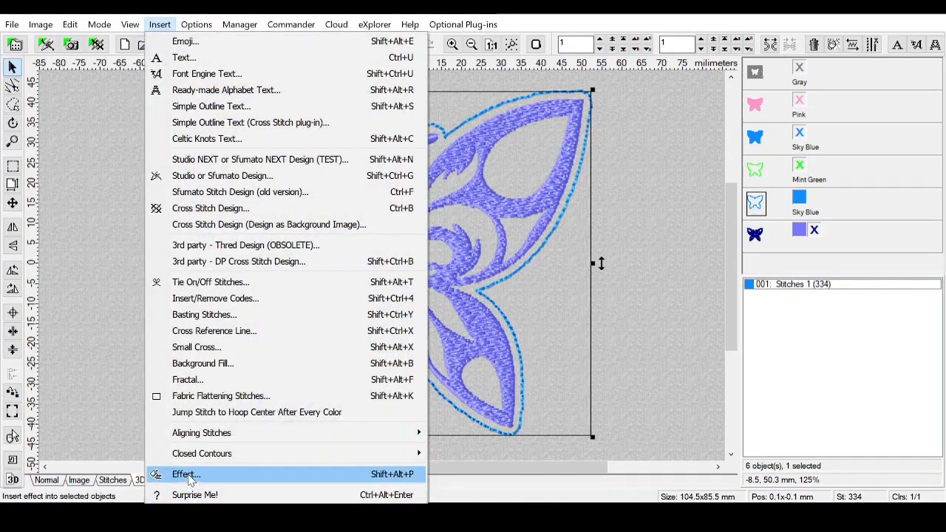
pyautogui.click(188, 477)
pyautogui.click(323, 190)
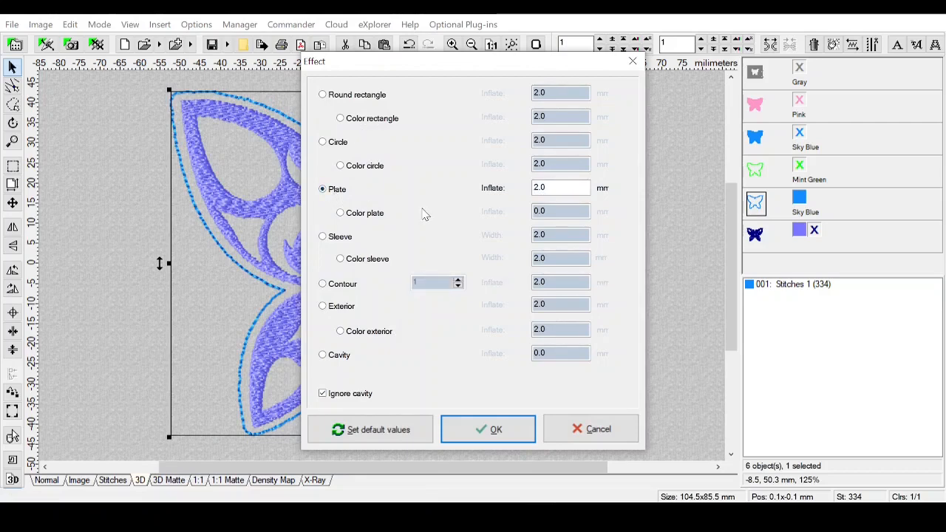
pyautogui.moveTo(460, 64); pyautogui.dragTo(580, 295)
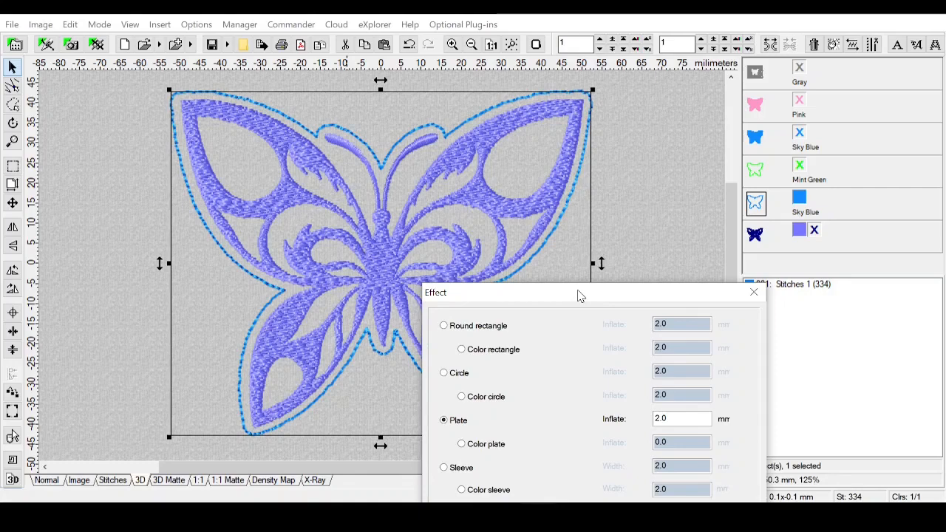
pyautogui.moveTo(580, 295); pyautogui.dragTo(526, 45)
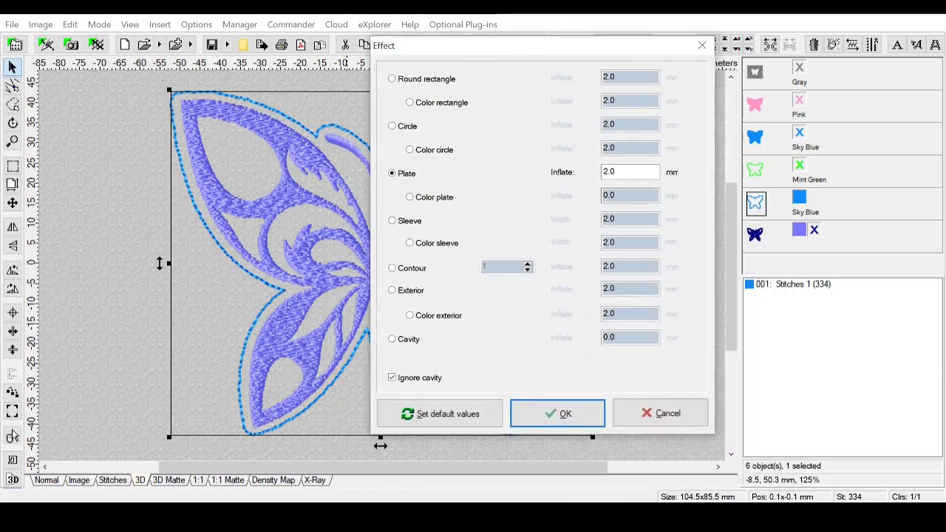
pyautogui.moveTo(620, 171); pyautogui.dragTo(550, 166)
pyautogui.write('0')
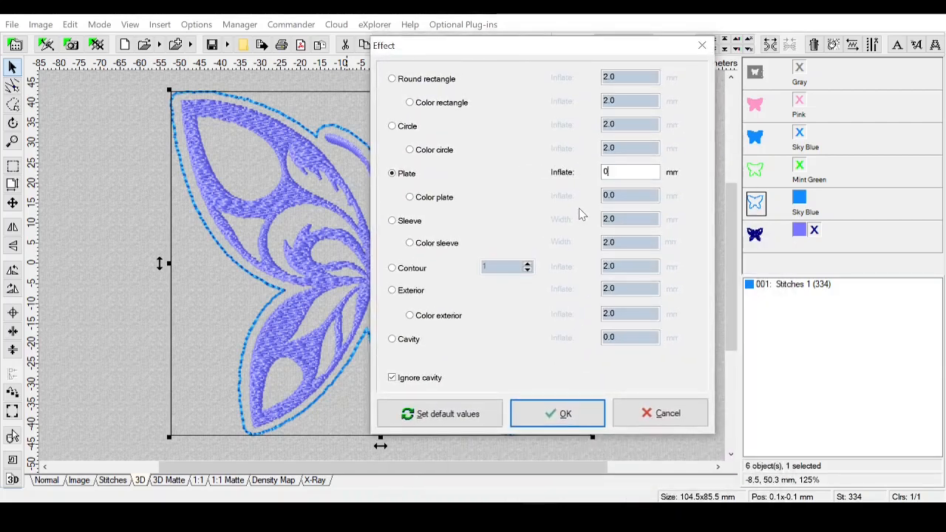
pyautogui.click(566, 414)
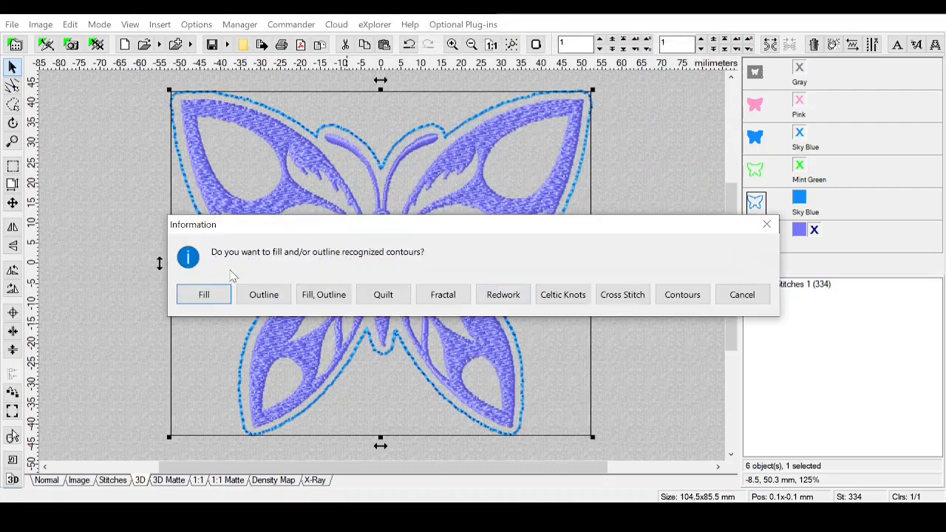
pyautogui.click(205, 299)
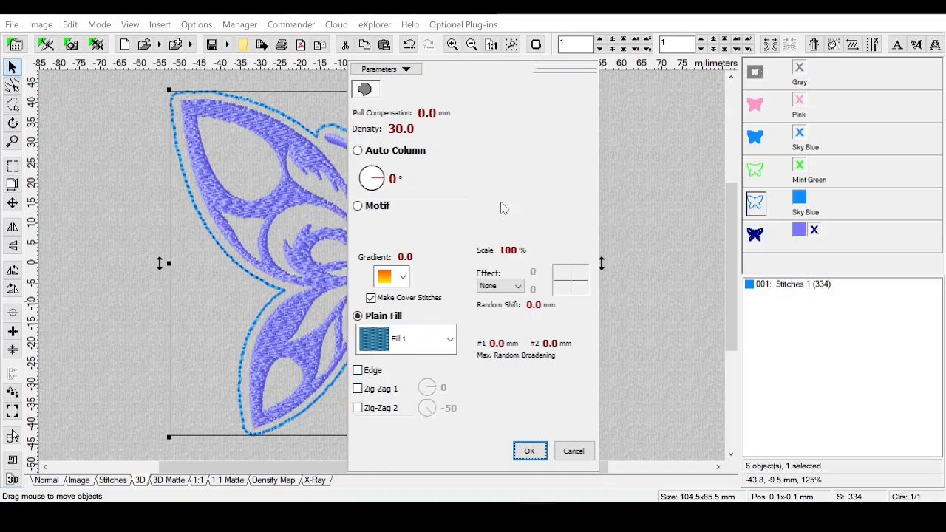
pyautogui.click(530, 452)
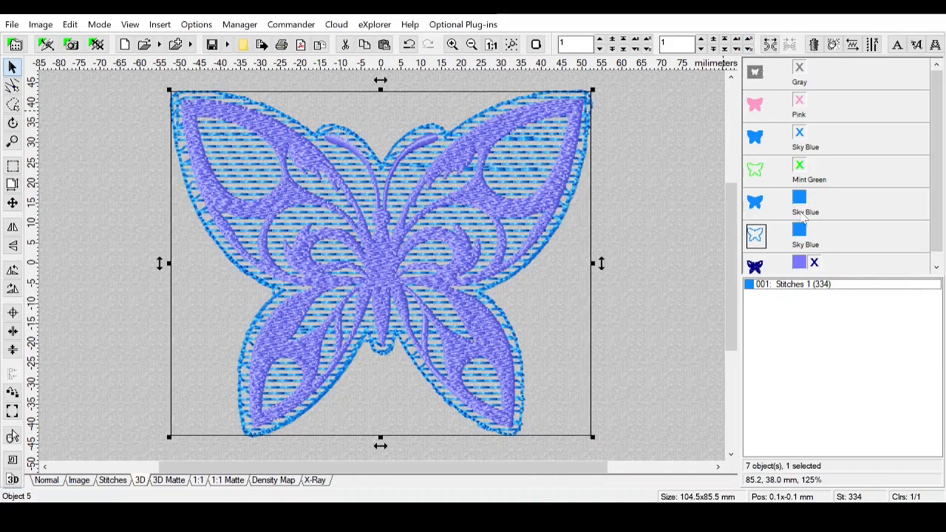
# Step: Hide the butterfly's lavender fill and the sky blue contour to inspect the new plate fill on its own
pyautogui.click(800, 265)
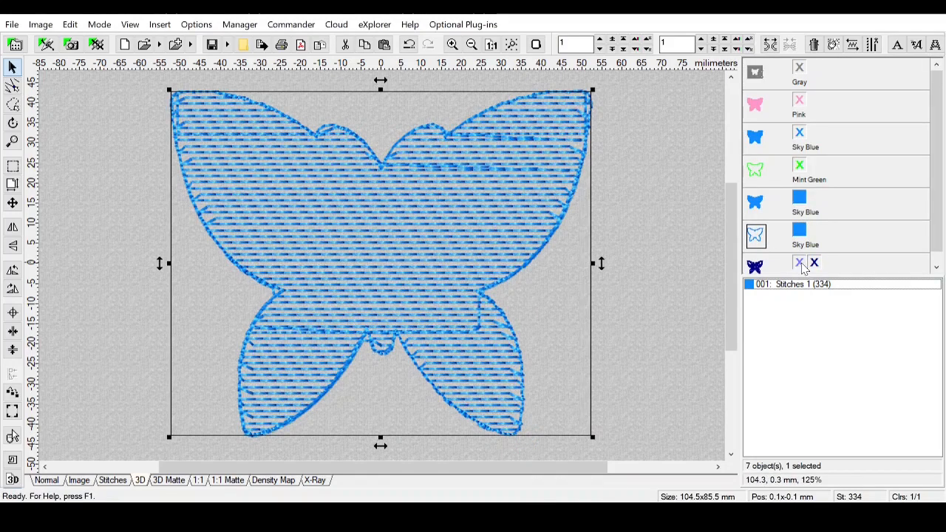
pyautogui.click(756, 207)
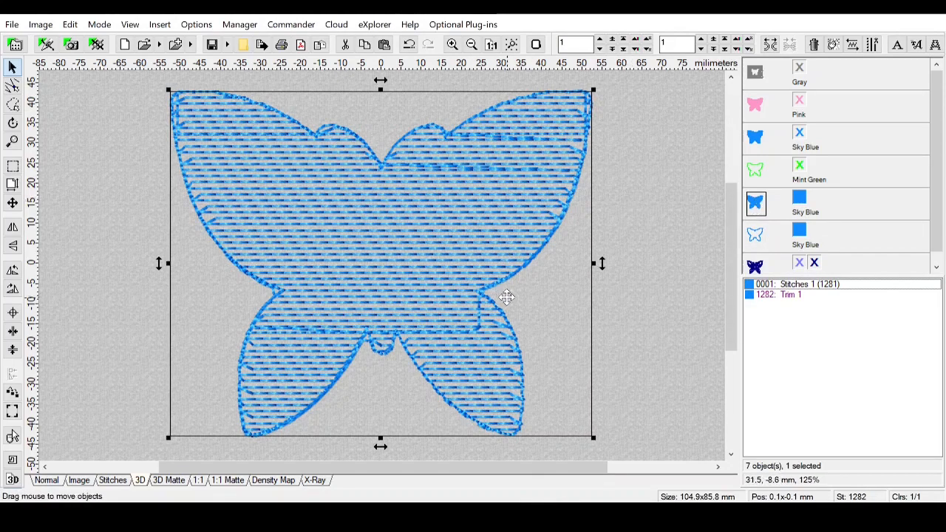
pyautogui.click(801, 233)
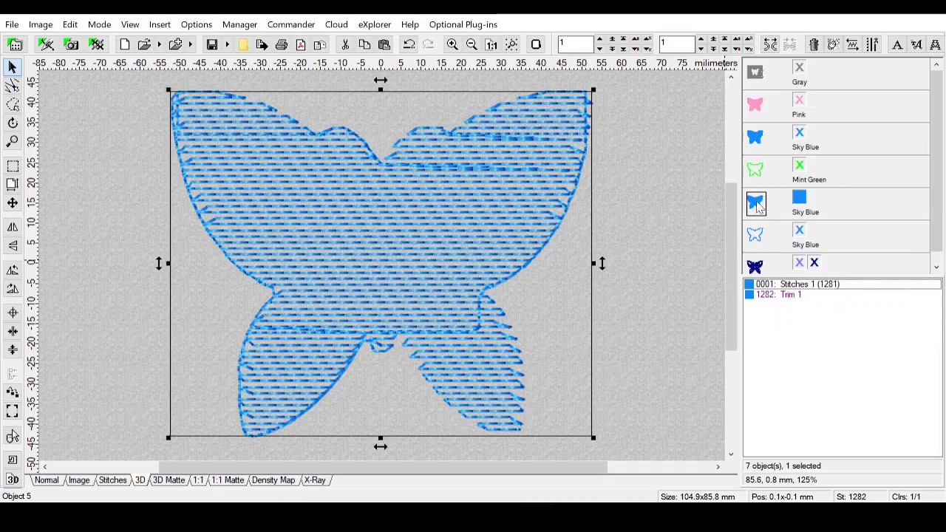
# Step: Delete the new sky blue plate fill and show the sky blue contour again
pyautogui.click(815, 45)
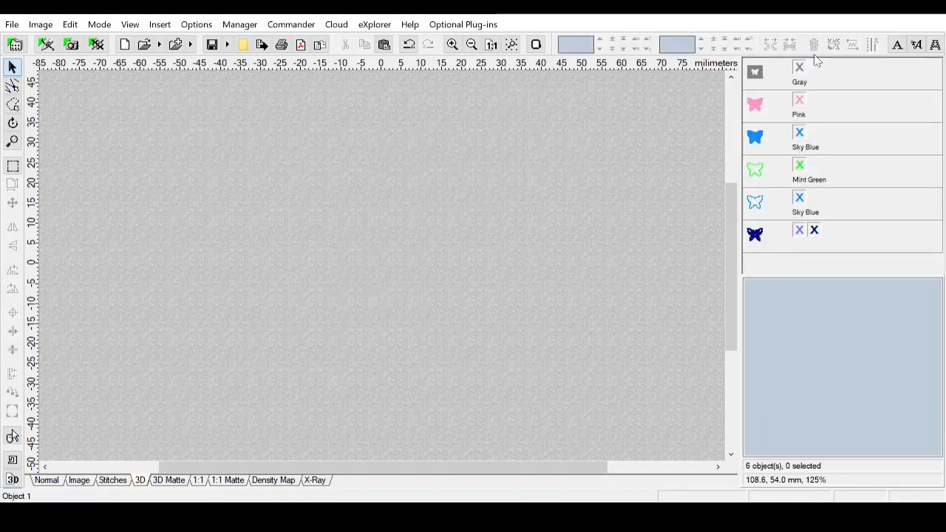
pyautogui.click(755, 204)
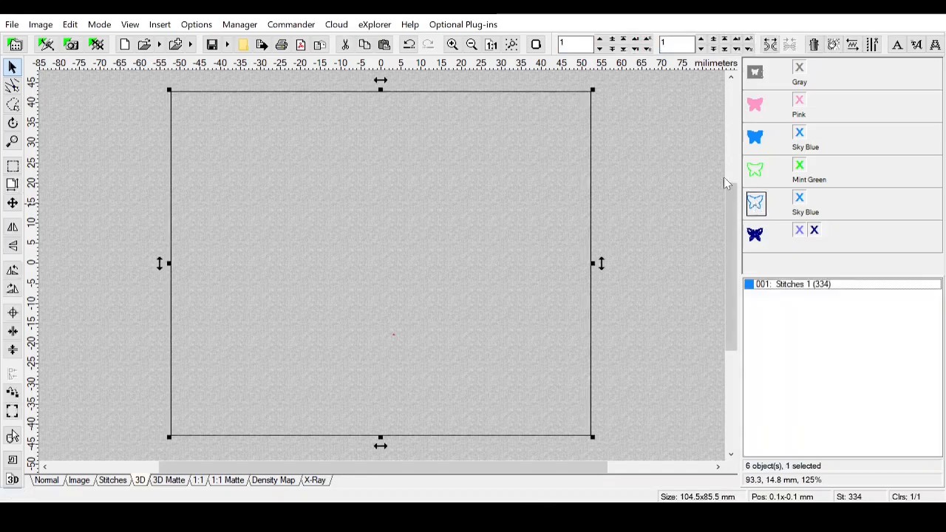
pyautogui.click(802, 201)
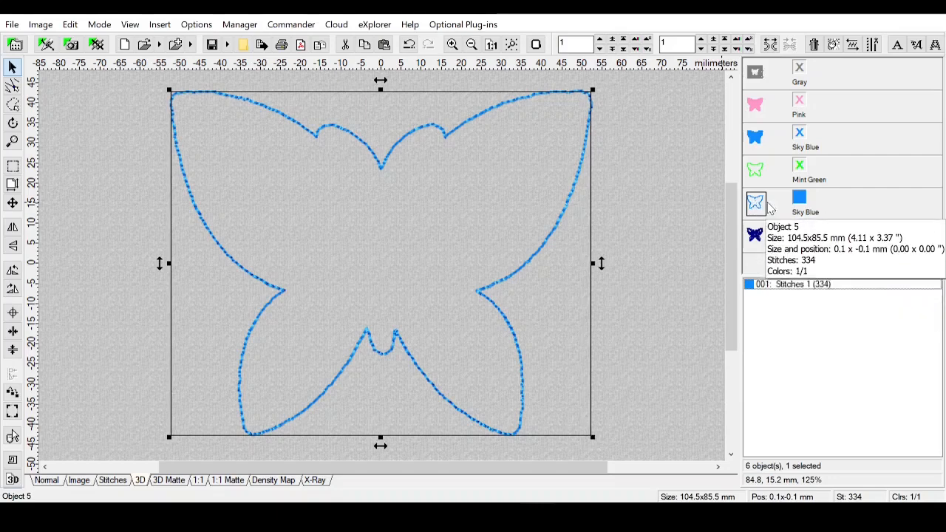
# Step: Duplicate the two-color butterfly object and delete the dark blue outline color from the copy
pyautogui.click(758, 238)
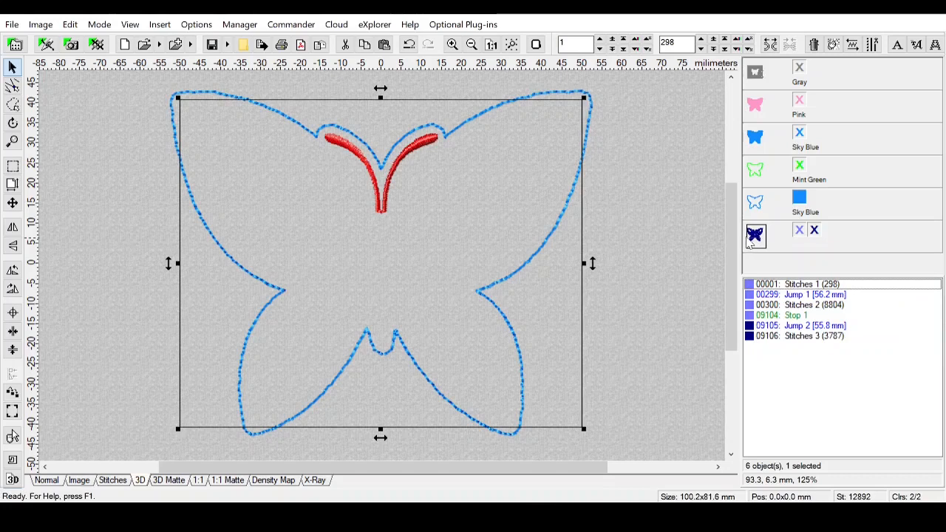
pyautogui.hotkey('ctrl', 'v')
pyautogui.click(812, 255)
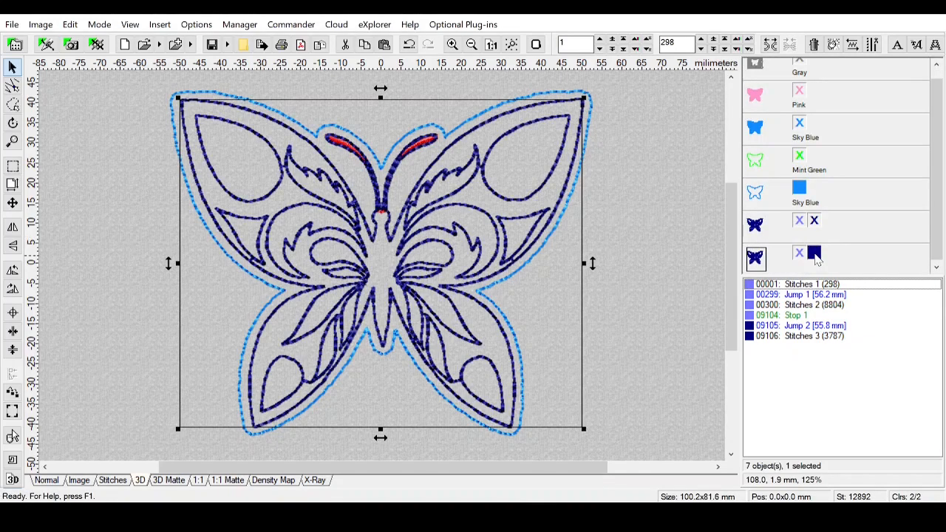
pyautogui.rightClick(816, 256)
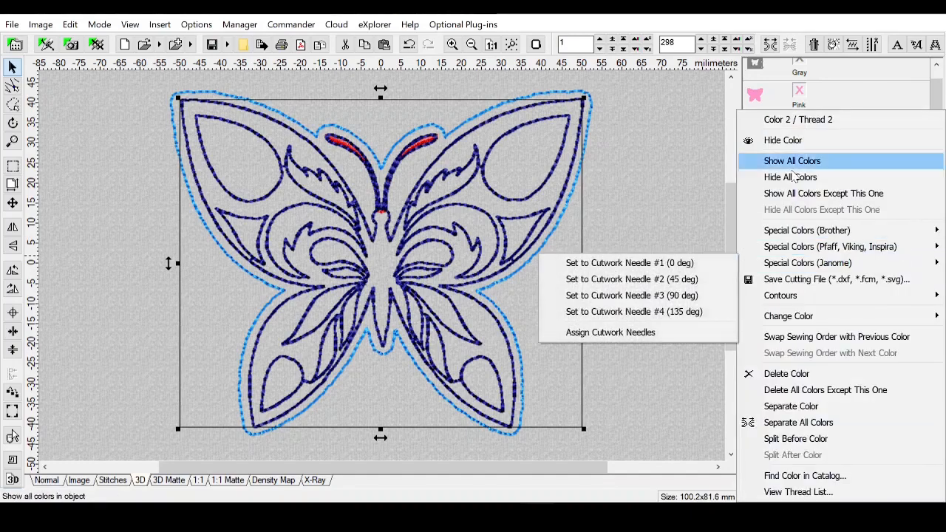
pyautogui.click(803, 377)
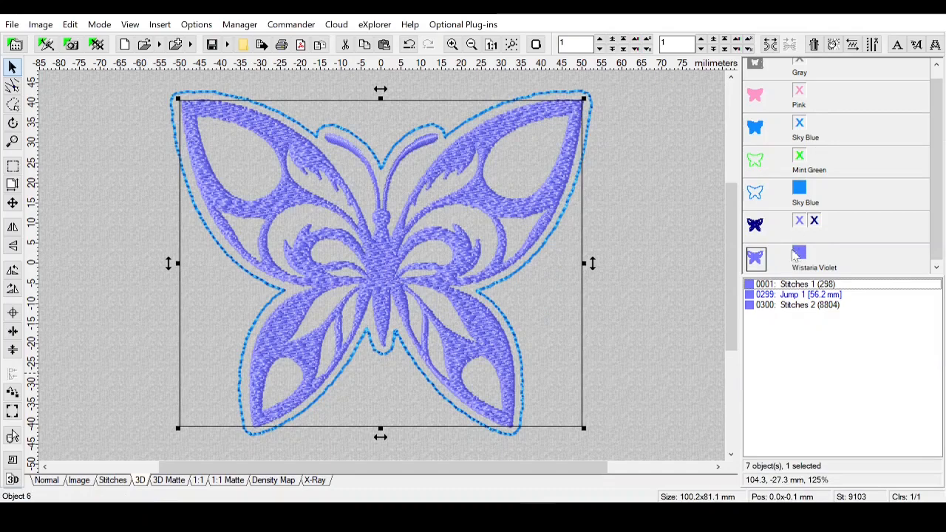
# Step: Change the copied butterfly's lavender fill to the basic orange color (red 255, green 128, blue 0)
pyautogui.doubleClick(800, 253)
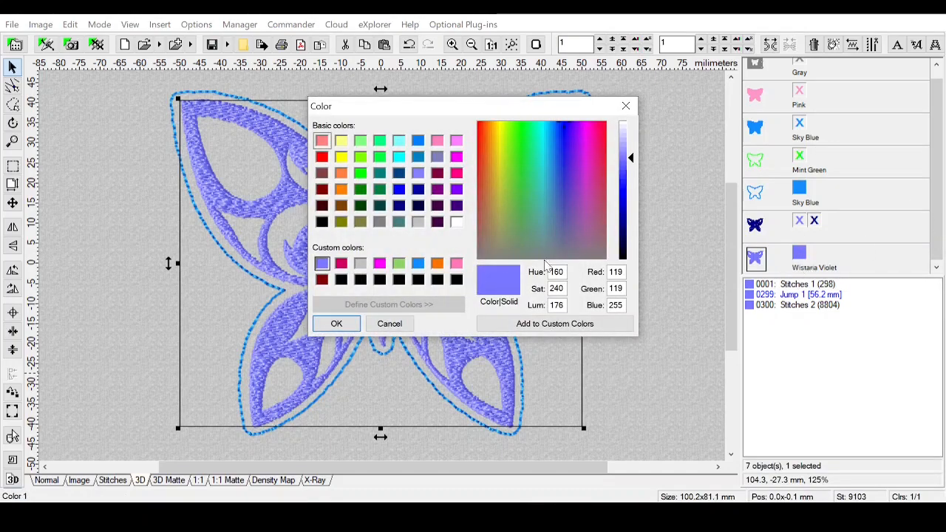
pyautogui.click(341, 190)
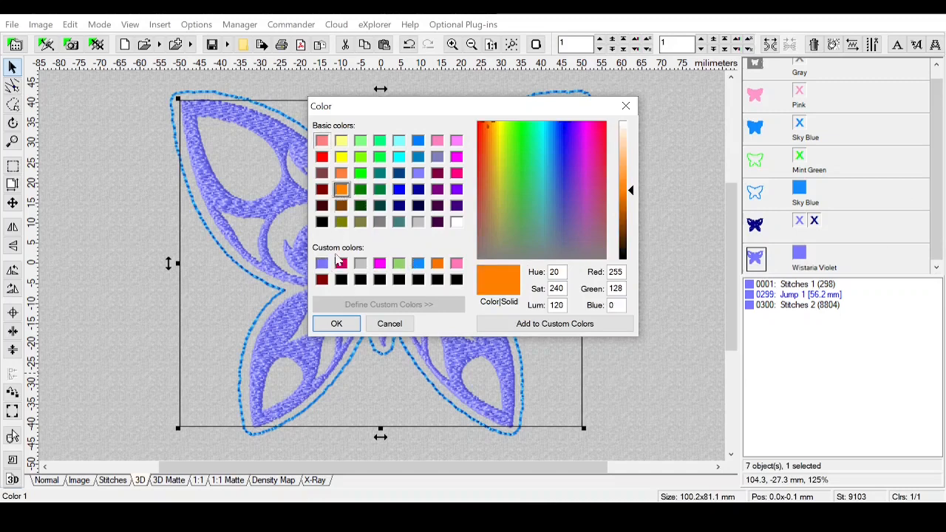
pyautogui.click(336, 324)
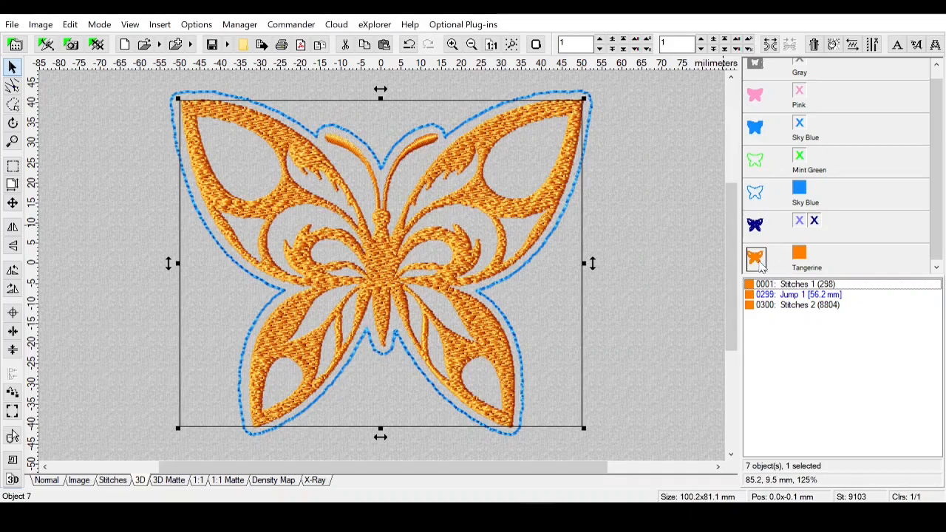
# Step: Open the orange butterfly together with the sky blue contour in Studio as an editable stitch file
pyautogui.keyDown('ctrl'); pyautogui.click(756, 194); pyautogui.keyUp('ctrl')
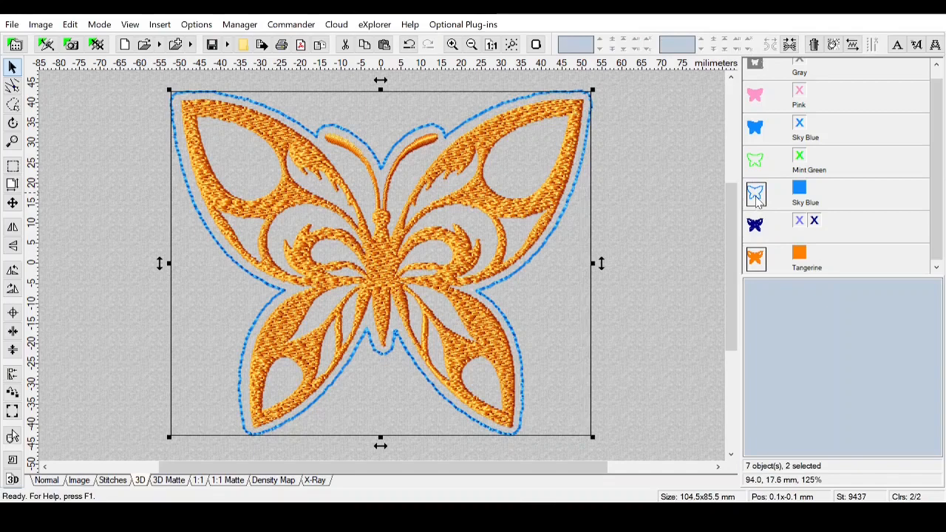
pyautogui.rightClick(758, 201)
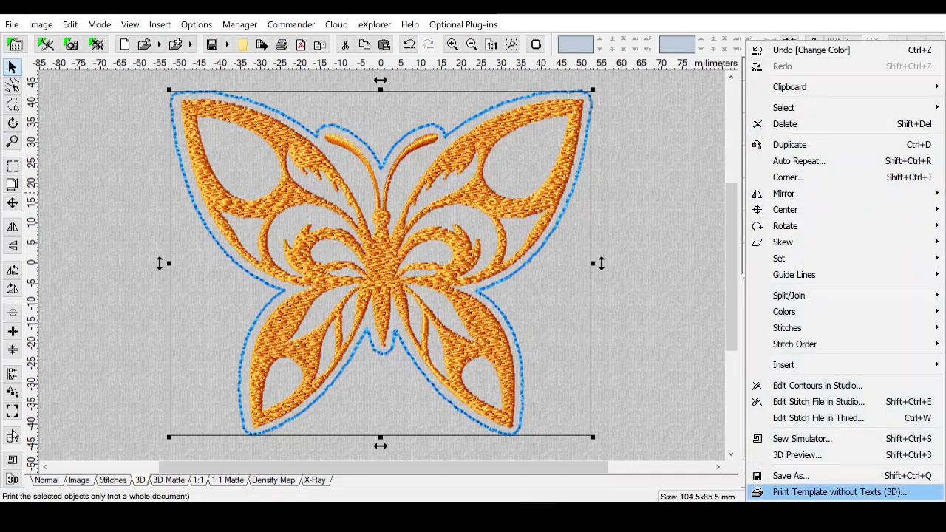
pyautogui.click(797, 404)
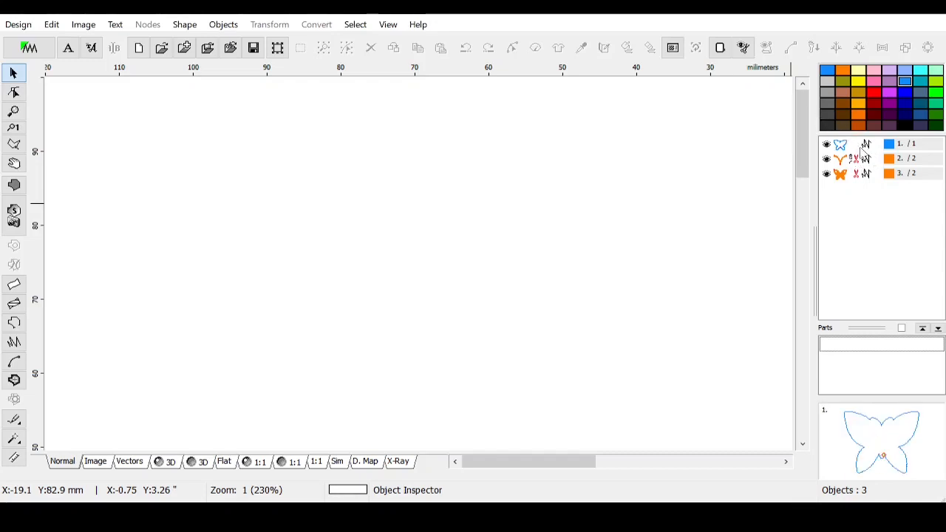
# Step: Convert all three imported objects from manual stitches to connections and from connections to outlines
pyautogui.moveTo(861, 143); pyautogui.dragTo(868, 184)
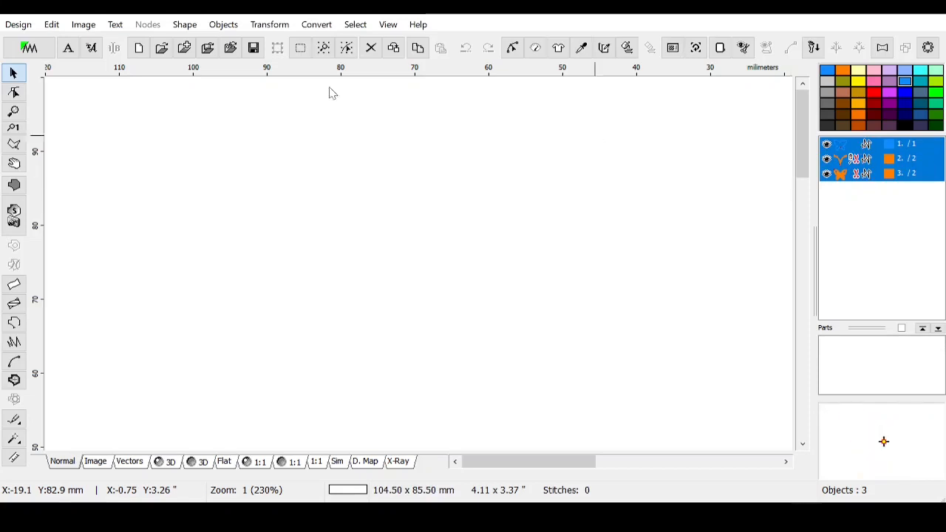
pyautogui.click(316, 26)
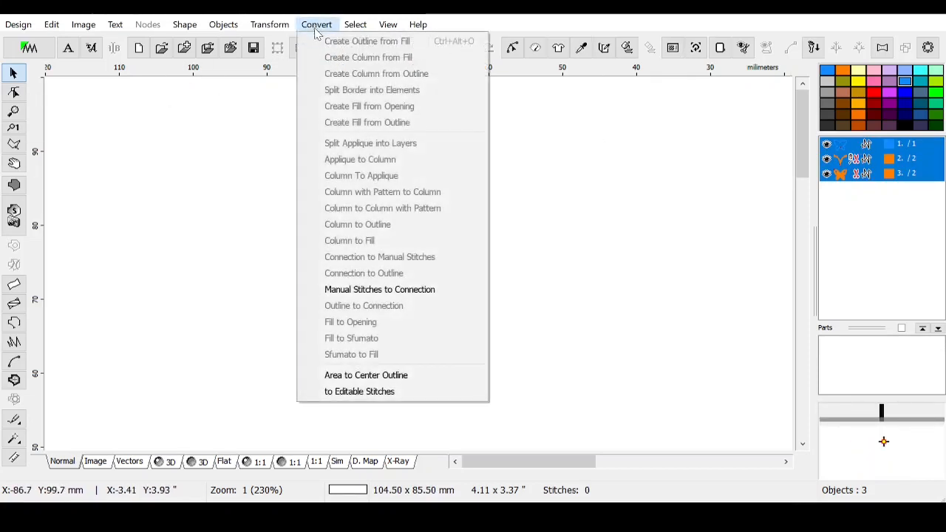
pyautogui.click(376, 290)
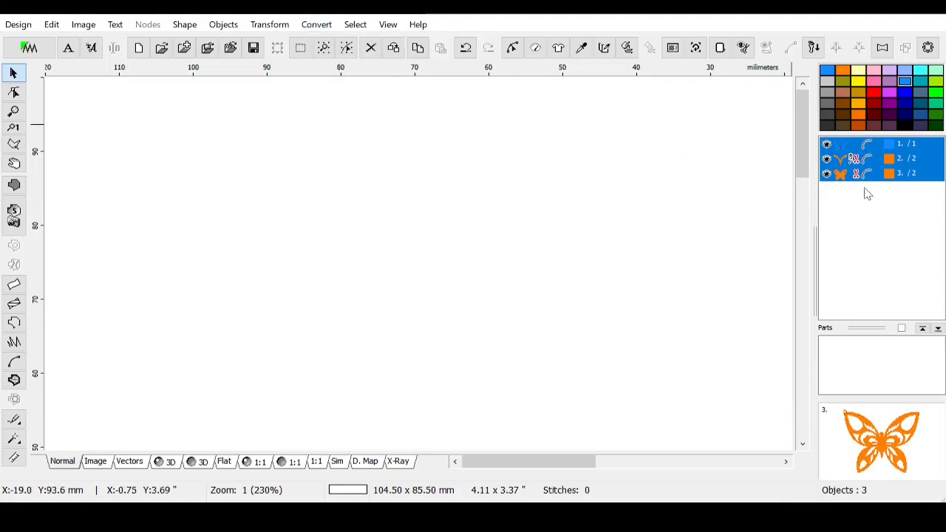
pyautogui.click(317, 24)
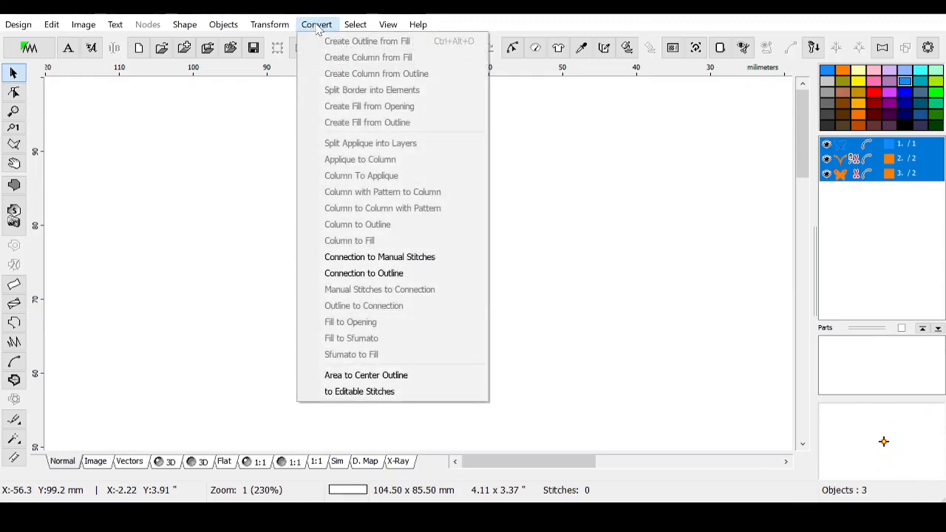
pyautogui.click(350, 275)
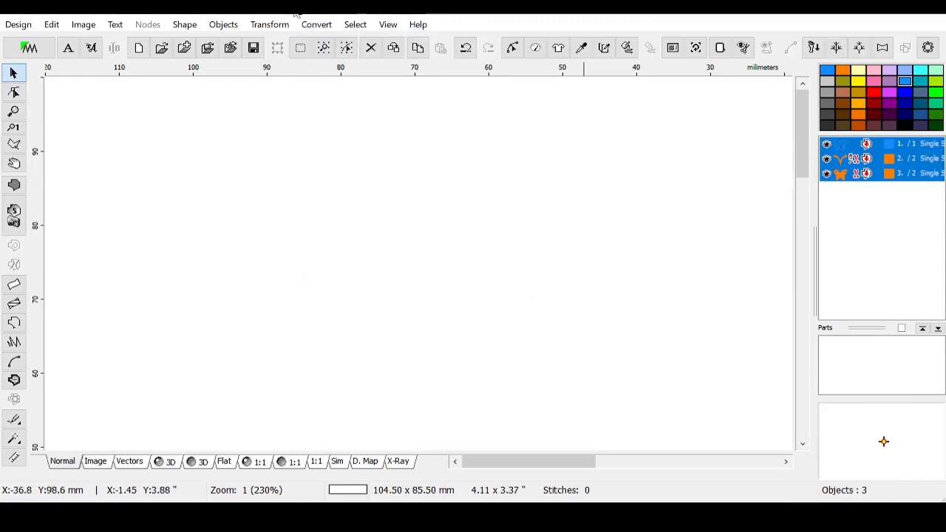
pyautogui.click(323, 47)
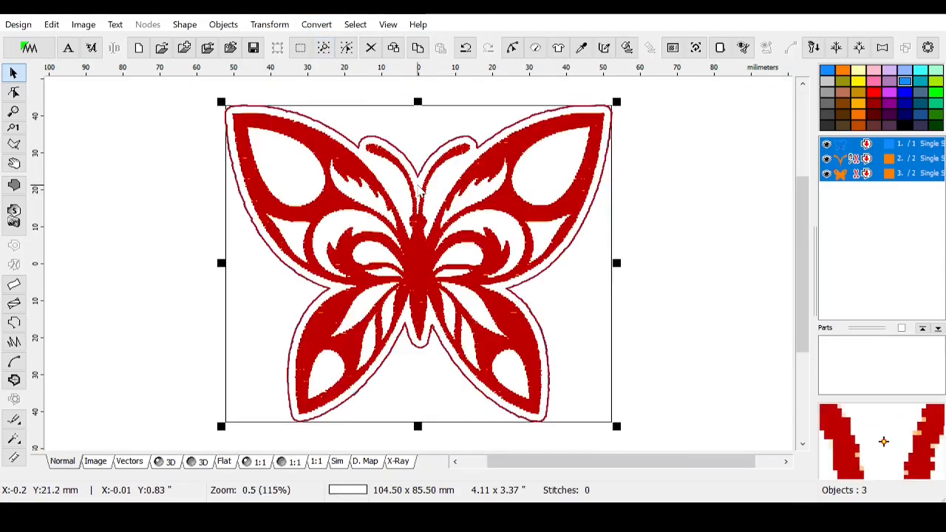
# Step: Group the orange antennae and the orange butterfly body outlines with Group 1
pyautogui.click(860, 159)
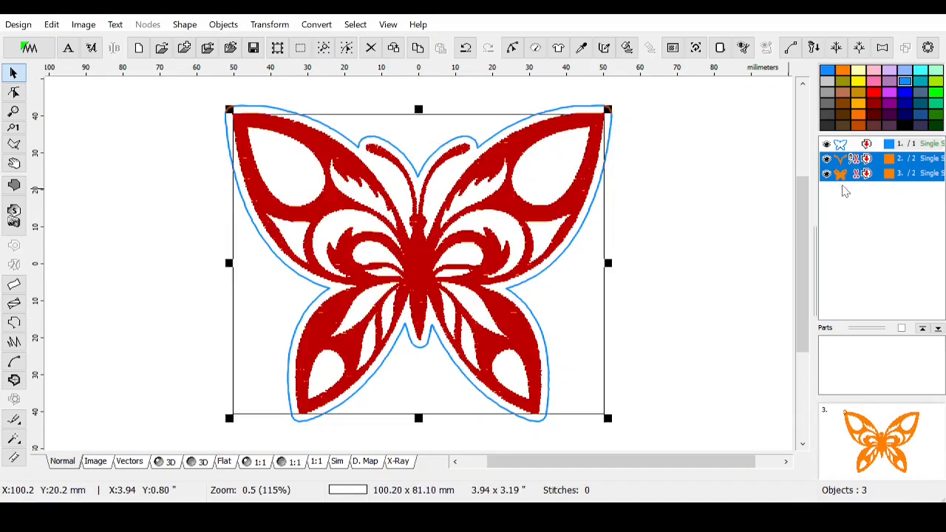
pyautogui.click(857, 173)
pyautogui.click(856, 160)
pyautogui.keyDown('ctrl'); pyautogui.click(853, 177); pyautogui.keyUp('ctrl')
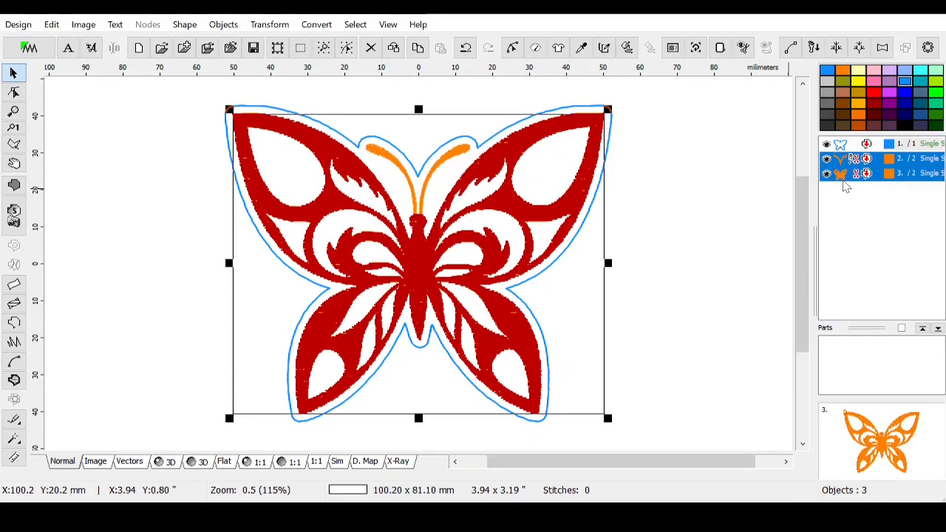
pyautogui.rightClick(851, 173)
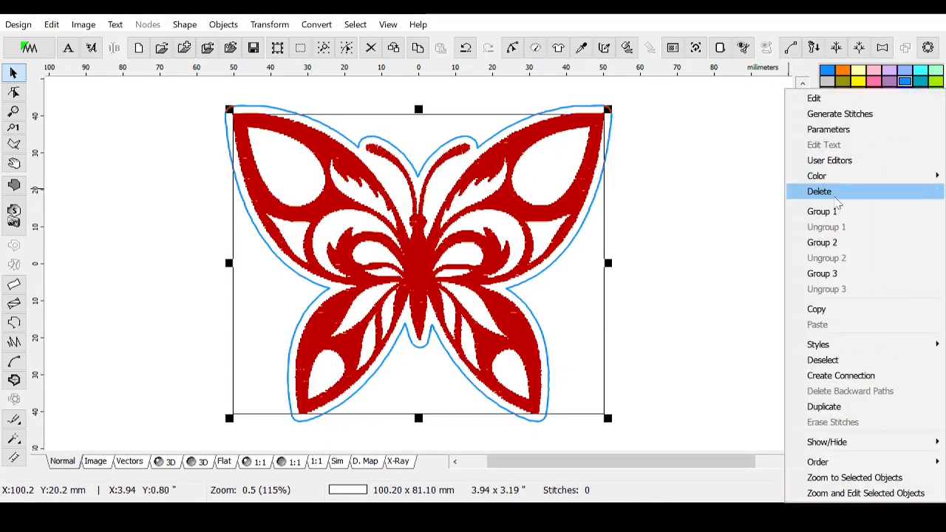
pyautogui.click(838, 207)
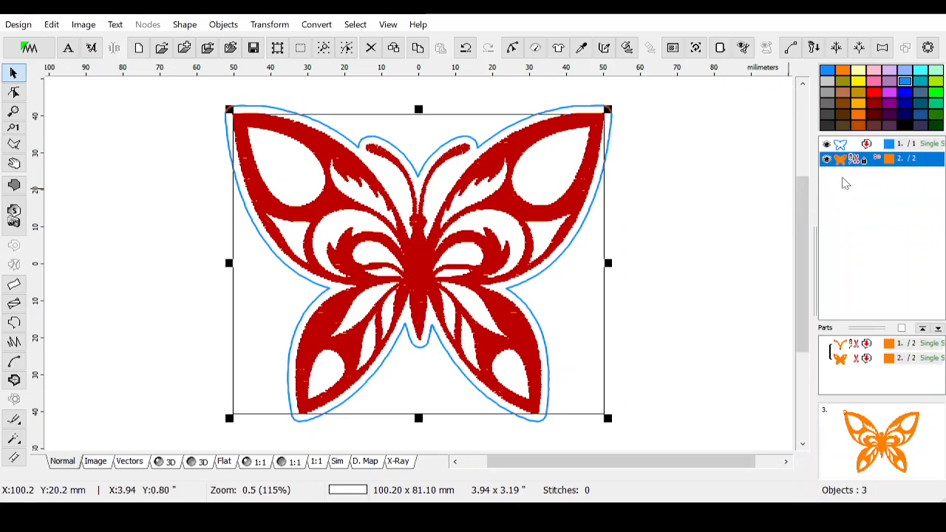
# Step: Create a bright green fill from the sky blue contour outline, and hide the contour and the grouped orange butterfly
pyautogui.click(857, 145)
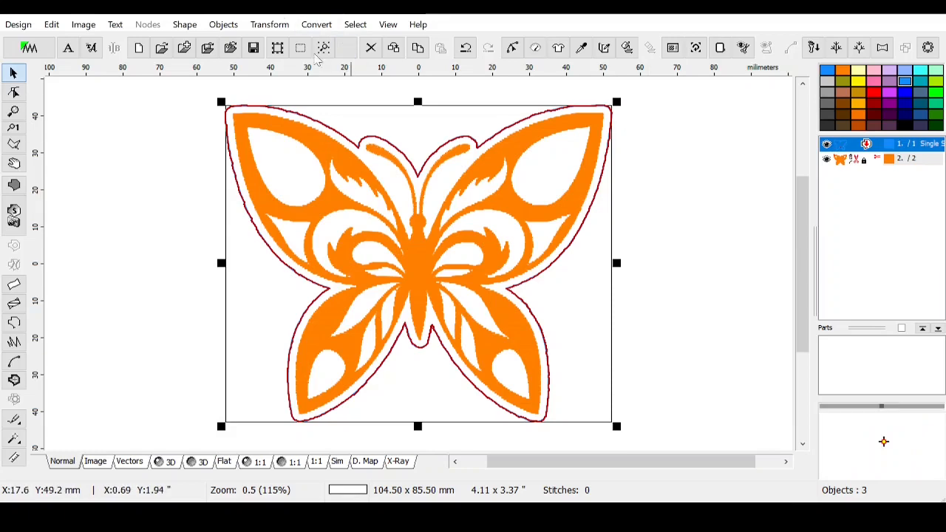
pyautogui.click(305, 28)
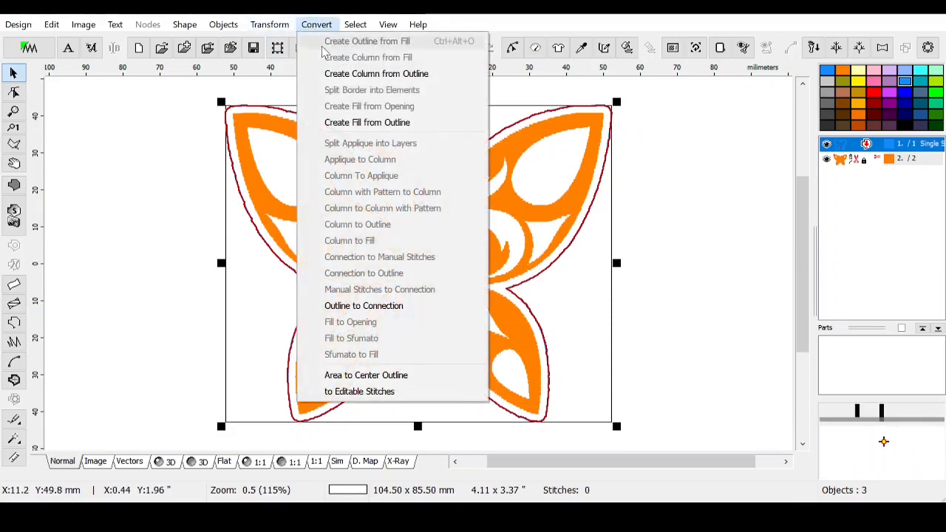
pyautogui.click(357, 124)
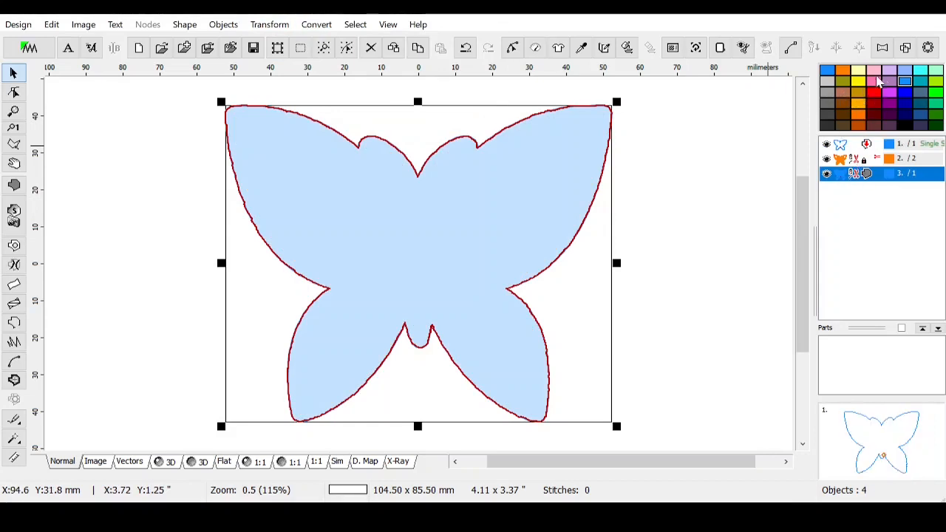
pyautogui.click(937, 94)
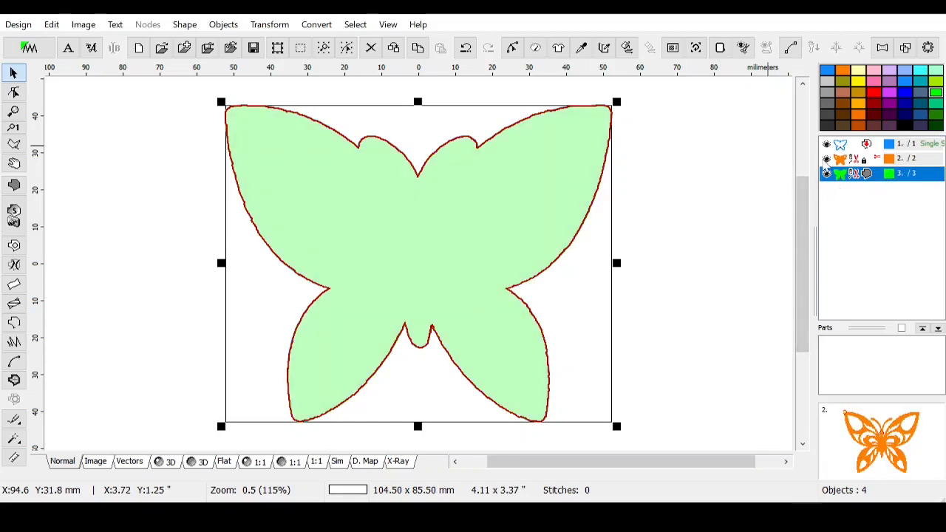
pyautogui.click(834, 146)
pyautogui.click(827, 145)
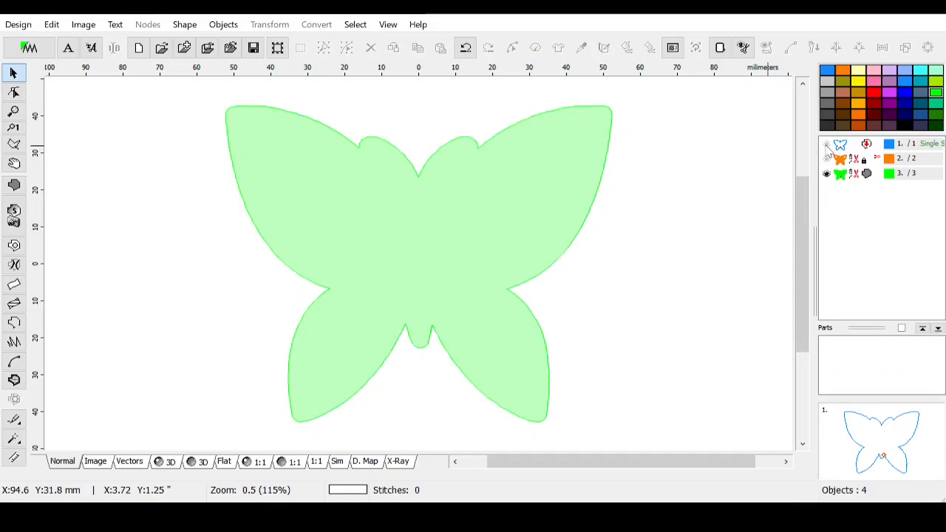
# Step: Set the green fill's density to 30, disable Edge, Zig-Zag 1 and Zig-Zag 2, and generate its stitches
pyautogui.click(865, 176)
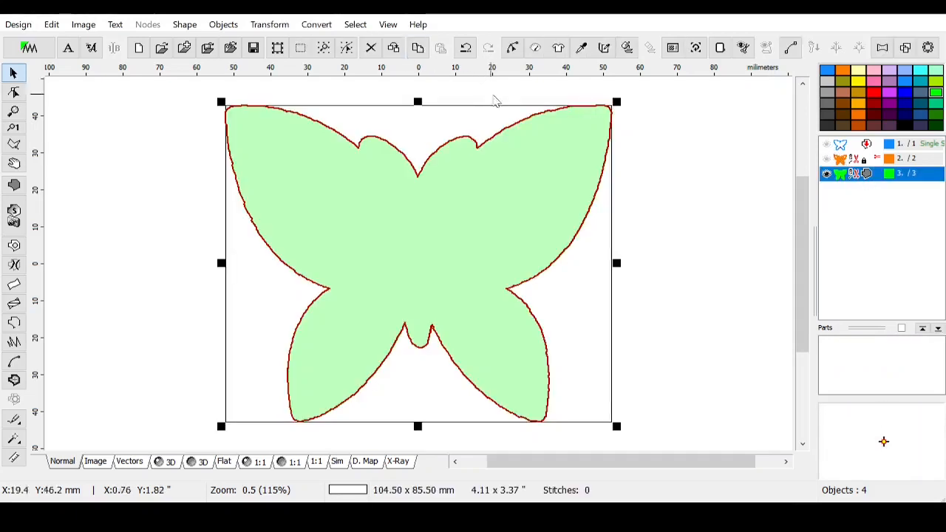
pyautogui.click(536, 48)
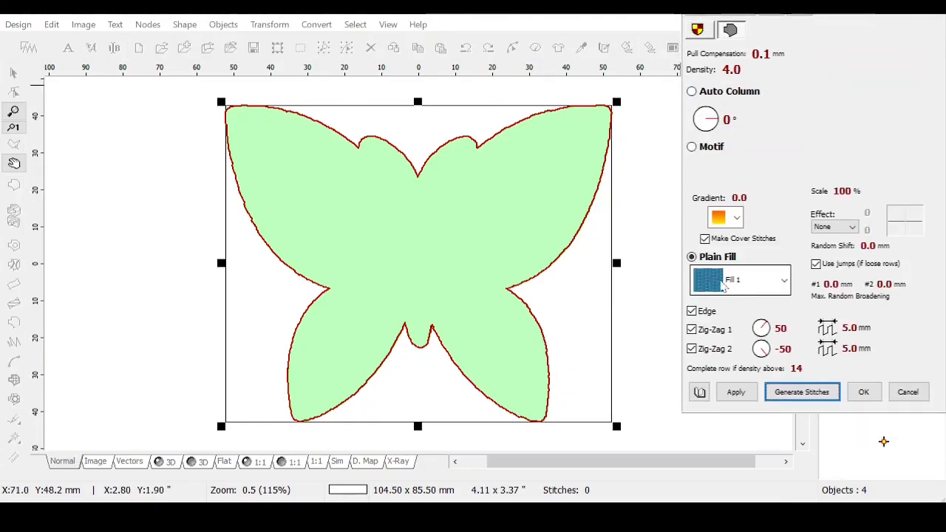
pyautogui.click(703, 70)
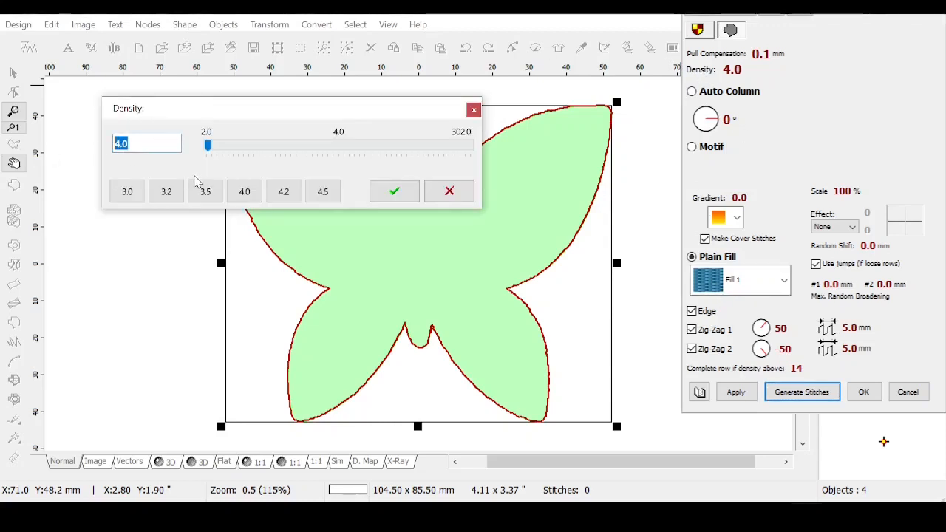
pyautogui.write('30')
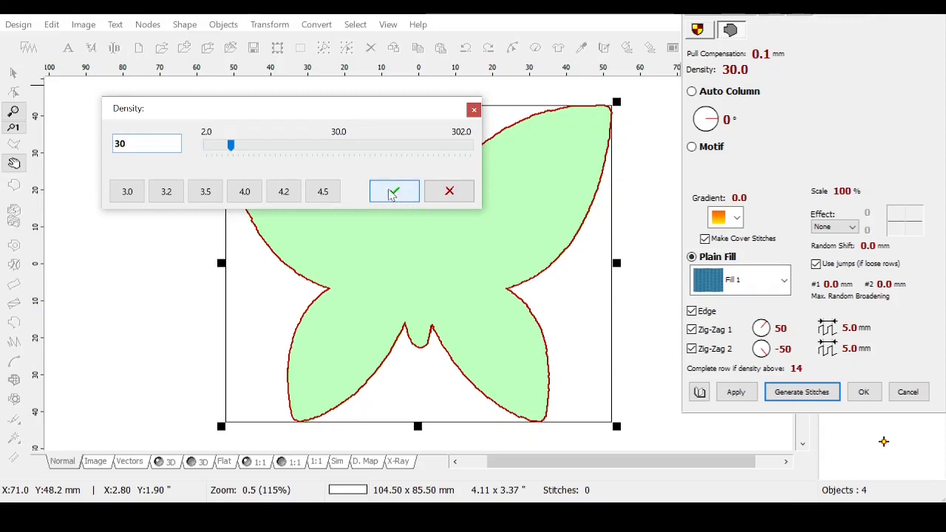
pyautogui.click(392, 191)
pyautogui.click(692, 312)
pyautogui.click(692, 330)
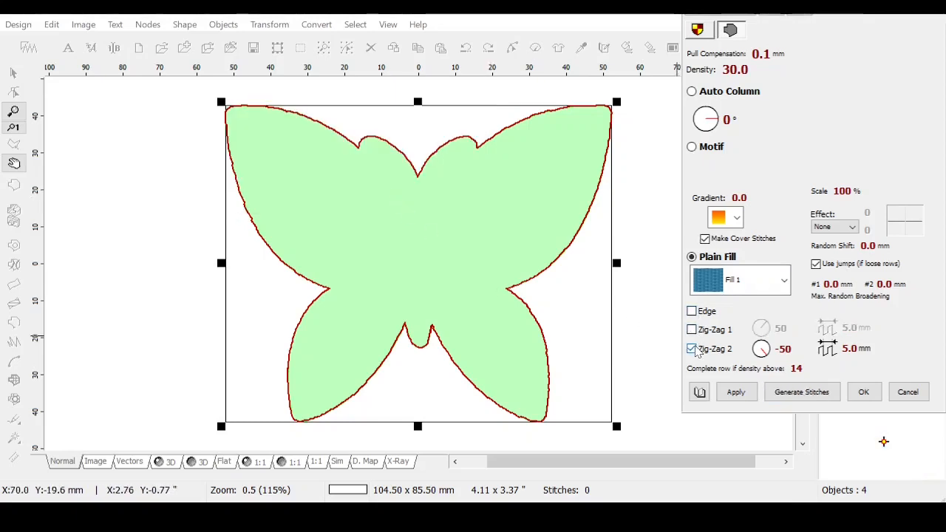
pyautogui.click(692, 349)
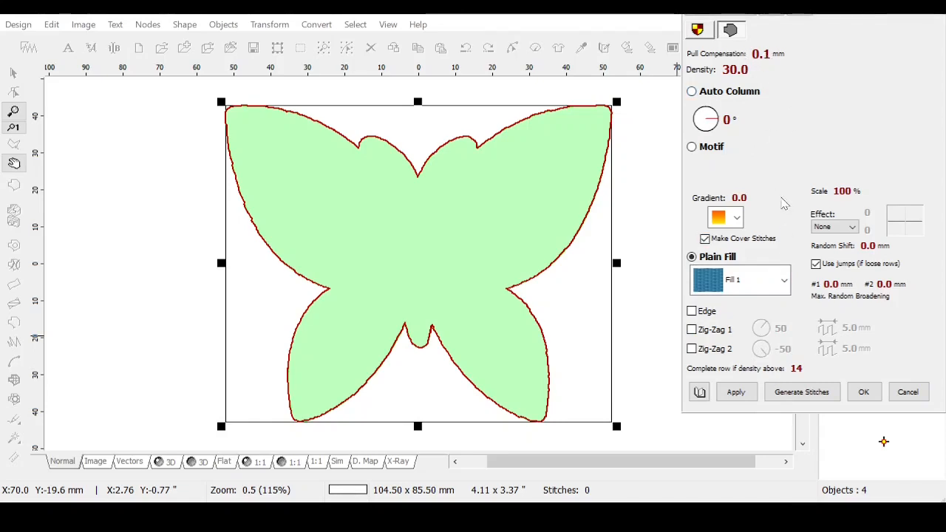
pyautogui.click(736, 392)
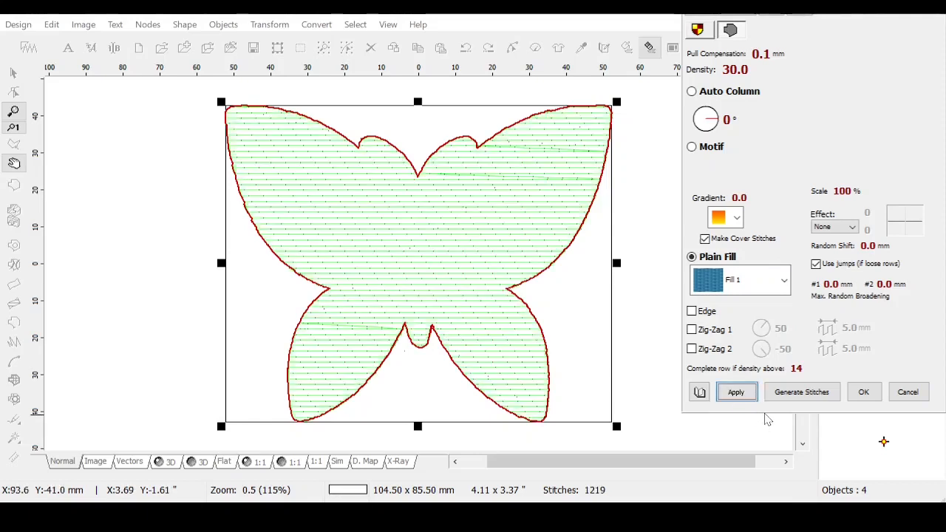
pyautogui.click(871, 400)
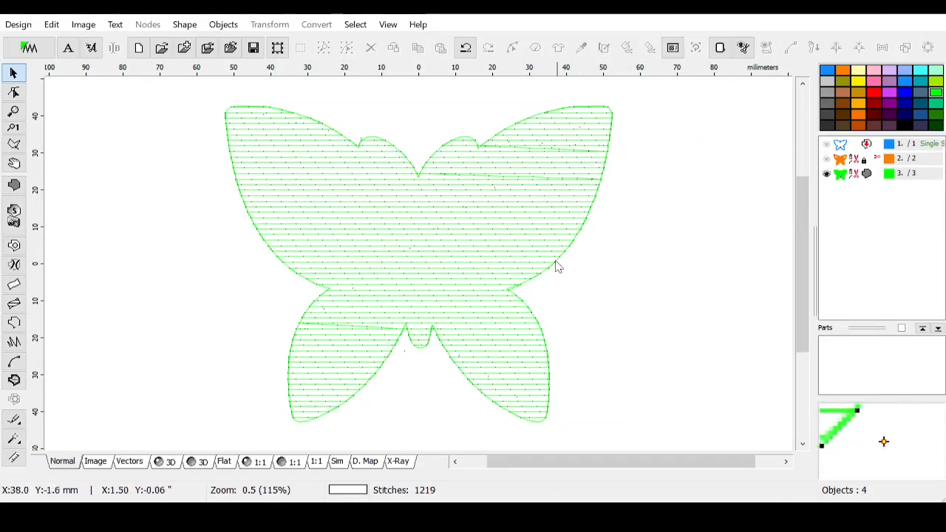
# Step: Turn off the display of object boundaries so only the green fill's stitches are shown
pyautogui.click(390, 25)
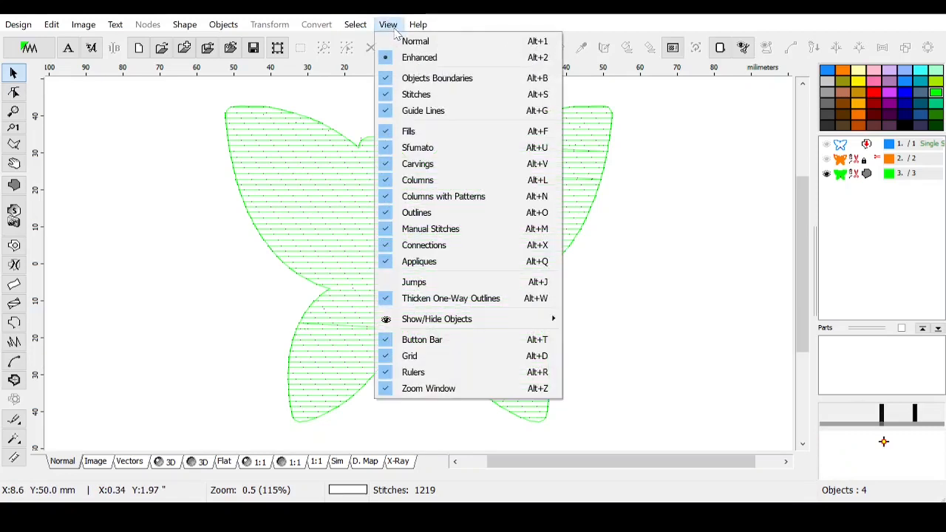
pyautogui.click(419, 86)
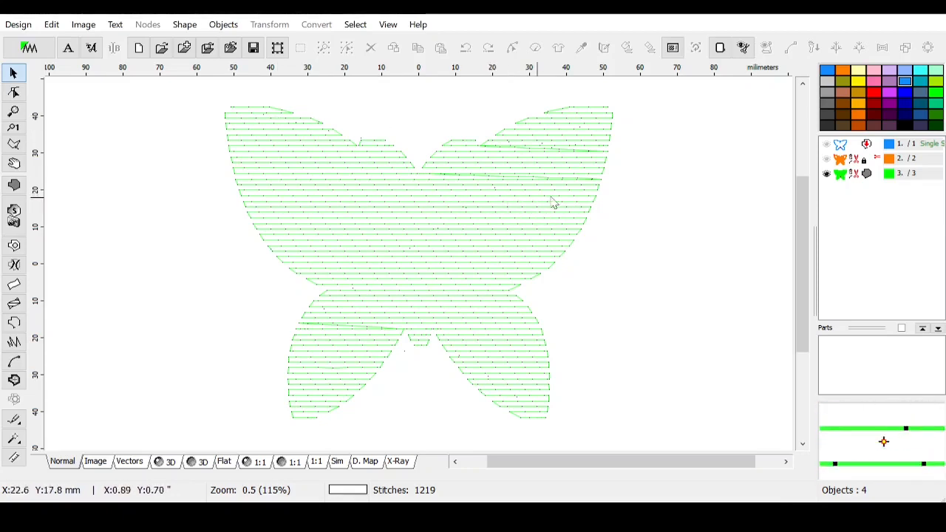
# Step: Convert the green fill to editable stitches and hide the original fill object
pyautogui.moveTo(805, 222); pyautogui.dragTo(808, 227)
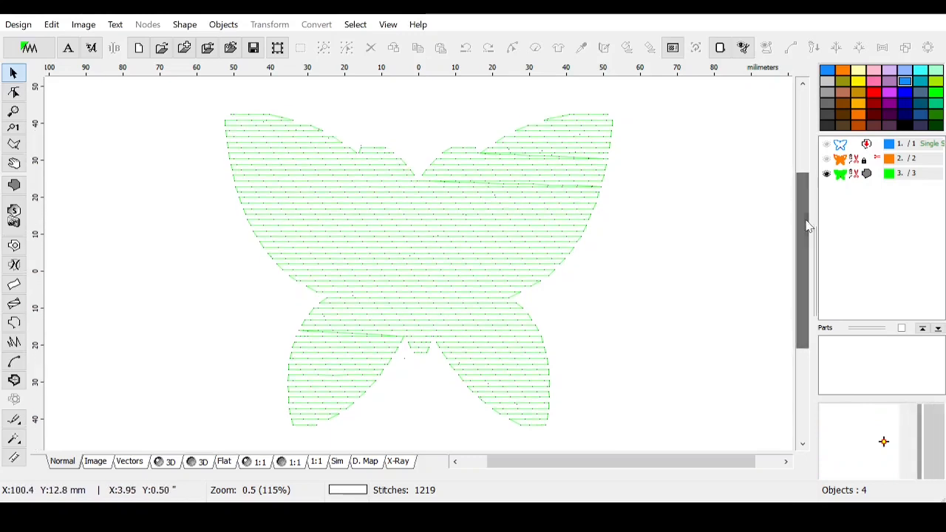
pyautogui.click(872, 176)
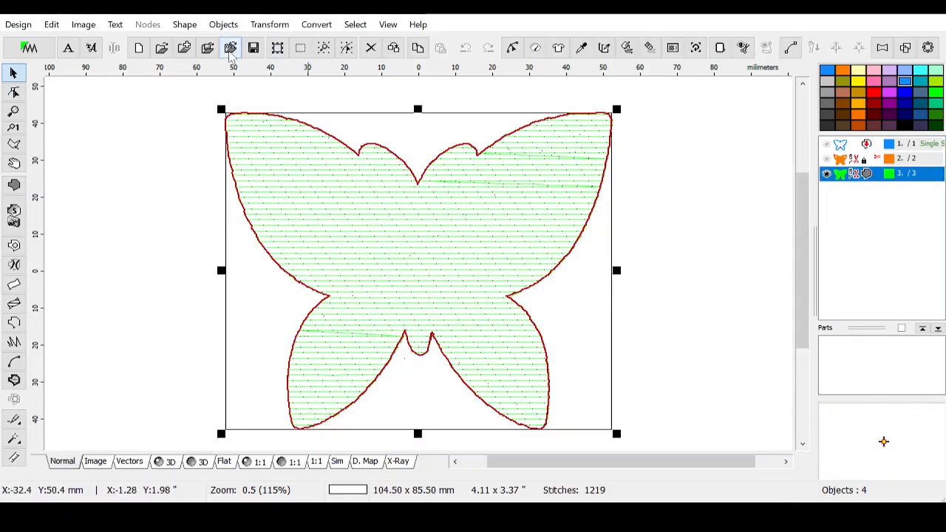
pyautogui.click(316, 24)
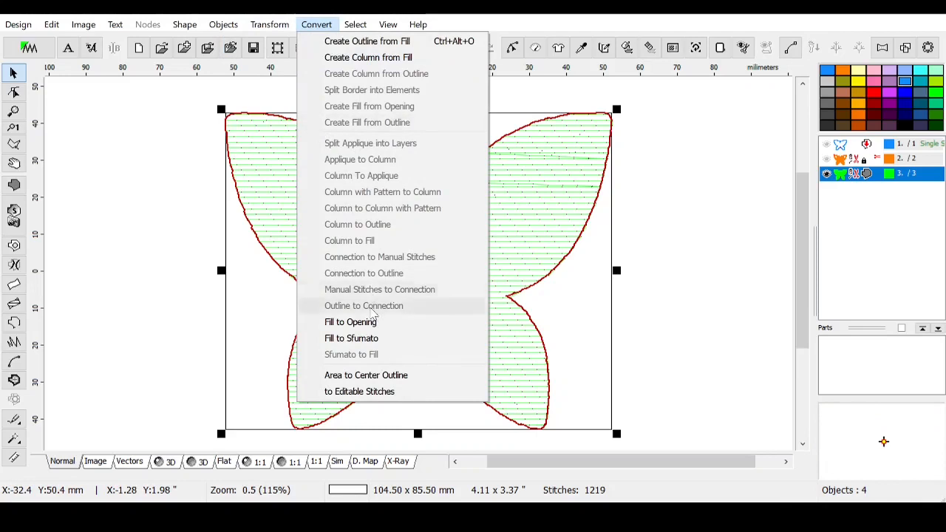
pyautogui.click(375, 392)
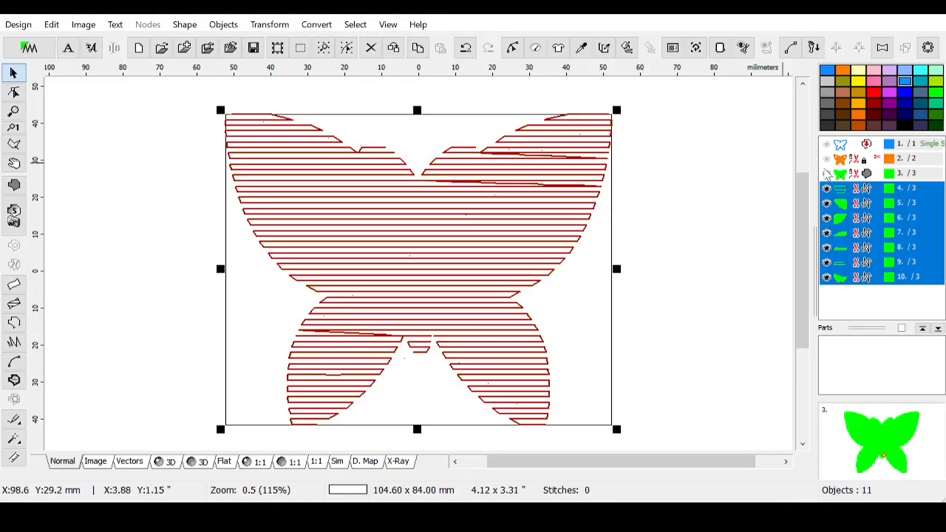
pyautogui.click(827, 175)
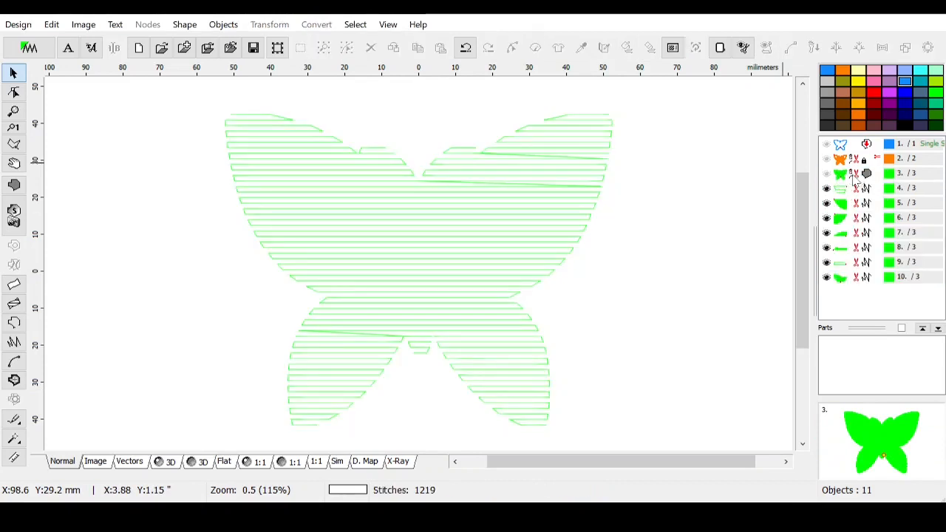
# Step: Edit the manual stitches in the upper right wing, moving three nodes of the slanted line towards the horizontal row above, about 4 mm apart
pyautogui.click(843, 203)
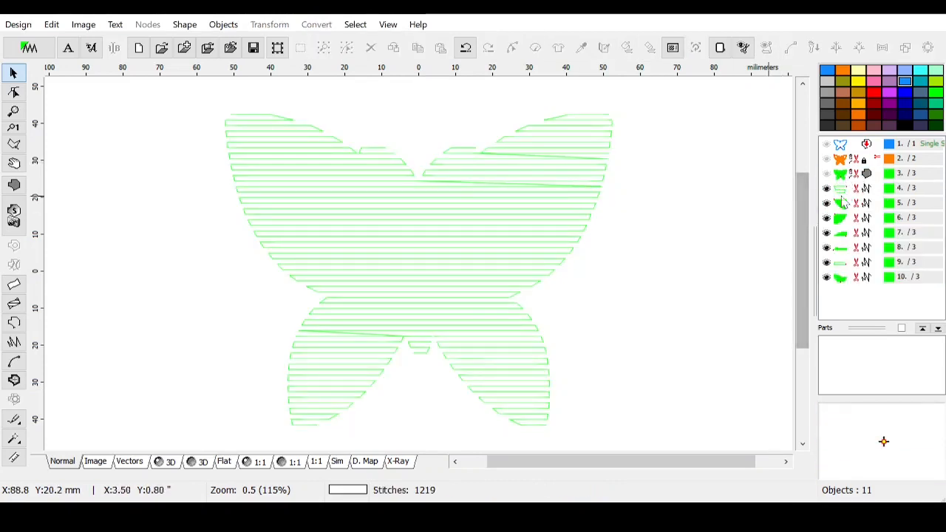
pyautogui.click(493, 167)
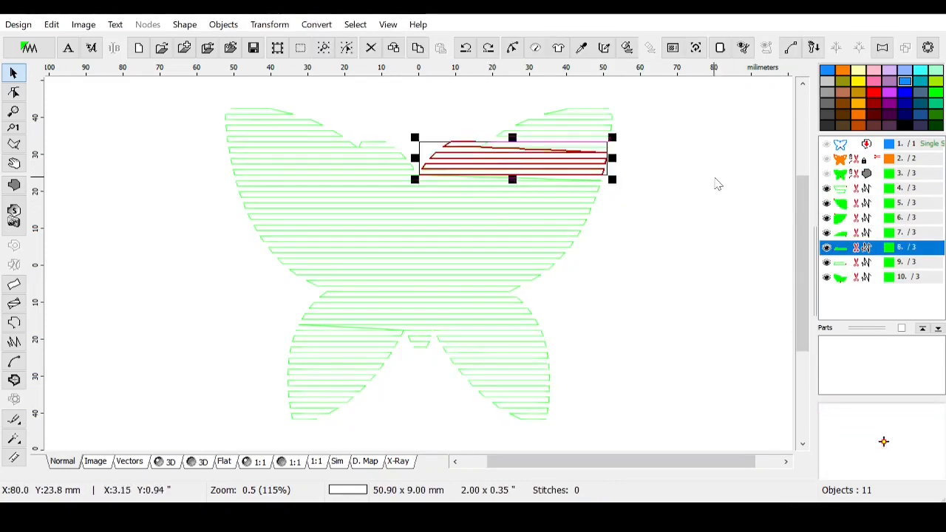
pyautogui.click(15, 93)
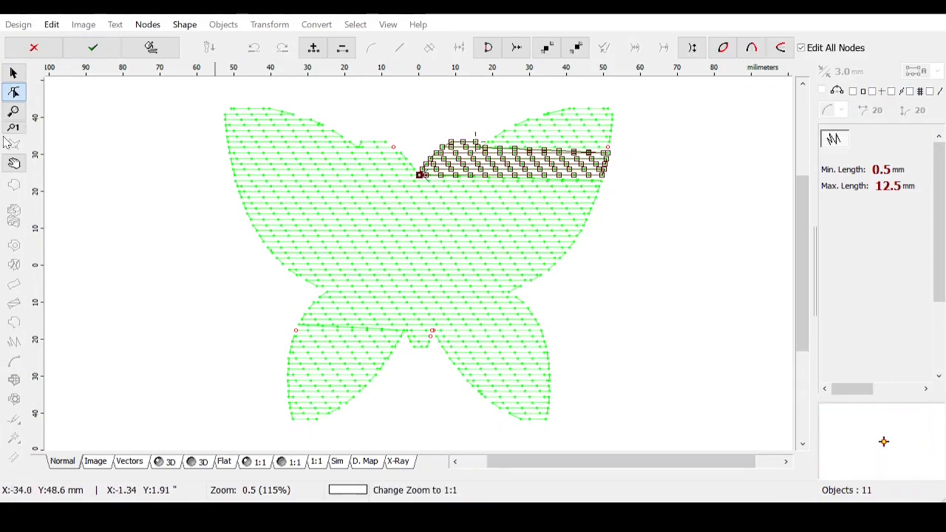
pyautogui.click(12, 115)
pyautogui.click(481, 131)
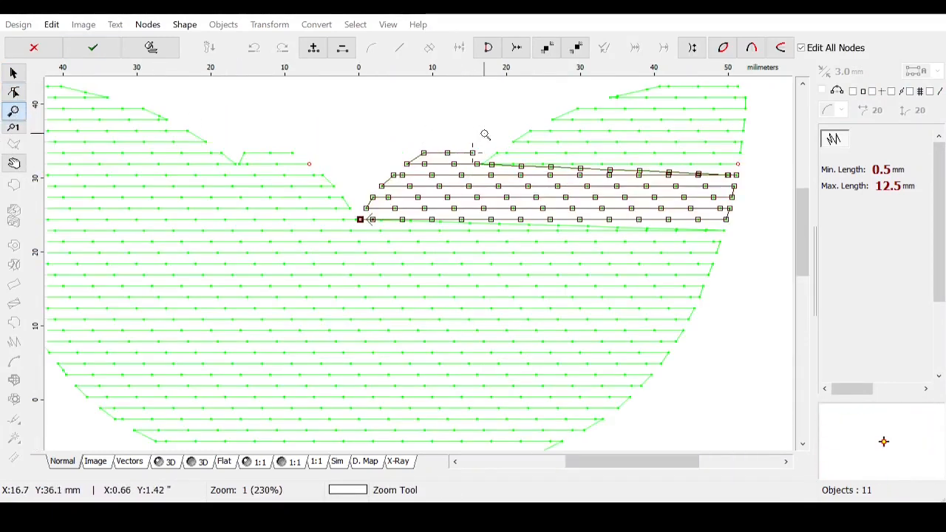
pyautogui.click(640, 152)
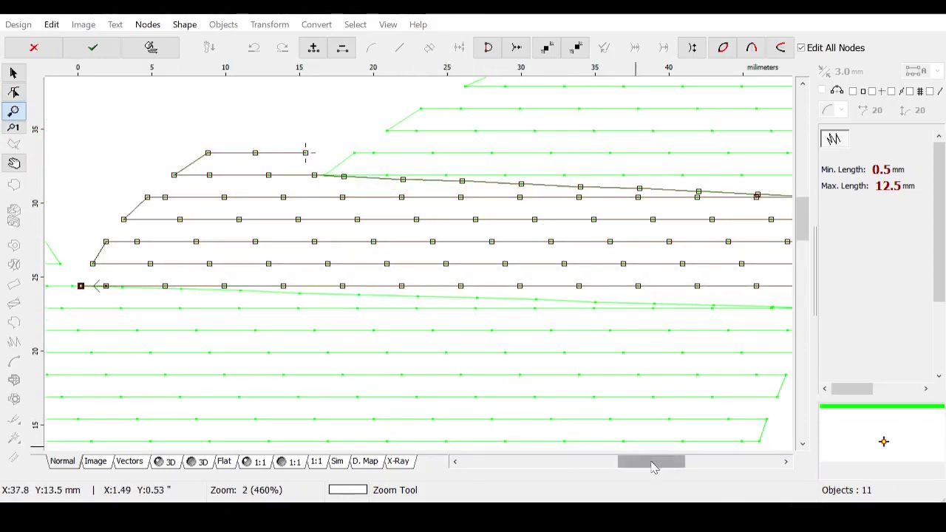
pyautogui.moveTo(653, 467); pyautogui.dragTo(664, 465)
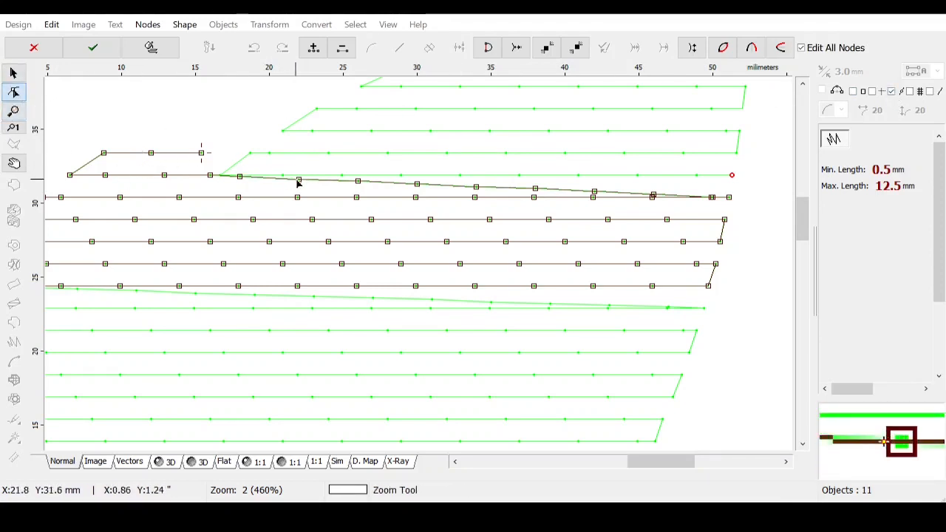
pyautogui.moveTo(298, 183); pyautogui.dragTo(286, 178)
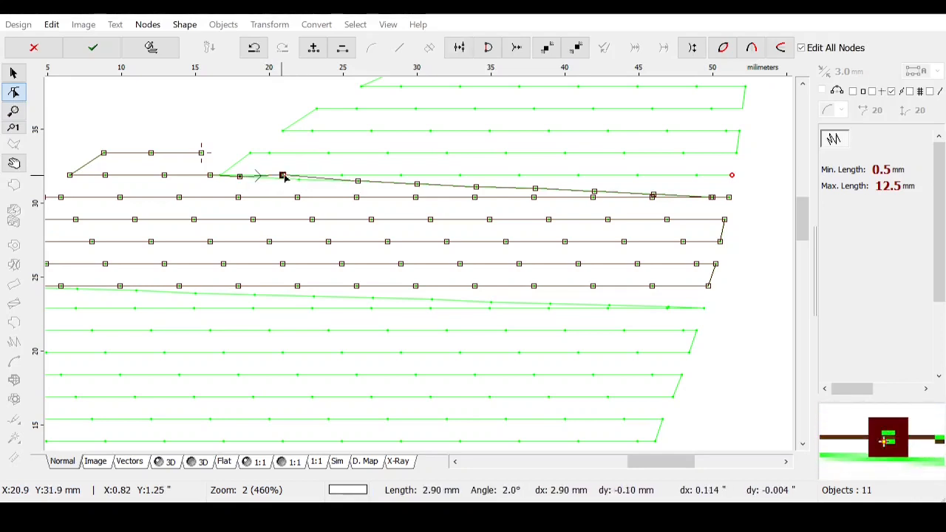
pyautogui.moveTo(358, 182); pyautogui.dragTo(341, 176)
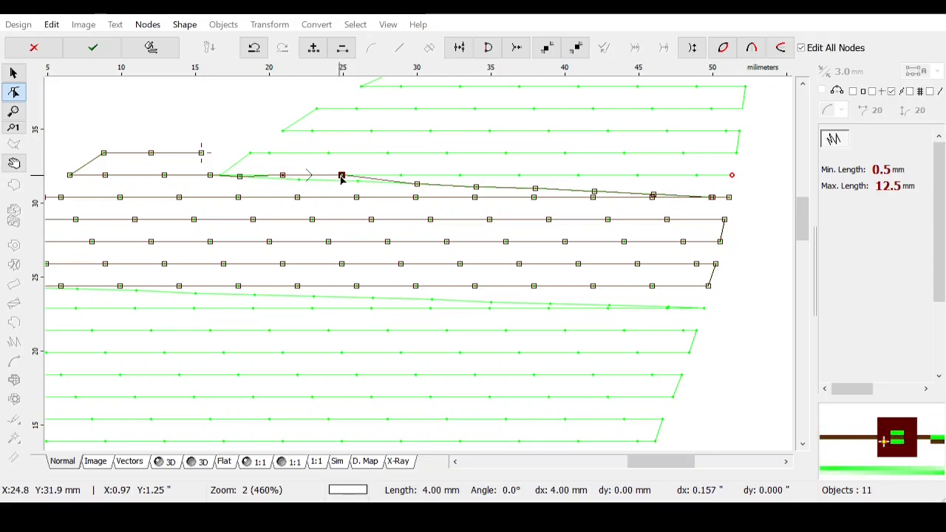
pyautogui.moveTo(417, 185); pyautogui.dragTo(399, 179)
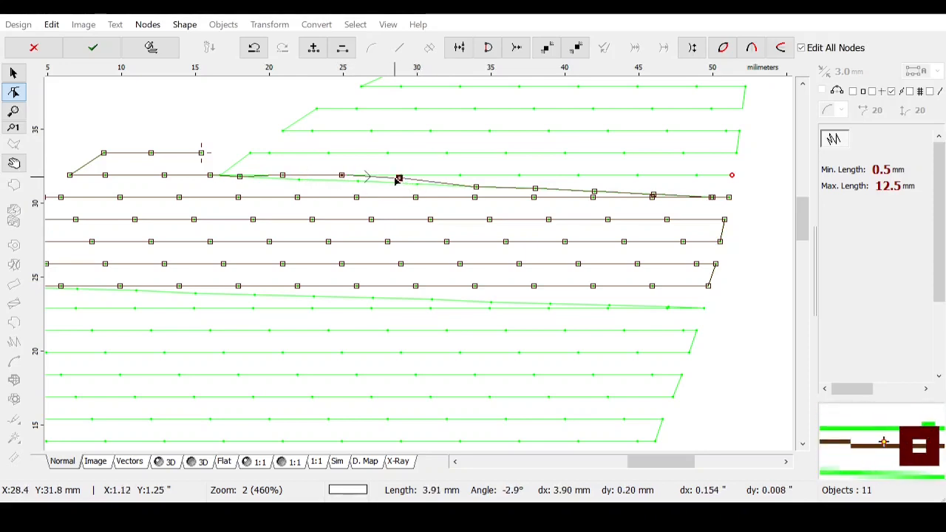
# Step: Fine-tune the third moved node so it sits level on the row with a 4.00 mm stitch at 0°
pyautogui.click(14, 111)
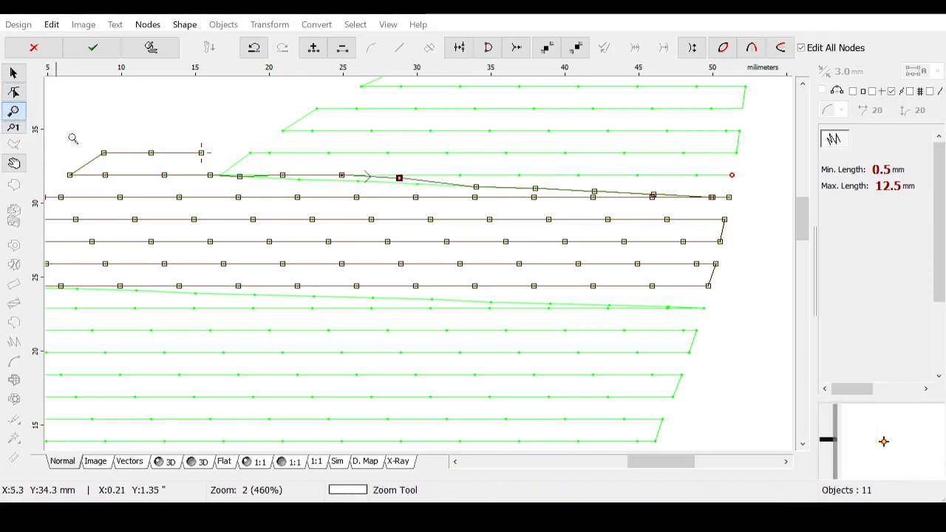
pyautogui.click(399, 179)
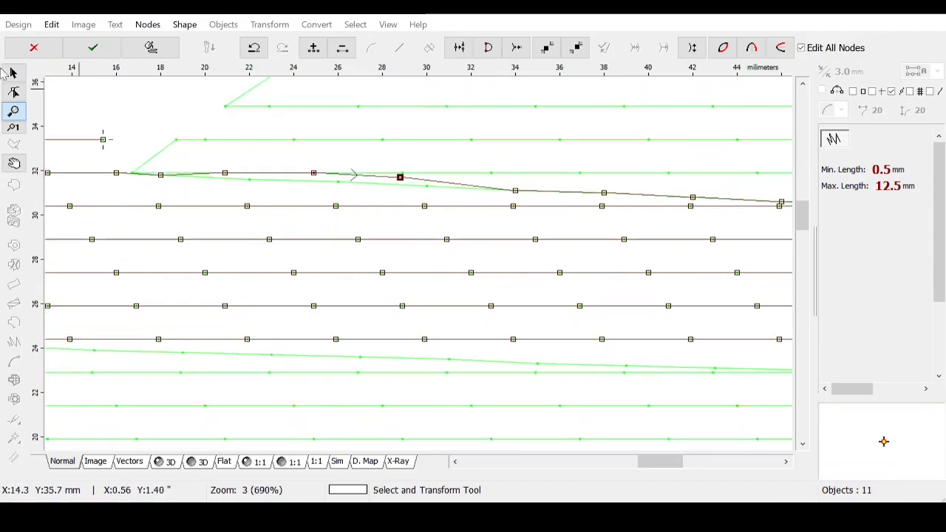
pyautogui.click(13, 91)
pyautogui.moveTo(399, 178); pyautogui.dragTo(404, 173)
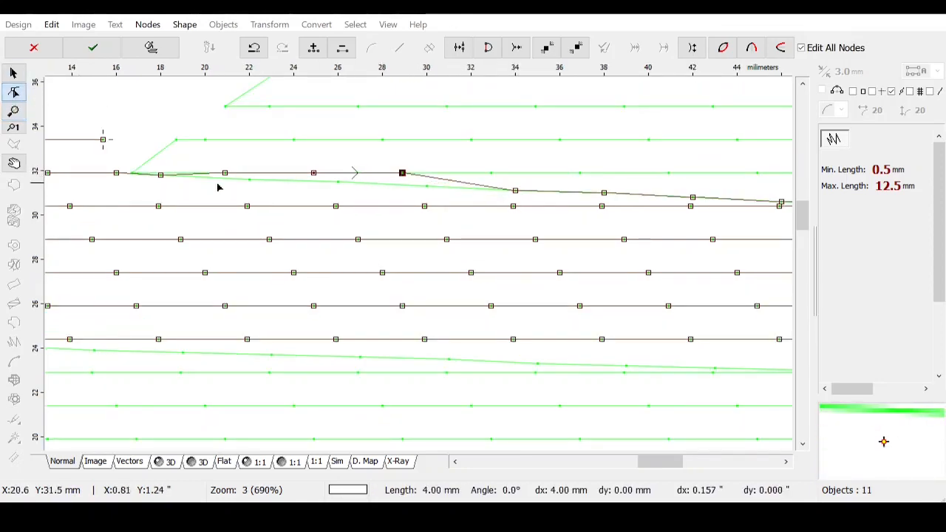
# Step: Delete the surplus node at the start of the slanted line and move its next off-row node level, giving a 4.00 mm stitch
pyautogui.moveTo(161, 176); pyautogui.dragTo(164, 195)
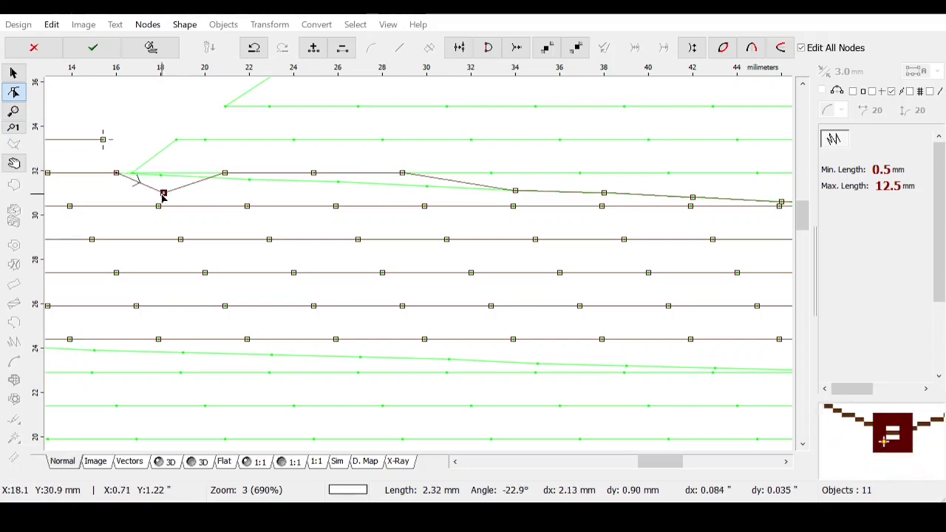
pyautogui.press('Delete')
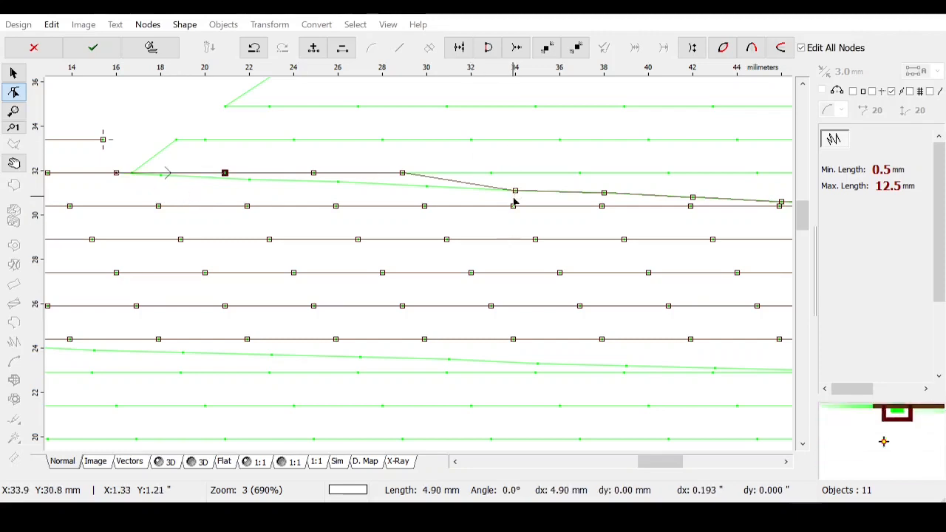
pyautogui.moveTo(515, 194); pyautogui.dragTo(493, 175)
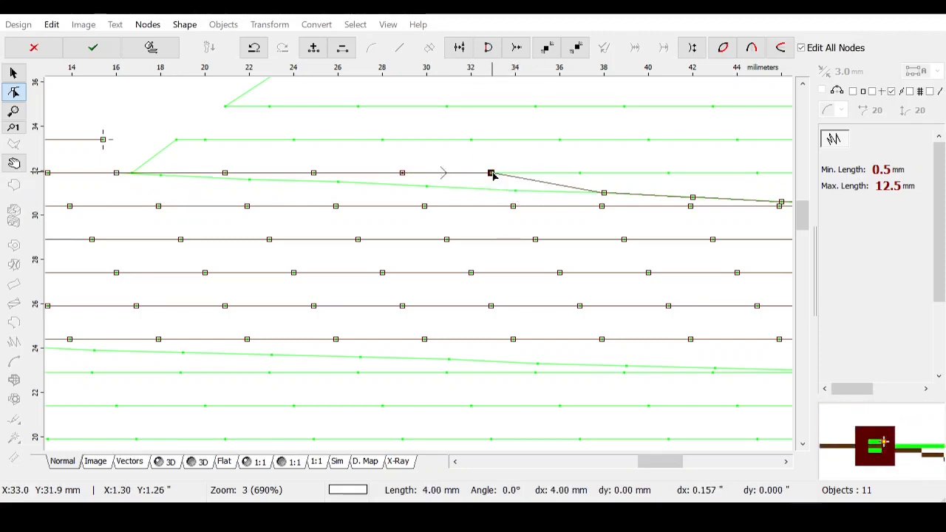
# Step: Move the slanted line's next two nodes level onto the horizontal row above, giving 4.00 mm stitches at 0°
pyautogui.moveTo(599, 197); pyautogui.dragTo(581, 174)
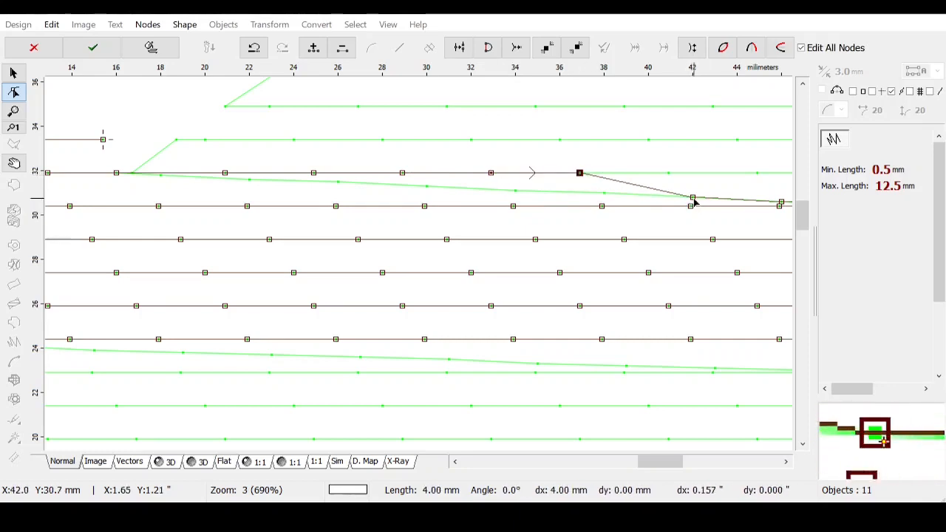
pyautogui.moveTo(695, 200); pyautogui.dragTo(670, 176)
pyautogui.moveTo(659, 462); pyautogui.dragTo(674, 462)
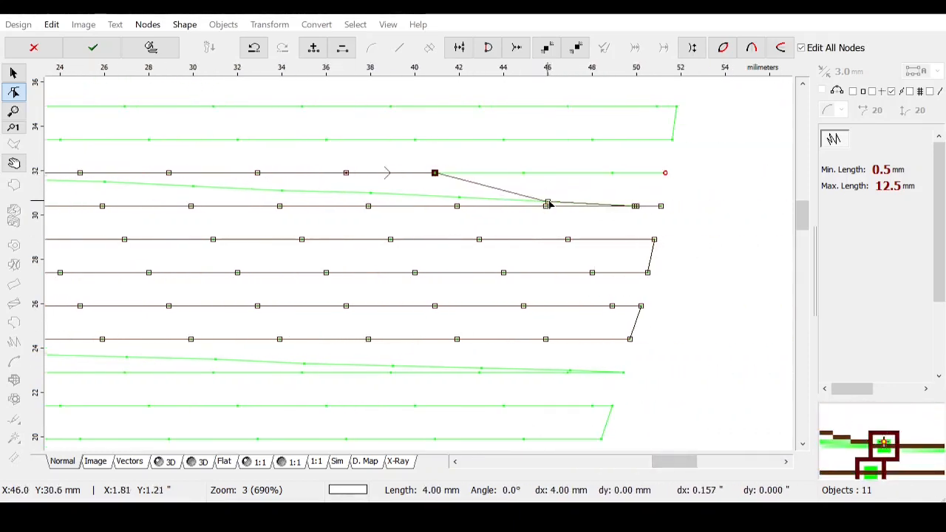
pyautogui.moveTo(545, 205)
pyautogui.mouseDown()
pyautogui.moveTo(541, 181)
pyautogui.moveTo(544, 205)
pyautogui.mouseUp()
pyautogui.hotkey('ctrl', 'z')
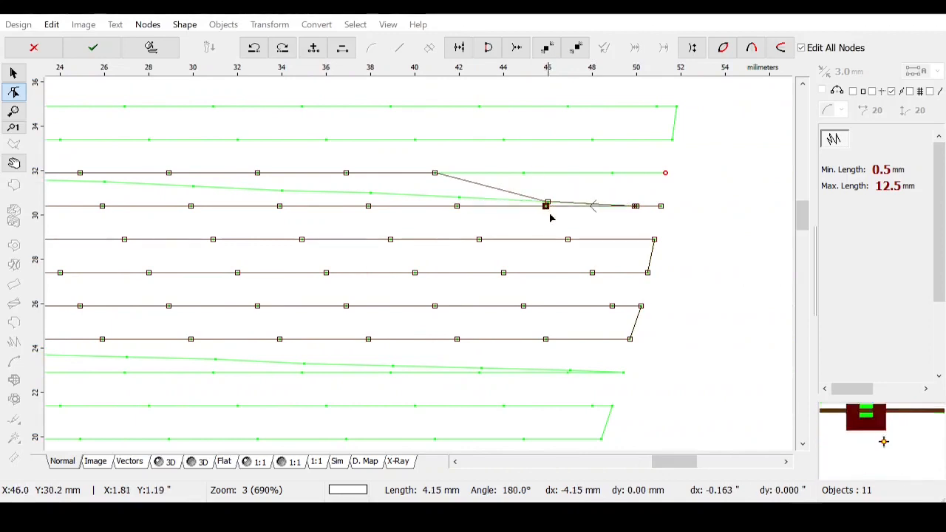
pyautogui.click(548, 203)
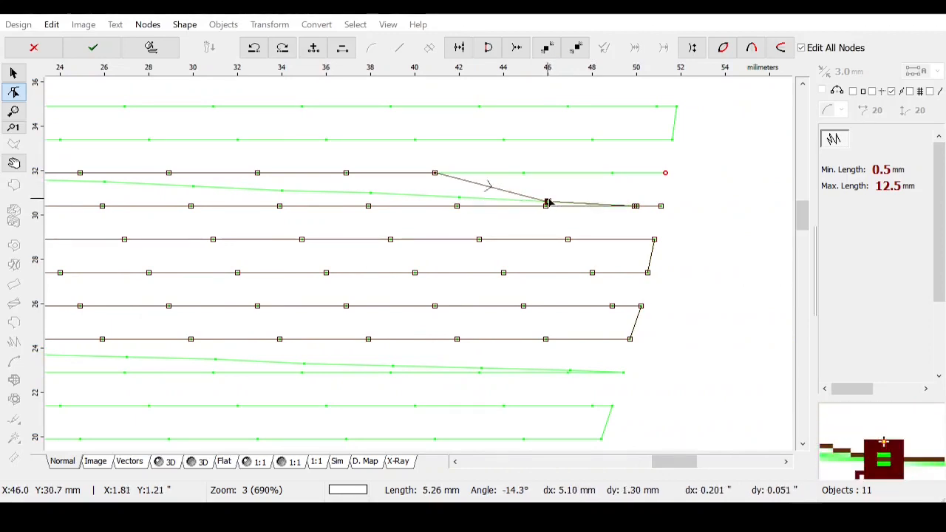
pyautogui.moveTo(548, 203); pyautogui.dragTo(539, 179)
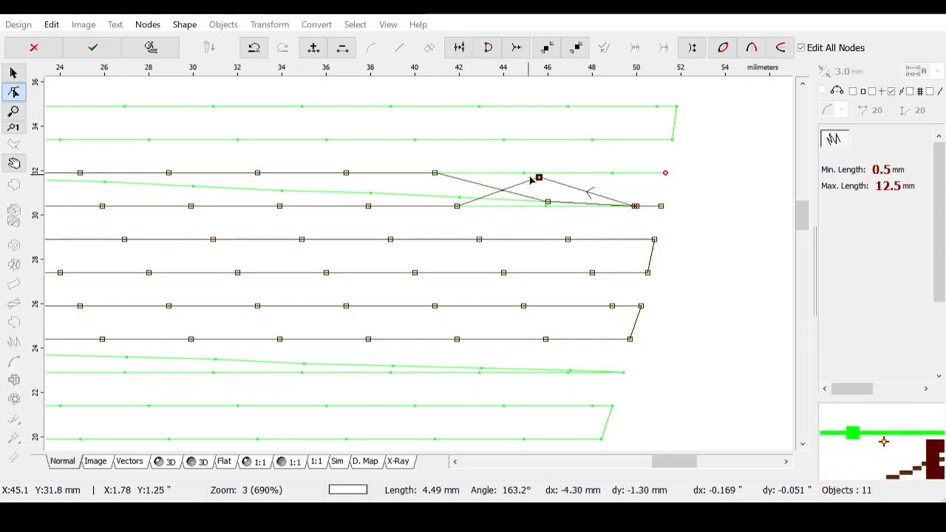
pyautogui.hotkey('ctrl', 'z')
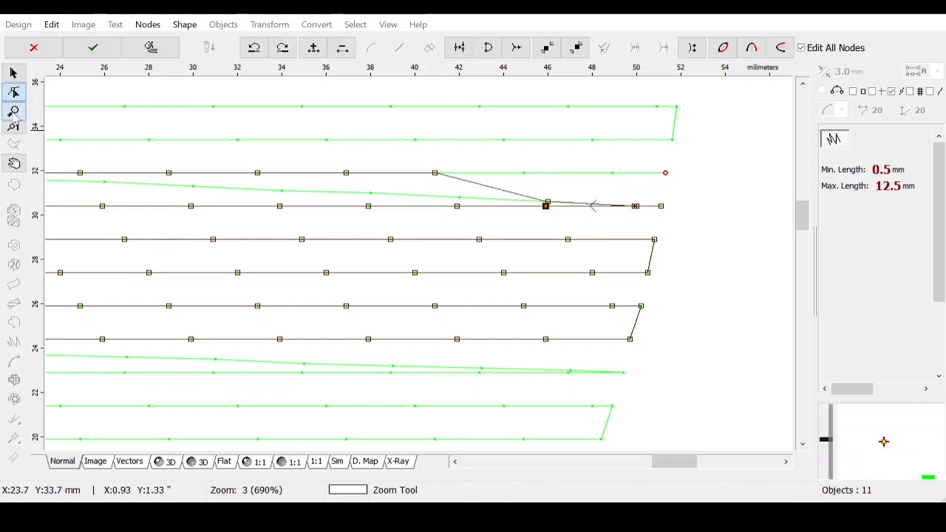
# Step: Place the slanted line's next off-row node level on the row above, with a 4.00 mm stitch at 0°
pyautogui.click(14, 111)
pyautogui.click(562, 196)
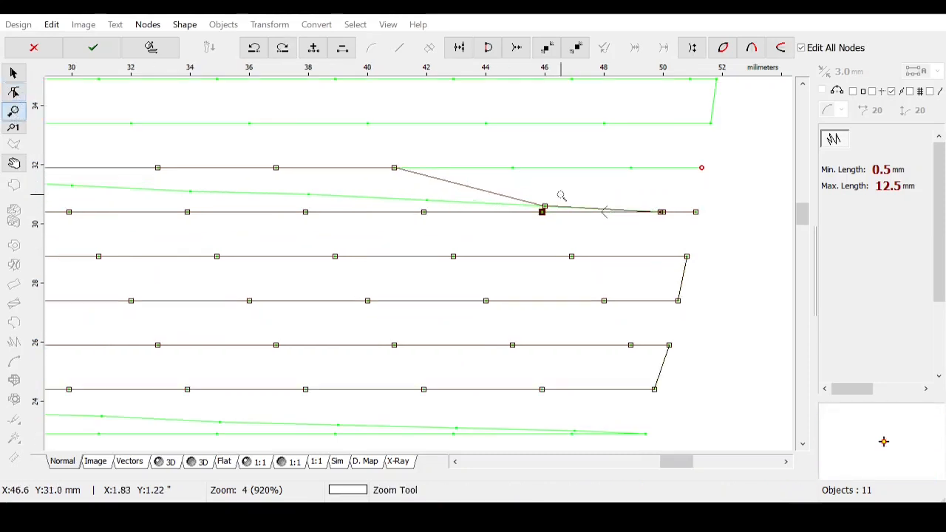
pyautogui.click(14, 92)
pyautogui.moveTo(551, 211); pyautogui.dragTo(519, 172)
pyautogui.hotkey('ctrl', 'z')
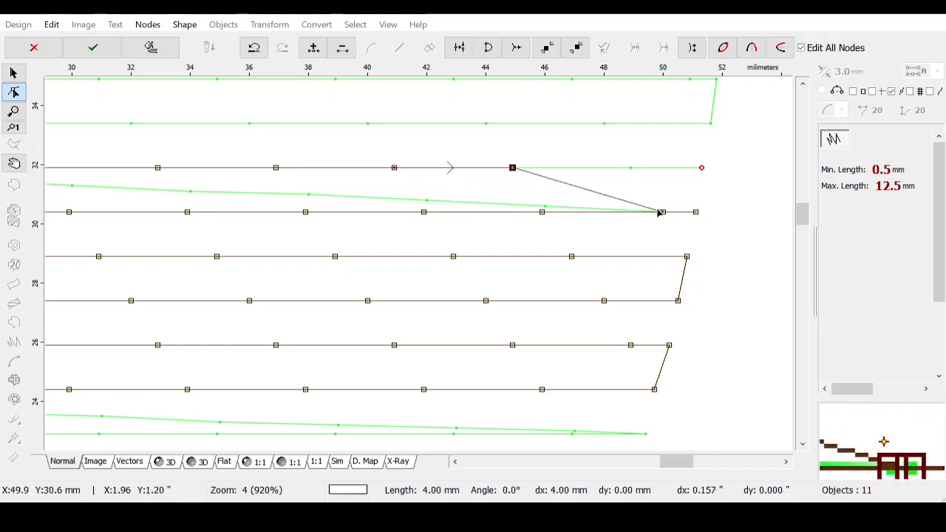
pyautogui.moveTo(662, 214); pyautogui.dragTo(659, 171)
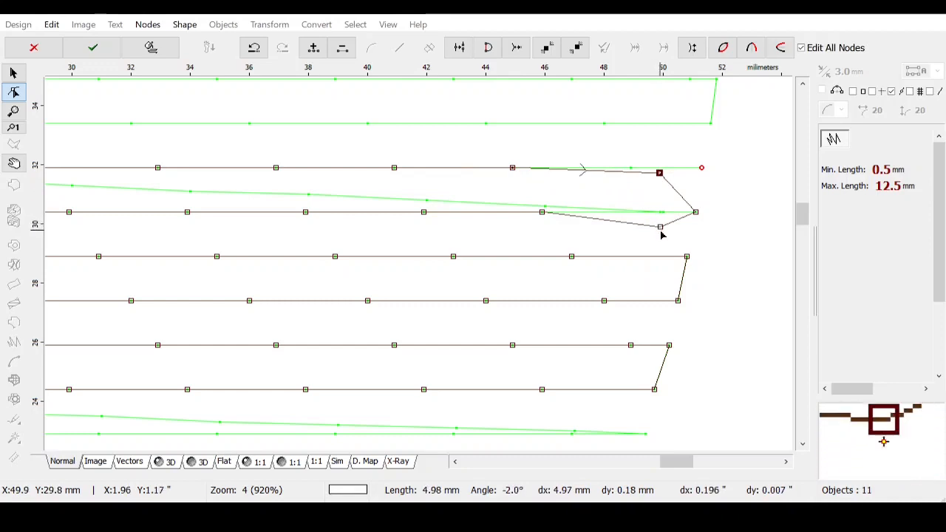
pyautogui.moveTo(662, 227); pyautogui.dragTo(661, 212)
pyautogui.hotkey('ctrl', 'z')
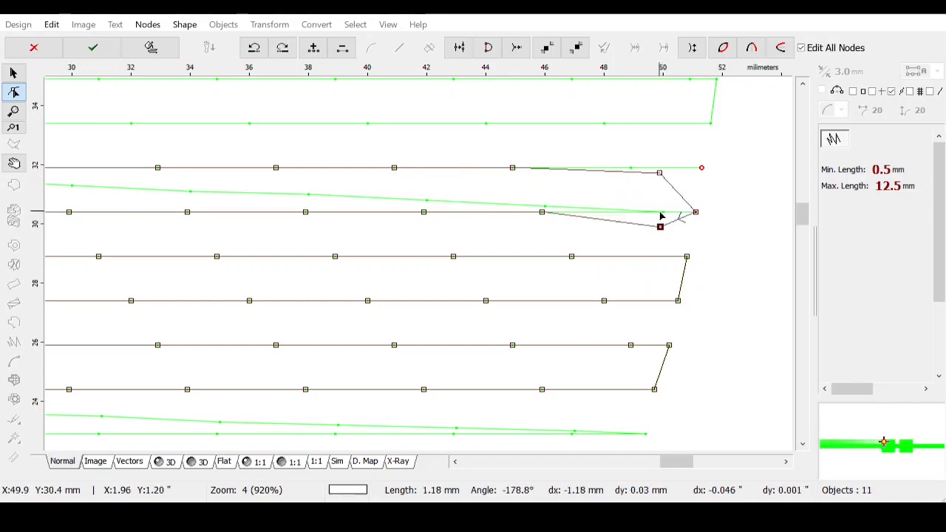
pyautogui.hotkey('ctrl', 'z')
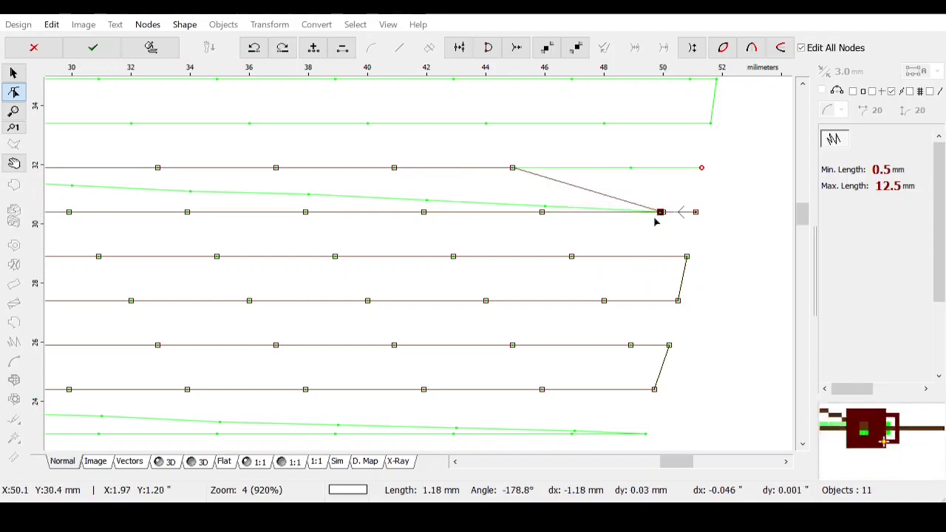
# Step: Separate the slanted line's last node from the nearly overlapping node of the row below by moving it above that row
pyautogui.click(13, 109)
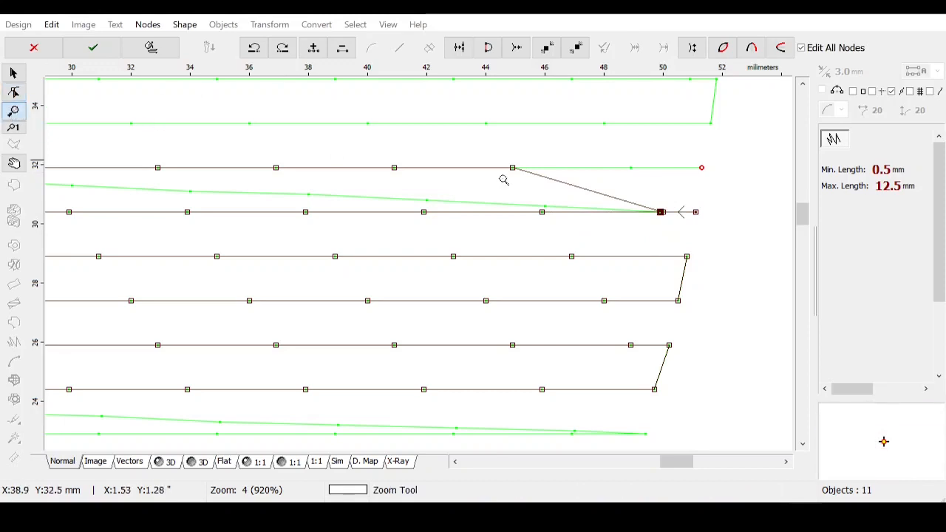
pyautogui.click(665, 213)
pyautogui.click(673, 213)
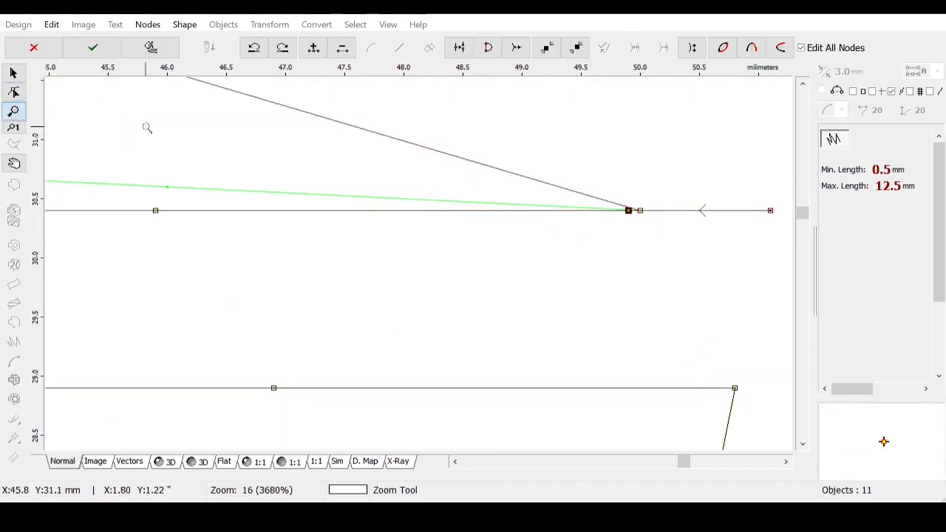
pyautogui.click(13, 92)
pyautogui.click(640, 211)
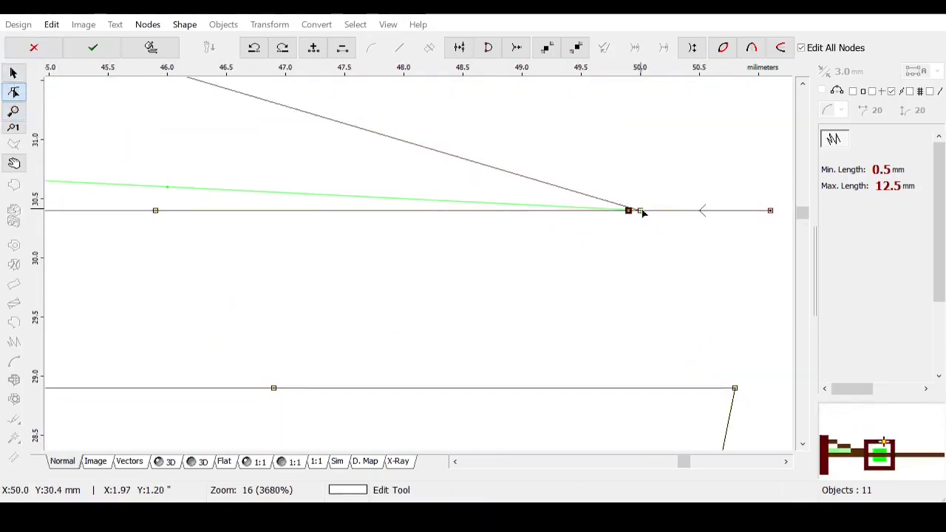
pyautogui.moveTo(640, 211); pyautogui.dragTo(627, 154)
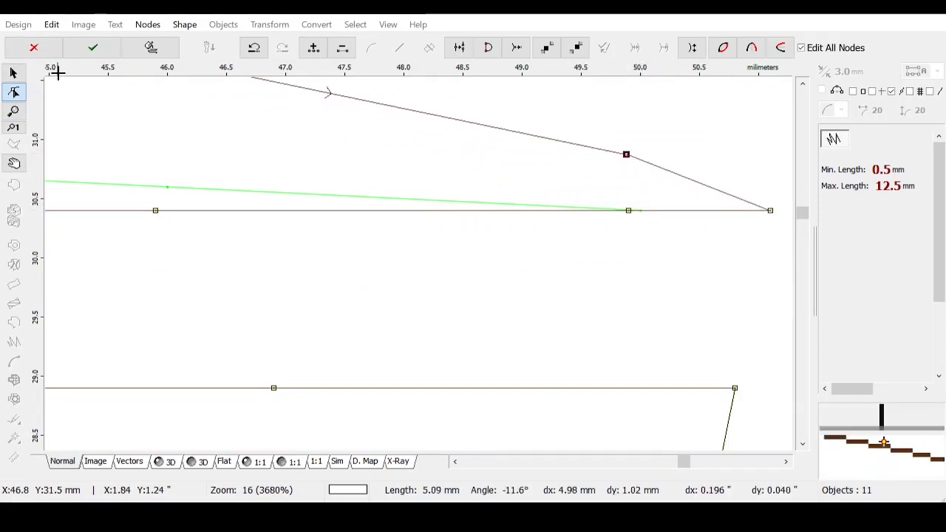
# Step: Move the separated node level onto the row above, giving a 4.00 mm stitch at 0°
pyautogui.click(13, 110)
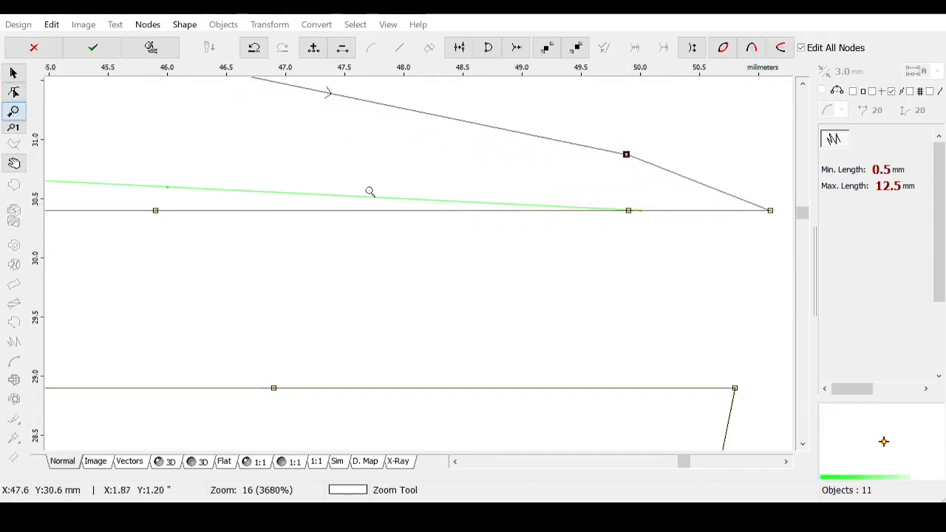
pyautogui.rightClick(411, 173)
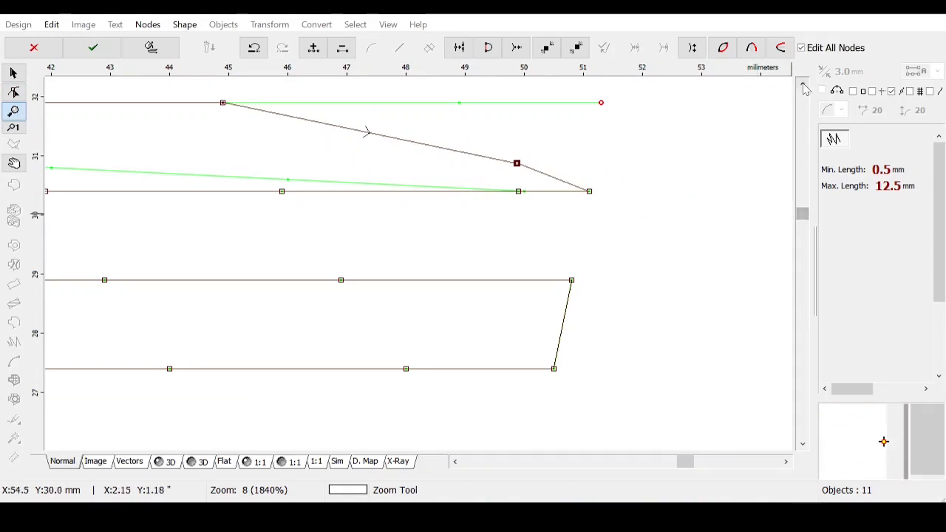
pyautogui.moveTo(804, 86); pyautogui.dragTo(804, 86)
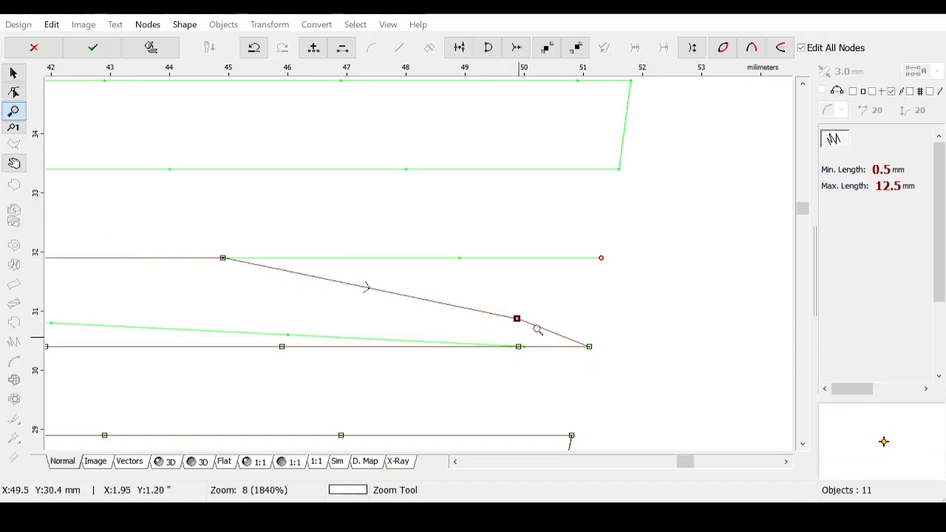
pyautogui.click(15, 91)
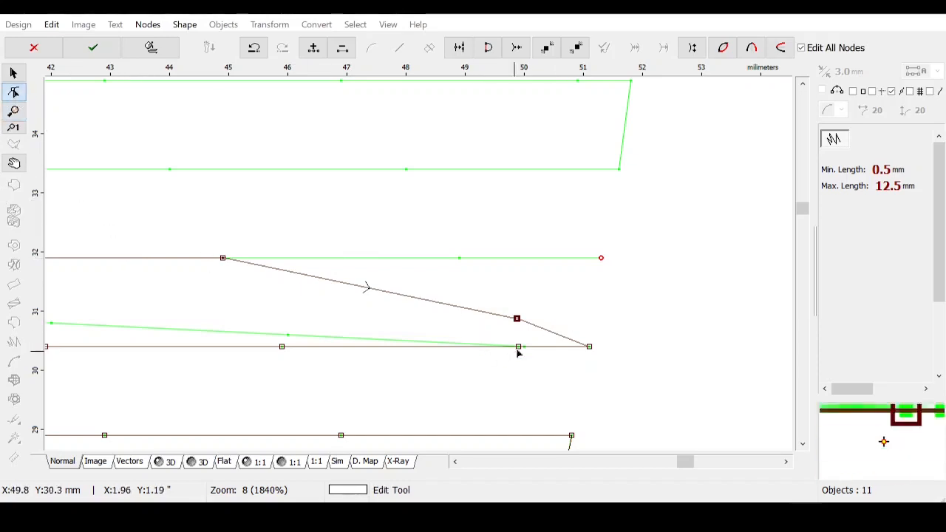
pyautogui.moveTo(517, 320); pyautogui.dragTo(459, 259)
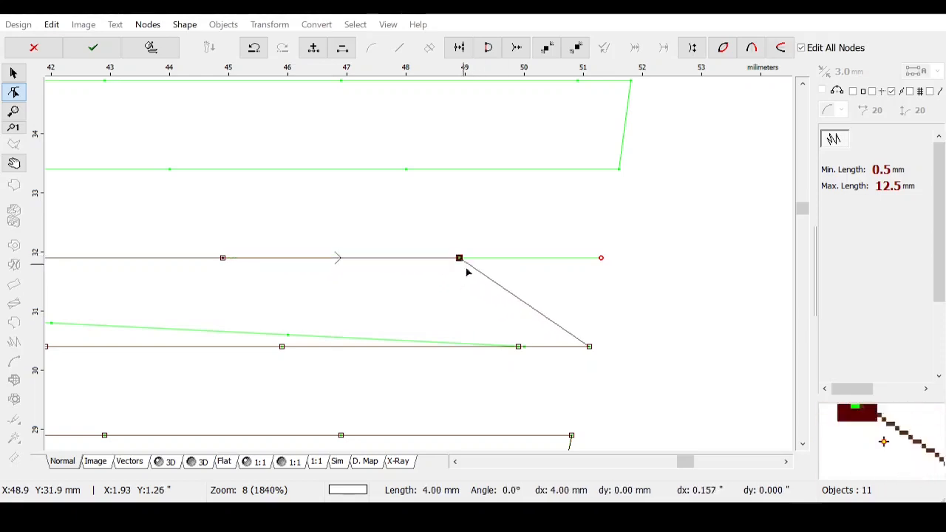
# Step: Insert a node in the remaining slanted segment, place it at the row's outer end with a 2.40 mm stitch at 0°, and apply the edits
pyautogui.click(590, 347)
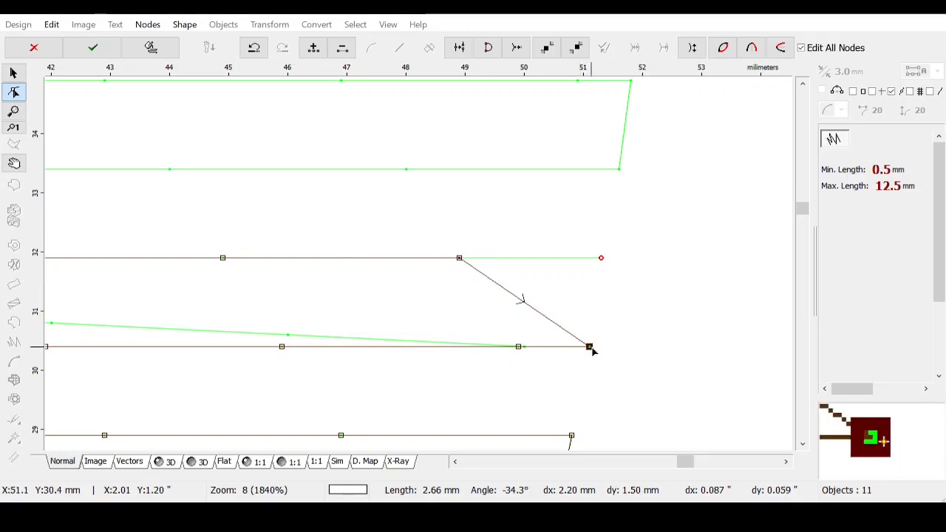
pyautogui.press('Insert')
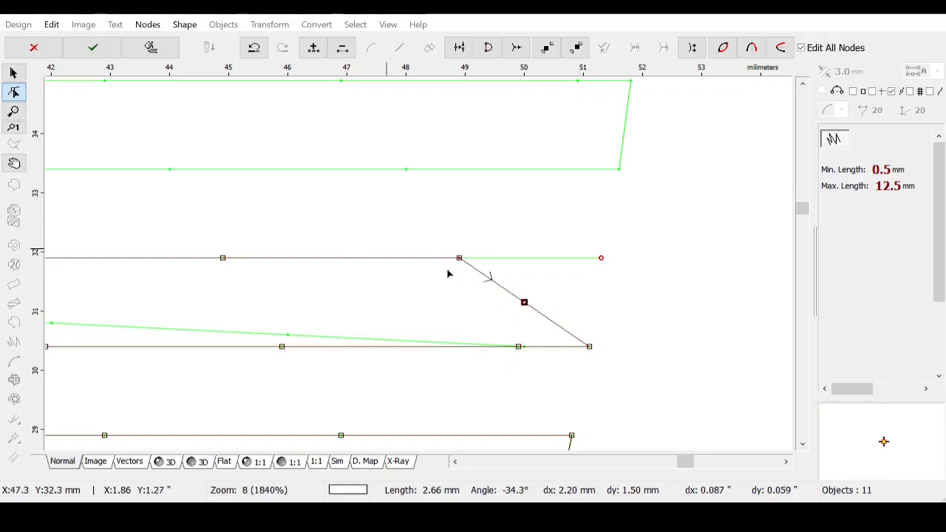
pyautogui.moveTo(525, 305); pyautogui.dragTo(601, 258)
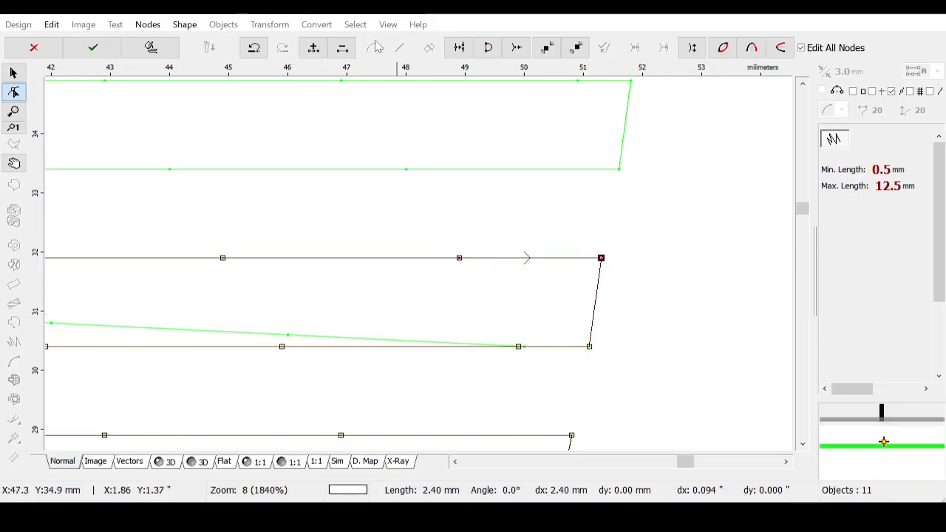
pyautogui.click(93, 48)
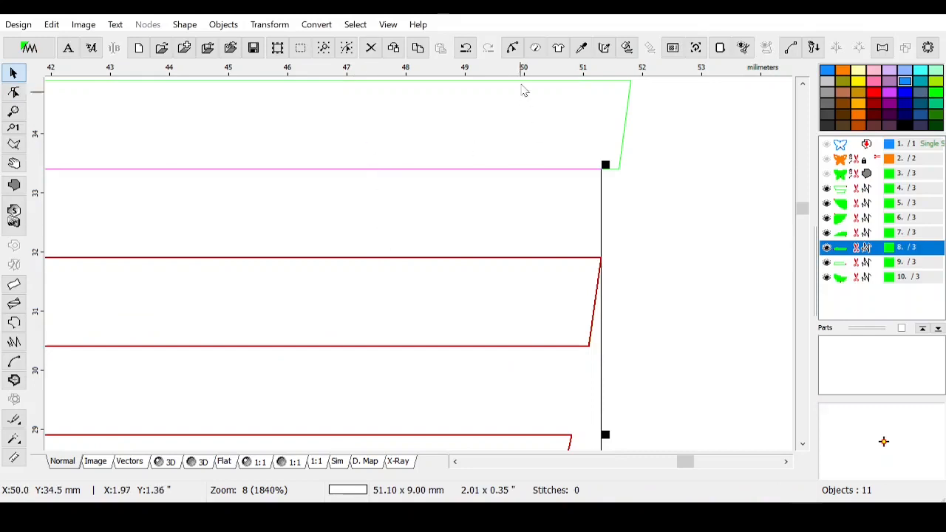
# Step: Select manual stitch objects 4 to 10, clear the selection and review the whole butterfly plate
pyautogui.click(12, 111)
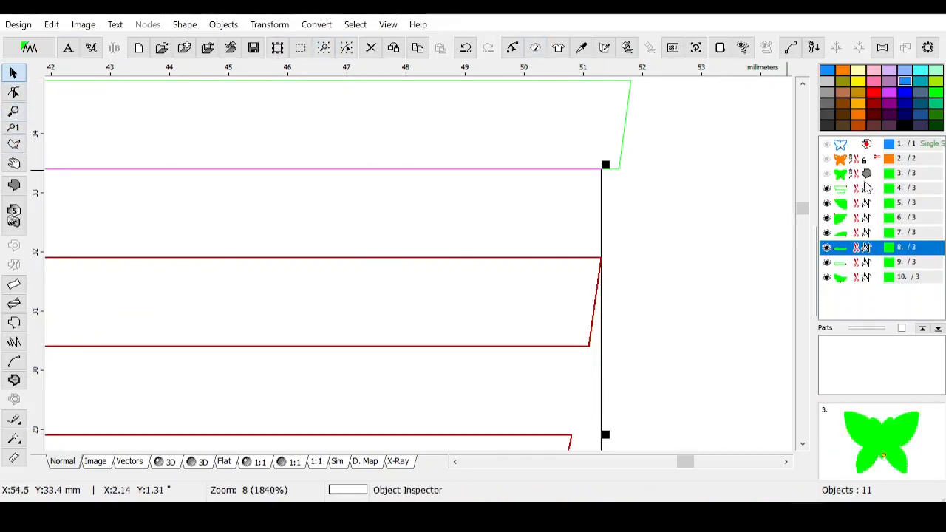
pyautogui.moveTo(869, 188); pyautogui.dragTo(881, 338)
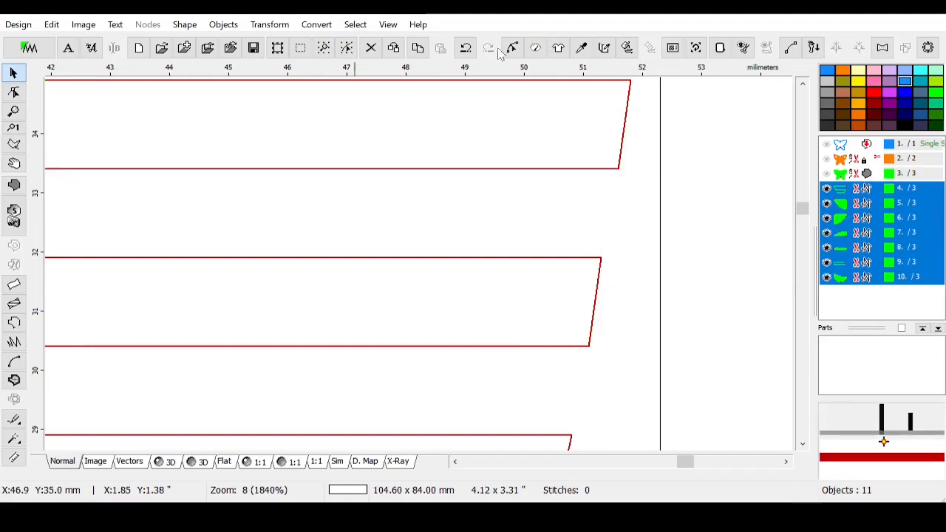
pyautogui.click(323, 47)
pyautogui.click(712, 222)
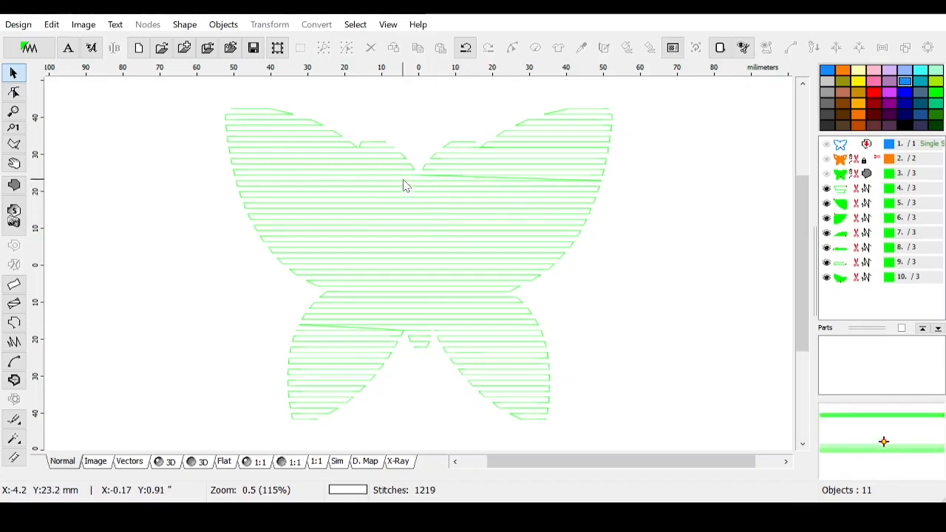
pyautogui.scroll(2, 806, 255)
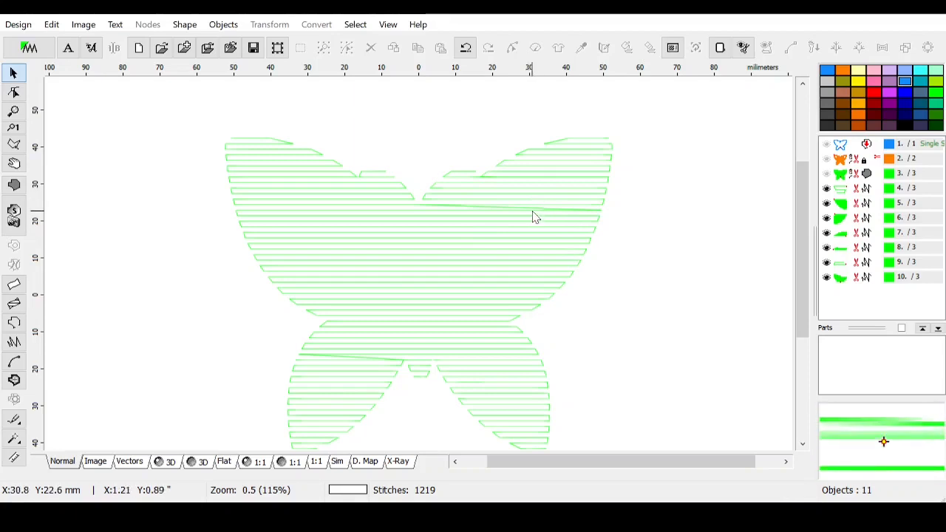
# Step: Select the green manual stitch objects 4 to 10, recolour them purple and clear the selection
pyautogui.moveTo(844, 192)
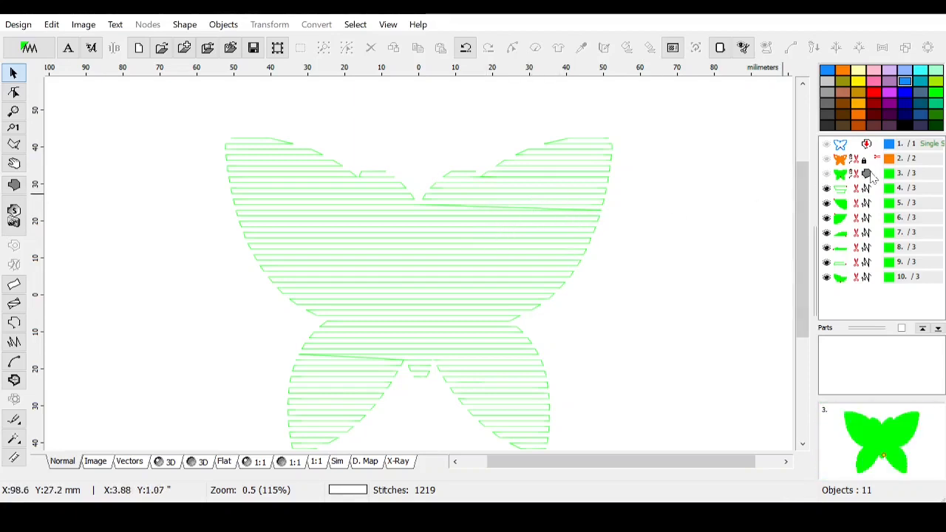
pyautogui.click(870, 174)
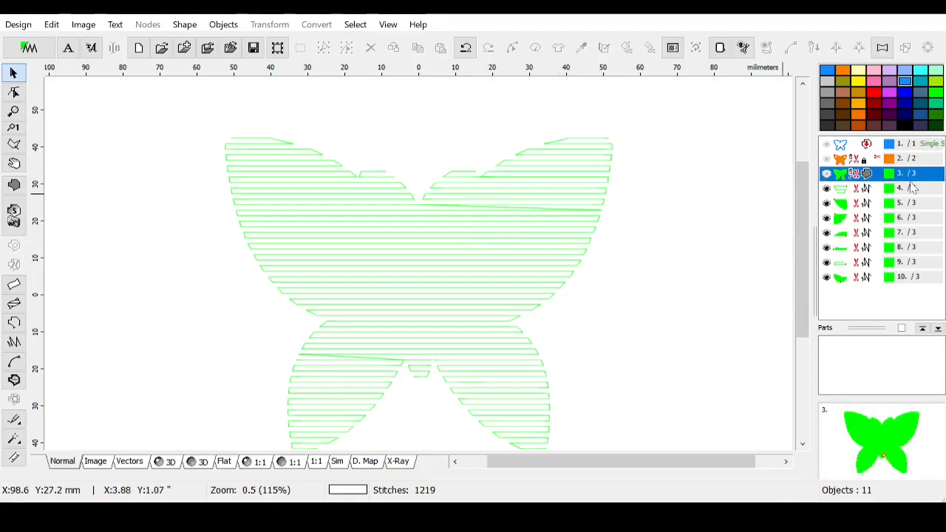
pyautogui.moveTo(894, 191); pyautogui.dragTo(902, 344)
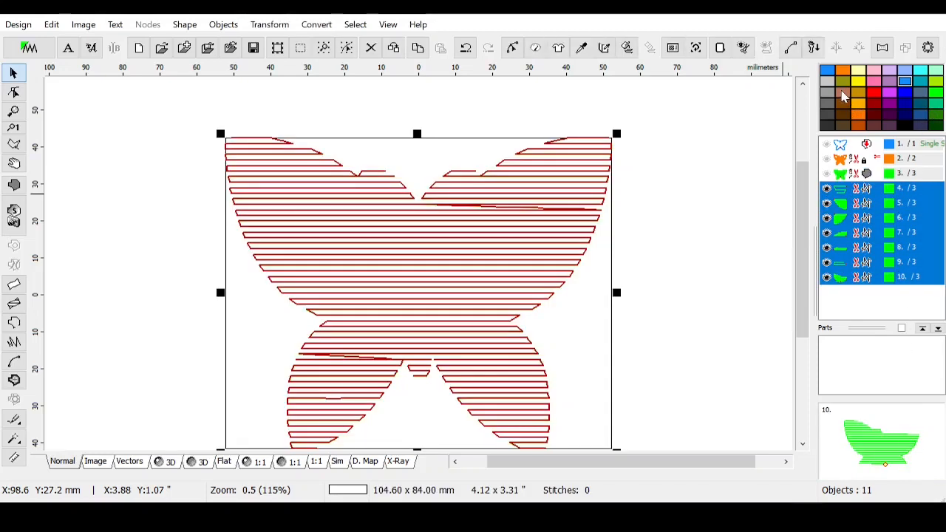
pyautogui.click(843, 93)
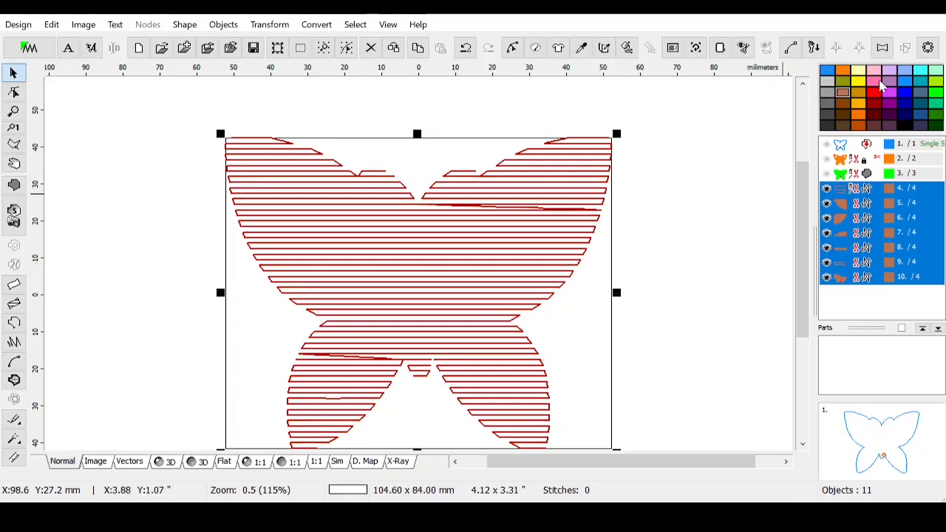
pyautogui.click(890, 104)
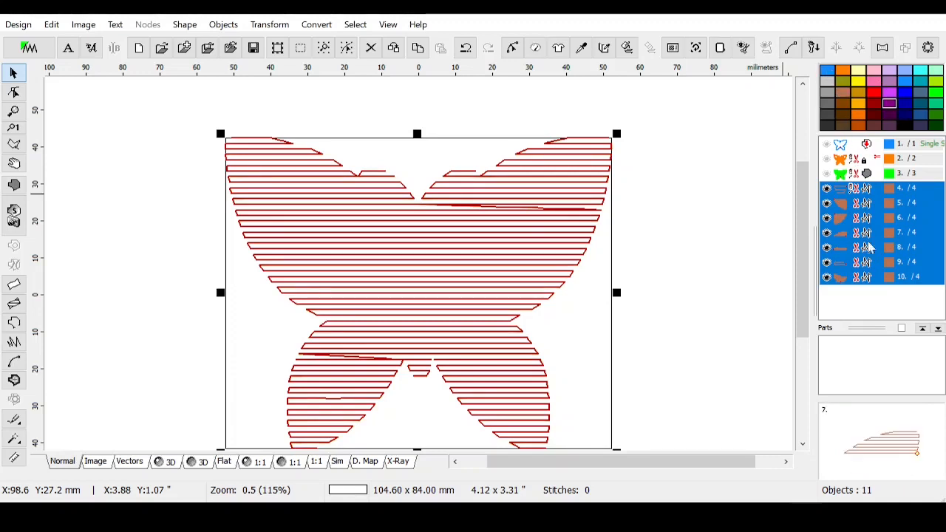
pyautogui.click(730, 216)
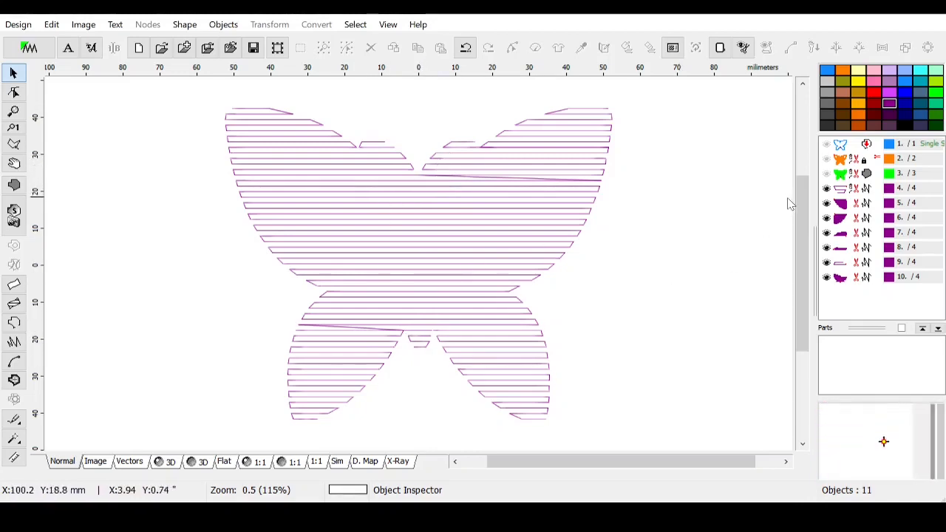
# Step: Delete the purple manual stitch objects 4 to 10 and show the green fill plate, object 3
pyautogui.click(874, 189)
pyautogui.moveTo(874, 194); pyautogui.dragTo(867, 298)
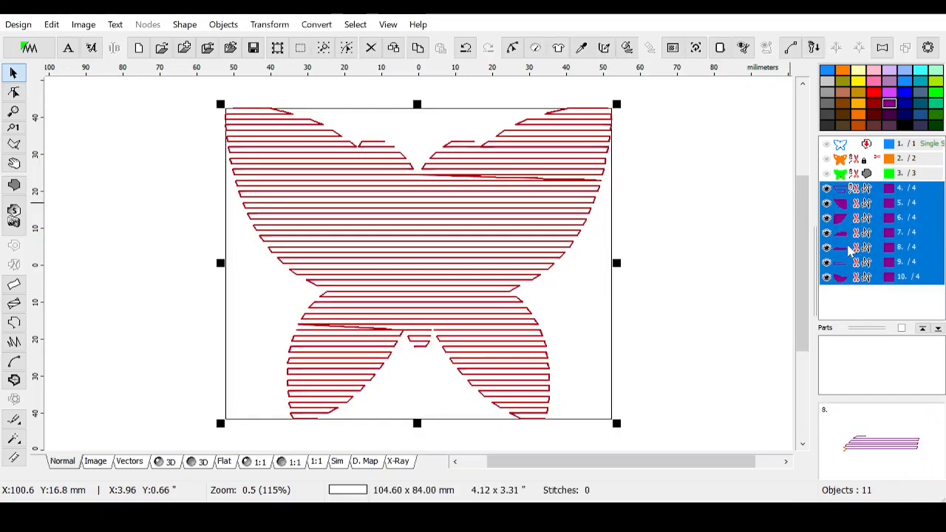
pyautogui.press('Delete')
pyautogui.click(829, 175)
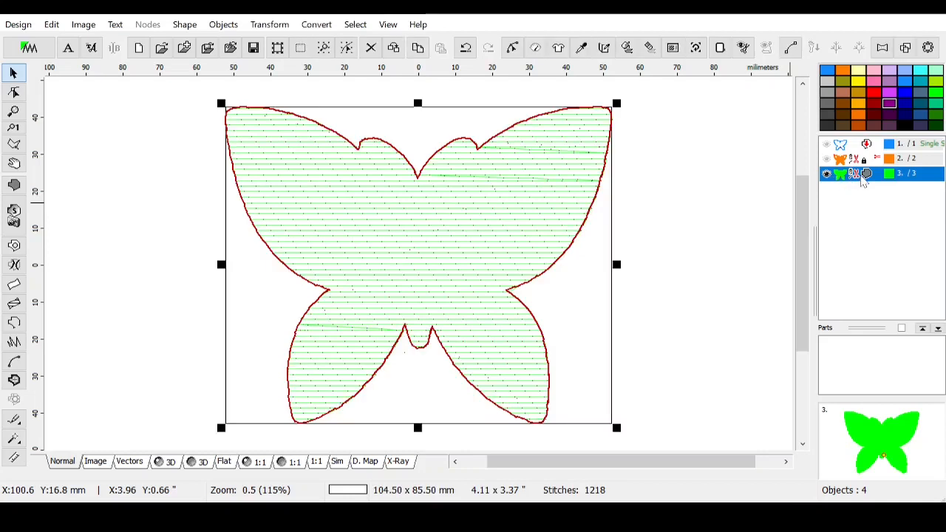
pyautogui.click(723, 191)
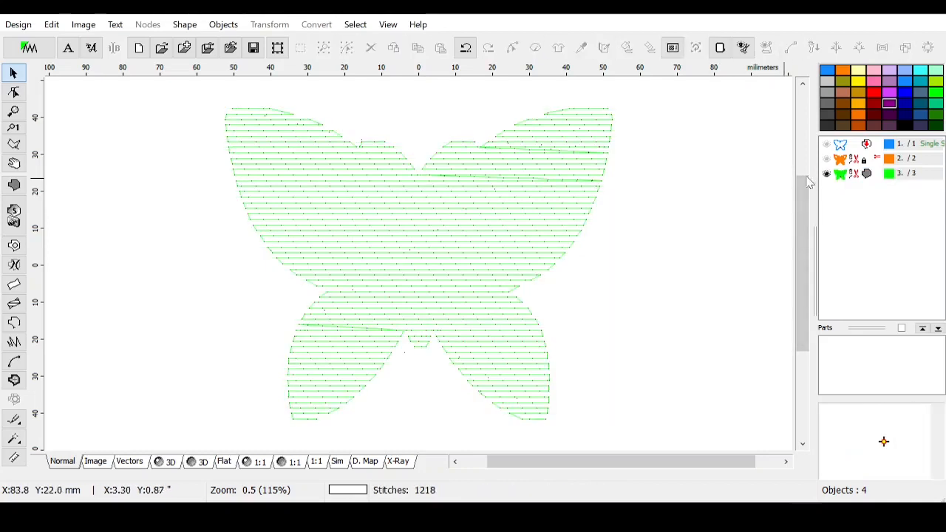
# Step: Place a horizontal guide line along the wings' upper edge and a vertical guide line through the butterfly's centre at X 0
pyautogui.click(866, 178)
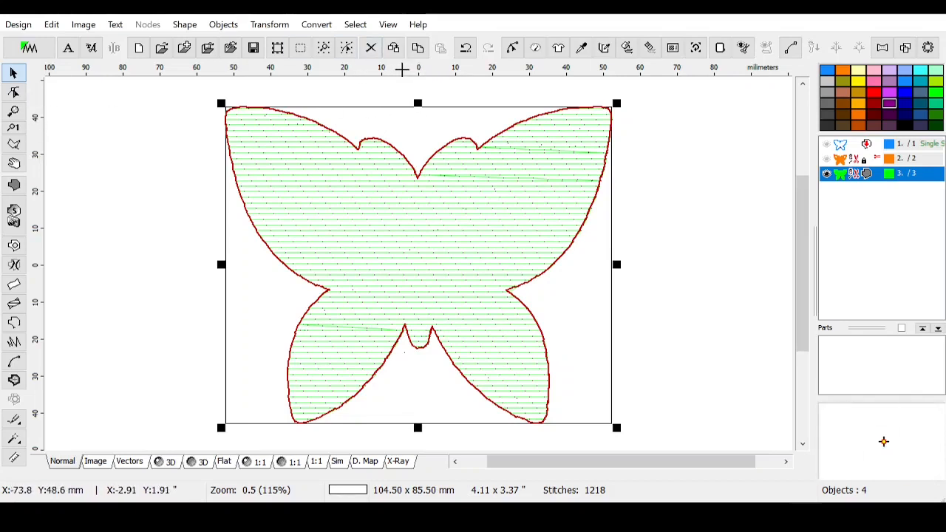
pyautogui.moveTo(402, 68); pyautogui.dragTo(406, 111)
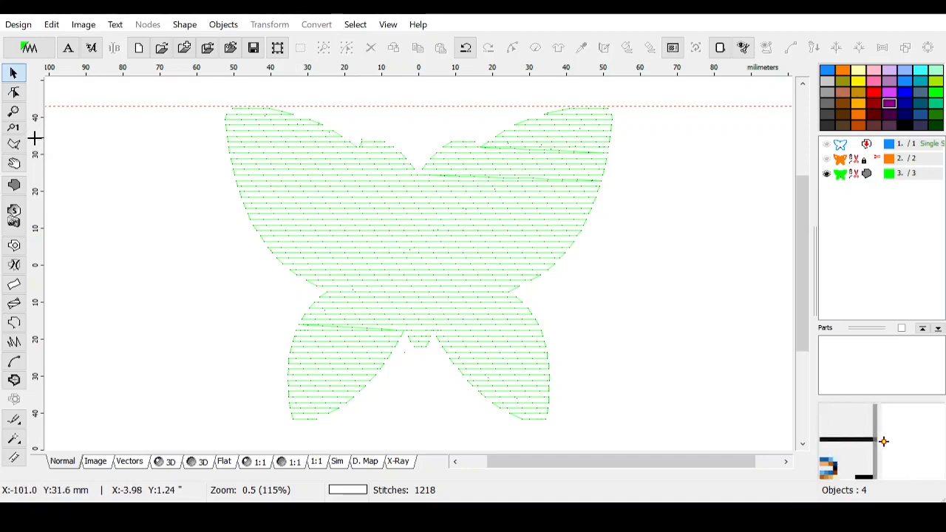
pyautogui.moveTo(35, 137); pyautogui.dragTo(419, 119)
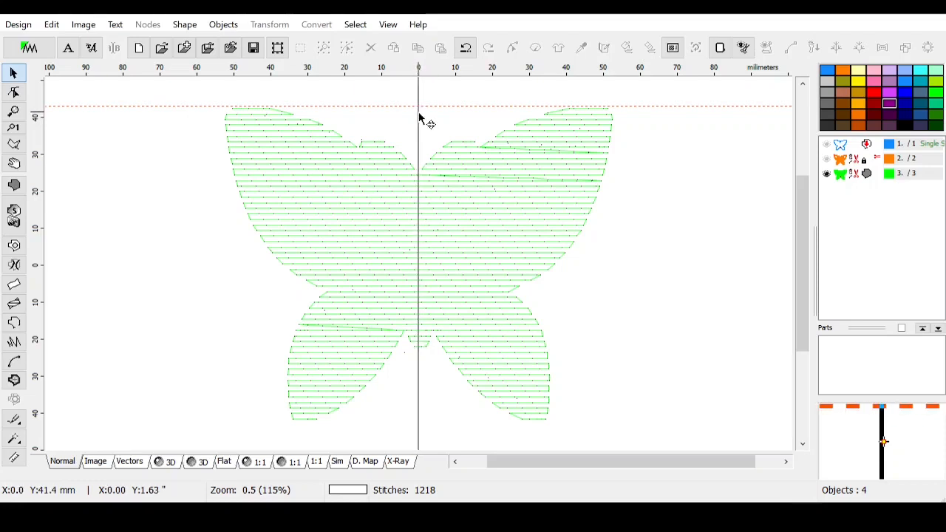
pyautogui.moveTo(418, 114)
pyautogui.mouseDown()
pyautogui.moveTo(419, 171)
pyautogui.moveTo(420, 116)
pyautogui.mouseUp()
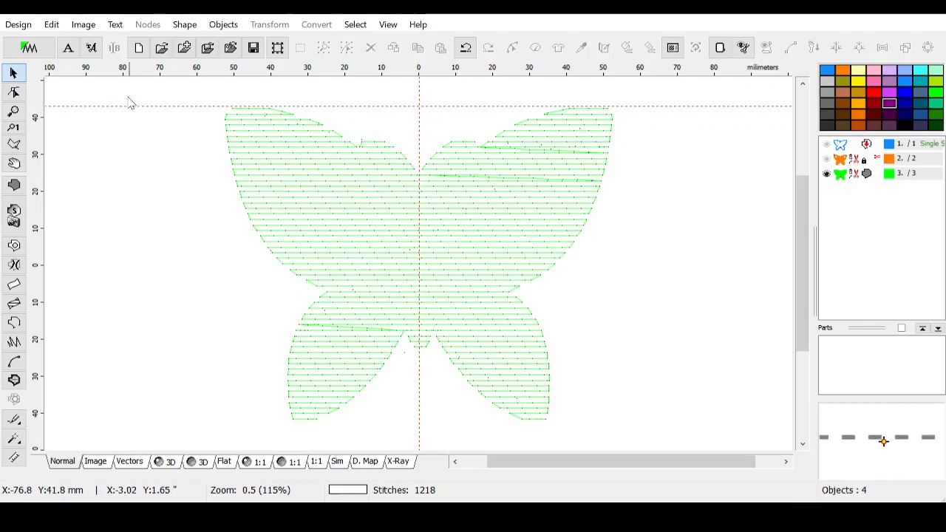
# Step: Set the grid to 10 mm with 1 mm subdivisions in the preferences and apply it
pyautogui.click(51, 25)
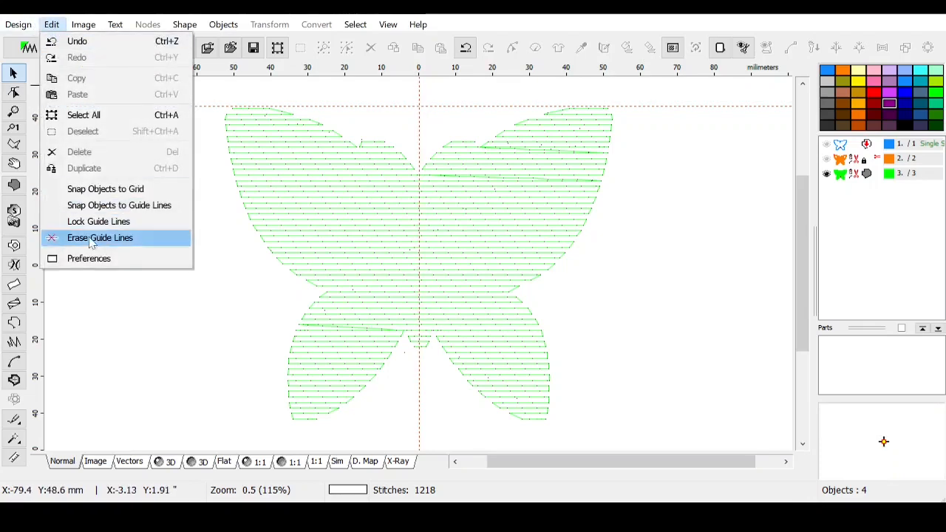
pyautogui.click(99, 260)
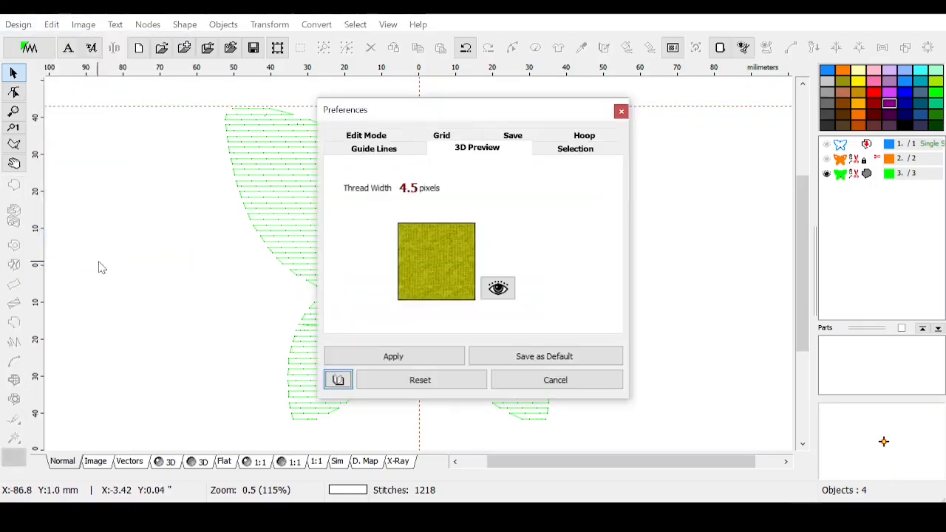
pyautogui.click(440, 137)
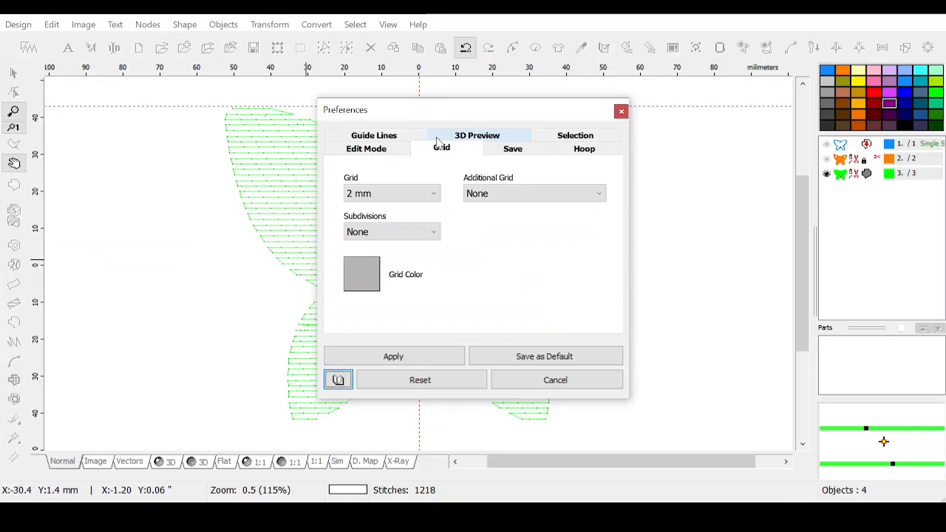
pyautogui.click(374, 198)
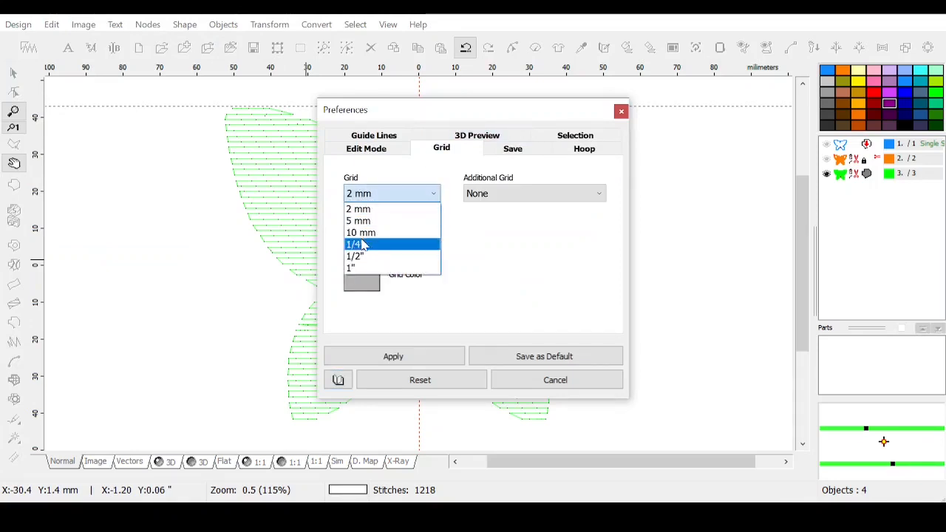
pyautogui.click(368, 232)
pyautogui.click(377, 233)
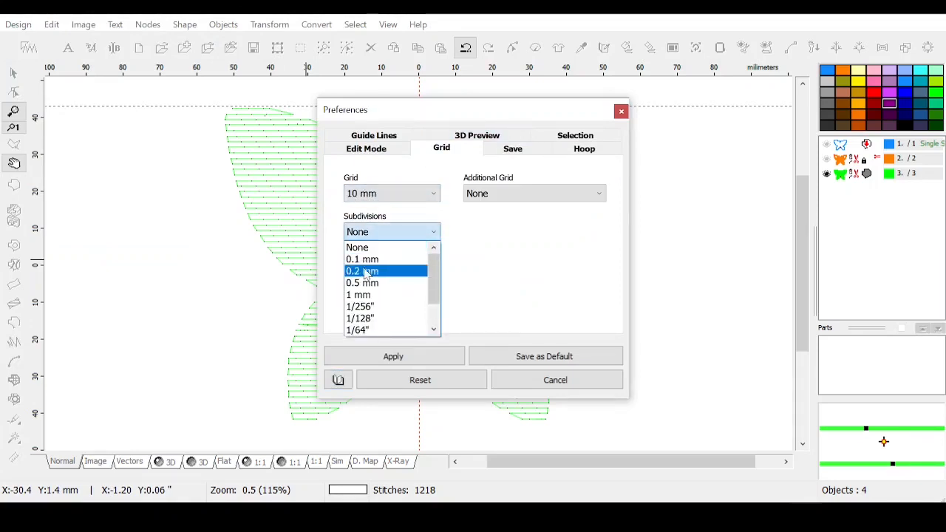
pyautogui.click(367, 296)
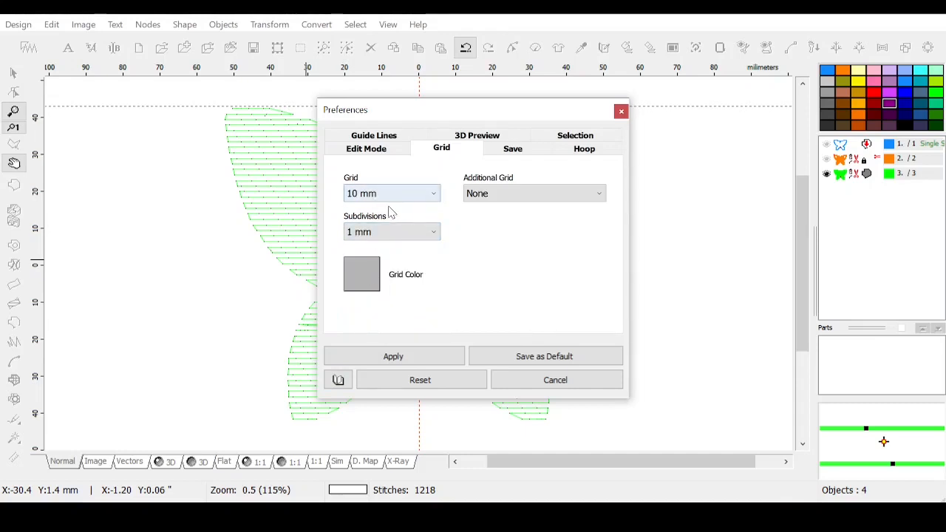
pyautogui.click(392, 356)
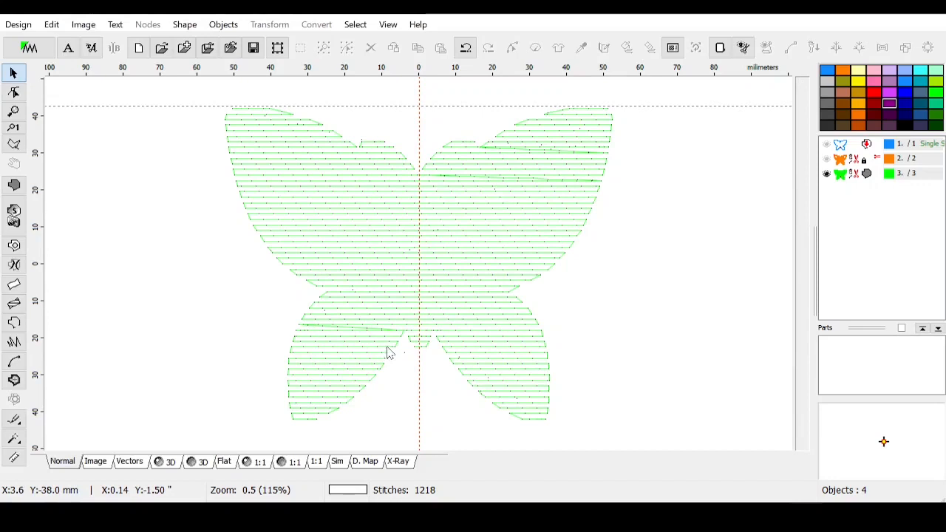
# Step: Undo the last change and select the green butterfly plate, object 3
pyautogui.click(494, 175)
pyautogui.click(13, 110)
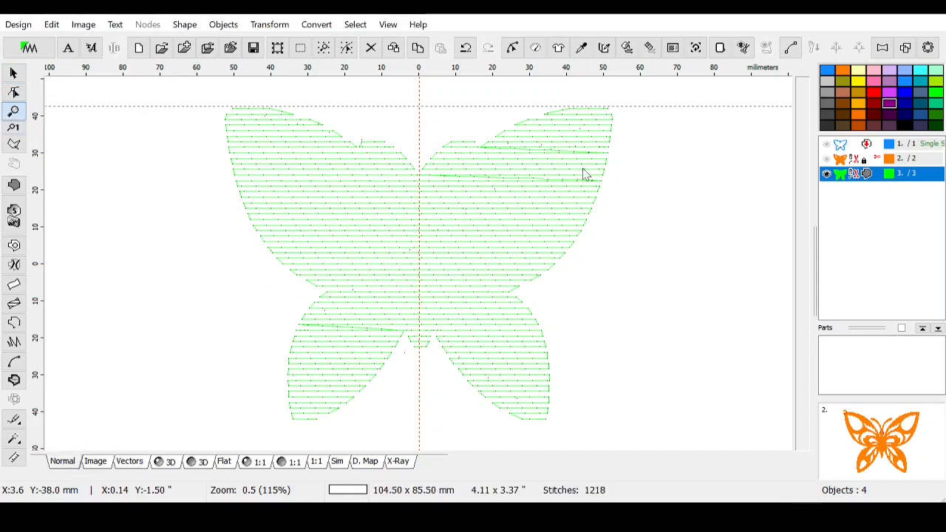
pyautogui.press('Escape')
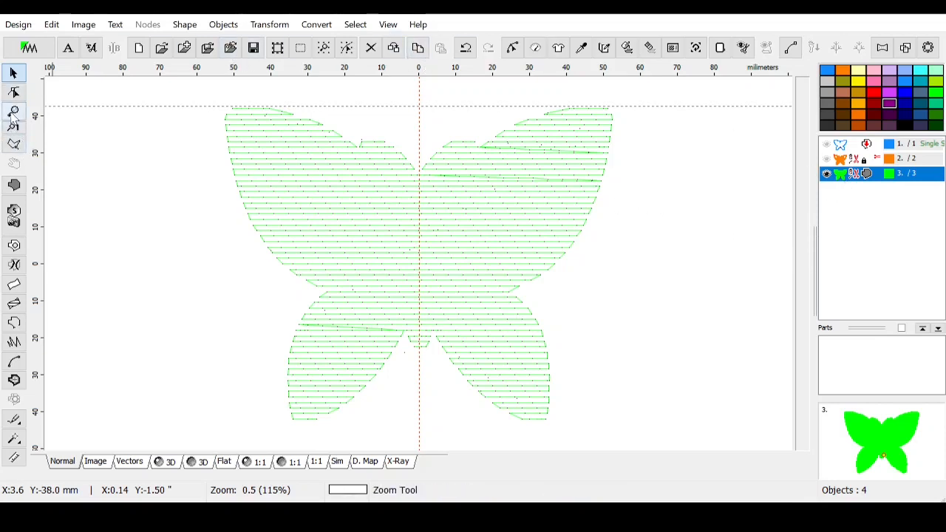
pyautogui.click(466, 48)
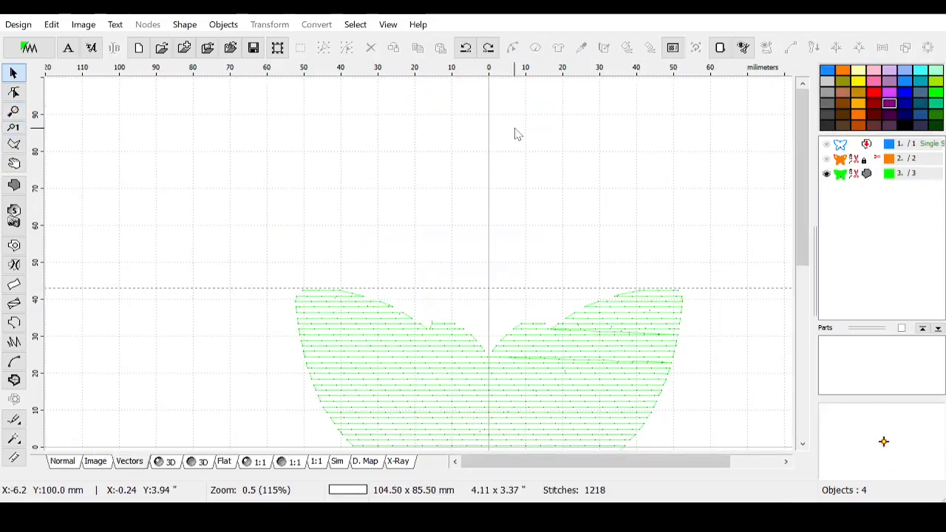
pyautogui.scroll(-3, 806, 143)
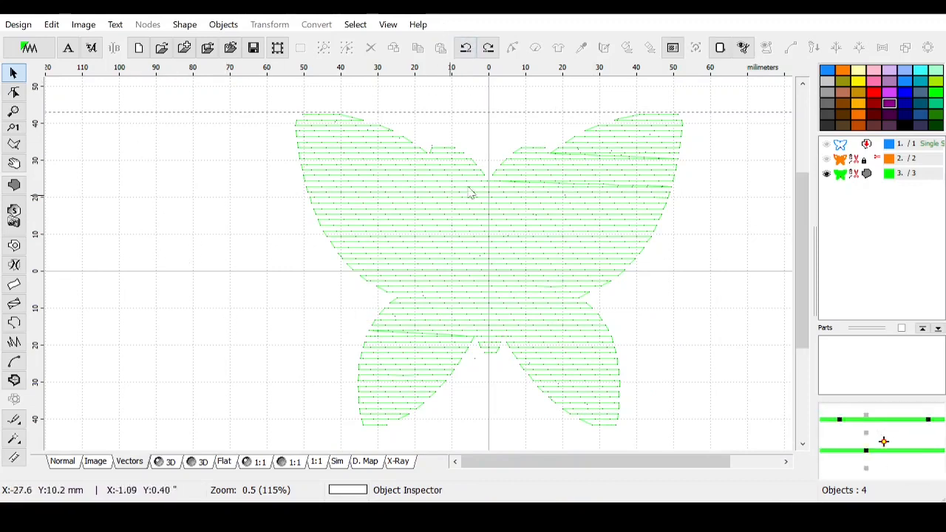
pyautogui.click(873, 178)
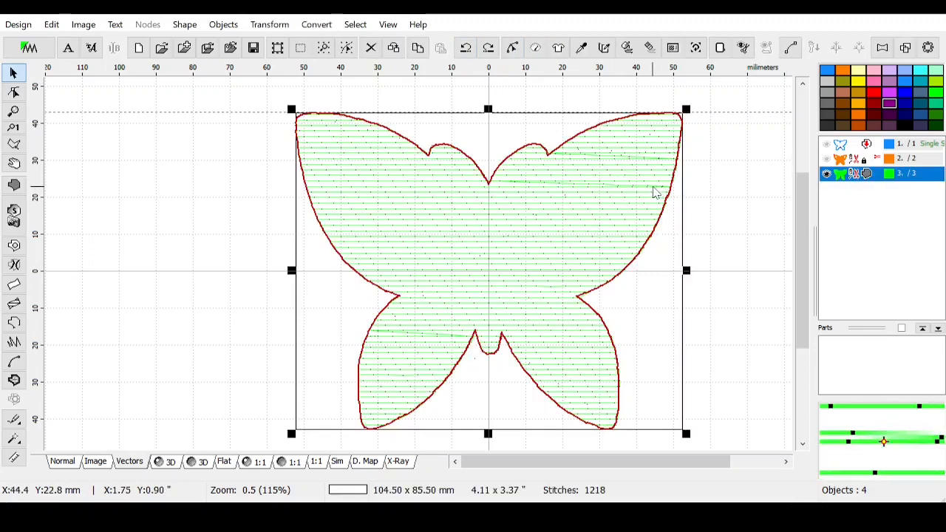
pyautogui.moveTo(518, 467); pyautogui.dragTo(549, 465)
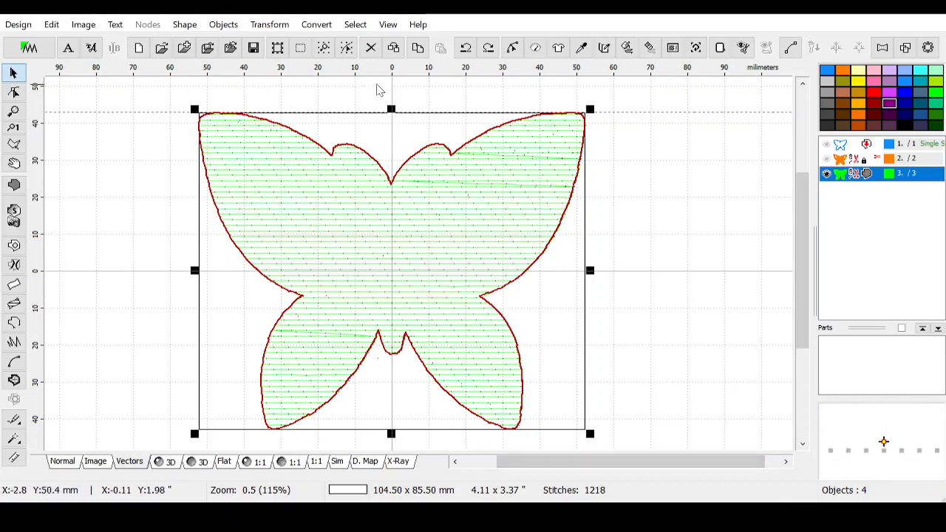
# Step: Show the blue outline and orange embroidery, select them together with the green plate and bring all three objects to the center
pyautogui.click(16, 111)
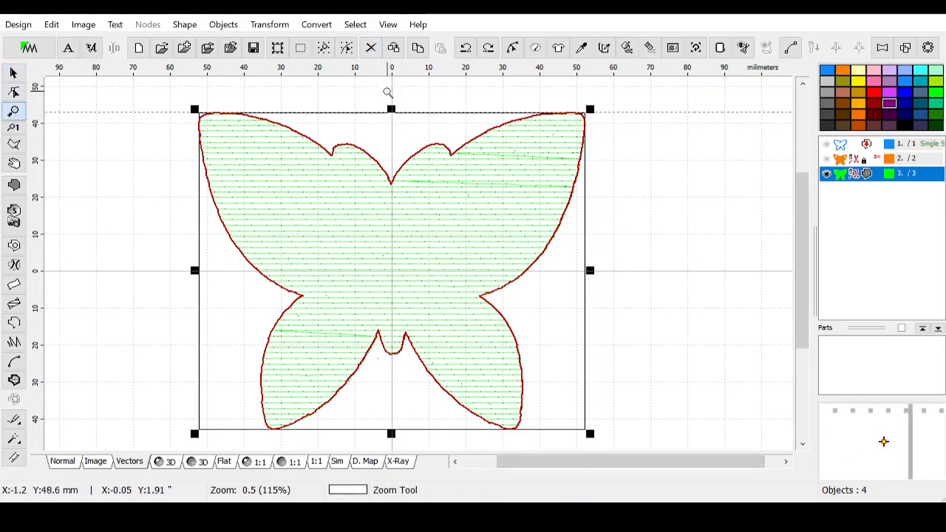
pyautogui.click(390, 92)
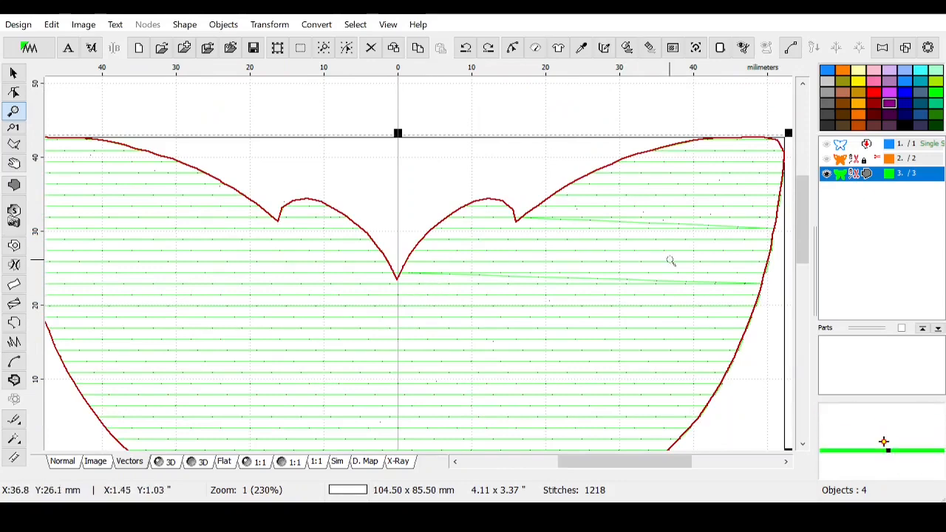
pyautogui.click(830, 147)
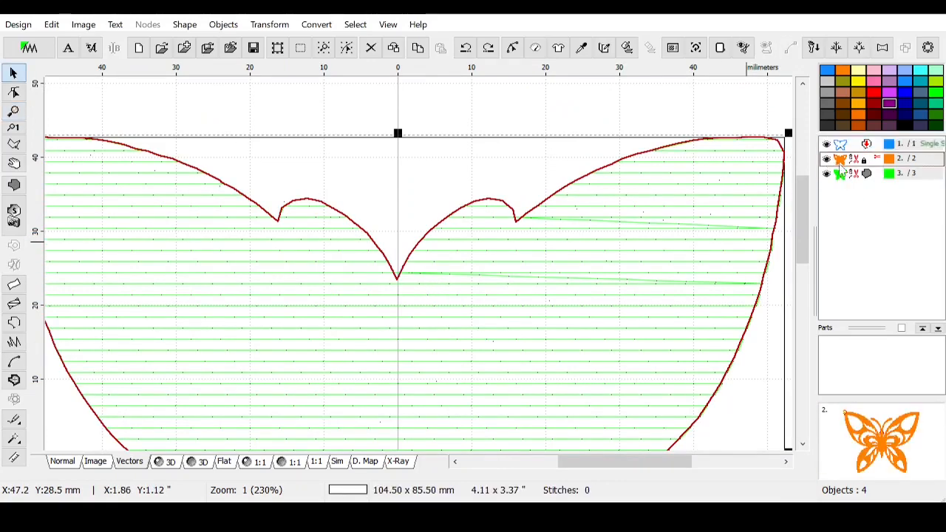
pyautogui.click(828, 158)
pyautogui.keyDown('shift'); pyautogui.click(866, 170); pyautogui.keyUp('shift')
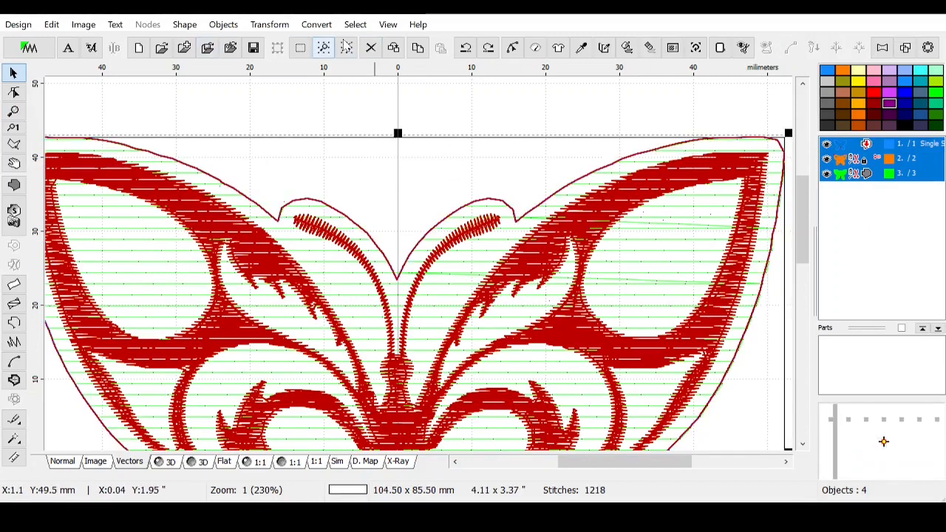
pyautogui.click(264, 27)
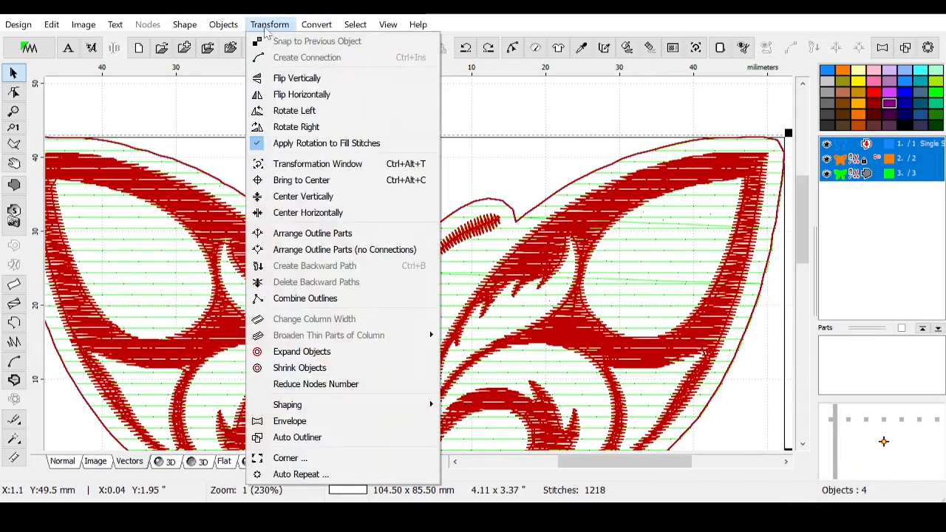
pyautogui.click(288, 185)
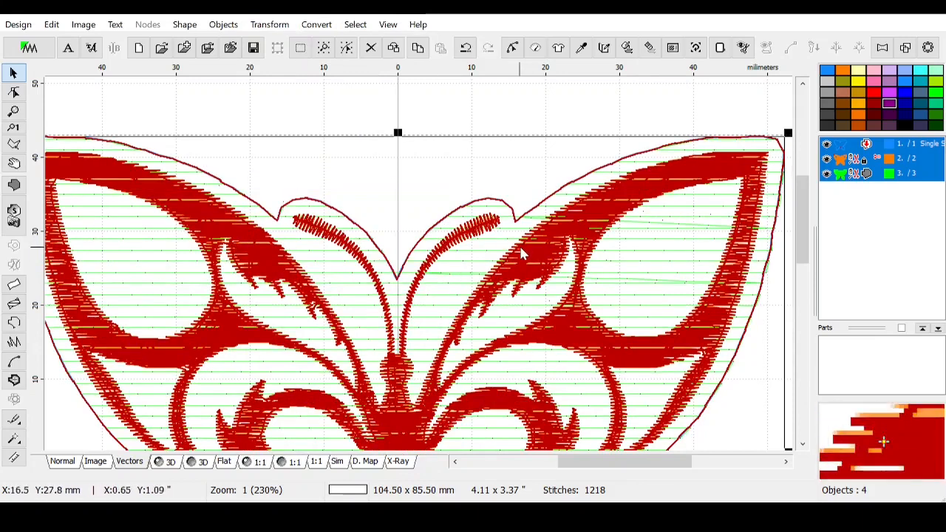
# Step: Erase all existing guide lines from the design
pyautogui.click(853, 176)
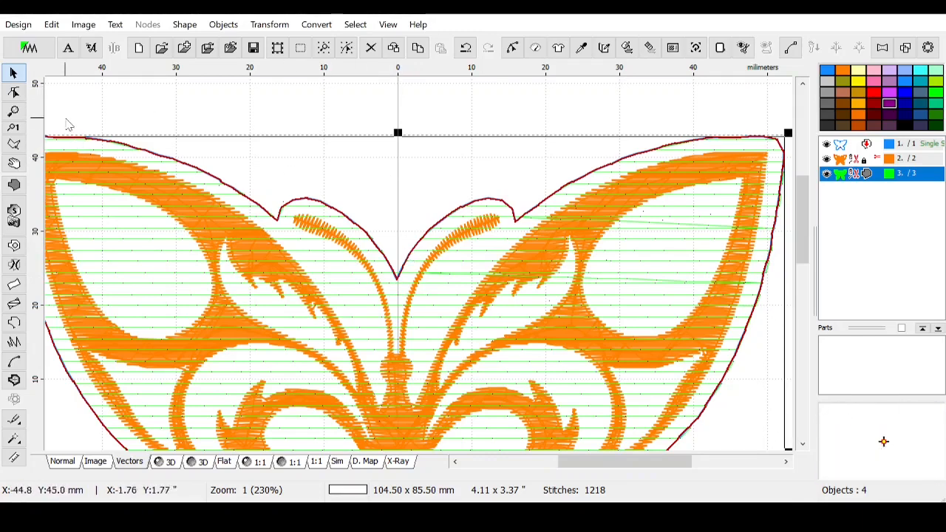
pyautogui.click(50, 25)
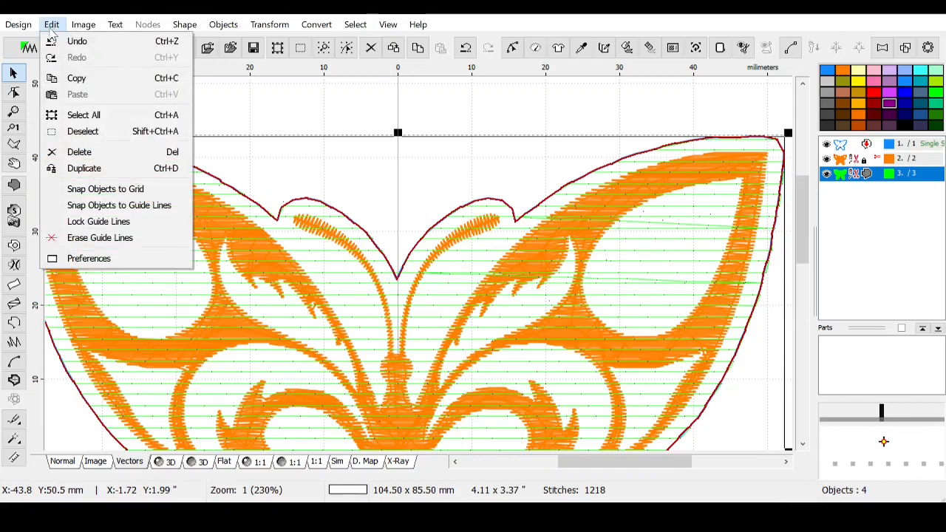
pyautogui.click(74, 237)
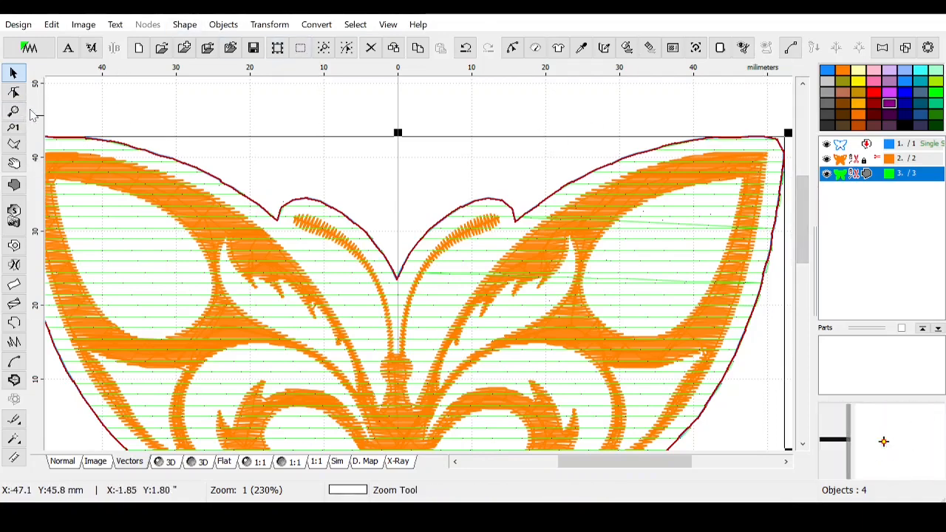
# Step: Place a vertical guide line through the butterfly's centre at X 0 and lock the guide lines
pyautogui.moveTo(33, 106); pyautogui.dragTo(400, 154)
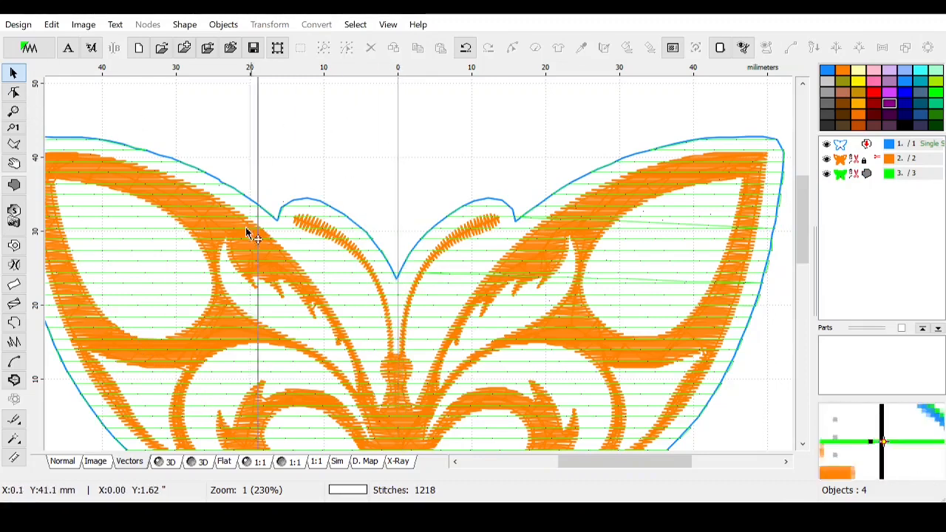
pyautogui.click(399, 151)
pyautogui.click(51, 24)
pyautogui.click(111, 222)
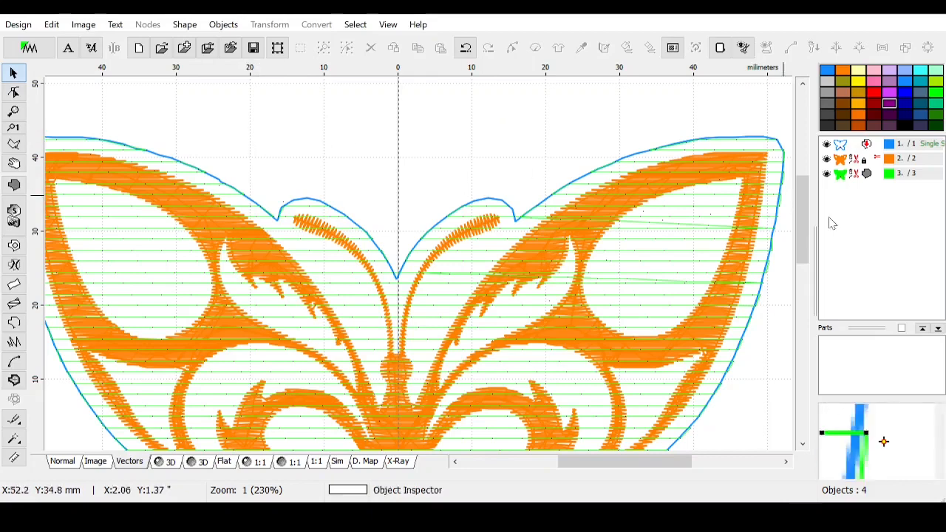
pyautogui.click(870, 179)
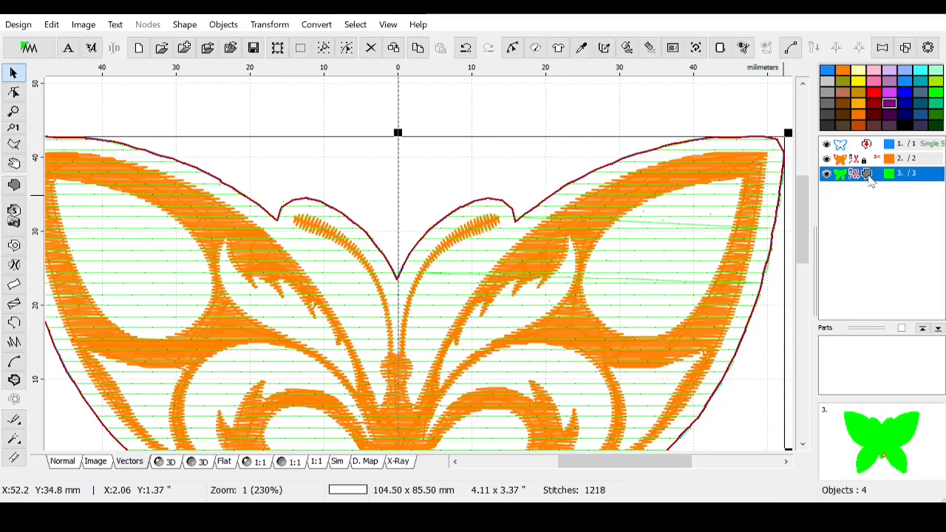
pyautogui.click(513, 52)
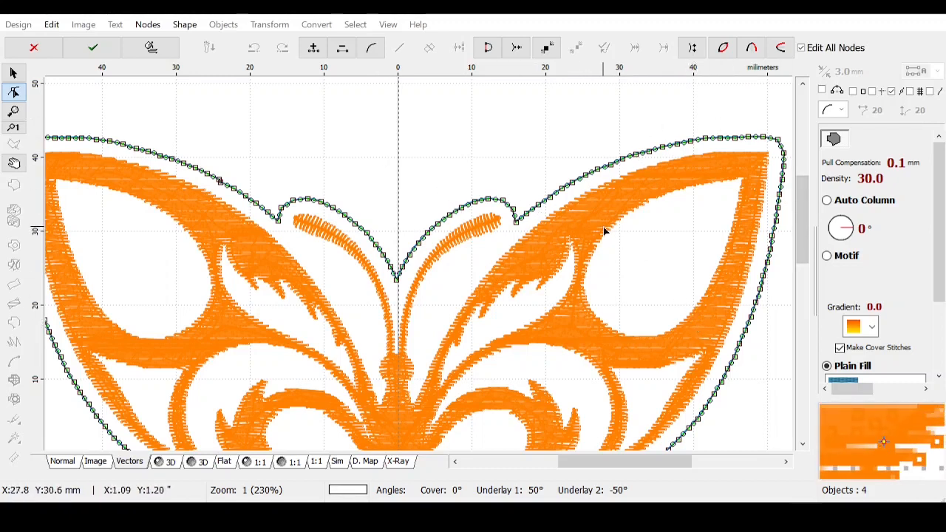
pyautogui.click(34, 49)
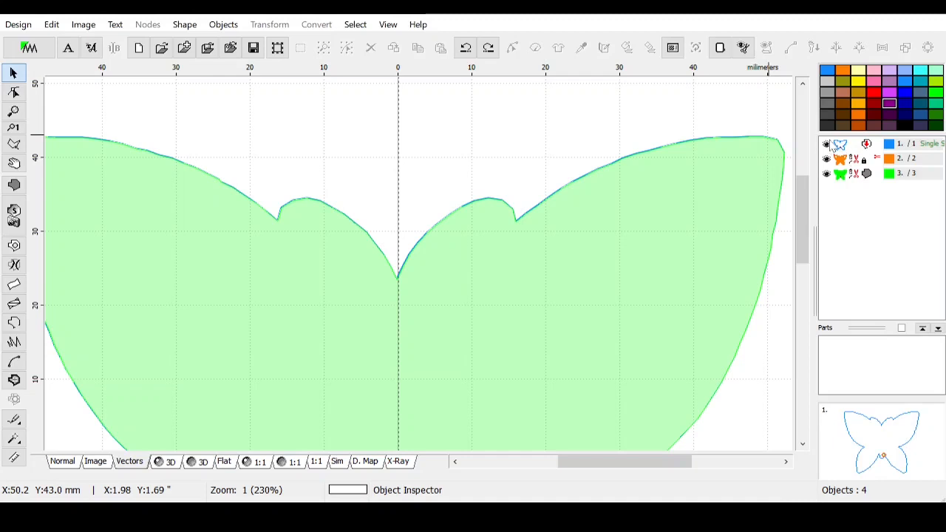
# Step: Hide the blue outline and the orange embroidery, objects 1 and 2, leaving the green plate shown
pyautogui.click(831, 145)
pyautogui.click(827, 158)
pyautogui.click(827, 144)
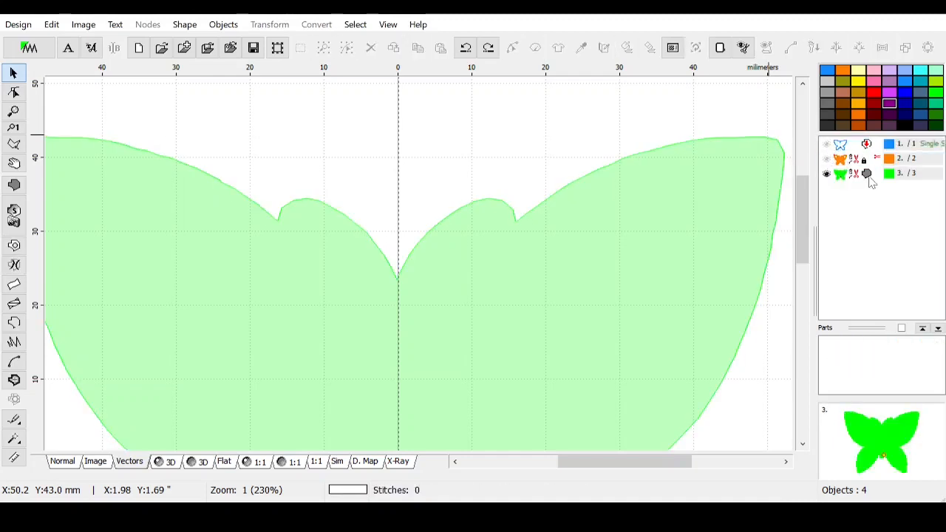
# Step: Reduce the number of nodes in the green plate with a simplicity of 7
pyautogui.click(870, 176)
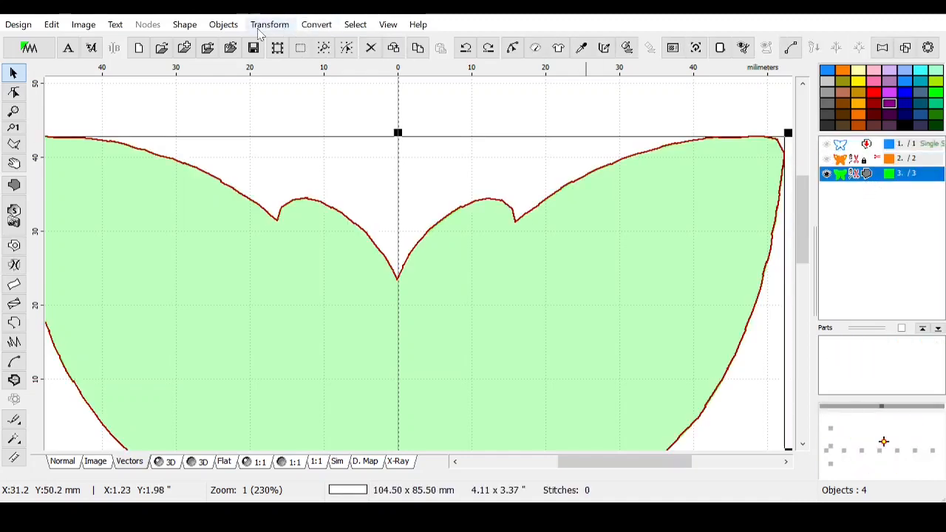
pyautogui.click(269, 25)
pyautogui.click(322, 383)
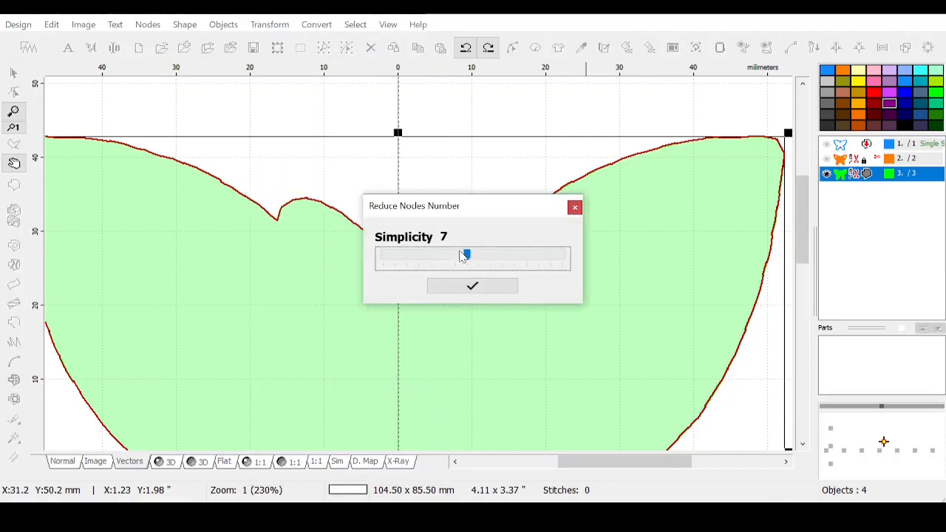
pyautogui.click(482, 280)
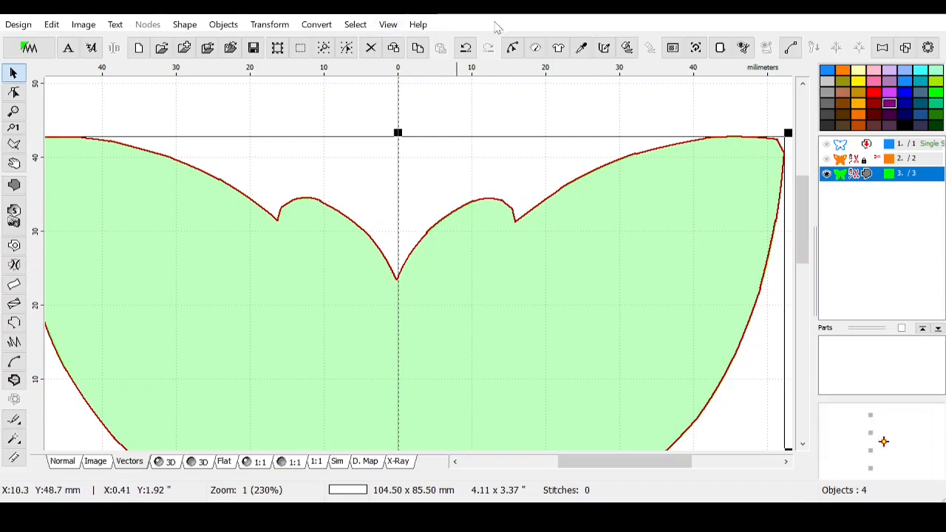
# Step: Edit the plate's nodes, add a horizontal guide line at about Y 37 mm and raise the upper centre notch node to where the guides cross
pyautogui.click(513, 49)
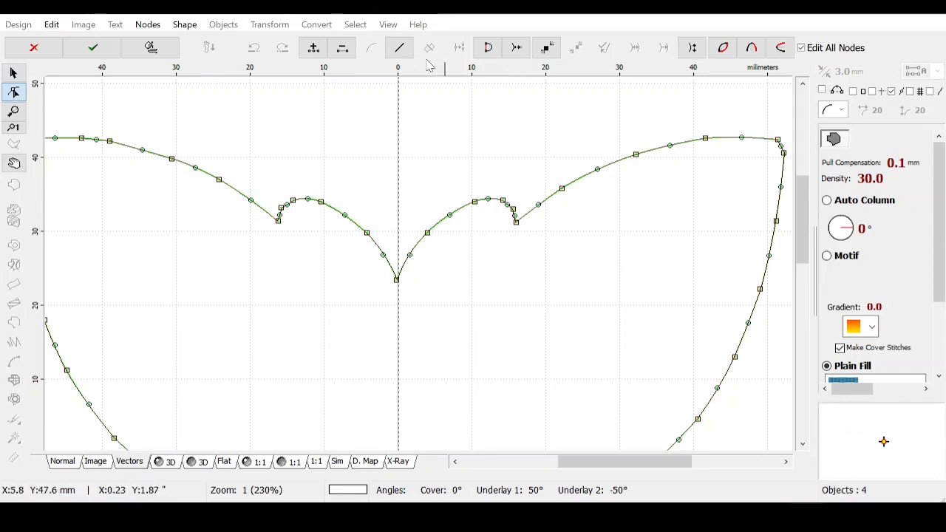
pyautogui.moveTo(428, 67); pyautogui.dragTo(471, 183)
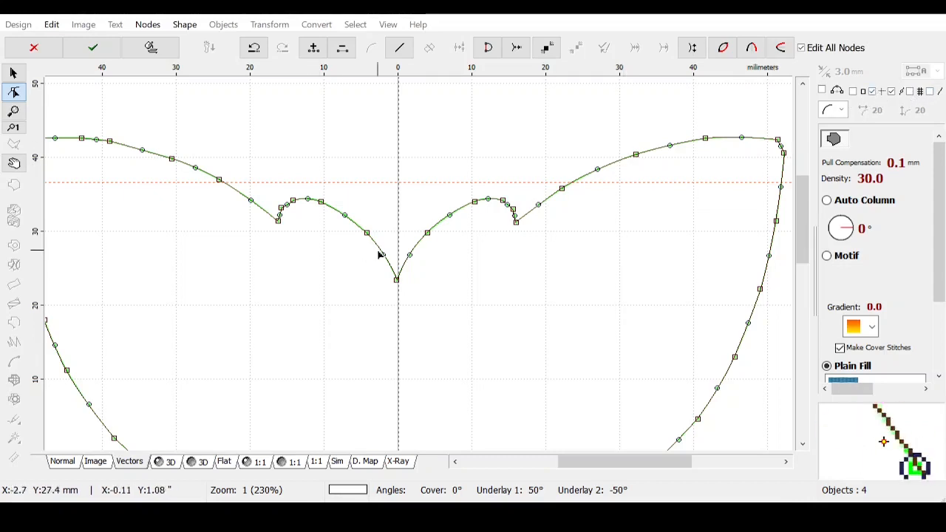
pyautogui.moveTo(396, 277); pyautogui.dragTo(399, 183)
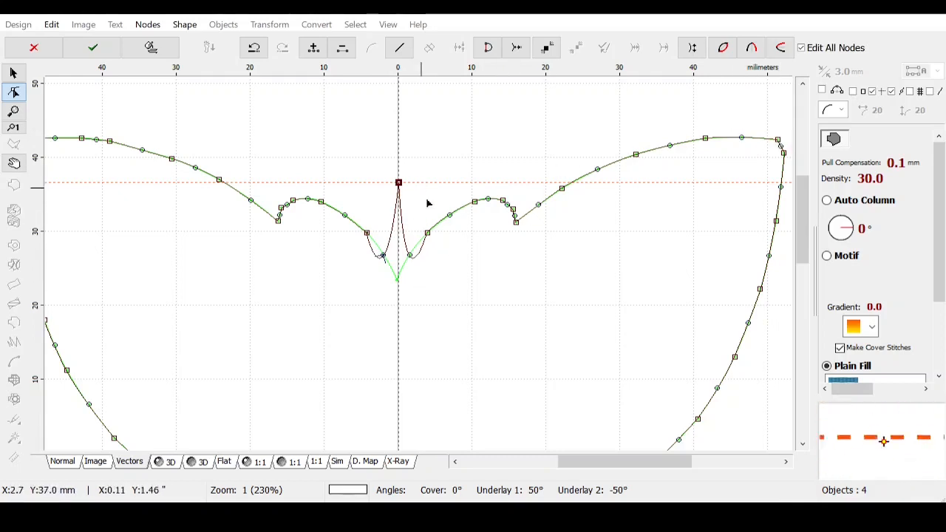
# Step: Delete the nodes along the right wing's upper edge between the centre notch and the wing tip
pyautogui.click(428, 234)
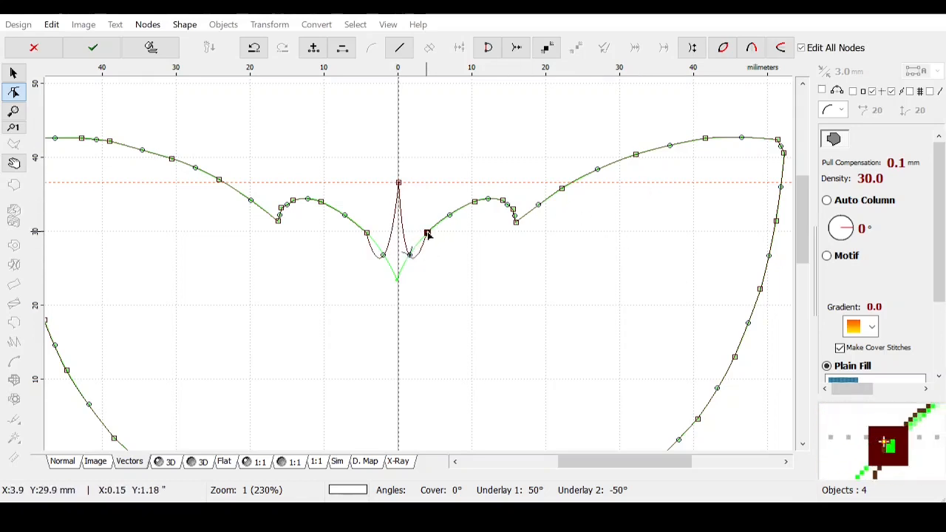
pyautogui.press('Delete')
pyautogui.press('Delete')
pyautogui.press('Delete')
pyautogui.press('Delete')
pyautogui.press('Delete')
pyautogui.press('Delete')
pyautogui.press('Delete')
pyautogui.press('Delete')
pyautogui.press('Delete')
pyautogui.press('Delete')
pyautogui.press('Delete')
pyautogui.press('Delete')
pyautogui.press('Delete')
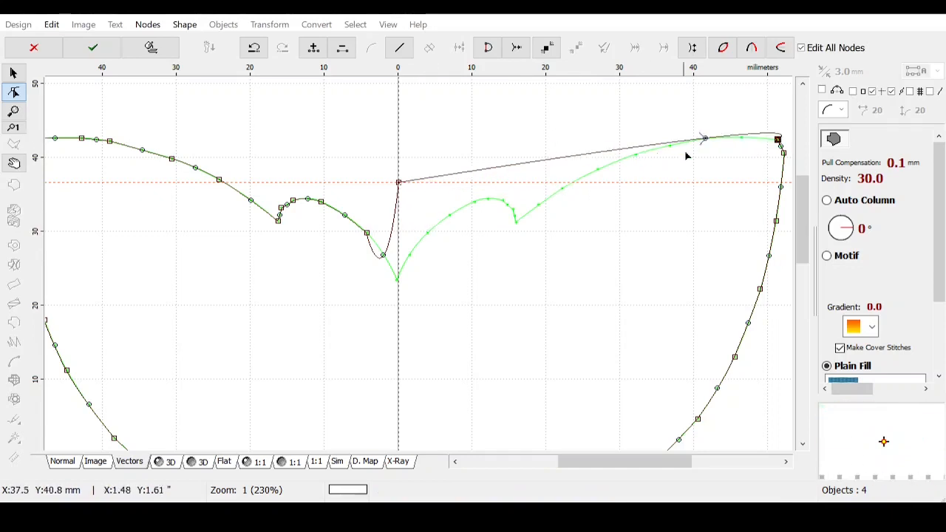
# Step: Bow the right wing's upper edge by moving its curve handle to about X 20, Y 43 mm, using grid snapping
pyautogui.moveTo(705, 139); pyautogui.dragTo(613, 145)
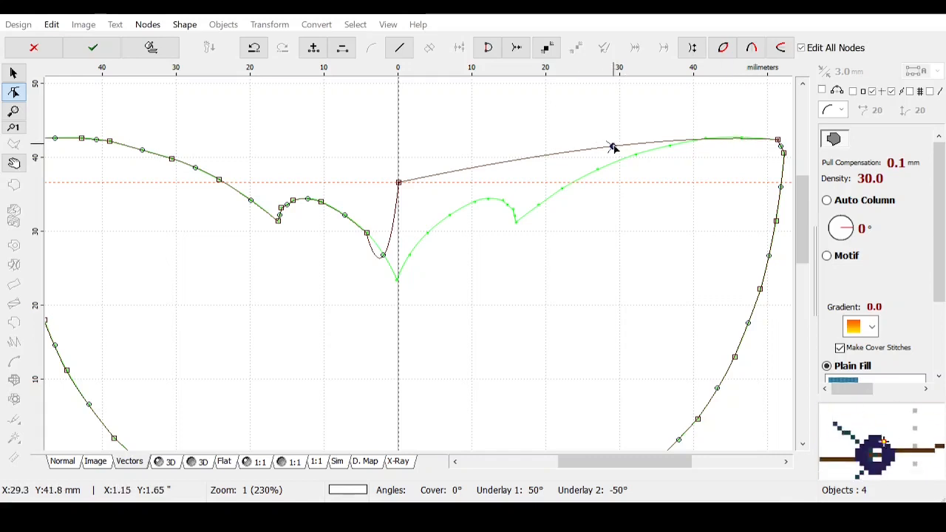
pyautogui.moveTo(612, 146); pyautogui.dragTo(548, 151)
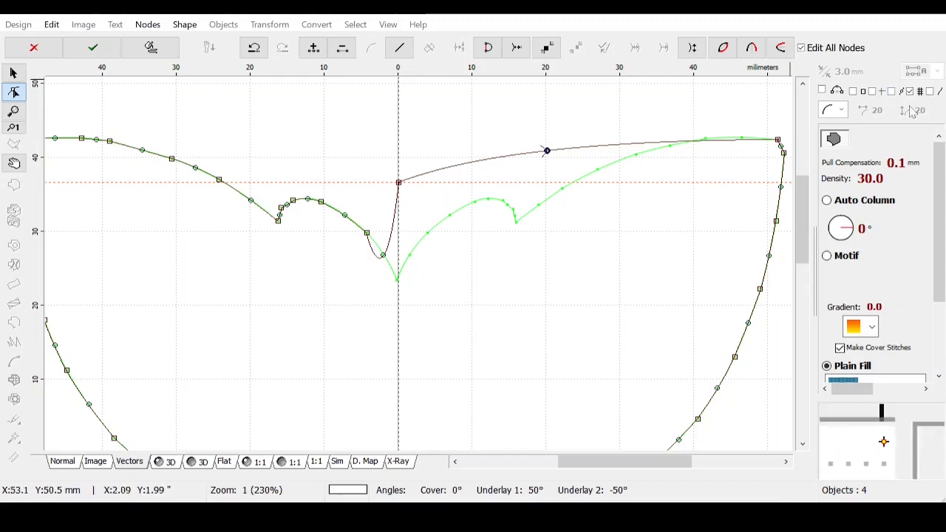
pyautogui.moveTo(547, 152); pyautogui.dragTo(545, 157)
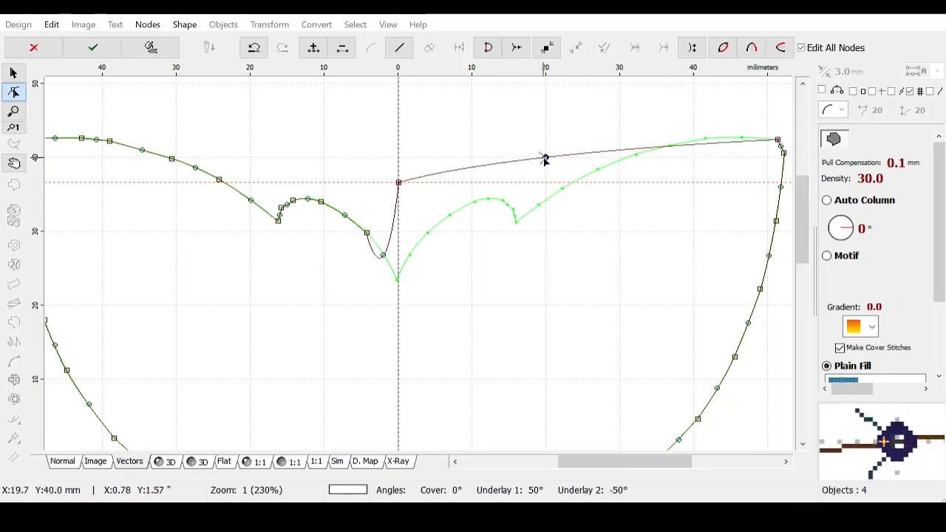
pyautogui.moveTo(545, 160); pyautogui.dragTo(545, 141)
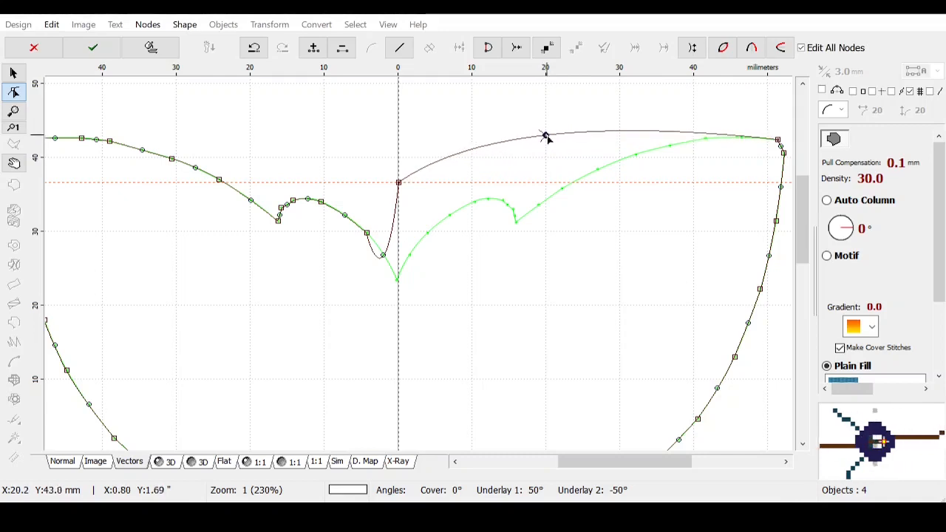
# Step: Add a horizontal guide line at about Y 42.5 mm and align the right wing's curve handle with it at X 20
pyautogui.moveTo(521, 69); pyautogui.dragTo(531, 140)
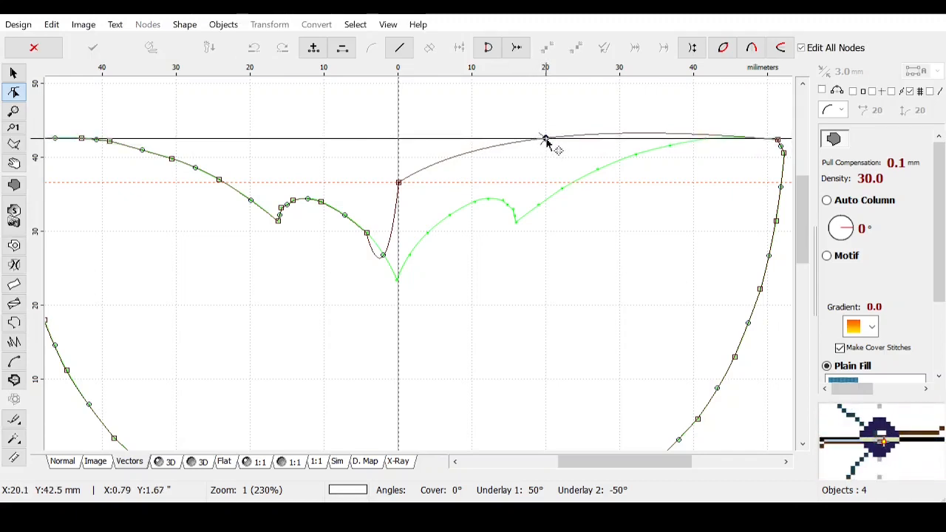
pyautogui.click(545, 139)
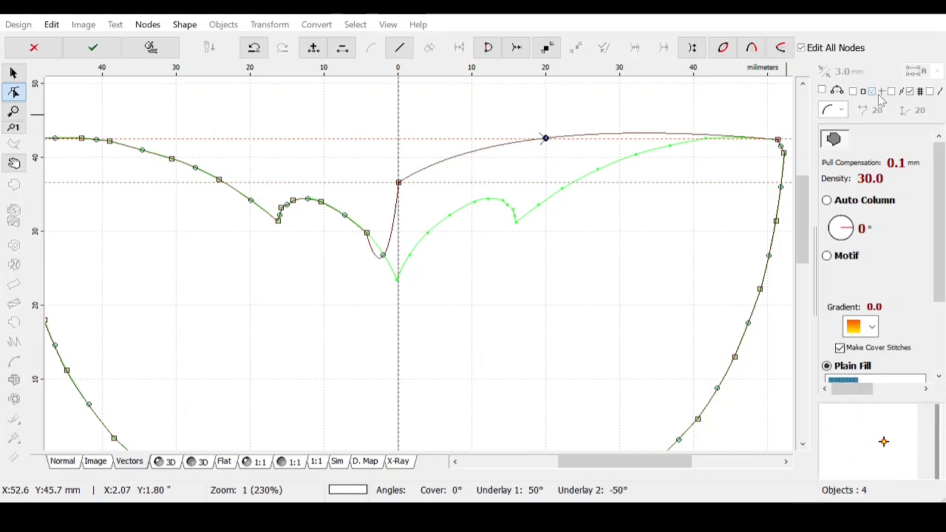
pyautogui.moveTo(545, 140)
pyautogui.mouseDown()
pyautogui.moveTo(545, 155)
pyautogui.moveTo(546, 141)
pyautogui.mouseUp()
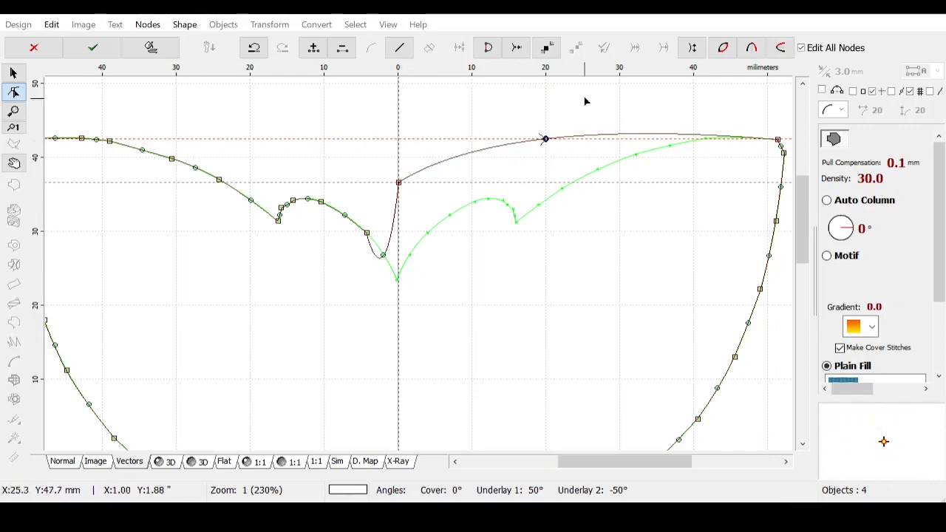
# Step: Delete the nodes along the left wing's upper edge between the wing tip and the centre notch
pyautogui.click(367, 235)
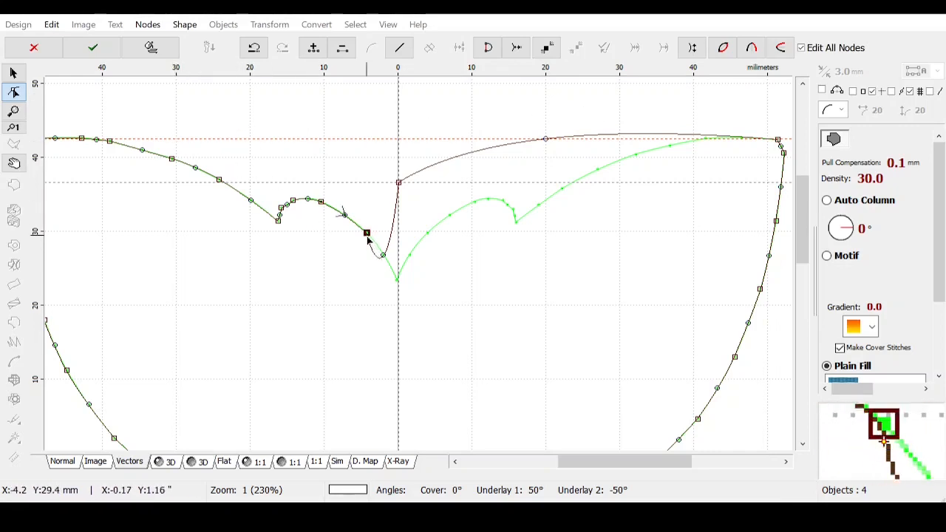
pyautogui.click(14, 92)
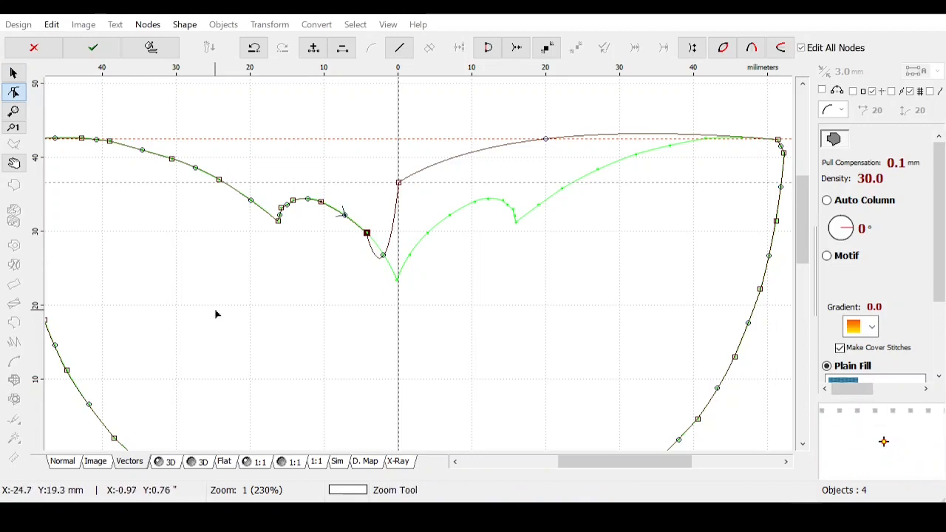
pyautogui.moveTo(672, 469); pyautogui.dragTo(665, 469)
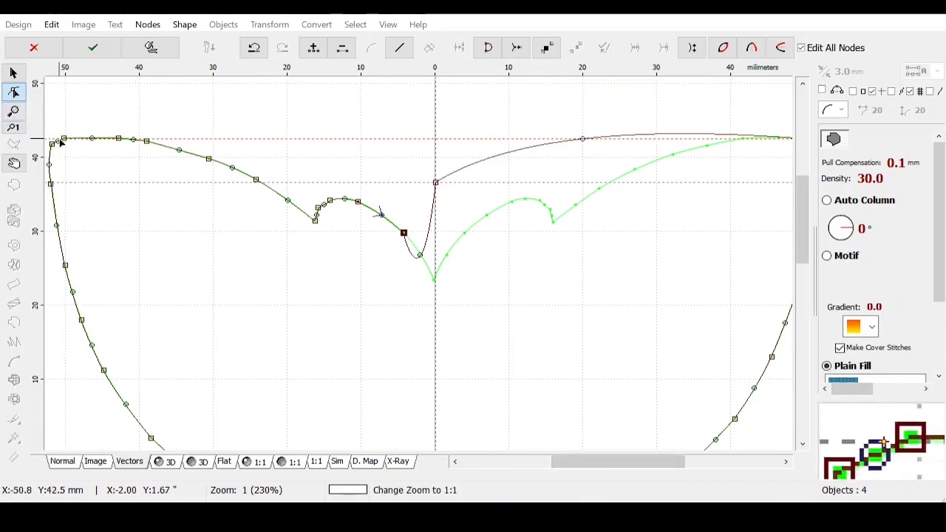
pyautogui.click(118, 138)
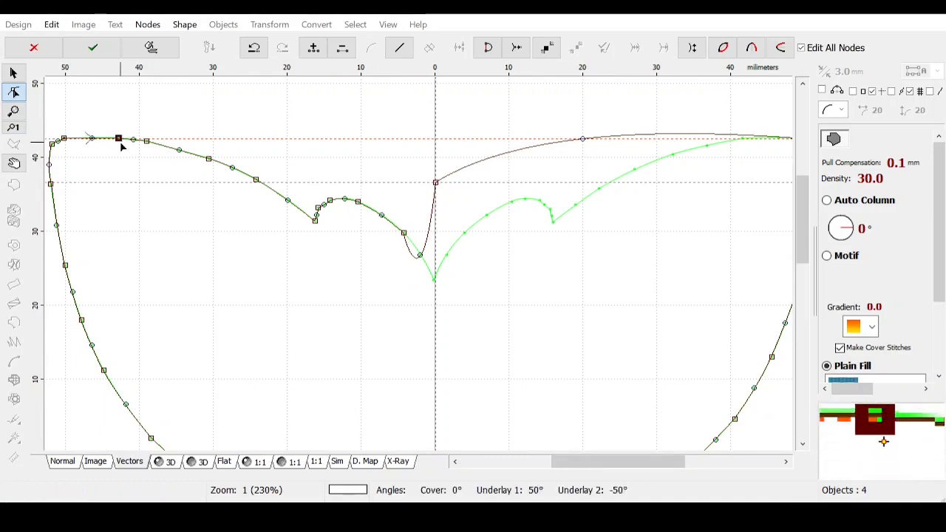
pyautogui.press('Delete')
pyautogui.press('Delete')
pyautogui.press('Delete')
pyautogui.press('Delete')
pyautogui.press('Delete')
pyautogui.press('Delete')
pyautogui.press('Delete')
pyautogui.press('Delete')
pyautogui.press('Delete')
pyautogui.press('Delete')
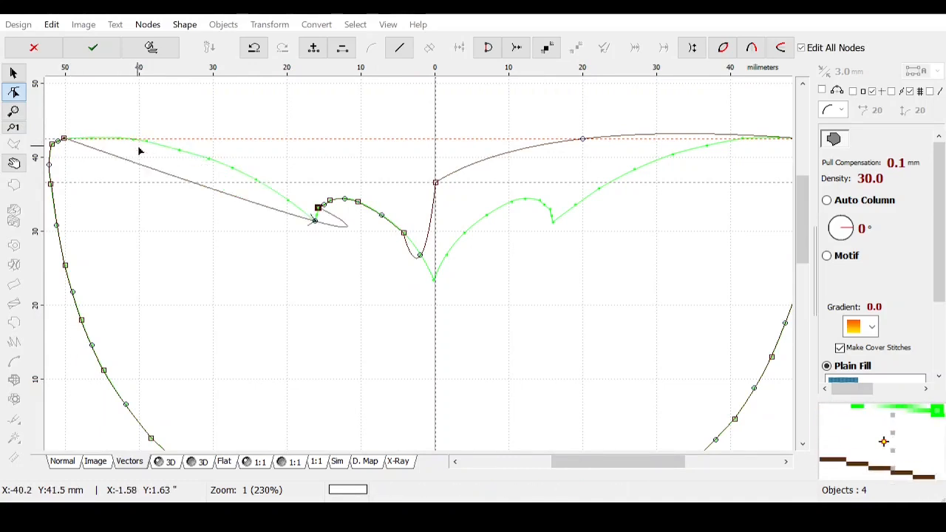
pyautogui.press('Delete')
pyautogui.press('Delete')
pyautogui.press('Delete')
pyautogui.press('Delete')
pyautogui.press('Delete')
pyautogui.press('Delete')
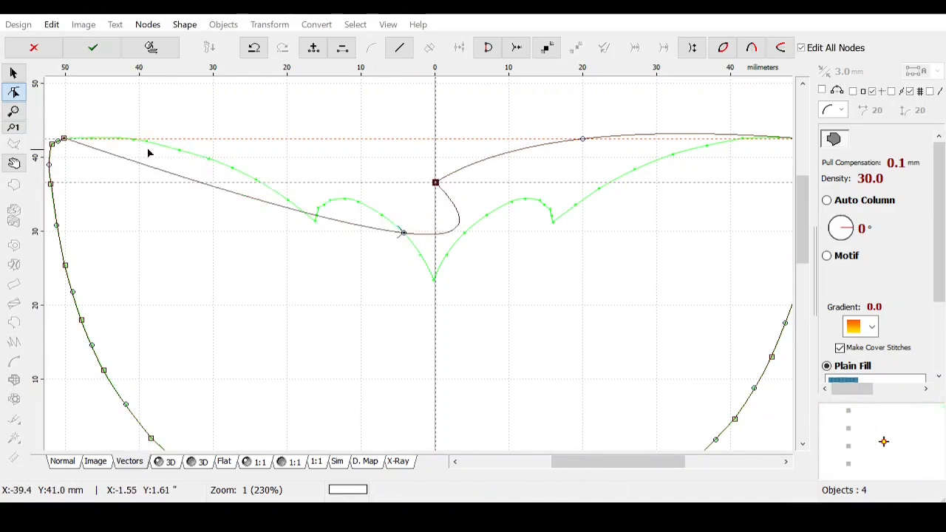
# Step: Move the left wing's curve handle to X -20 on the upper guide line to mirror the right wing, and apply the node edits
pyautogui.moveTo(403, 233); pyautogui.dragTo(288, 141)
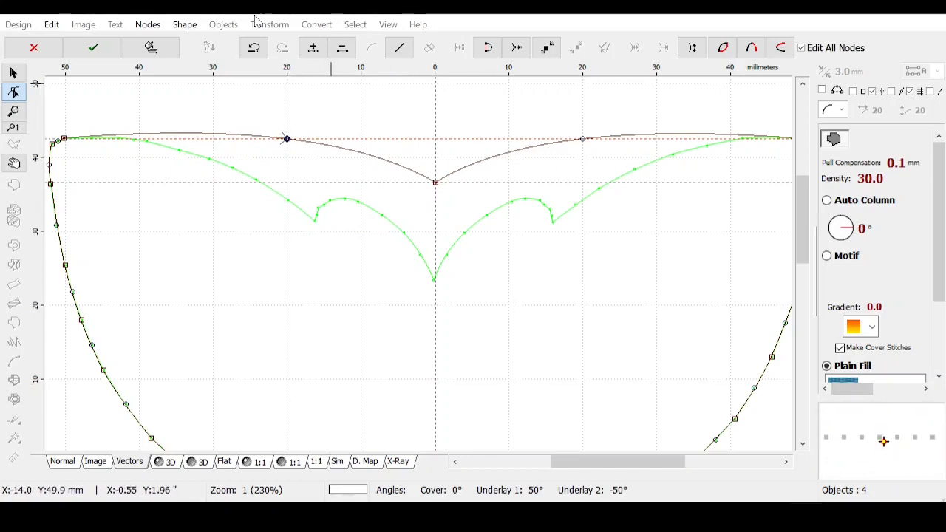
pyautogui.moveTo(619, 469); pyautogui.dragTo(623, 471)
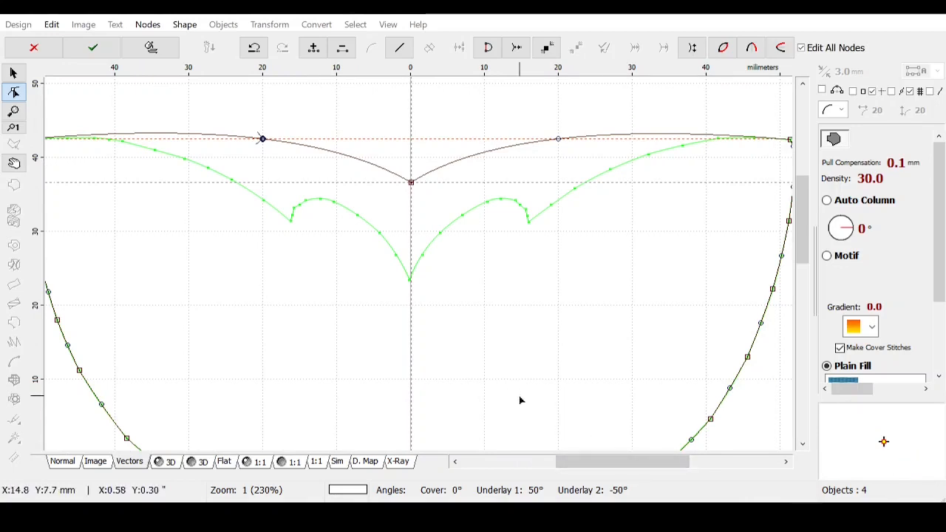
pyautogui.click(93, 47)
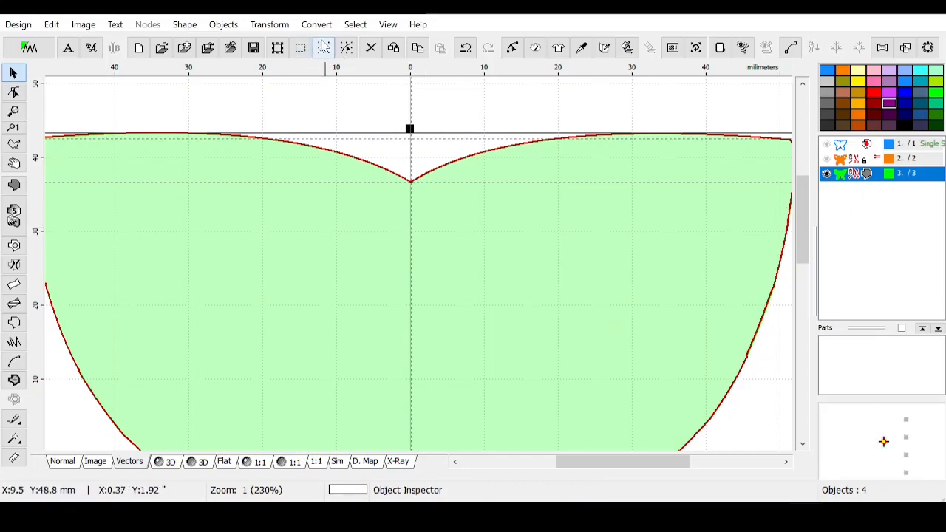
# Step: Place a horizontal guide line across the rounded tail between the lower wings at about Y -21 mm
pyautogui.click(324, 47)
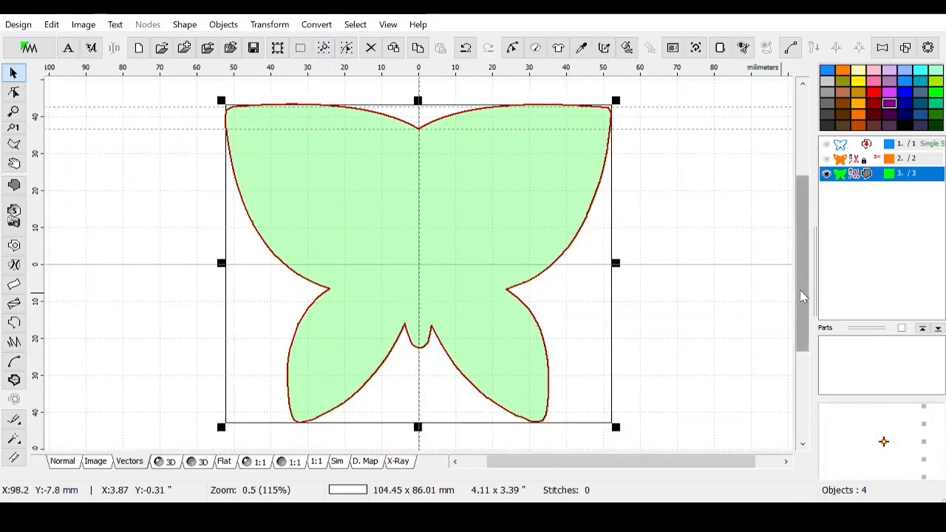
pyautogui.moveTo(804, 297)
pyautogui.mouseDown()
pyautogui.moveTo(803, 337)
pyautogui.moveTo(803, 301)
pyautogui.mouseUp()
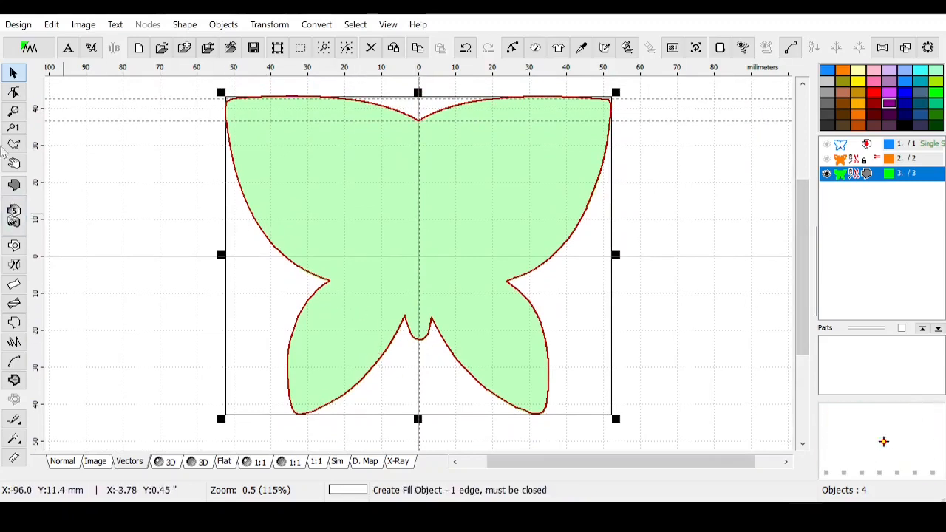
pyautogui.click(13, 110)
pyautogui.click(422, 350)
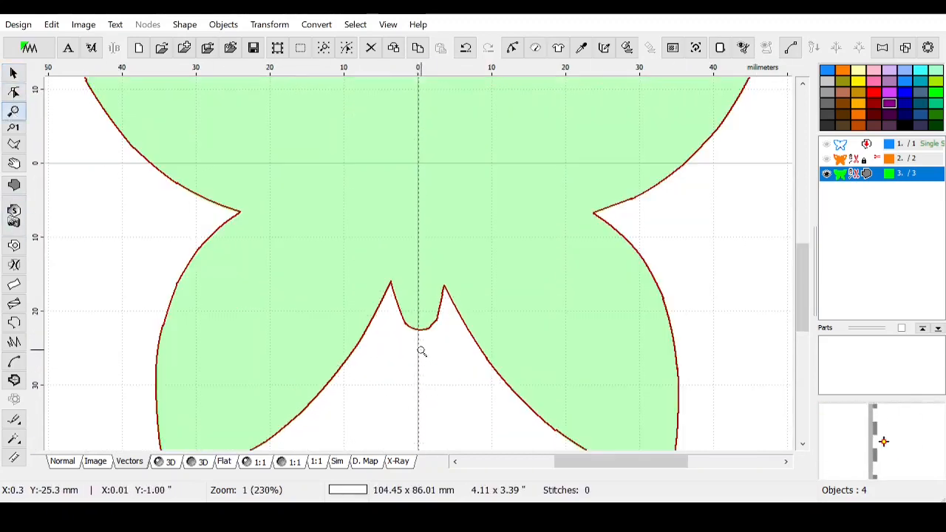
pyautogui.click(422, 351)
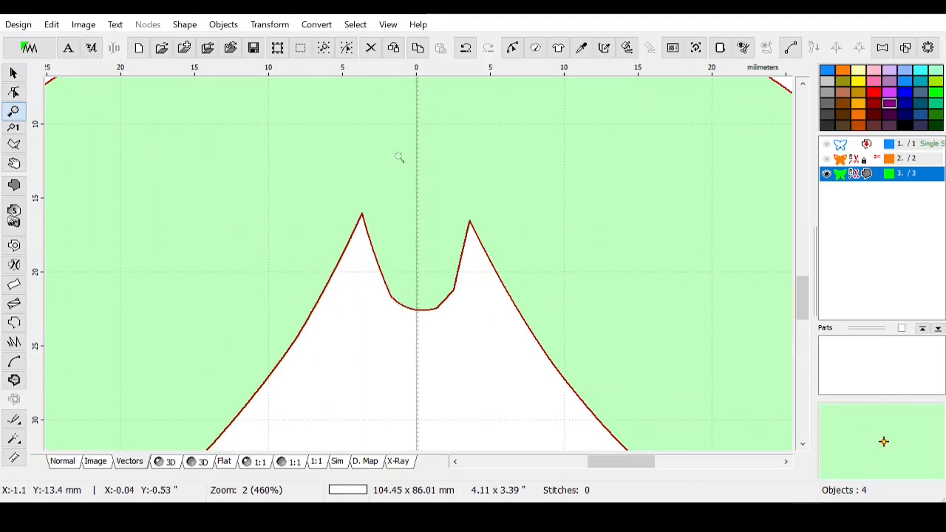
pyautogui.moveTo(462, 66); pyautogui.dragTo(460, 273)
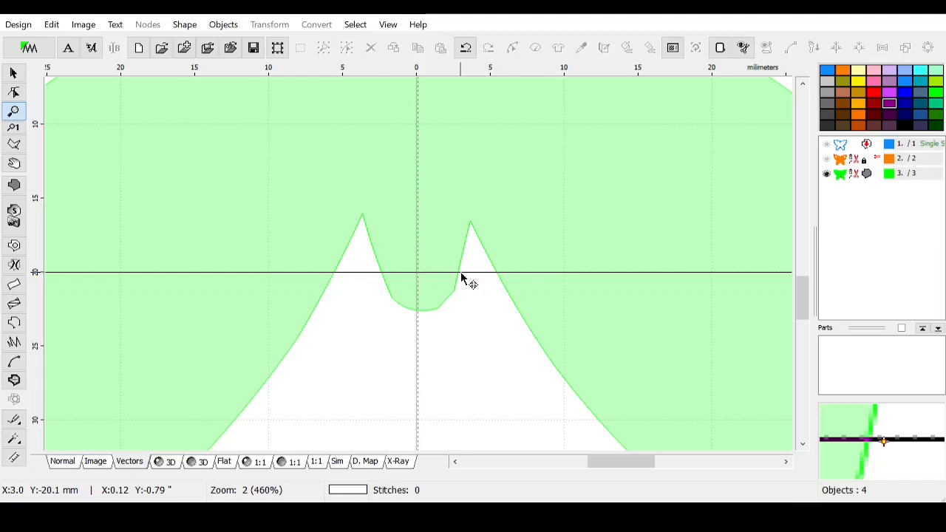
pyautogui.moveTo(461, 278); pyautogui.dragTo(467, 319)
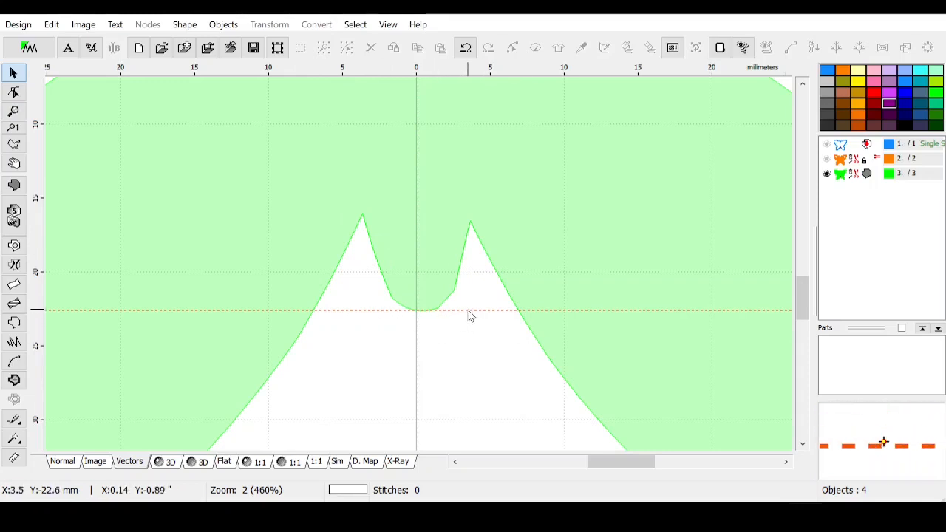
pyautogui.click(52, 25)
pyautogui.click(95, 222)
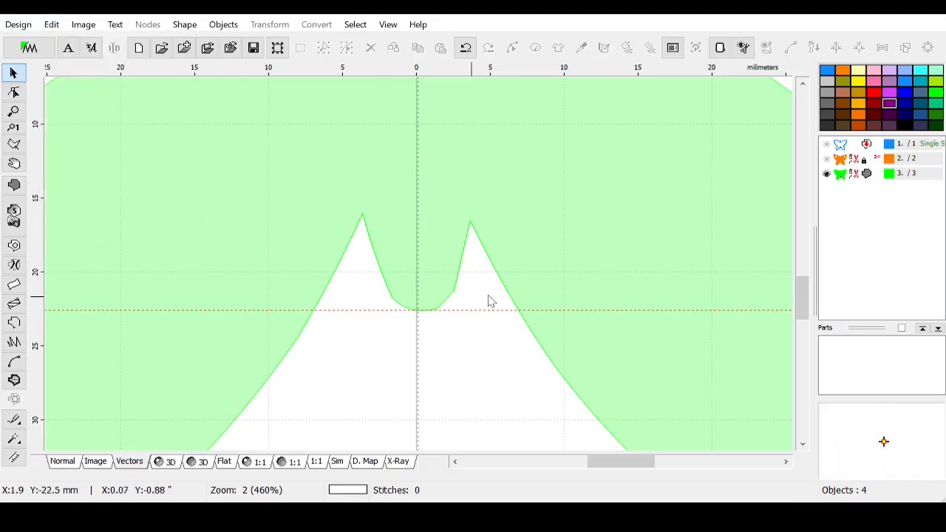
pyautogui.moveTo(483, 300); pyautogui.dragTo(478, 287)
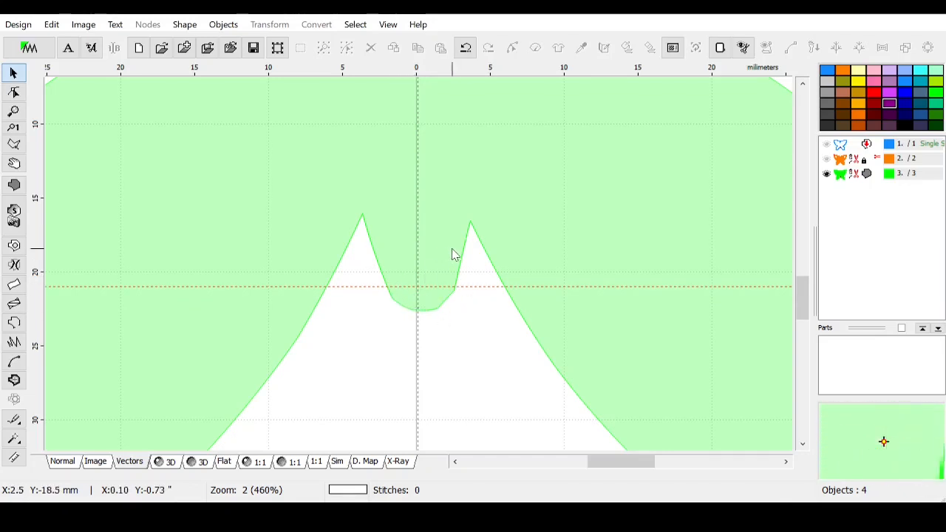
# Step: Open the green plate for node editing and set its start and end points at the right lower wing's inner-edge node near X 9.3, Y -26.5
pyautogui.click(867, 182)
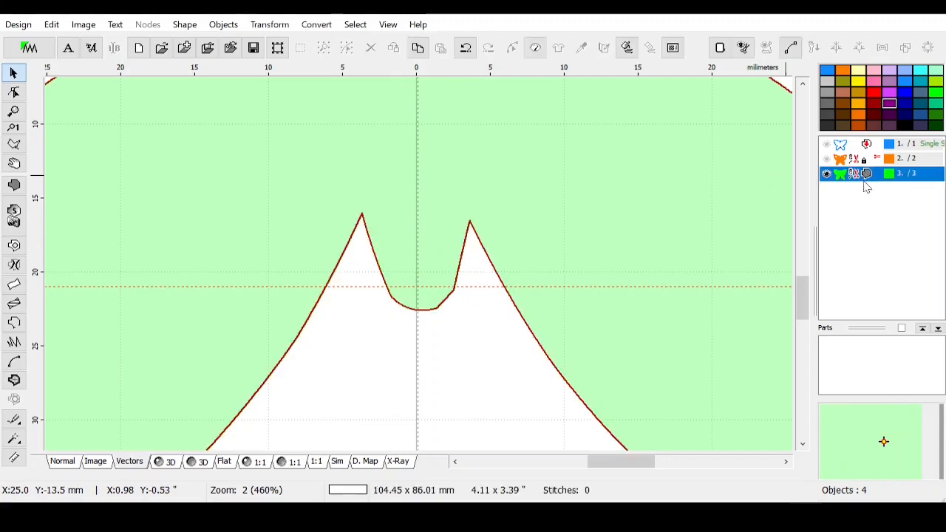
pyautogui.click(513, 48)
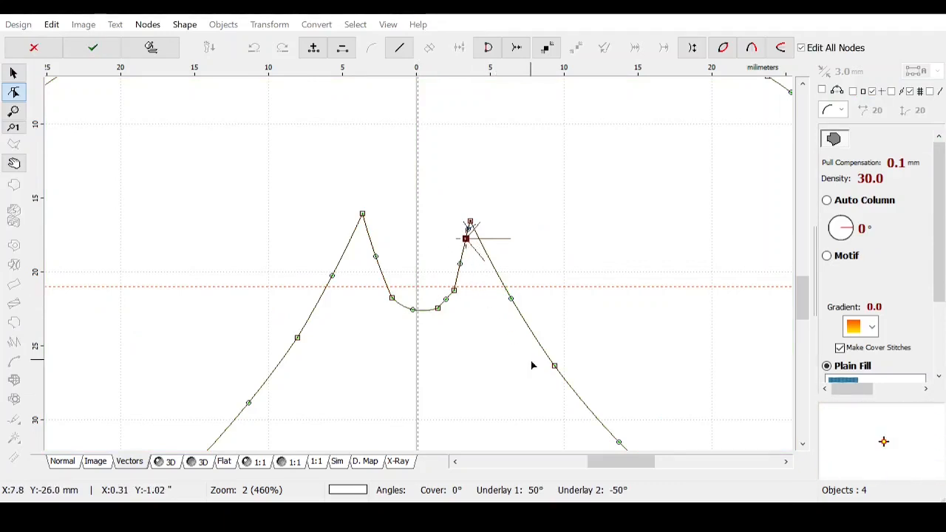
pyautogui.click(554, 366)
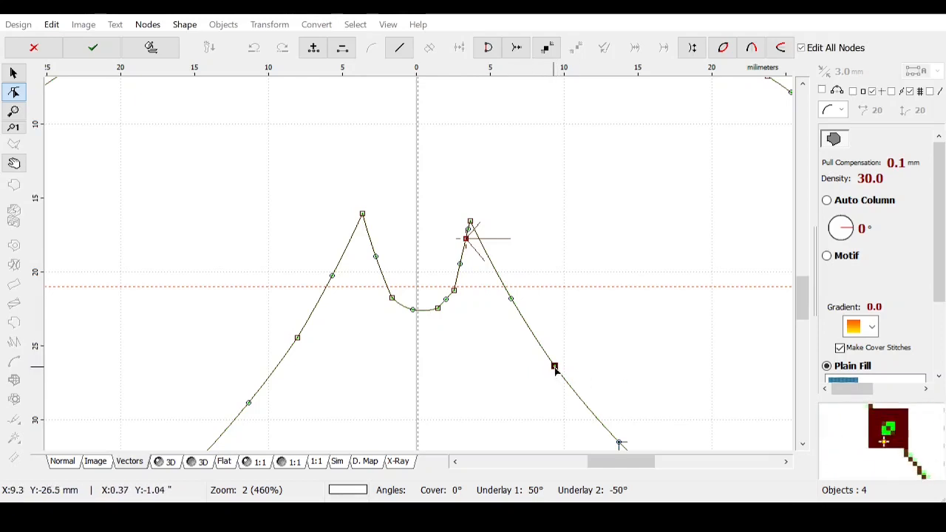
pyautogui.rightClick(555, 366)
pyautogui.click(606, 253)
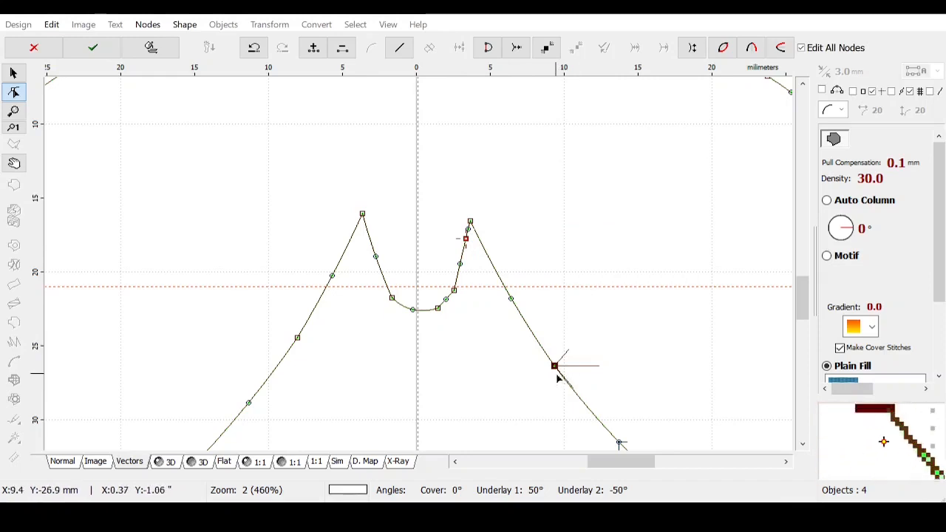
pyautogui.rightClick(559, 375)
pyautogui.click(610, 252)
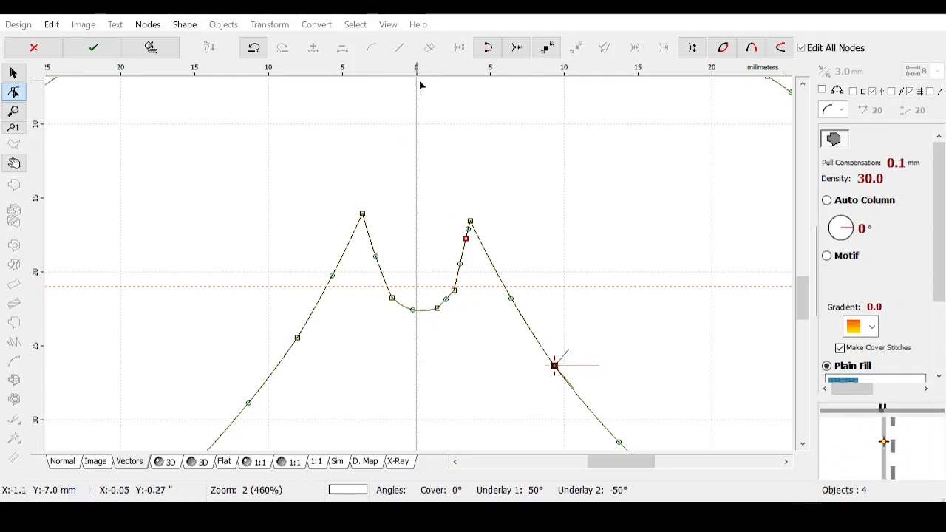
# Step: Move the rounded tail's lower right node onto the centre line and remove the vertical guide line beside it
pyautogui.moveTo(438, 309); pyautogui.dragTo(417, 335)
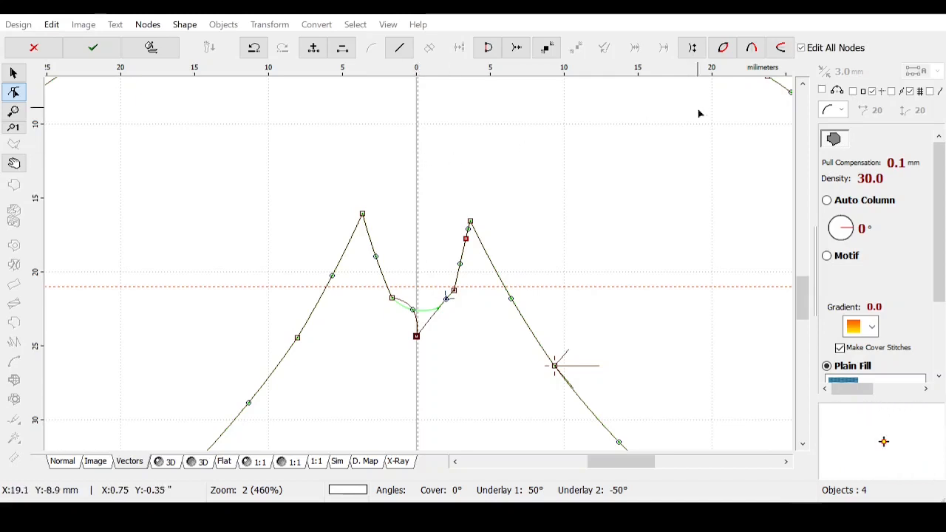
pyautogui.click(51, 28)
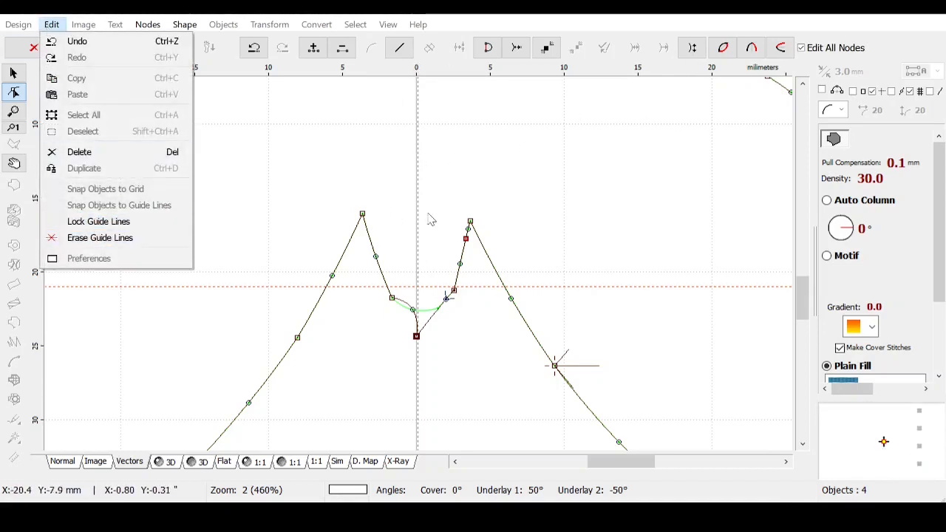
pyautogui.click(394, 165)
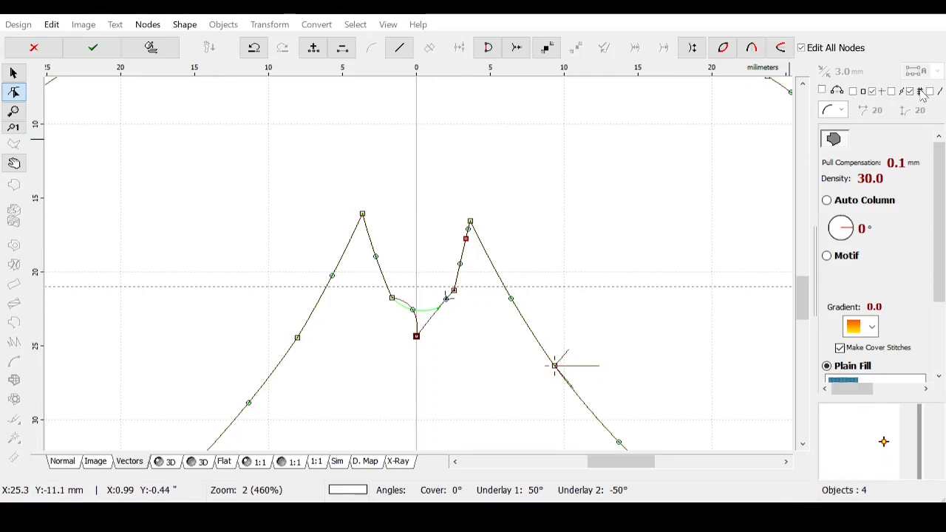
# Step: Undo the moves of the rounded tail's node and apply the remaining node edits to the plate
pyautogui.moveTo(416, 337); pyautogui.dragTo(416, 330)
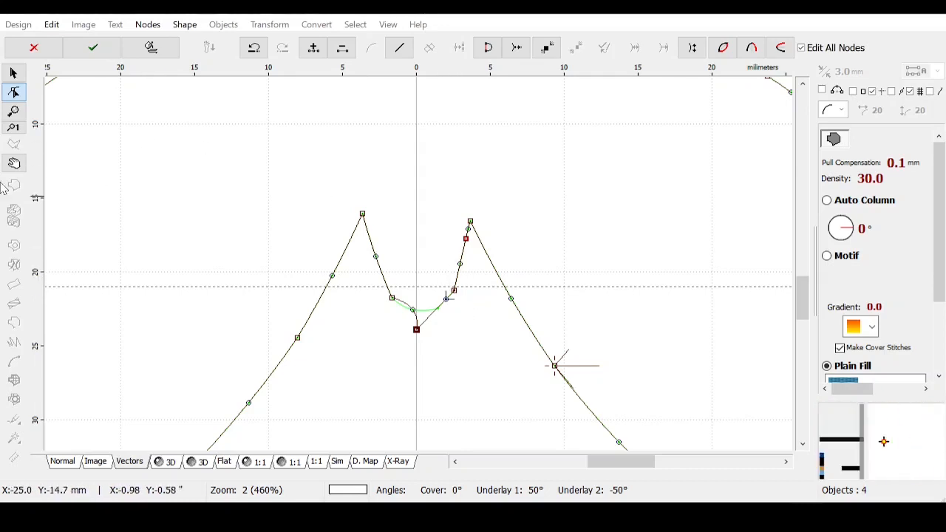
pyautogui.click(474, 306)
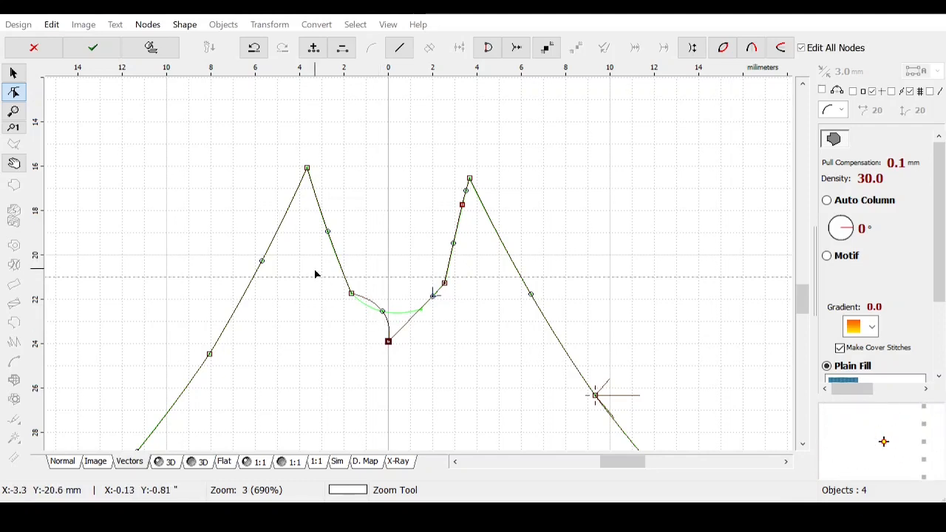
pyautogui.hotkey('ctrl', 'z')
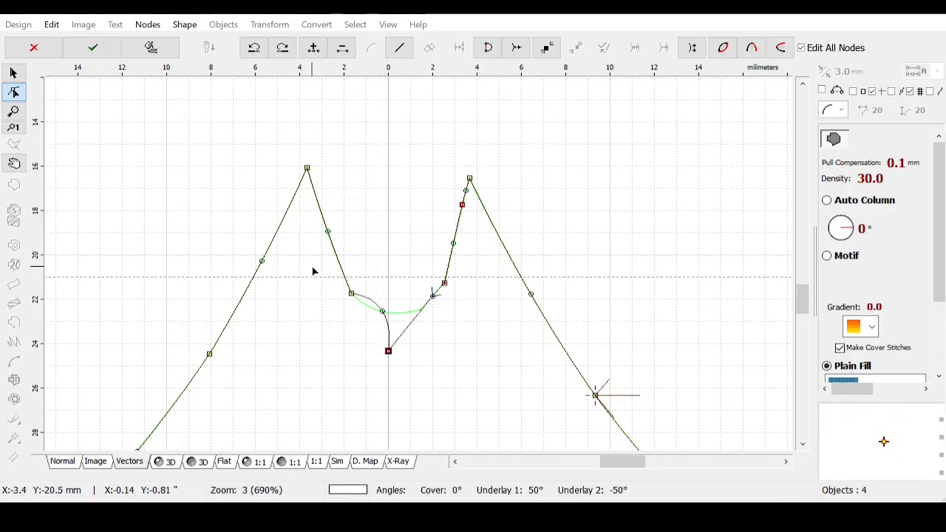
pyautogui.hotkey('ctrl', 'z')
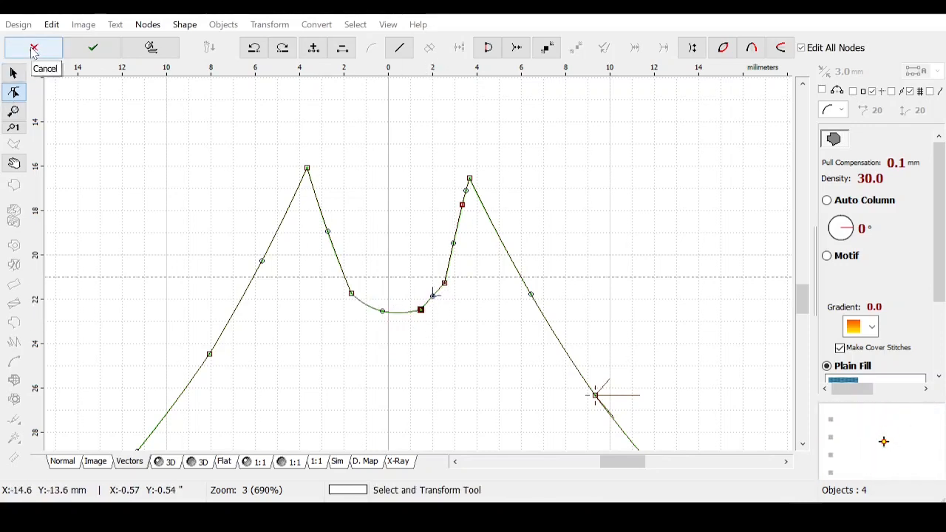
pyautogui.click(92, 51)
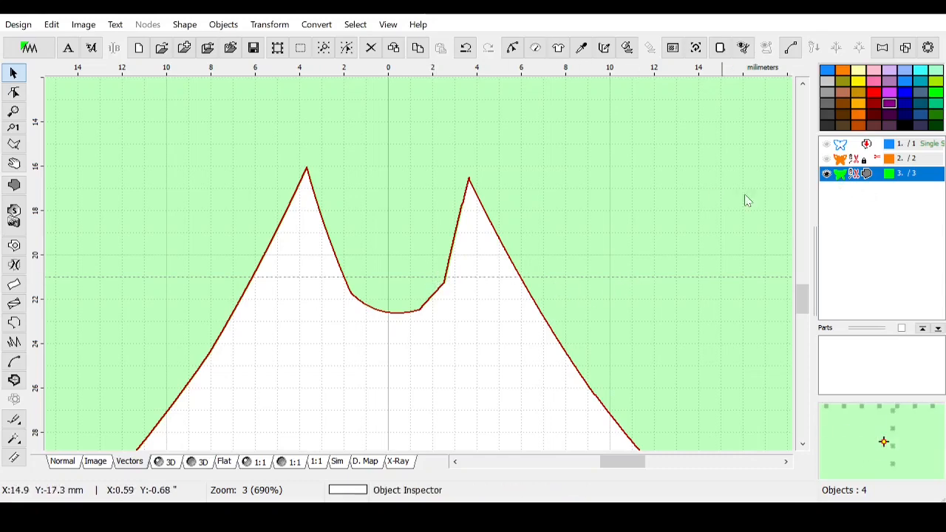
# Step: Duplicate the green butterfly plate in place and colour the copy yellow
pyautogui.moveTo(804, 302)
pyautogui.mouseDown()
pyautogui.moveTo(805, 173)
pyautogui.moveTo(808, 306)
pyautogui.mouseUp()
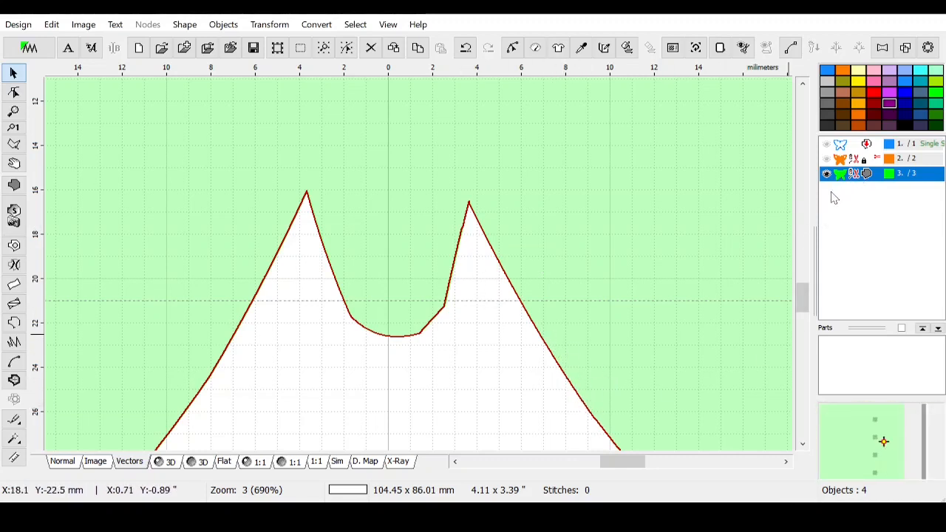
pyautogui.hotkey('ctrl', 'c')
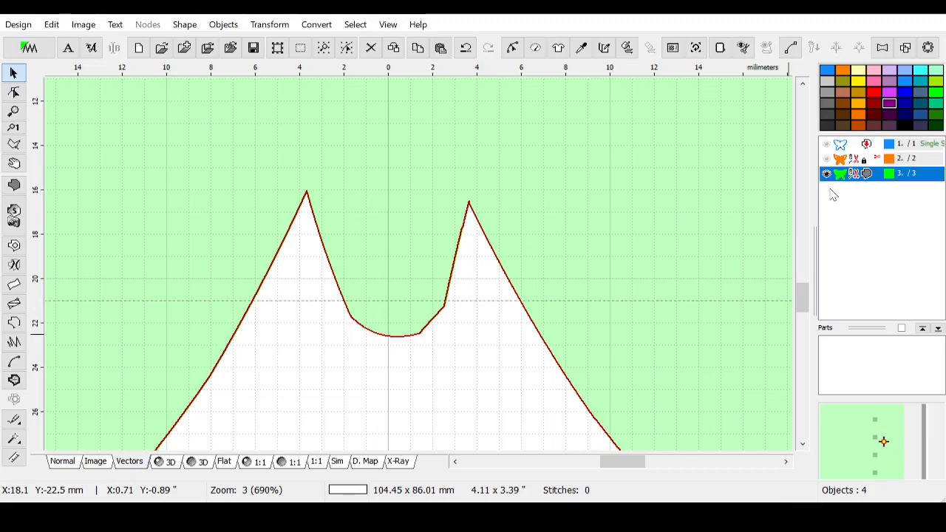
pyautogui.hotkey('ctrl', 'v')
pyautogui.click(857, 83)
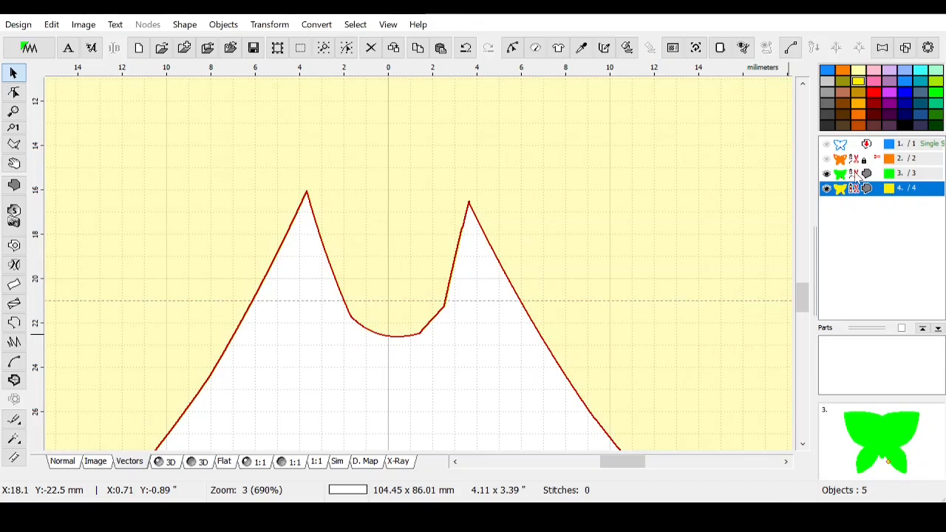
# Step: Open the butterfly plate for node editing and add nodes on both lower wings' inner edges near the horizontal guide line
pyautogui.click(856, 176)
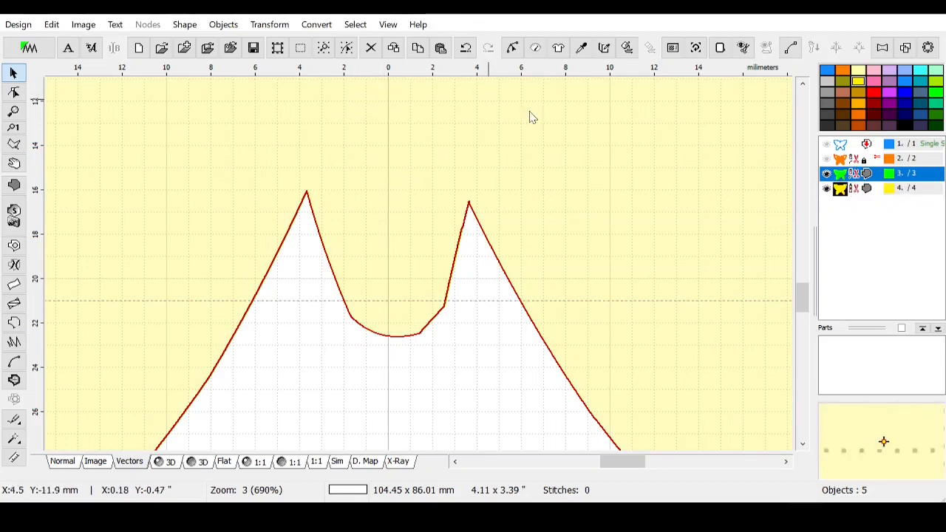
pyautogui.click(511, 48)
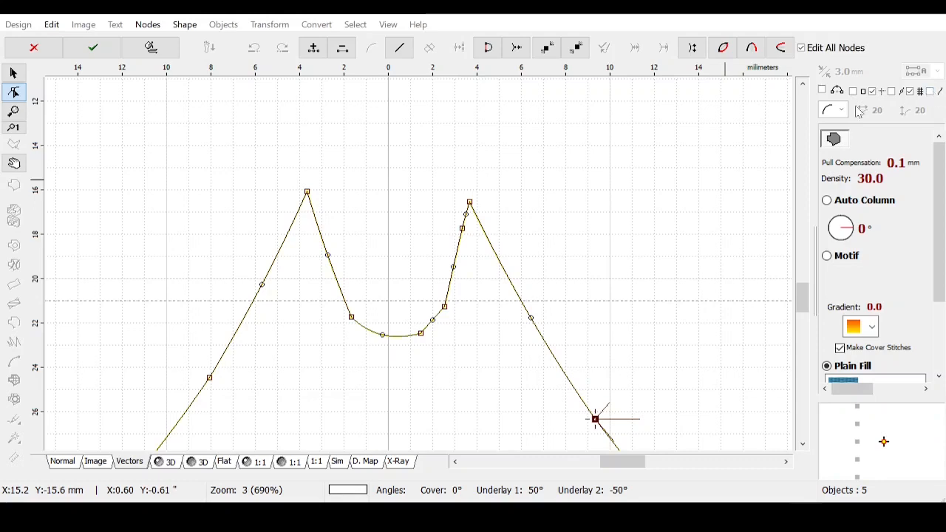
pyautogui.click(531, 319)
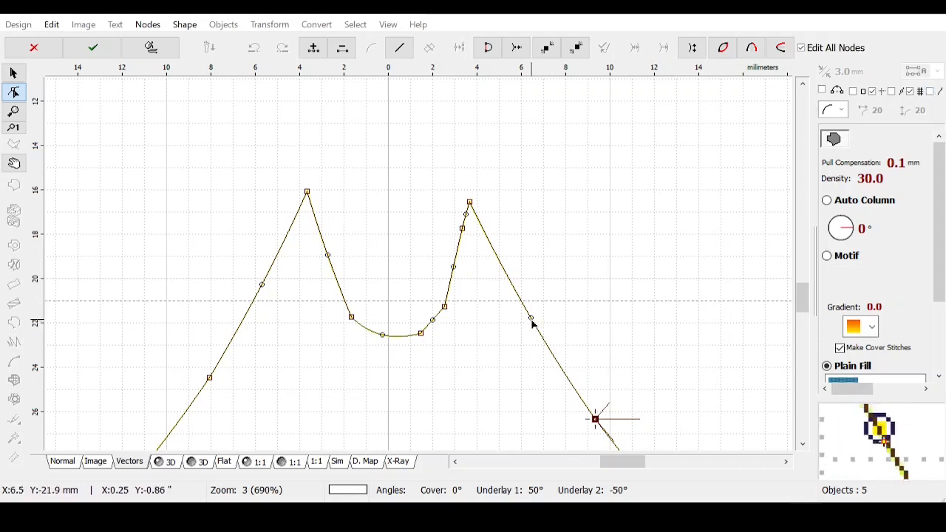
pyautogui.click(313, 47)
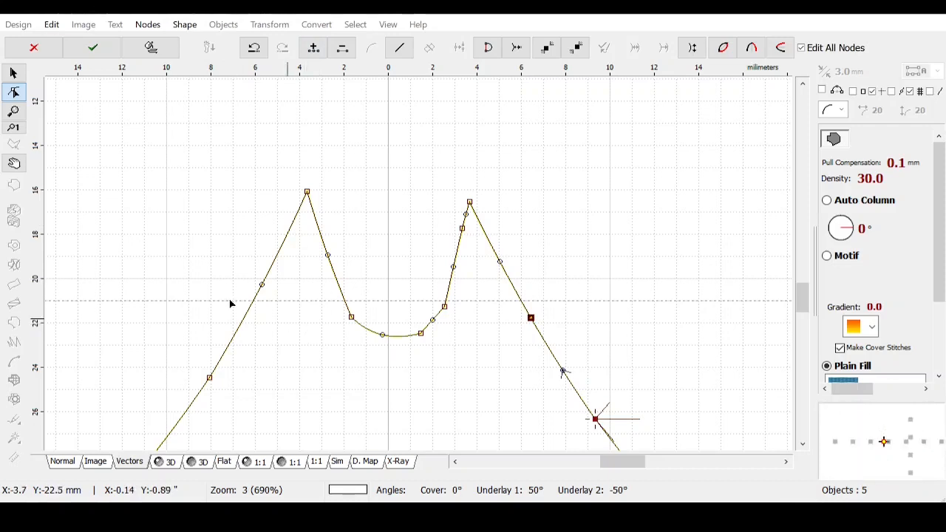
pyautogui.click(209, 378)
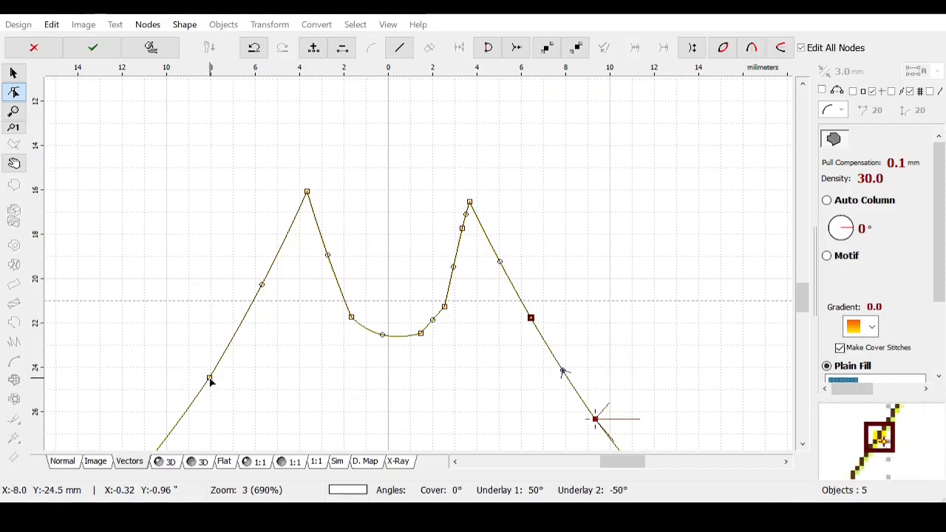
pyautogui.click(314, 47)
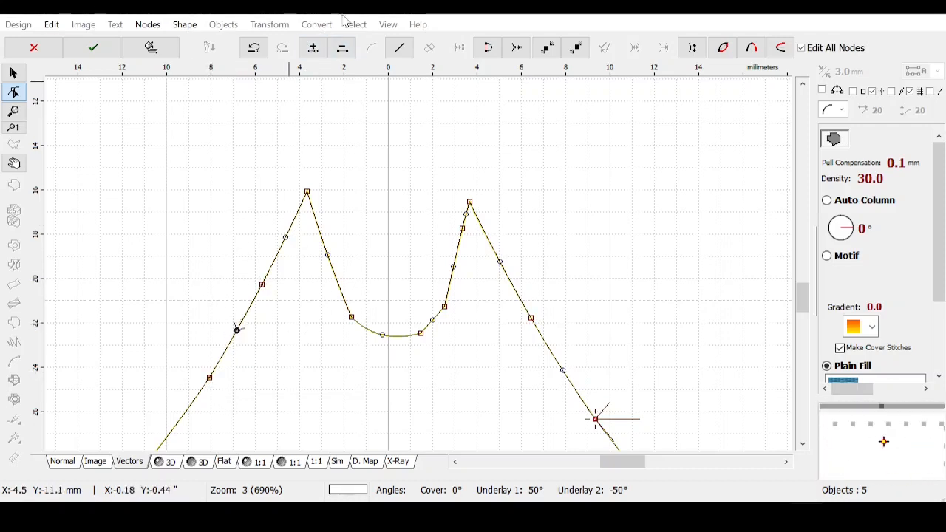
pyautogui.click(313, 52)
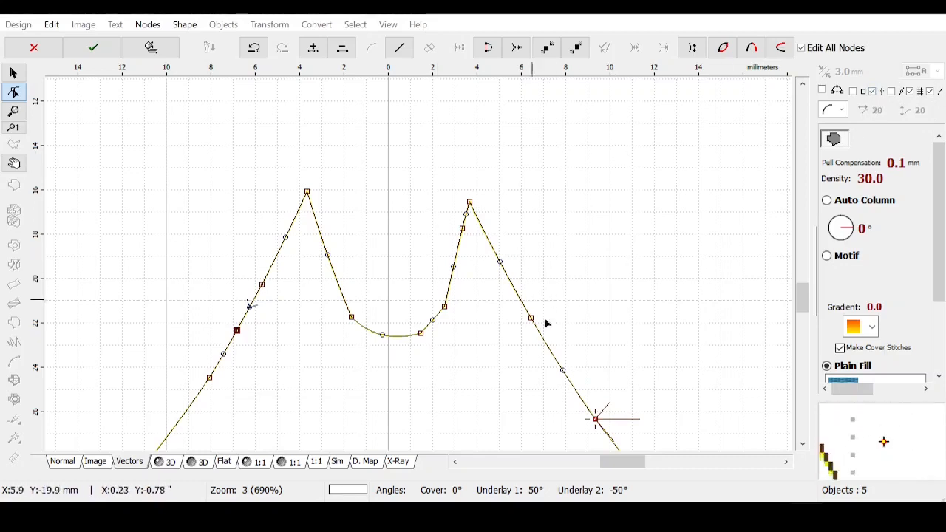
# Step: Move the right wing's new node onto the Y -21 guide line at about X 6, and add a matching left-wing node at about X -6
pyautogui.moveTo(531, 319)
pyautogui.mouseDown()
pyautogui.moveTo(518, 302)
pyautogui.moveTo(514, 310)
pyautogui.moveTo(522, 303)
pyautogui.mouseUp()
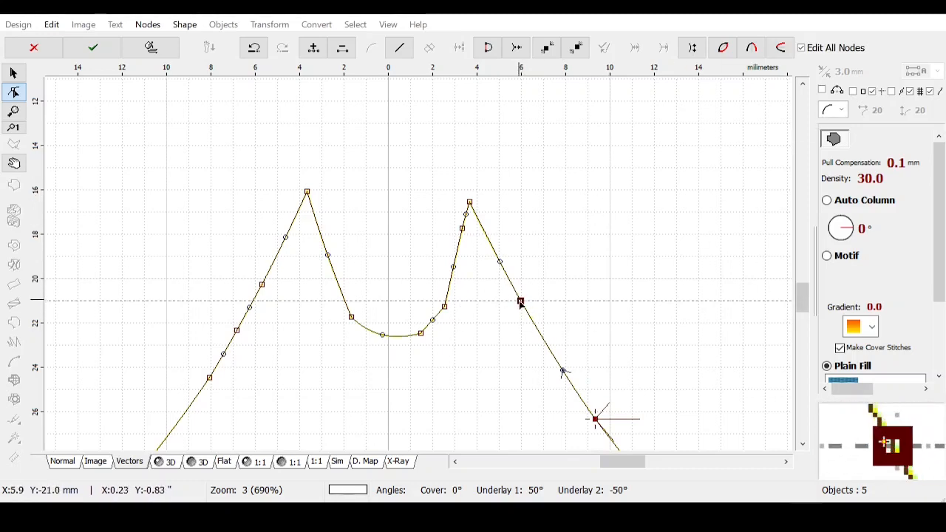
pyautogui.click(249, 307)
pyautogui.click(313, 49)
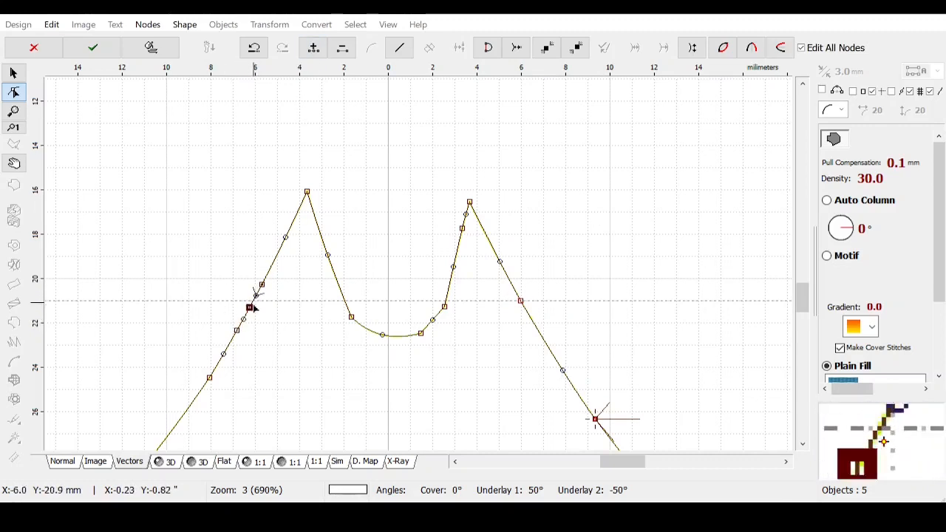
pyautogui.moveTo(249, 307); pyautogui.dragTo(252, 300)
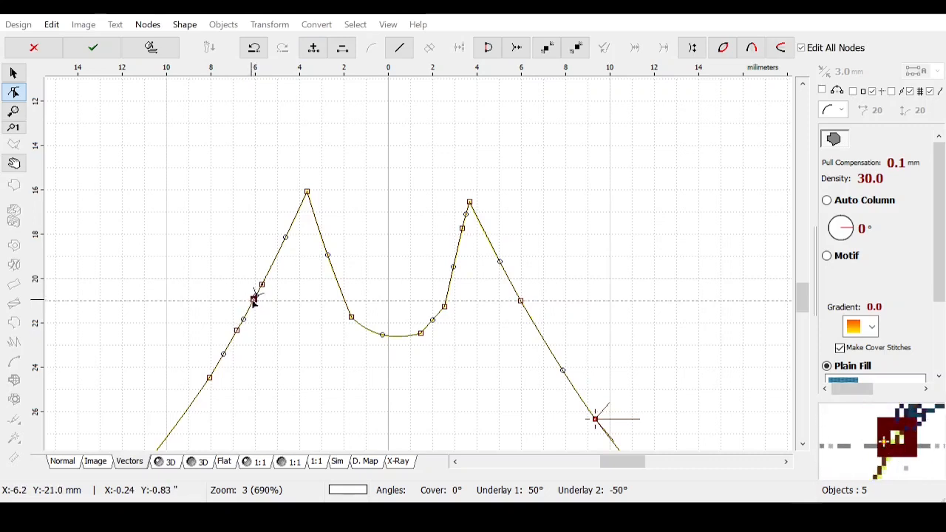
# Step: Delete the left wing's node just above the guide line and align the node below it exactly with the guide
pyautogui.click(261, 286)
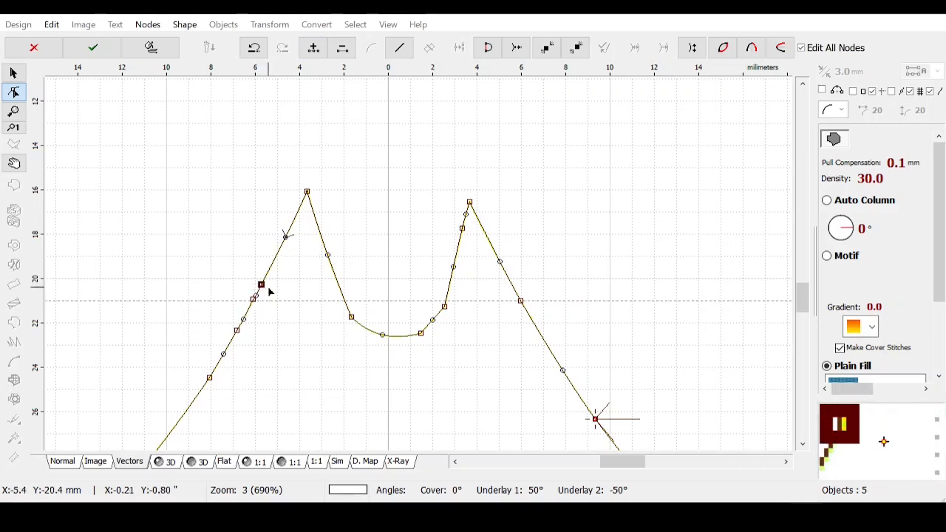
pyautogui.press('Delete')
pyautogui.moveTo(253, 301); pyautogui.dragTo(253, 301)
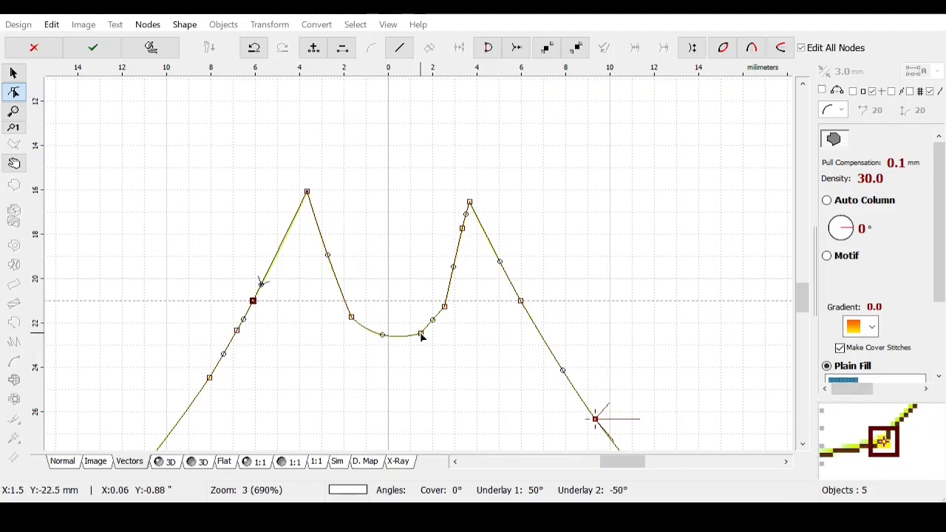
# Step: Move the tail's lower right node to the centre line at about Y -23, and pull the left segment's curve handle to about X -2
pyautogui.moveTo(421, 333); pyautogui.dragTo(388, 346)
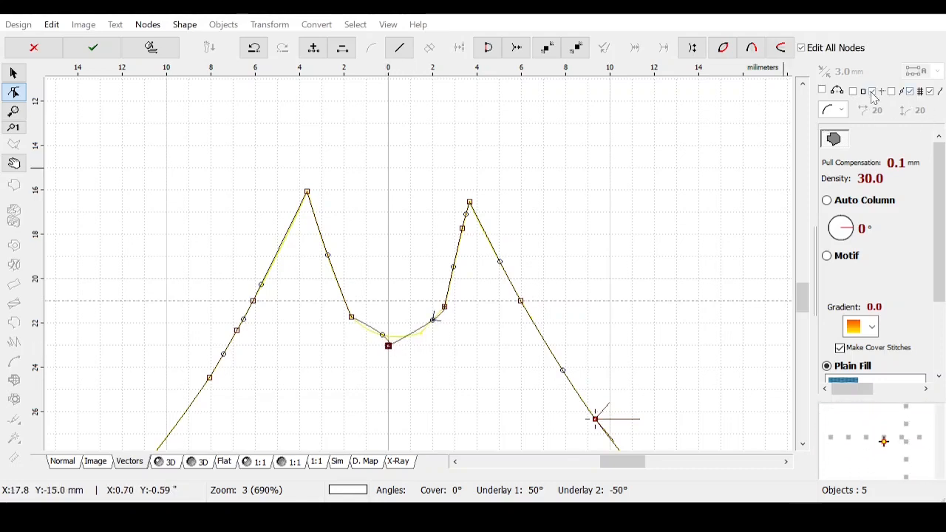
pyautogui.click(387, 344)
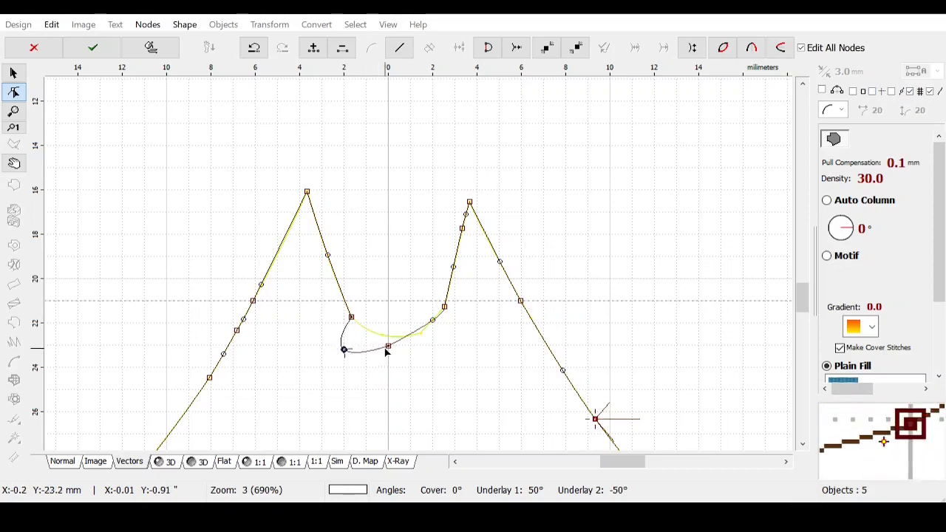
pyautogui.moveTo(388, 346)
pyautogui.mouseDown()
pyautogui.moveTo(389, 334)
pyautogui.moveTo(389, 346)
pyautogui.mouseUp()
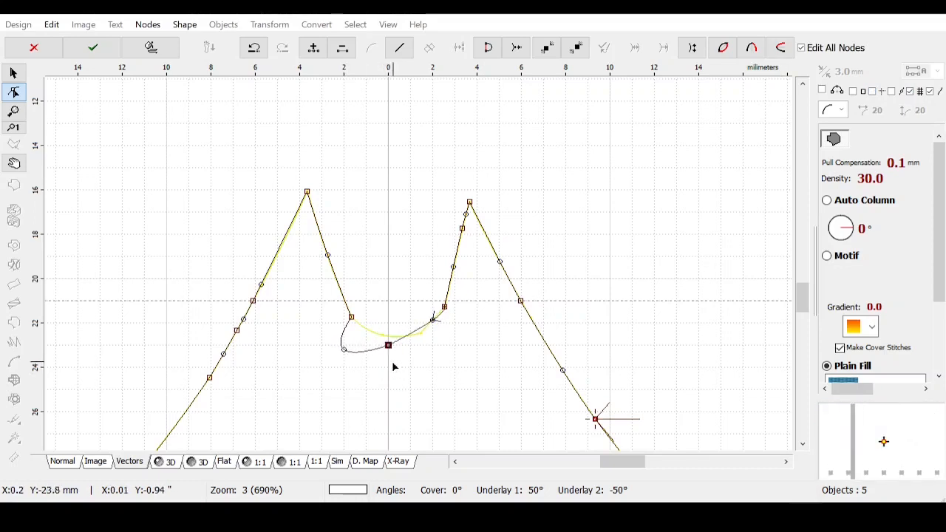
# Step: Delete the corner node on the tail's left side so one curve spans from the left notch to the tail's centre node
pyautogui.click(351, 318)
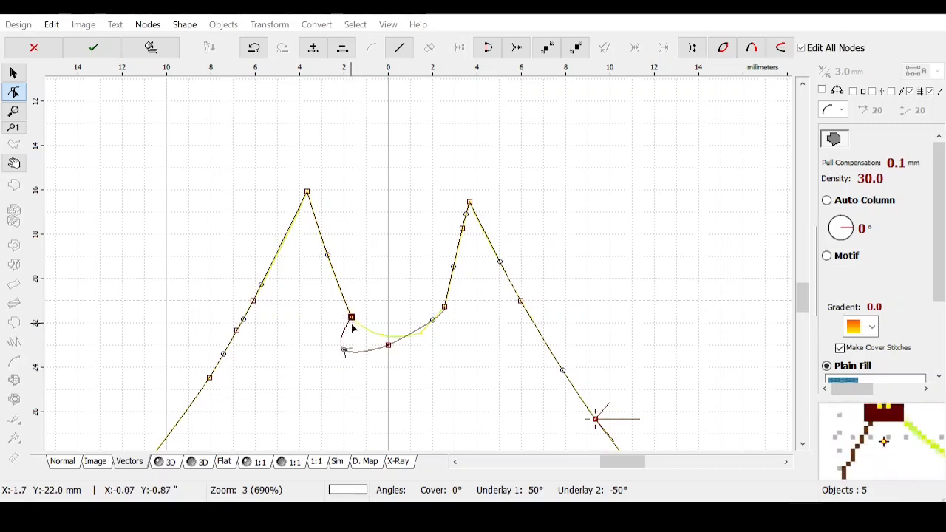
pyautogui.press('Delete')
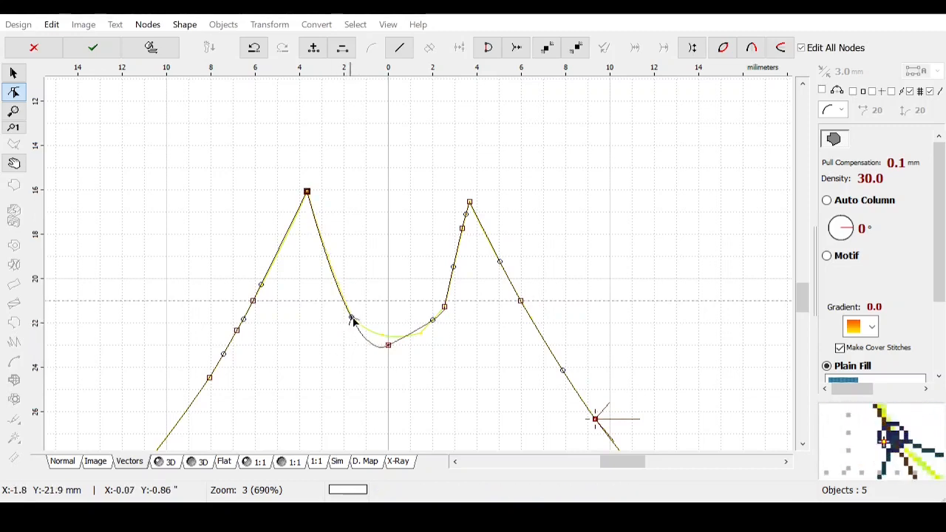
pyautogui.click(352, 318)
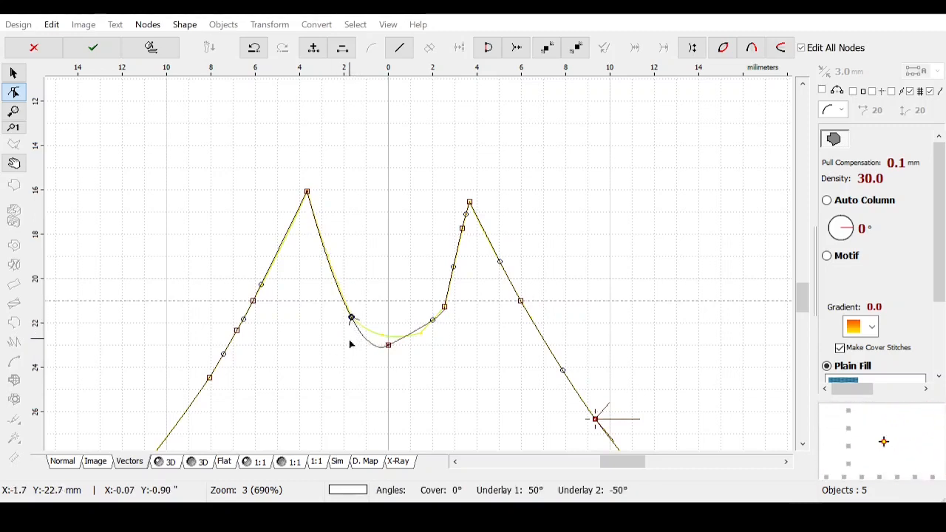
pyautogui.press('Delete')
pyautogui.hotkey('ctrl', 'z')
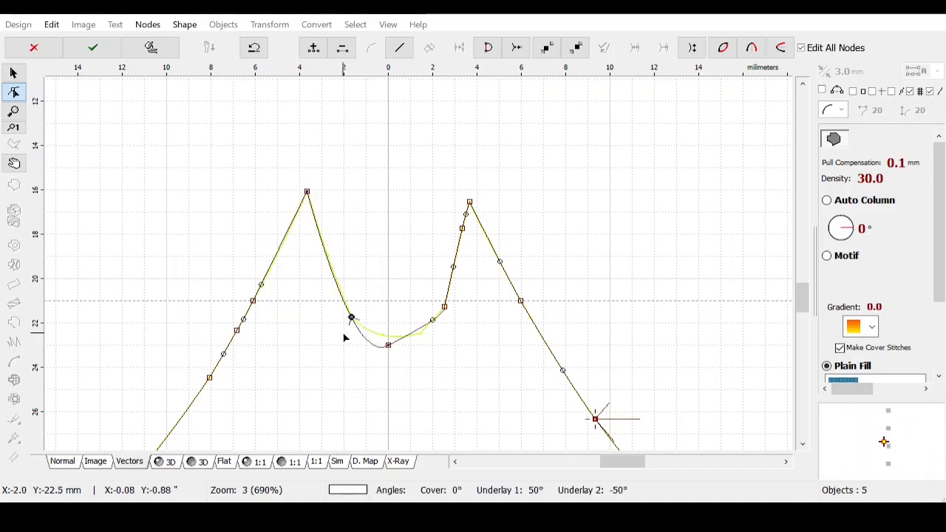
# Step: Smooth the tail's centre curve by deleting the two nodes on its right side and placing both curve handles on the Y -21 guide line
pyautogui.moveTo(352, 319)
pyautogui.mouseDown()
pyautogui.moveTo(323, 290)
pyautogui.moveTo(338, 286)
pyautogui.moveTo(346, 306)
pyautogui.moveTo(330, 330)
pyautogui.moveTo(344, 303)
pyautogui.mouseUp()
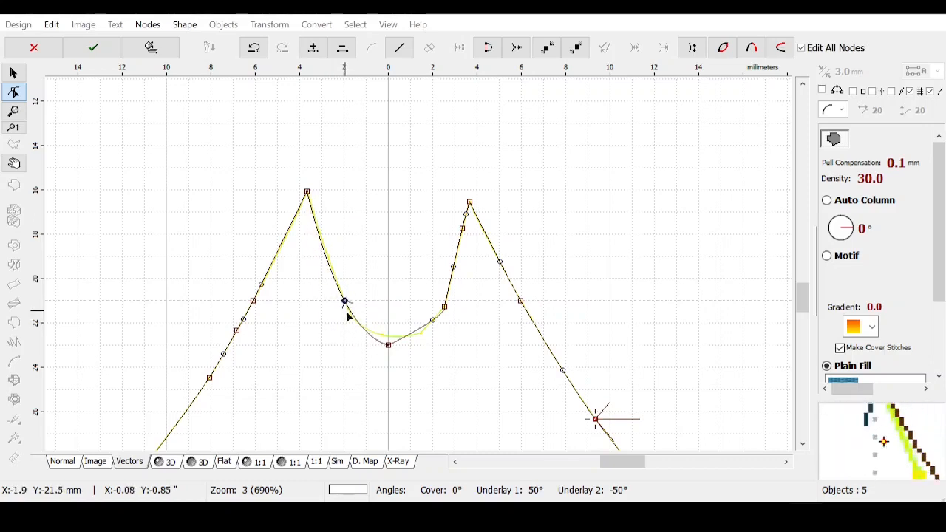
pyautogui.click(445, 308)
pyautogui.press('Delete')
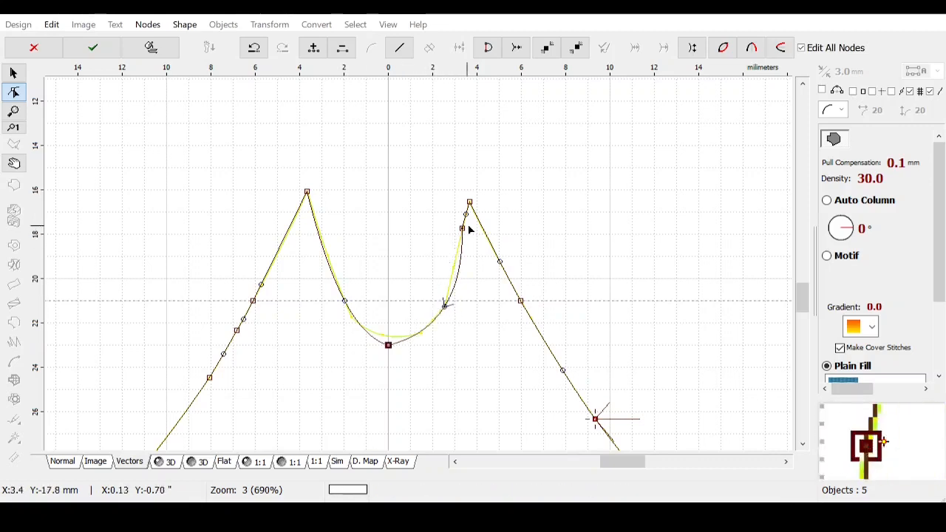
pyautogui.click(463, 230)
pyautogui.press('Delete')
pyautogui.moveTo(462, 229); pyautogui.dragTo(446, 301)
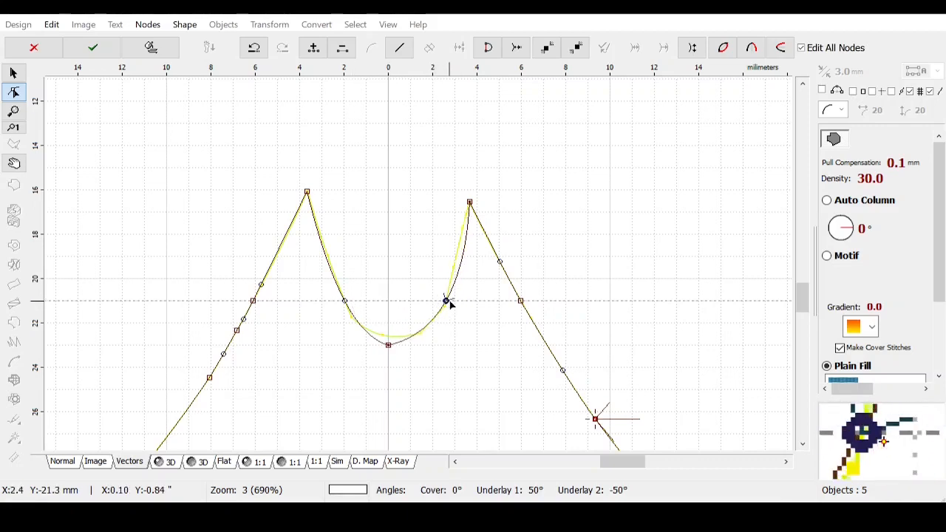
# Step: Set the tail's centre node at Y -23, turn on guide snapping, and align the right curve handle with the Y -21 guide line
pyautogui.click(389, 347)
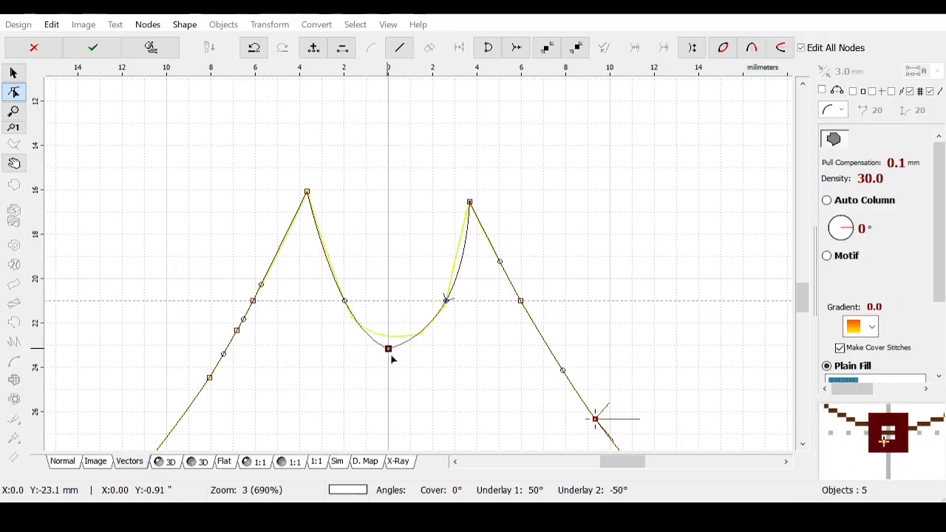
pyautogui.click(872, 94)
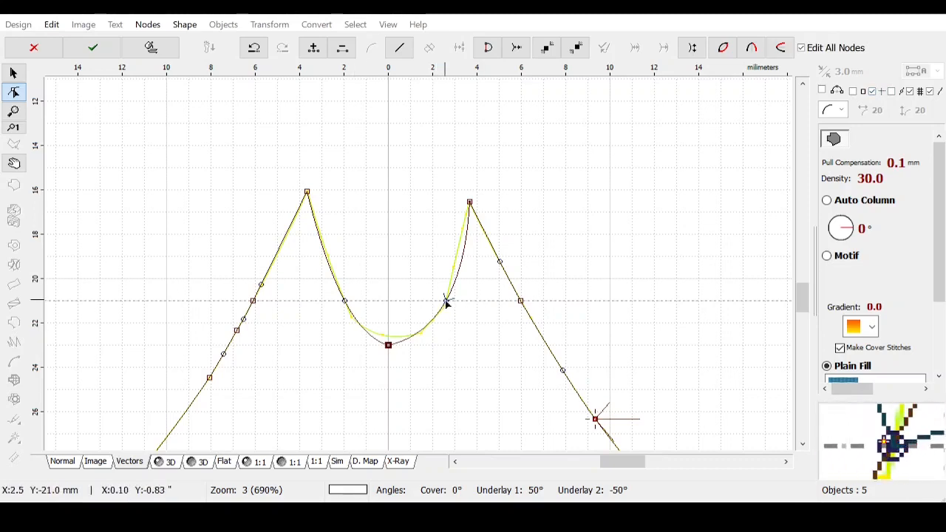
pyautogui.moveTo(446, 301); pyautogui.dragTo(444, 305)
pyautogui.press('Return')
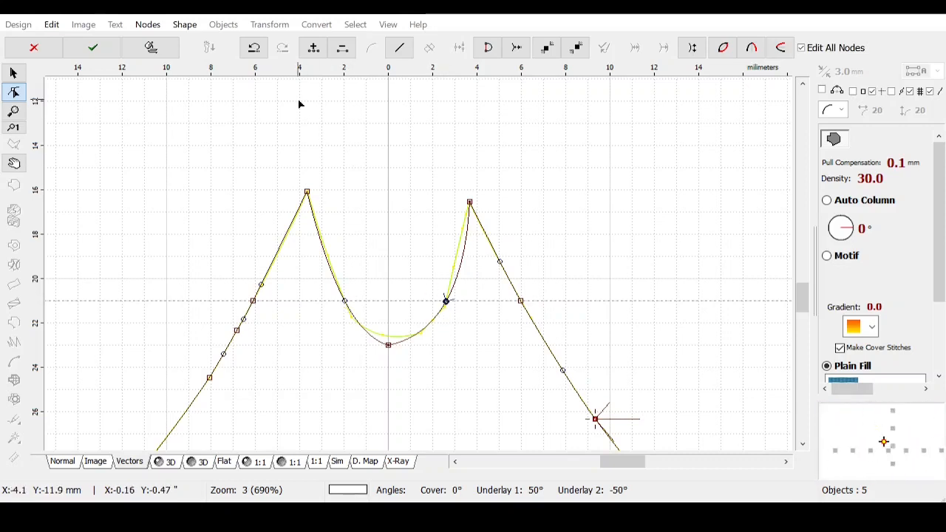
# Step: Insert nodes on both sides of the tail's centre curve where it crosses the Y -21 guide line, at about X 2.6 and X -2
pyautogui.click(446, 301)
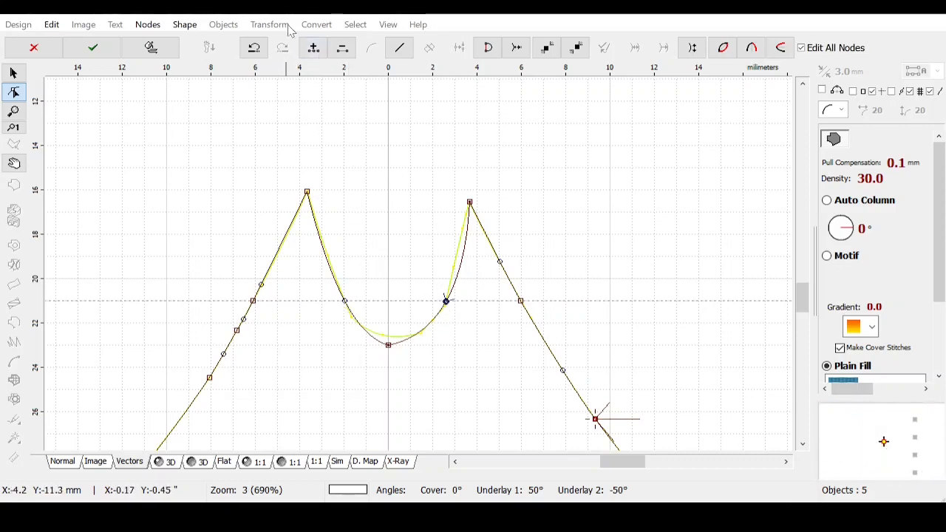
pyautogui.click(344, 301)
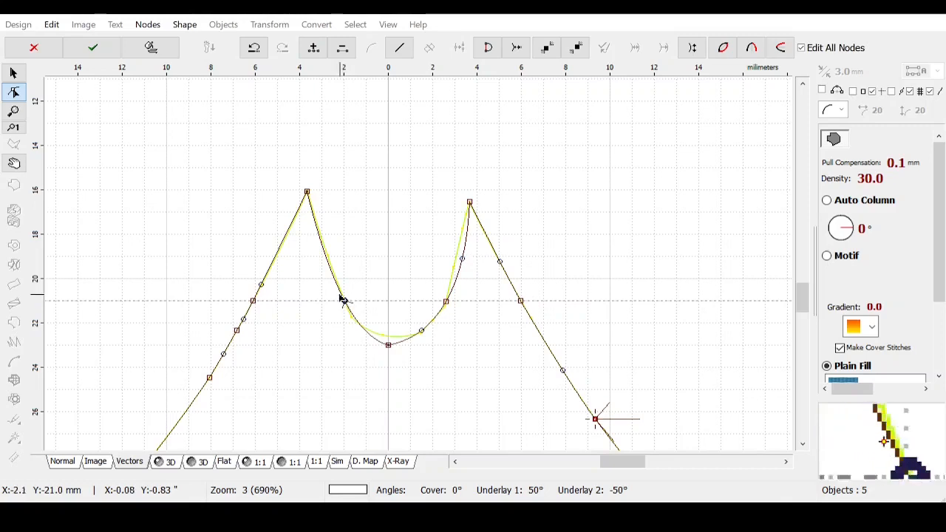
pyautogui.click(312, 53)
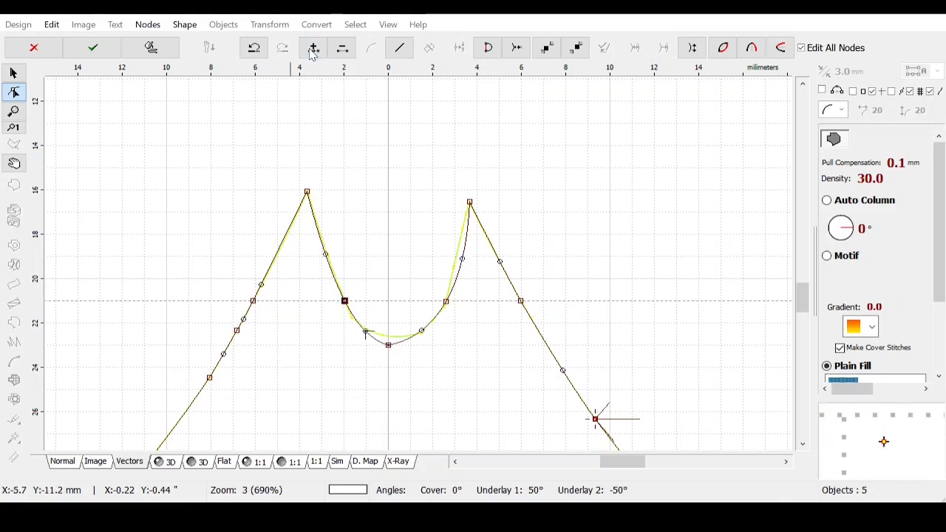
# Step: Delete the peak node right of the tail and convert the remaining curve to a straight line along the Y -21 guide
pyautogui.click(471, 206)
pyautogui.press('Delete')
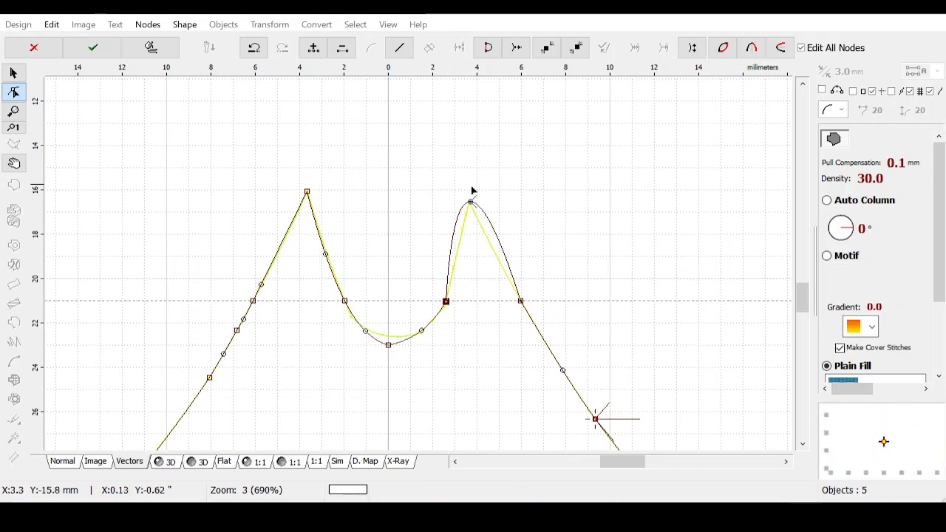
pyautogui.click(520, 302)
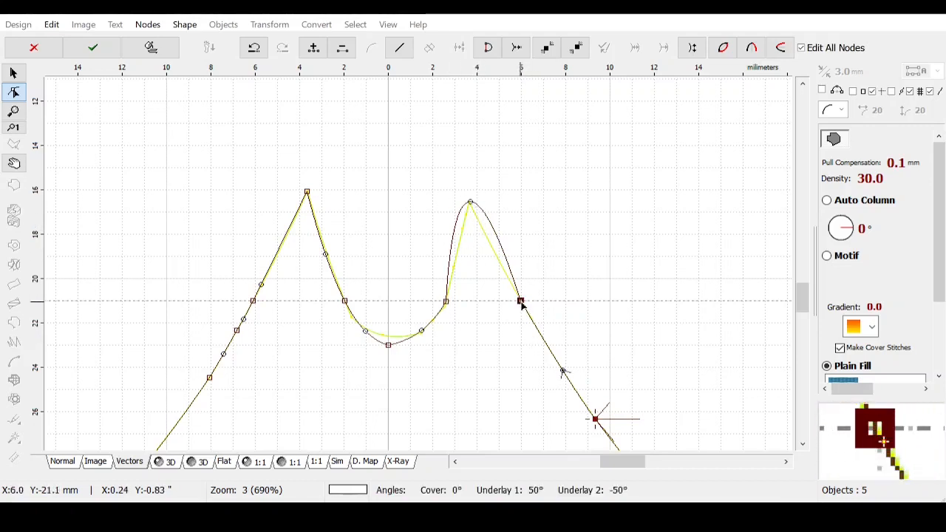
pyautogui.click(446, 302)
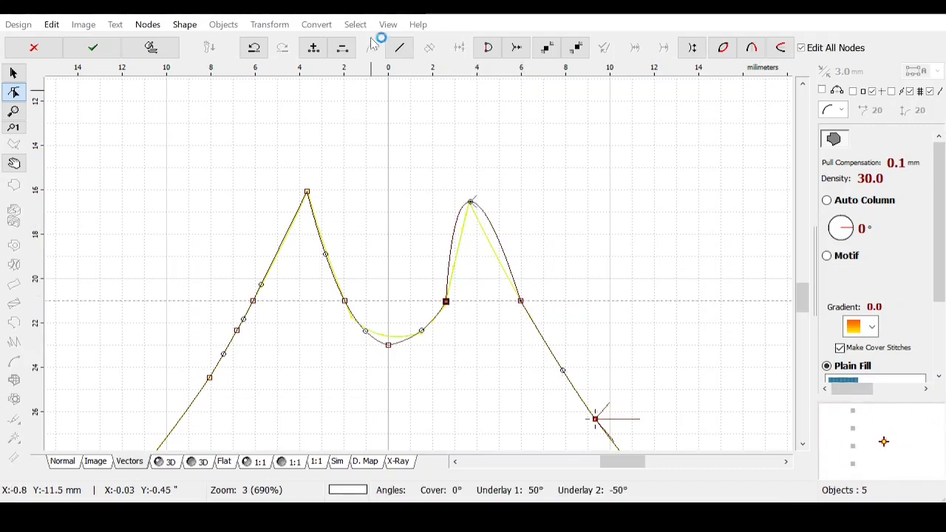
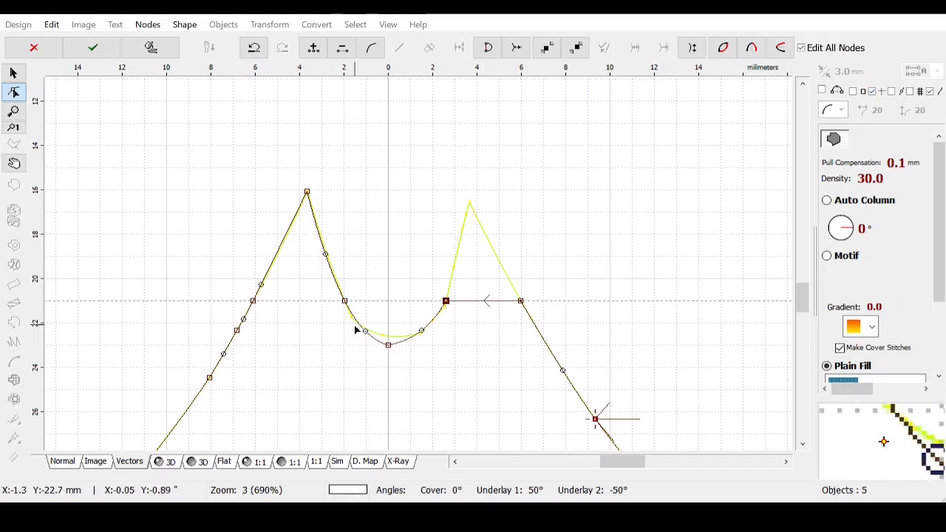
# Step: Delete the peak node left of the tail and convert the remaining curve to a straight line along the Y -21 guide
pyautogui.click(306, 196)
pyautogui.press('Delete')
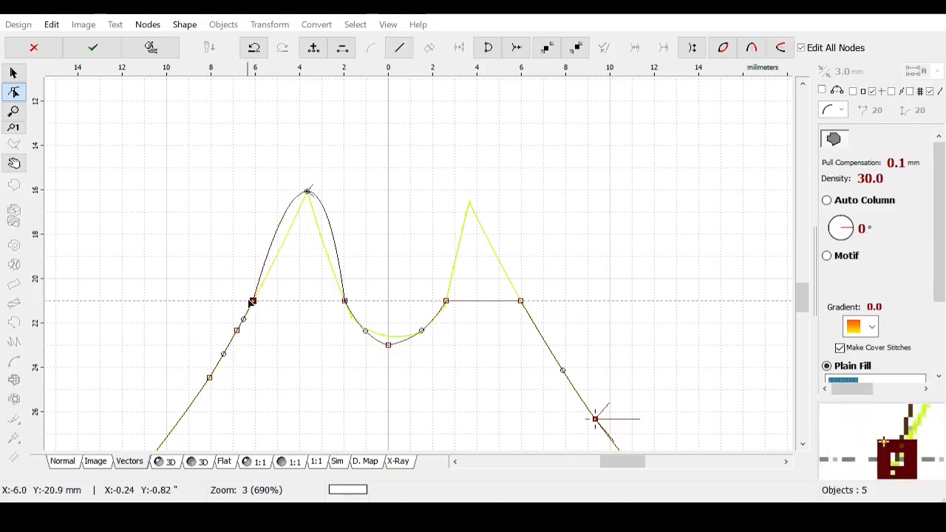
pyautogui.click(400, 50)
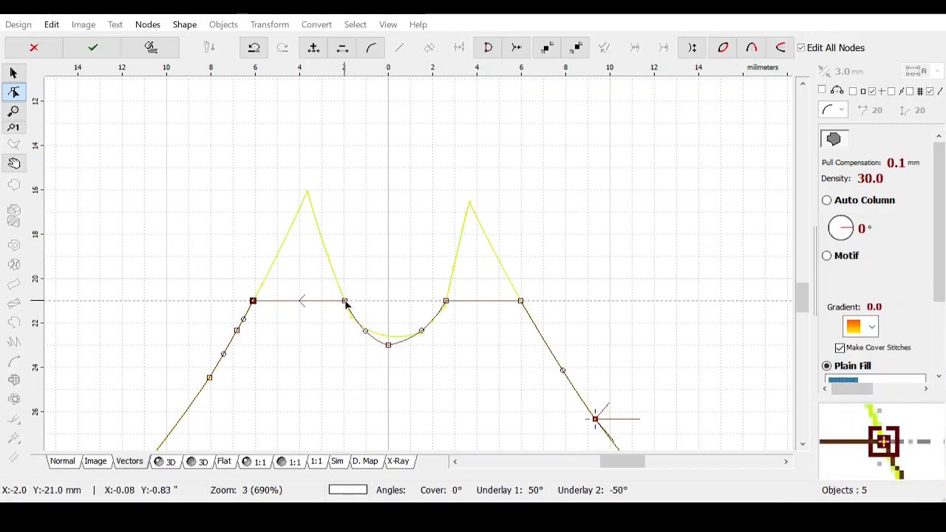
# Step: Move the inner ends of the two straight segments along the Y -21 guide to X -3 and X 3
pyautogui.moveTo(345, 301); pyautogui.dragTo(324, 303)
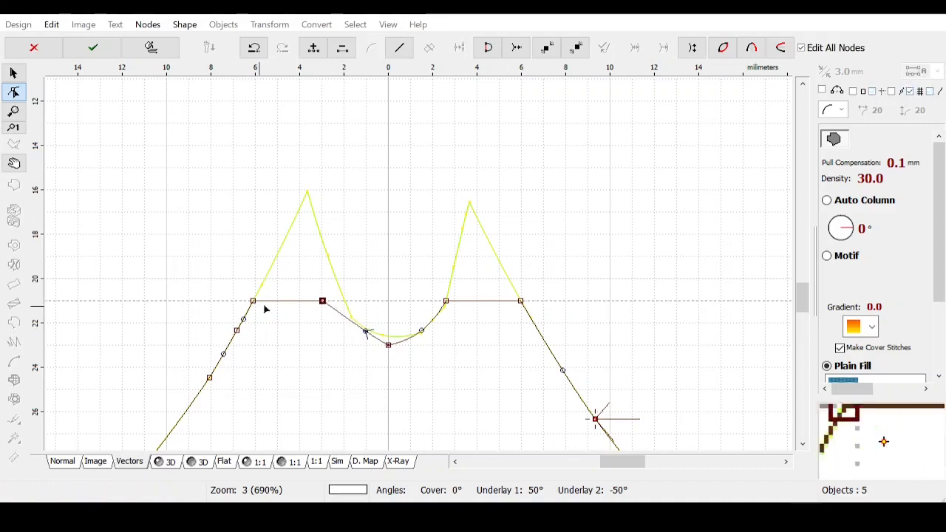
pyautogui.moveTo(323, 302)
pyautogui.mouseDown()
pyautogui.moveTo(323, 319)
pyautogui.moveTo(323, 303)
pyautogui.mouseUp()
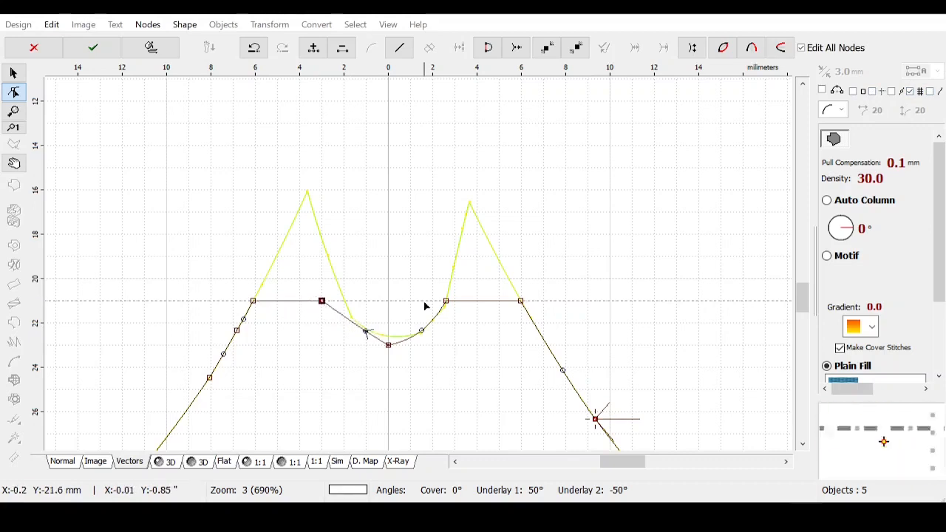
pyautogui.moveTo(448, 302); pyautogui.dragTo(458, 304)
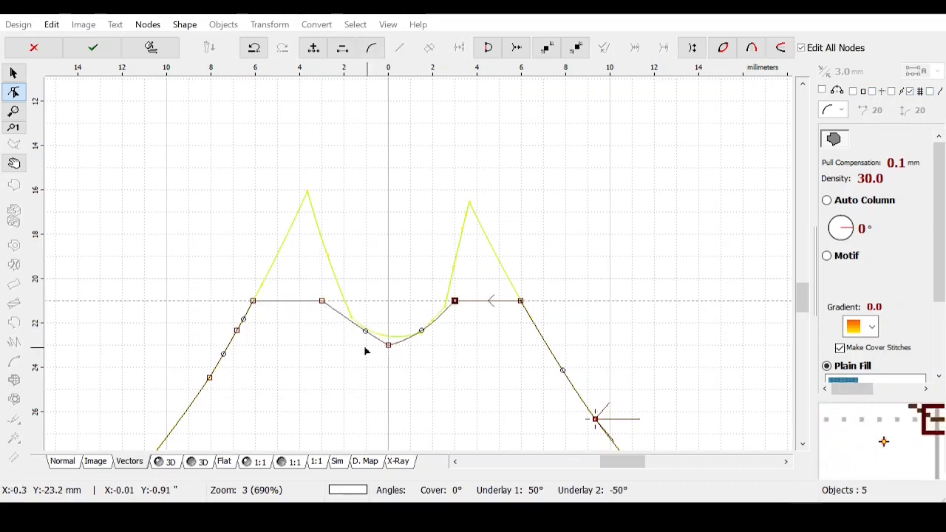
# Step: Shape the tail's centre curve symmetrically with handles at X -2 and X 2, Y -22, and set the right inner node at X 3
pyautogui.moveTo(368, 334)
pyautogui.mouseDown()
pyautogui.moveTo(348, 342)
pyautogui.moveTo(362, 334)
pyautogui.mouseUp()
pyautogui.moveTo(422, 332)
pyautogui.mouseDown()
pyautogui.moveTo(433, 334)
pyautogui.moveTo(421, 334)
pyautogui.mouseUp()
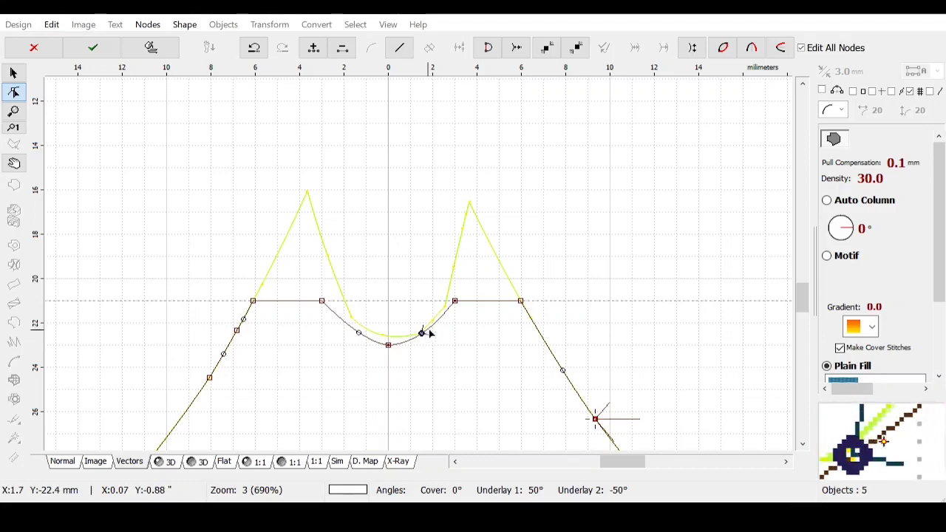
pyautogui.moveTo(430, 332); pyautogui.dragTo(437, 328)
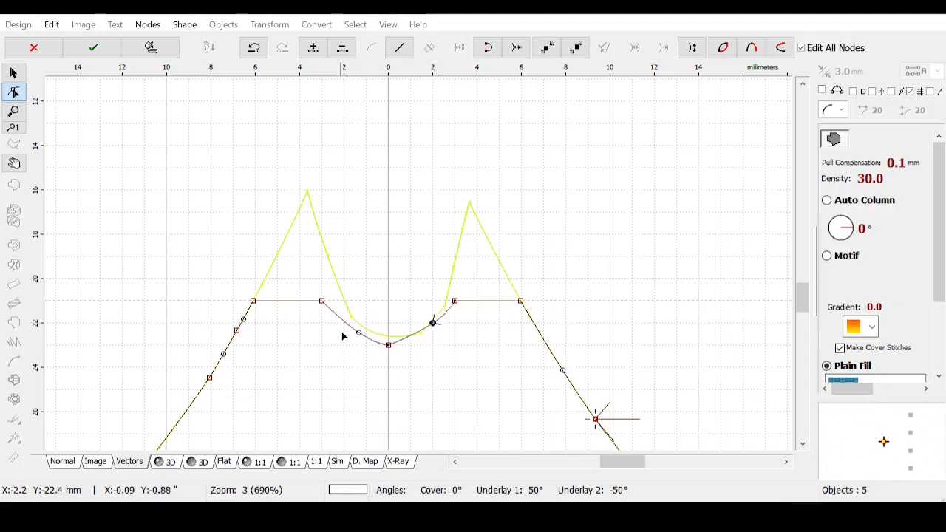
pyautogui.moveTo(359, 333); pyautogui.dragTo(351, 333)
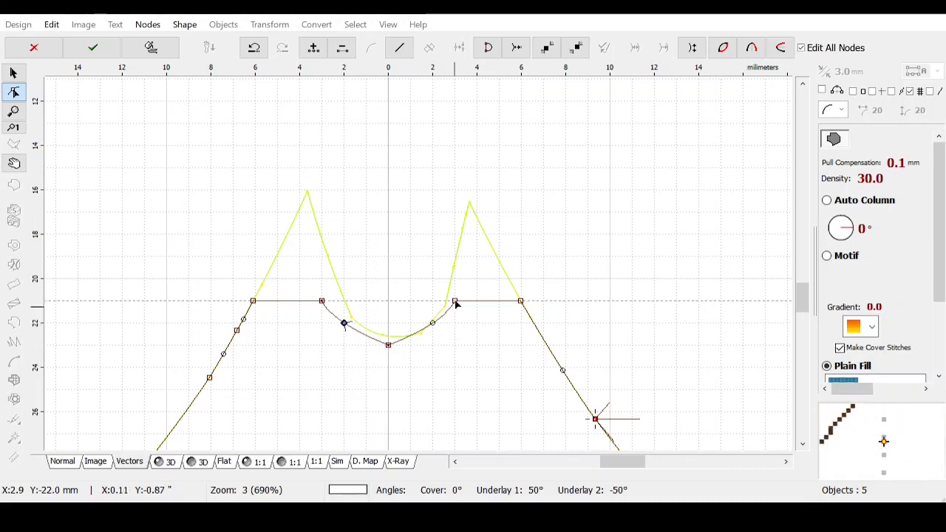
pyautogui.moveTo(457, 306); pyautogui.dragTo(480, 306)
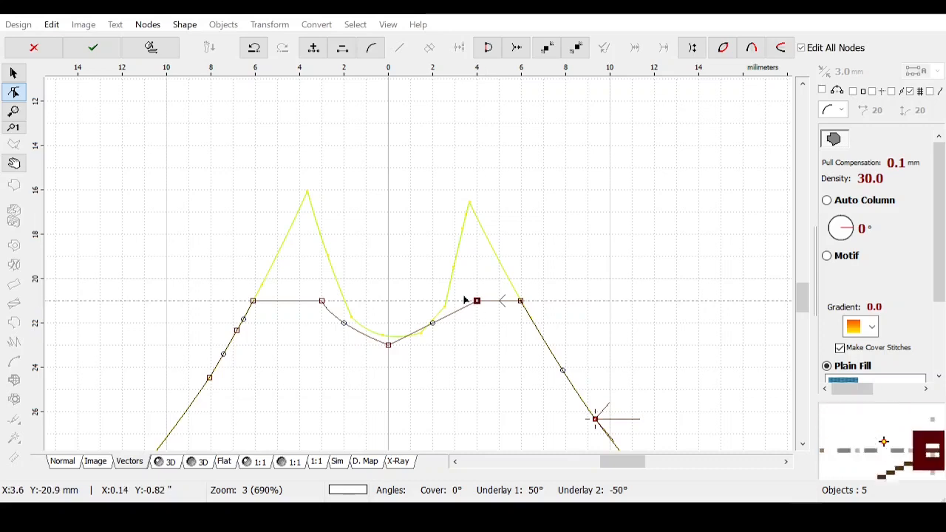
pyautogui.moveTo(477, 301); pyautogui.dragTo(457, 304)
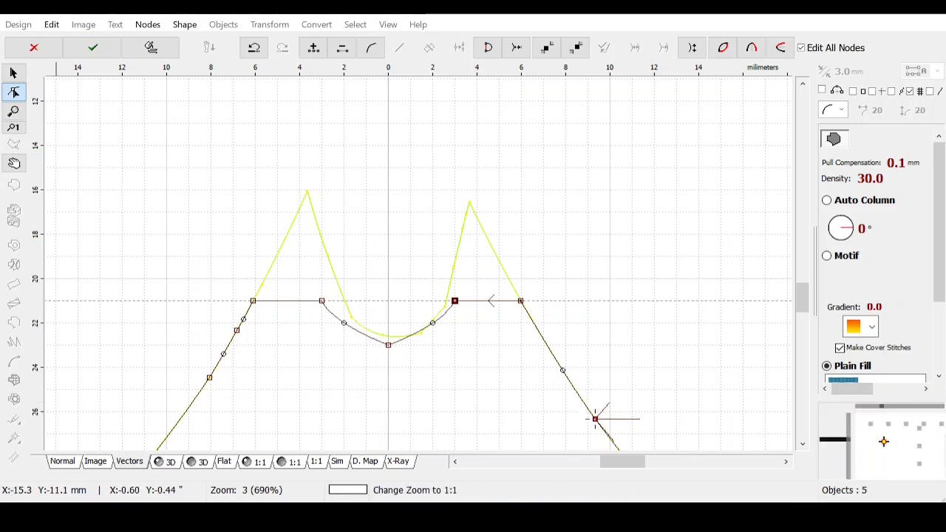
# Step: Apply the node edits to the green butterfly outline and delete the yellow butterfly object beneath it
pyautogui.click(88, 47)
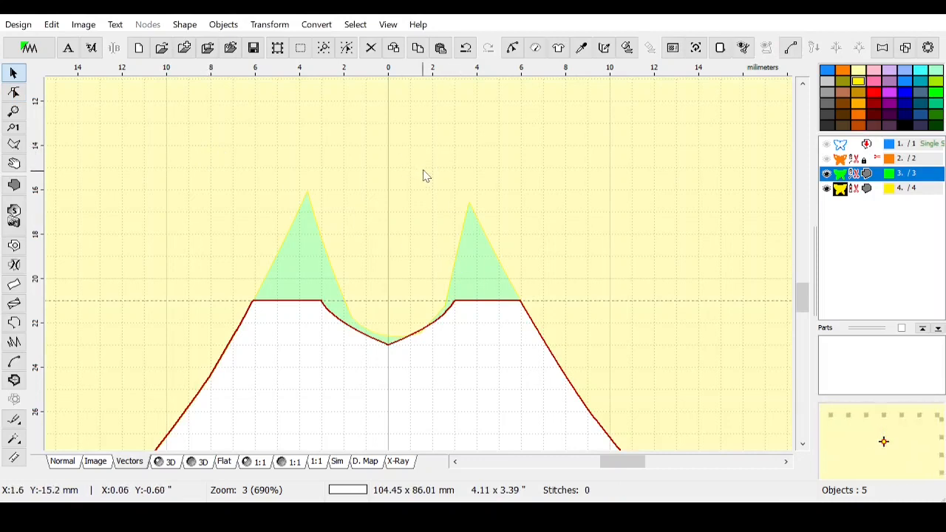
pyautogui.click(872, 190)
pyautogui.press('Delete')
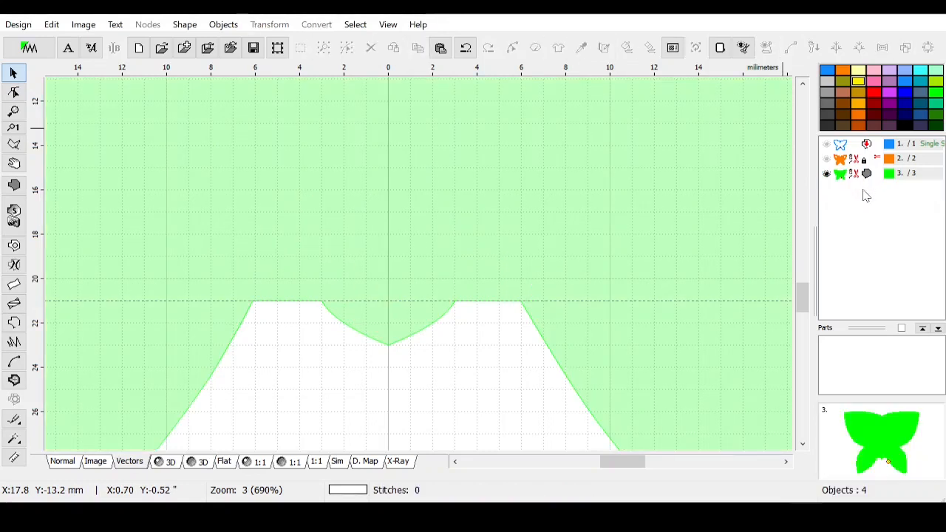
# Step: Open the green butterfly for node editing and place its start point on the notch node between the left wings
pyautogui.click(862, 177)
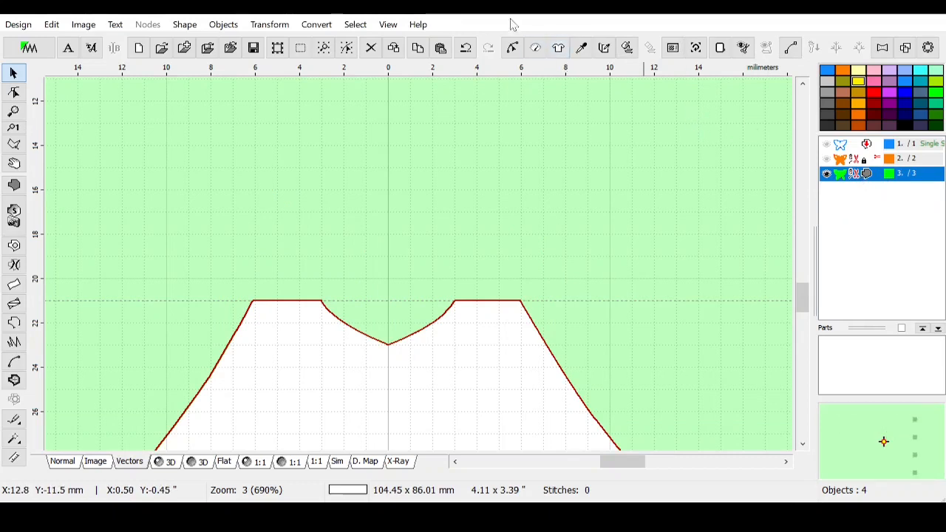
pyautogui.click(327, 47)
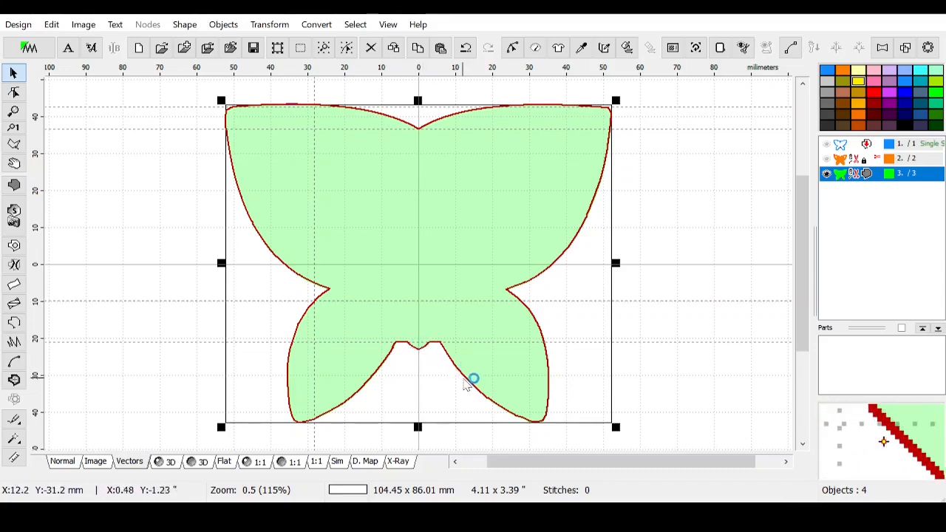
pyautogui.click(512, 47)
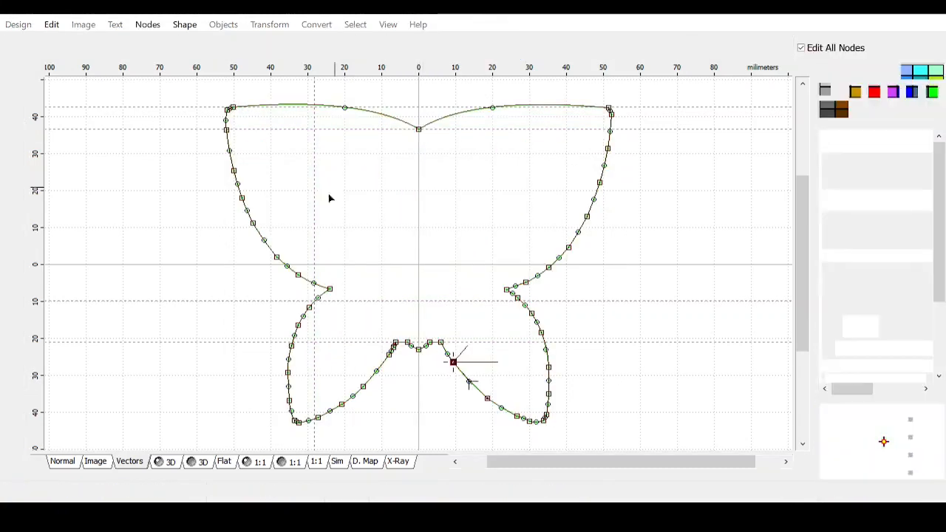
pyautogui.rightClick(330, 289)
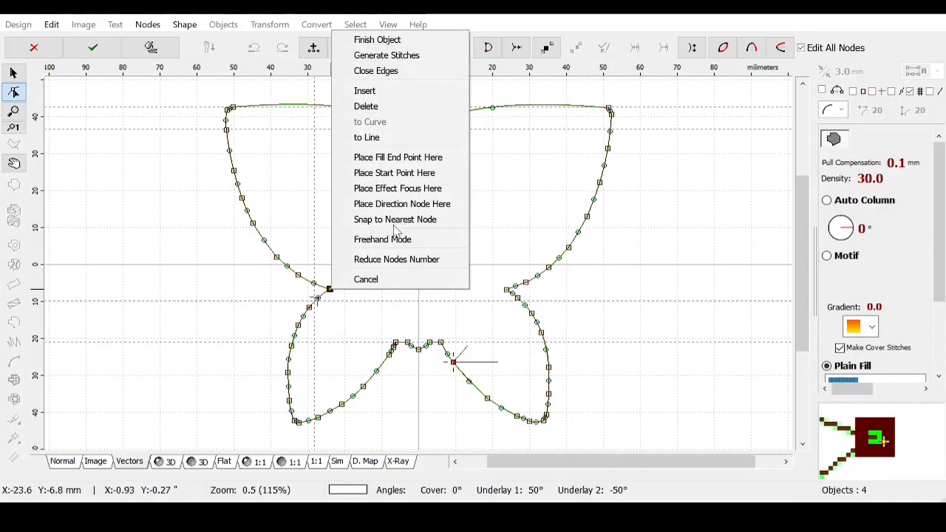
pyautogui.click(400, 173)
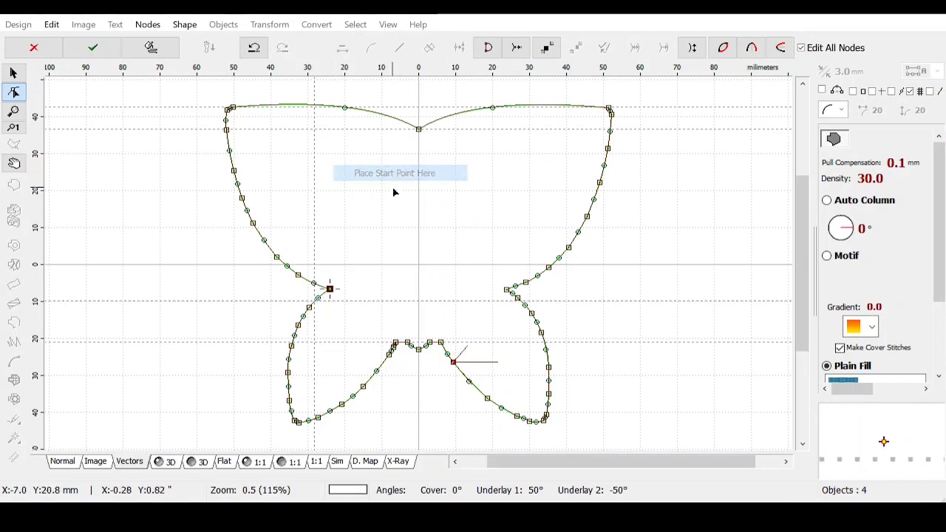
# Step: Place the fill end point on the notch node between the right wings
pyautogui.rightClick(509, 292)
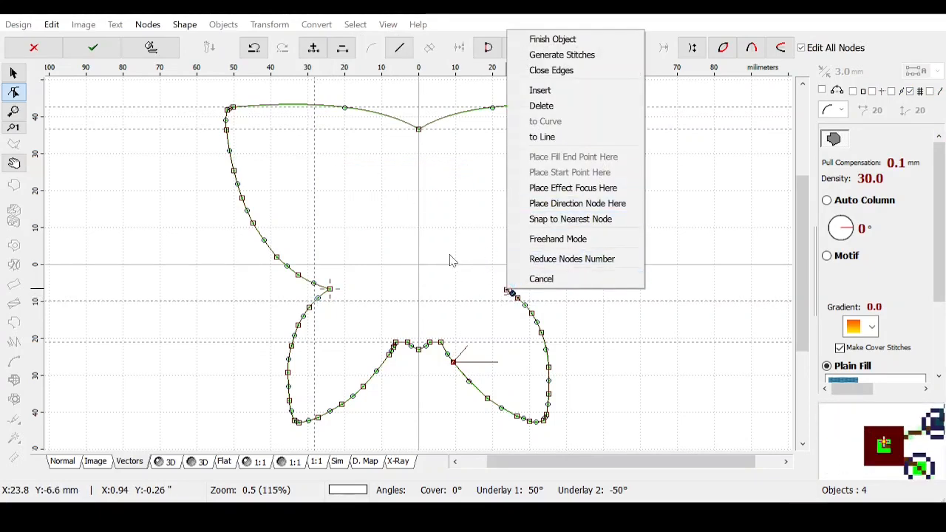
pyautogui.click(166, 234)
pyautogui.click(14, 111)
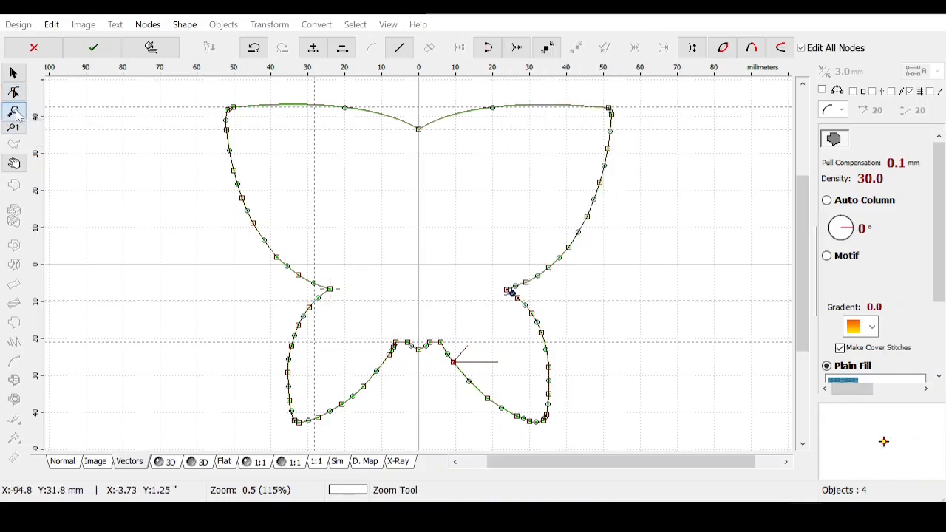
pyautogui.click(512, 293)
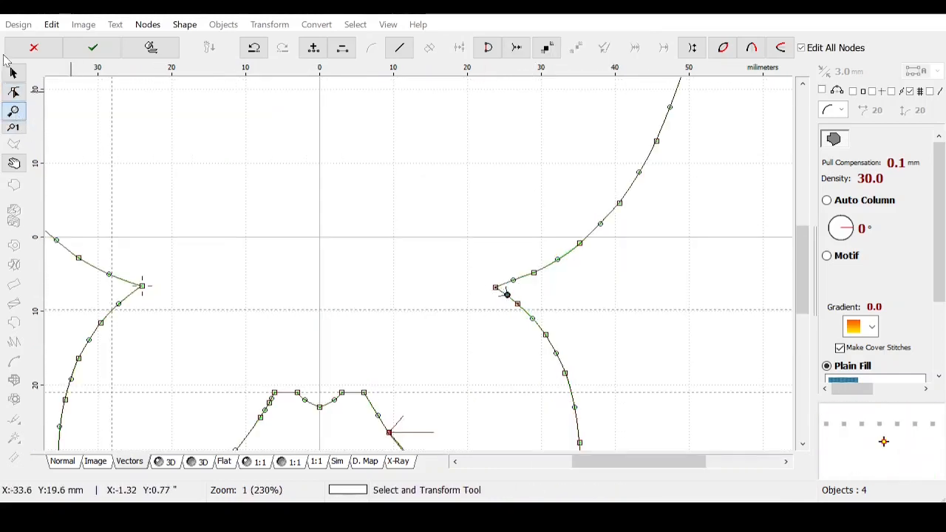
pyautogui.click(13, 91)
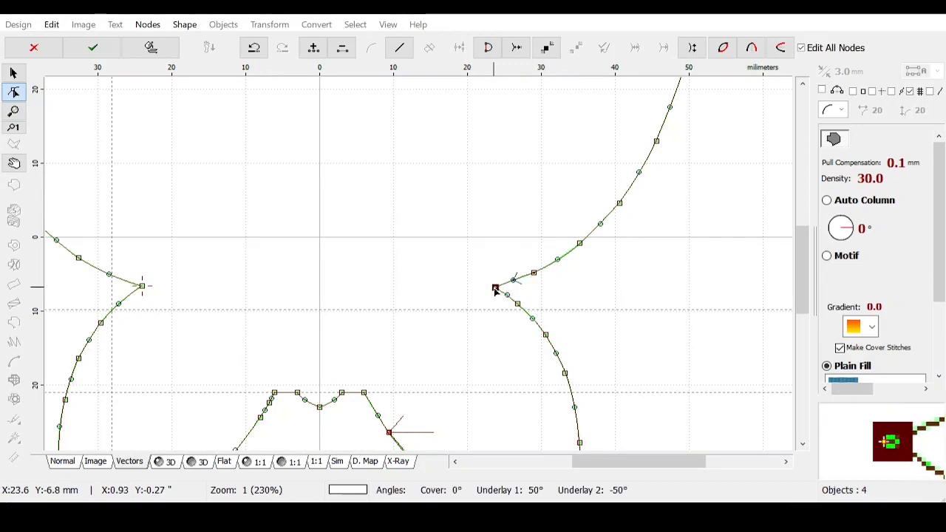
pyautogui.rightClick(495, 288)
pyautogui.click(551, 155)
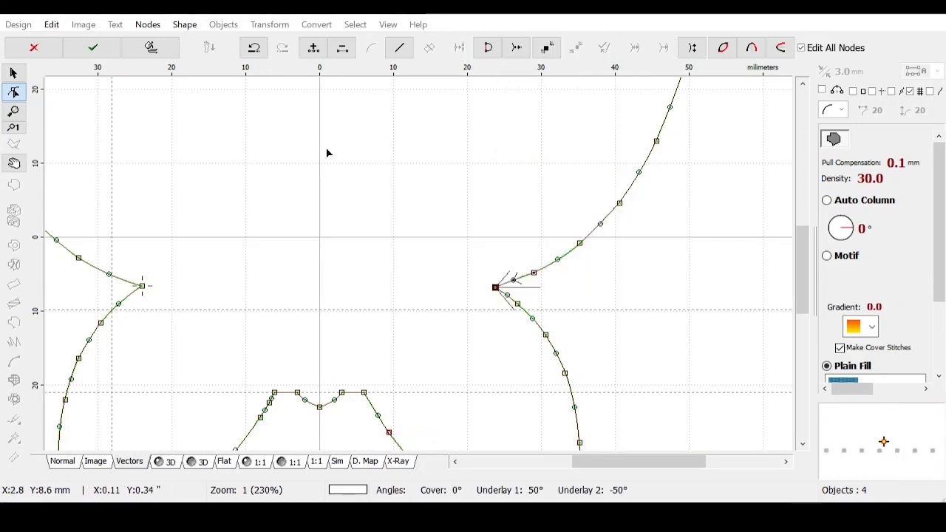
# Step: Apply the node edits to the green butterfly and generate its plain fill stitches with the current settings
pyautogui.click(93, 47)
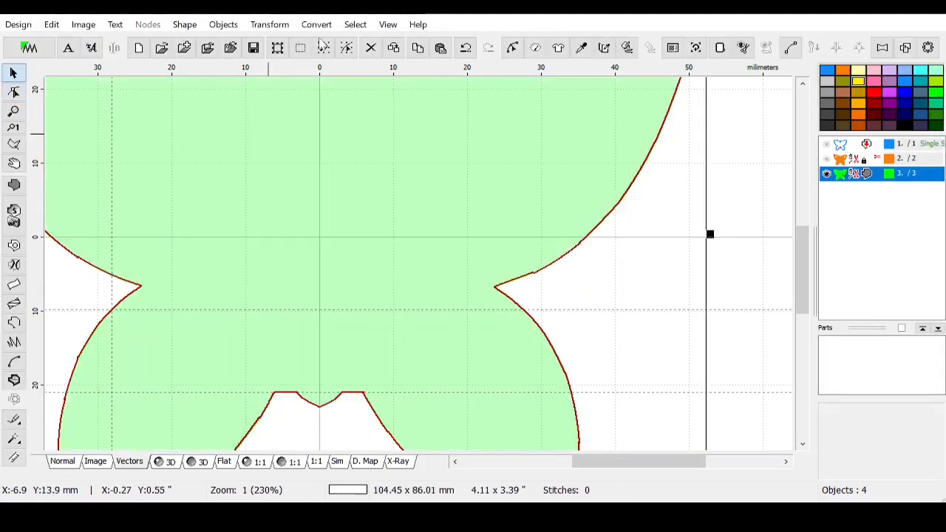
pyautogui.click(323, 48)
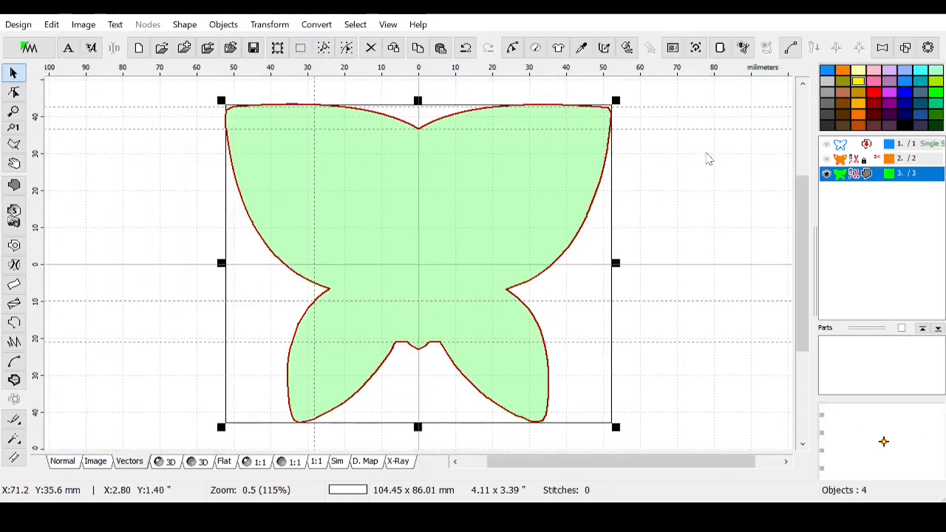
pyautogui.click(535, 47)
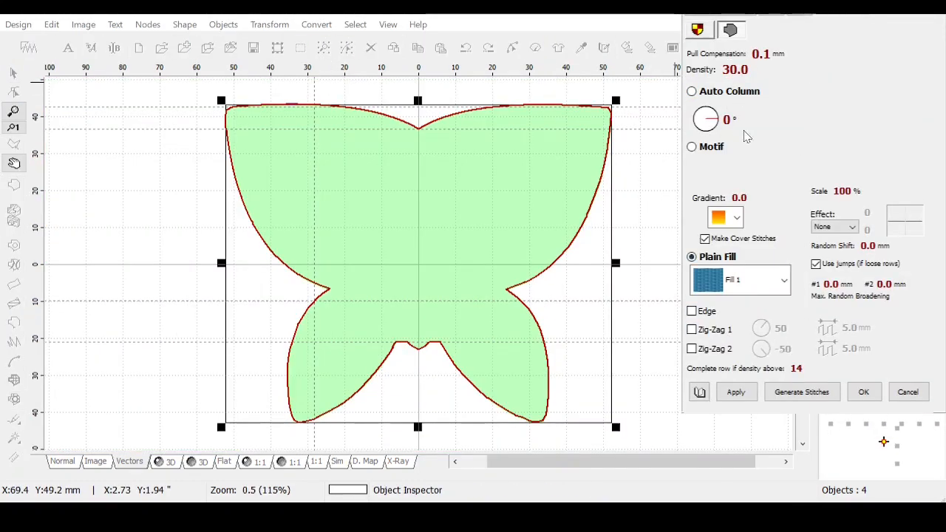
pyautogui.click(737, 394)
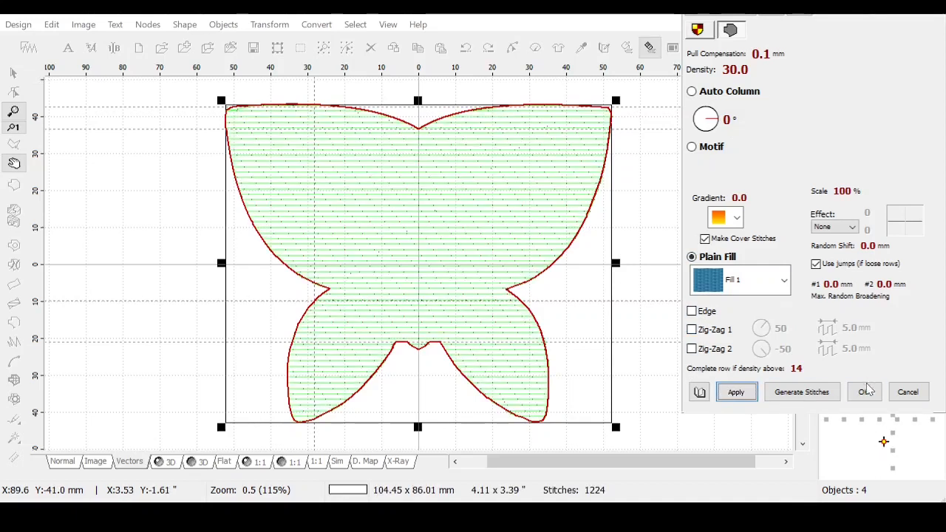
pyautogui.click(866, 392)
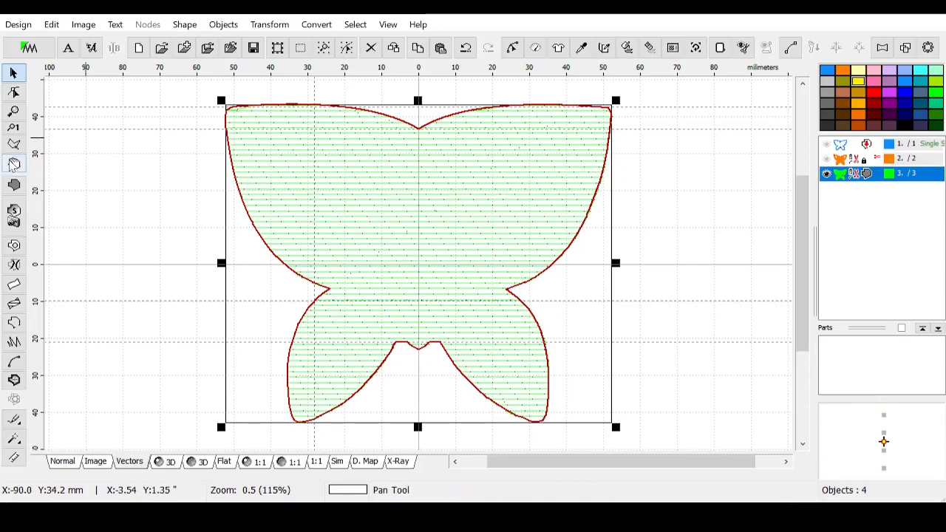
pyautogui.click(154, 196)
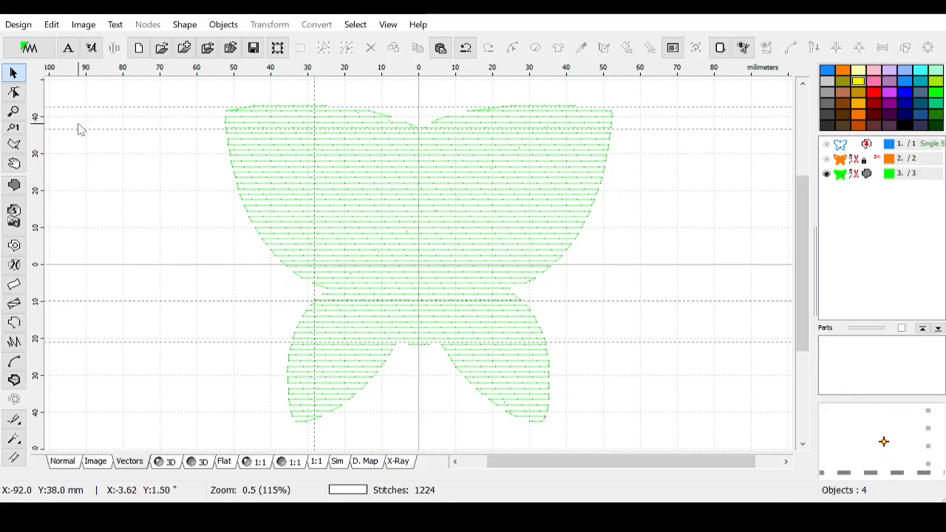
# Step: Erase all guide lines and show the orange butterfly together with the green fill
pyautogui.click(52, 25)
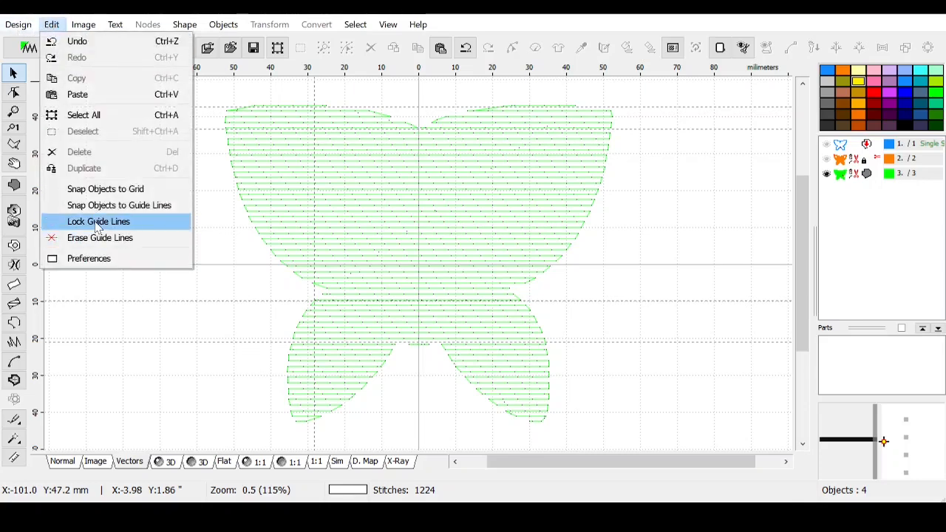
pyautogui.click(100, 239)
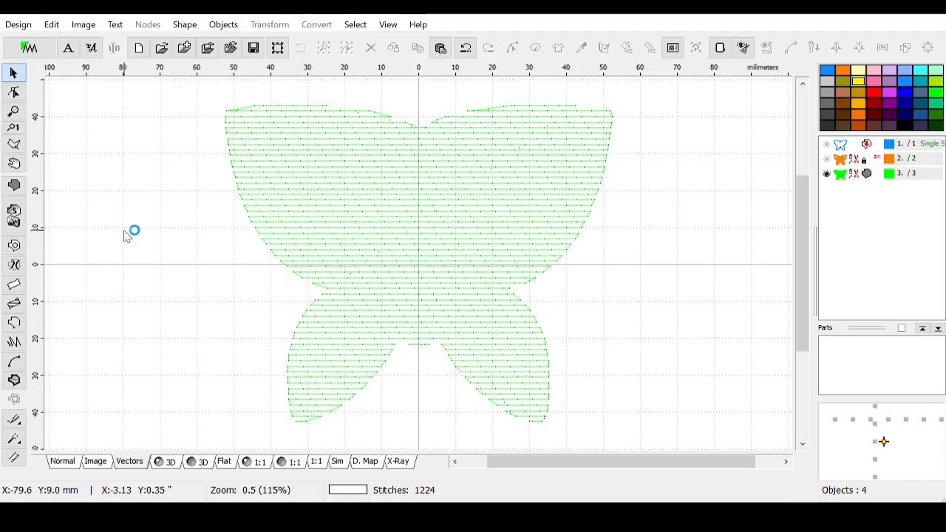
pyautogui.click(832, 161)
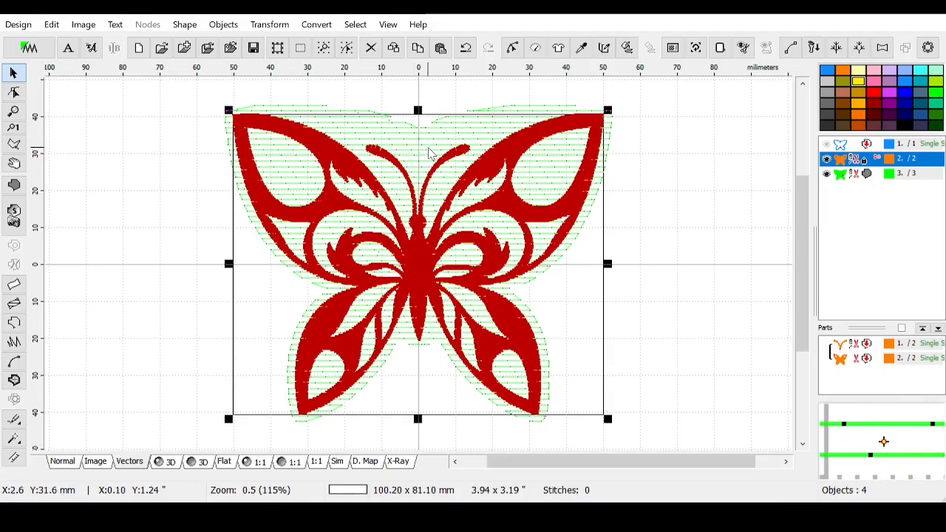
# Step: Lower the green outline's upper centre node to Y 30, undo the right curve handle's move, and regenerate the fill stitches
pyautogui.click(867, 174)
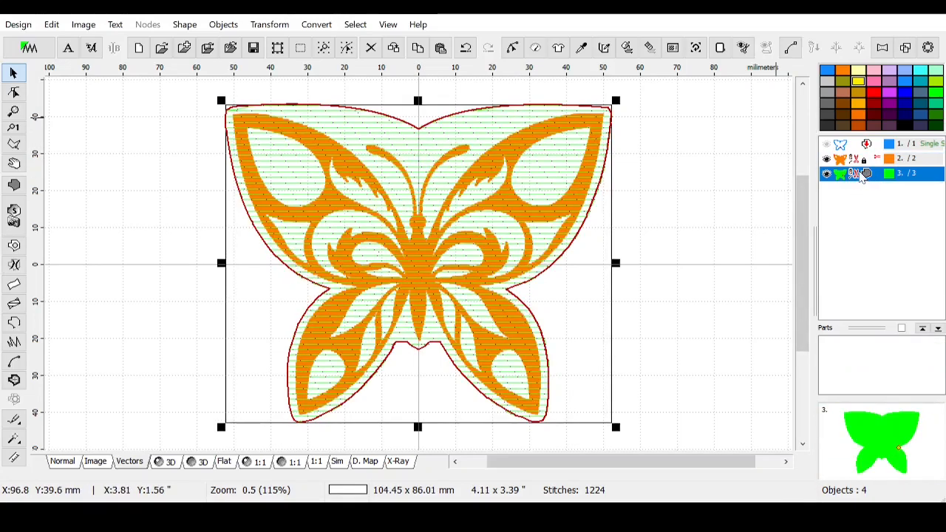
pyautogui.click(512, 49)
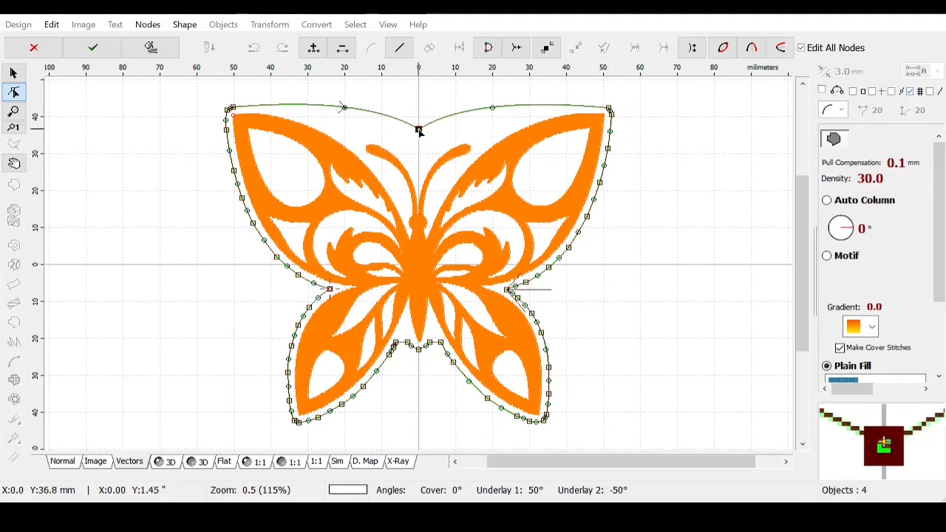
pyautogui.moveTo(419, 131); pyautogui.dragTo(418, 153)
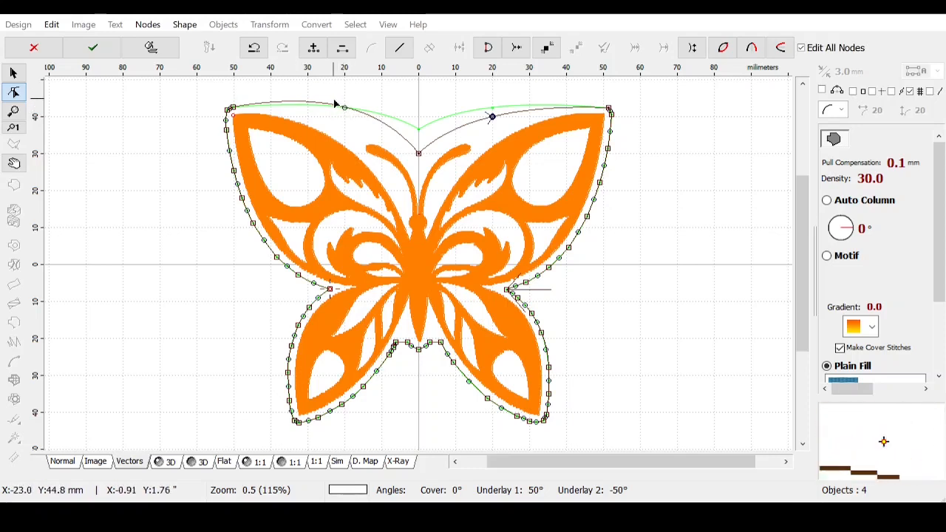
pyautogui.hotkey('ctrl', 'z')
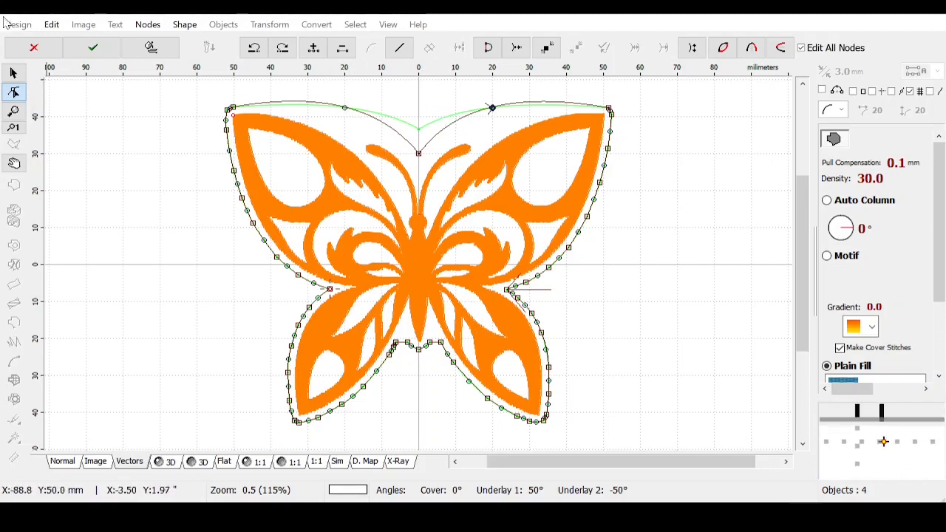
pyautogui.click(92, 47)
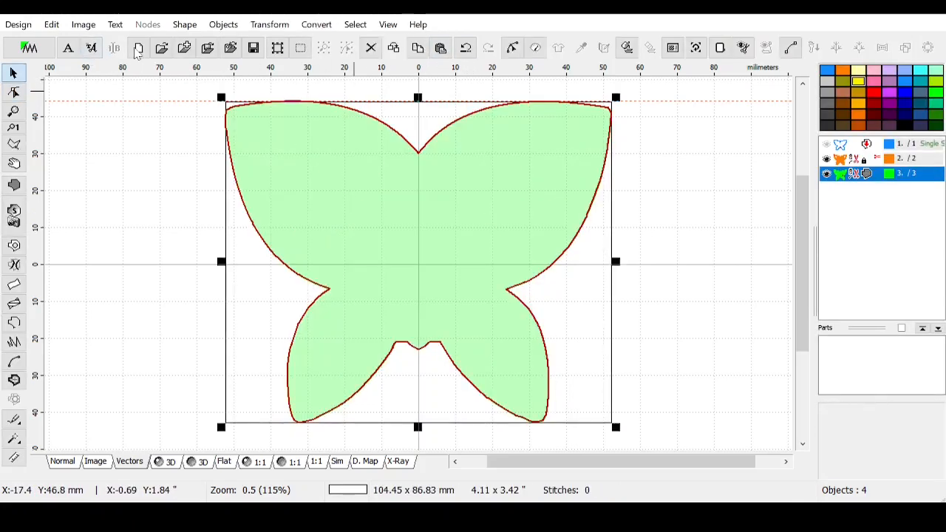
pyautogui.click(627, 47)
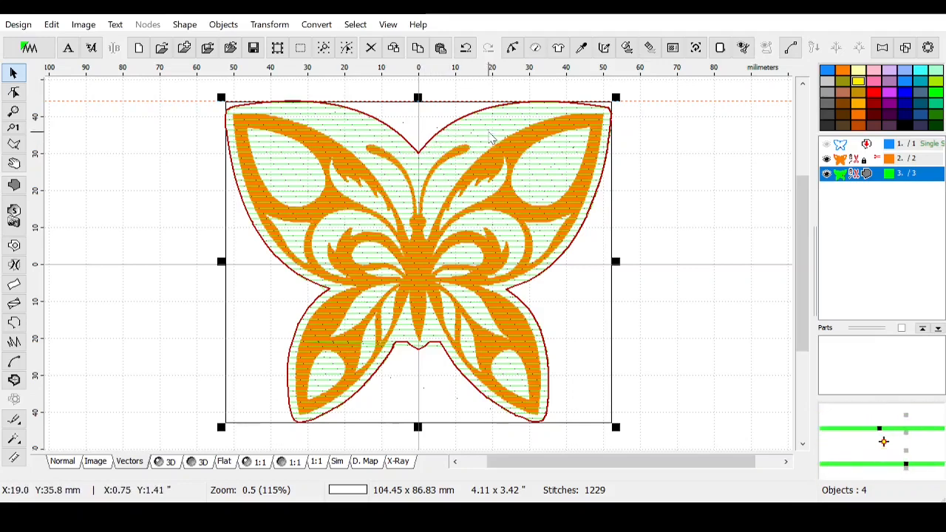
# Step: Add nodes at X 20 and X -20 on the green outline's upper wing curves and lower both to Y 40
pyautogui.click(512, 49)
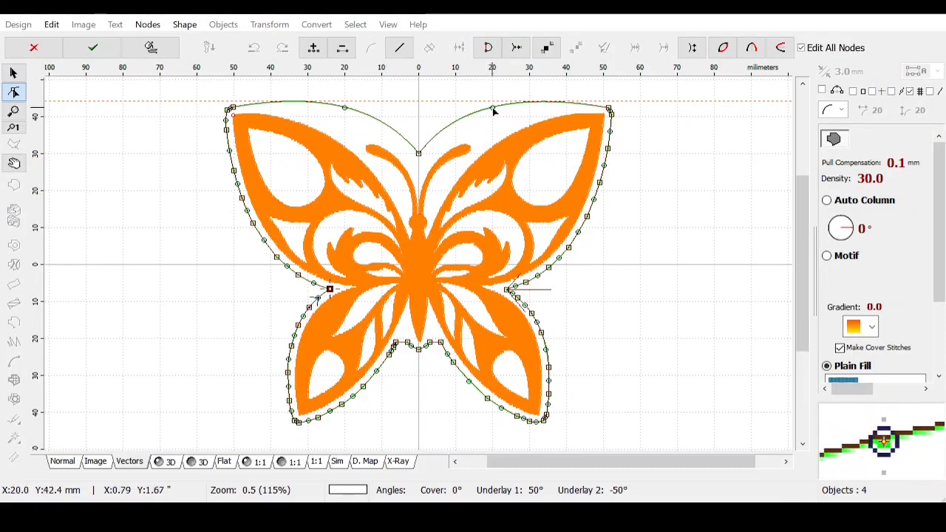
pyautogui.click(314, 48)
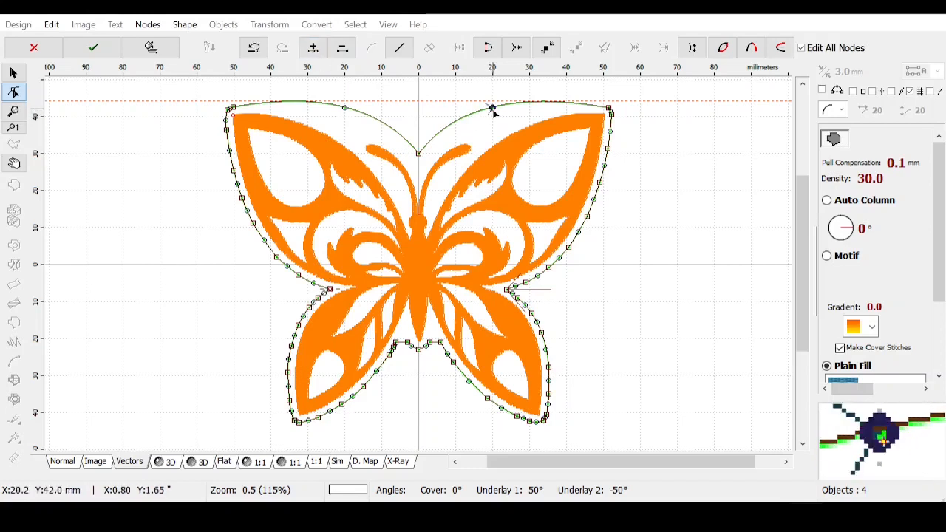
pyautogui.click(492, 110)
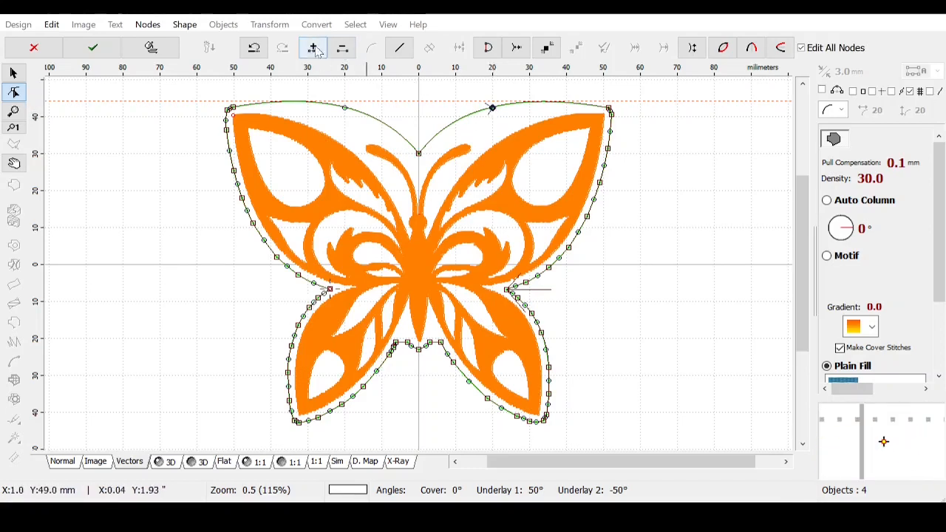
pyautogui.click(344, 109)
pyautogui.click(314, 50)
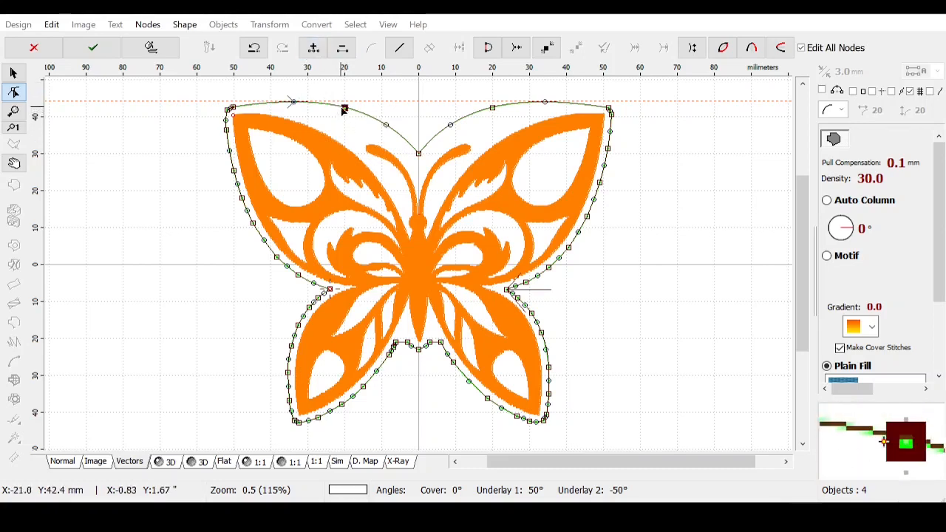
pyautogui.moveTo(344, 108); pyautogui.dragTo(345, 118)
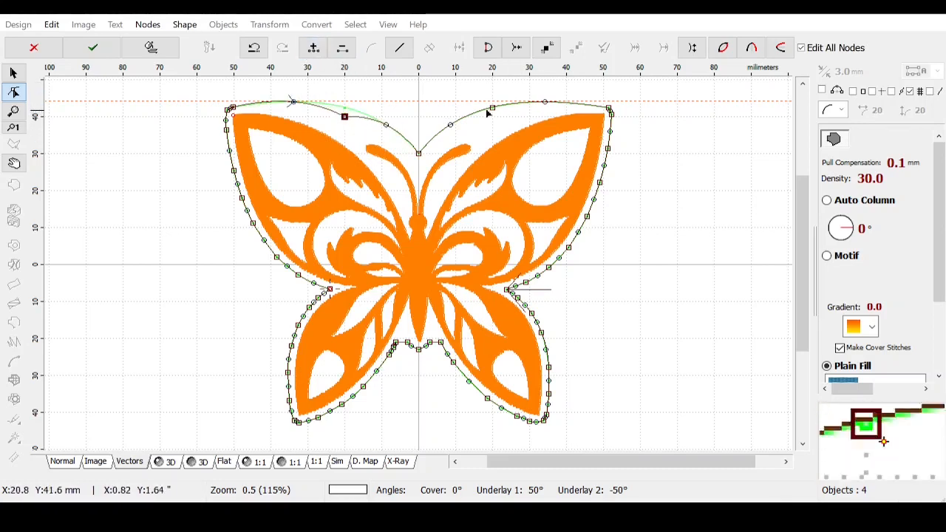
pyautogui.moveTo(492, 109); pyautogui.dragTo(493, 117)
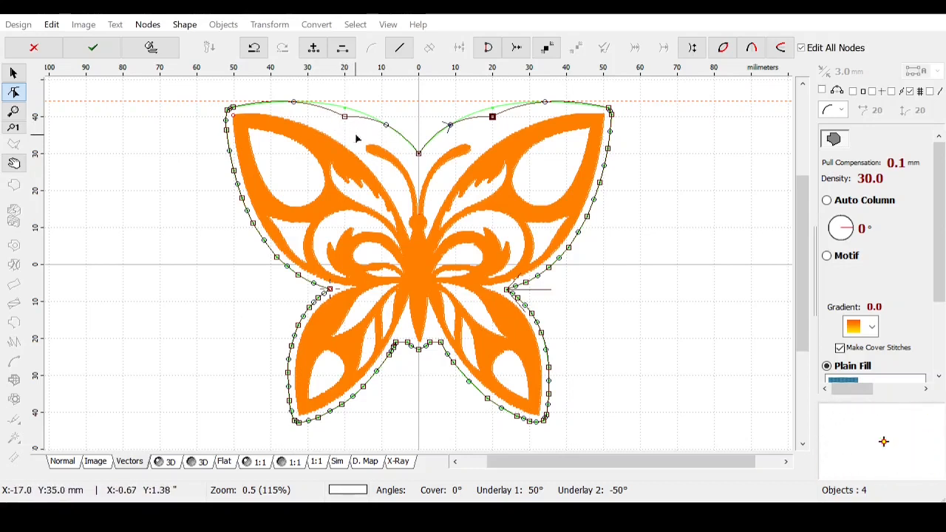
# Step: Zoom in on the green outline's curve between the upper centre notch and the node at X 20
pyautogui.click(13, 111)
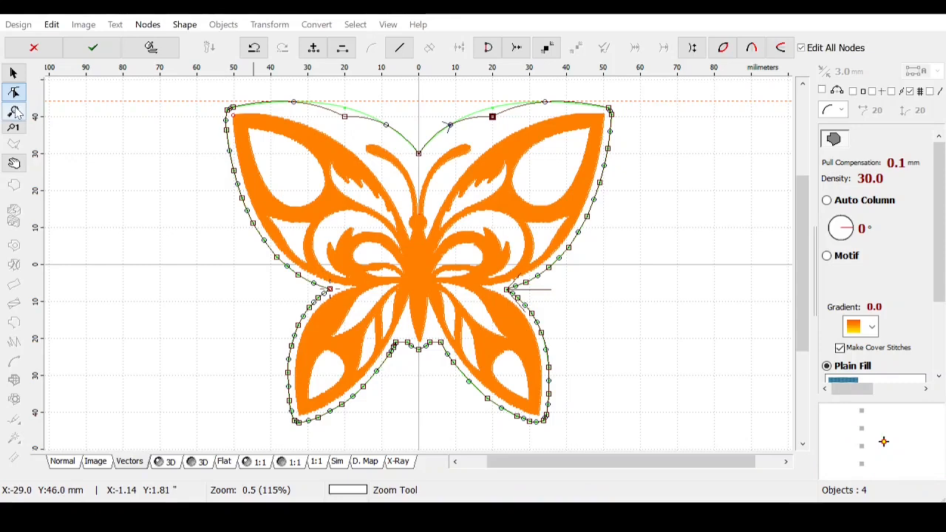
pyautogui.click(422, 148)
pyautogui.click(423, 97)
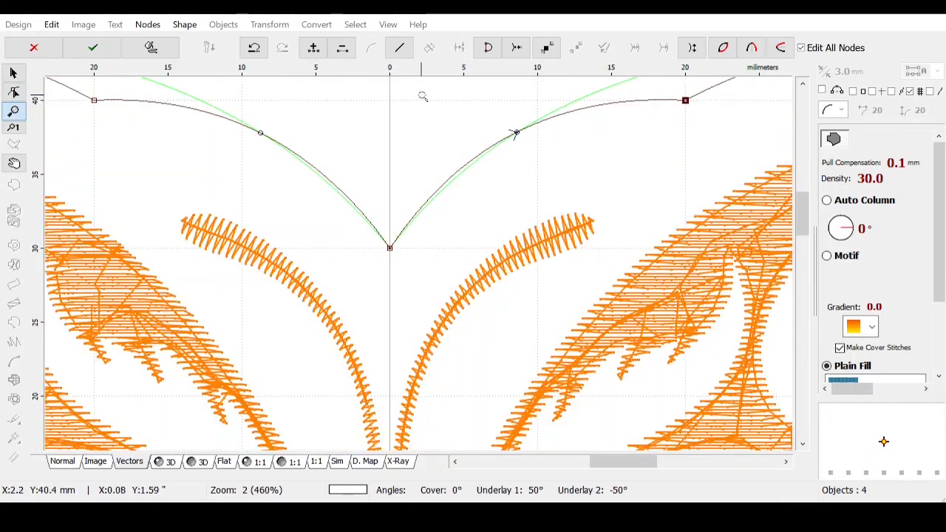
pyautogui.click(443, 127)
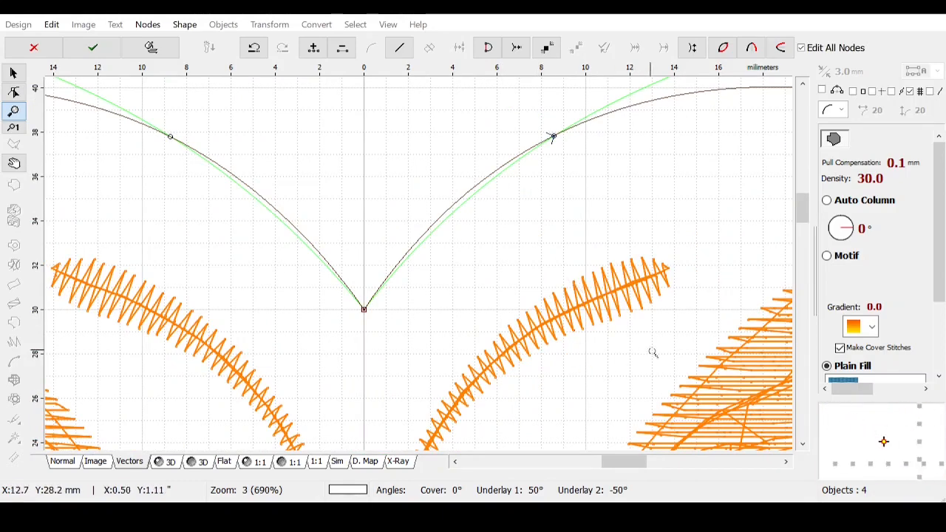
pyautogui.moveTo(628, 463)
pyautogui.mouseDown()
pyautogui.moveTo(643, 467)
pyautogui.moveTo(634, 463)
pyautogui.mouseUp()
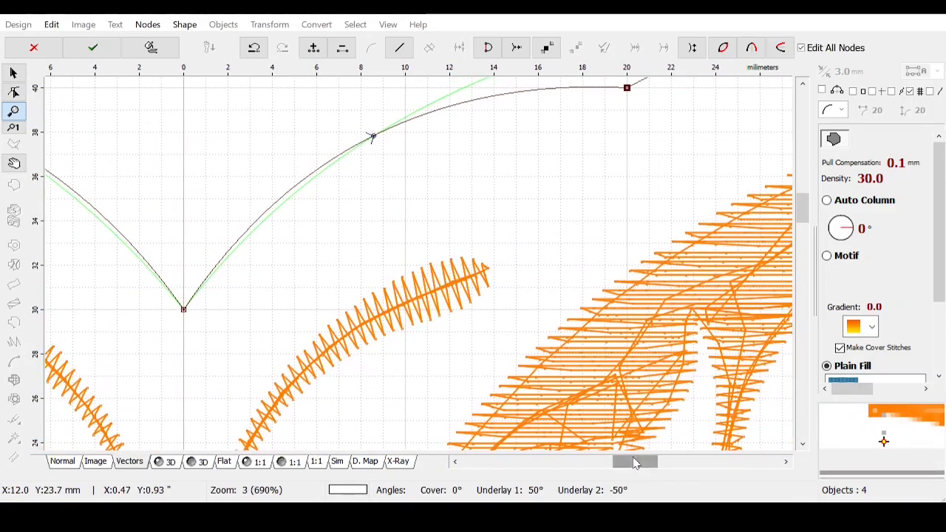
# Step: Move the corner nodes on both wings' upper edges to about 16 mm from the centre line at 39 mm height and apply the edit
pyautogui.click(14, 92)
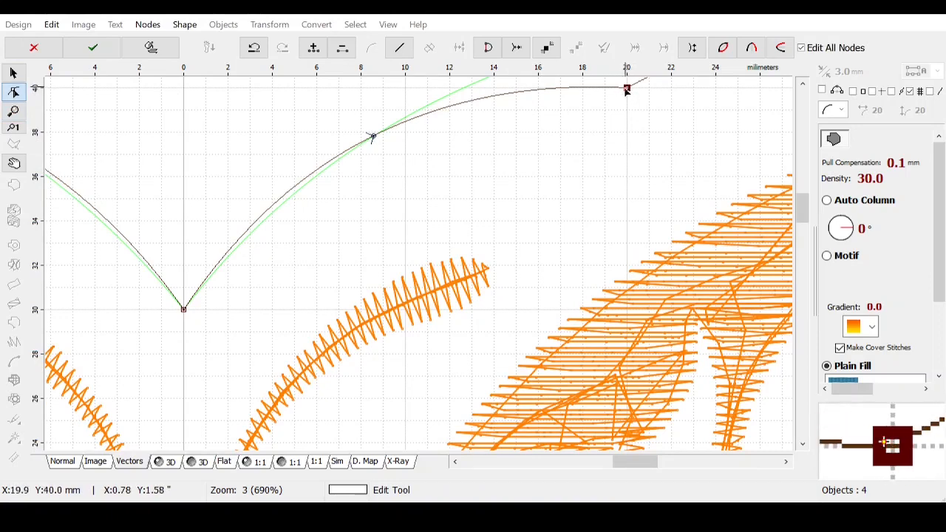
pyautogui.moveTo(627, 88); pyautogui.dragTo(539, 226)
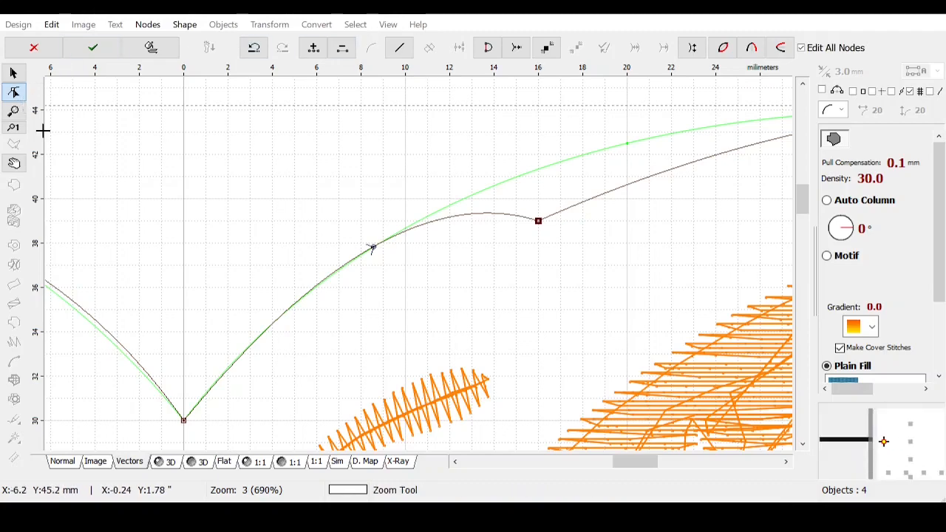
pyautogui.click(15, 111)
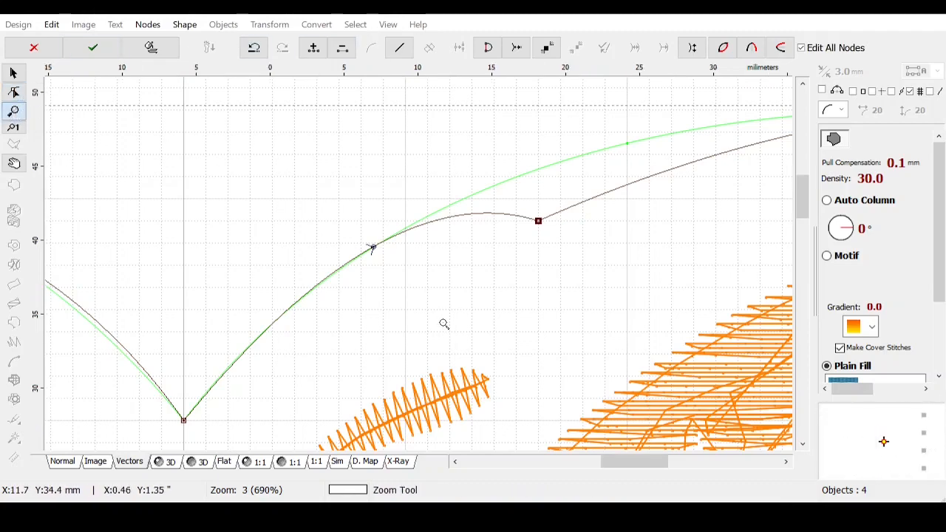
pyautogui.rightClick(444, 326)
pyautogui.rightClick(446, 348)
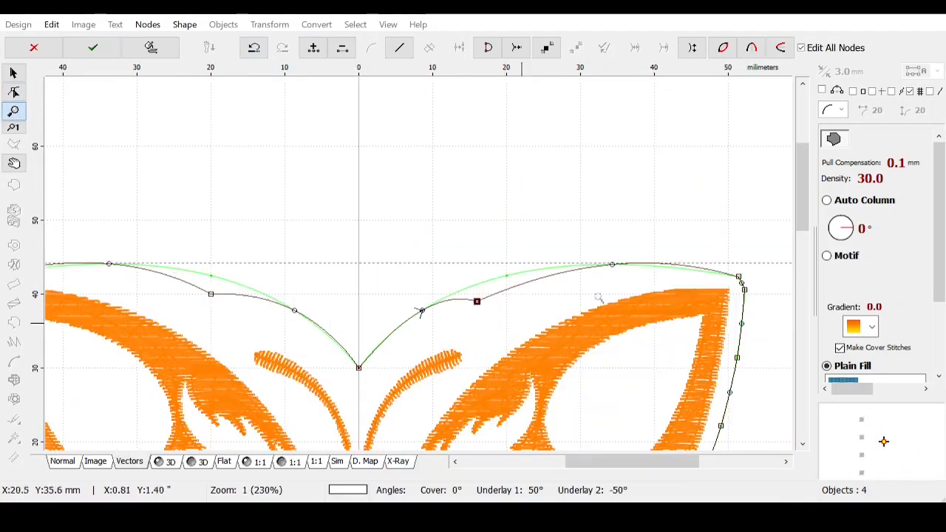
pyautogui.moveTo(809, 209); pyautogui.dragTo(809, 243)
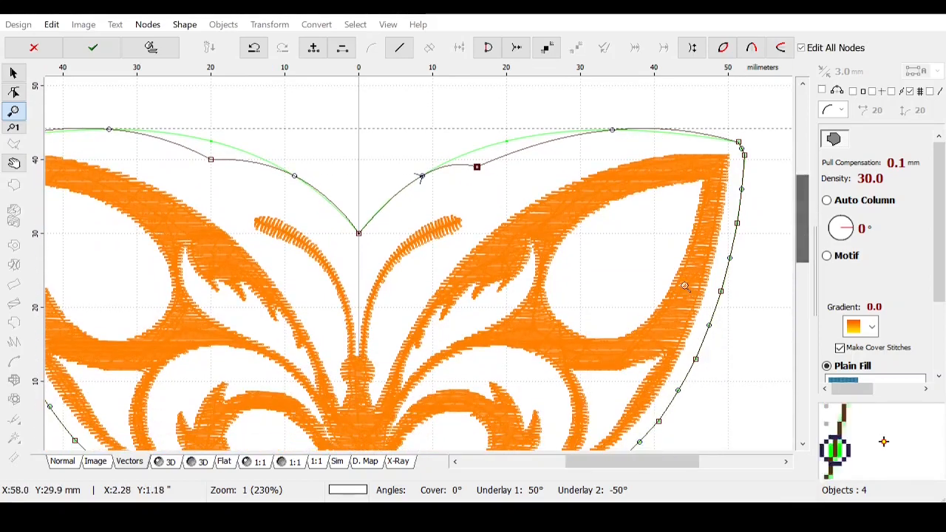
pyautogui.moveTo(613, 461); pyautogui.dragTo(592, 471)
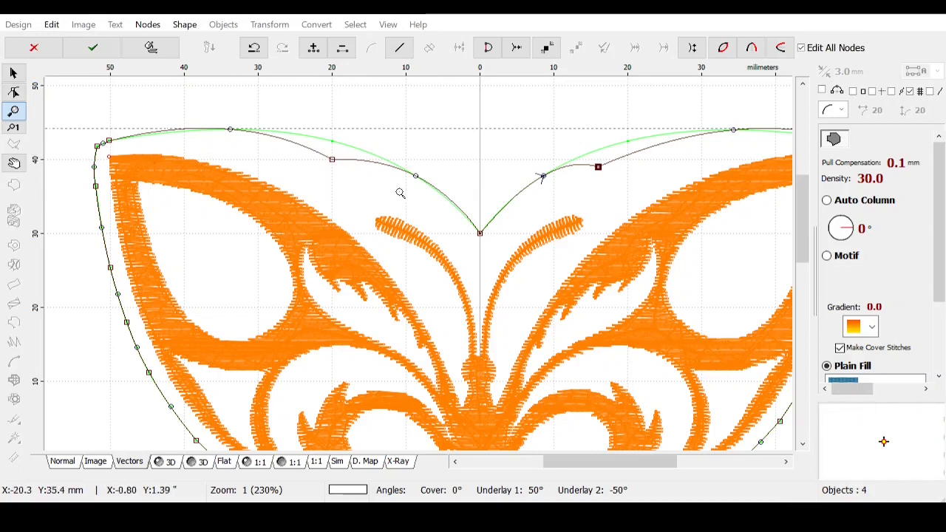
pyautogui.click(374, 186)
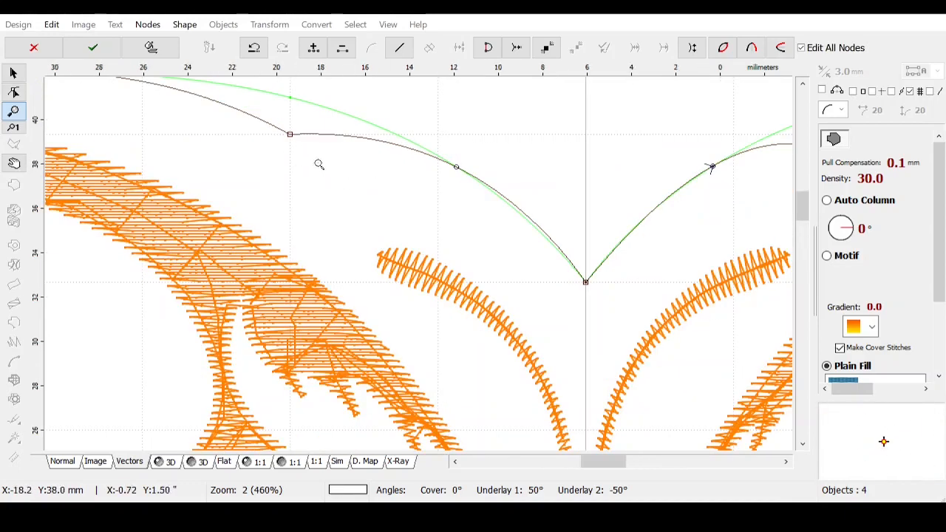
pyautogui.click(318, 165)
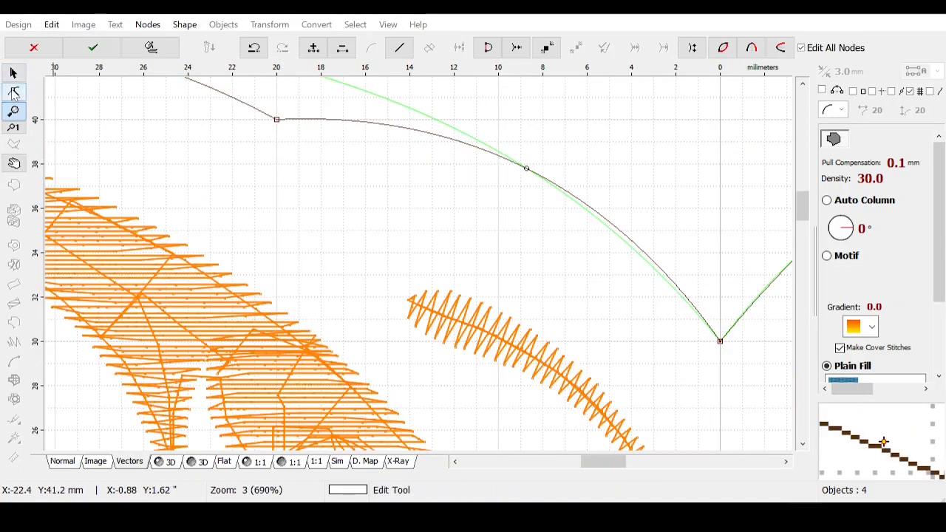
pyautogui.click(13, 93)
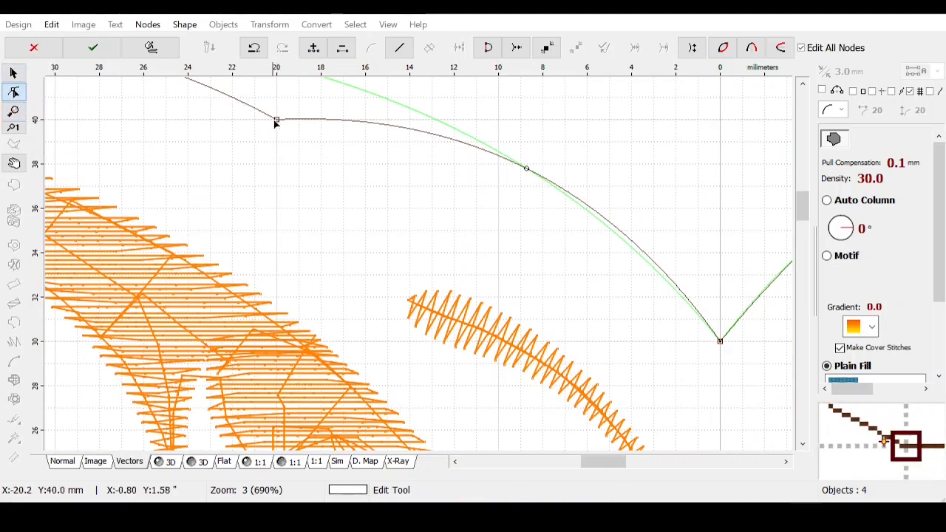
pyautogui.moveTo(275, 121); pyautogui.dragTo(367, 144)
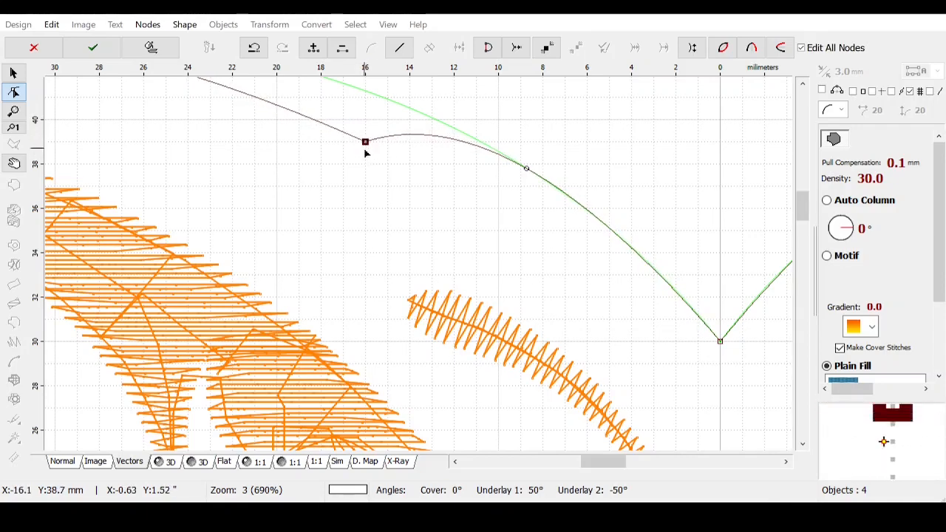
pyautogui.click(89, 51)
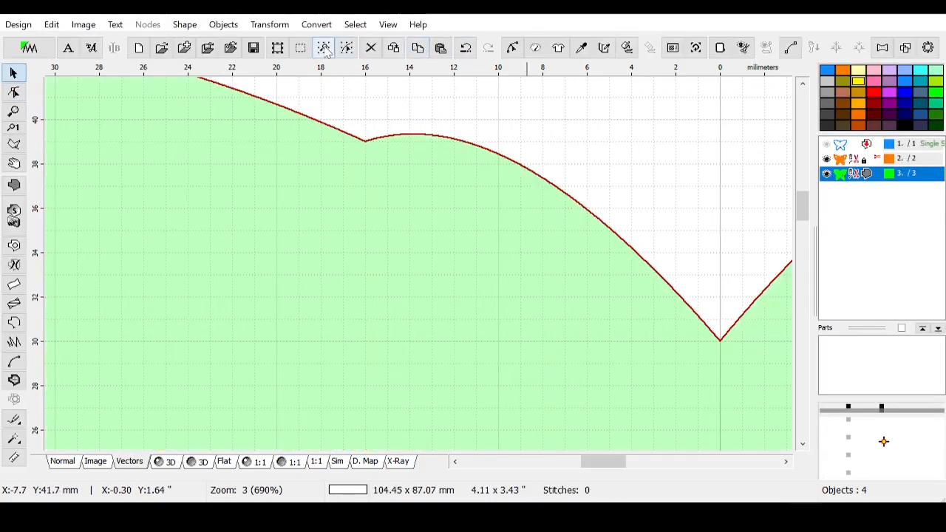
# Step: Generate stitches for the edited green butterfly shape and deselect it
pyautogui.click(323, 48)
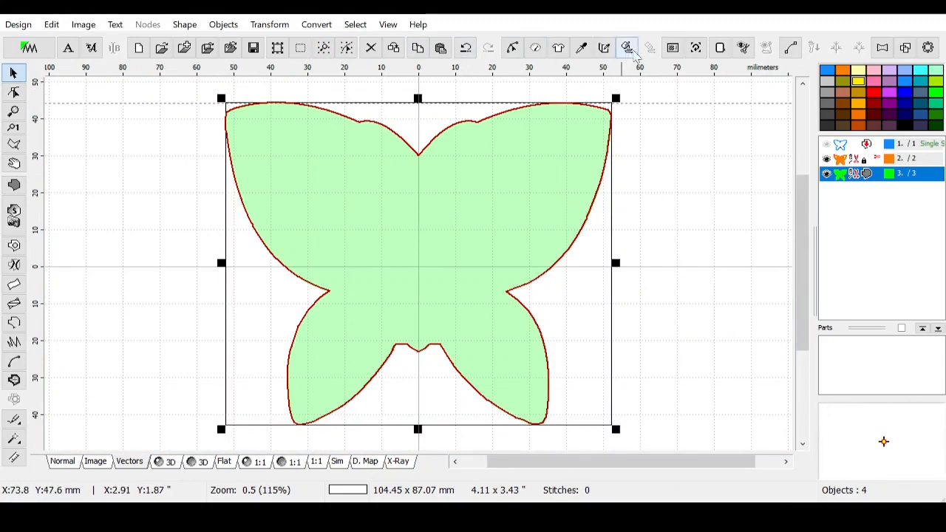
pyautogui.click(627, 48)
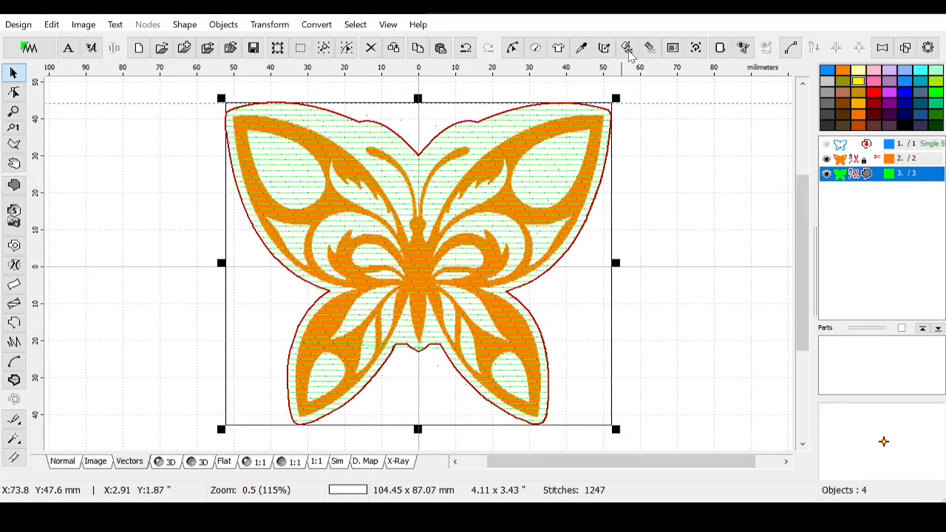
pyautogui.click(748, 217)
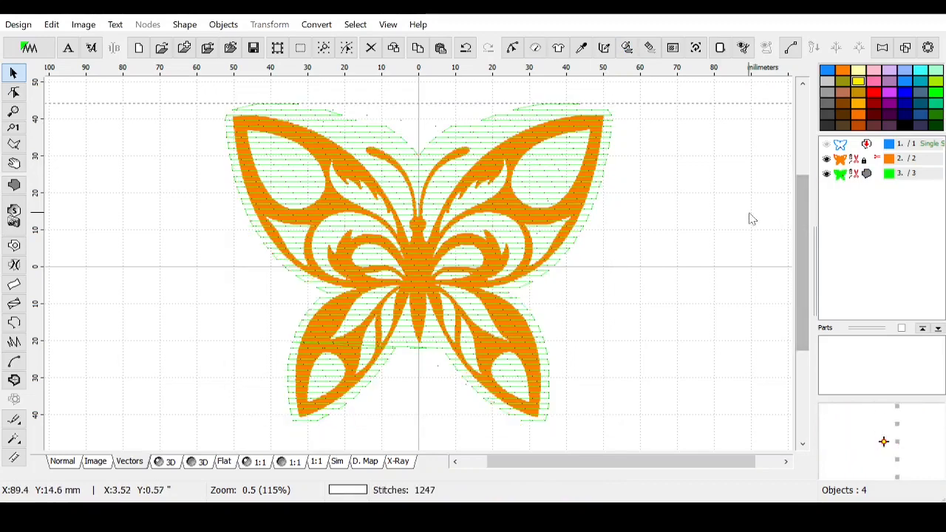
# Step: Hide the orange butterfly and examine the green fill's stitch lines around the lower centre notch
pyautogui.click(827, 159)
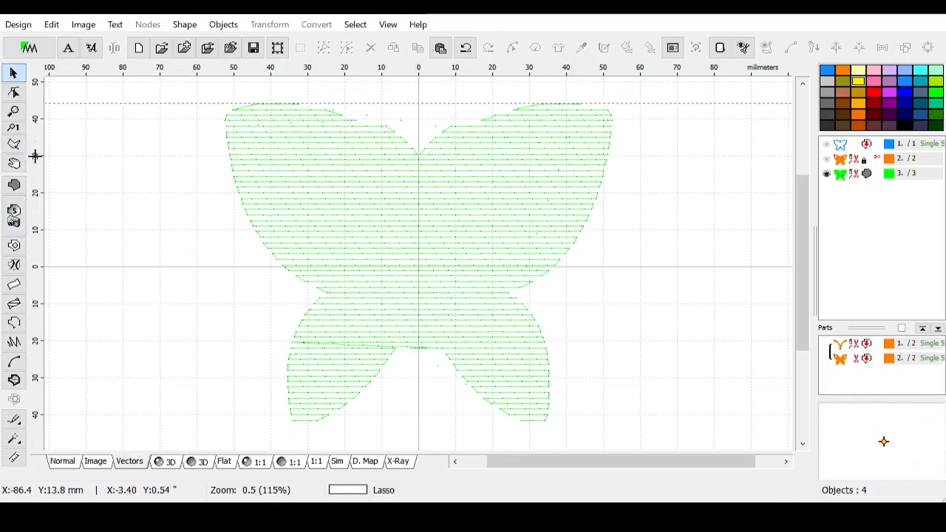
pyautogui.click(13, 110)
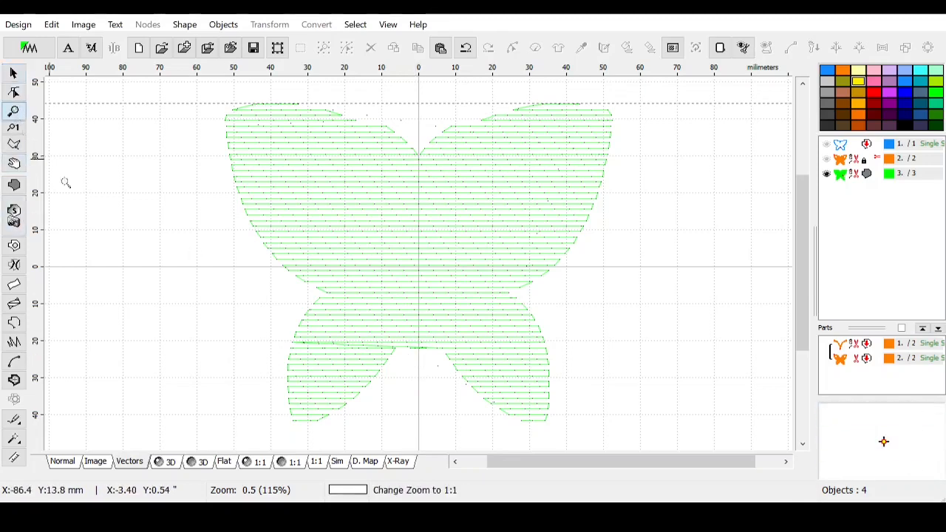
pyautogui.click(417, 366)
pyautogui.doubleClick(421, 364)
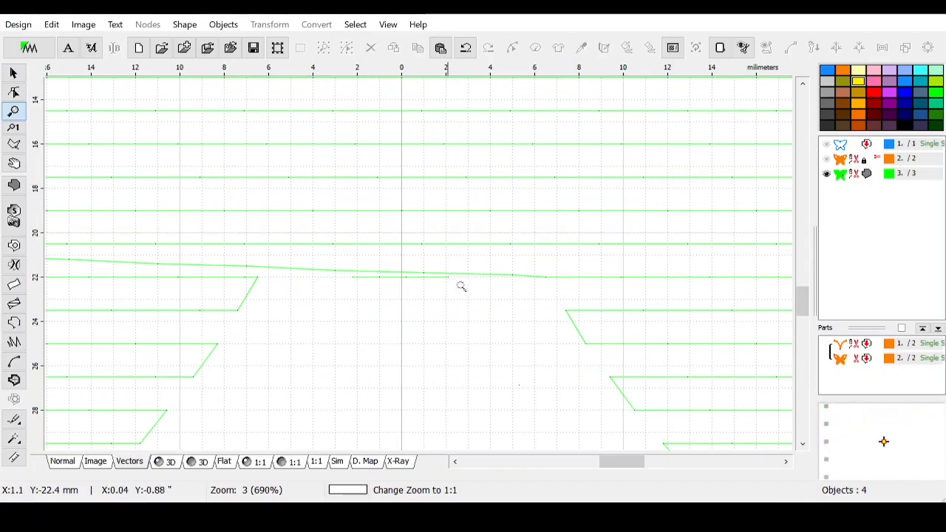
pyautogui.click(872, 176)
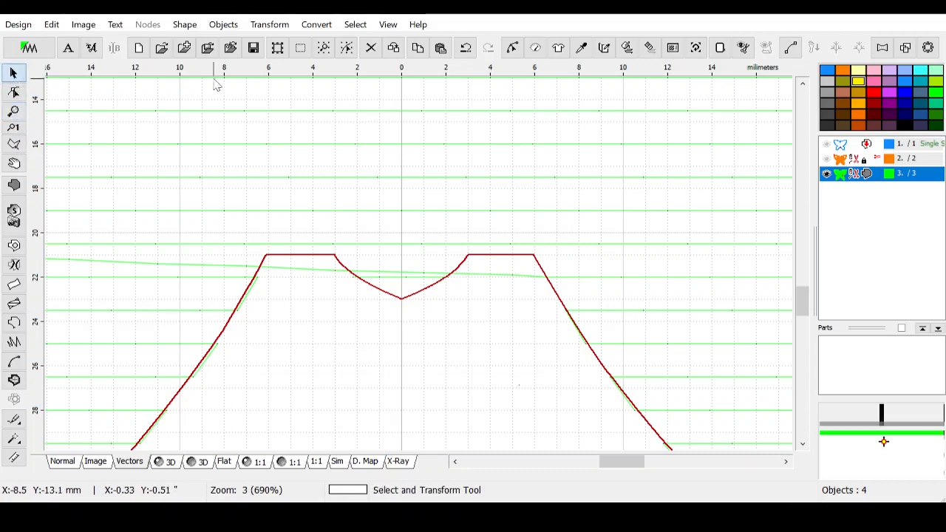
pyautogui.click(325, 49)
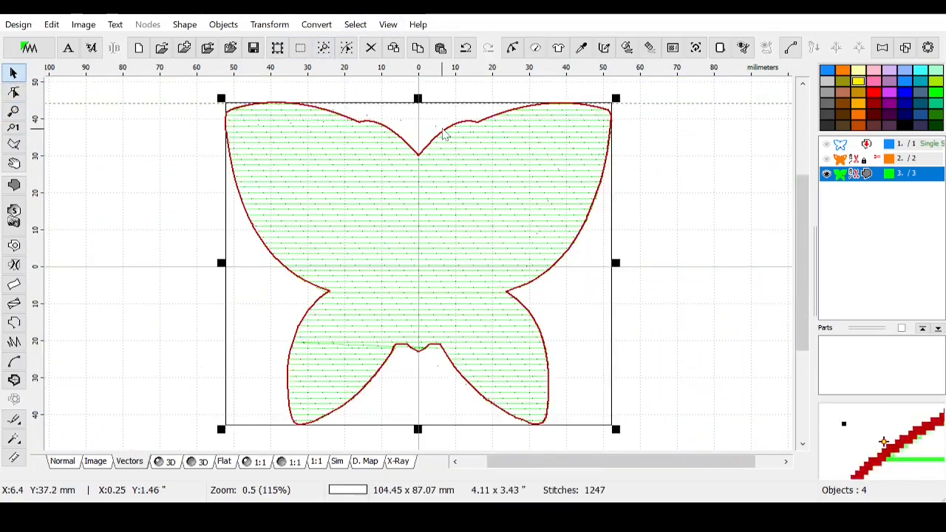
# Step: Undo hiding the orange butterfly and the latest outline edit of the green butterfly
pyautogui.click(466, 49)
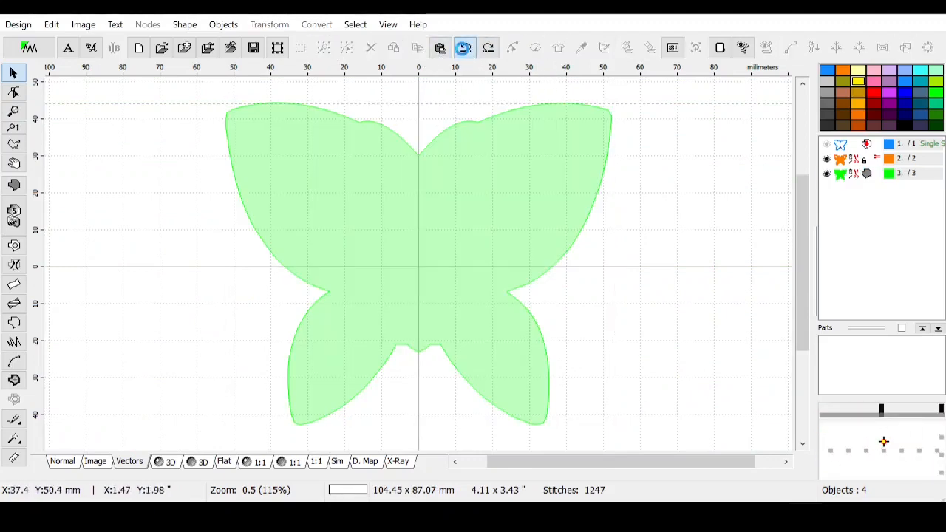
pyautogui.click(465, 53)
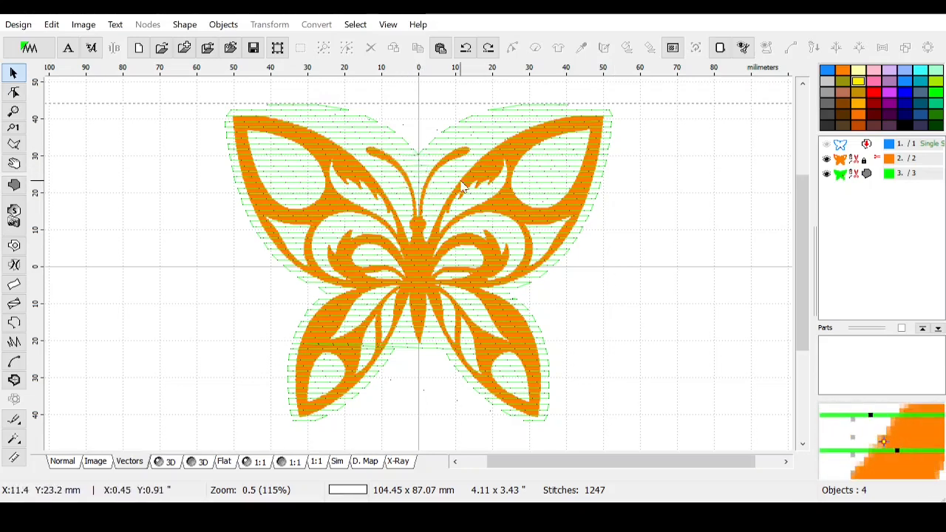
# Step: Lower the green butterfly's upper centre node to about 25.5 mm and the nodes 20 mm either side to about 40 mm, and regenerate its stitches
pyautogui.click(855, 177)
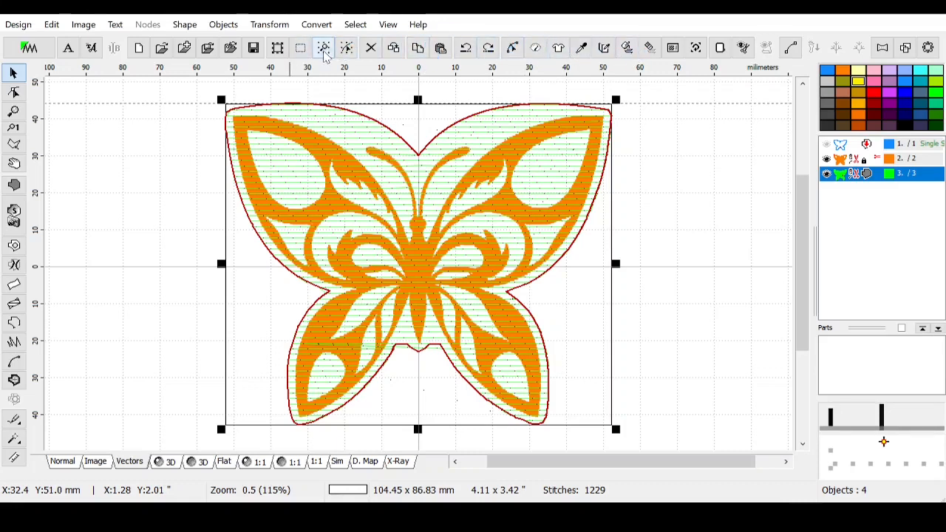
pyautogui.click(513, 49)
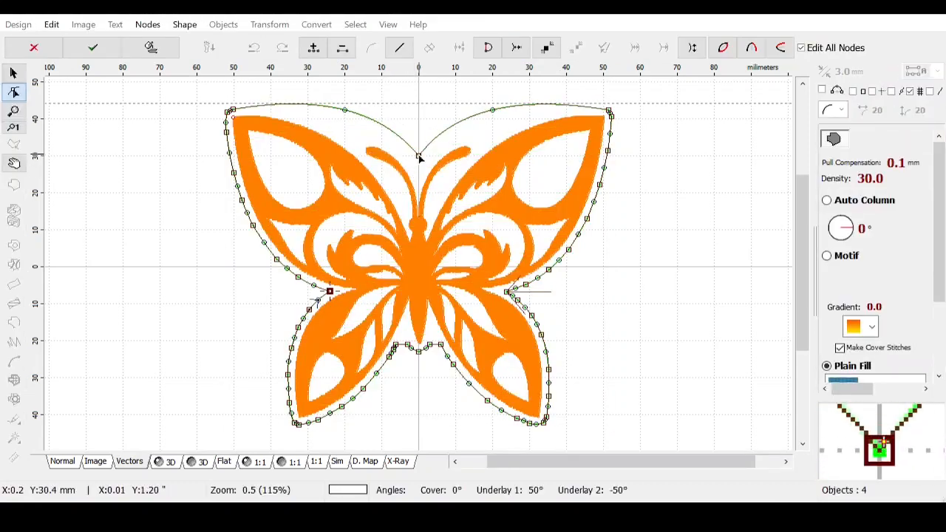
pyautogui.moveTo(418, 157); pyautogui.dragTo(417, 170)
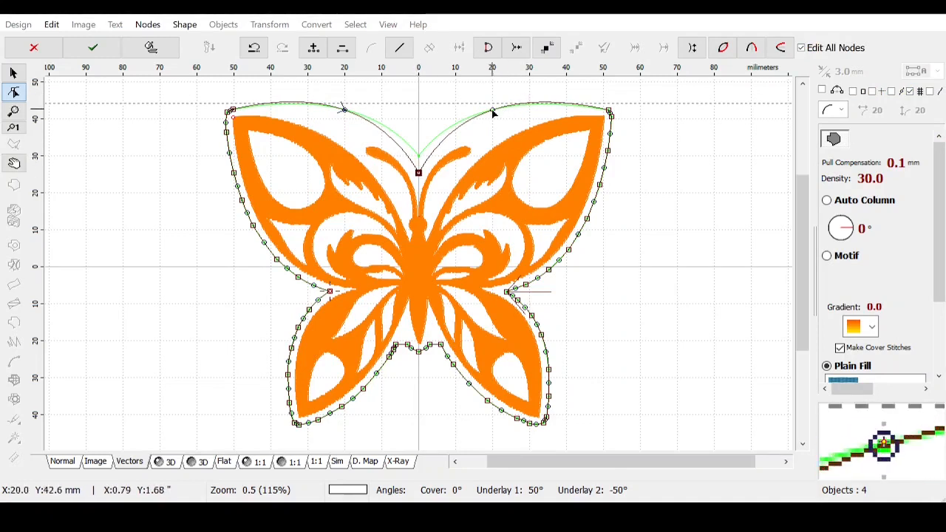
pyautogui.moveTo(492, 111); pyautogui.dragTo(493, 120)
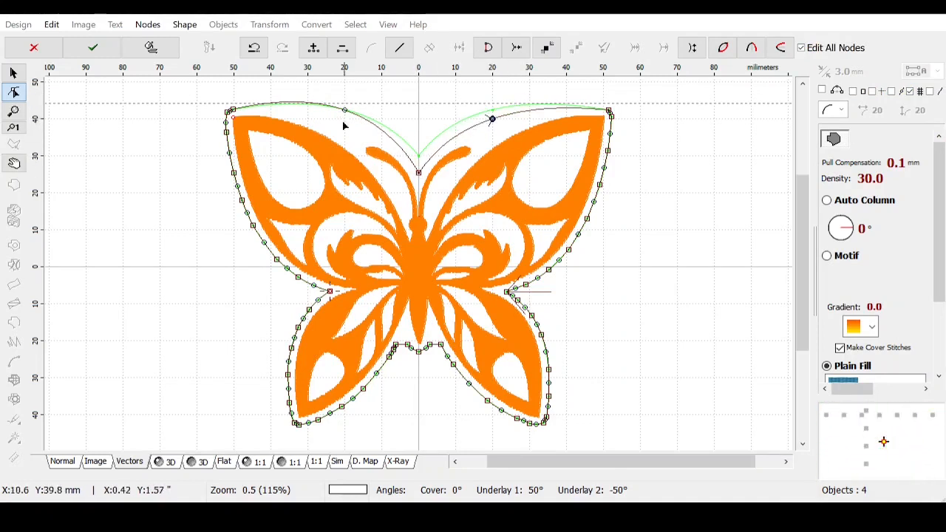
pyautogui.moveTo(344, 111); pyautogui.dragTo(344, 120)
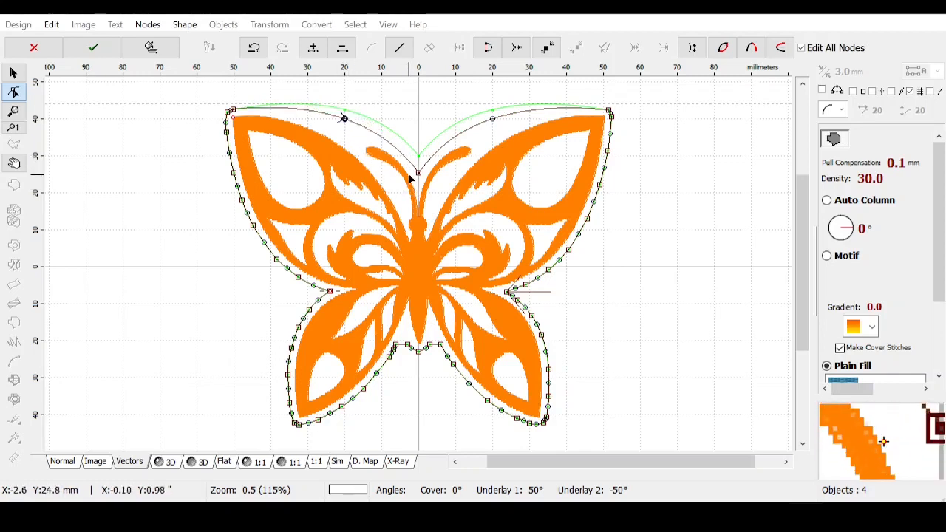
pyautogui.click(92, 48)
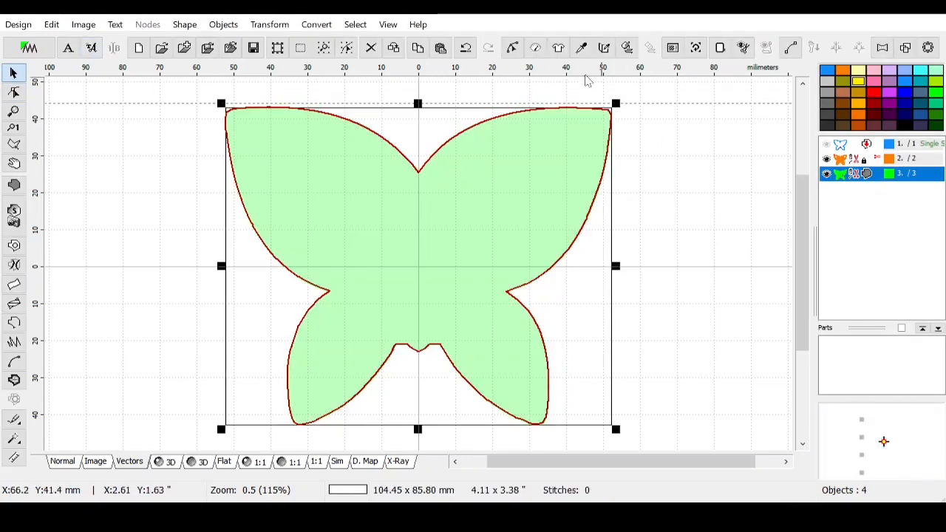
pyautogui.click(627, 47)
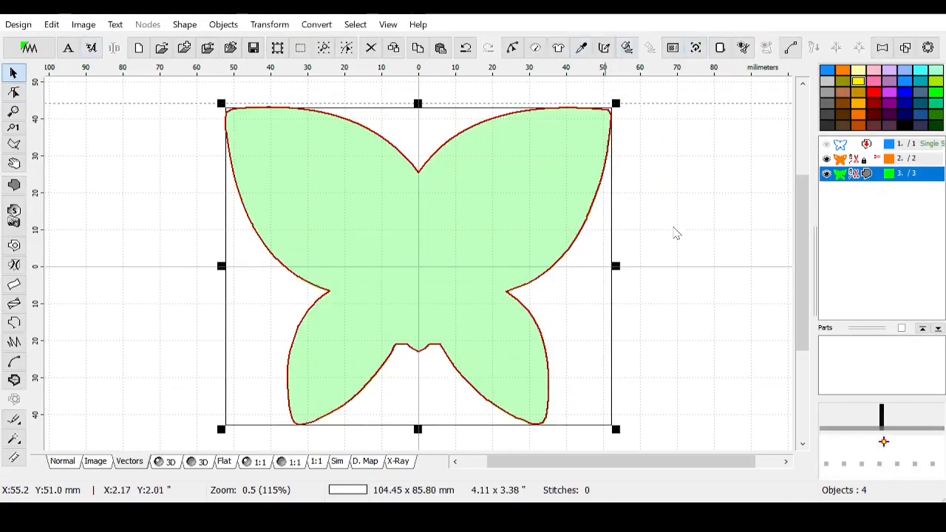
# Step: Examine the green fill's stitches at the lower and upper notches with the orange butterfly hidden, and show and select the orange butterfly again
pyautogui.click(826, 159)
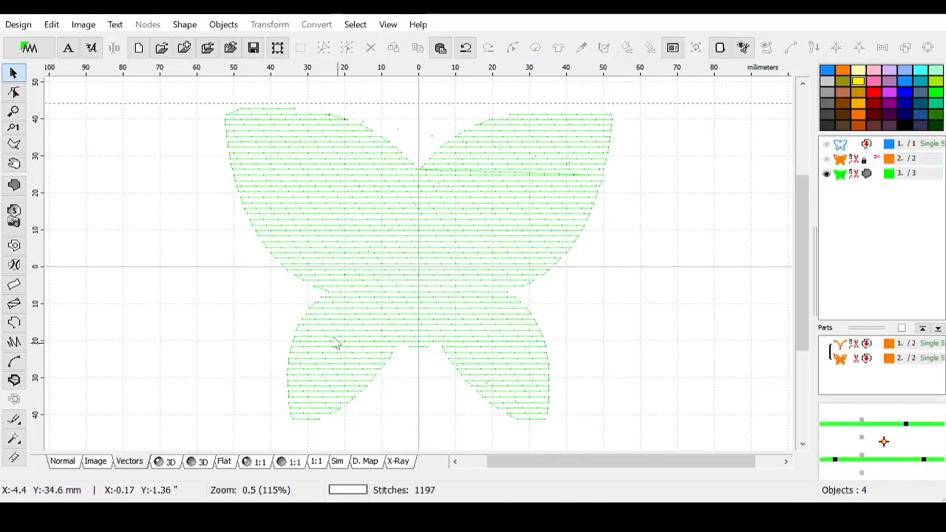
pyautogui.click(13, 111)
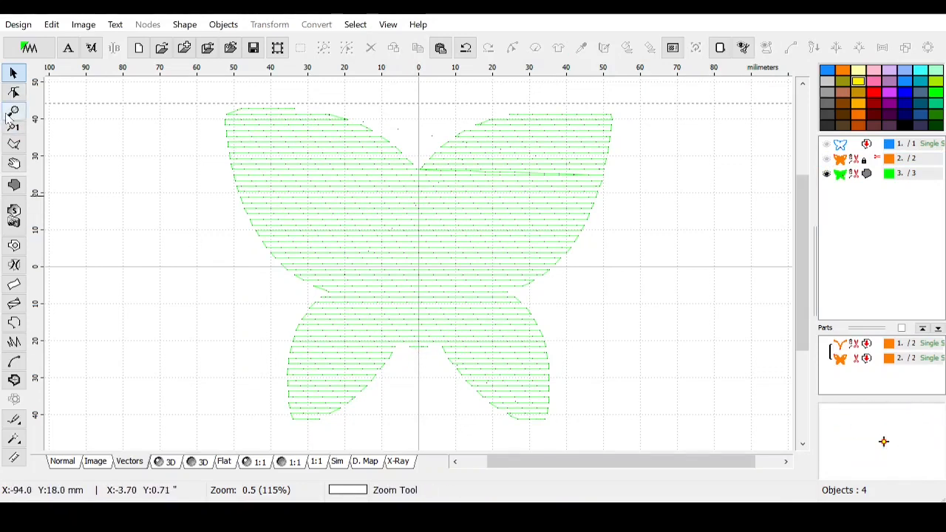
pyautogui.click(423, 359)
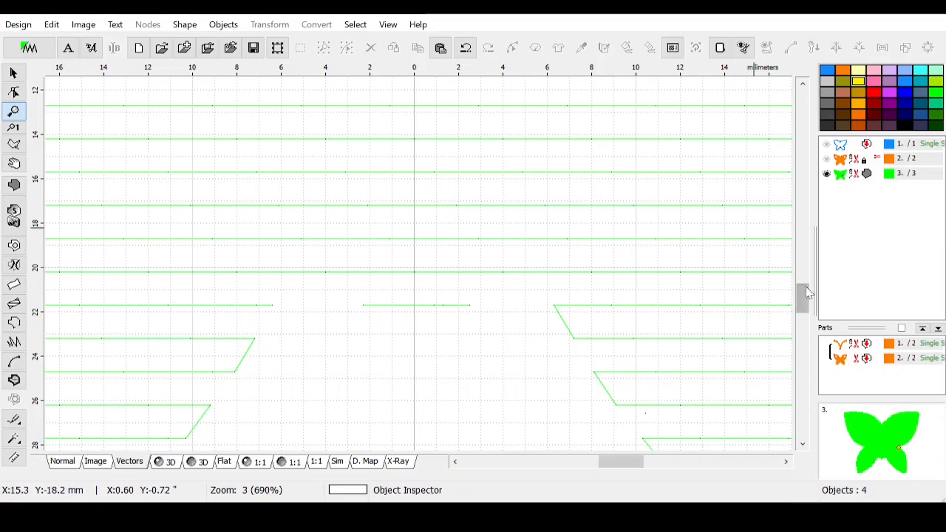
pyautogui.moveTo(804, 304); pyautogui.dragTo(803, 207)
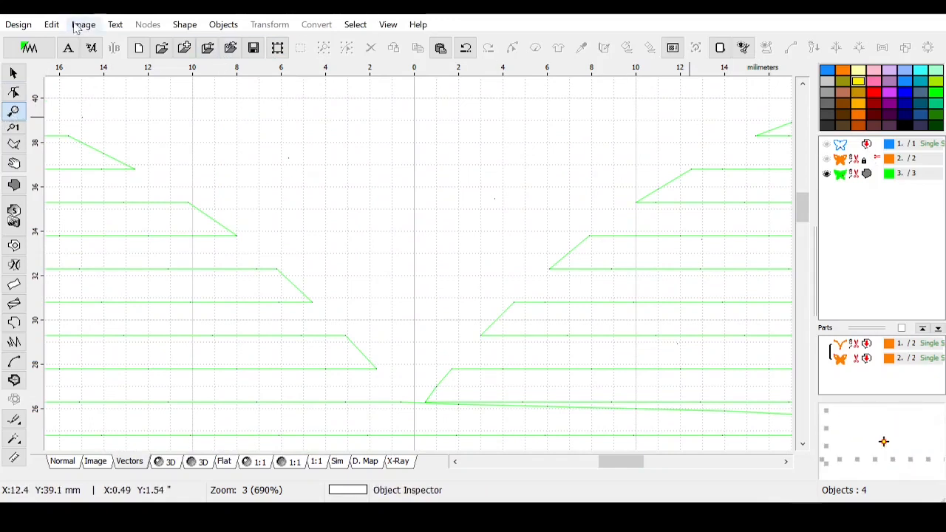
pyautogui.click(19, 77)
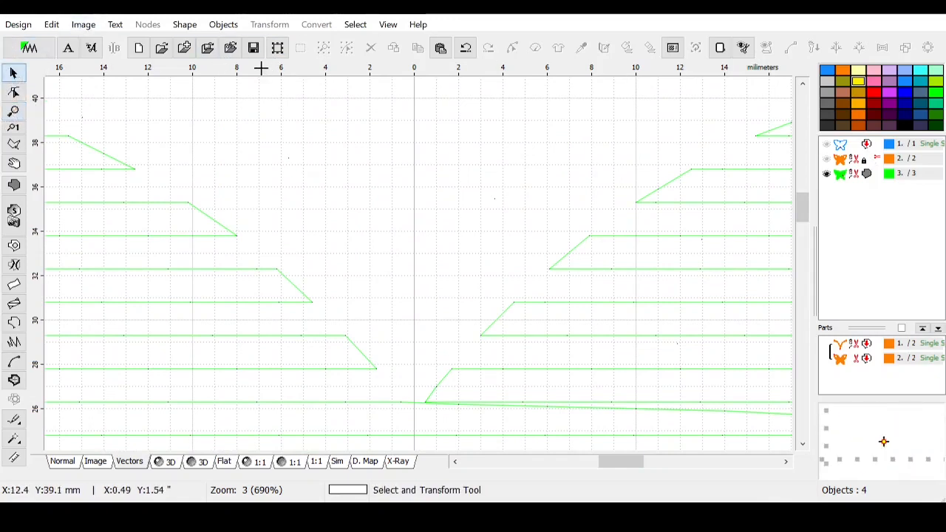
pyautogui.click(871, 176)
pyautogui.click(324, 47)
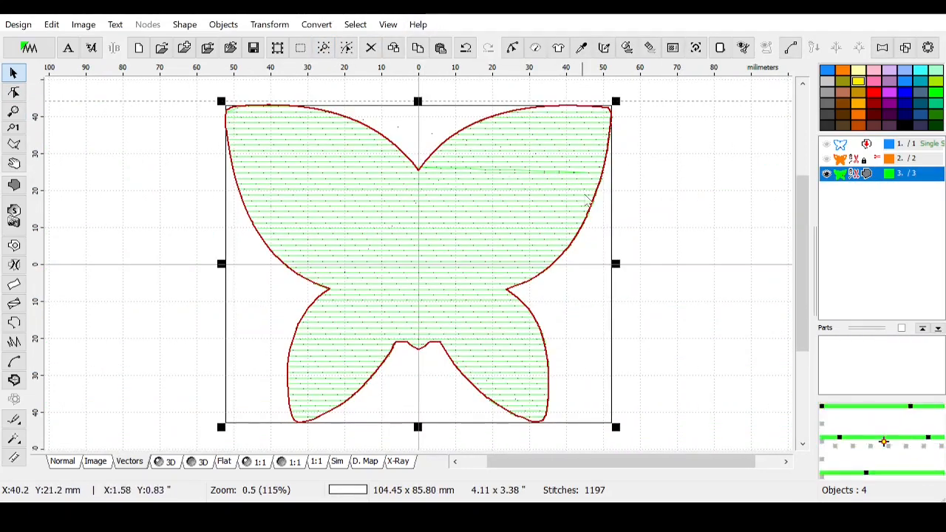
pyautogui.click(839, 159)
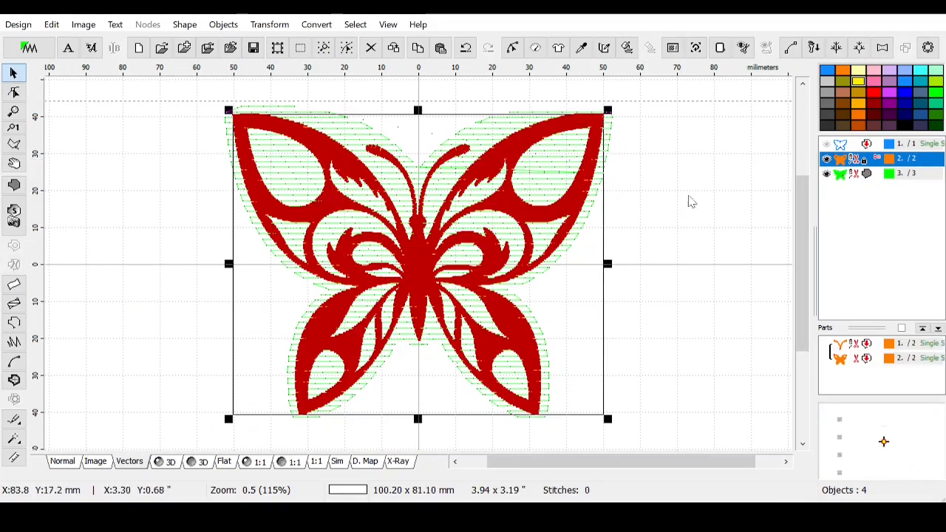
# Step: Switch to the 3D stitch view and move the green butterfly ahead of the orange butterfly in the sewing order
pyautogui.click(167, 466)
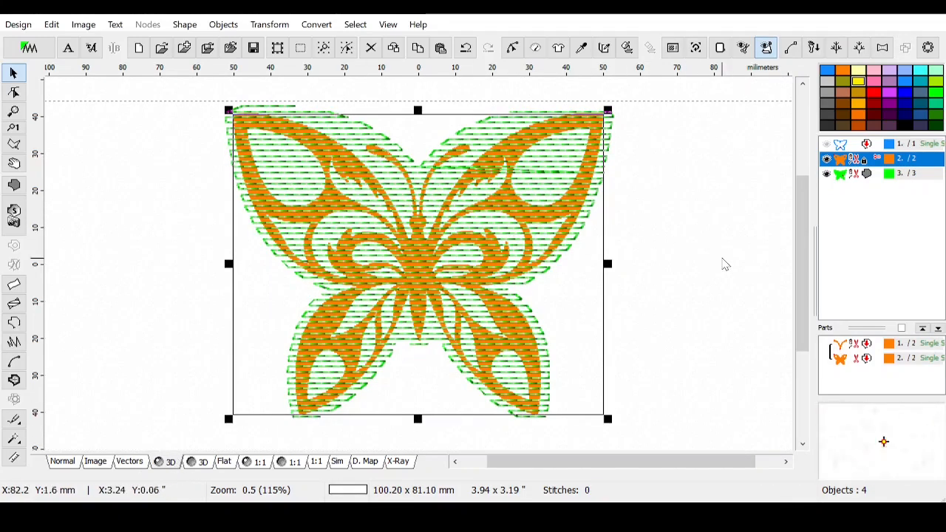
pyautogui.click(871, 174)
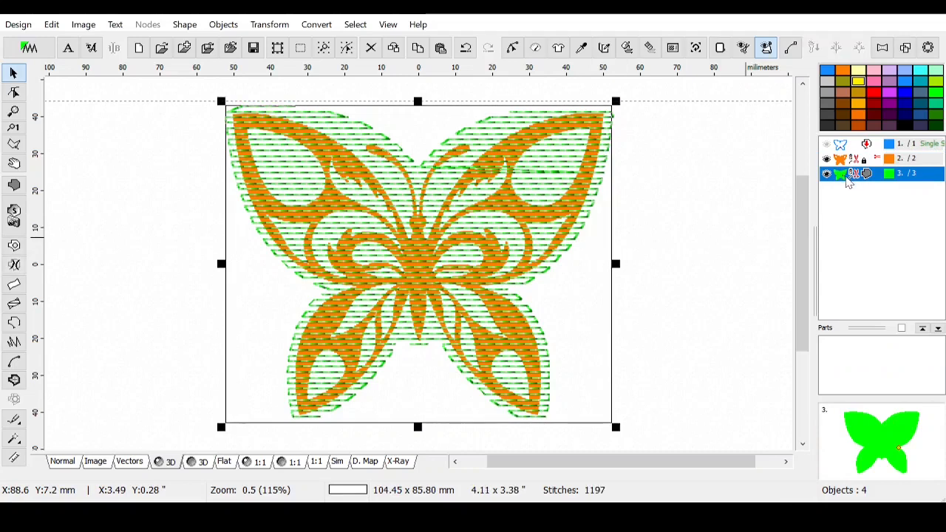
pyautogui.moveTo(842, 161); pyautogui.dragTo(843, 160)
pyautogui.click(851, 169)
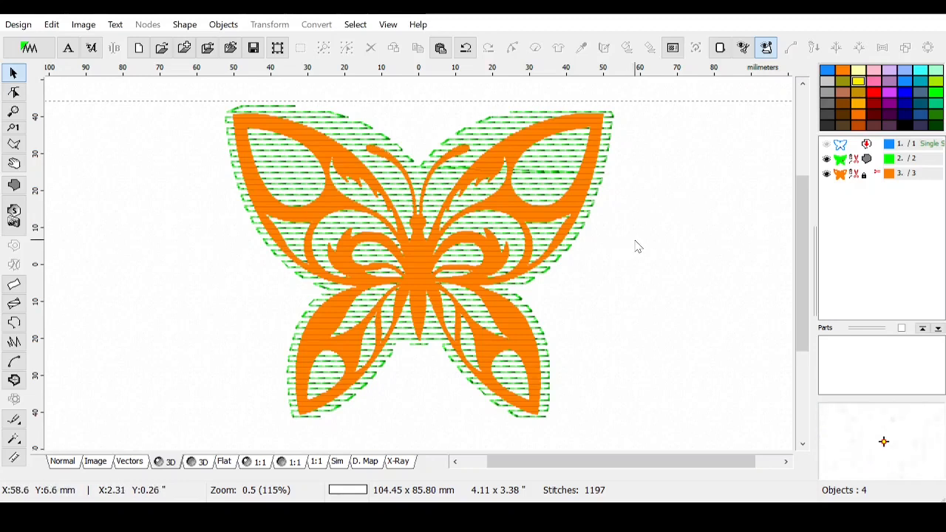
# Step: Hide the orange butterfly and open the green butterfly's outline for node editing
pyautogui.click(852, 160)
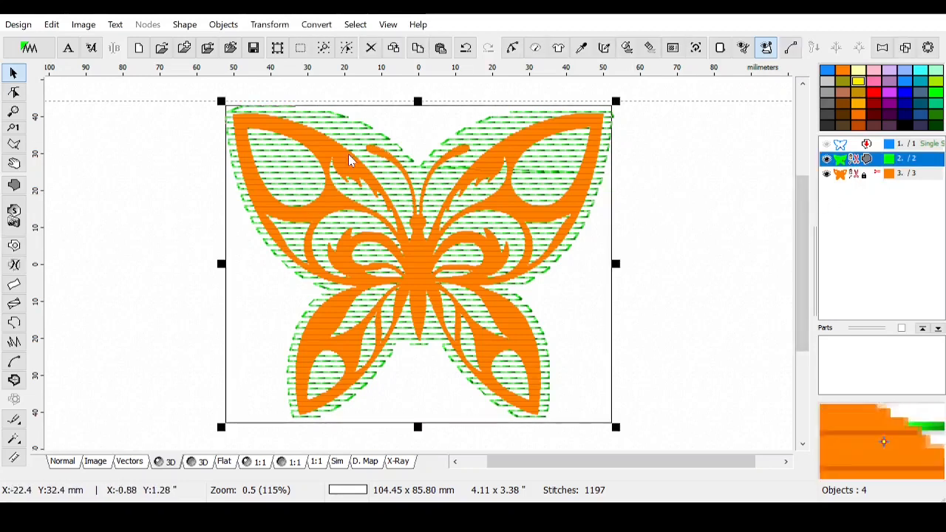
pyautogui.click(828, 176)
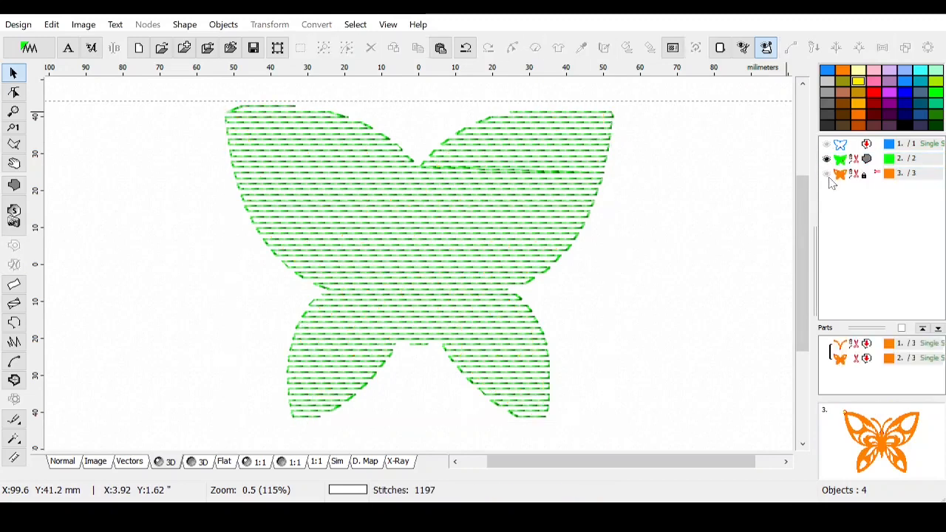
pyautogui.click(853, 159)
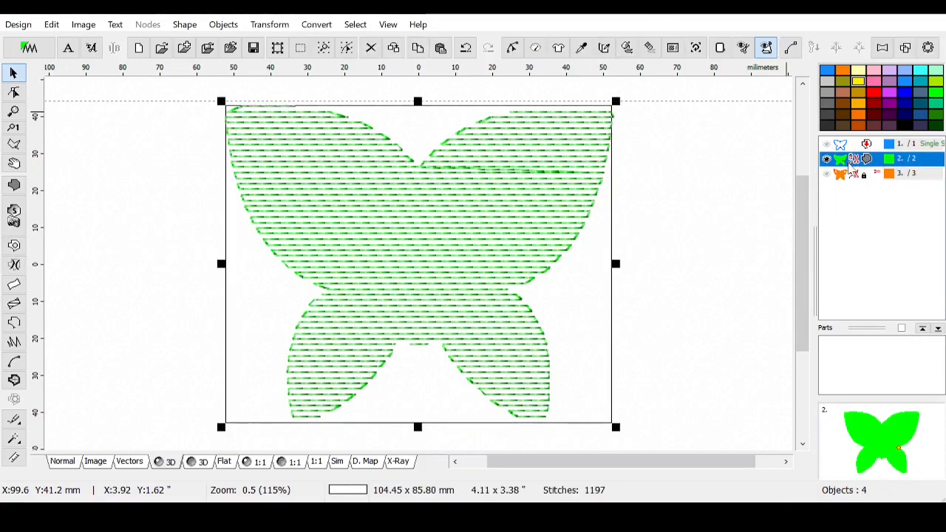
pyautogui.click(513, 47)
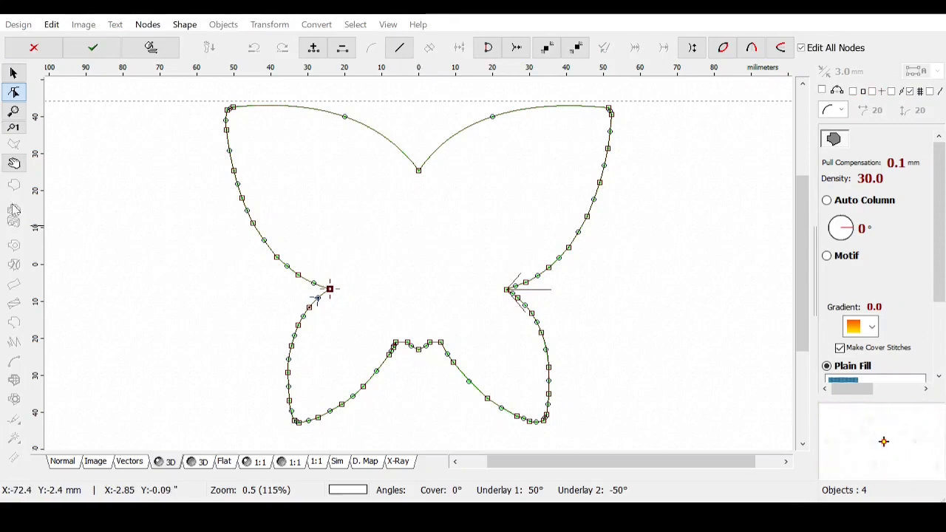
# Step: Insert two nodes on the slope right of the lower centre notch, placing the upper one about 7 mm from centre at the 23 mm level
pyautogui.click(14, 110)
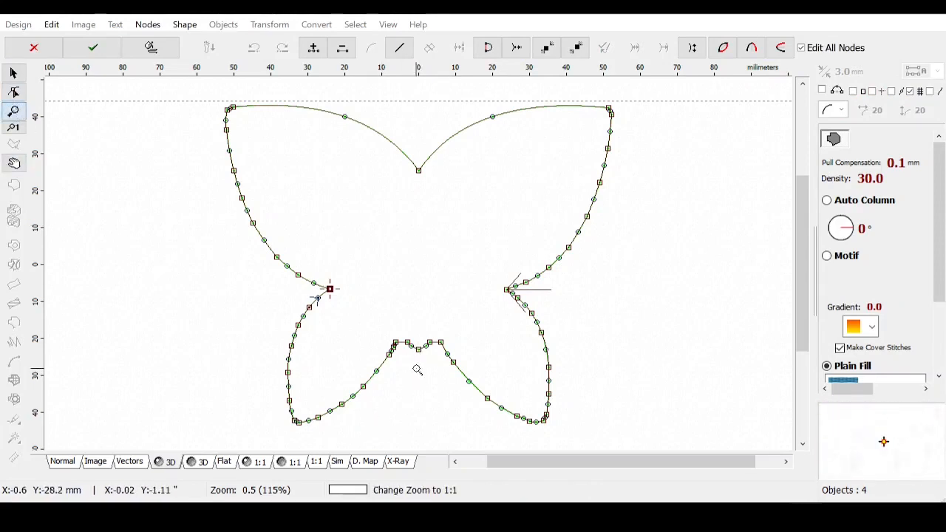
pyautogui.click(419, 370)
pyautogui.click(422, 371)
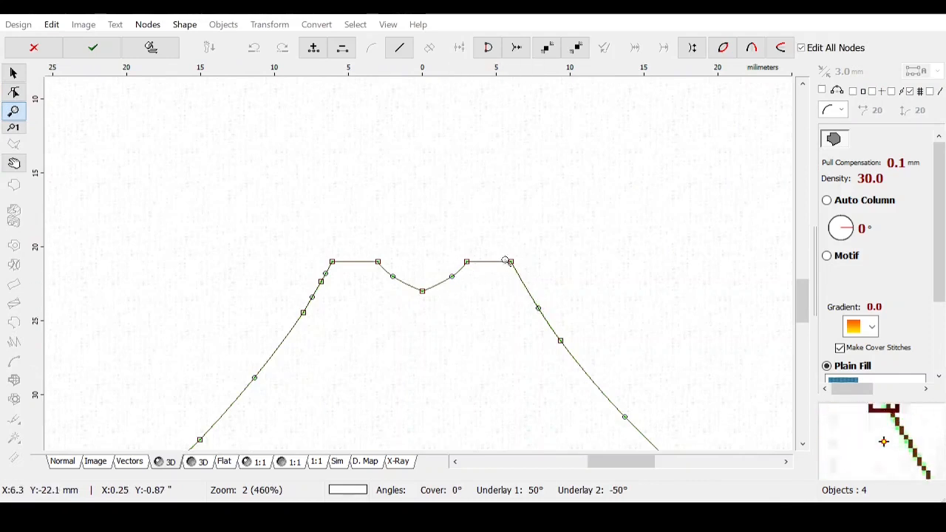
pyautogui.click(133, 462)
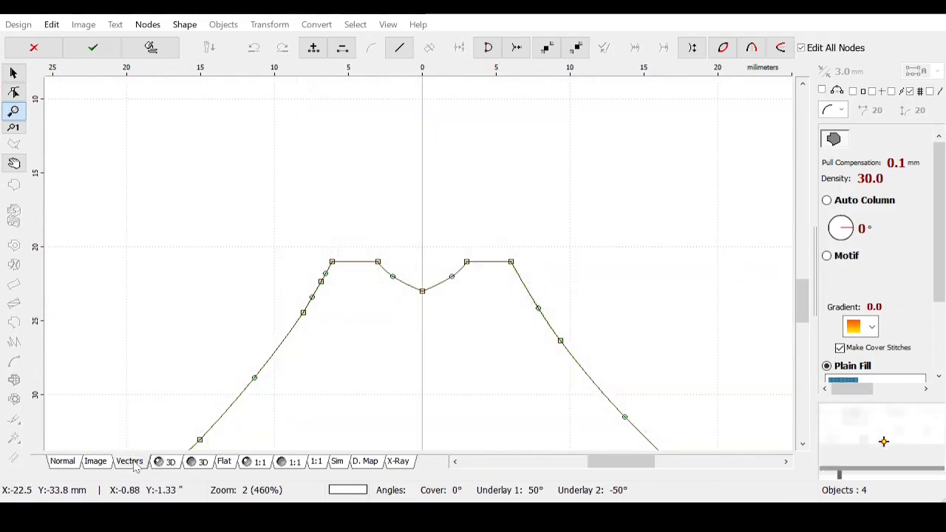
pyautogui.click(472, 331)
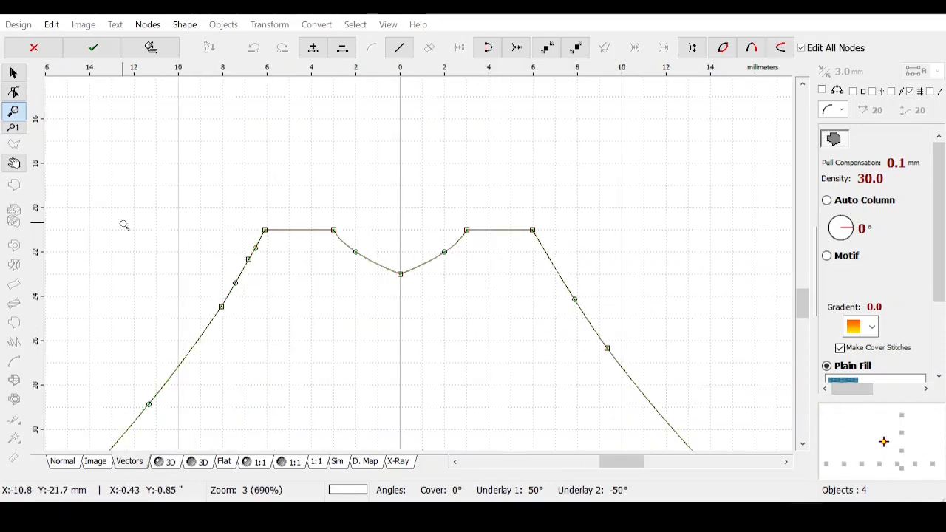
pyautogui.click(15, 92)
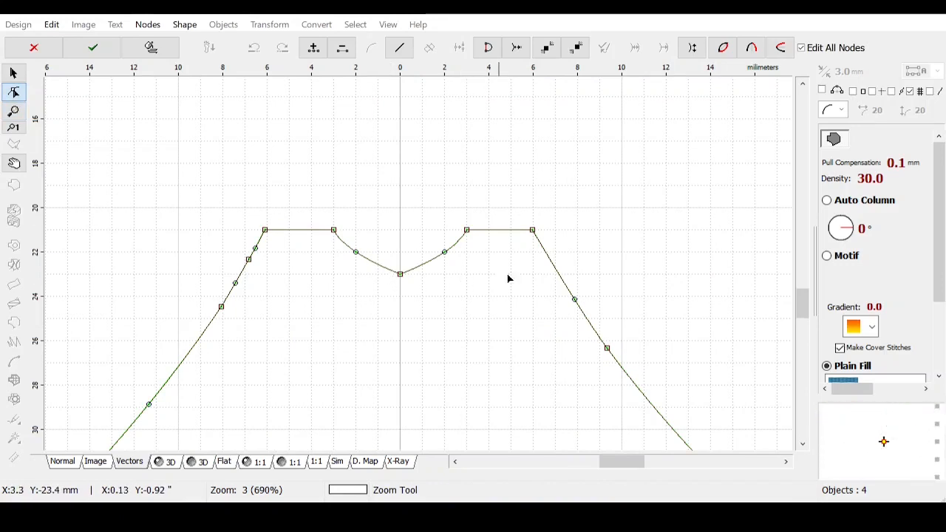
pyautogui.click(533, 231)
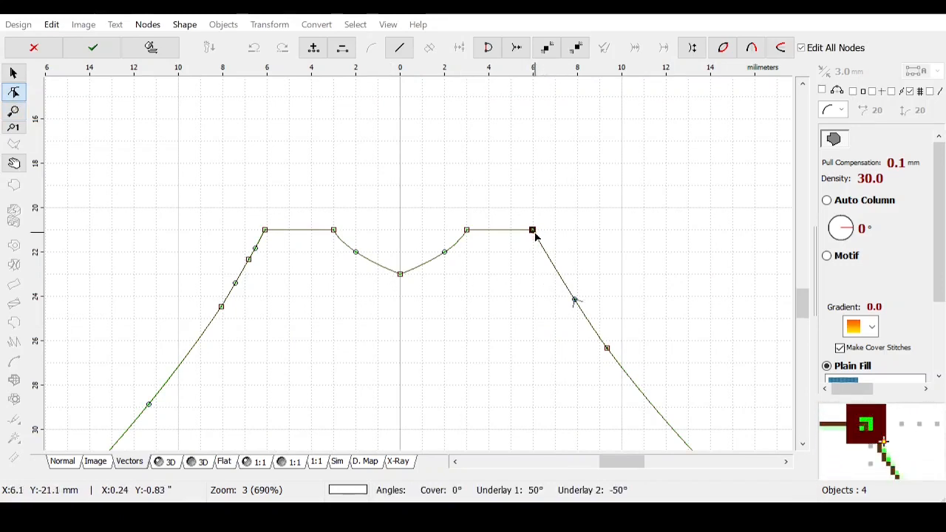
pyautogui.click(313, 48)
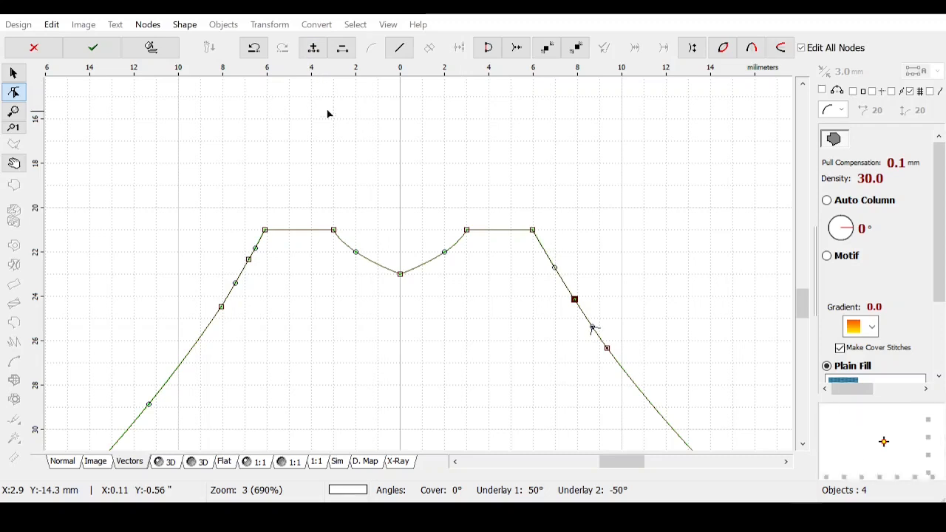
pyautogui.click(555, 269)
pyautogui.click(313, 48)
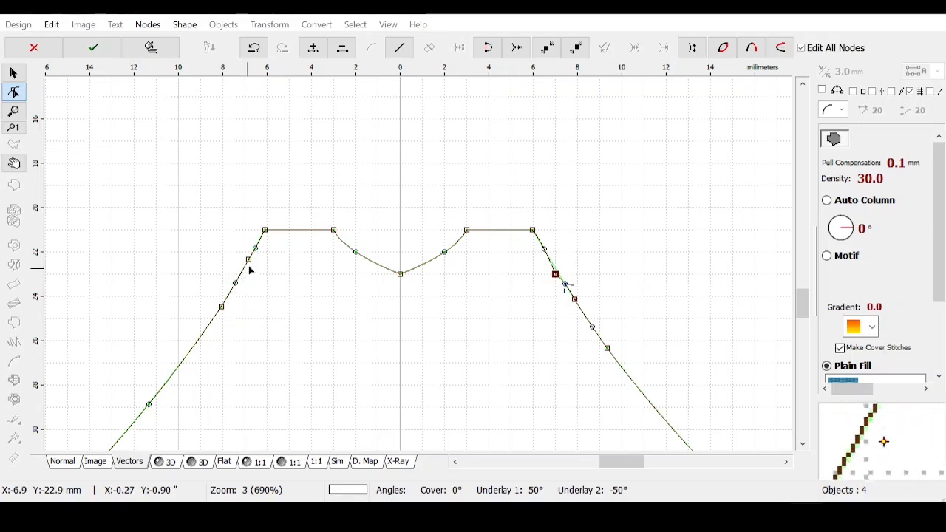
# Step: Insert two nodes on the slope left of the lower centre notch and lower the upper one to the 23 mm level
pyautogui.click(313, 49)
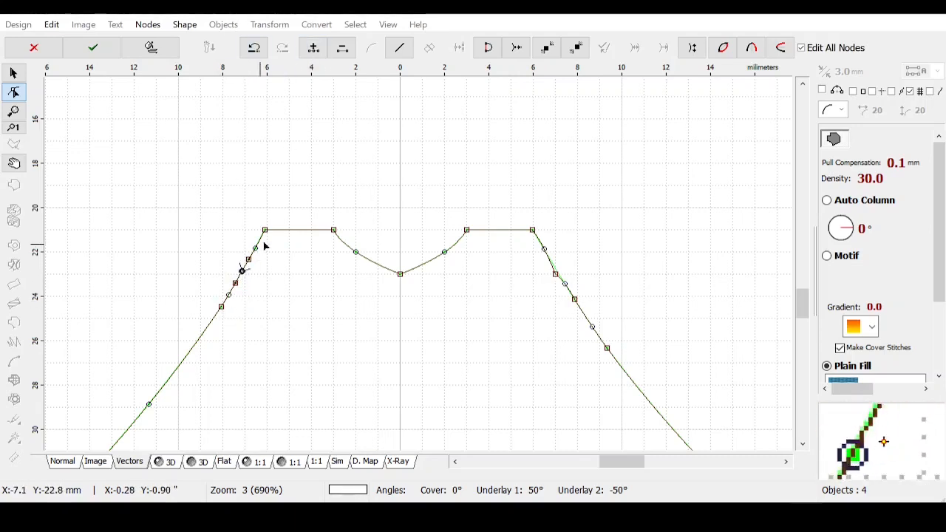
pyautogui.click(313, 49)
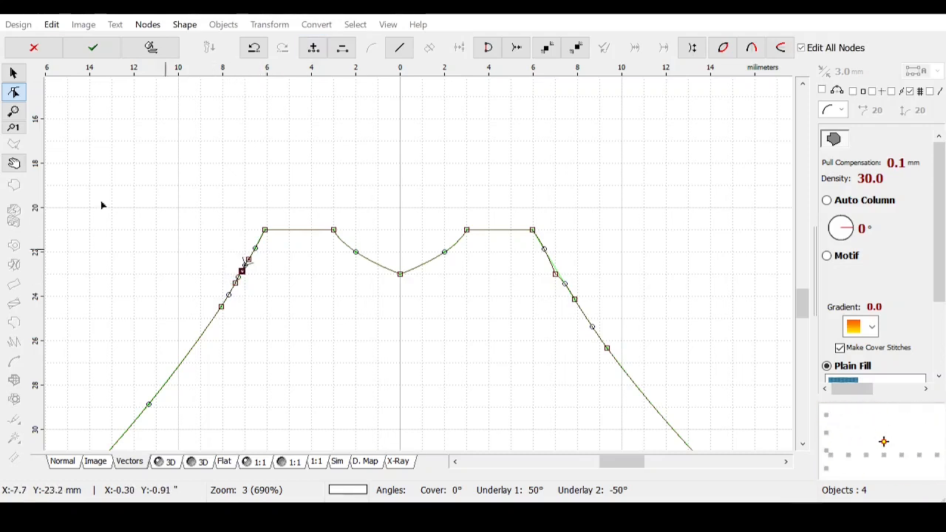
pyautogui.click(13, 111)
pyautogui.click(214, 277)
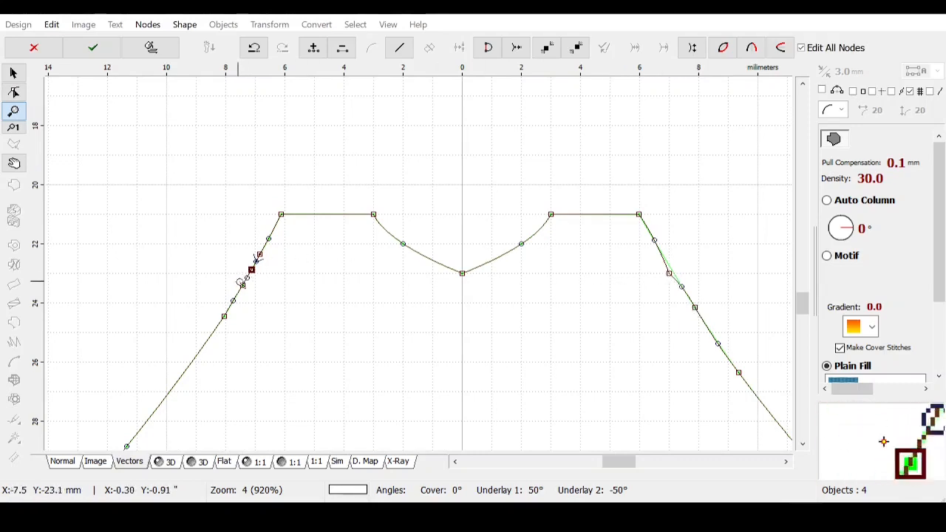
pyautogui.click(14, 92)
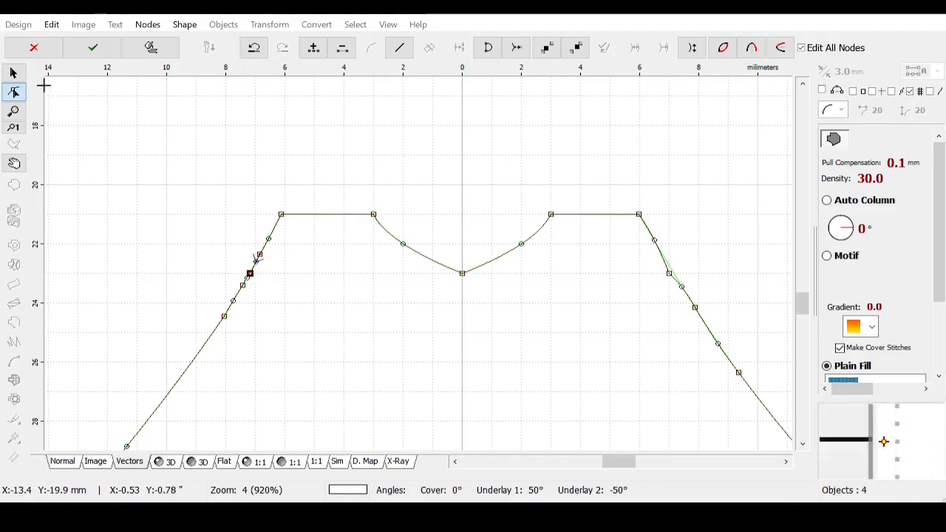
# Step: Align the new left-slope node with the outline, about 7.2 mm from centre at the 23 mm level
pyautogui.click(13, 110)
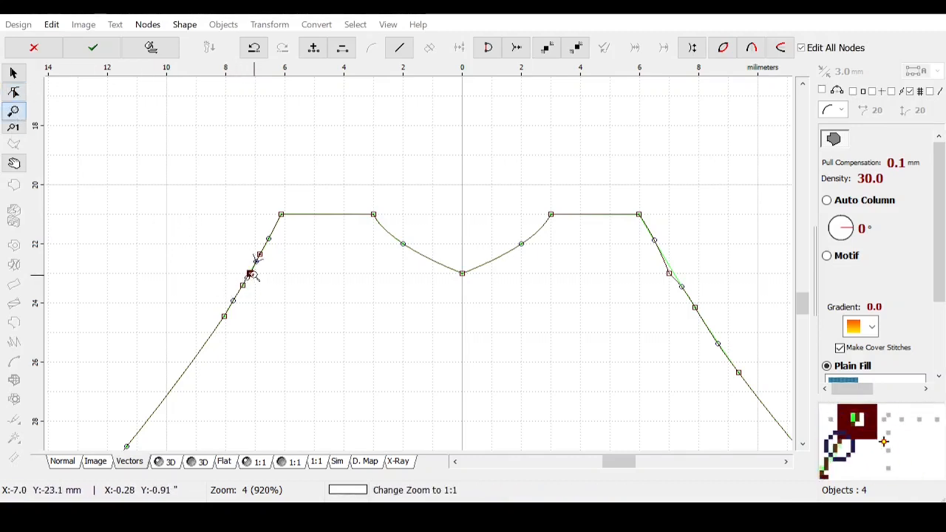
pyautogui.click(251, 275)
pyautogui.click(248, 272)
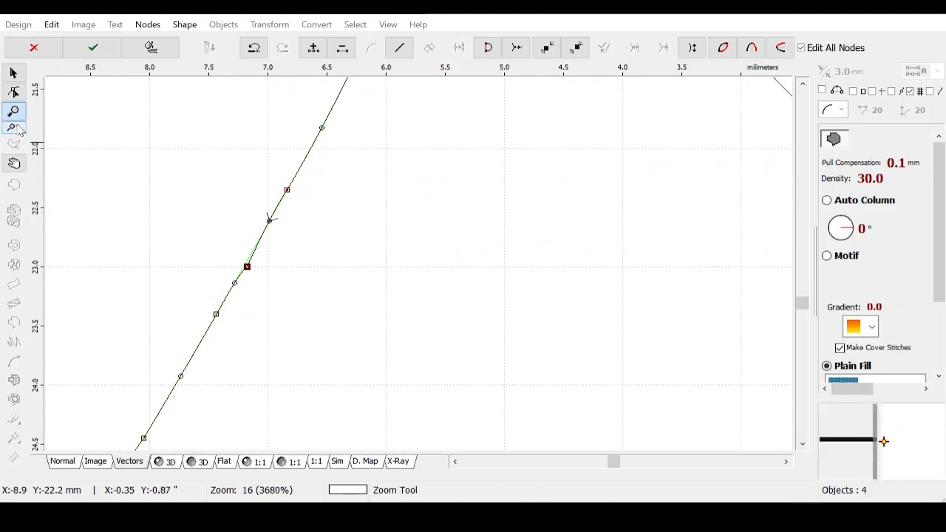
pyautogui.click(13, 91)
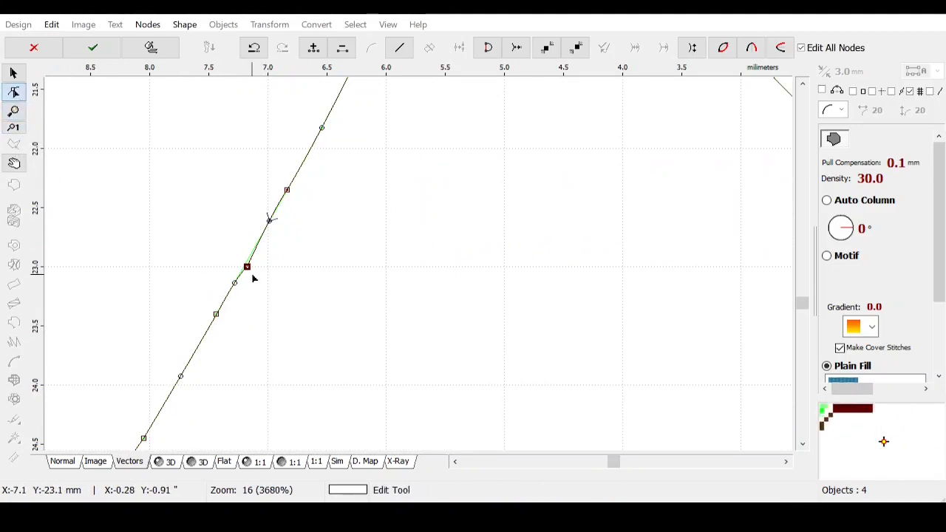
pyautogui.click(247, 267)
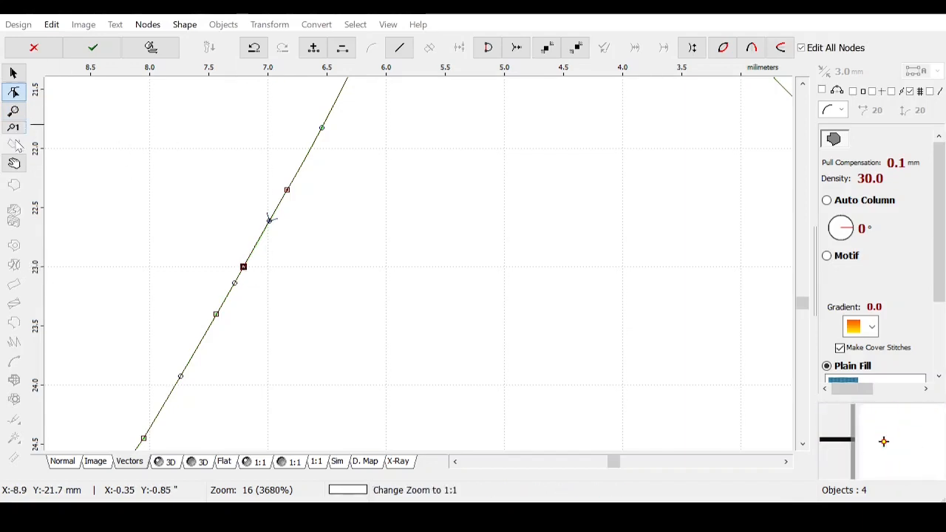
# Step: Delete the lower notch nodes between the two 23 mm level nodes and make the segment joining them a straight line
pyautogui.click(14, 113)
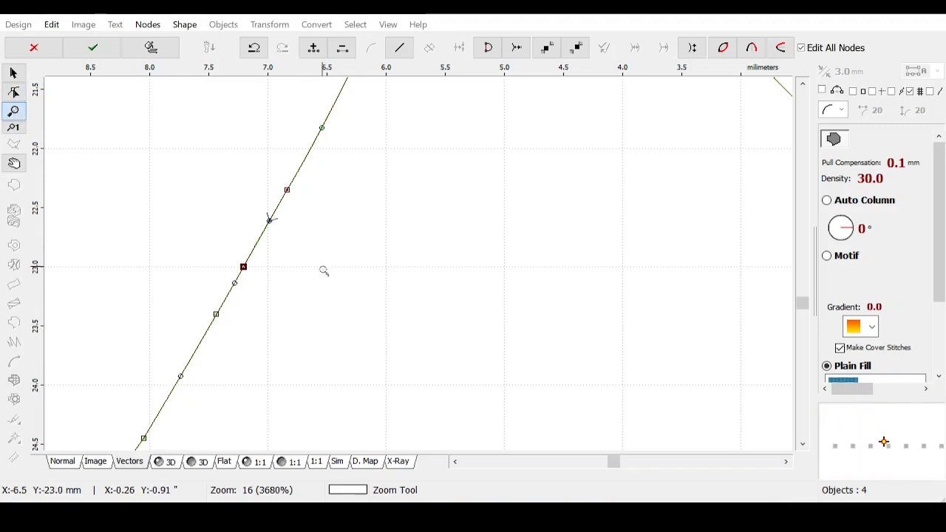
pyautogui.scroll(-2, 345, 283)
pyautogui.scroll(-1, 476, 346)
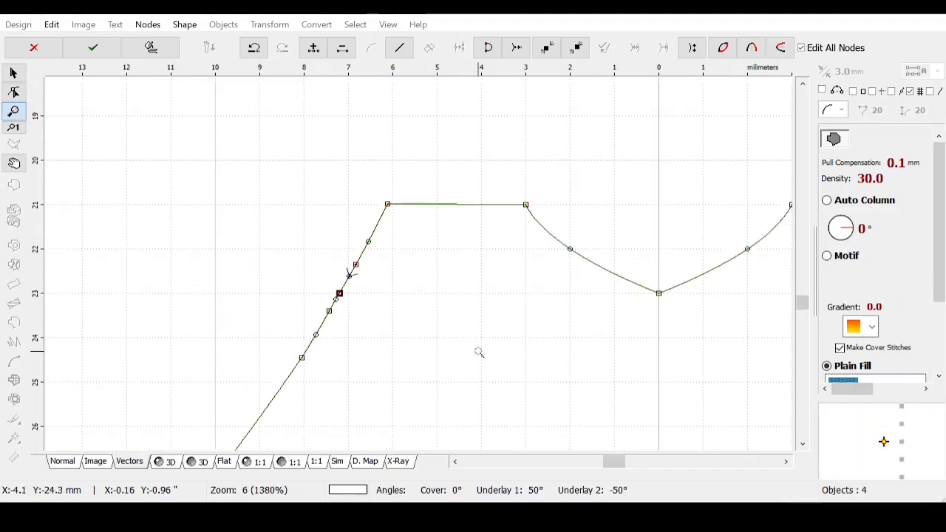
pyautogui.scroll(-1, 581, 353)
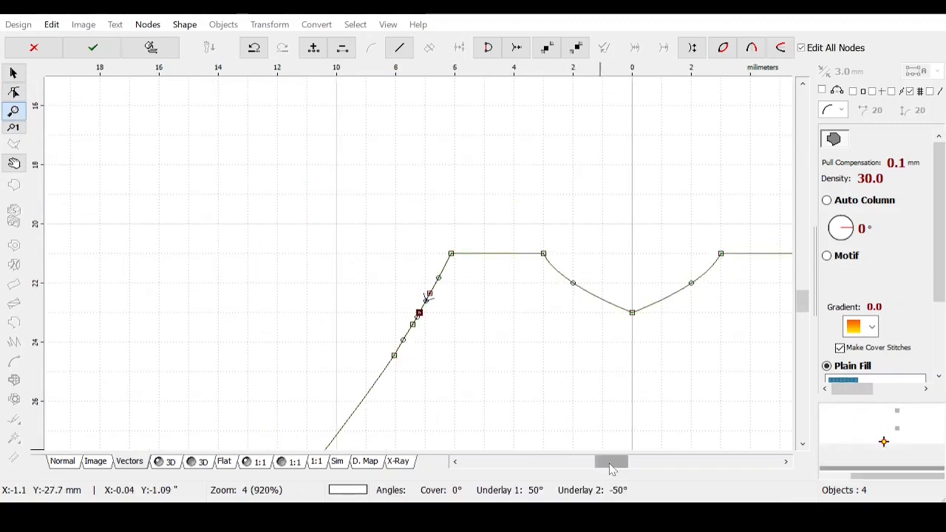
pyautogui.moveTo(618, 464)
pyautogui.mouseDown()
pyautogui.moveTo(633, 464)
pyautogui.moveTo(625, 464)
pyautogui.mouseUp()
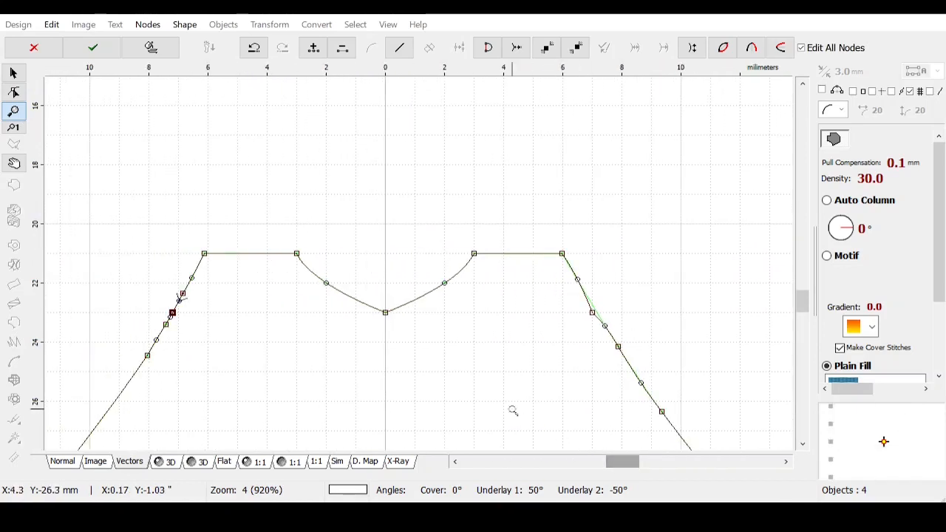
pyautogui.click(13, 92)
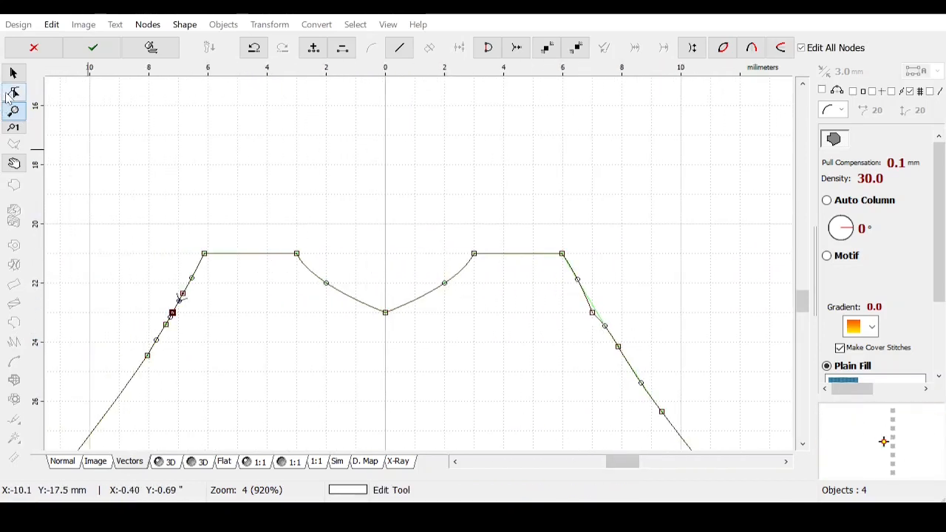
pyautogui.click(183, 293)
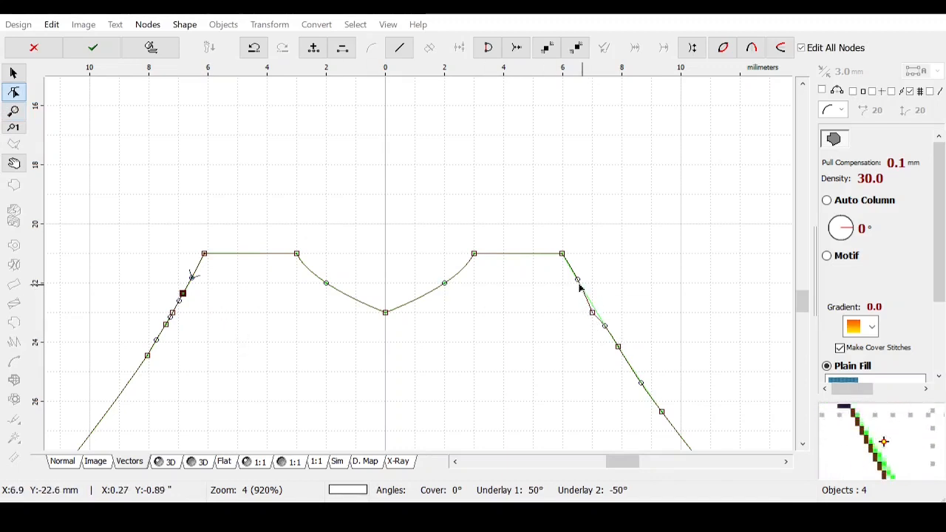
pyautogui.click(563, 254)
pyautogui.press('Delete')
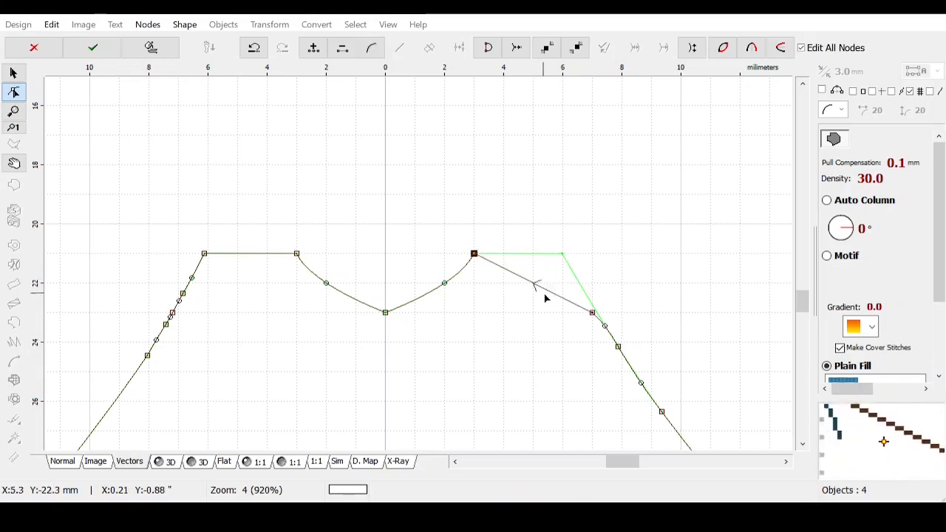
pyautogui.press('Delete')
pyautogui.press('Delete')
pyautogui.press('Delete')
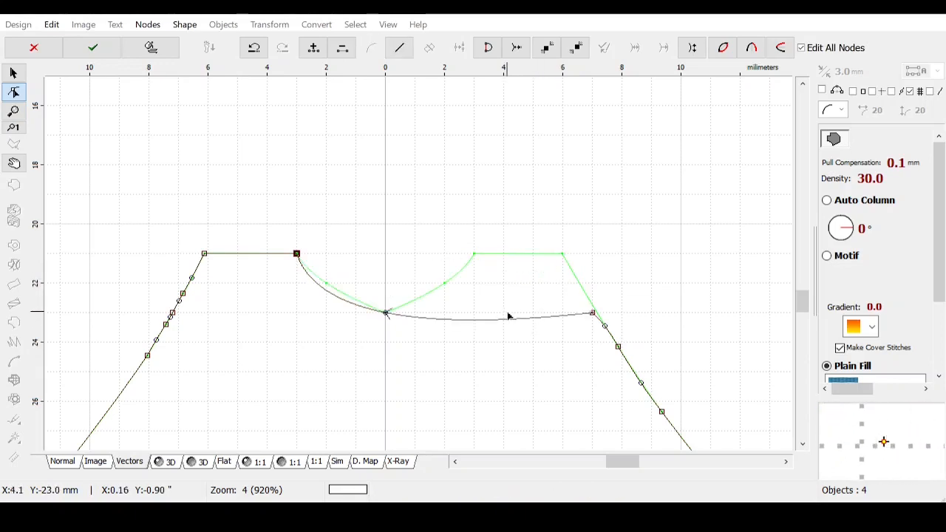
pyautogui.press('Delete')
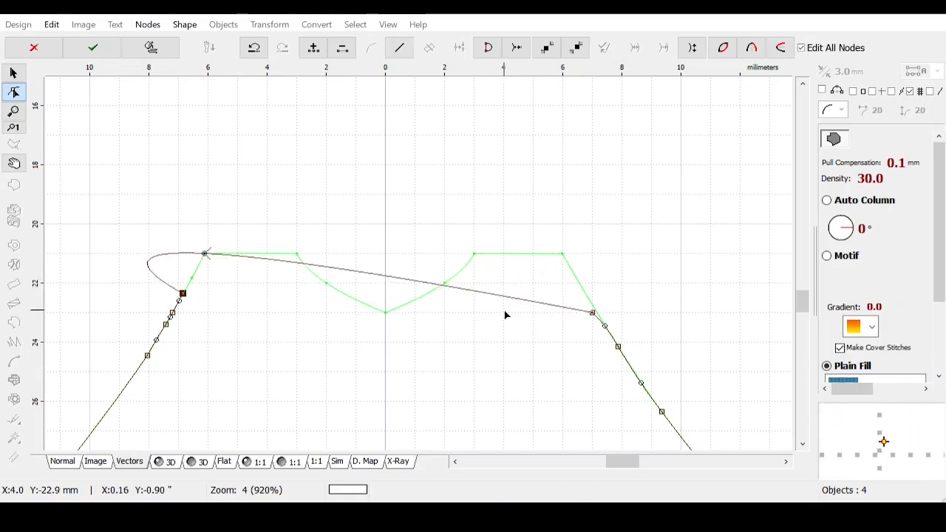
pyautogui.press('Delete')
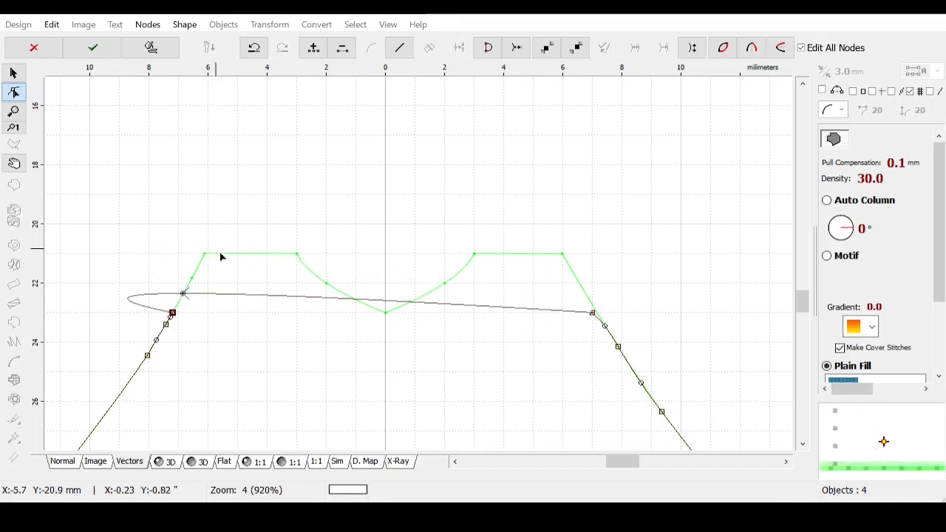
pyautogui.click(400, 47)
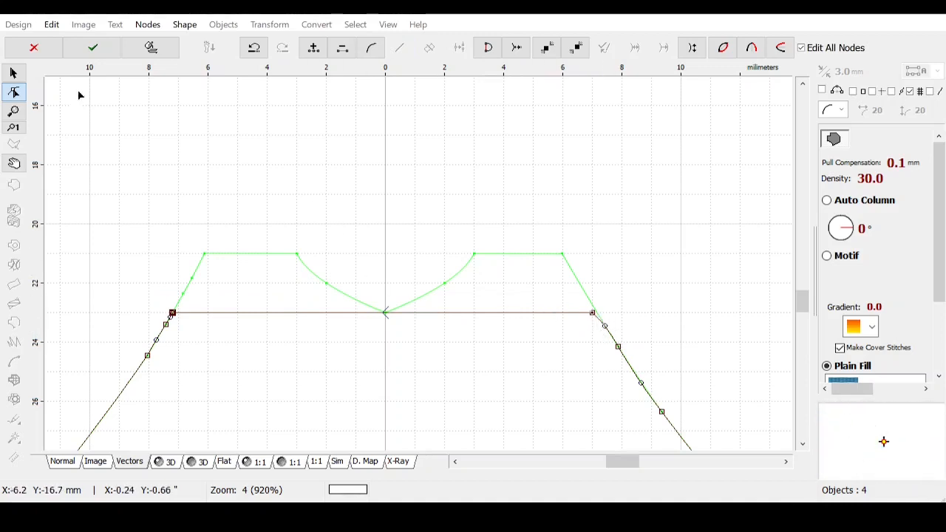
pyautogui.click(13, 111)
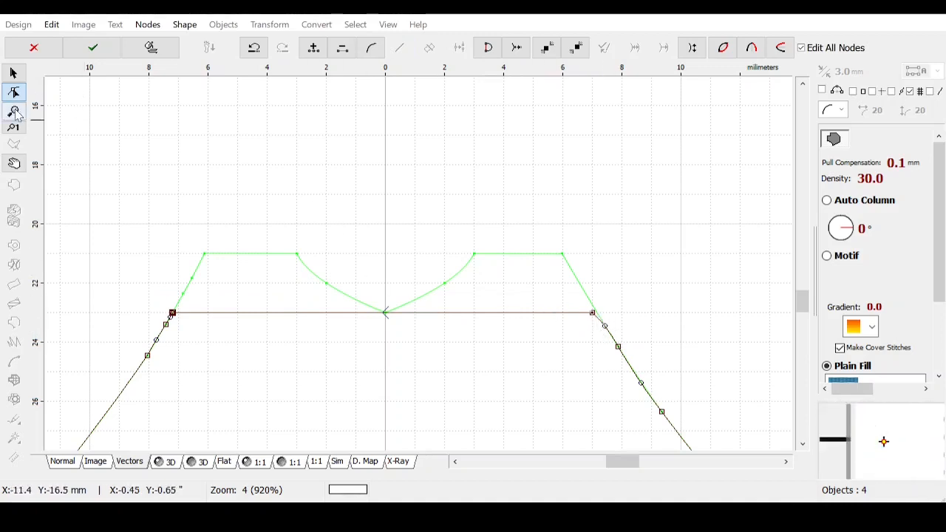
# Step: Move the right end node of the straight lower notch segment onto the original slope, about 7.2 mm from centre at the 23 mm level
pyautogui.click(619, 322)
pyautogui.click(618, 323)
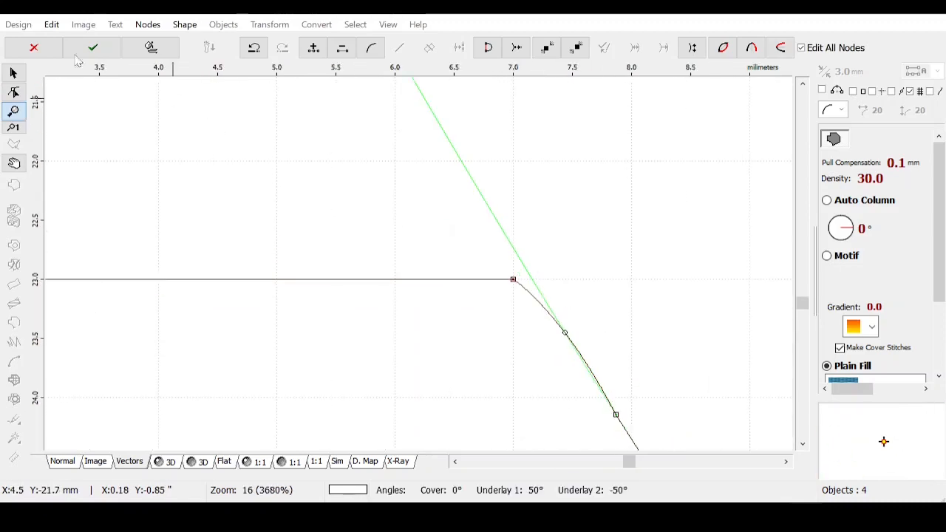
pyautogui.click(13, 92)
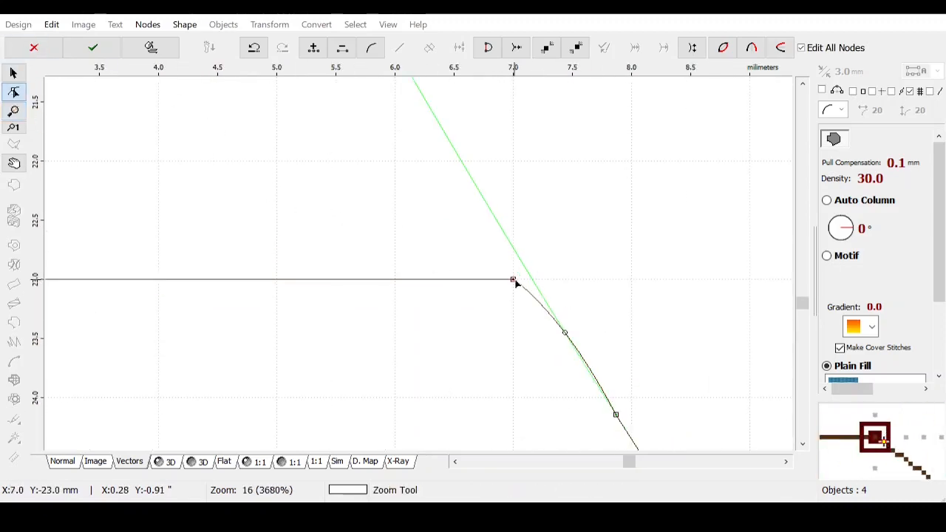
pyautogui.moveTo(513, 279); pyautogui.dragTo(531, 280)
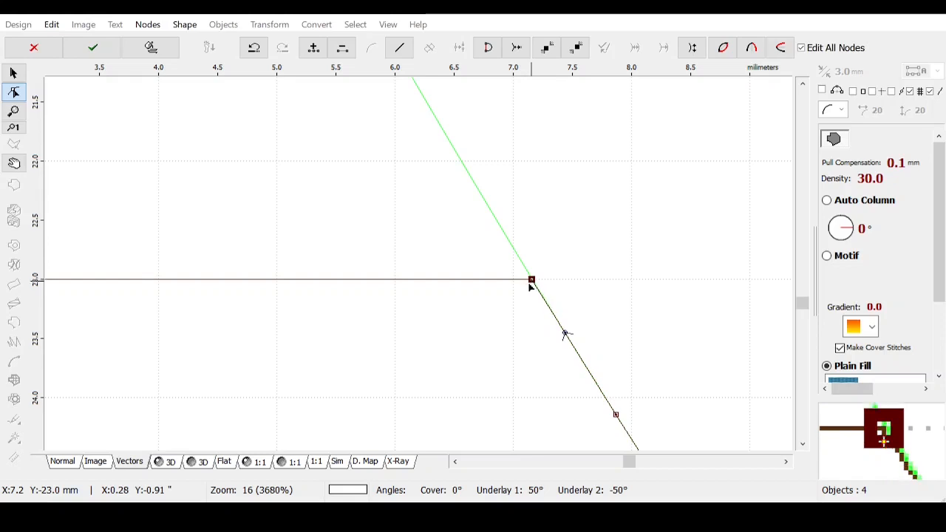
# Step: Apply the outline edits to the green butterfly and generate its fill stitches
pyautogui.moveTo(639, 468); pyautogui.dragTo(616, 467)
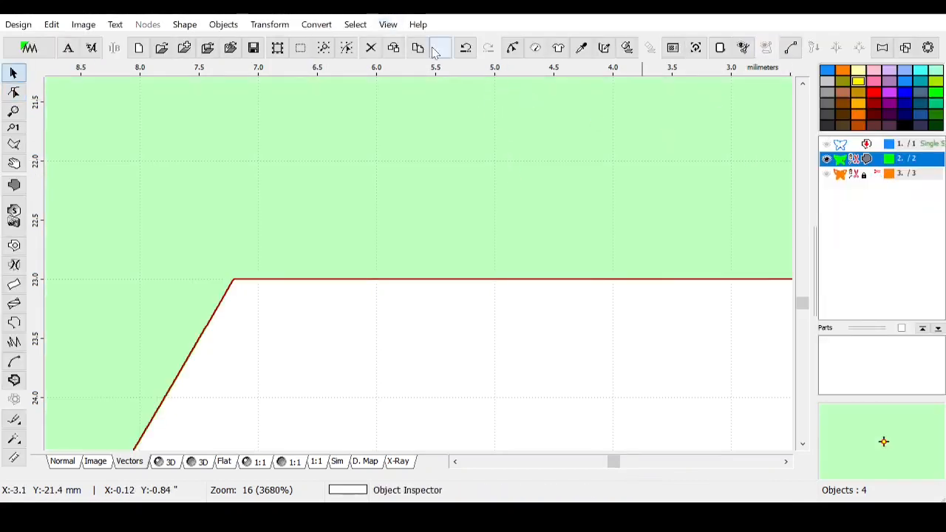
pyautogui.click(324, 47)
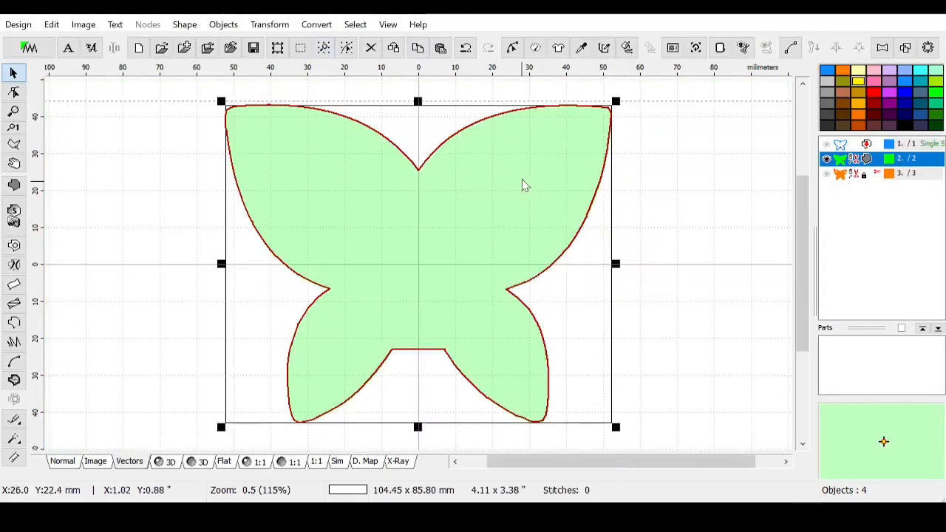
pyautogui.click(627, 48)
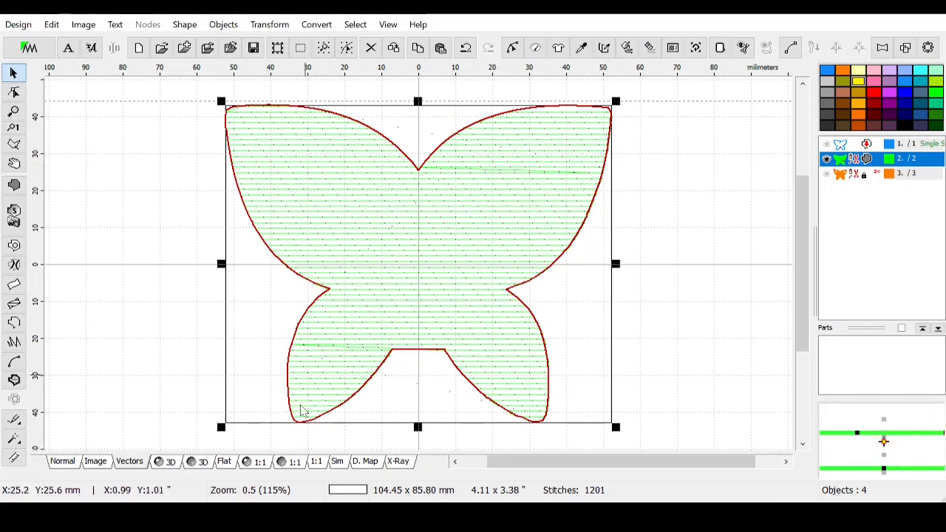
pyautogui.click(706, 204)
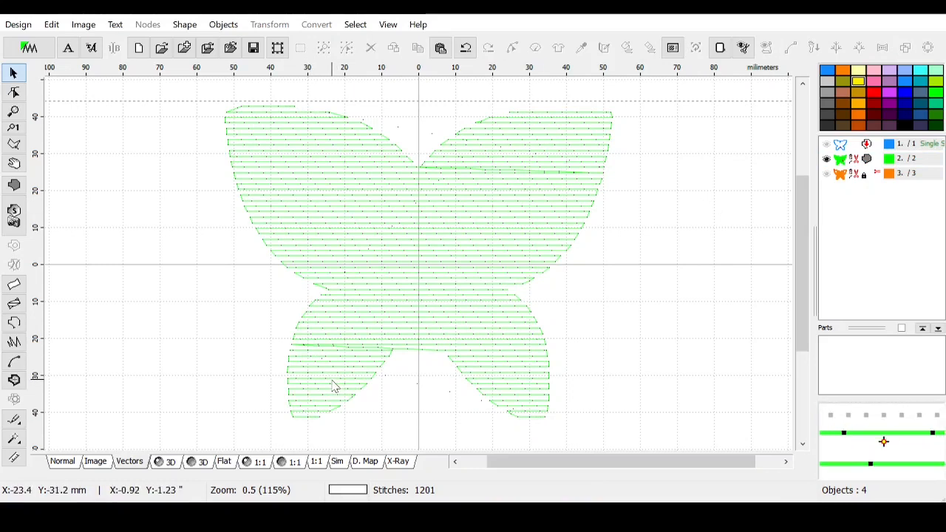
# Step: Convert the green butterfly fill to editable stitches
pyautogui.click(858, 159)
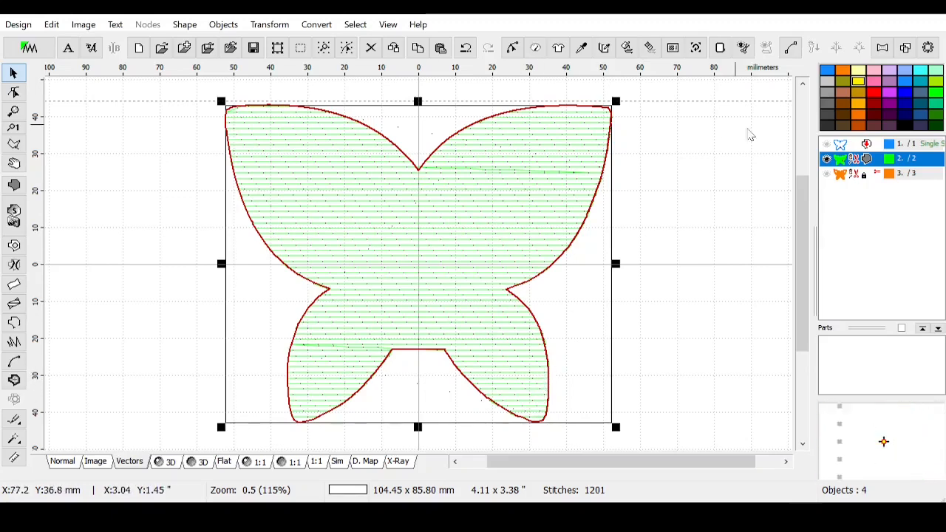
pyautogui.click(316, 24)
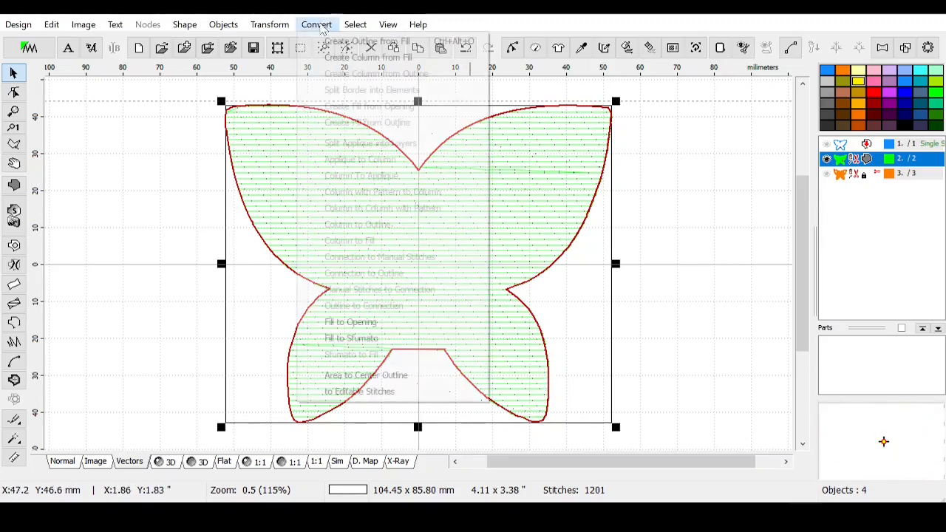
pyautogui.click(391, 398)
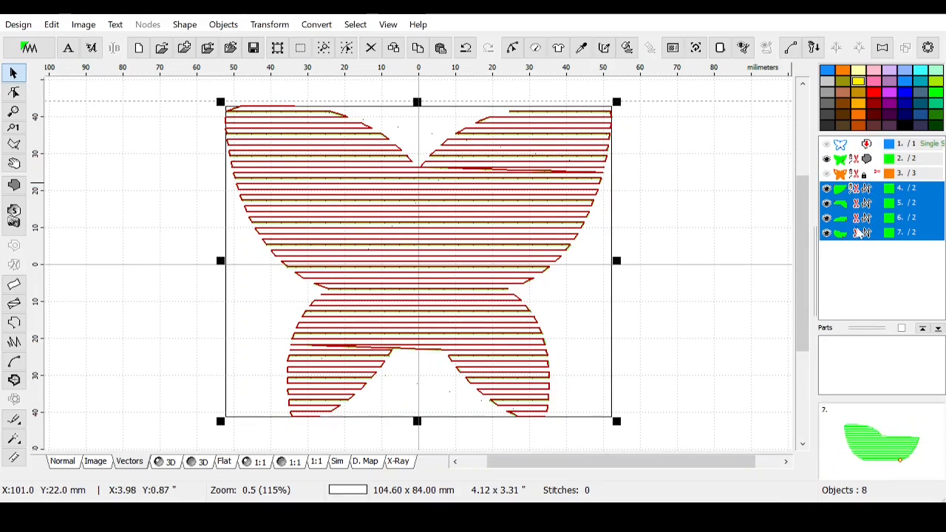
# Step: Move the large upper-wing stitch section before the small upper-right wing section and check the order of all four sections
pyautogui.click(856, 189)
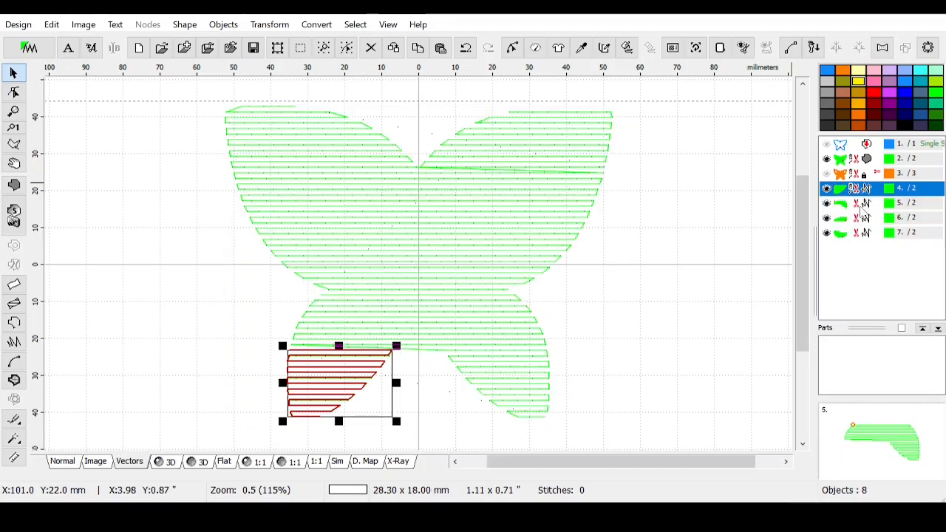
pyautogui.click(865, 207)
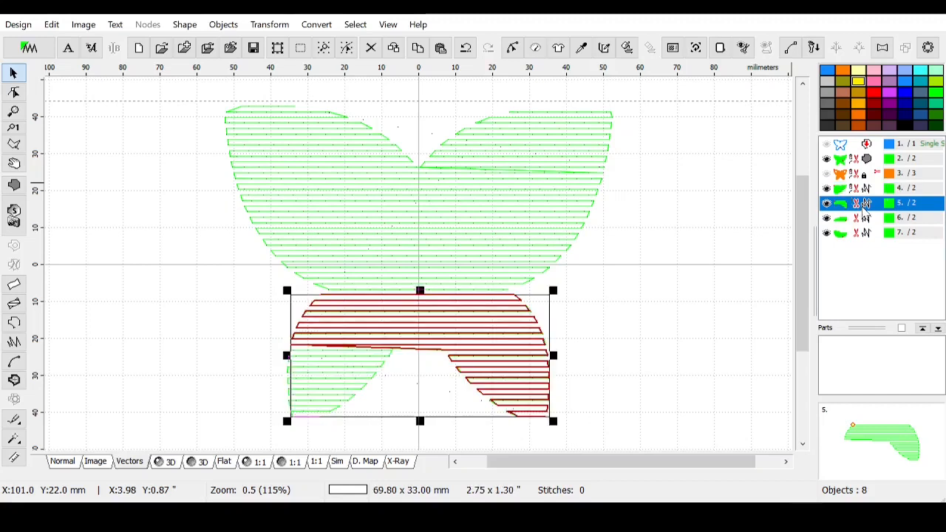
pyautogui.click(866, 219)
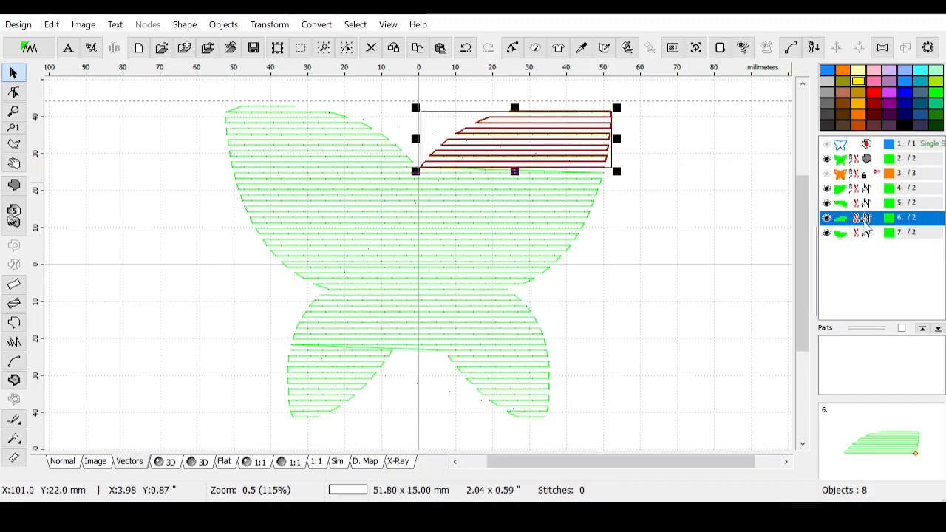
pyautogui.click(864, 235)
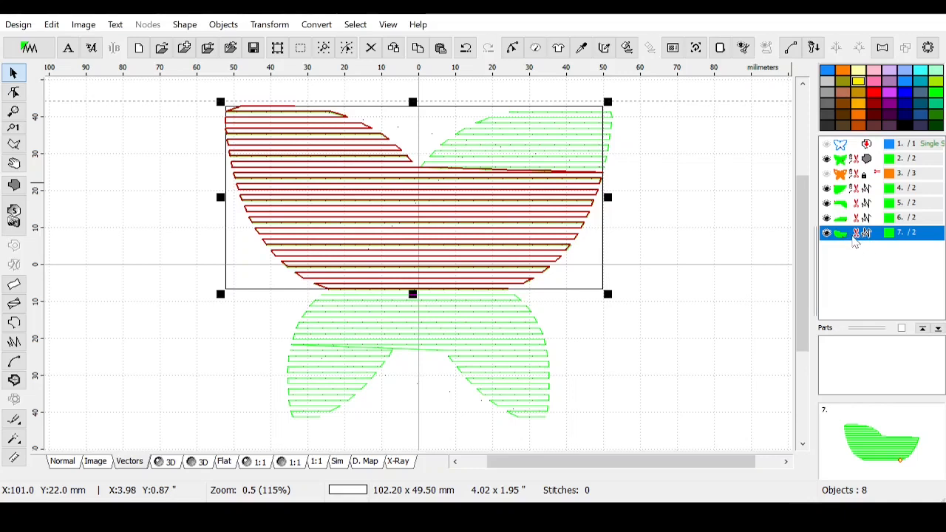
pyautogui.moveTo(843, 219); pyautogui.dragTo(844, 219)
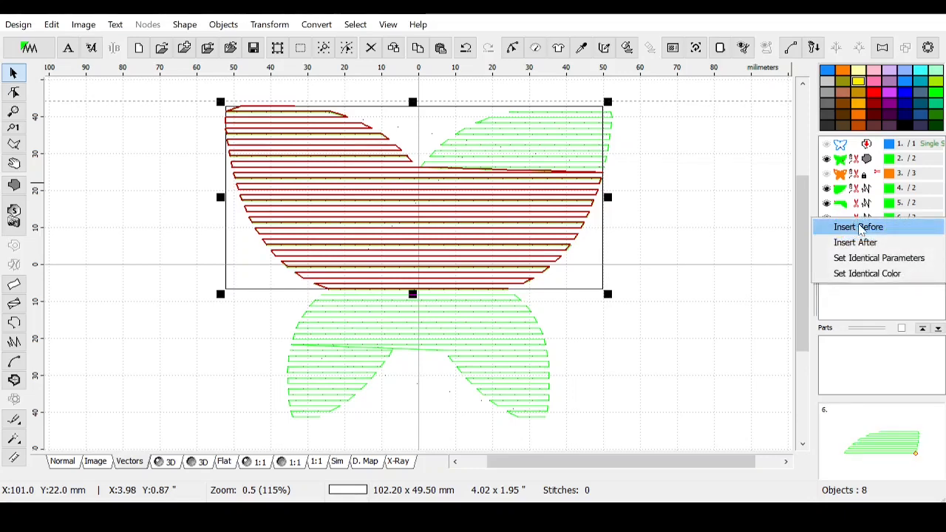
pyautogui.click(859, 227)
pyautogui.click(850, 189)
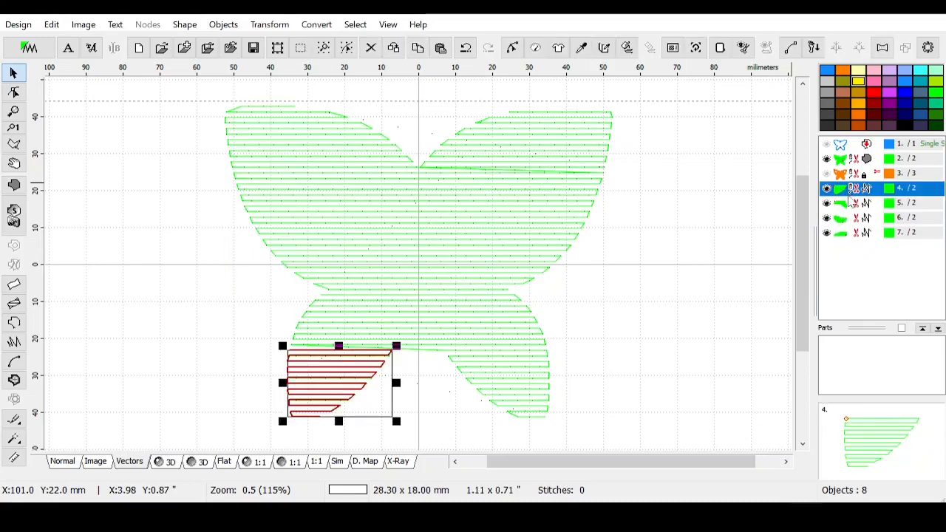
pyautogui.click(851, 206)
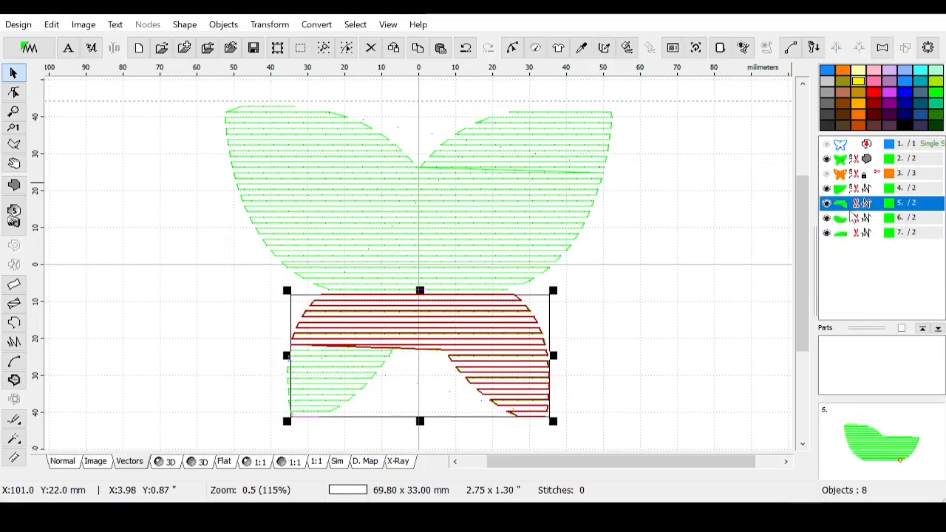
pyautogui.click(856, 220)
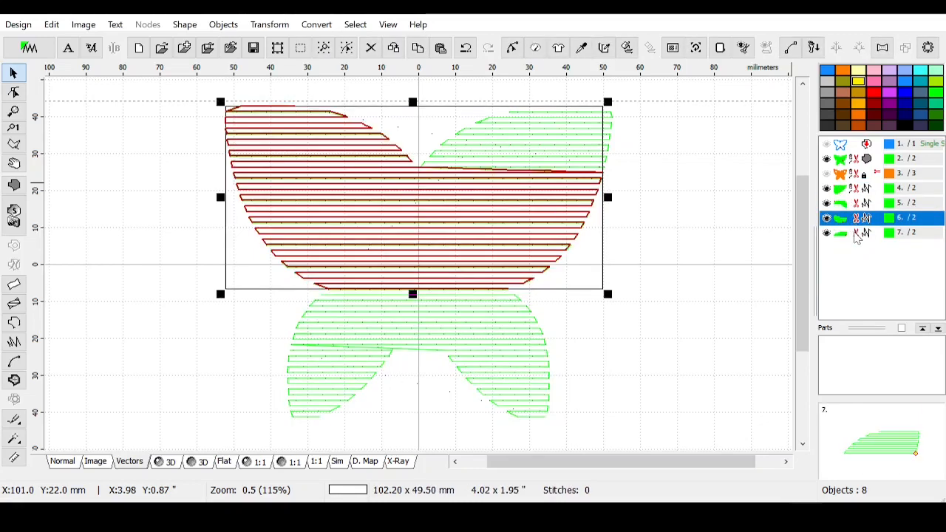
pyautogui.click(860, 233)
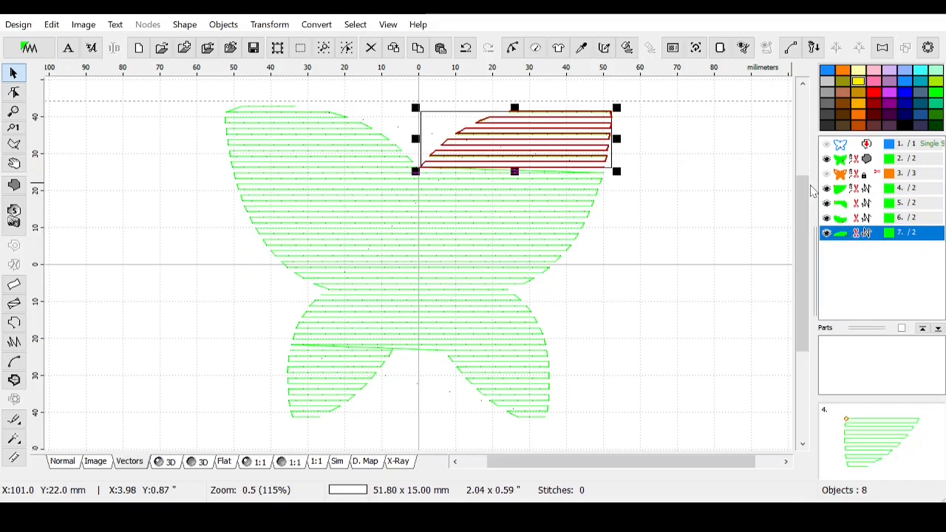
# Step: Try creating a connection between the lower-left wing section and the lower body section
pyautogui.click(857, 194)
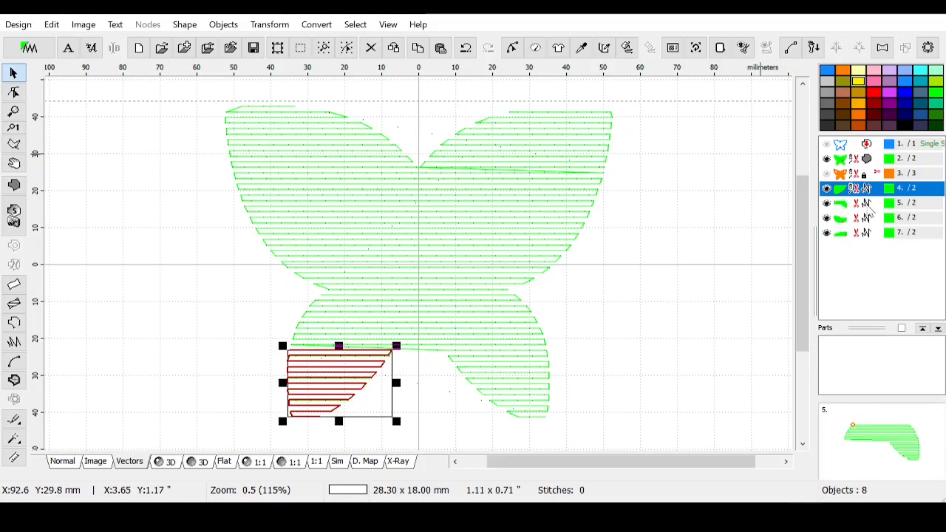
pyautogui.click(864, 205)
pyautogui.rightClick(860, 209)
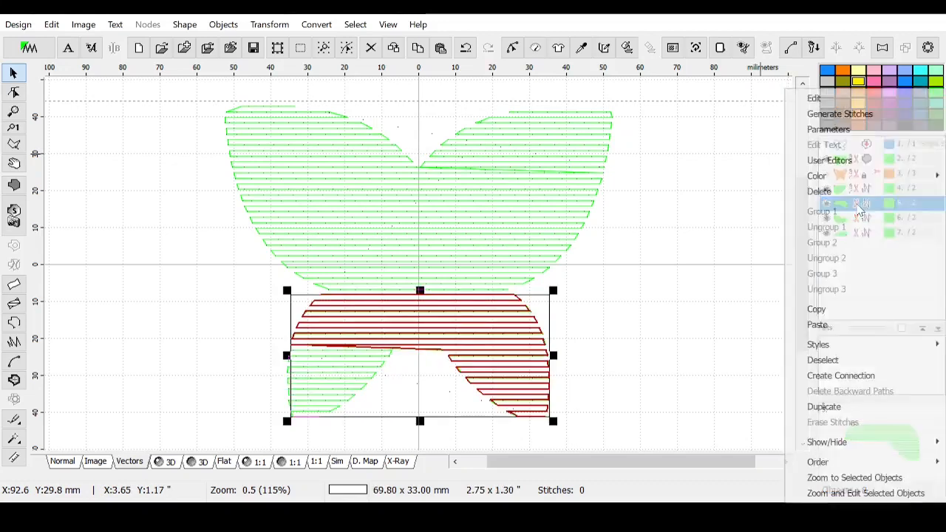
pyautogui.click(857, 376)
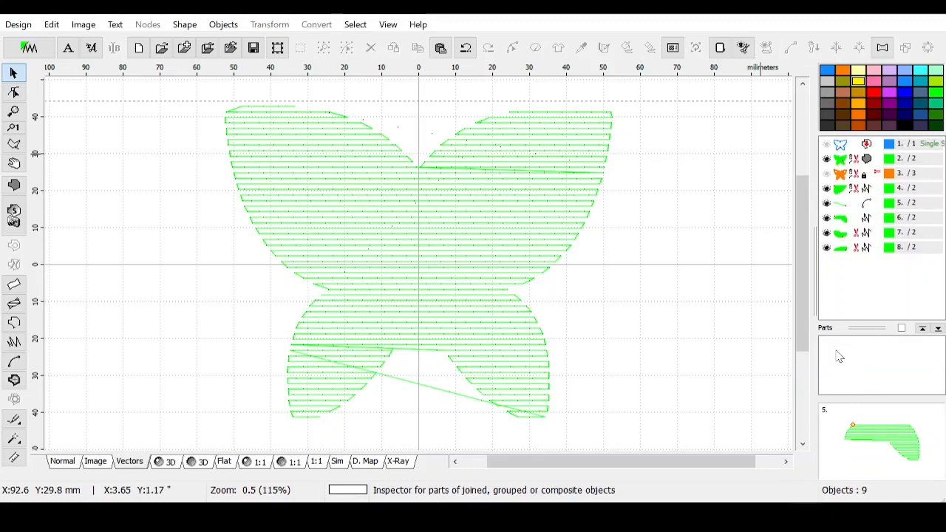
# Step: Examine the stitch nodes of the lower-left wing and lower body sections and delete the connection between them
pyautogui.click(868, 191)
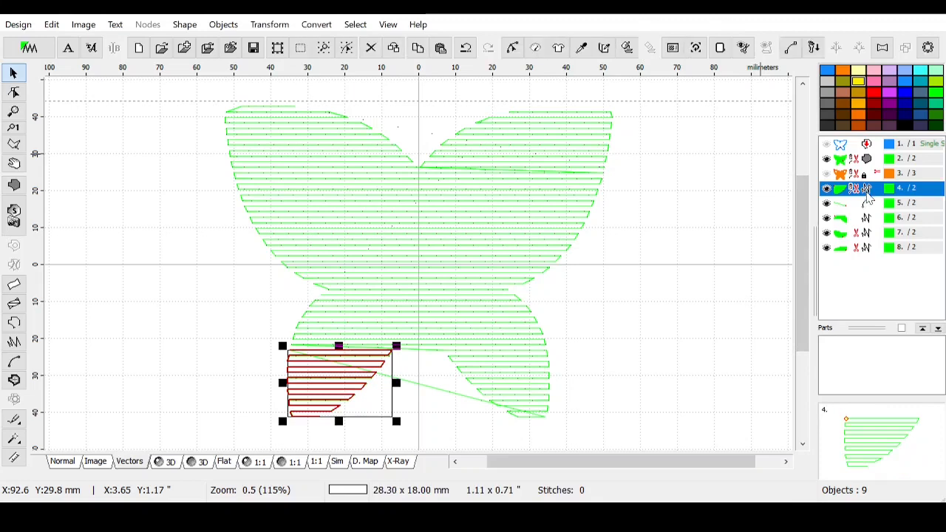
pyautogui.click(513, 49)
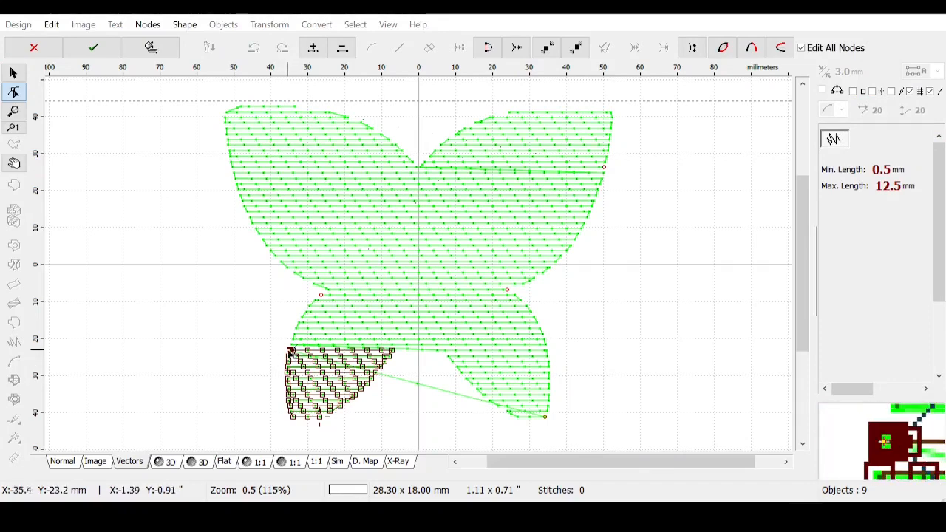
pyautogui.rightClick(292, 347)
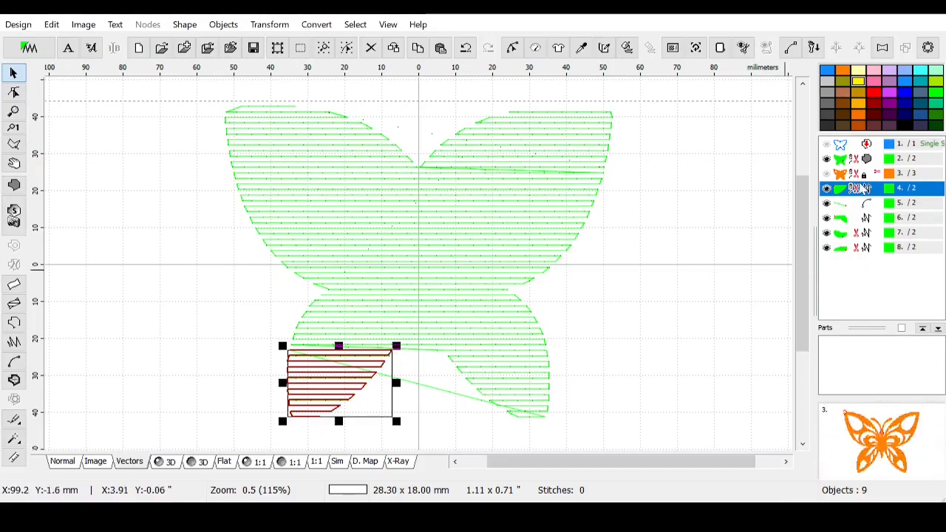
pyautogui.click(867, 218)
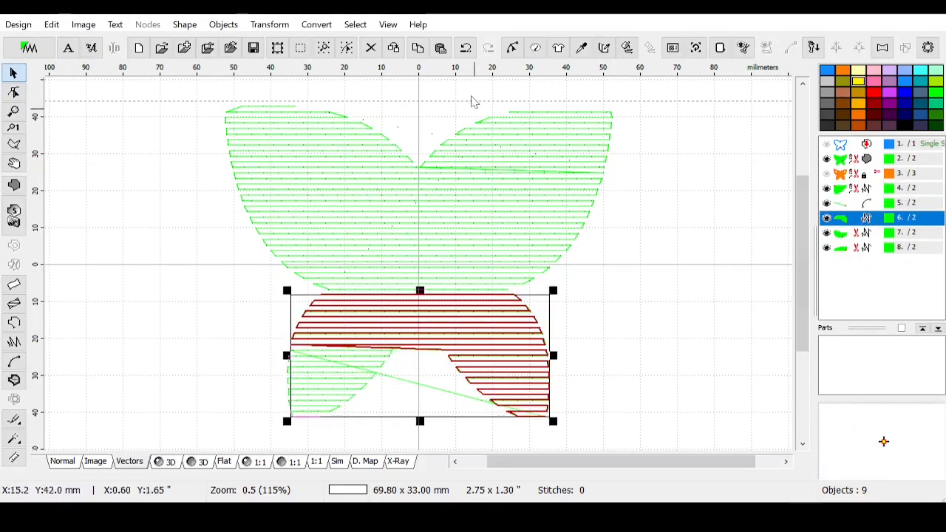
pyautogui.click(512, 49)
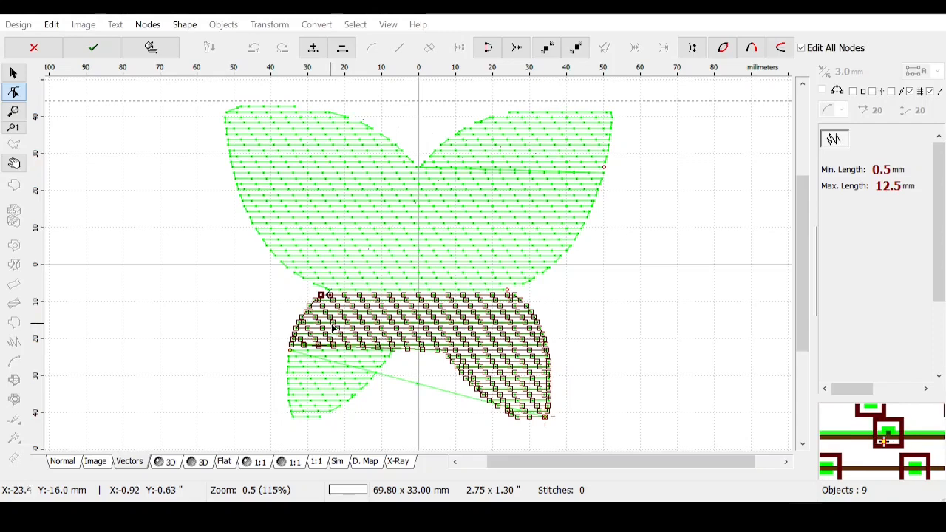
pyautogui.click(94, 49)
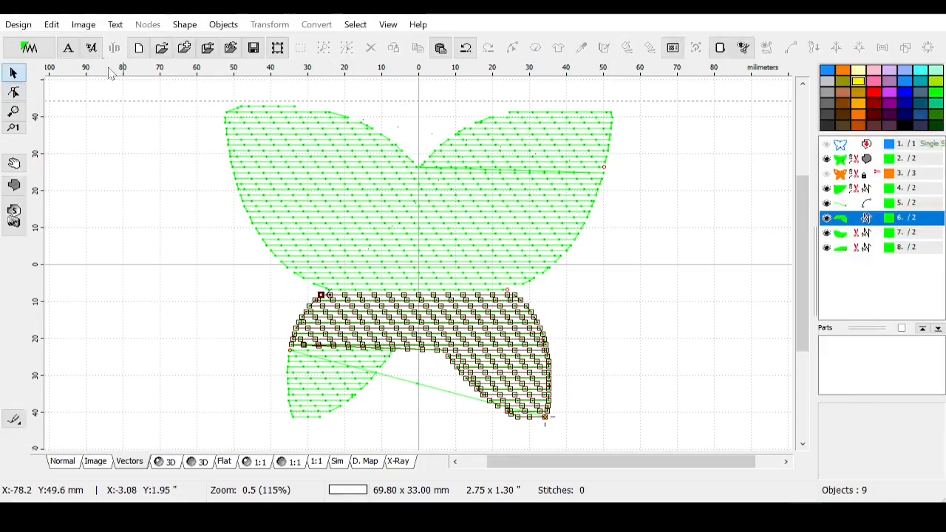
pyautogui.click(868, 204)
pyautogui.press('Delete')
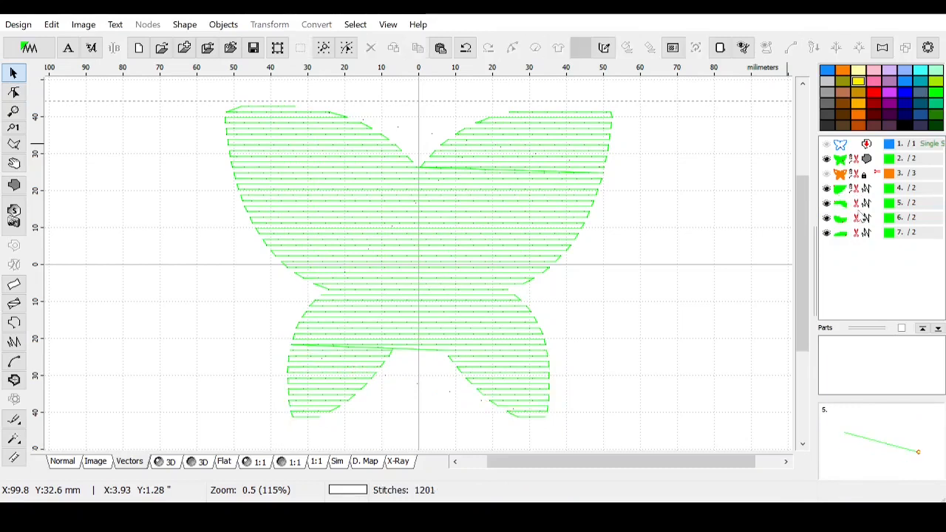
# Step: Compare the lower body stitch section with the large upper-wing section that follows it in the order
pyautogui.click(872, 205)
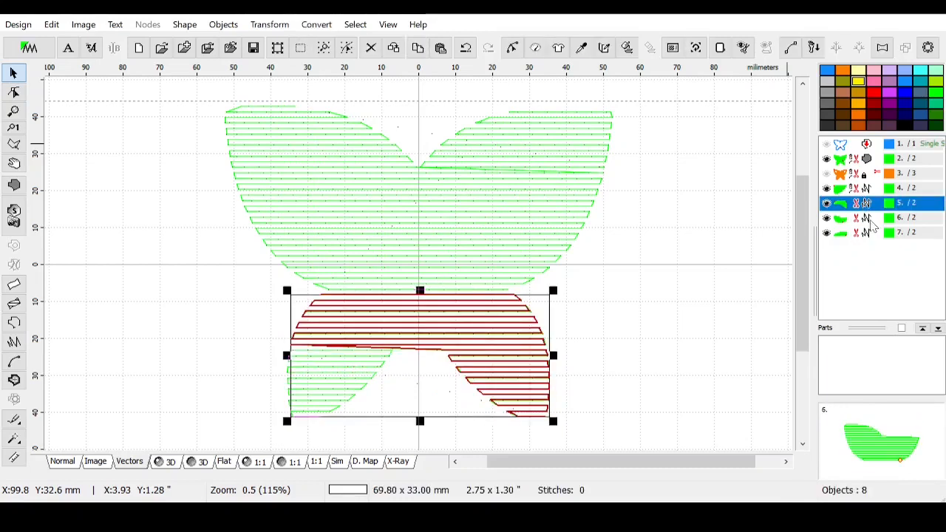
pyautogui.click(870, 222)
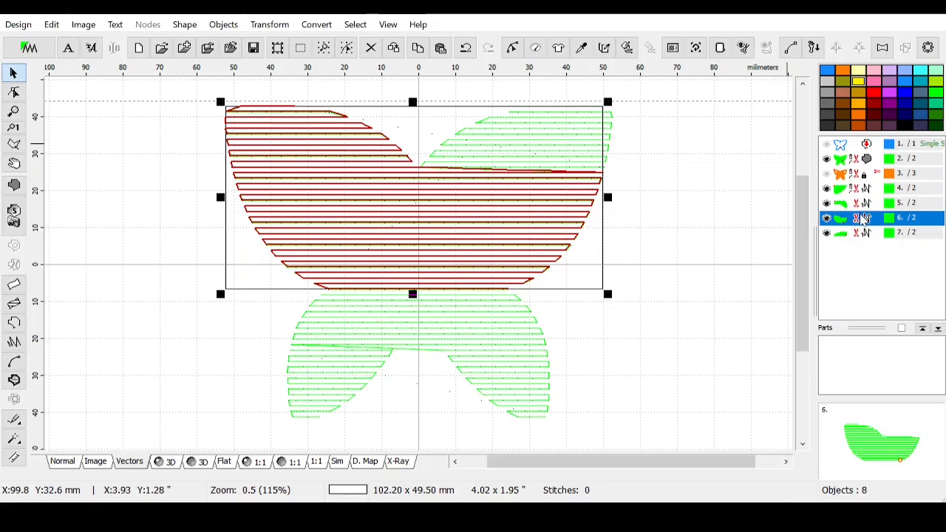
pyautogui.click(861, 204)
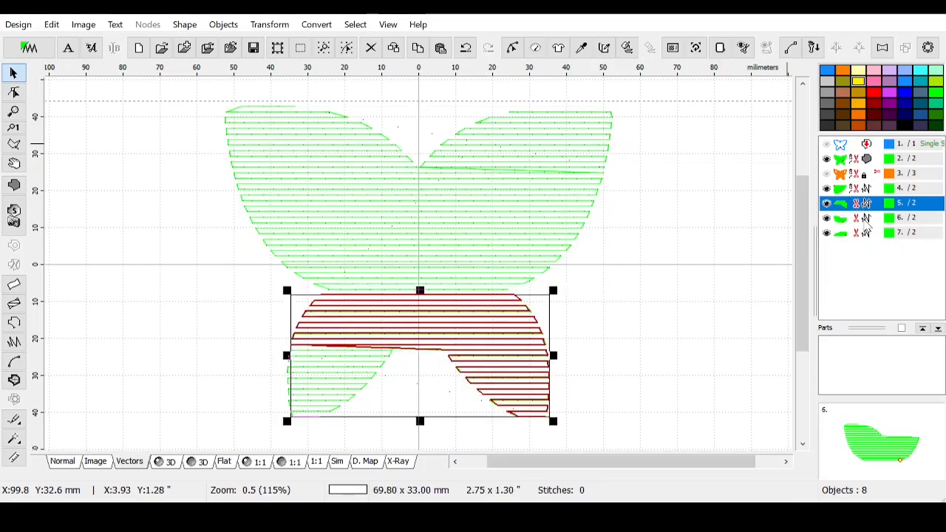
pyautogui.click(866, 220)
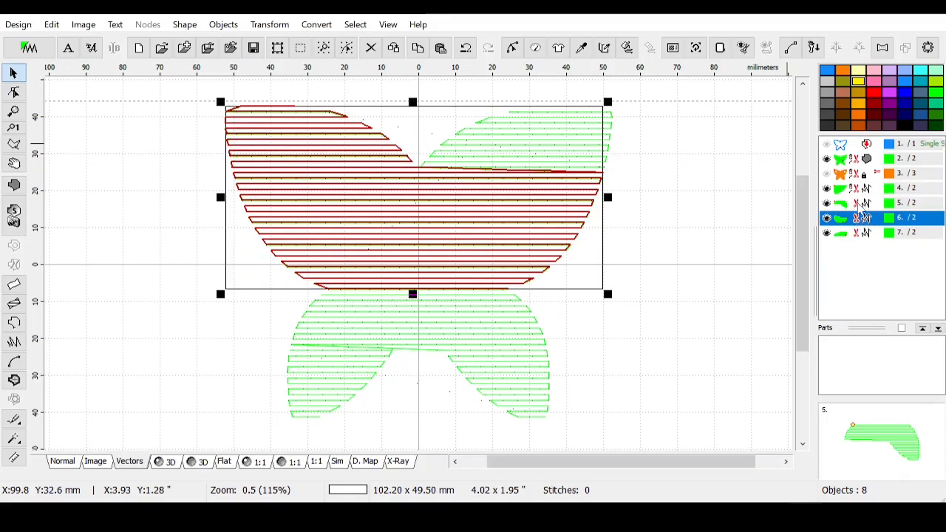
pyautogui.click(861, 206)
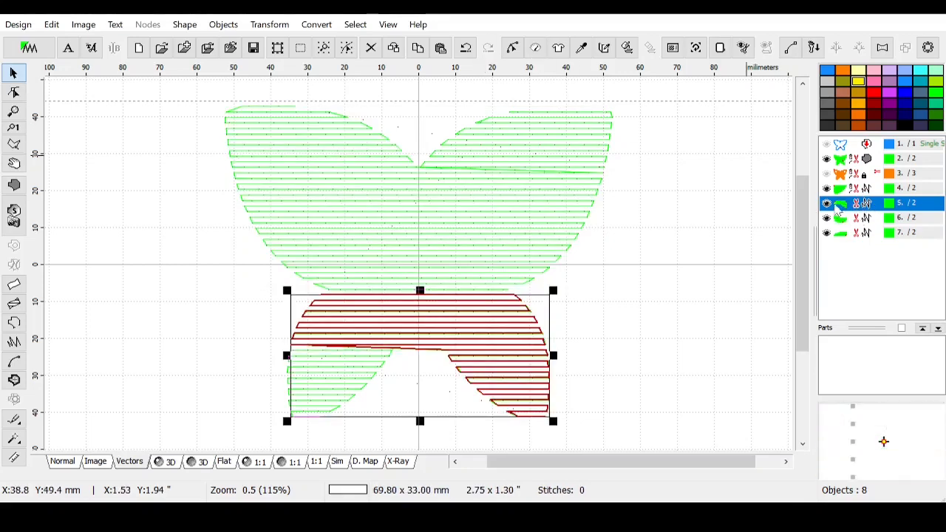
pyautogui.click(867, 220)
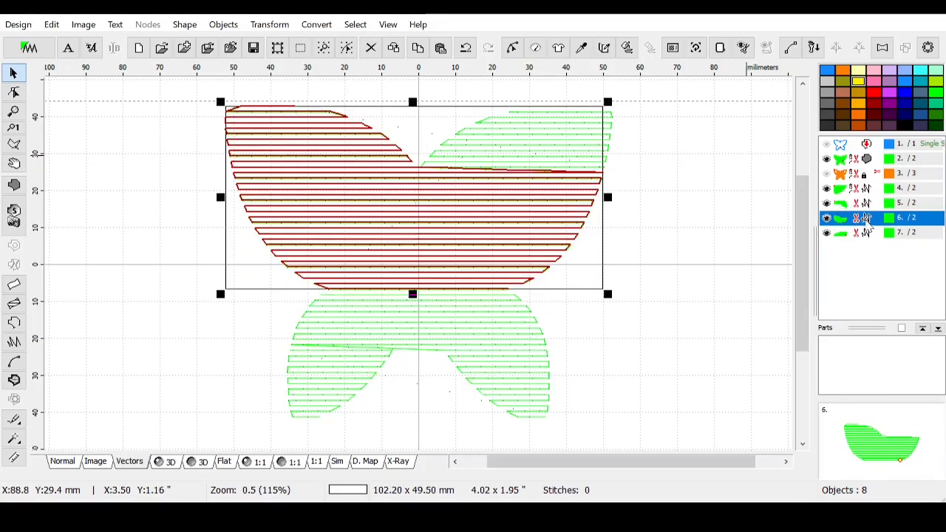
# Step: Try creating a connection between the lower body stitch section and the large upper-wing section, and review how it joins them
pyautogui.rightClick(869, 222)
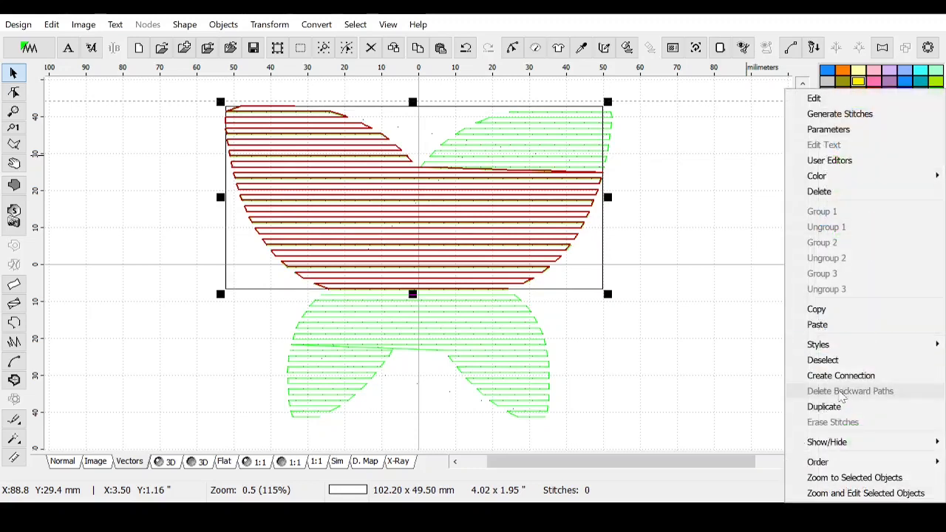
pyautogui.click(845, 374)
pyautogui.click(866, 218)
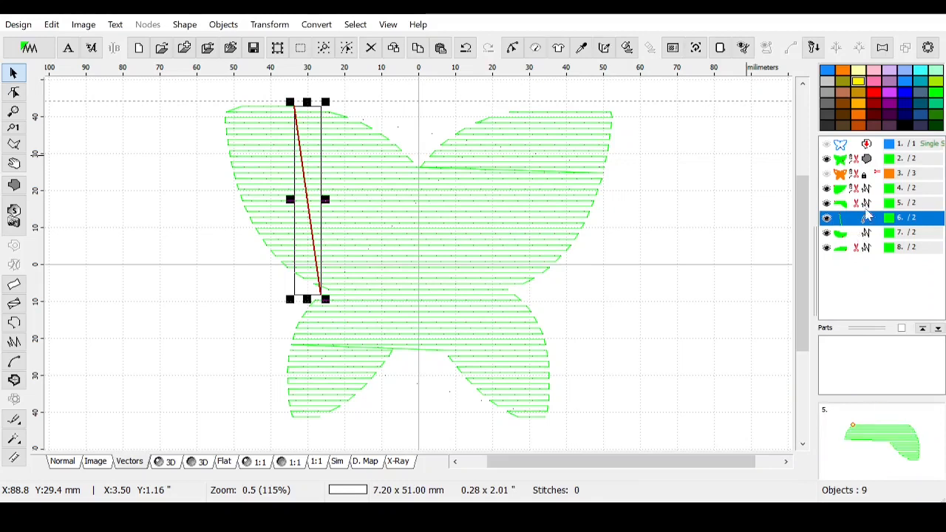
pyautogui.click(867, 203)
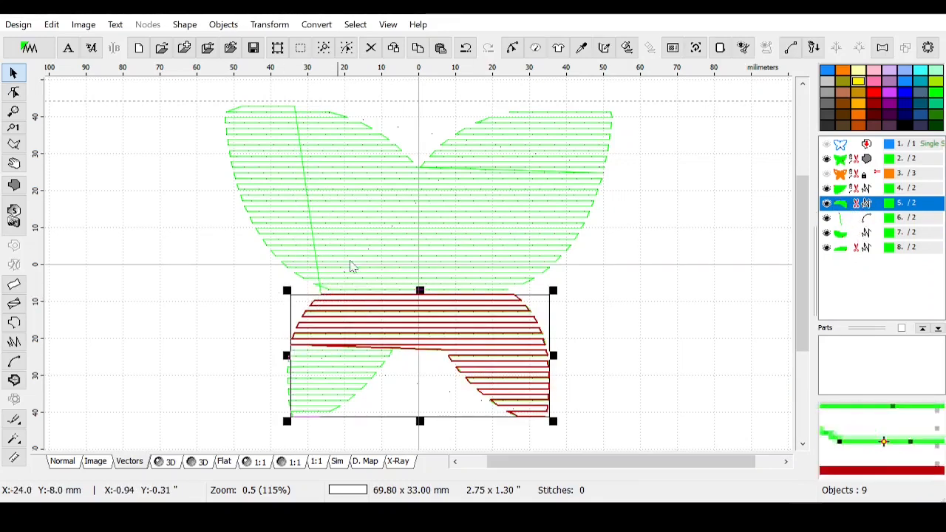
pyautogui.click(879, 235)
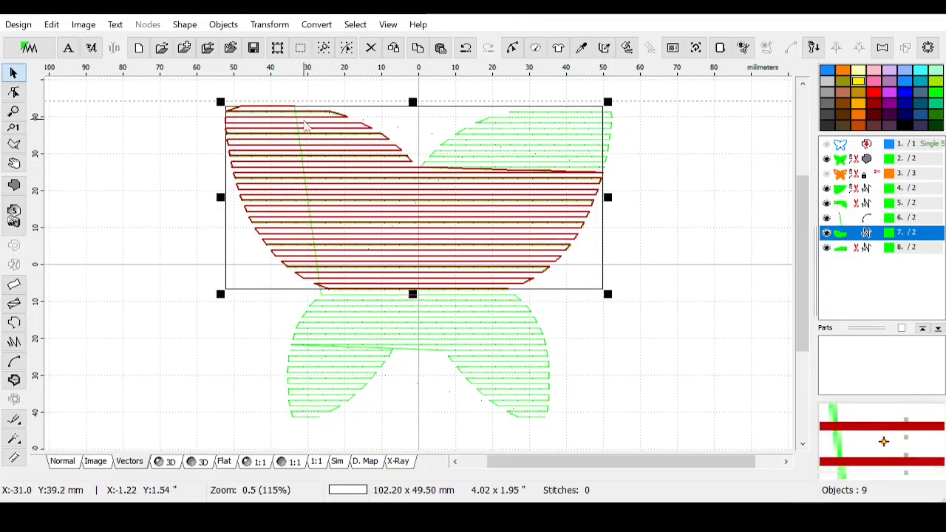
# Step: Examine the large upper-wing section's stitch nodes without changing them and delete its connection to the lower body section
pyautogui.click(512, 48)
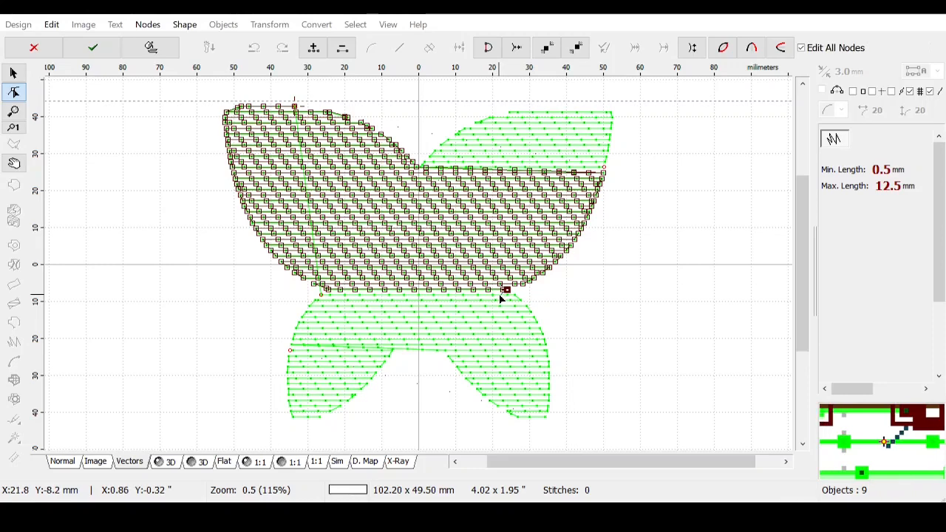
pyautogui.click(34, 49)
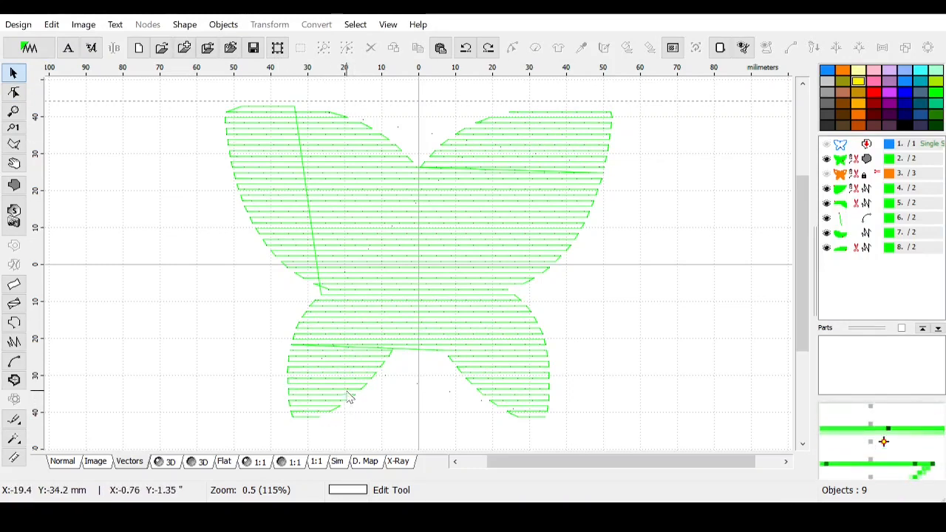
pyautogui.click(871, 222)
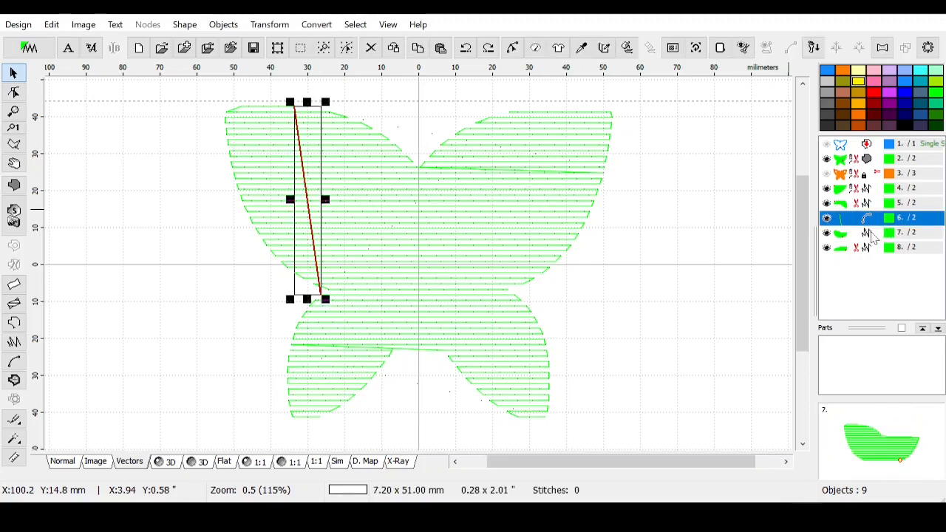
pyautogui.press('Delete')
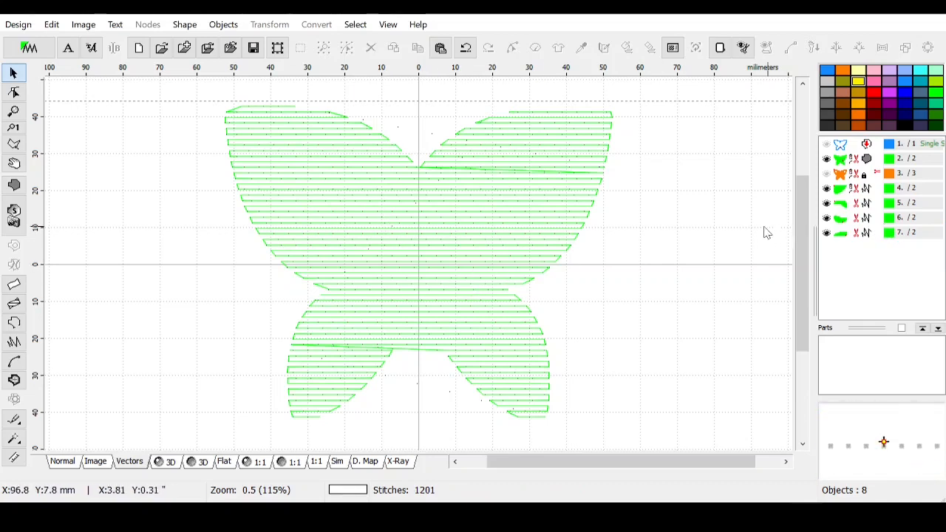
# Step: Compare the large upper-wing section with the small upper-right wing section and try creating a connection between them
pyautogui.click(861, 220)
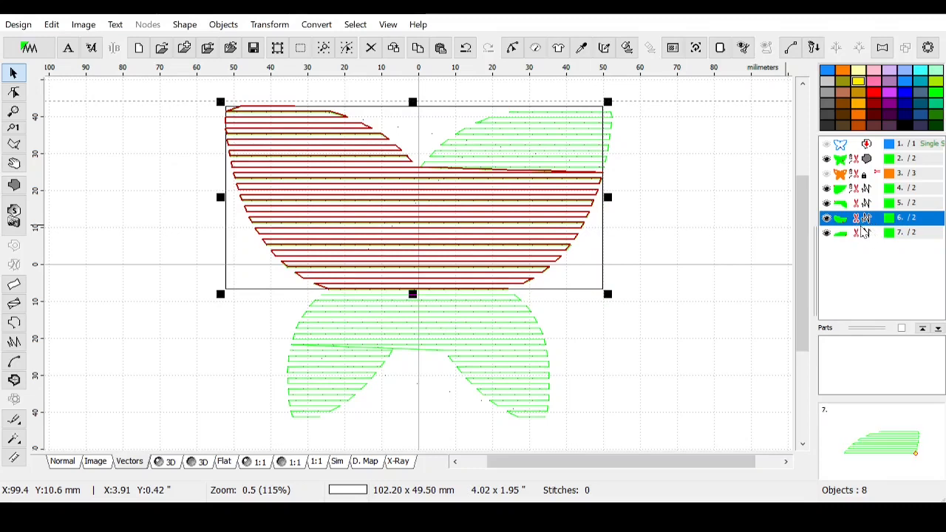
pyautogui.click(867, 235)
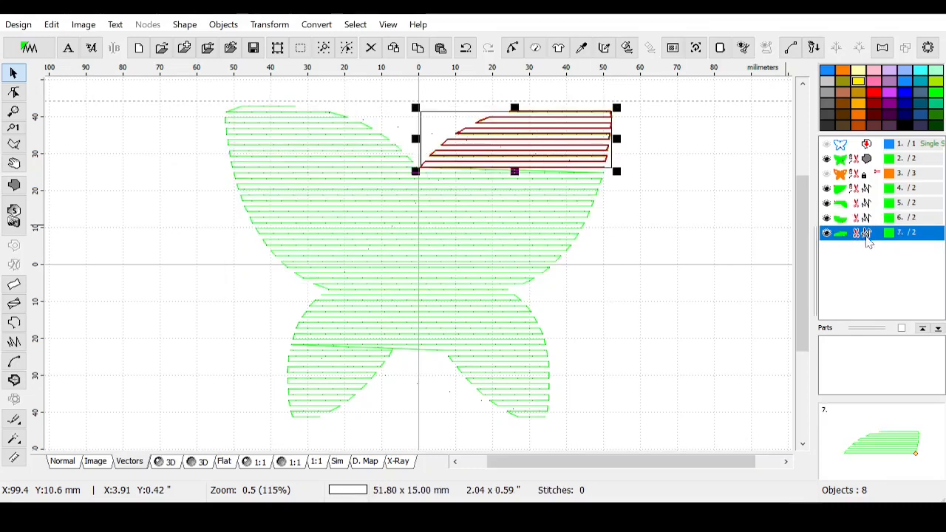
pyautogui.click(868, 220)
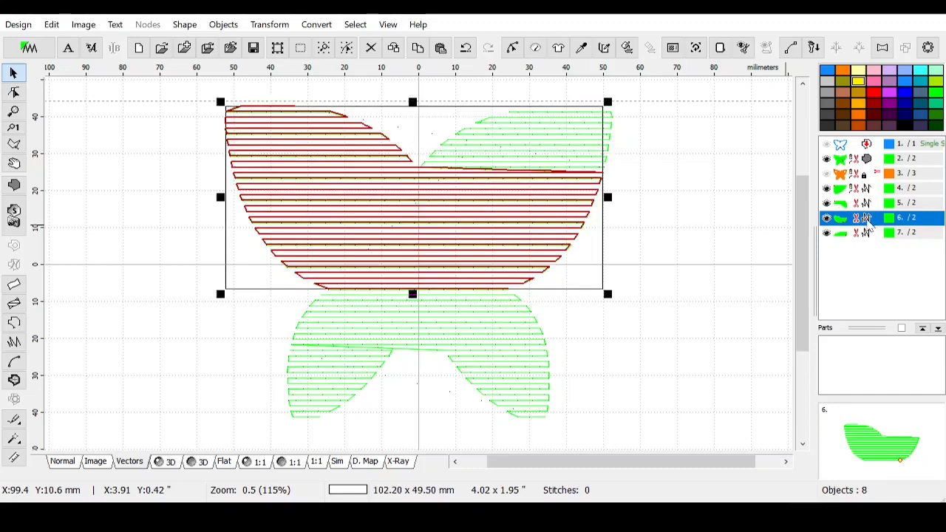
pyautogui.click(866, 234)
pyautogui.rightClick(834, 235)
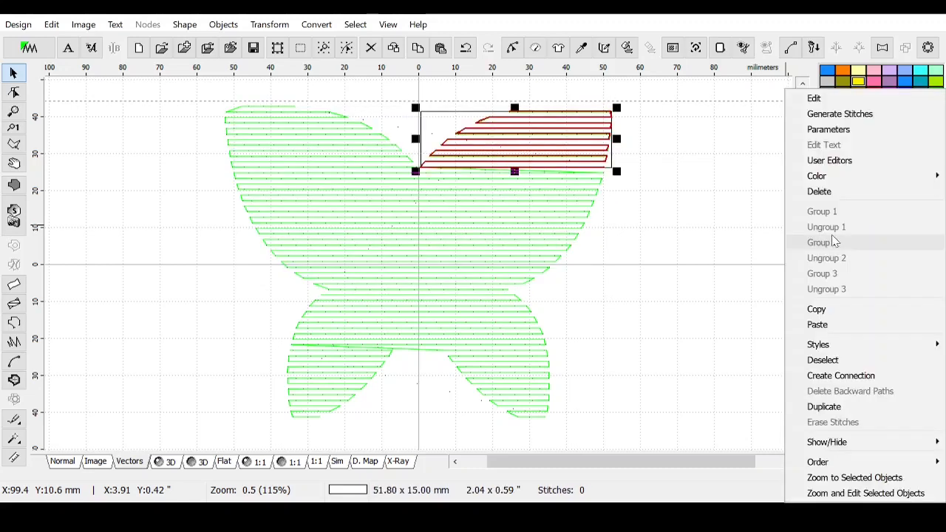
pyautogui.click(841, 376)
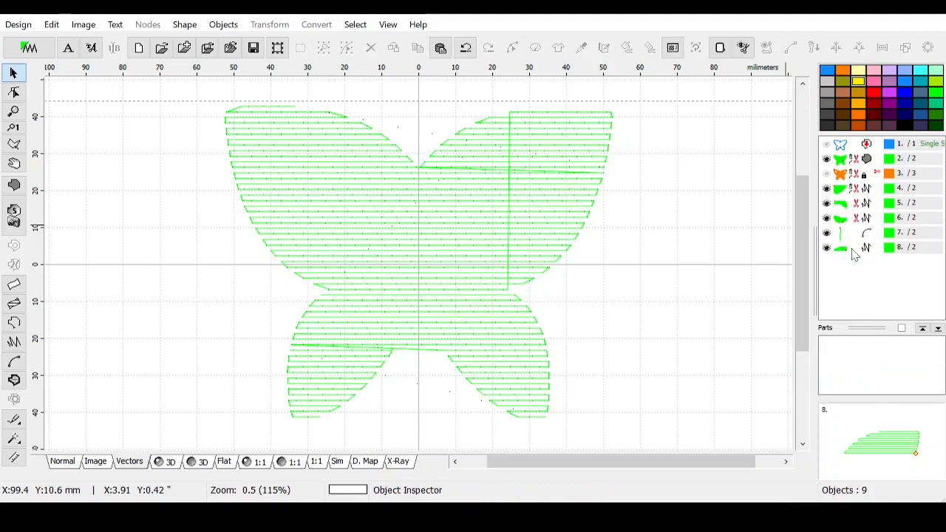
# Step: Examine the end nodes of the large upper-wing section and delete the connection to the upper-right wing section
pyautogui.click(862, 217)
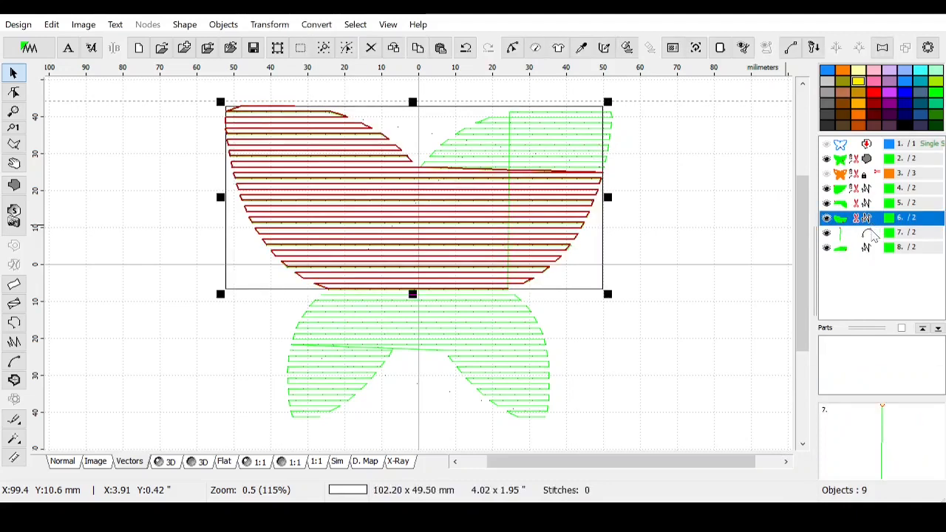
pyautogui.click(512, 48)
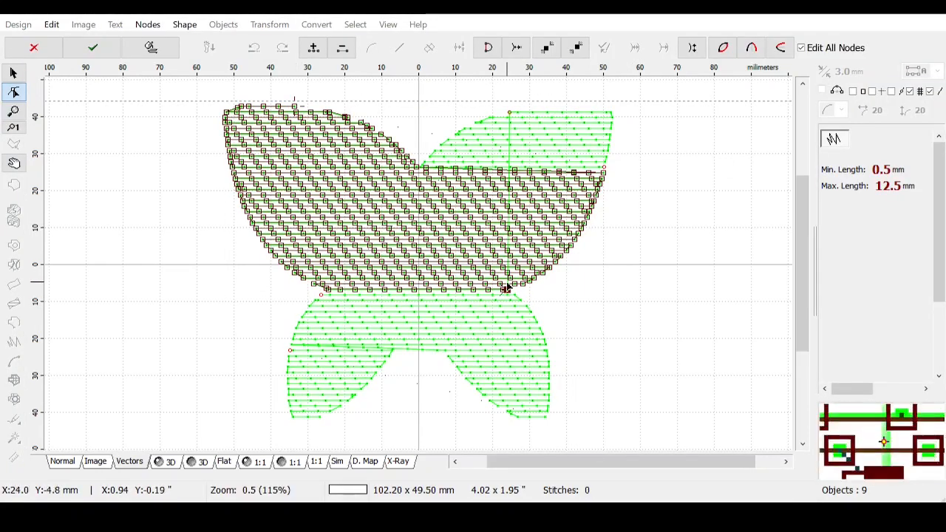
pyautogui.click(93, 48)
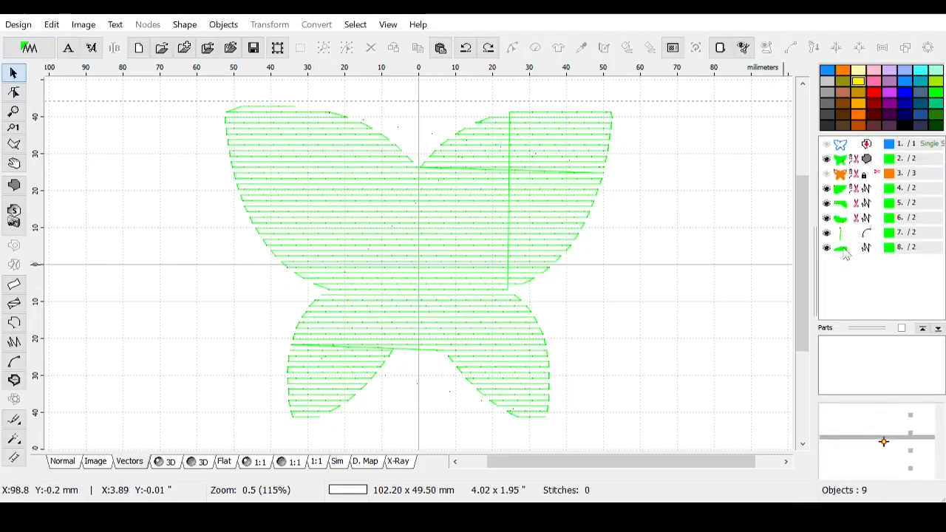
pyautogui.click(865, 235)
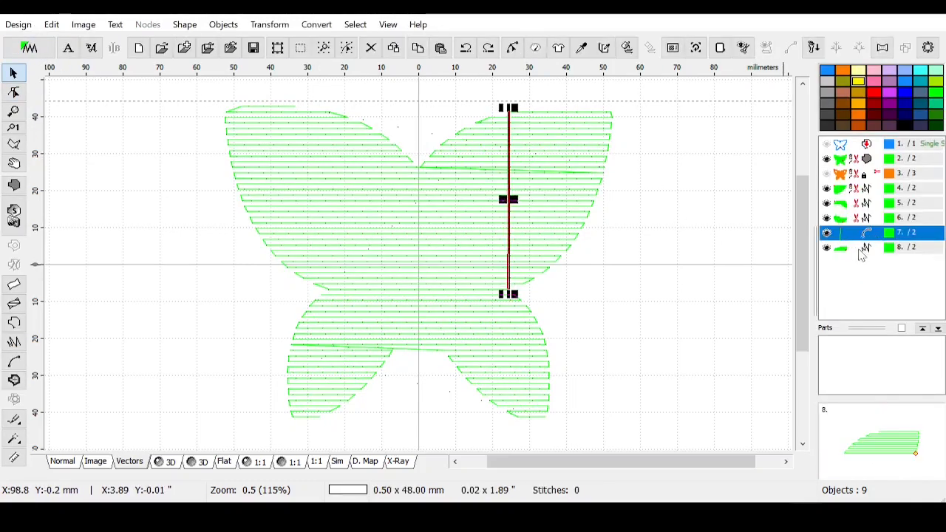
pyautogui.press('Delete')
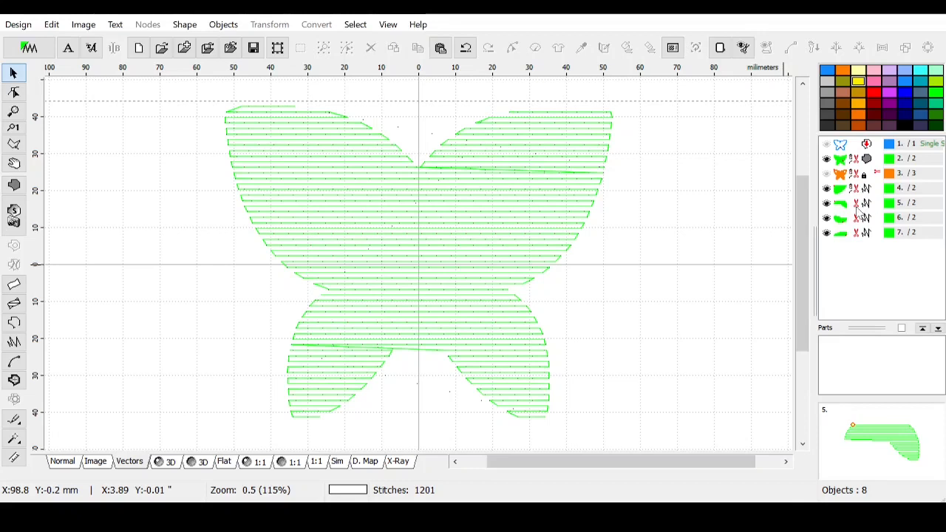
# Step: Examine the lower body section's stitch nodes along its seam with the lower-left wing section, from the inner notch to the outer edge
pyautogui.click(862, 191)
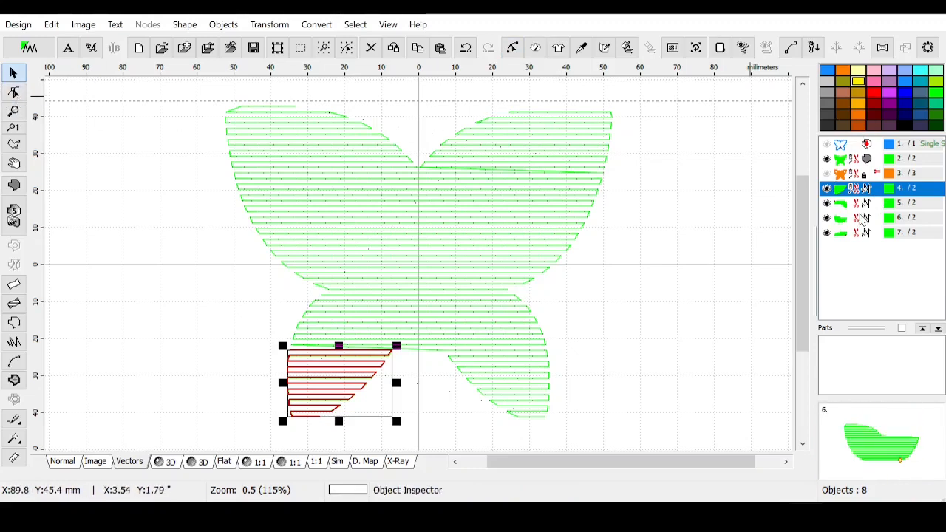
pyautogui.click(864, 205)
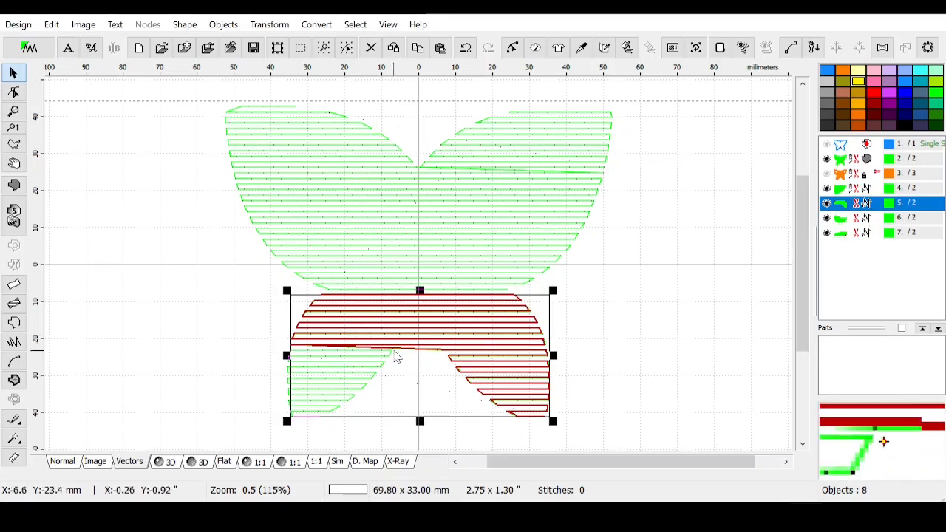
pyautogui.click(13, 93)
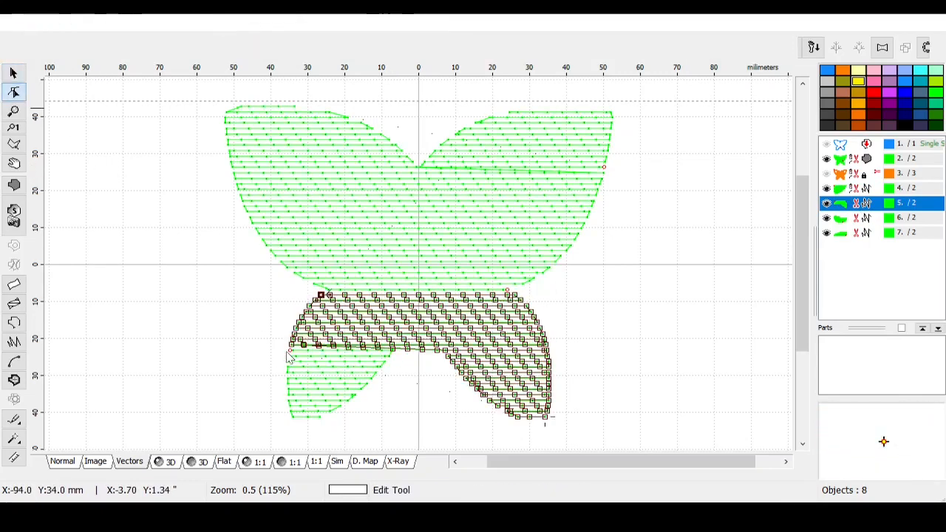
pyautogui.click(398, 356)
pyautogui.click(392, 360)
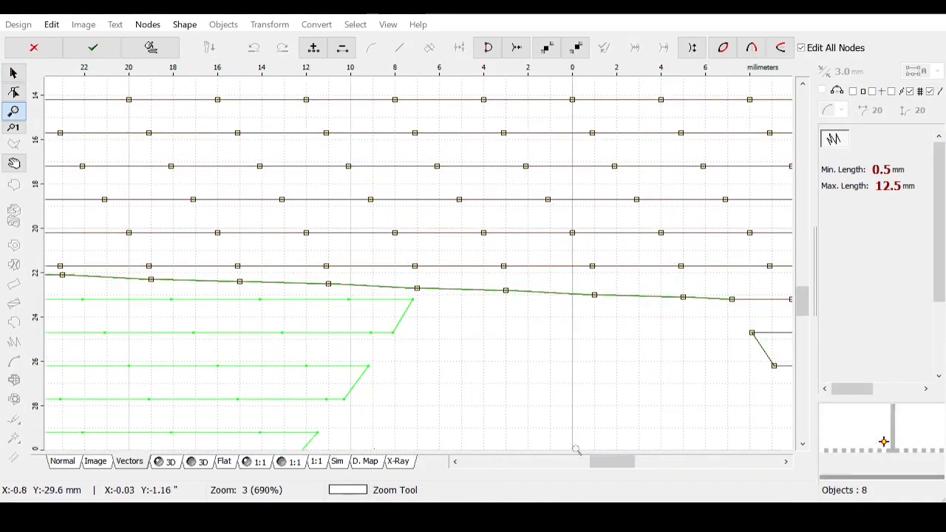
pyautogui.moveTo(610, 468); pyautogui.dragTo(591, 474)
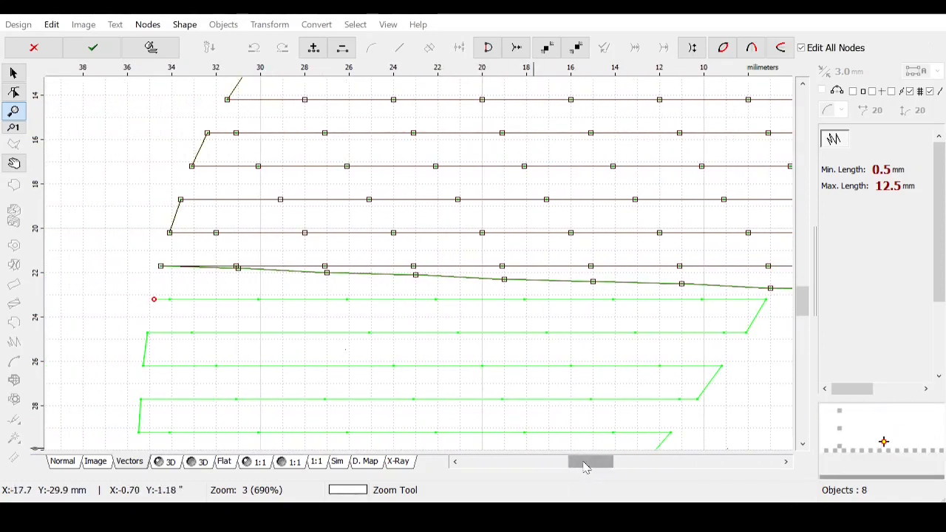
pyautogui.moveTo(584, 466)
pyautogui.mouseDown()
pyautogui.moveTo(602, 468)
pyautogui.moveTo(584, 470)
pyautogui.mouseUp()
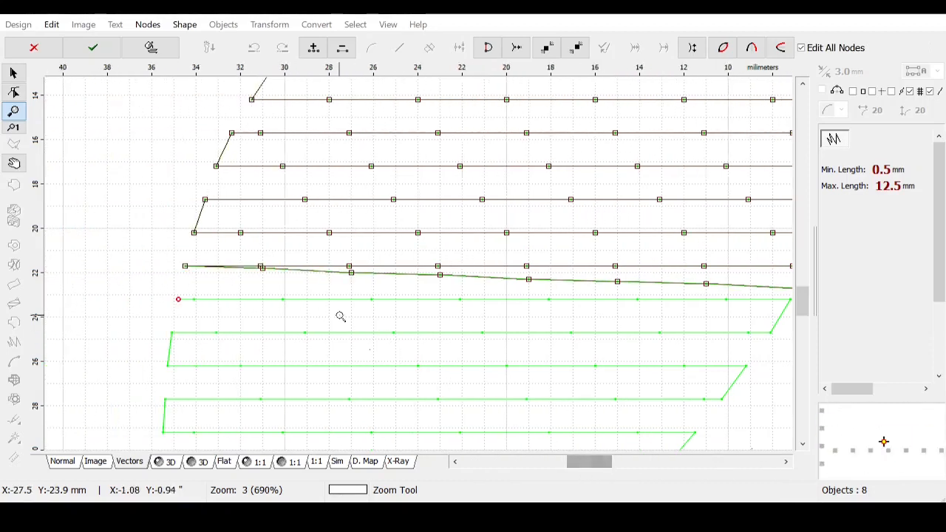
# Step: Try moving the closely spaced nodes near the lower body section's left end off the overlapping stitch line, and discard the node edits
pyautogui.click(13, 91)
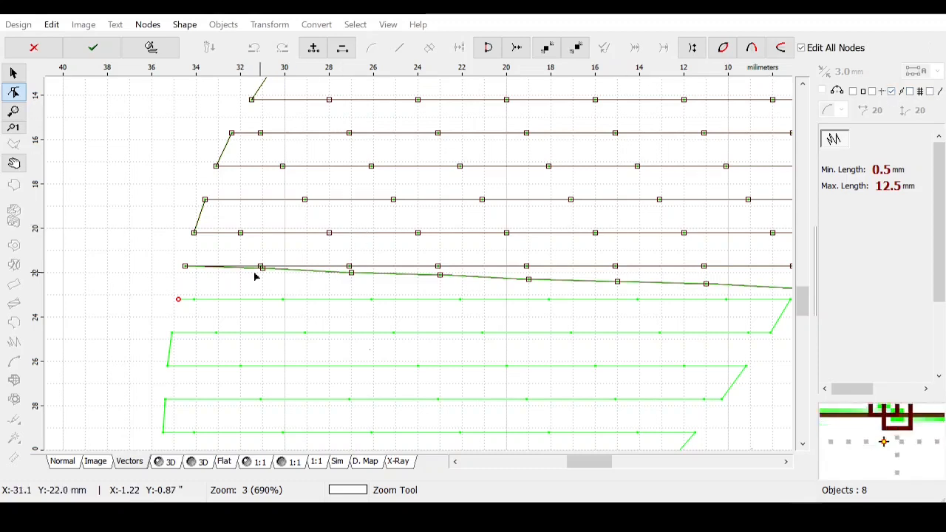
pyautogui.moveTo(255, 275); pyautogui.dragTo(267, 275)
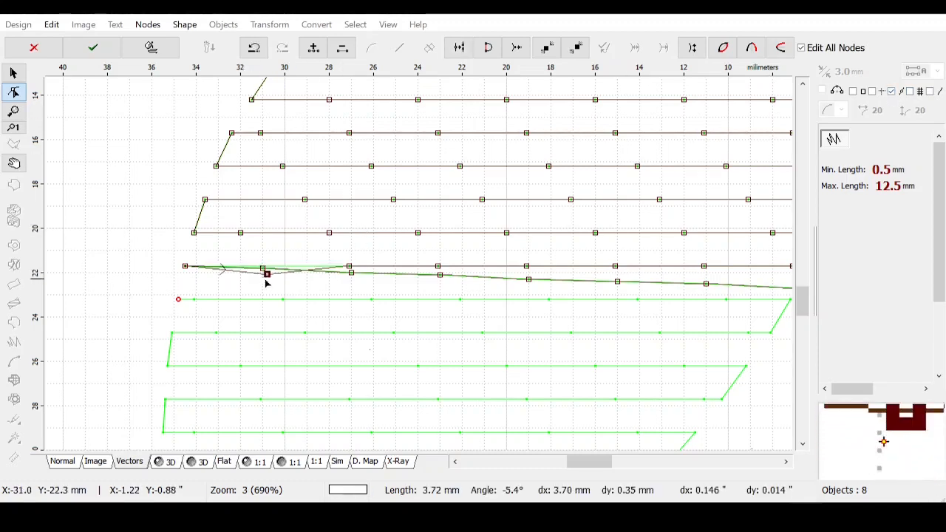
pyautogui.hotkey('ctrl', 'z')
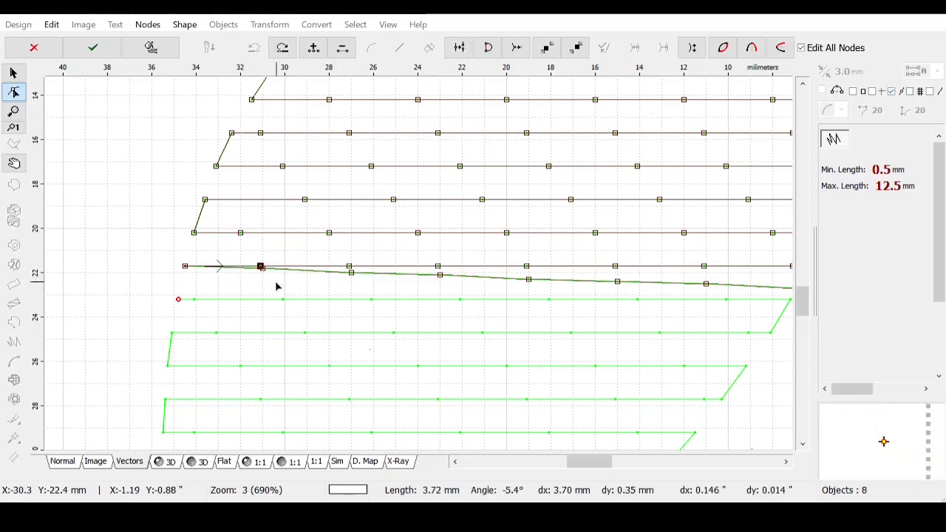
pyautogui.click(14, 111)
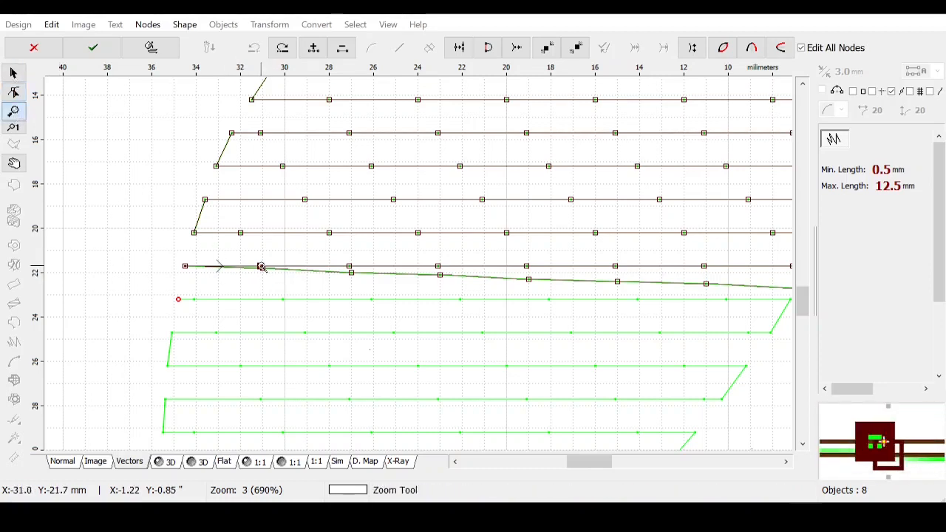
pyautogui.click(261, 266)
pyautogui.click(268, 272)
pyautogui.click(268, 272)
pyautogui.click(13, 91)
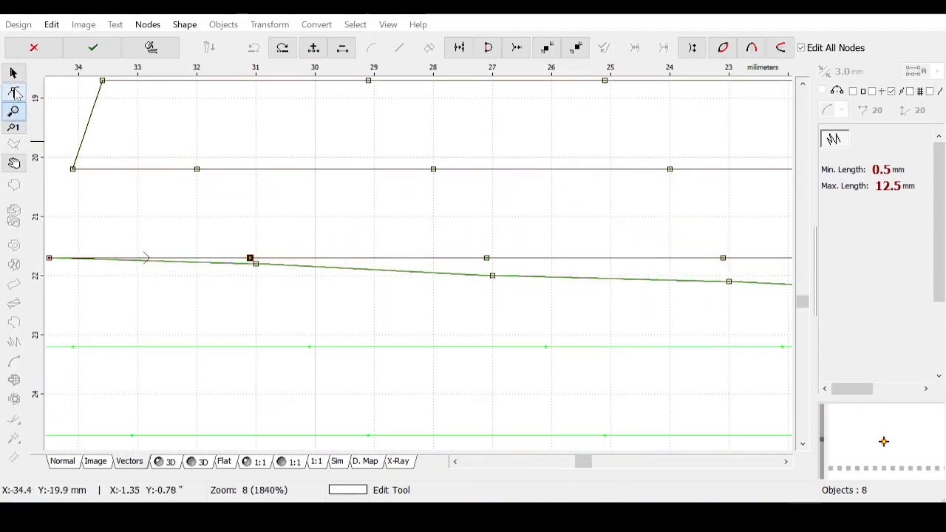
pyautogui.moveTo(256, 267)
pyautogui.mouseDown()
pyautogui.moveTo(250, 260)
pyautogui.moveTo(257, 277)
pyautogui.mouseUp()
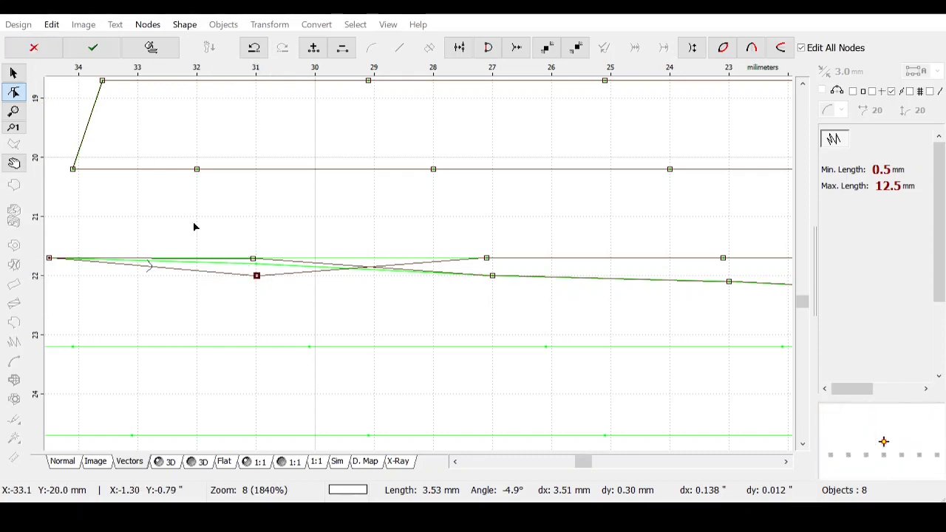
pyautogui.click(33, 51)
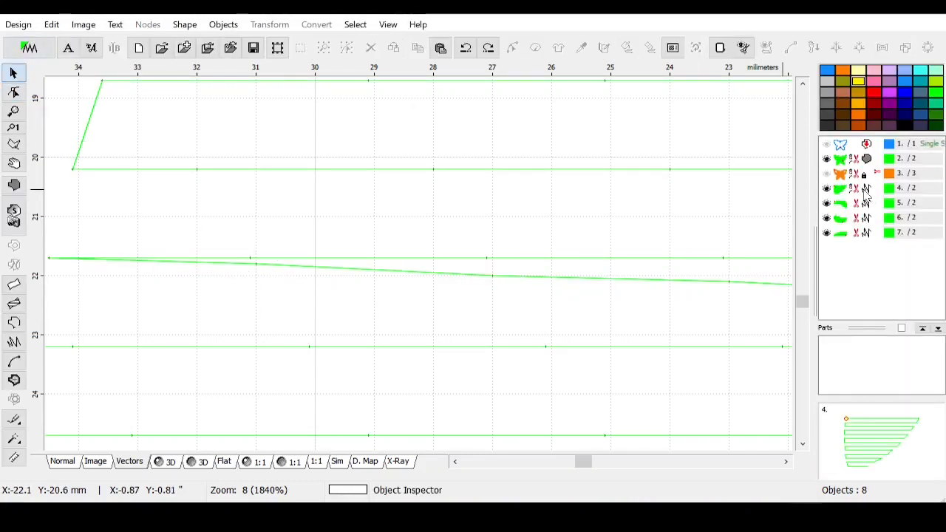
# Step: Recolor all four stitch sections of the butterfly fill to dark purple
pyautogui.click(861, 210)
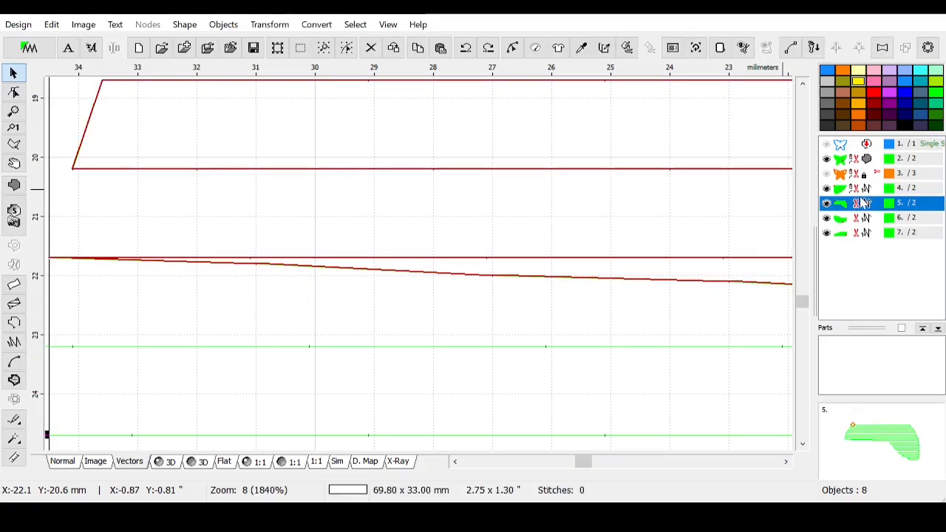
pyautogui.doubleClick(861, 200)
pyautogui.click(889, 104)
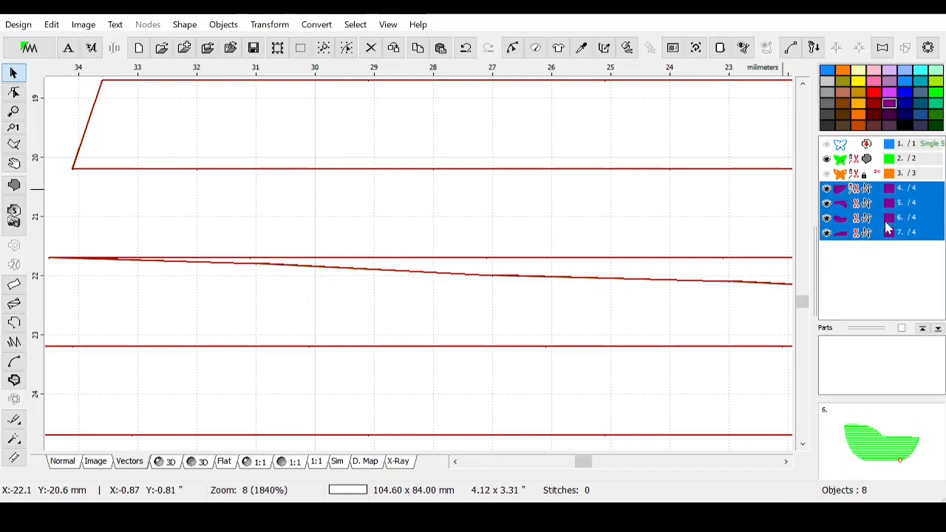
# Step: Duplicate the lower body stitch section and recolor the copy yellow as a reference
pyautogui.click(867, 204)
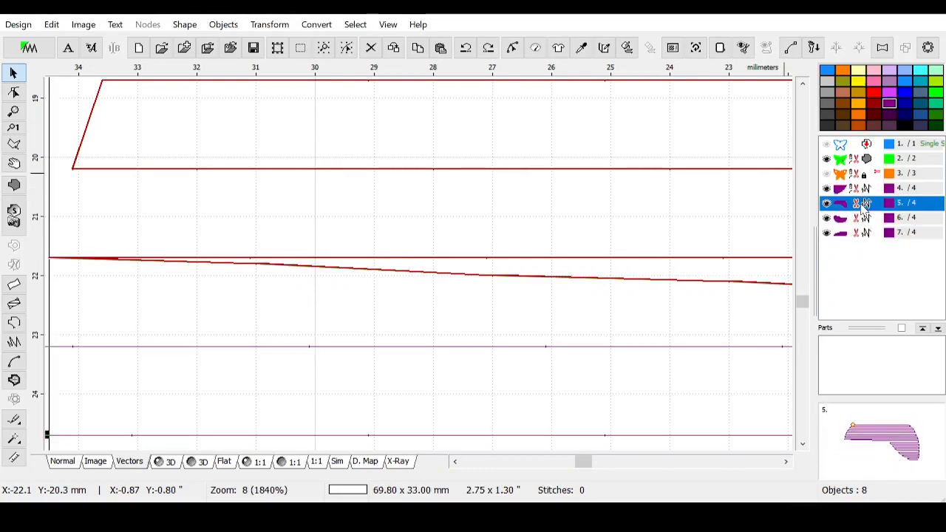
pyautogui.hotkey('ctrl', 'd')
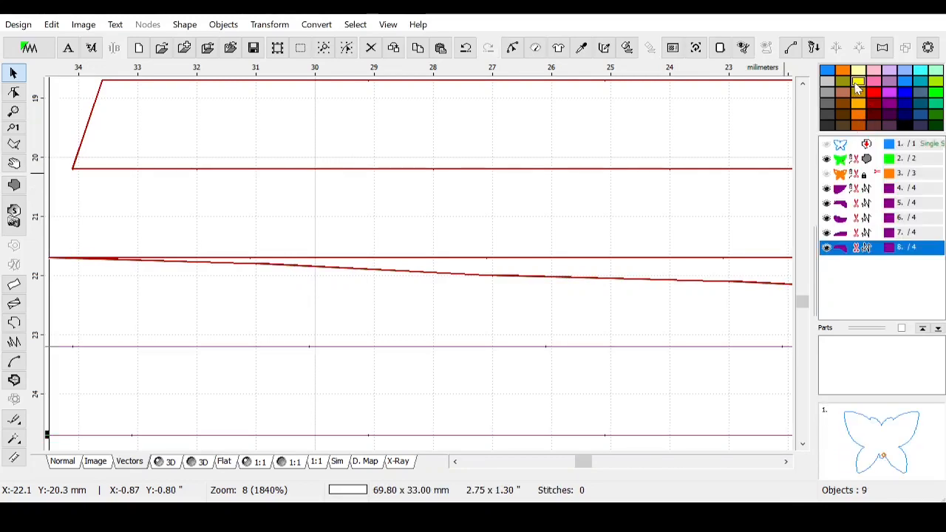
pyautogui.moveTo(858, 87); pyautogui.dragTo(877, 248)
# Step: Snap the nodes of the purple lower body section's slanted connection line above the lower-left wing onto the nodes of the row above
pyautogui.click(862, 204)
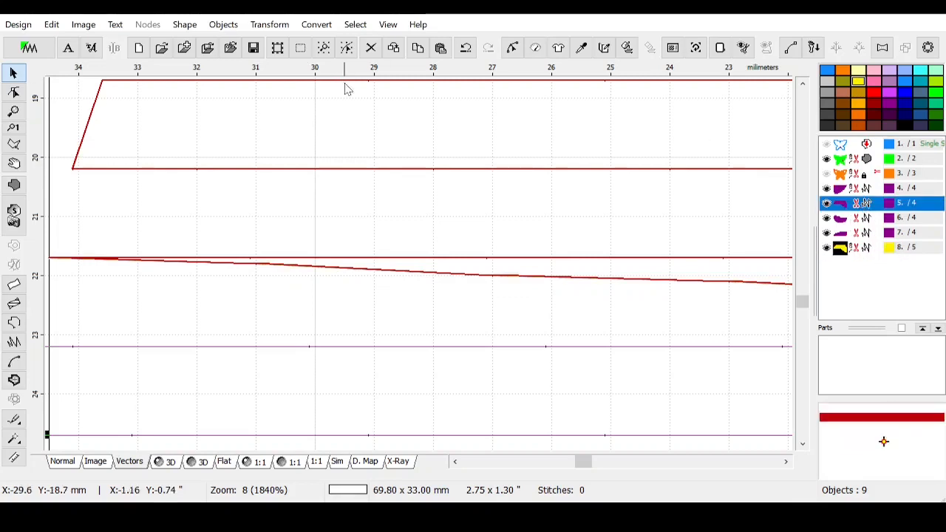
pyautogui.click(511, 47)
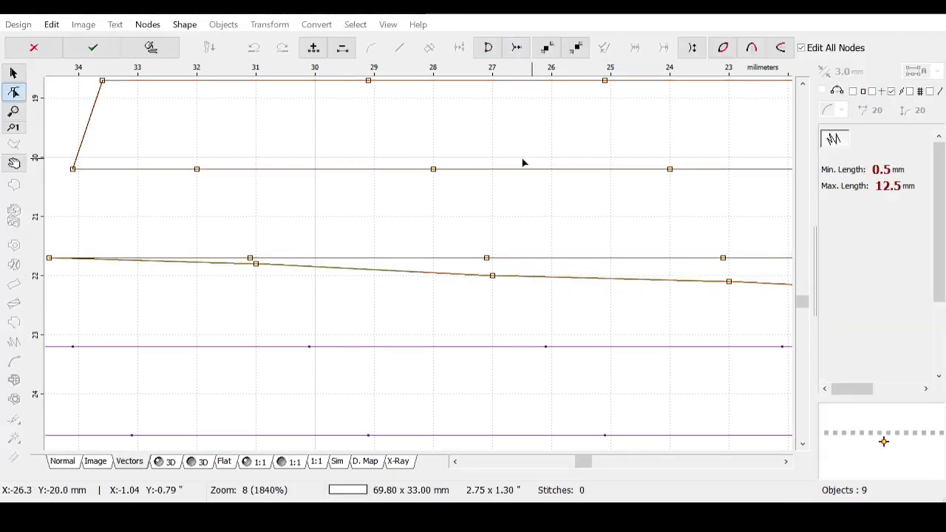
pyautogui.moveTo(256, 264); pyautogui.dragTo(252, 264)
pyautogui.moveTo(493, 275); pyautogui.dragTo(484, 260)
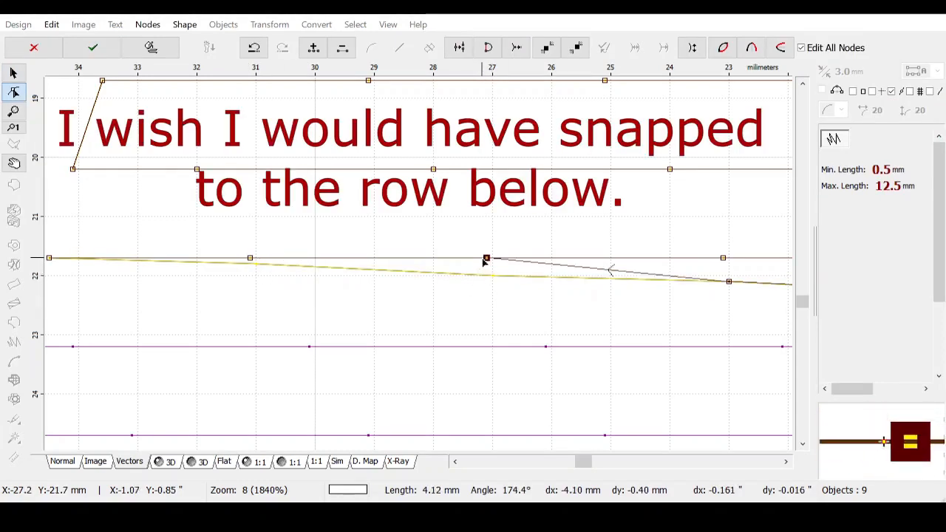
pyautogui.moveTo(729, 282); pyautogui.dragTo(724, 262)
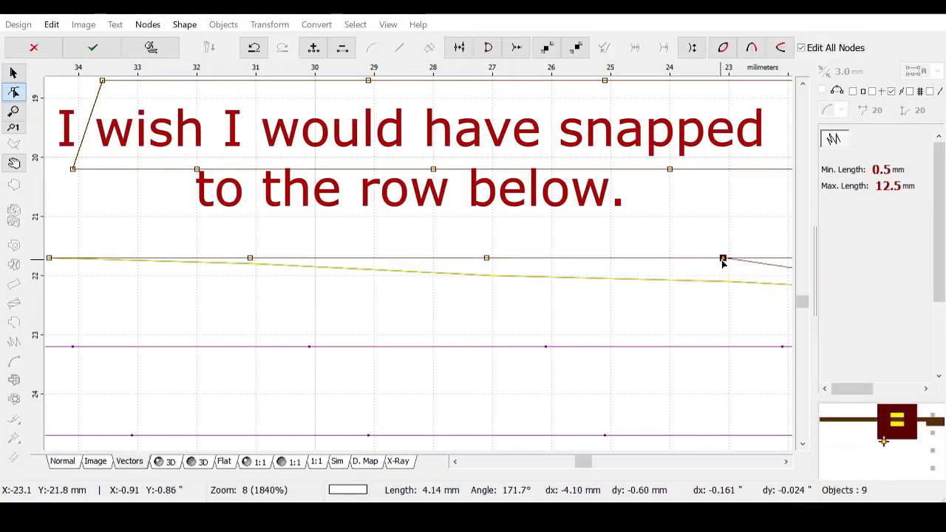
pyautogui.moveTo(584, 462); pyautogui.dragTo(600, 462)
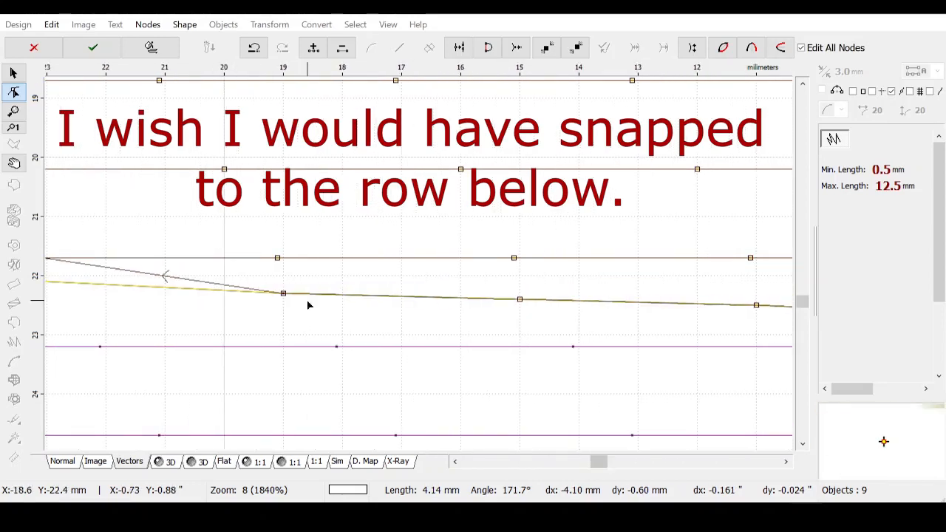
pyautogui.moveTo(286, 296); pyautogui.dragTo(280, 262)
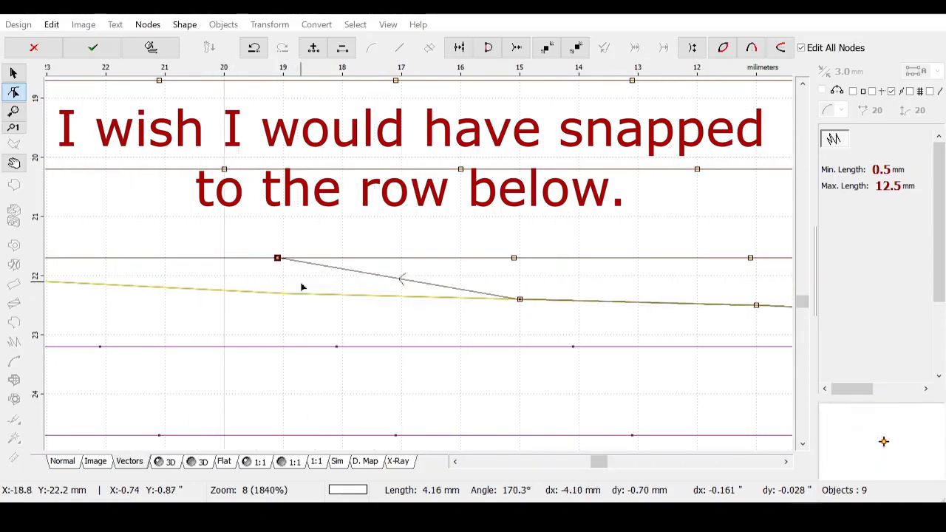
pyautogui.moveTo(520, 302); pyautogui.dragTo(516, 261)
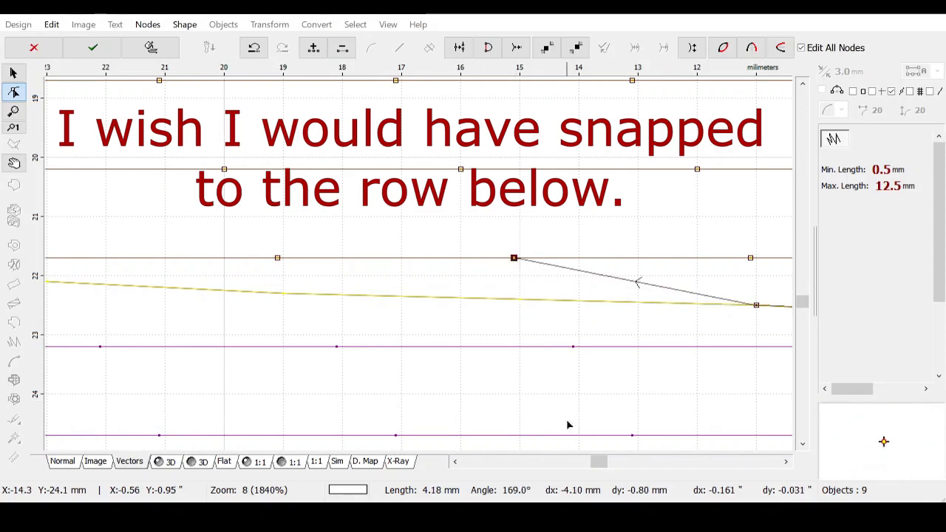
pyautogui.moveTo(599, 461); pyautogui.dragTo(611, 462)
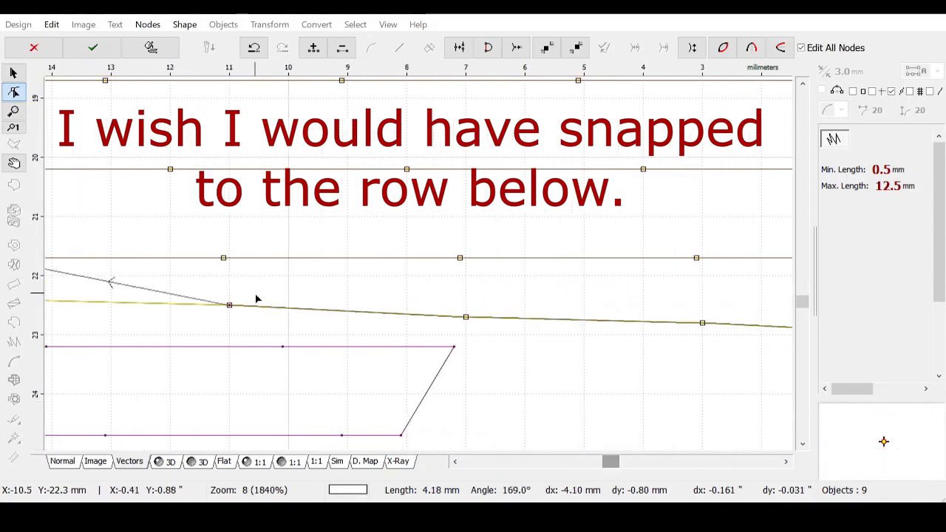
pyautogui.moveTo(233, 308); pyautogui.dragTo(223, 258)
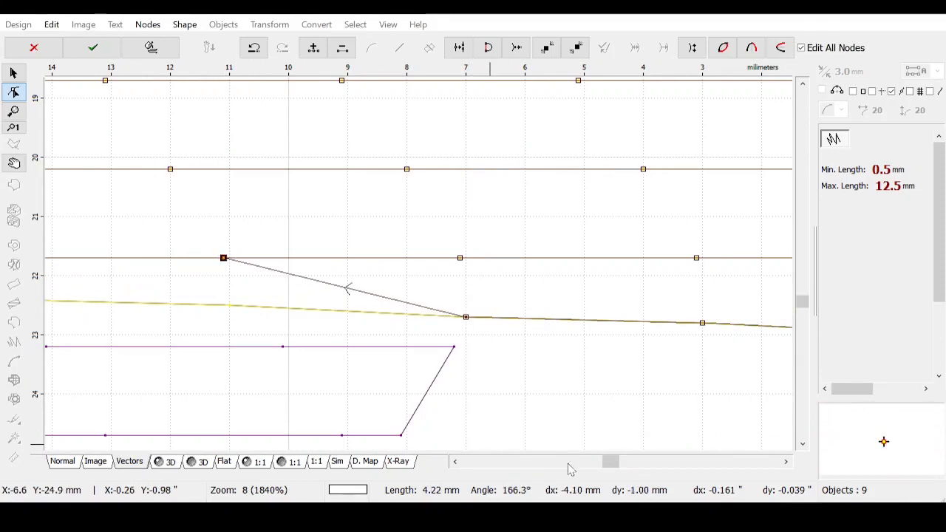
# Step: Move the last snapped connection node along the row to the node directly above the lower-left wing's inner corner
pyautogui.click(13, 110)
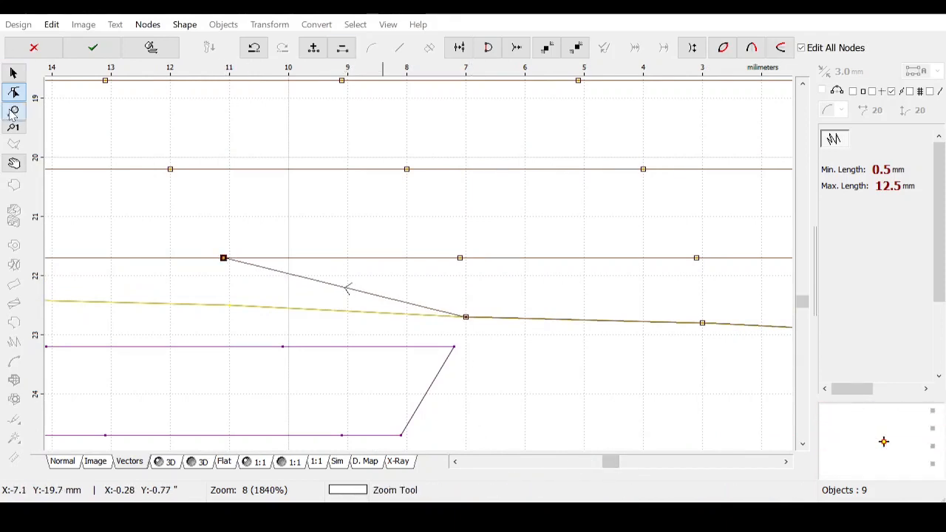
pyautogui.rightClick(513, 367)
pyautogui.rightClick(517, 370)
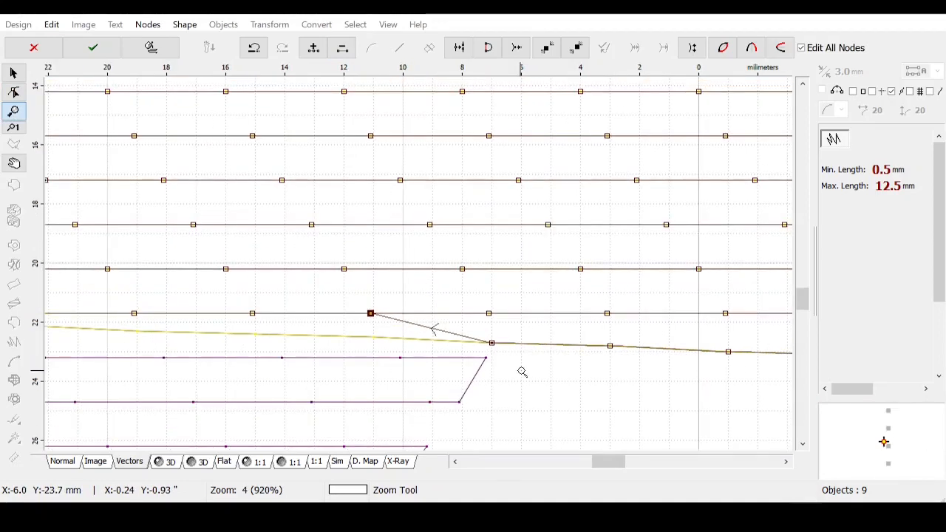
pyautogui.rightClick(572, 420)
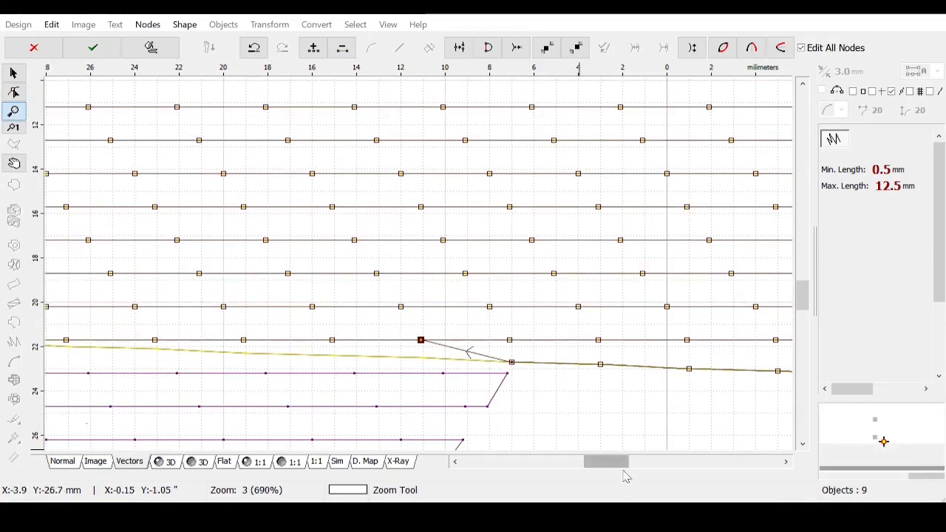
pyautogui.moveTo(607, 463); pyautogui.dragTo(614, 470)
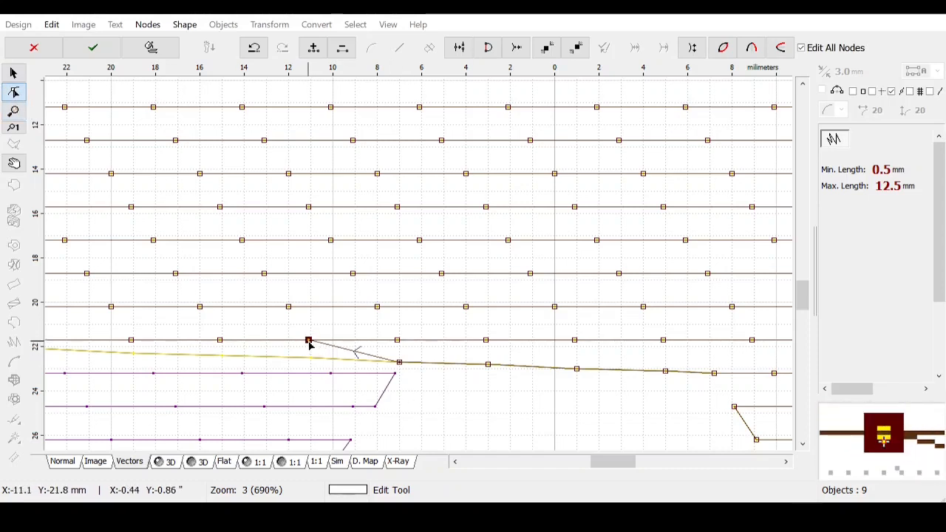
pyautogui.click(313, 48)
pyautogui.moveTo(356, 354); pyautogui.dragTo(398, 344)
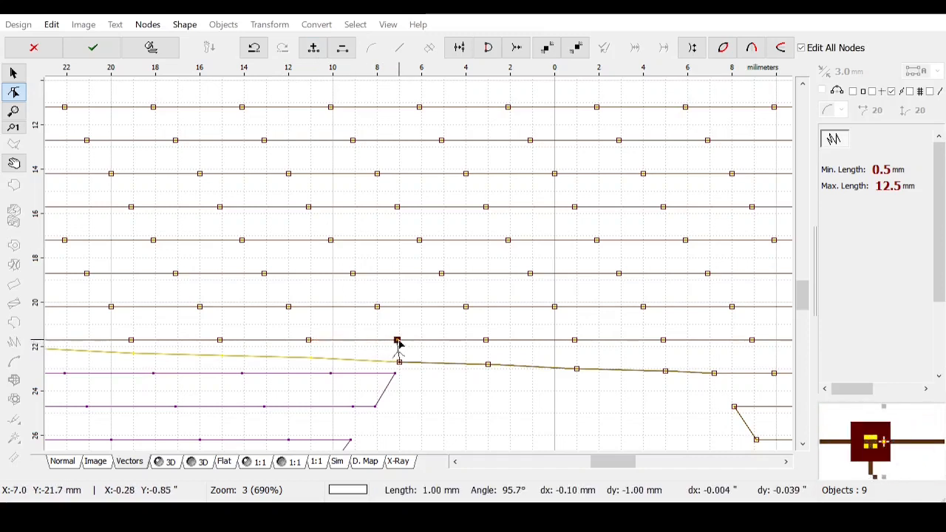
# Step: Switch snapping to the grid and try leveling the connection nodes across the gap between the lower wings
pyautogui.click(488, 365)
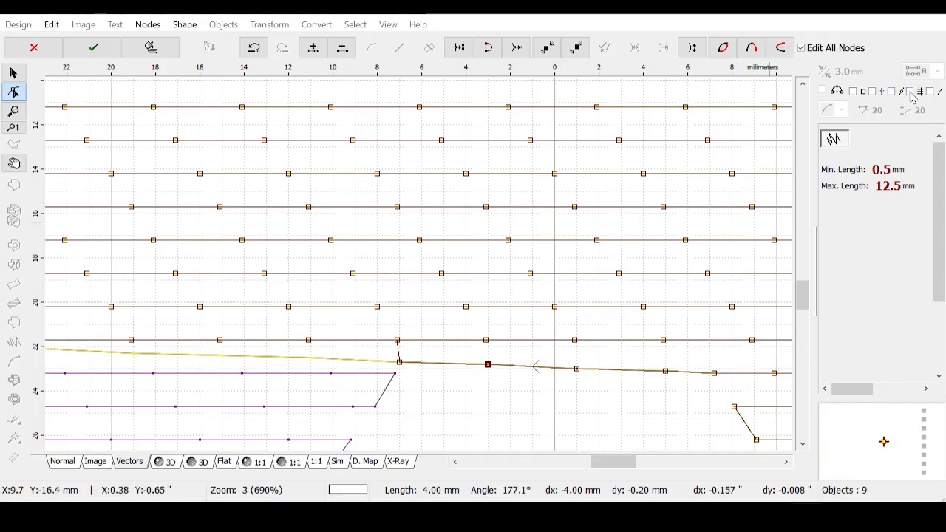
pyautogui.moveTo(491, 366); pyautogui.dragTo(489, 373)
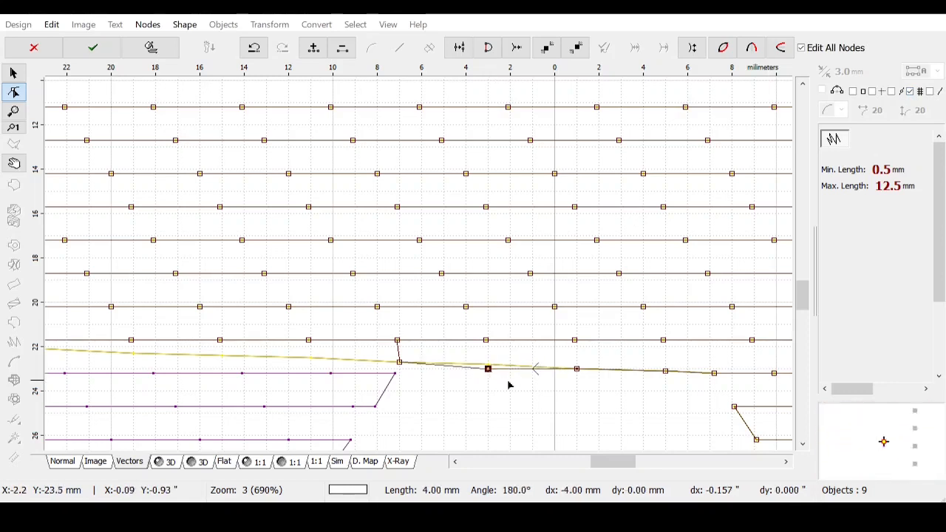
pyautogui.click(578, 370)
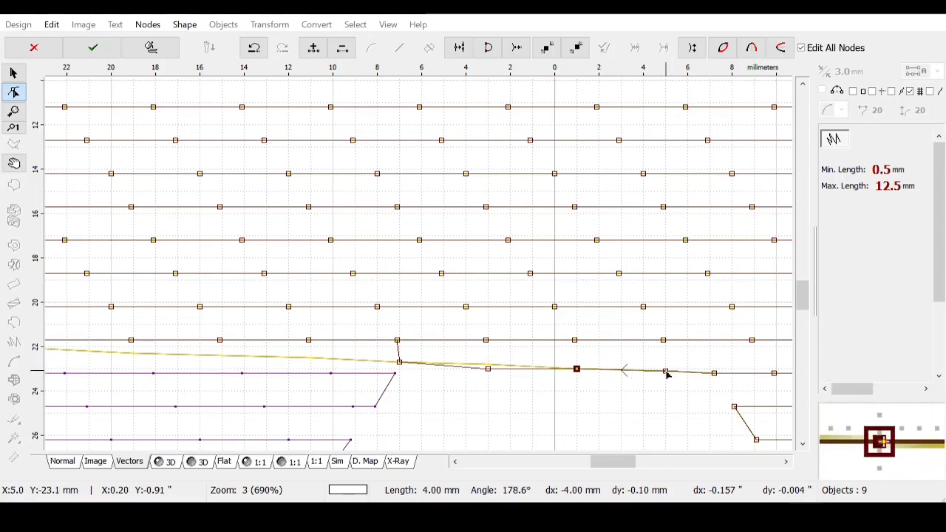
pyautogui.moveTo(667, 373); pyautogui.dragTo(669, 377)
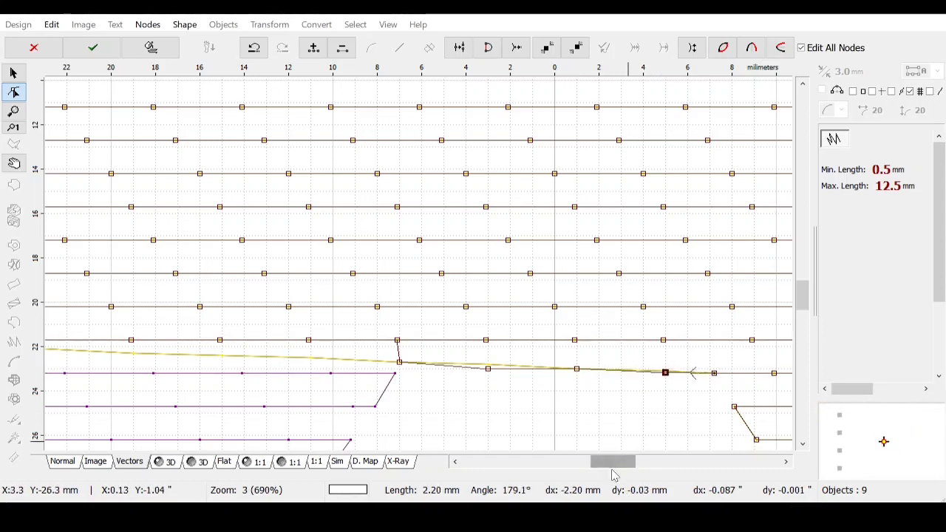
# Step: Place a horizontal guideline level with the first row of the lower wings and leave node editing
pyautogui.moveTo(615, 462)
pyautogui.mouseDown()
pyautogui.moveTo(634, 467)
pyautogui.moveTo(621, 471)
pyautogui.mouseUp()
pyautogui.press('z')
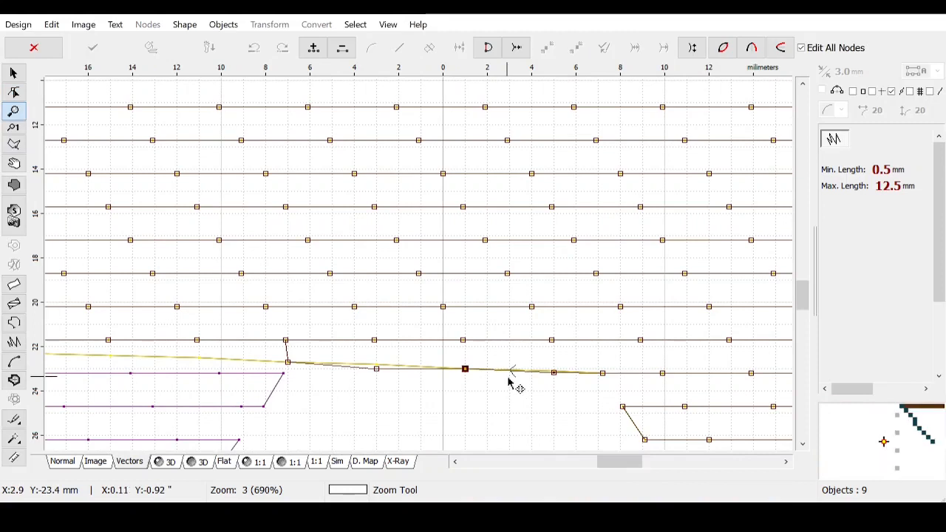
pyautogui.press('Escape')
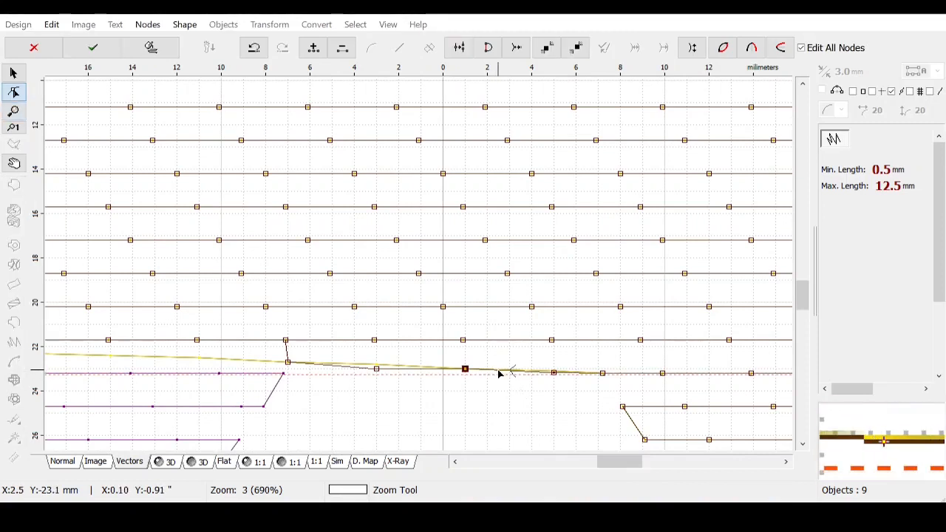
pyautogui.click(34, 50)
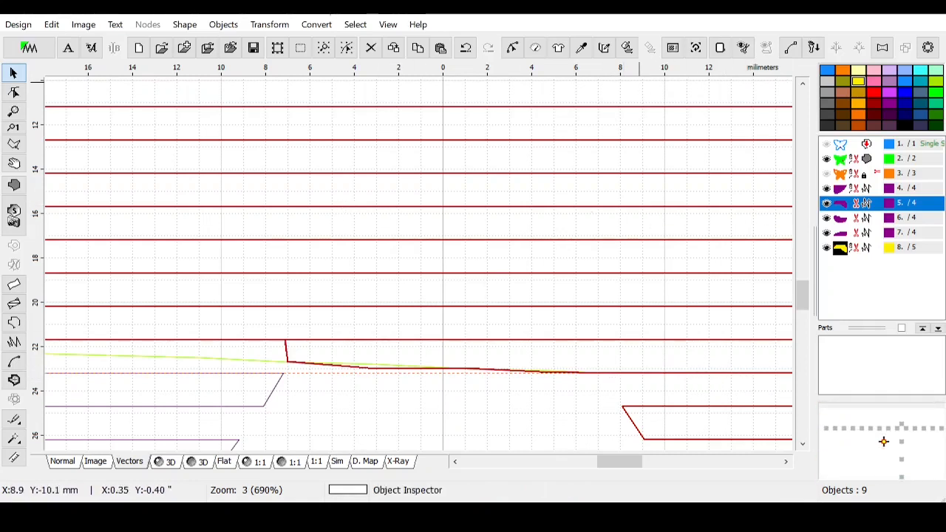
# Step: With guideline snapping on, move the connection's two leftmost gap nodes onto the guideline, placing the end one at the lower-left wing's inner corner
pyautogui.click(514, 48)
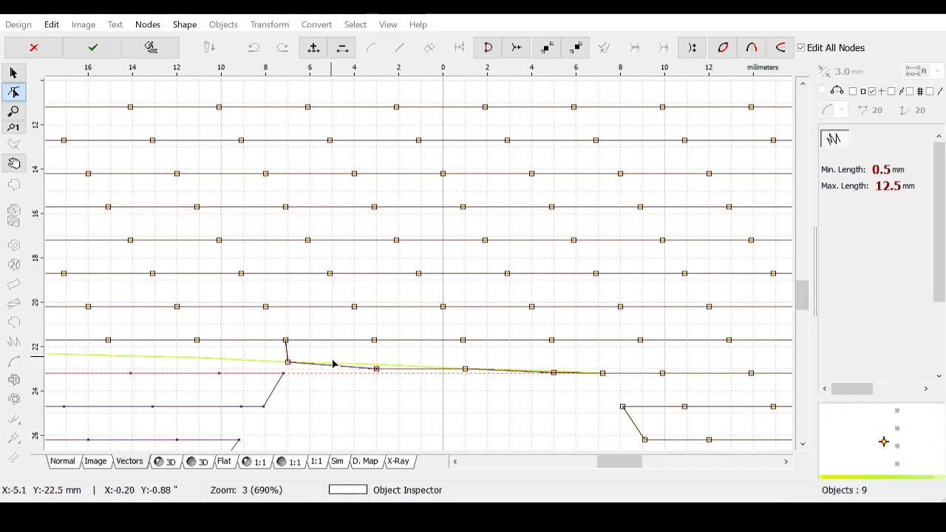
pyautogui.moveTo(377, 372); pyautogui.dragTo(376, 375)
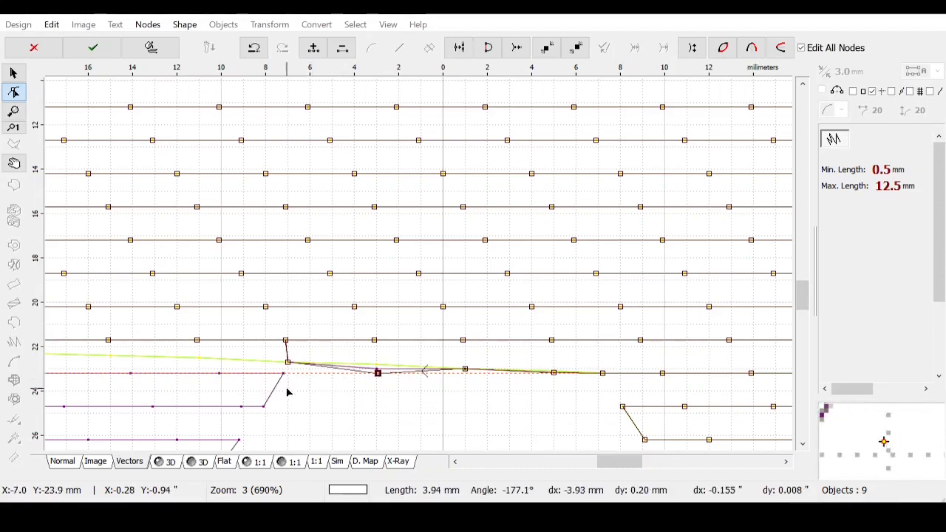
pyautogui.moveTo(289, 365); pyautogui.dragTo(284, 377)
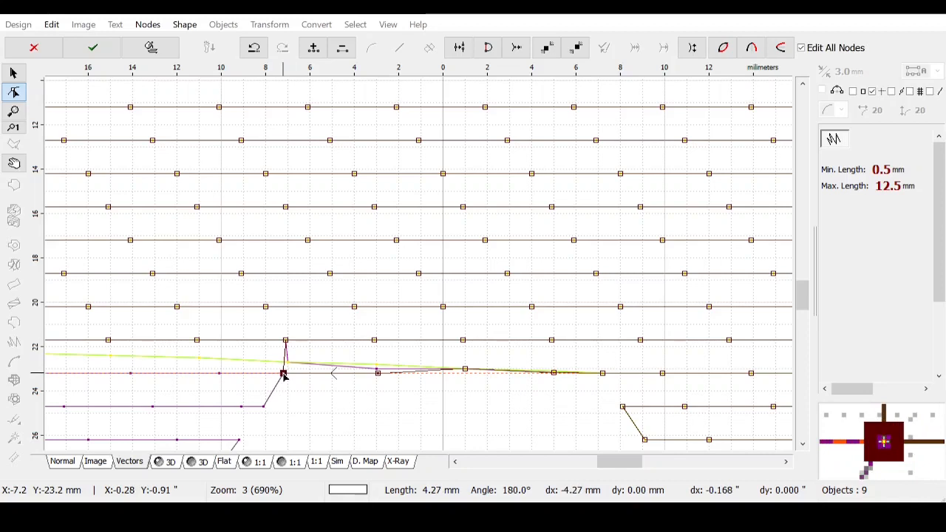
# Step: Try shifting the node atop the short vertical connection along its row, and undo the move
pyautogui.click(286, 340)
pyautogui.moveTo(286, 340); pyautogui.dragTo(310, 341)
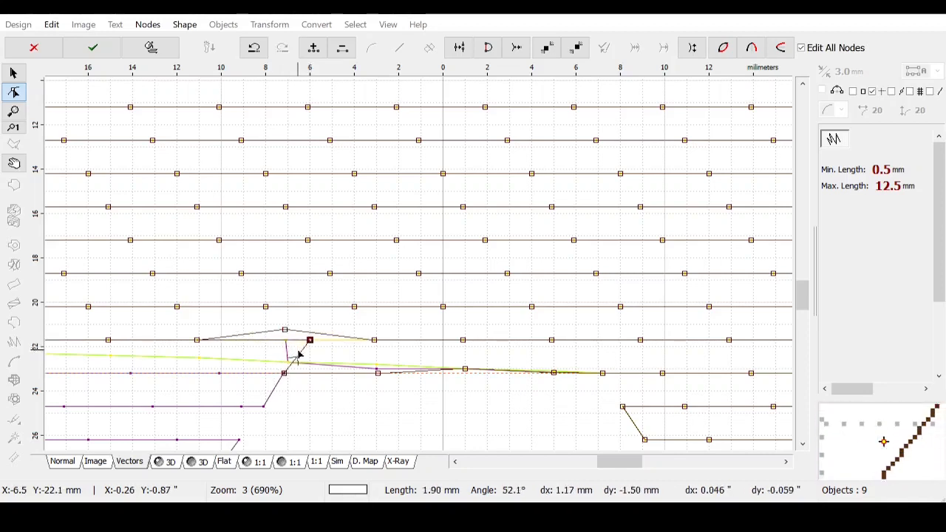
pyautogui.hotkey('ctrl', 'z')
pyautogui.hotkey('ctrl', 'z')
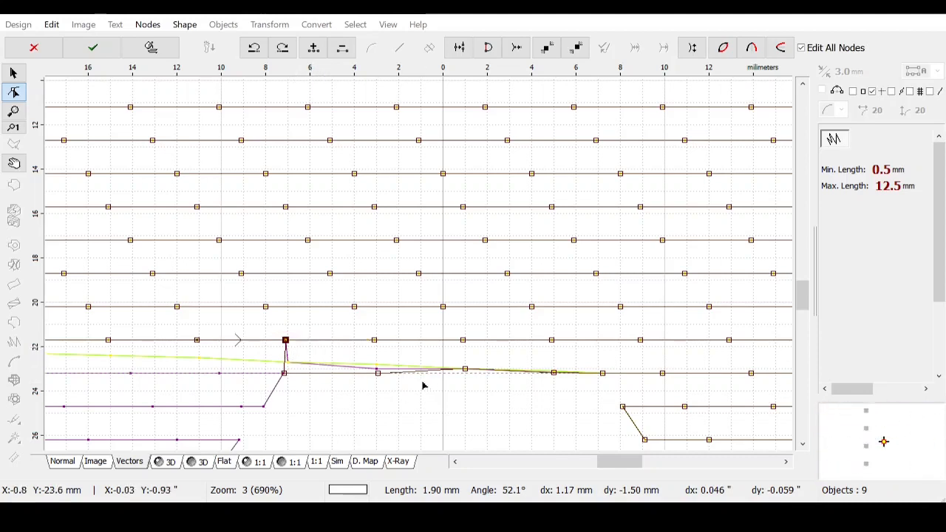
# Step: Snap the remaining two gap nodes of the connection onto the guideline and apply the node edits
pyautogui.moveTo(468, 372); pyautogui.dragTo(466, 377)
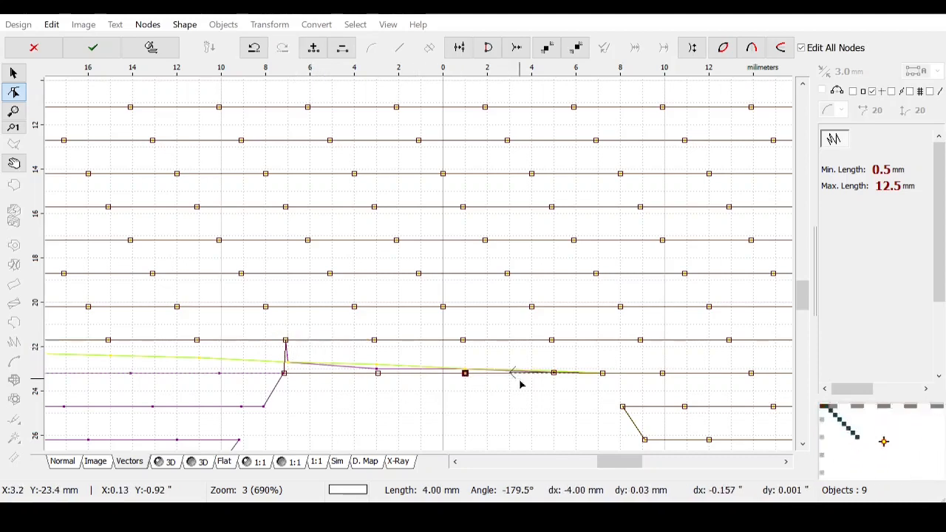
pyautogui.moveTo(553, 374); pyautogui.dragTo(556, 375)
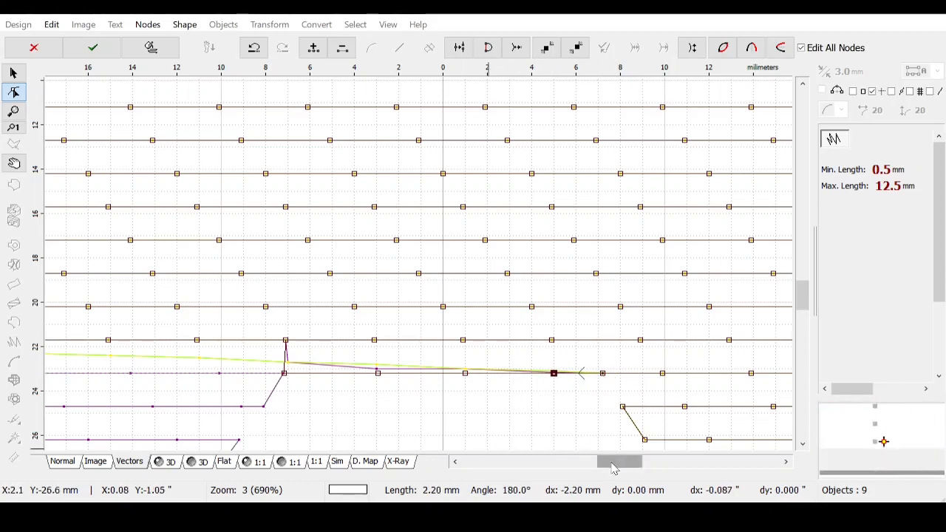
pyautogui.press('Return')
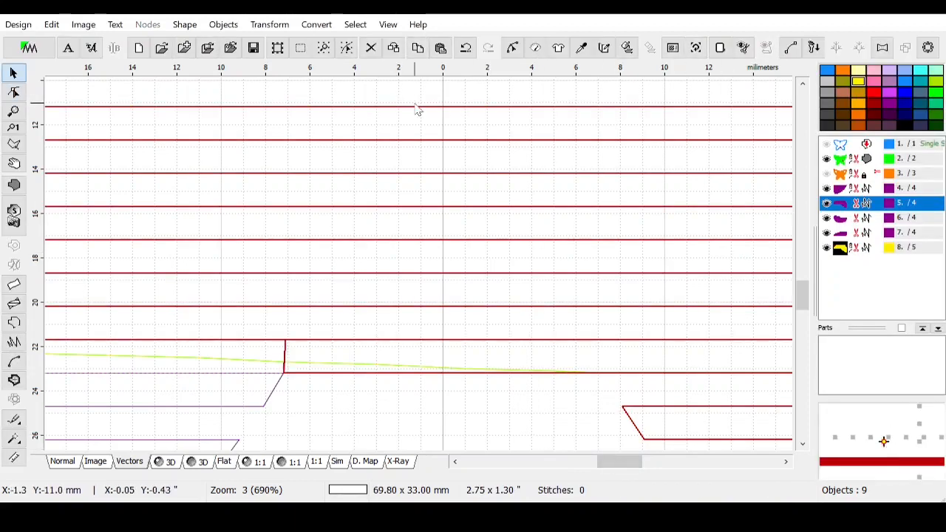
# Step: Delete the yellow reference copy of the lower-wing section
pyautogui.click(324, 49)
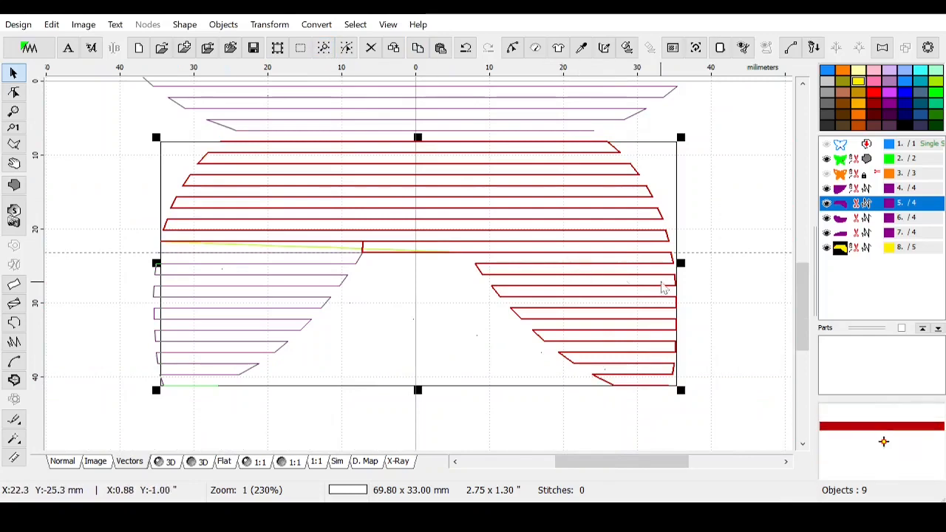
pyautogui.moveTo(803, 313); pyautogui.dragTo(800, 231)
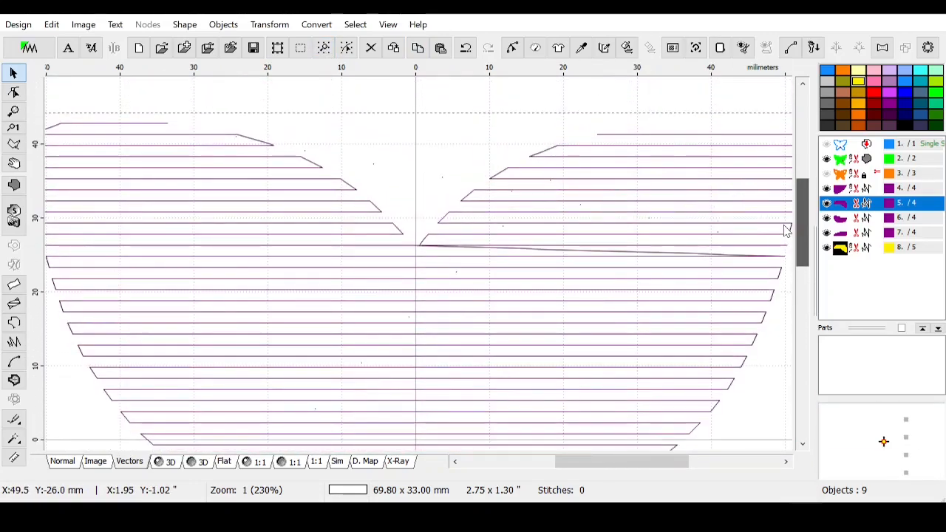
pyautogui.click(678, 251)
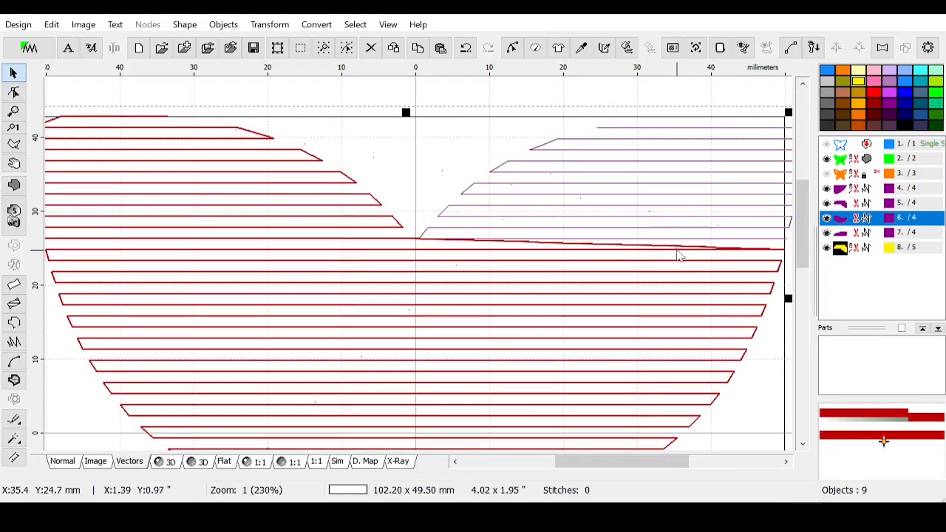
pyautogui.click(871, 248)
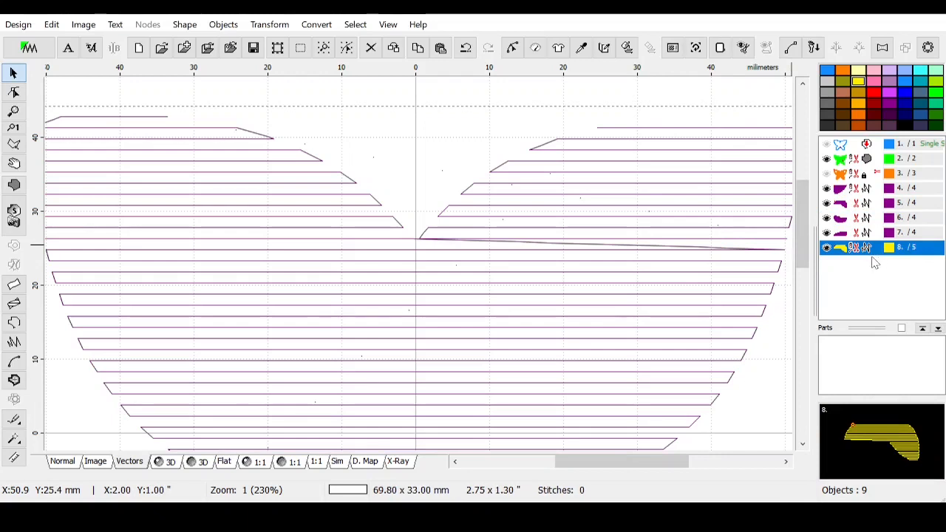
pyautogui.press('Delete')
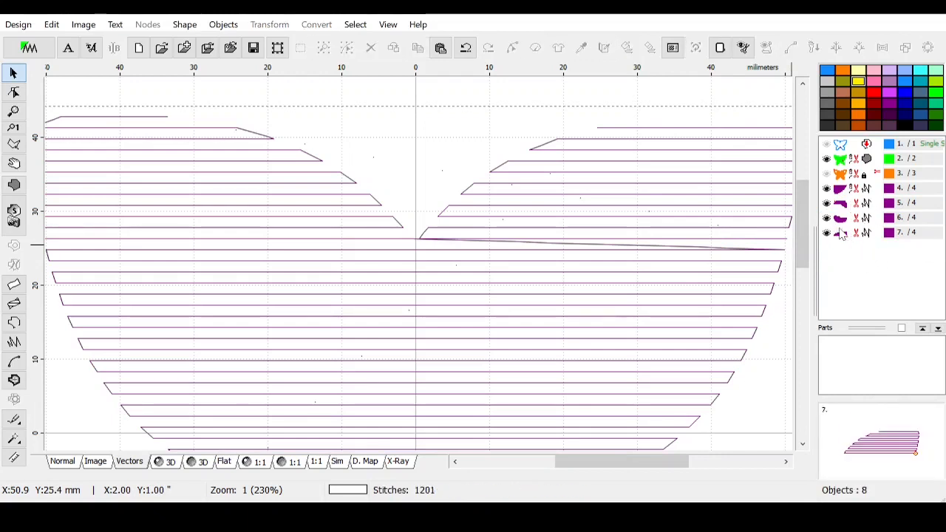
# Step: Hide the green butterfly object so only the purple stitch sections stay on display
pyautogui.click(554, 250)
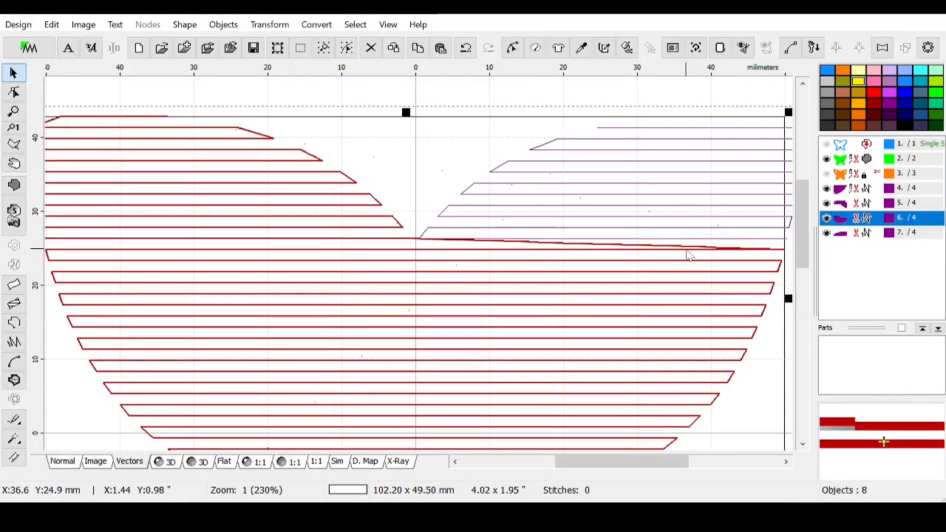
pyautogui.click(827, 159)
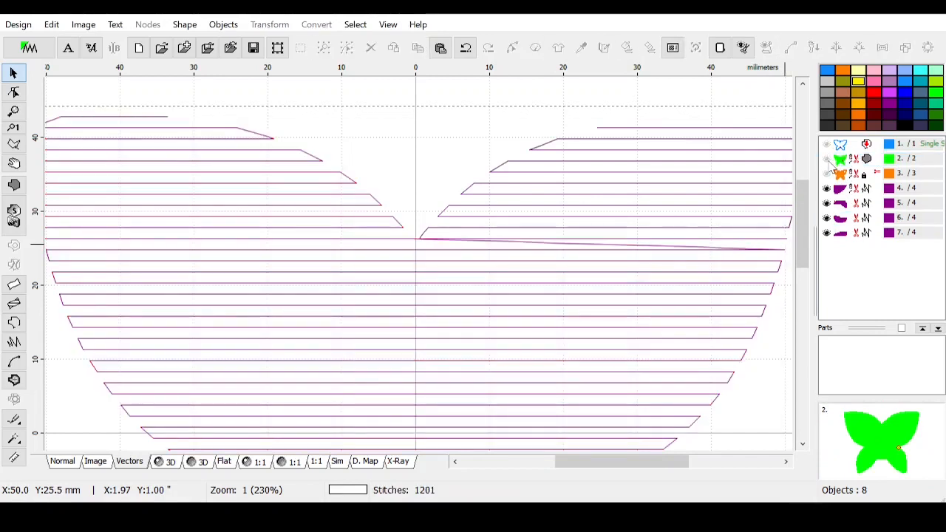
pyautogui.click(849, 162)
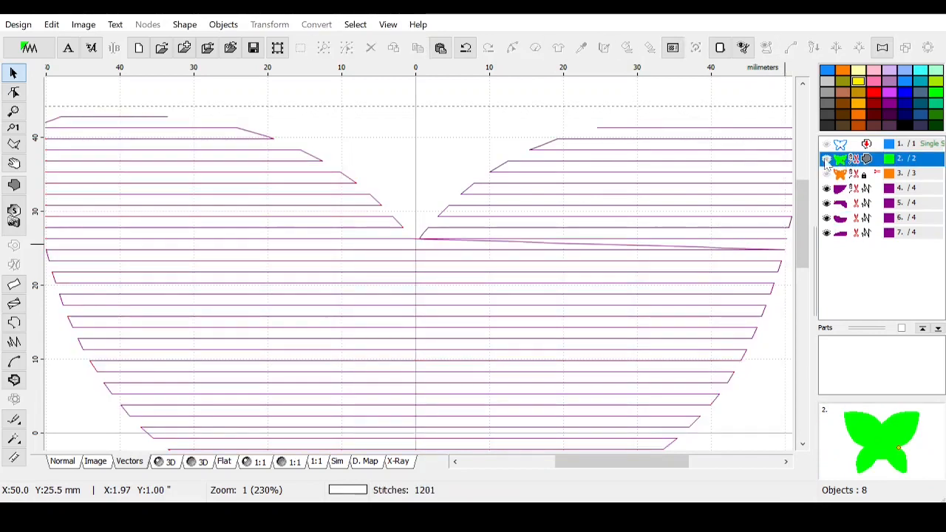
# Step: Duplicate the large section covering the body and upper-left wing as a yellow reference copy, and reselect the purple original
pyautogui.click(858, 235)
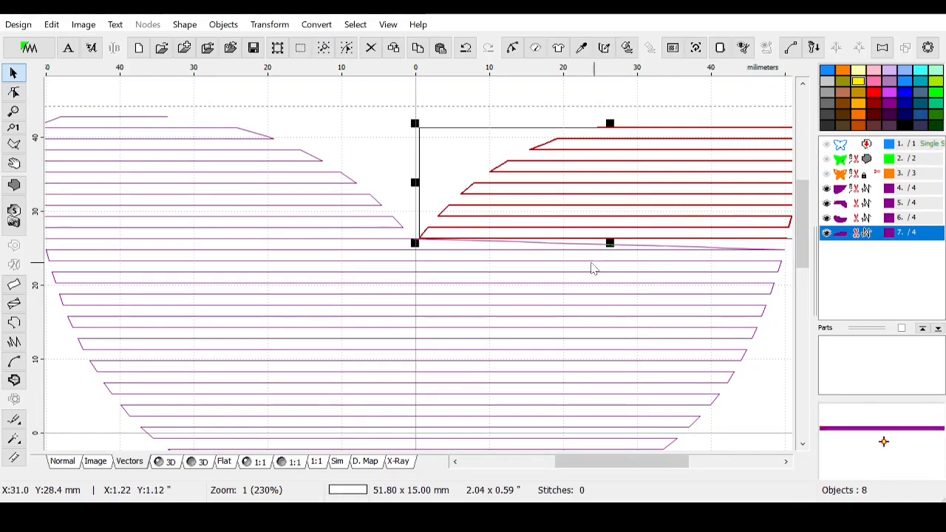
pyautogui.click(859, 218)
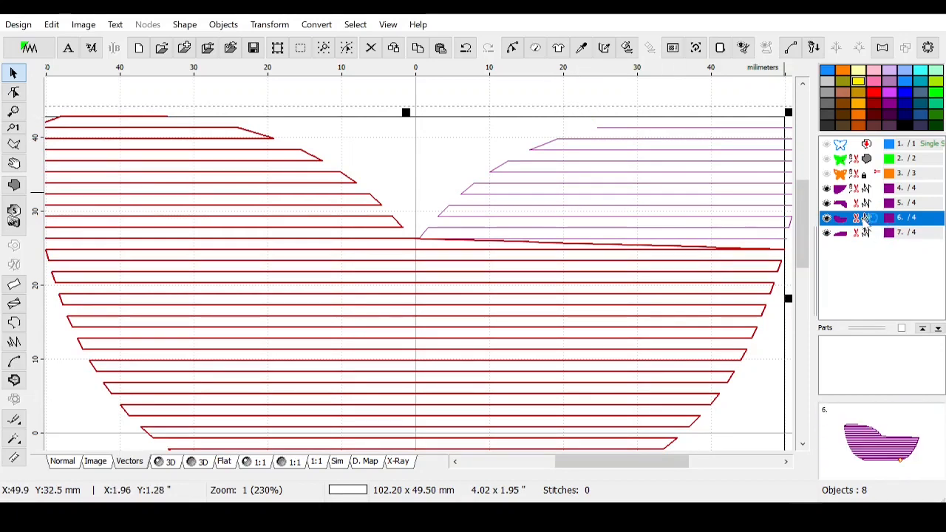
pyautogui.hotkey('ctrl', 'd')
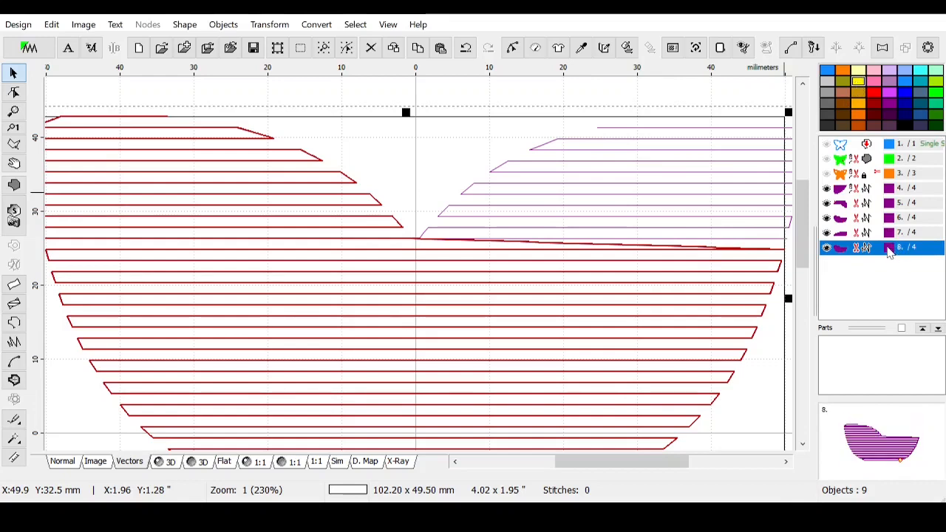
pyautogui.click(851, 221)
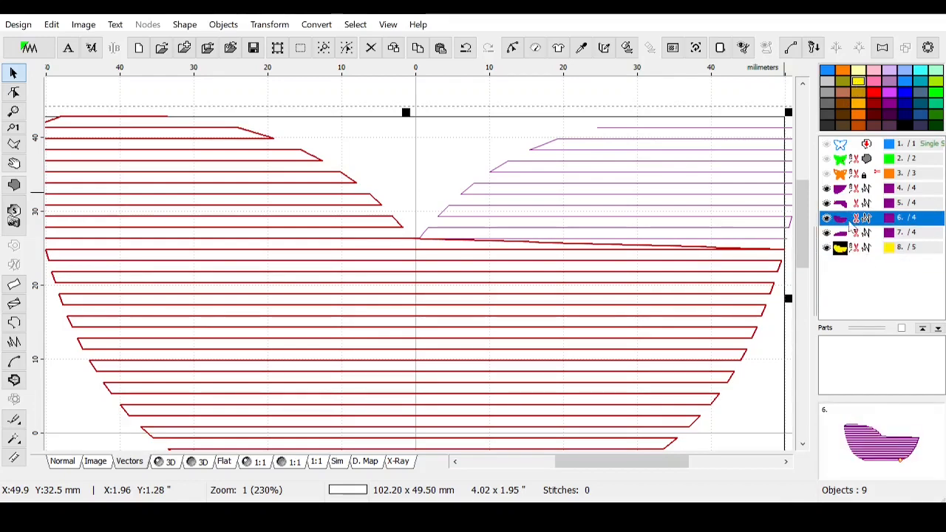
# Step: In node editing, align the slanted connection's second node with the upper-right wing's lowest row and delete the connection node before it
pyautogui.click(513, 48)
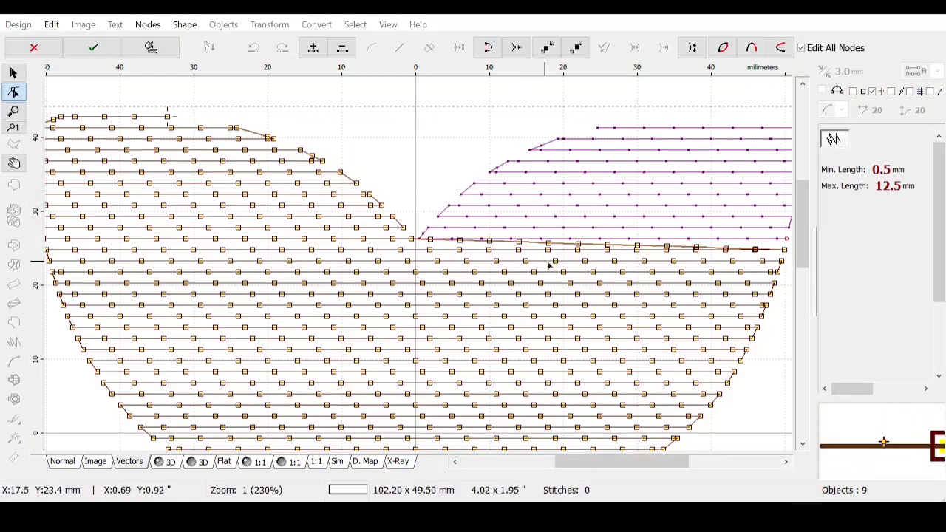
pyautogui.click(14, 111)
pyautogui.click(669, 237)
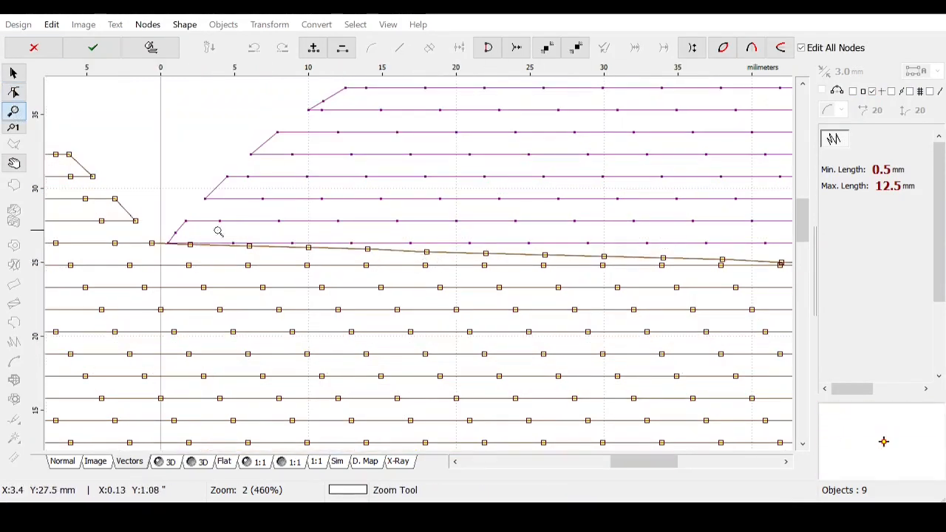
pyautogui.click(13, 92)
pyautogui.click(13, 111)
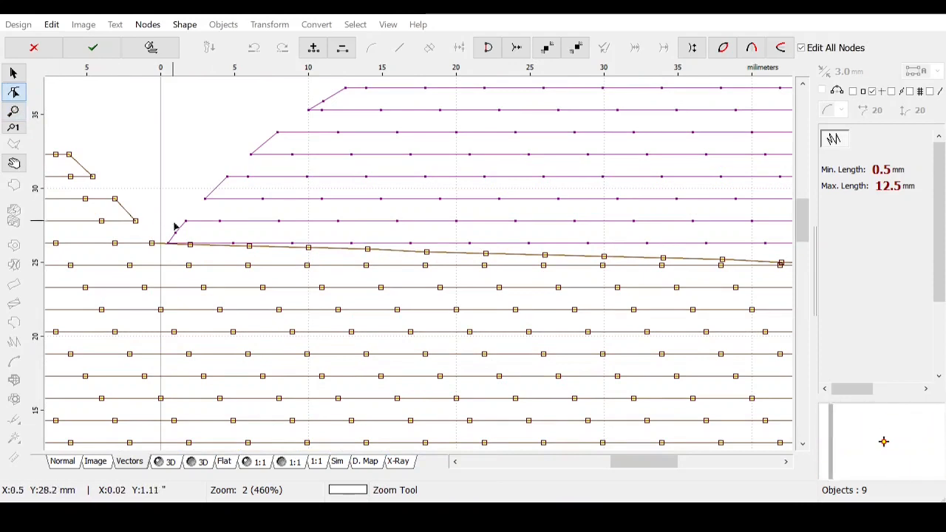
pyautogui.moveTo(248, 248); pyautogui.dragTo(234, 244)
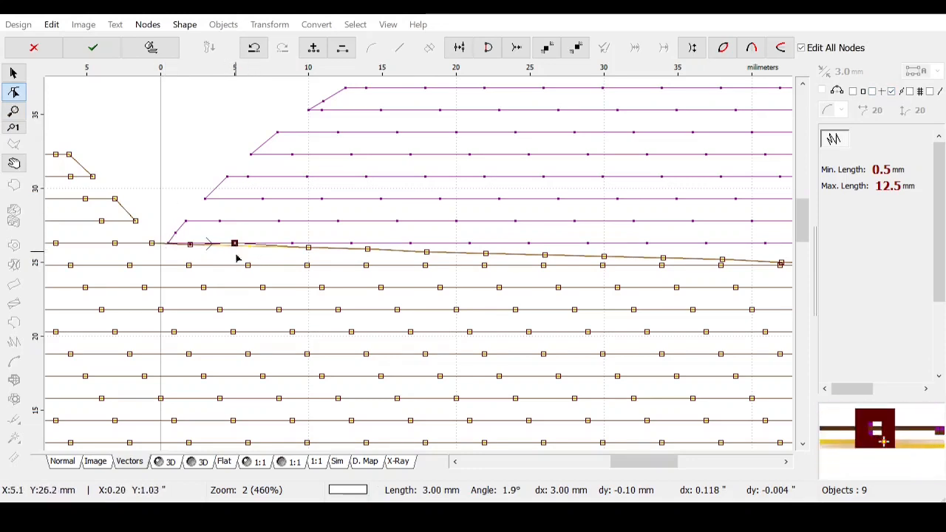
pyautogui.moveTo(236, 254); pyautogui.dragTo(233, 244)
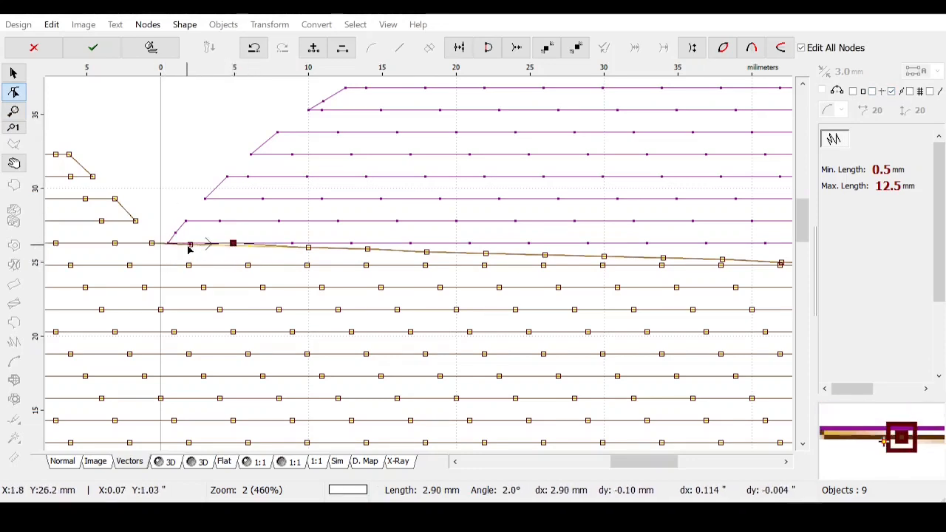
pyautogui.click(189, 247)
pyautogui.press('Delete')
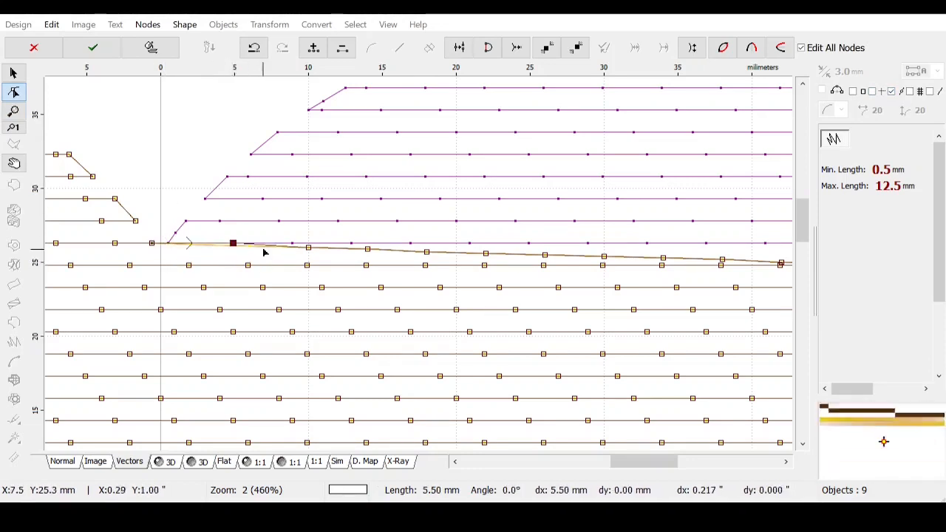
# Step: Move the connection's next seven nodes onto the stitch points of the upper-right wing's lowest row
pyautogui.moveTo(308, 247); pyautogui.dragTo(292, 243)
pyautogui.moveTo(367, 250); pyautogui.dragTo(352, 244)
pyautogui.moveTo(427, 252); pyautogui.dragTo(410, 244)
pyautogui.moveTo(486, 254); pyautogui.dragTo(470, 247)
pyautogui.moveTo(545, 255); pyautogui.dragTo(529, 243)
pyautogui.moveTo(604, 256); pyautogui.dragTo(587, 243)
pyautogui.moveTo(664, 258); pyautogui.dragTo(647, 243)
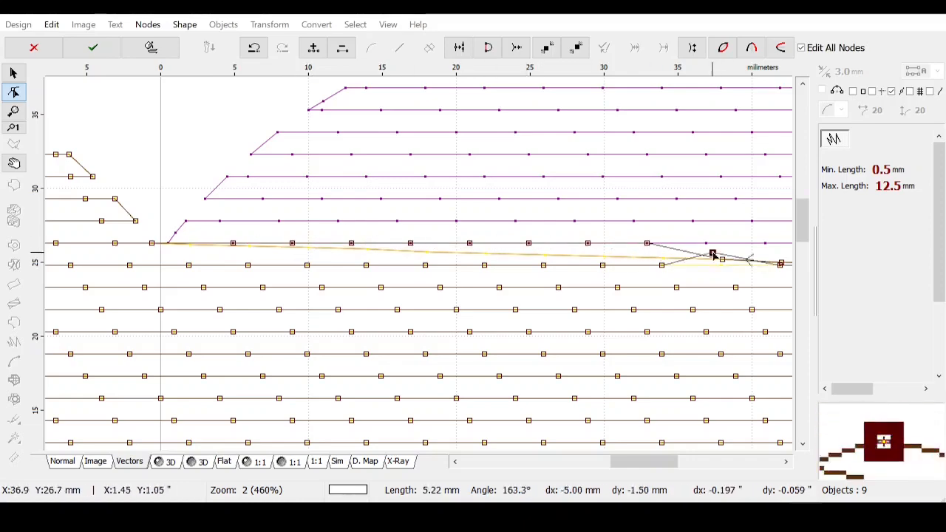
# Step: Undo the mistaken node move and place the connection's remaining three slanted nodes on the upper-right wing's lowest row
pyautogui.hotkey('ctrl', 'z')
pyautogui.moveTo(659, 462)
pyautogui.mouseDown()
pyautogui.moveTo(636, 467)
pyautogui.moveTo(649, 464)
pyautogui.mouseUp()
pyautogui.scroll(1, 559, 266)
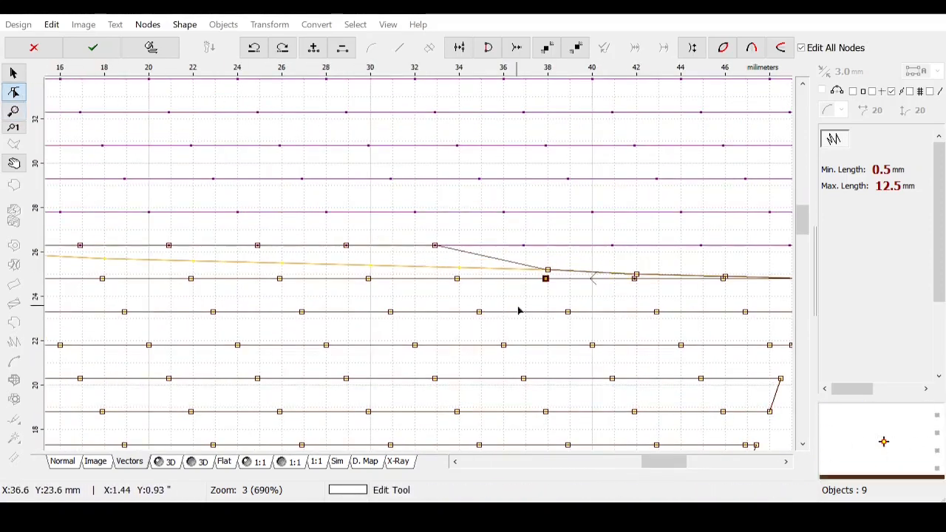
pyautogui.moveTo(546, 270); pyautogui.dragTo(524, 245)
pyautogui.click(637, 275)
pyautogui.scroll(1, 748, 281)
pyautogui.moveTo(678, 462); pyautogui.dragTo(685, 462)
pyautogui.moveTo(294, 268); pyautogui.dragTo(246, 211)
pyautogui.scroll(2, 473, 274)
pyautogui.moveTo(469, 271); pyautogui.dragTo(341, 104)
# Step: Insert a node in the connection's last slanted segment, place it on the upper-right wing row's end point, and apply the edits
pyautogui.moveTo(681, 462); pyautogui.dragTo(684, 462)
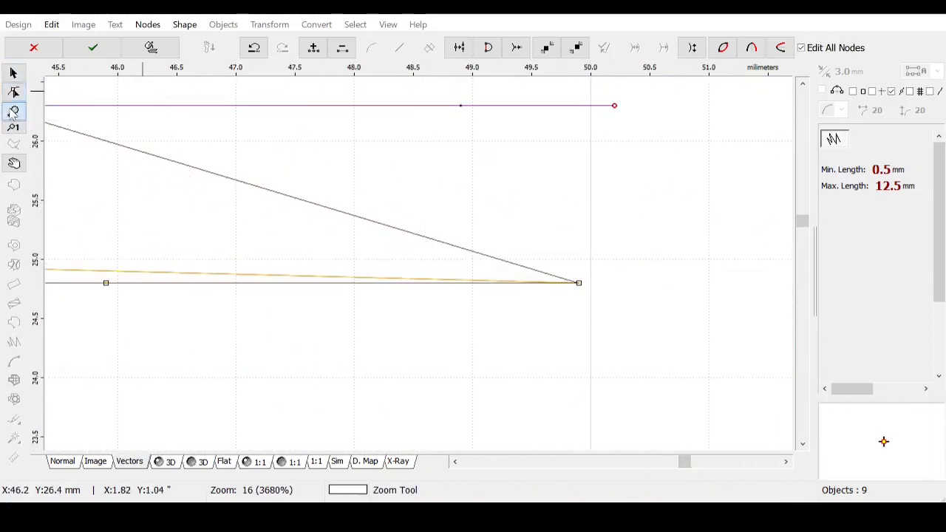
pyautogui.scroll(-2, 362, 115)
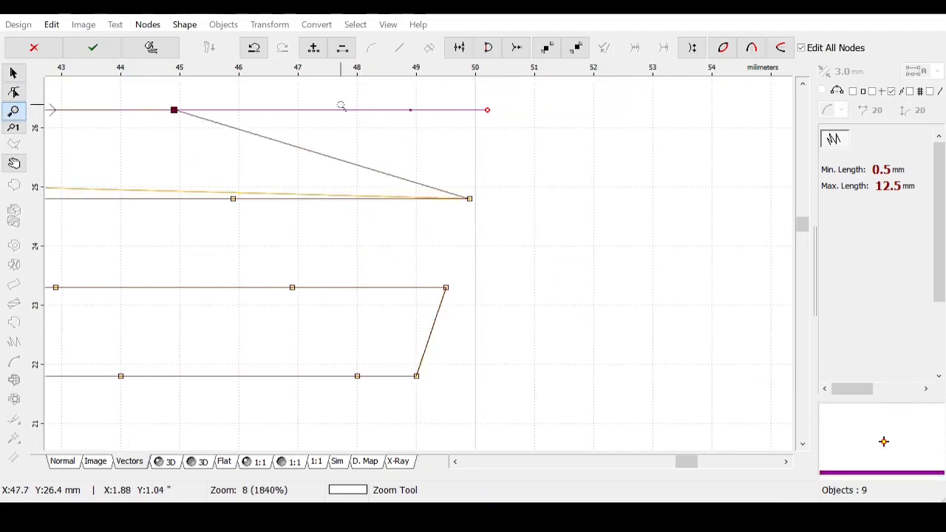
pyautogui.scroll(-1, 342, 106)
pyautogui.scroll(-1, 344, 108)
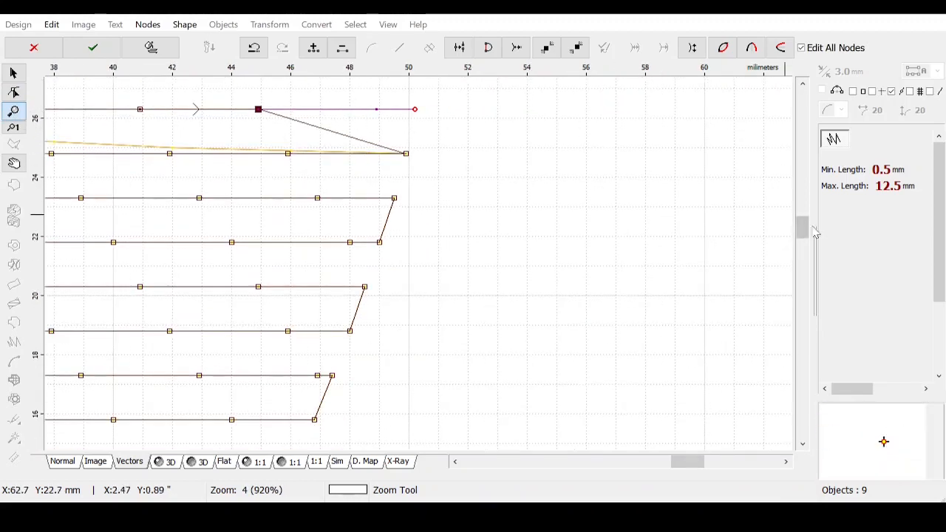
pyautogui.moveTo(802, 226); pyautogui.dragTo(798, 220)
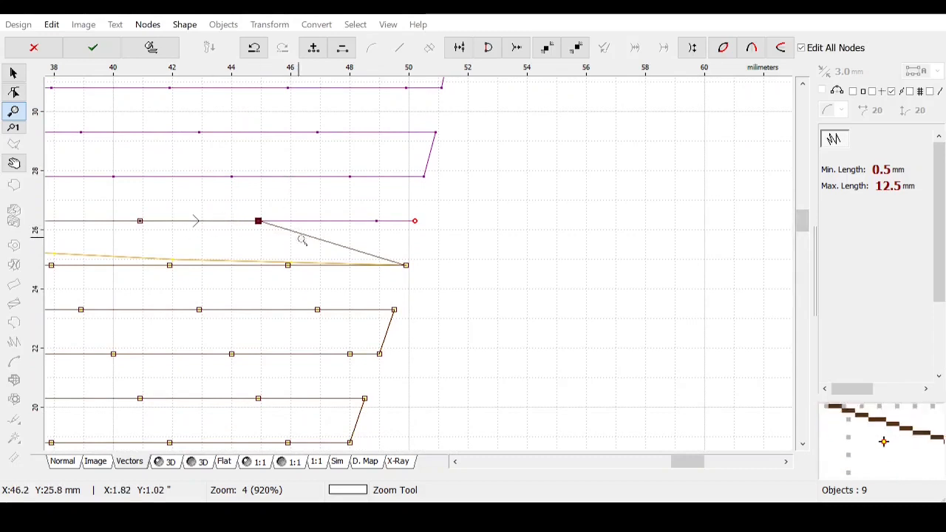
pyautogui.click(10, 91)
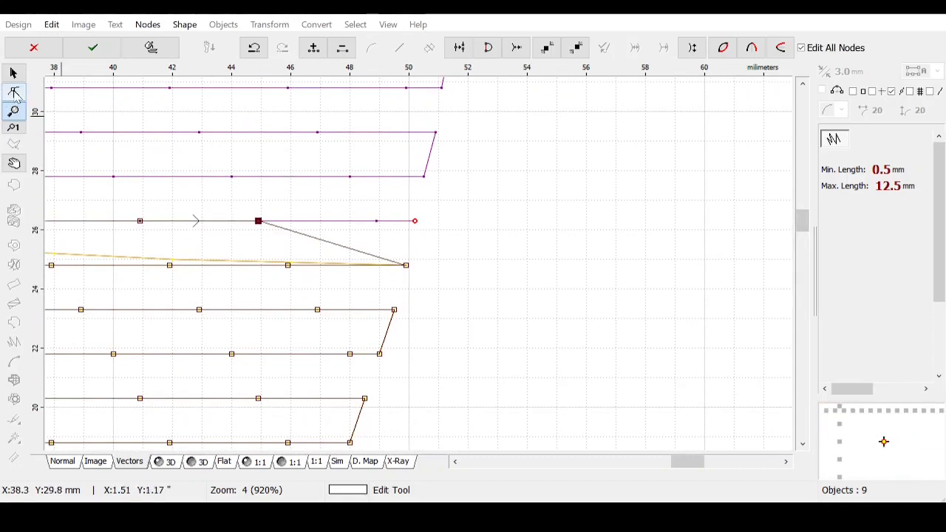
pyautogui.click(407, 266)
pyautogui.click(314, 47)
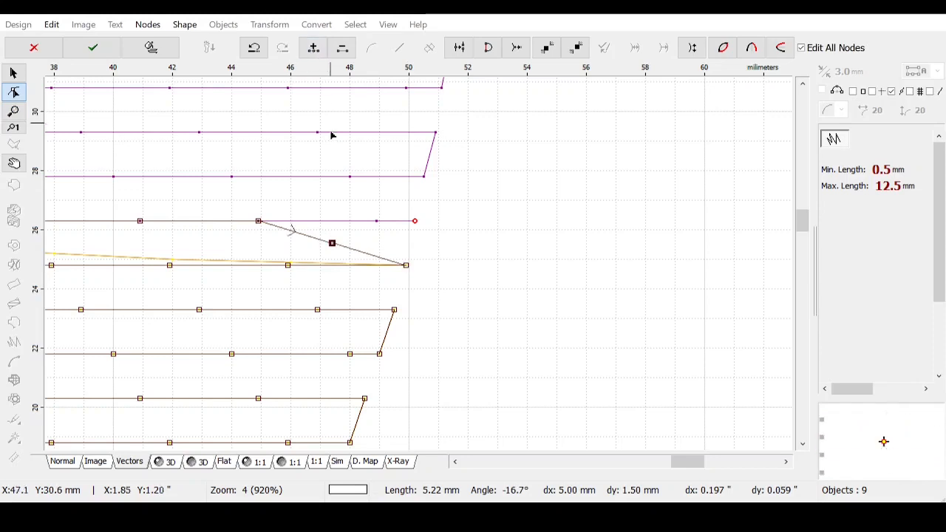
pyautogui.moveTo(332, 244); pyautogui.dragTo(415, 222)
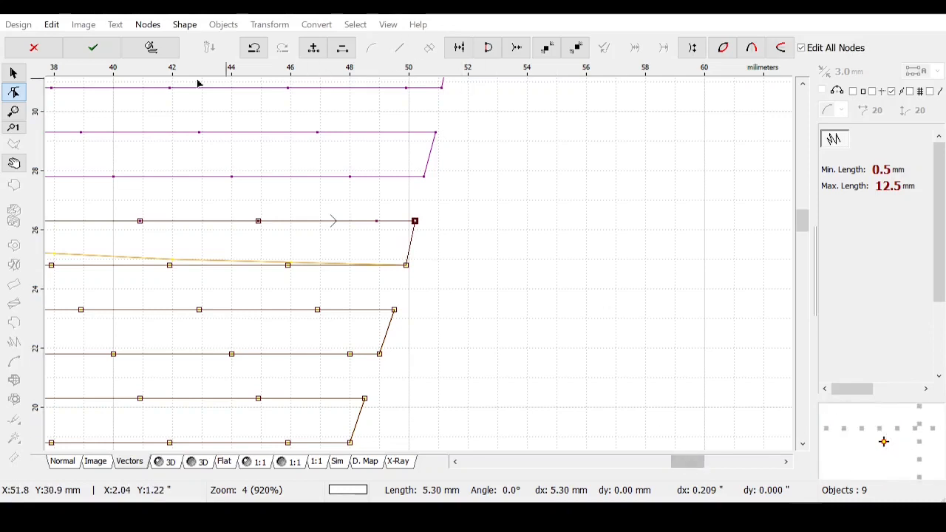
pyautogui.click(92, 48)
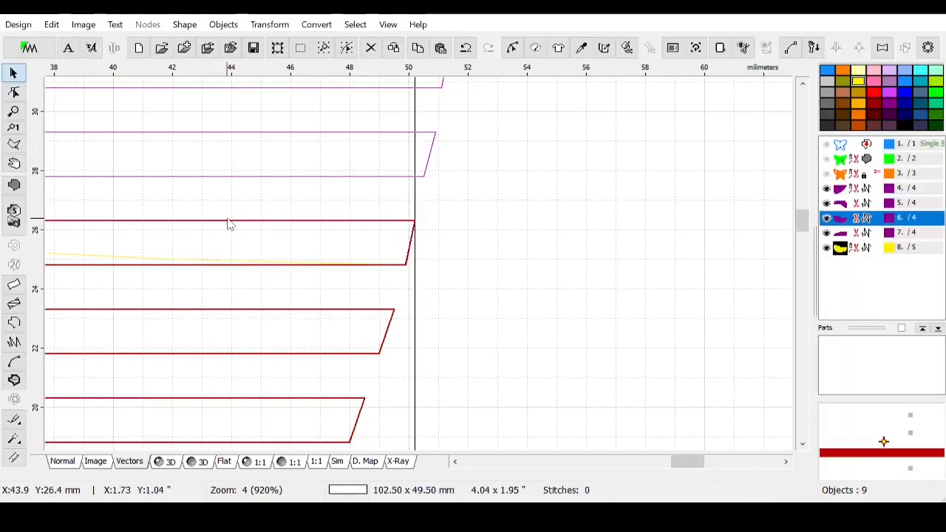
# Step: Delete the yellow reference copy of the upper body section
pyautogui.click(323, 47)
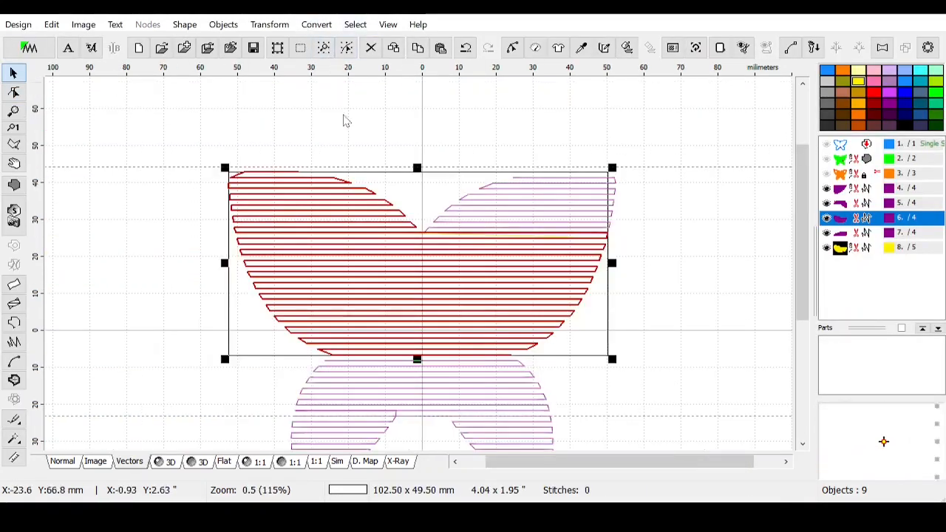
pyautogui.moveTo(805, 219); pyautogui.dragTo(805, 248)
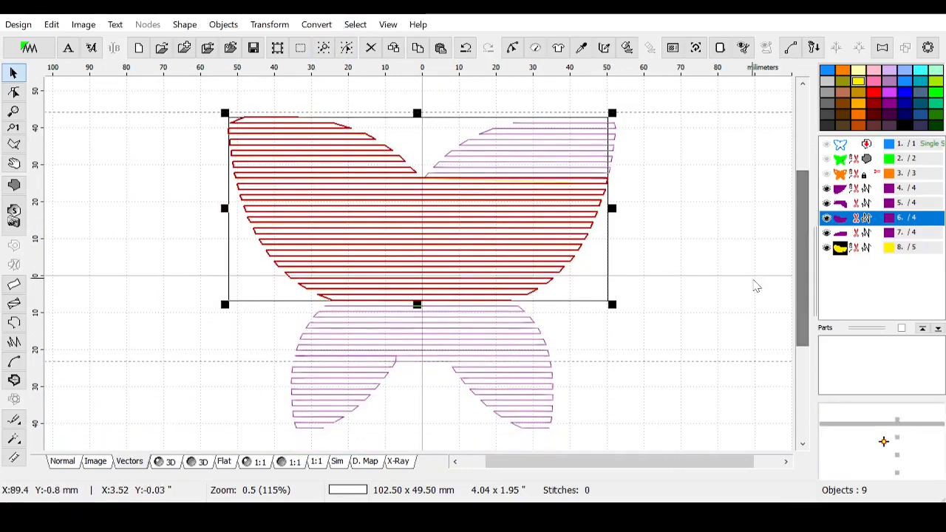
pyautogui.click(869, 249)
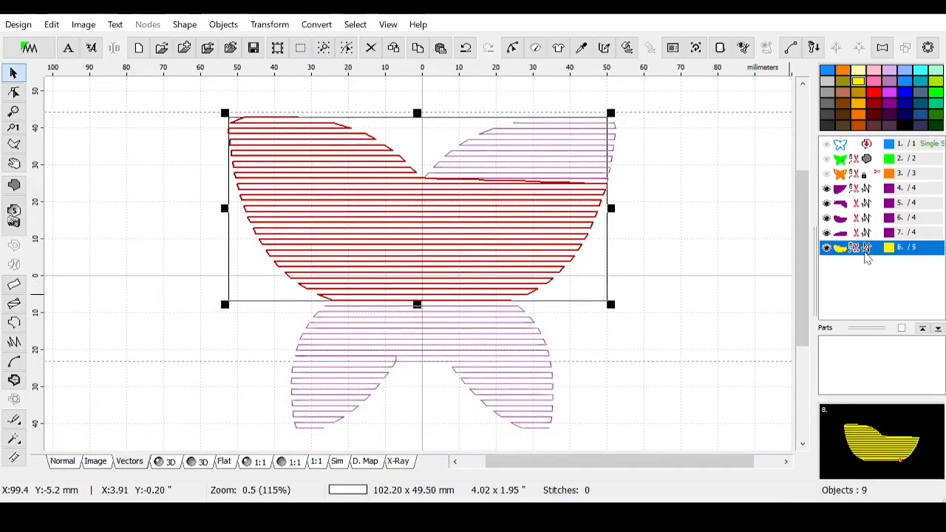
pyautogui.press('Delete')
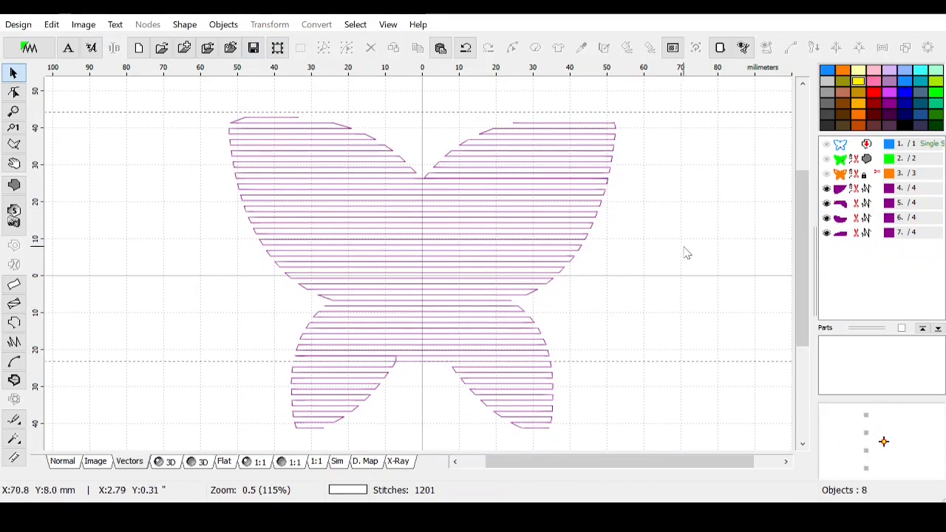
# Step: Clear the guidelines and display the orange butterfly with the purple stitch sections in 3D view
pyautogui.click(51, 24)
pyautogui.click(89, 238)
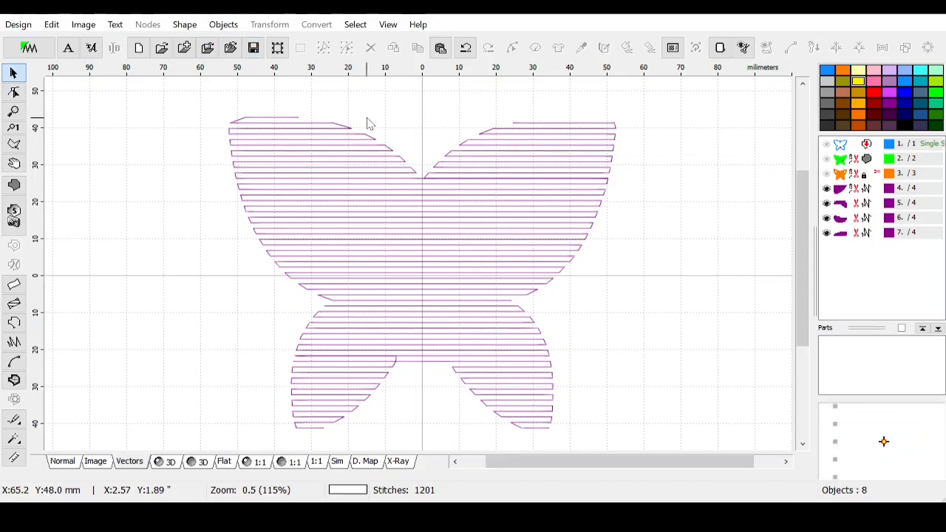
pyautogui.click(880, 189)
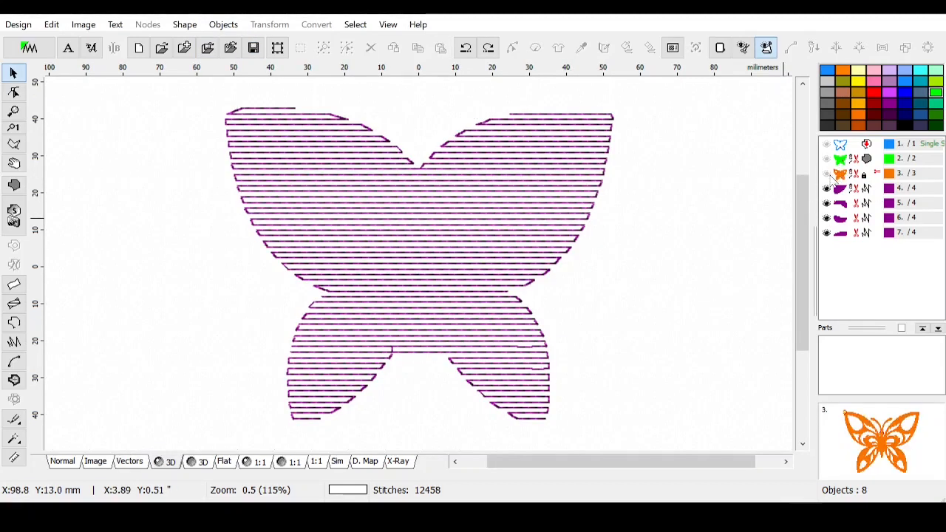
pyautogui.click(834, 175)
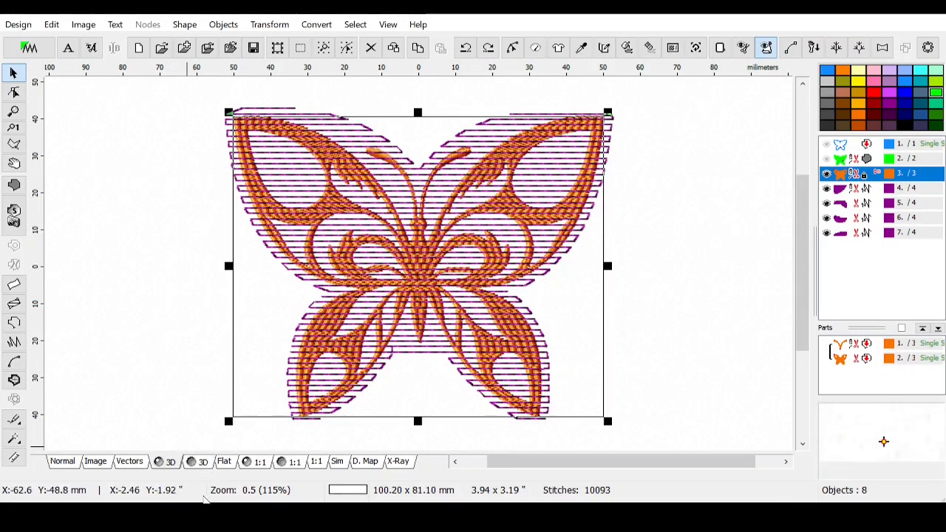
# Step: Examine the four purple stitch sections, the blue outline and the orange butterfly, and check which conversions are available for the orange design
pyautogui.click(850, 187)
pyautogui.keyDown('shift'); pyautogui.click(850, 232); pyautogui.keyUp('shift')
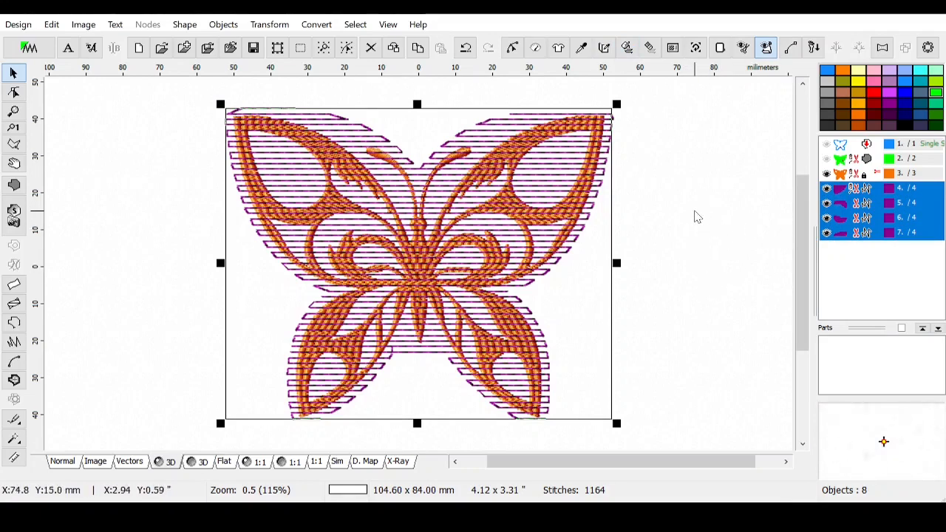
pyautogui.click(701, 217)
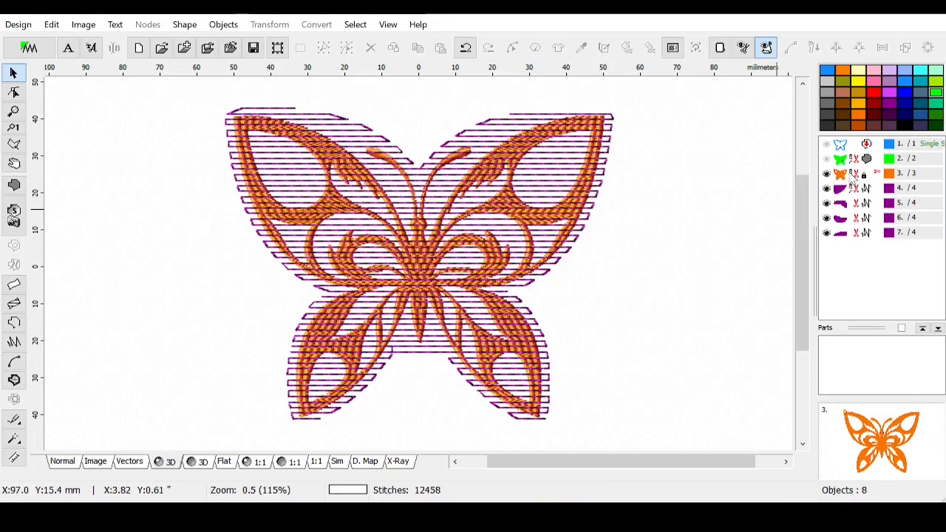
pyautogui.click(852, 178)
pyautogui.click(864, 146)
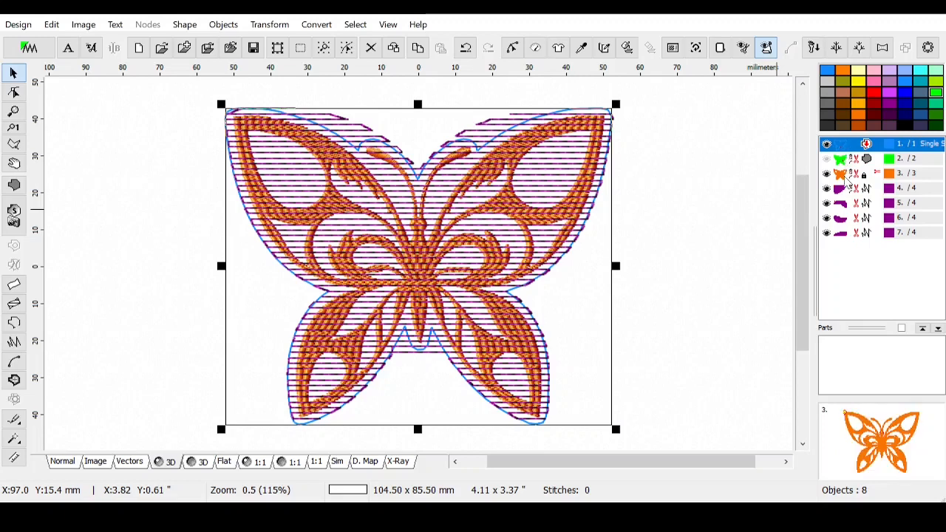
pyautogui.click(852, 176)
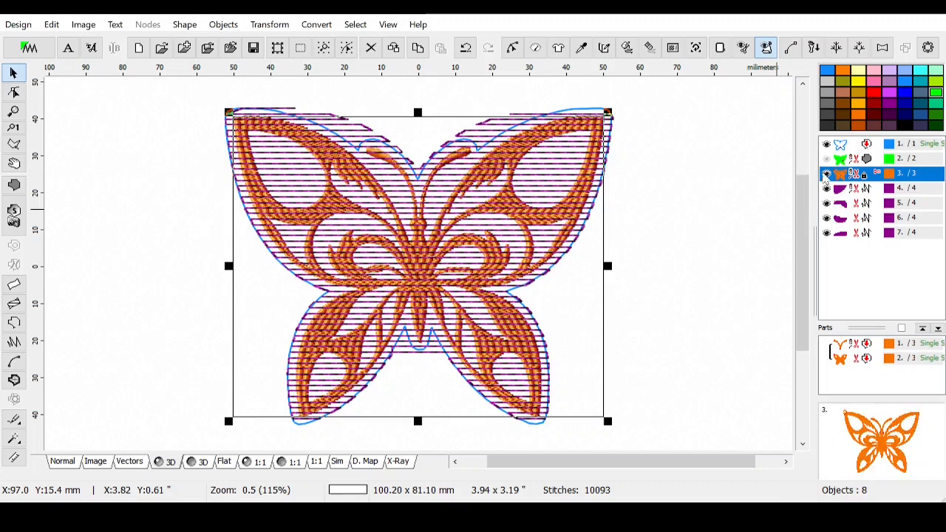
pyautogui.click(316, 24)
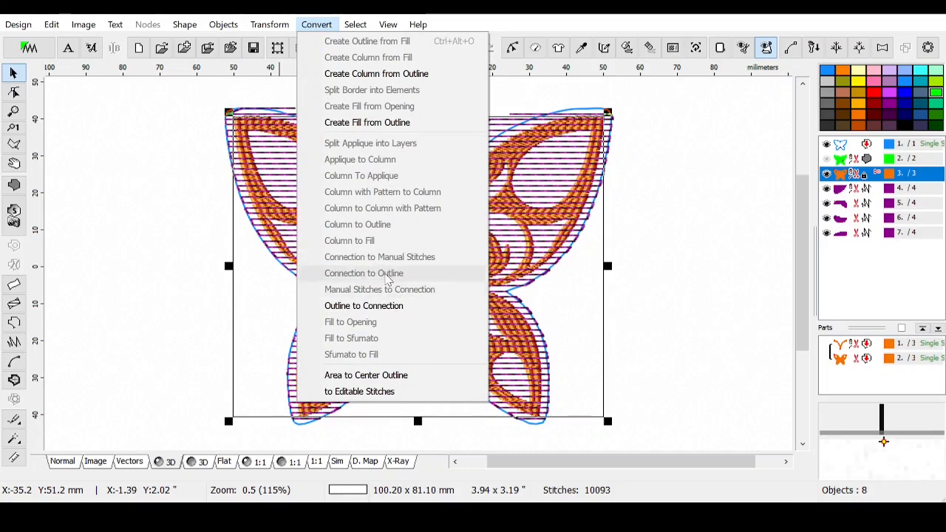
pyautogui.click(736, 139)
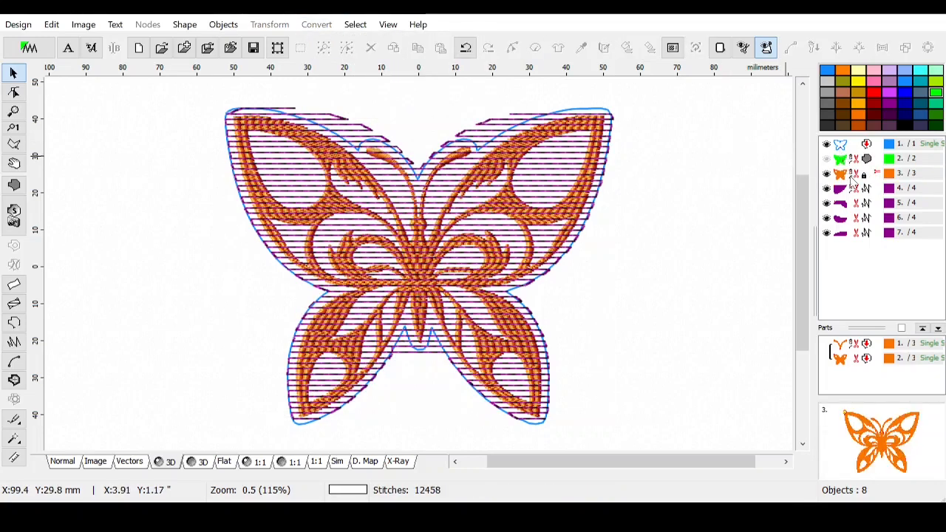
# Step: Compare the blue outline with the orange butterfly and its parts, and review the orange design's conversion options again
pyautogui.click(852, 147)
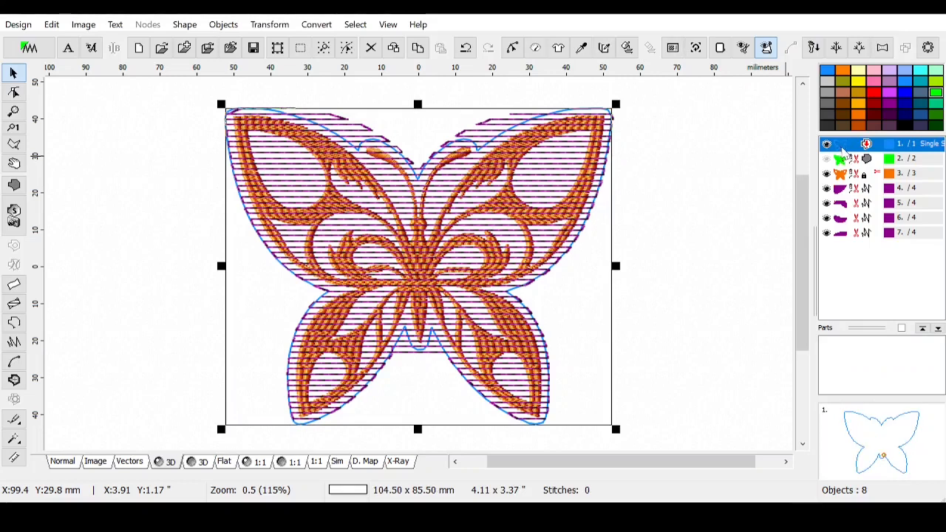
pyautogui.click(866, 176)
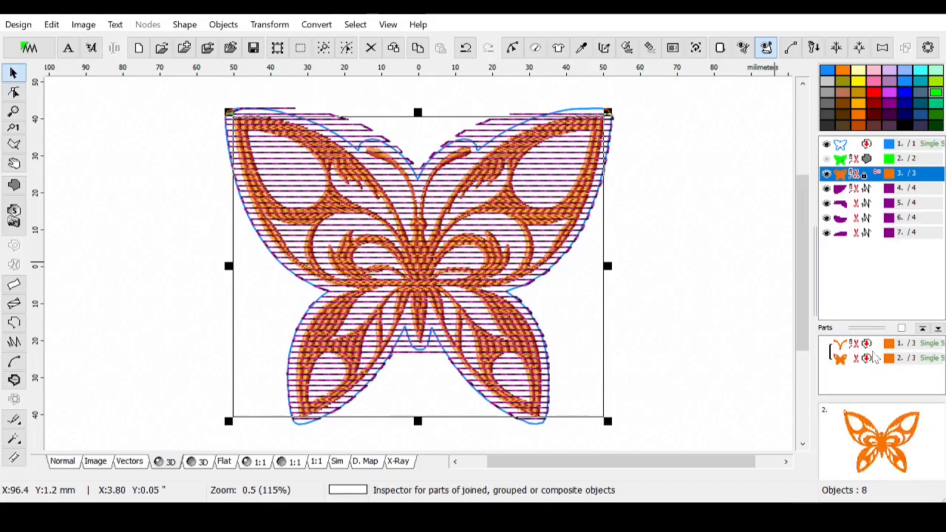
pyautogui.click(854, 147)
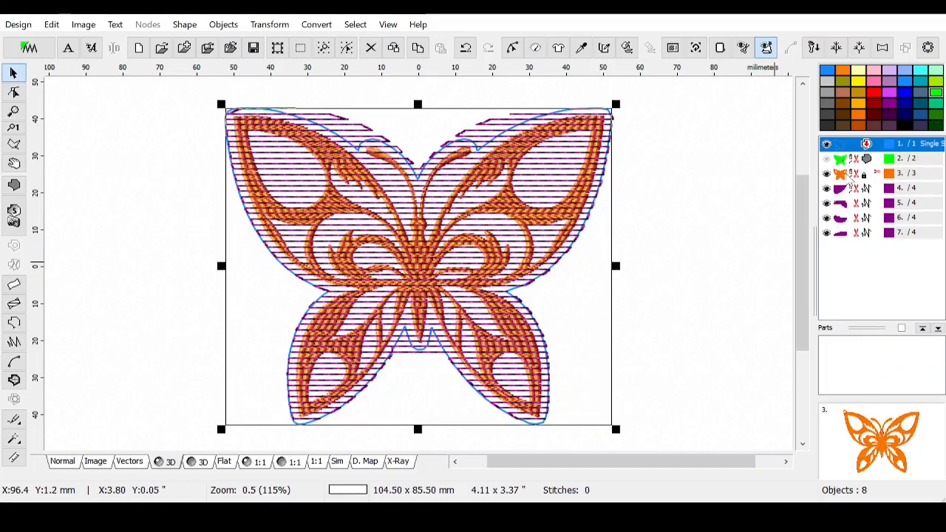
pyautogui.click(852, 177)
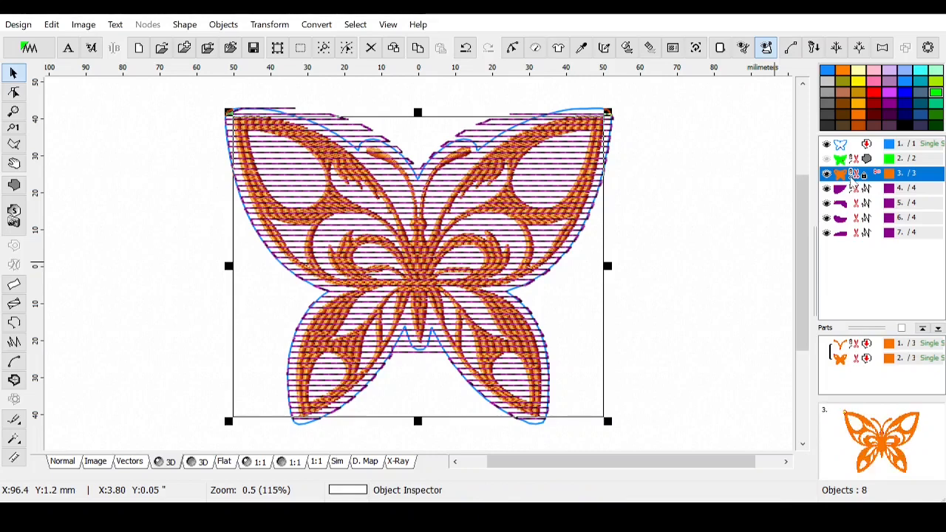
pyautogui.click(316, 25)
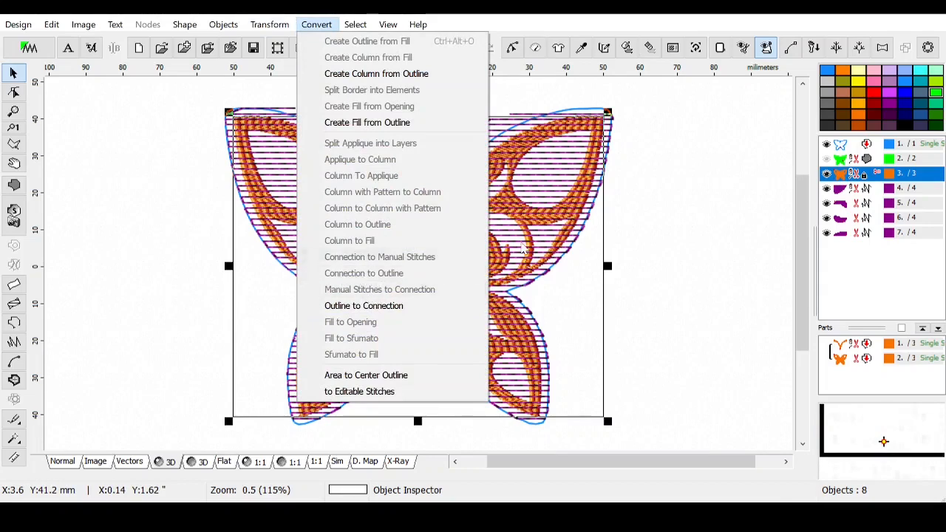
pyautogui.click(798, 32)
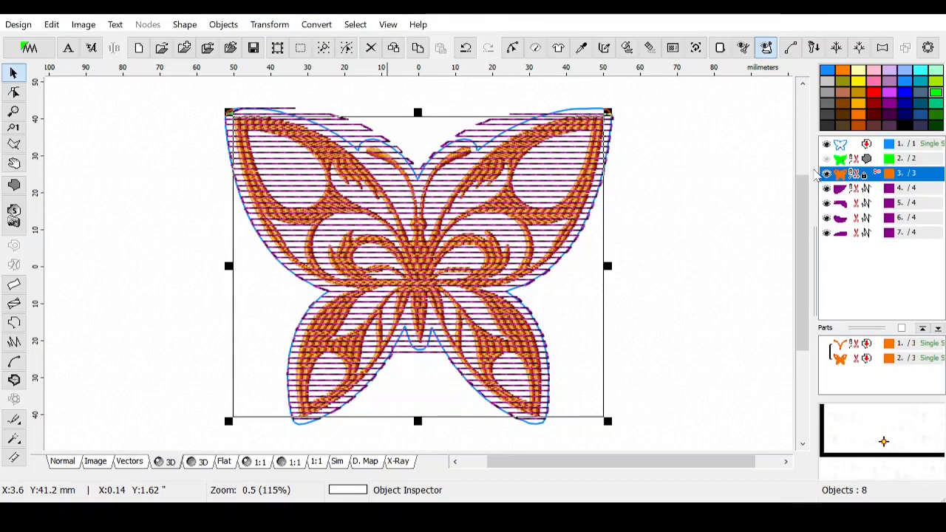
pyautogui.click(653, 257)
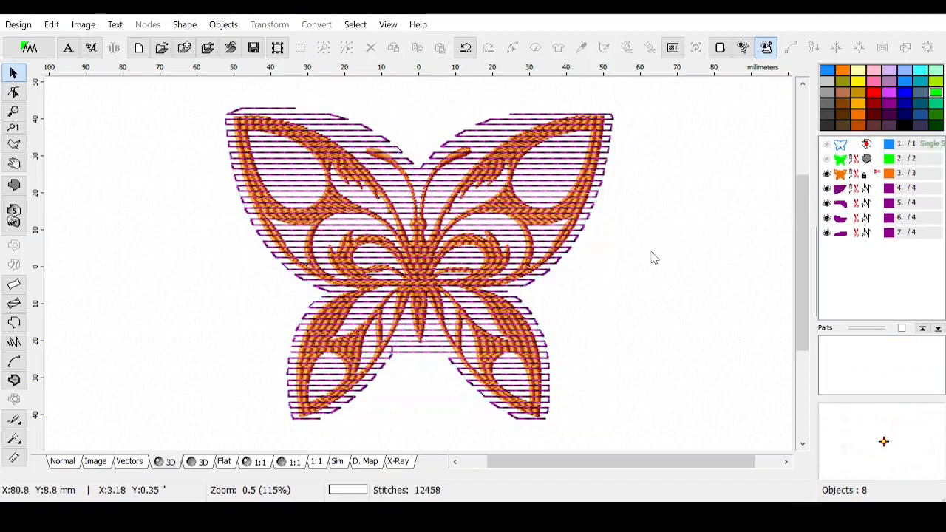
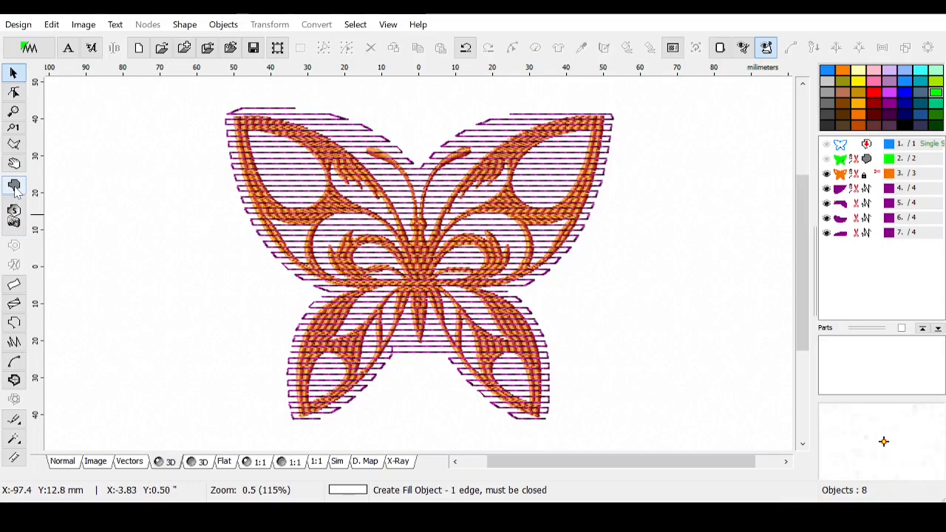
# Step: Make the green low-density butterfly fill visible, inspect its outline nodes, and close the node editing with the changes applied
pyautogui.click(839, 159)
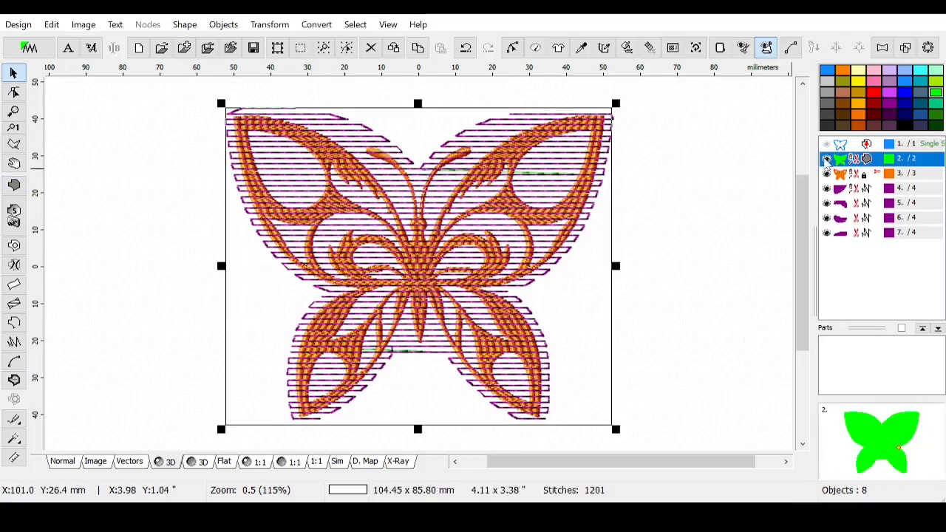
pyautogui.click(513, 48)
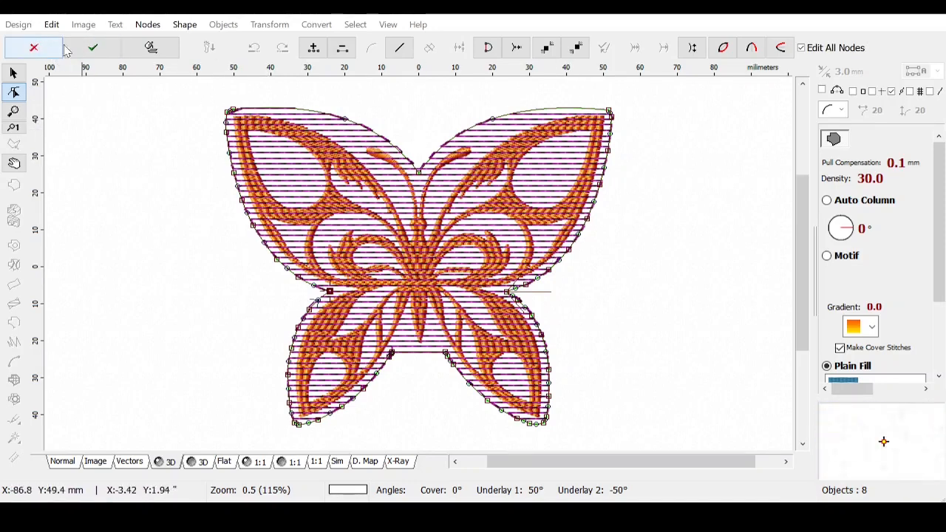
pyautogui.click(93, 48)
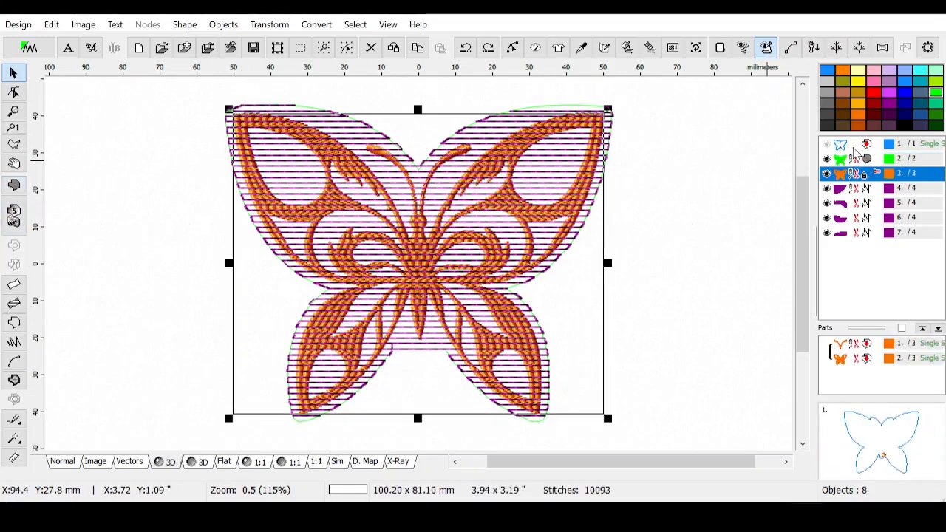
# Step: Open the green fill's outline nodes and add a horizontal guideline at about 44 mm, just above the upper wings
pyautogui.click(857, 159)
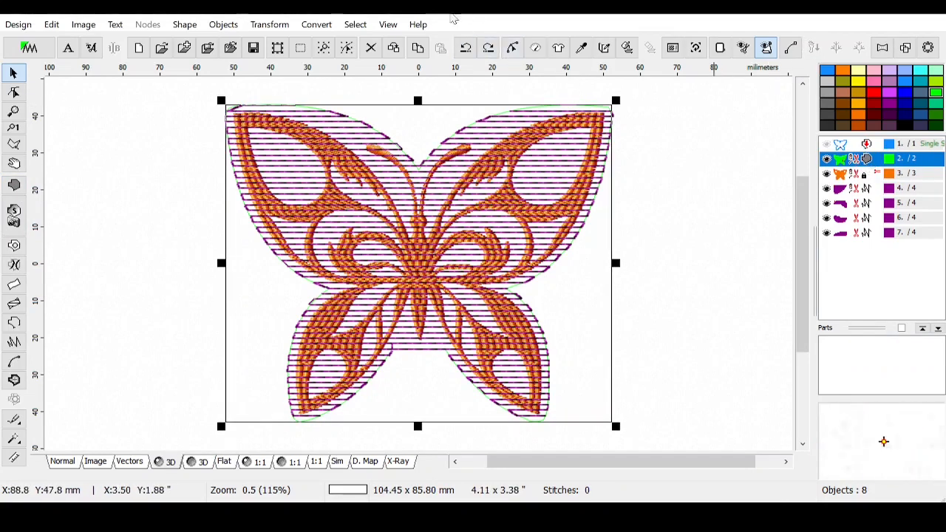
pyautogui.click(512, 48)
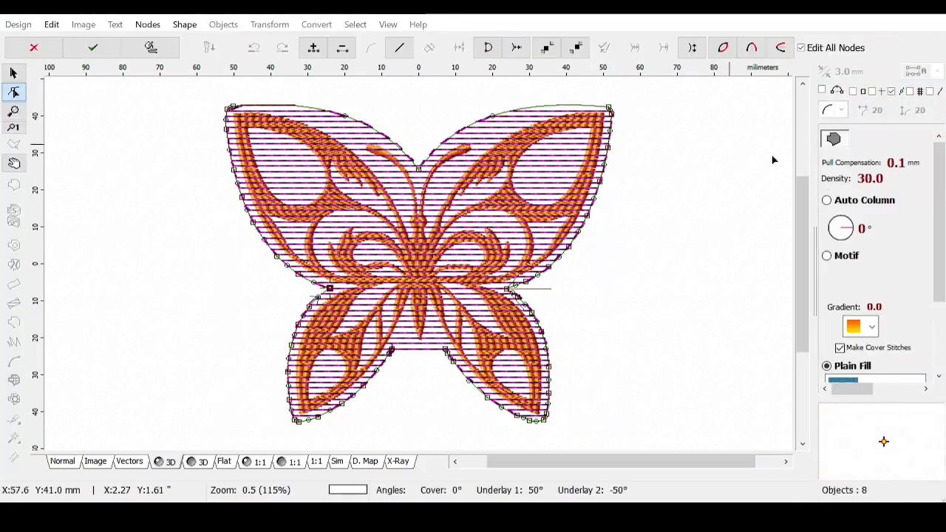
pyautogui.moveTo(803, 204); pyautogui.dragTo(805, 183)
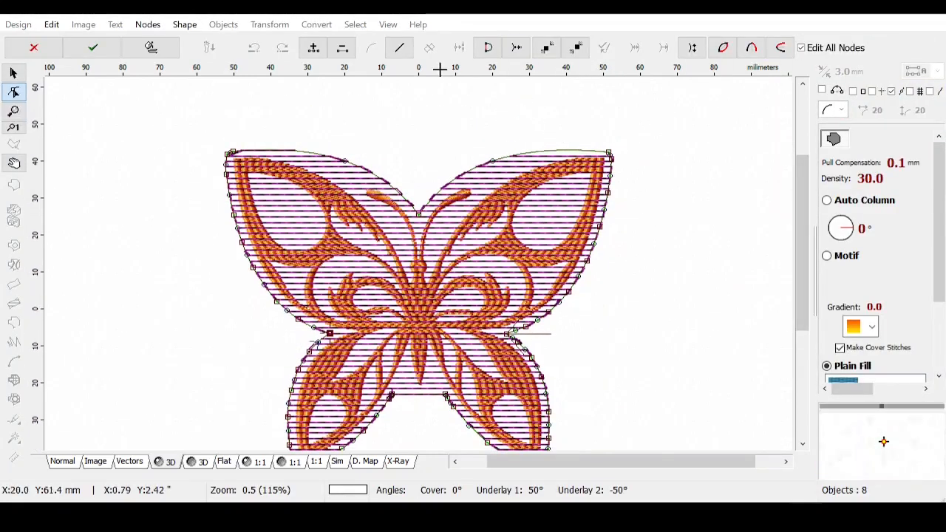
pyautogui.moveTo(440, 69); pyautogui.dragTo(441, 148)
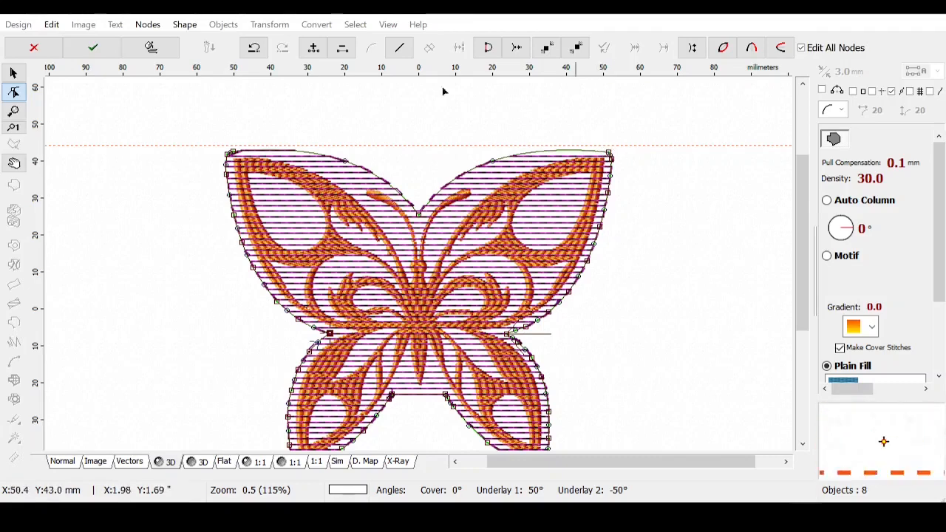
pyautogui.click(640, 132)
pyautogui.click(635, 130)
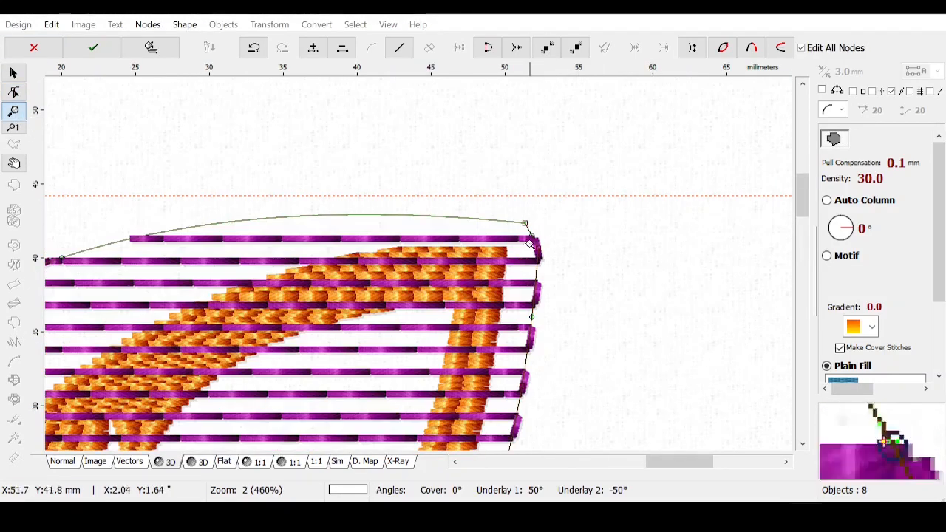
pyautogui.click(52, 24)
pyautogui.click(93, 224)
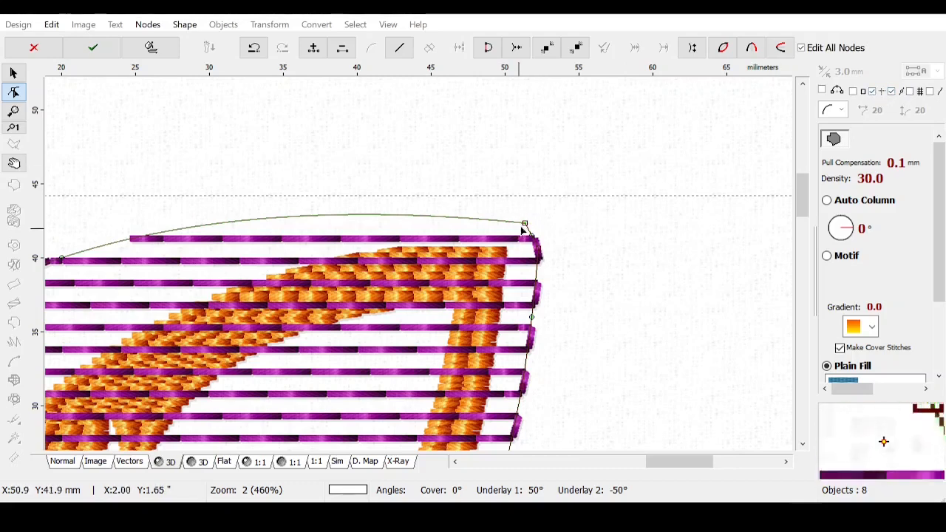
# Step: Try to raise the green fill's upper-right wing corner node to the guideline and straighten the adjoining edge
pyautogui.moveTo(527, 222); pyautogui.dragTo(538, 198)
pyautogui.moveTo(534, 242); pyautogui.dragTo(549, 232)
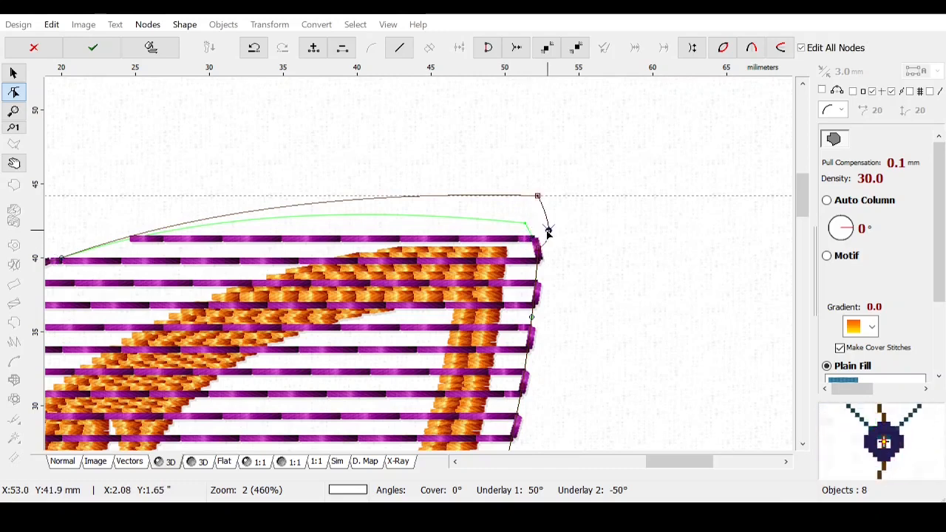
pyautogui.click(539, 197)
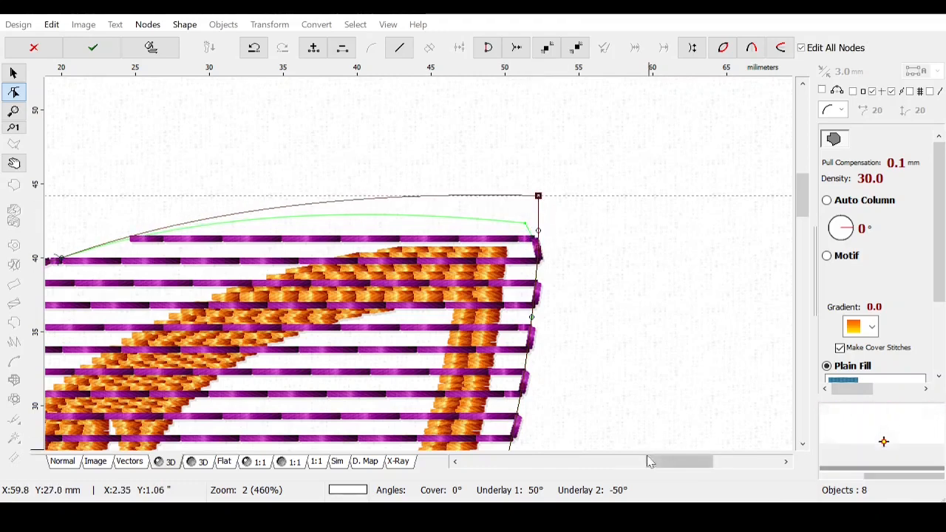
pyautogui.moveTo(648, 461); pyautogui.dragTo(563, 450)
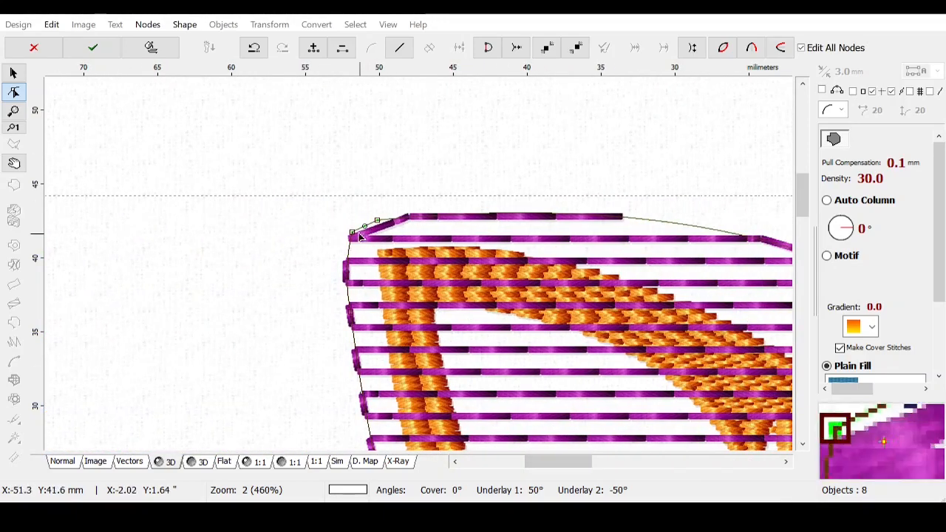
# Step: Try to raise the green fill's upper-left wing corner node to the guideline and reshape the wing's upper curve
pyautogui.moveTo(353, 235); pyautogui.dragTo(344, 197)
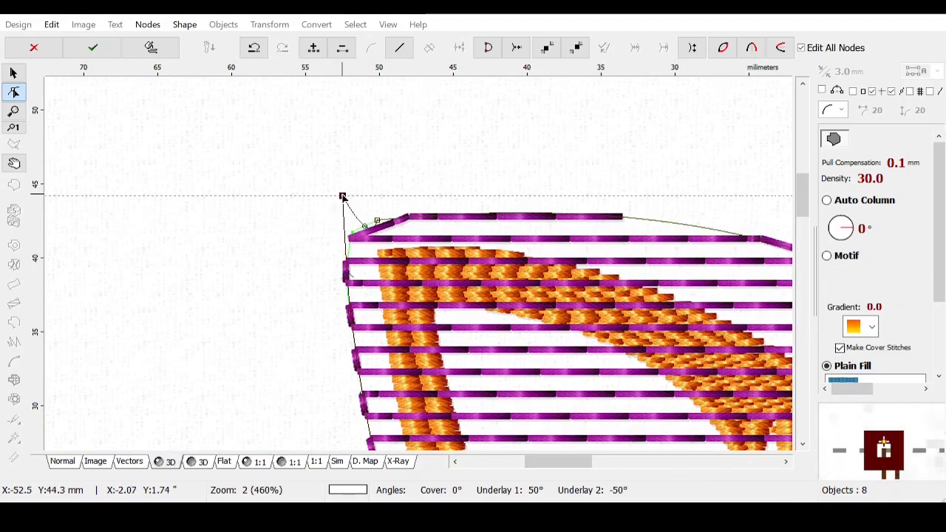
pyautogui.click(376, 225)
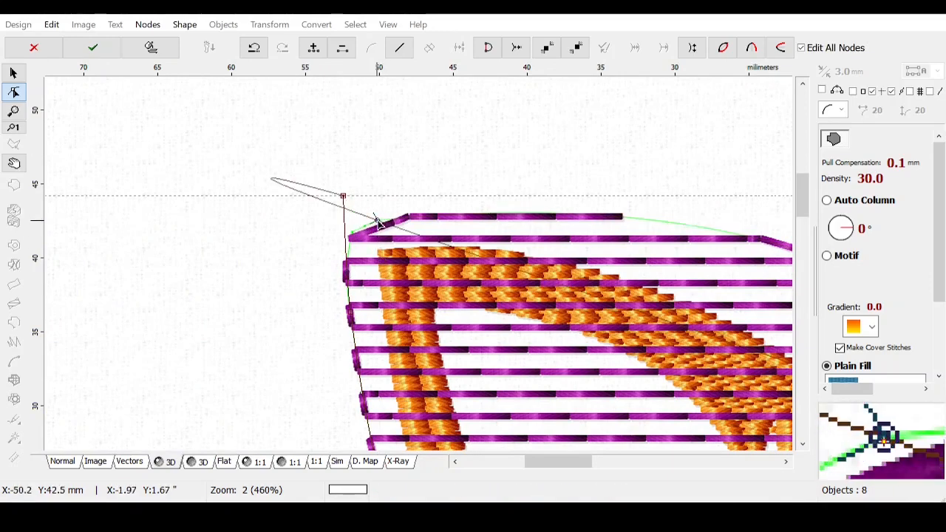
pyautogui.moveTo(380, 218); pyautogui.dragTo(651, 218)
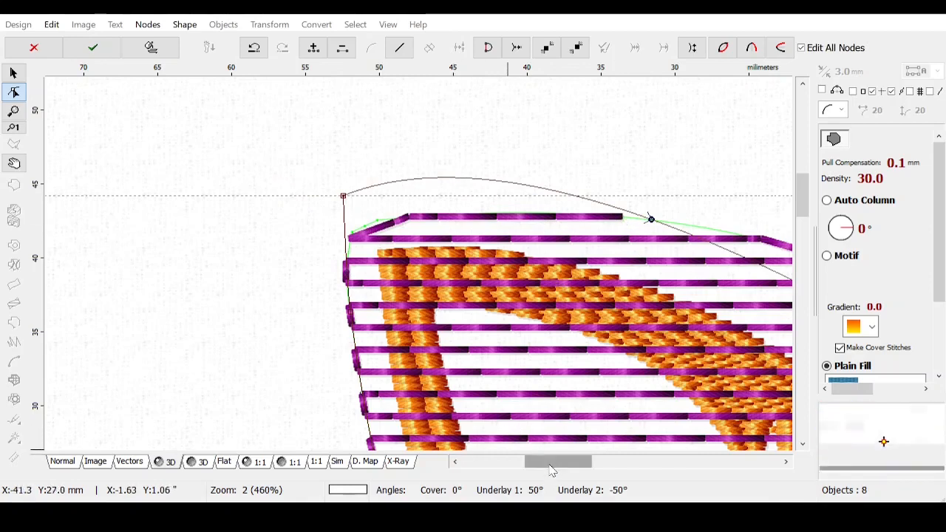
pyautogui.moveTo(555, 461); pyautogui.dragTo(622, 467)
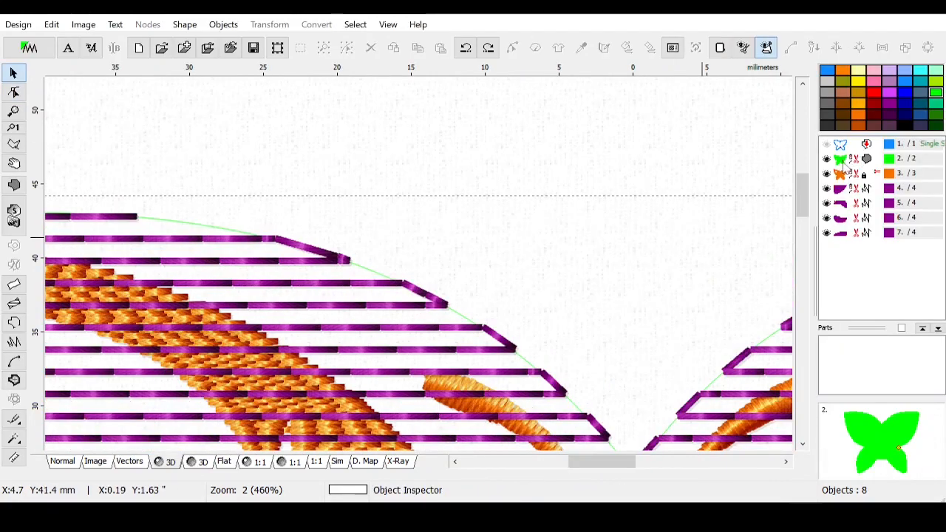
# Step: Duplicate the green butterfly fill and colour the copy yellow
pyautogui.click(860, 163)
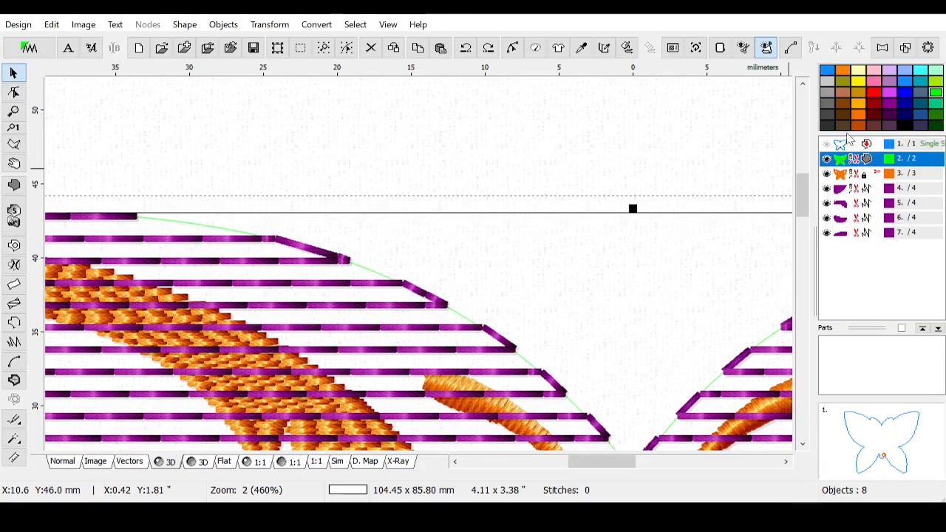
pyautogui.hotkey('ctrl', 'v')
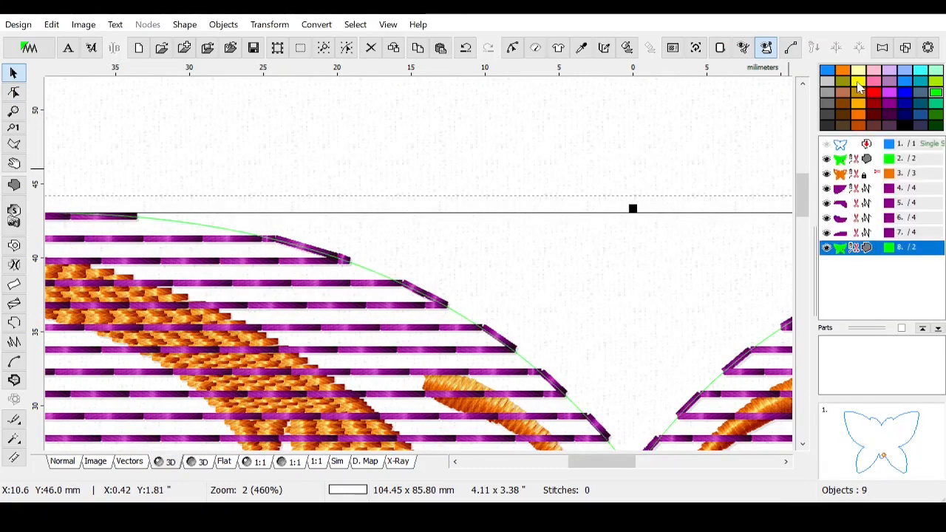
# Step: Open the green fill's outline nodes and raise the upper-right wing corner node to the guideline at about 44 mm
pyautogui.click(866, 160)
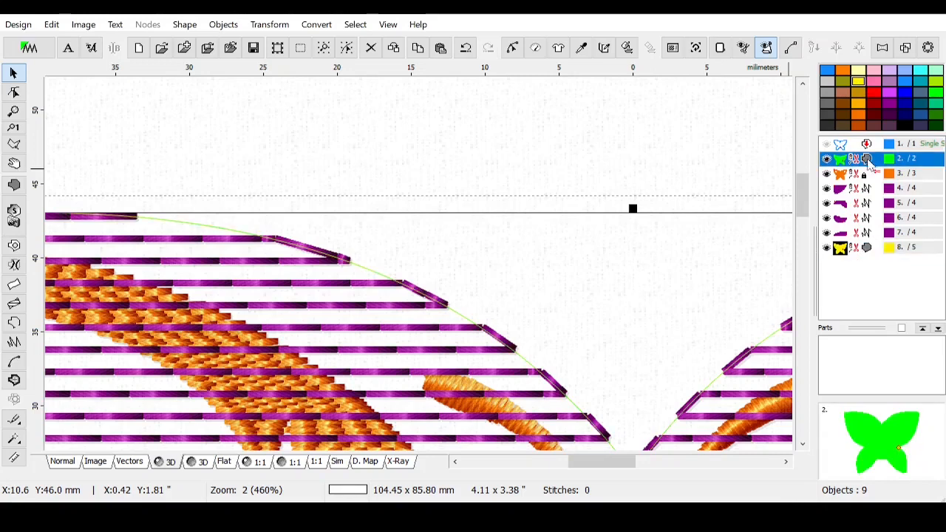
pyautogui.moveTo(591, 462); pyautogui.dragTo(669, 458)
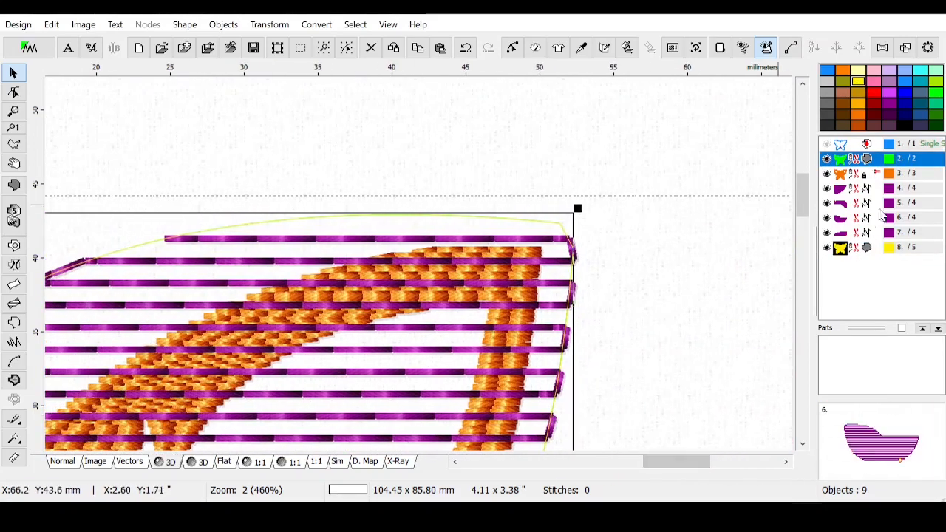
pyautogui.click(512, 48)
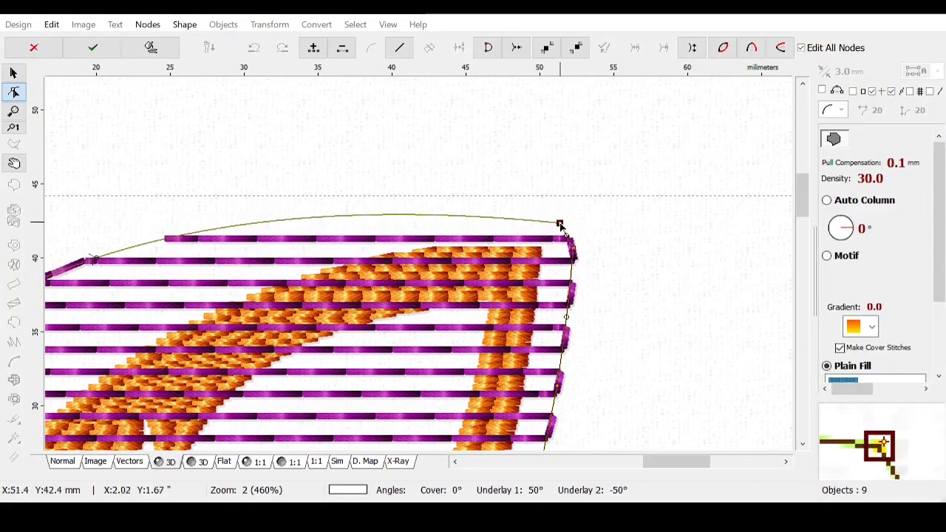
pyautogui.moveTo(561, 225); pyautogui.dragTo(581, 201)
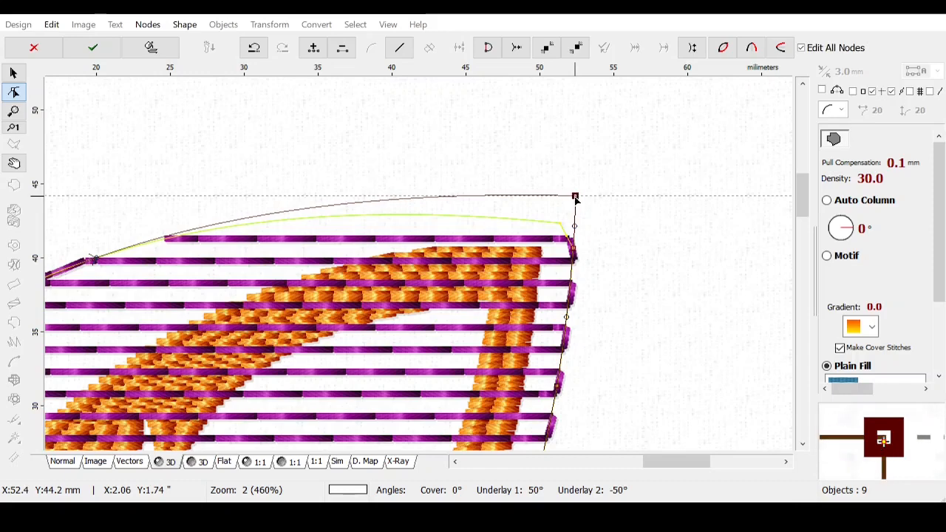
# Step: Raise the upper-left wing corner to the guideline and smooth the wing's upper curve, placing its inner node on the original outline
pyautogui.moveTo(697, 470); pyautogui.dragTo(580, 476)
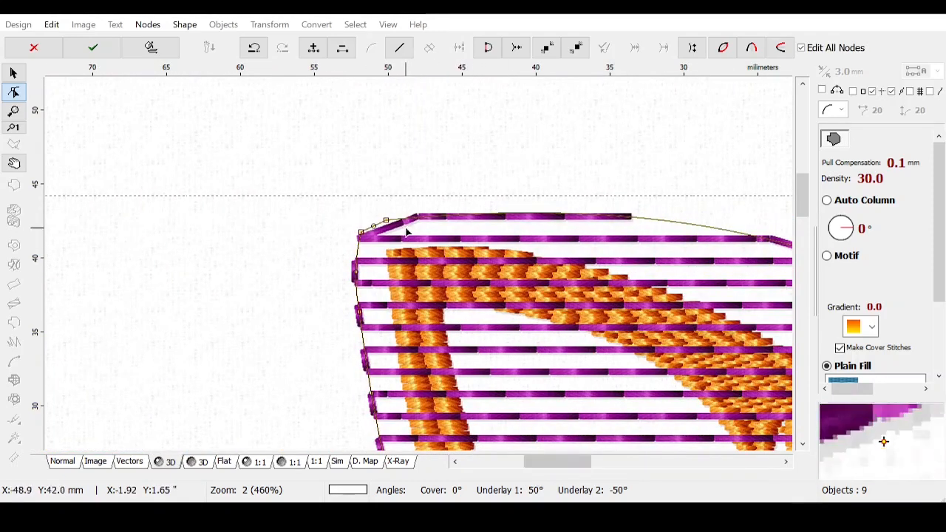
pyautogui.moveTo(360, 234)
pyautogui.mouseDown()
pyautogui.moveTo(354, 199)
pyautogui.moveTo(375, 235)
pyautogui.mouseUp()
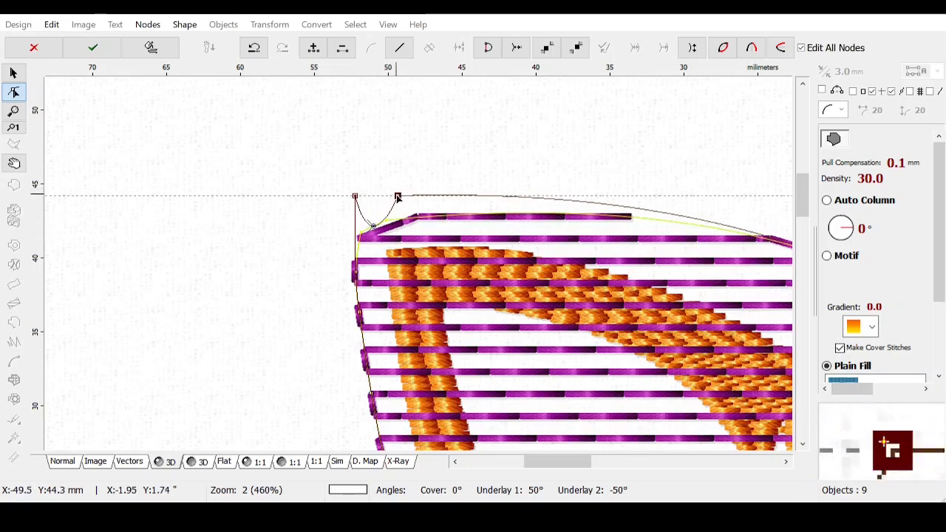
pyautogui.press('space')
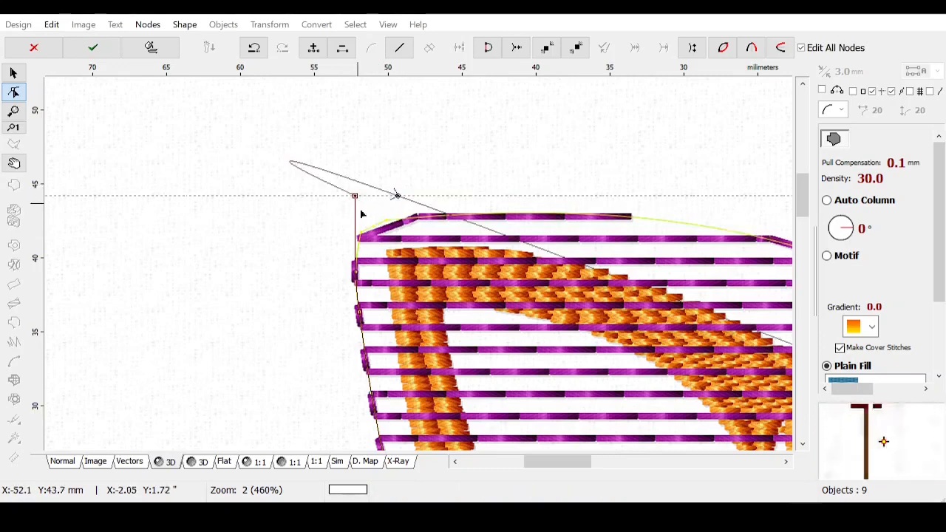
pyautogui.moveTo(397, 196); pyautogui.dragTo(490, 231)
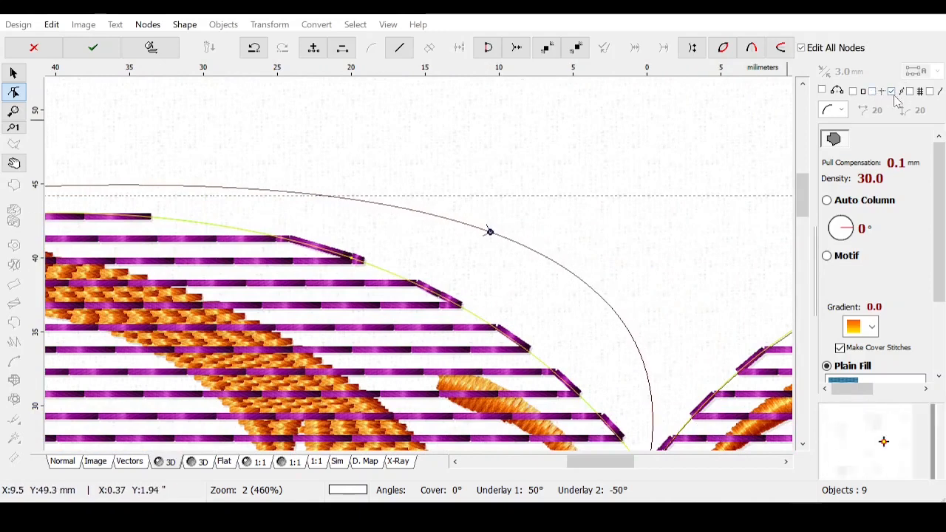
pyautogui.moveTo(489, 232); pyautogui.dragTo(353, 261)
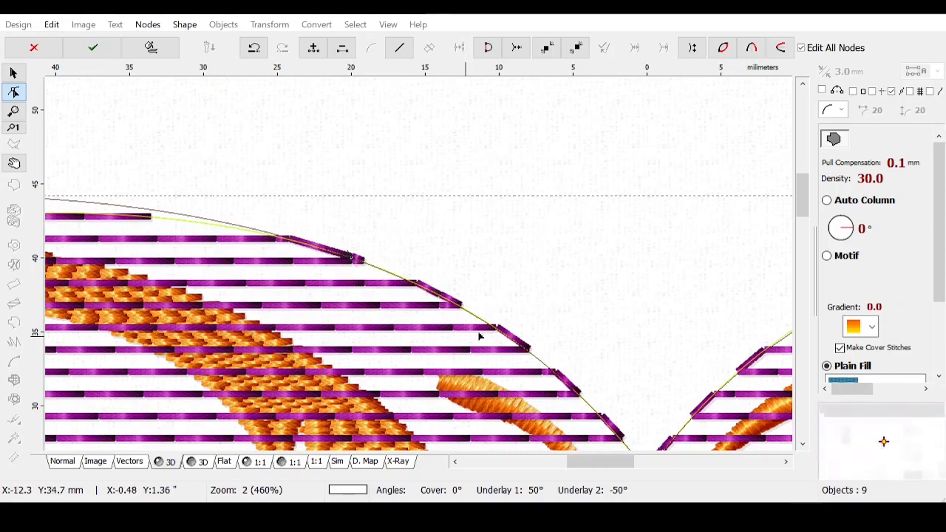
# Step: Check the right wing's inner curve node about 20 mm from the centre and apply the outline edits to the green fill
pyautogui.moveTo(605, 464); pyautogui.dragTo(639, 459)
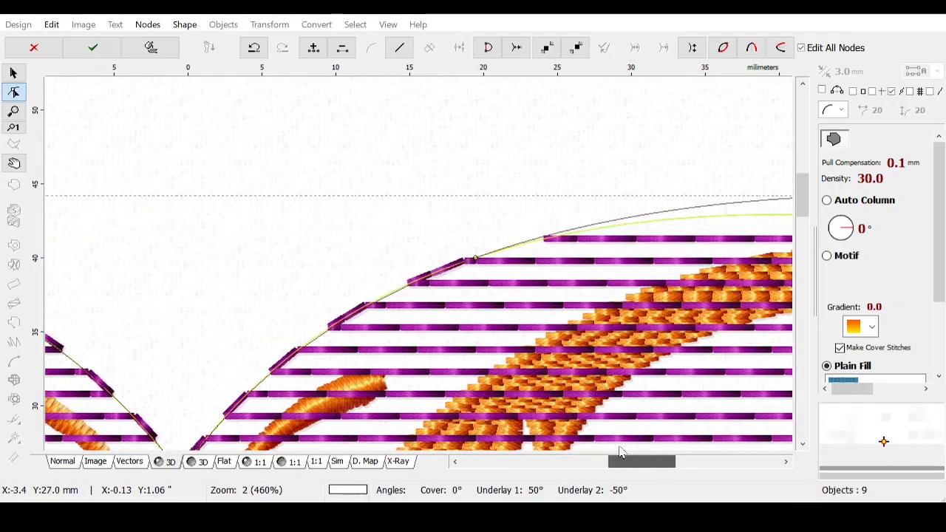
pyautogui.click(486, 262)
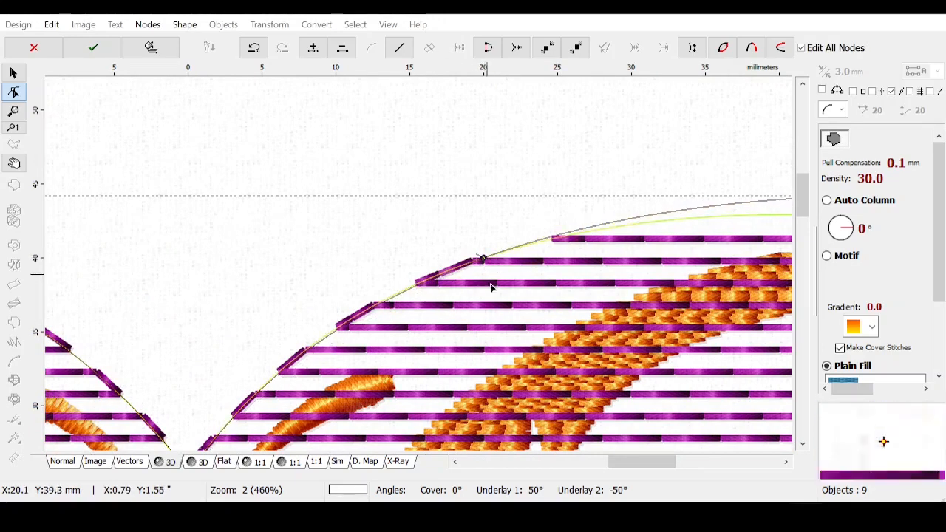
pyautogui.click(92, 49)
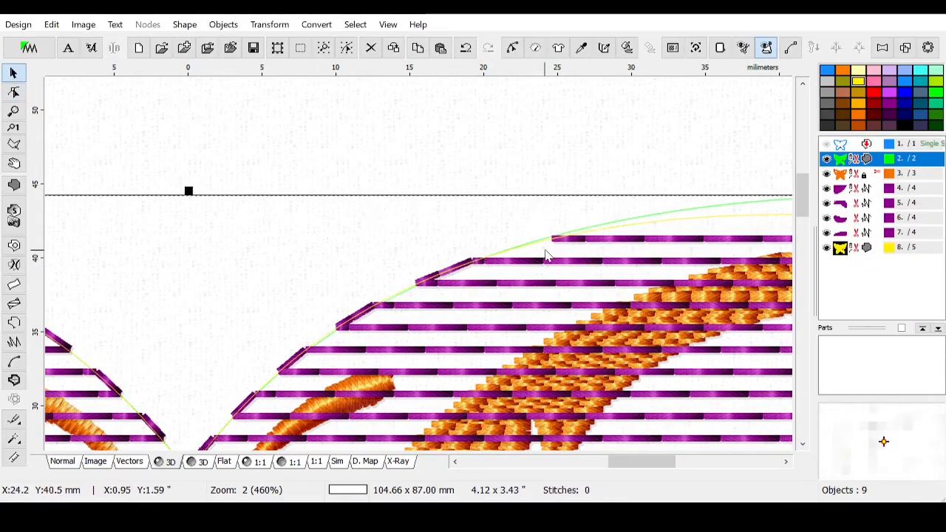
# Step: Delete the yellow copy of the butterfly fill
pyautogui.moveTo(658, 465); pyautogui.dragTo(644, 461)
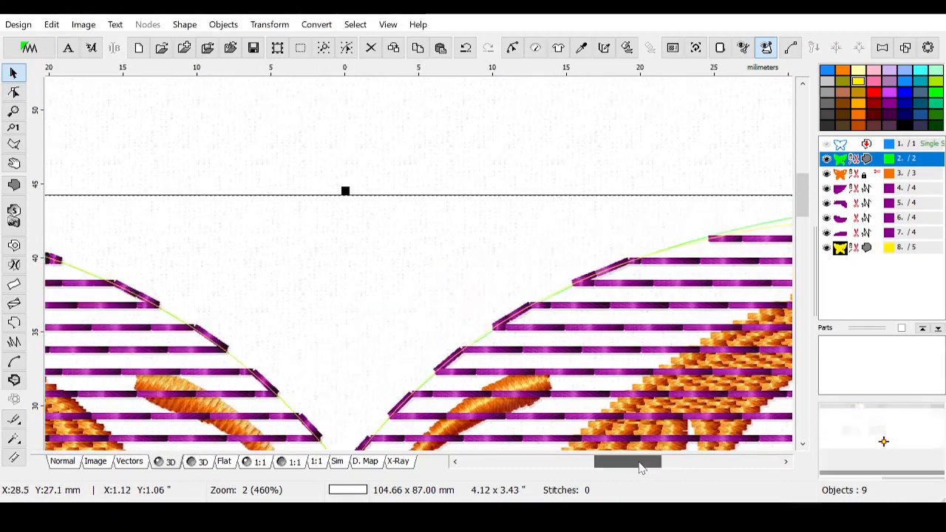
pyautogui.click(324, 47)
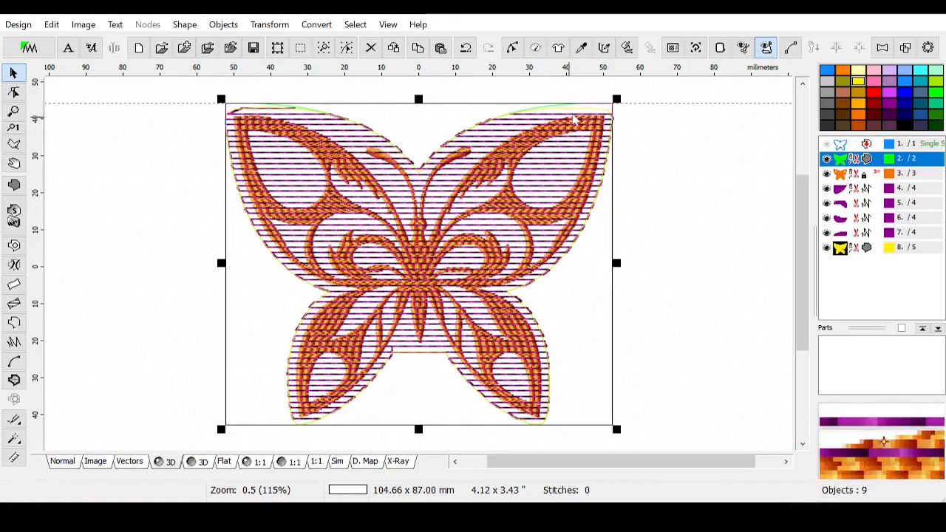
pyautogui.click(871, 255)
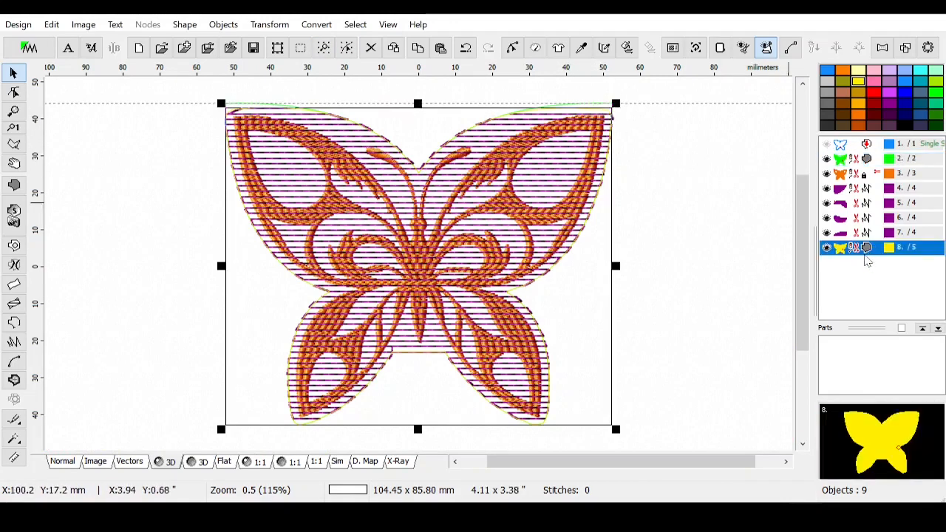
pyautogui.press('Delete')
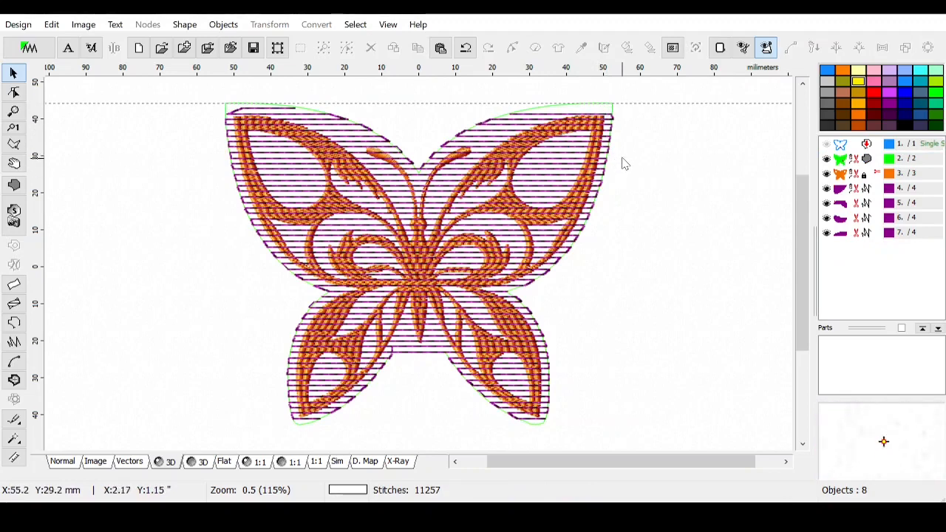
# Step: Check the reshaped green fill's parameters and convert the fill to editable stitches
pyautogui.click(864, 159)
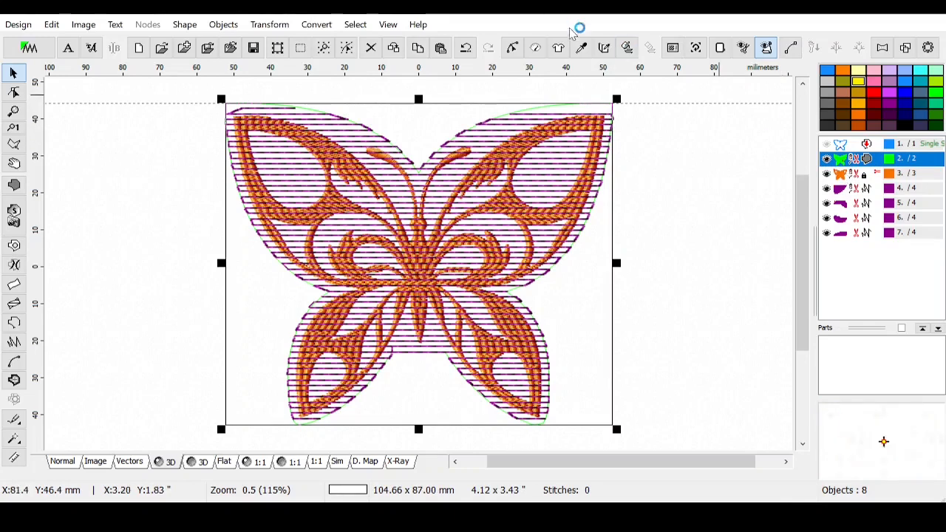
pyautogui.click(537, 48)
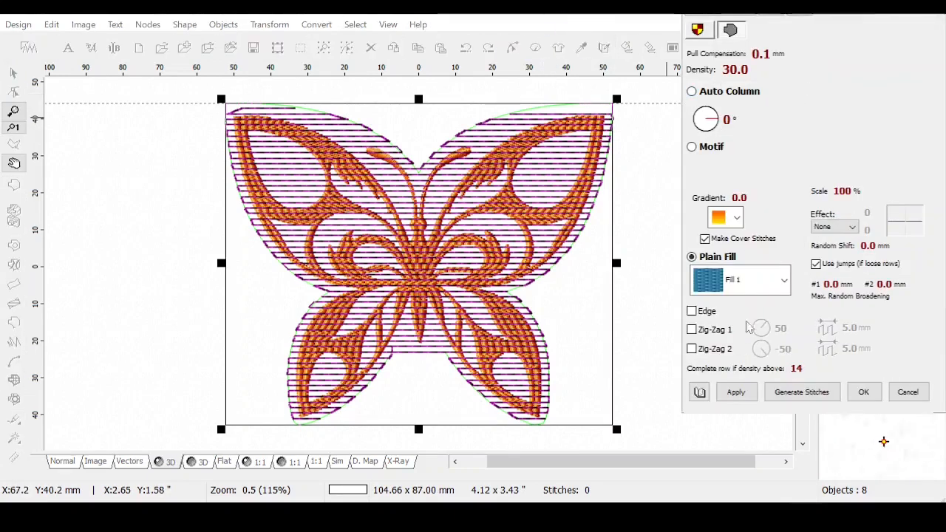
pyautogui.click(900, 398)
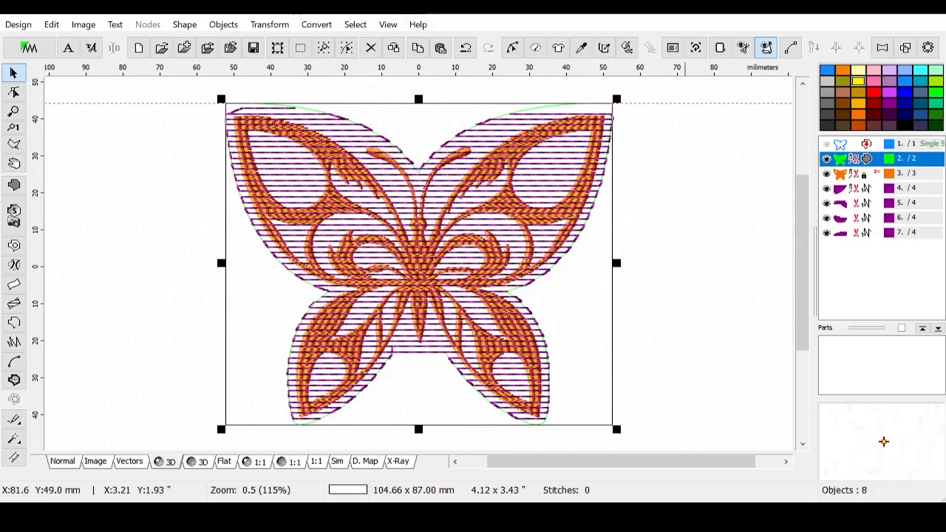
pyautogui.click(317, 25)
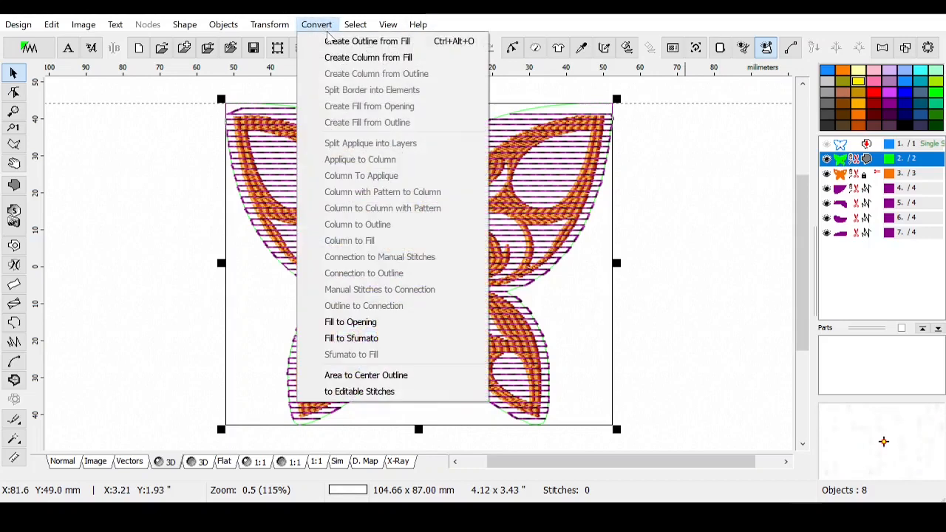
pyautogui.click(358, 393)
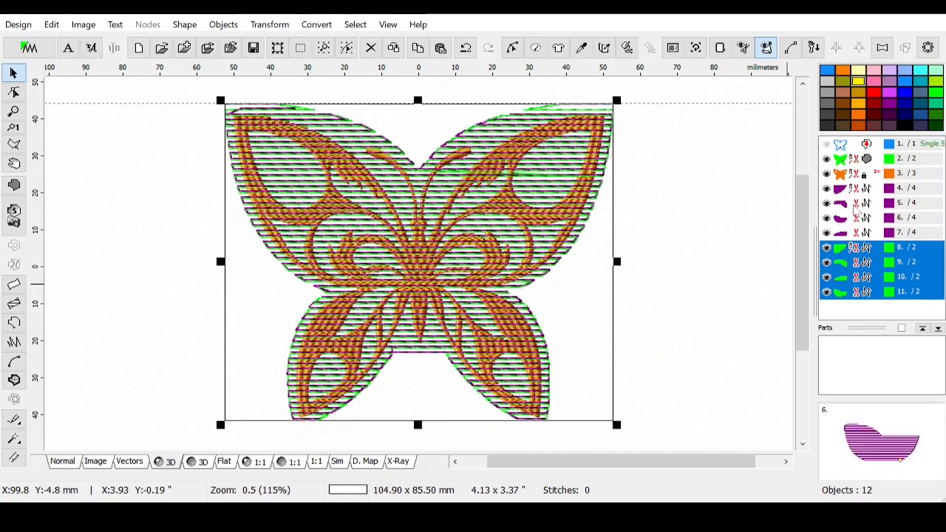
# Step: Combine the four purple stitch sections as Group 1 and hide every object except the green stitch sections
pyautogui.click(826, 174)
pyautogui.moveTo(843, 189); pyautogui.dragTo(857, 234)
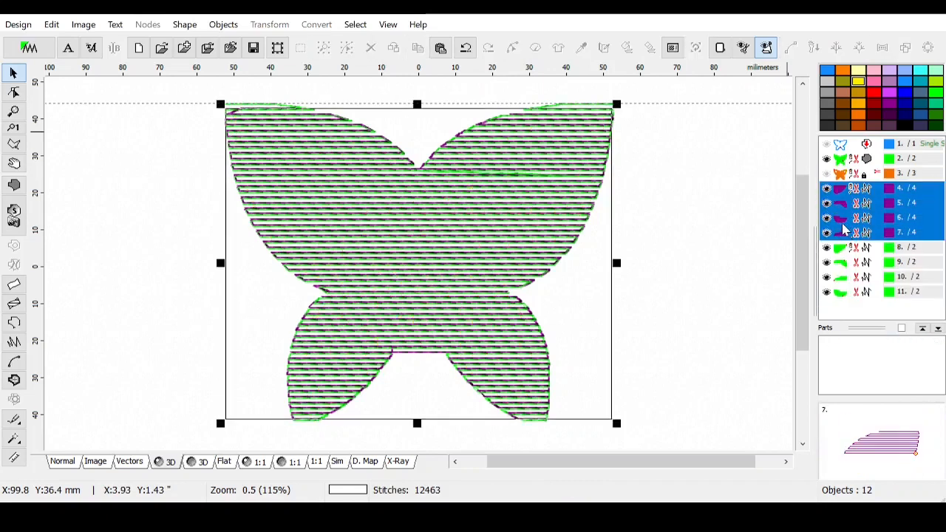
pyautogui.rightClick(843, 216)
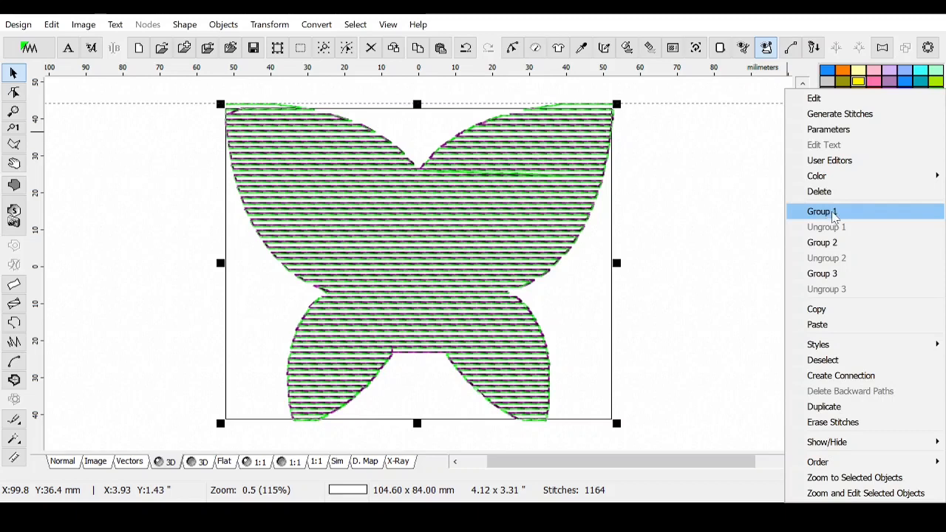
pyautogui.click(834, 214)
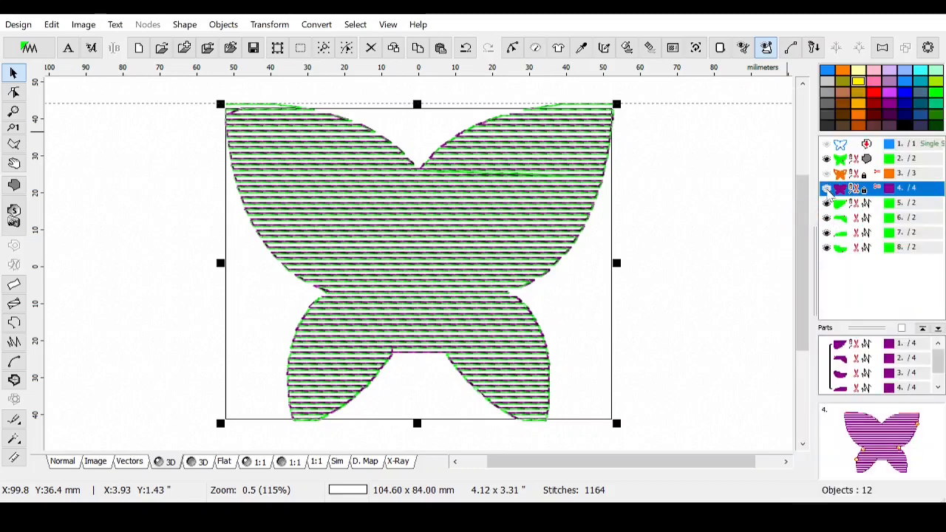
pyautogui.click(826, 188)
pyautogui.click(827, 158)
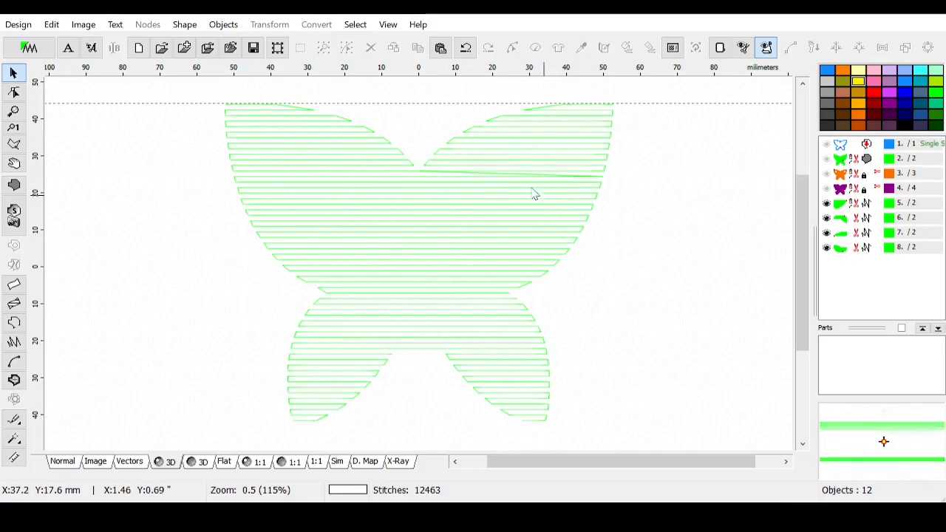
# Step: Check the four green stitch sections one by one and open the stitch nodes of the large upper-wing section for editing
pyautogui.scroll(2, 805, 222)
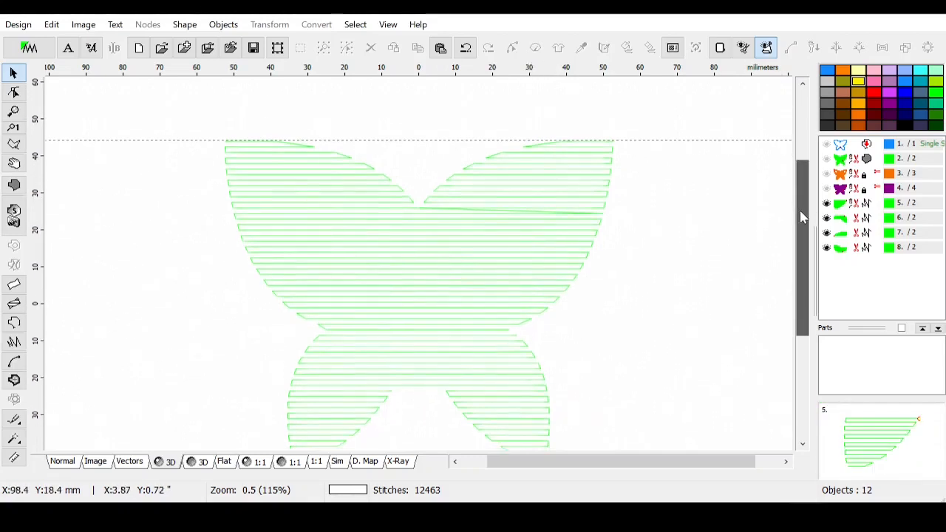
pyautogui.click(869, 206)
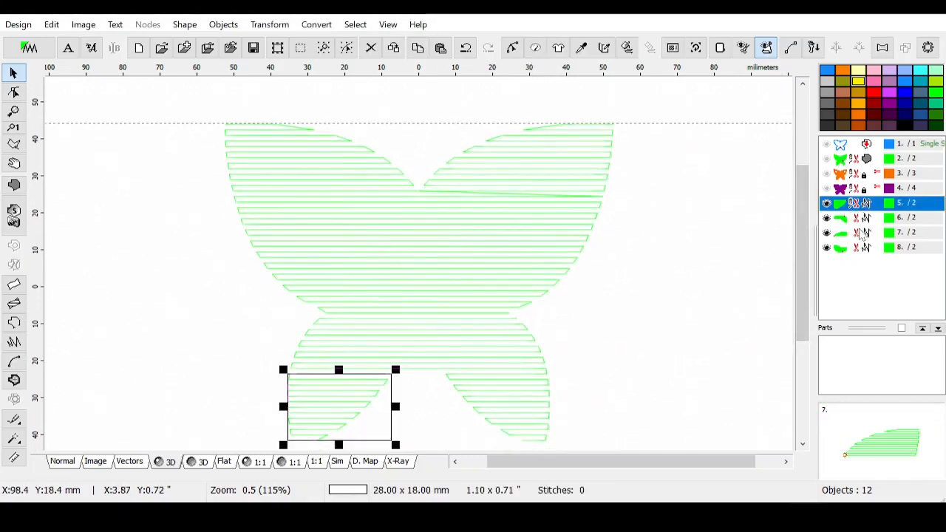
pyautogui.click(866, 218)
pyautogui.click(865, 237)
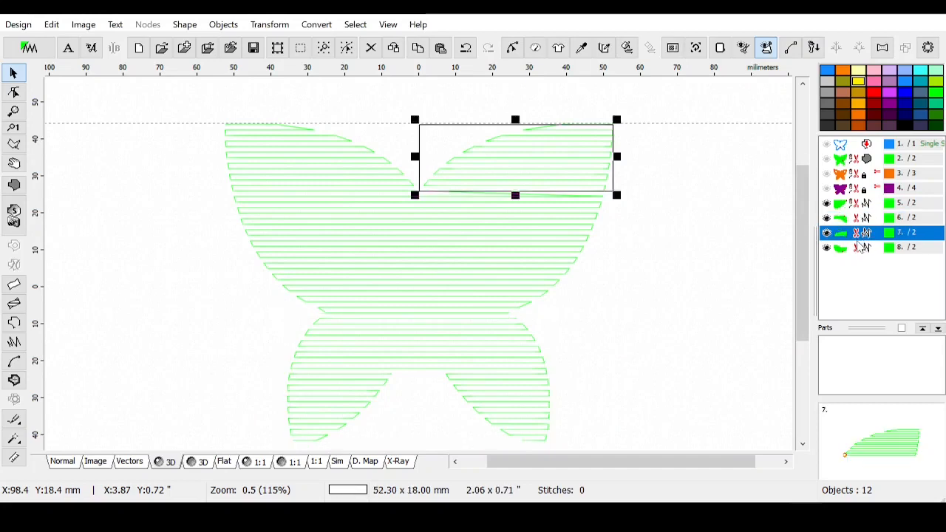
pyautogui.click(863, 253)
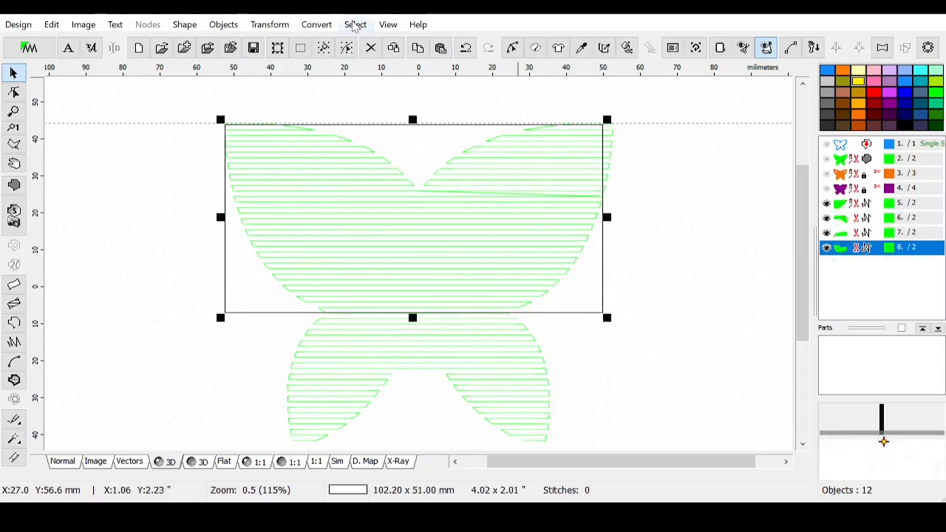
pyautogui.click(514, 48)
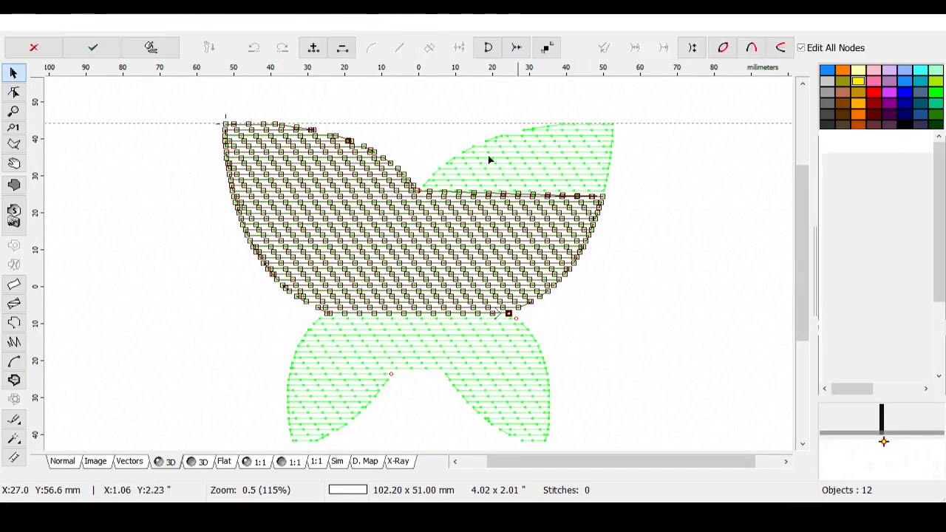
pyautogui.click(13, 111)
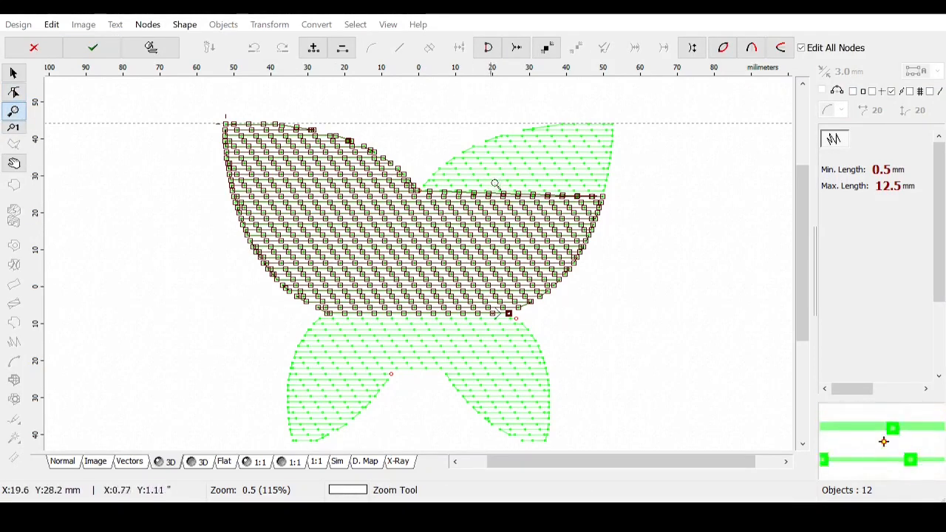
pyautogui.click(509, 220)
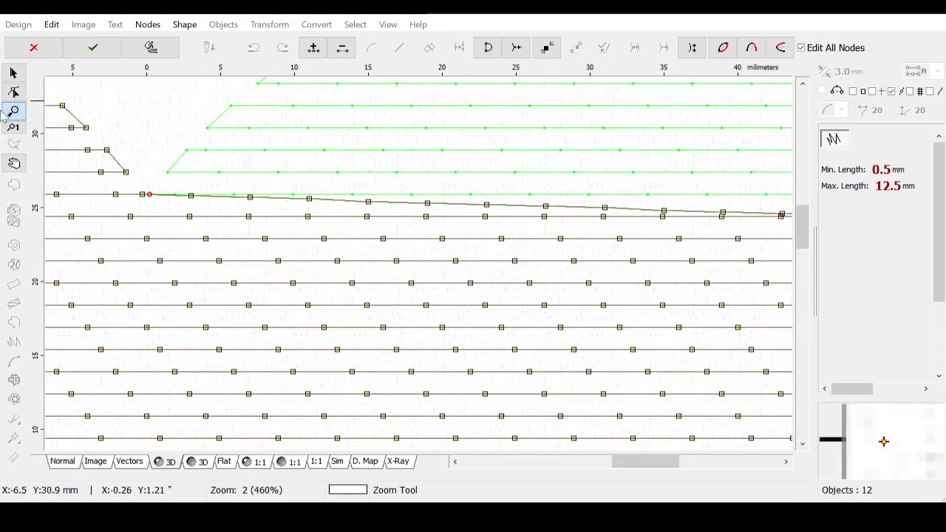
pyautogui.click(14, 92)
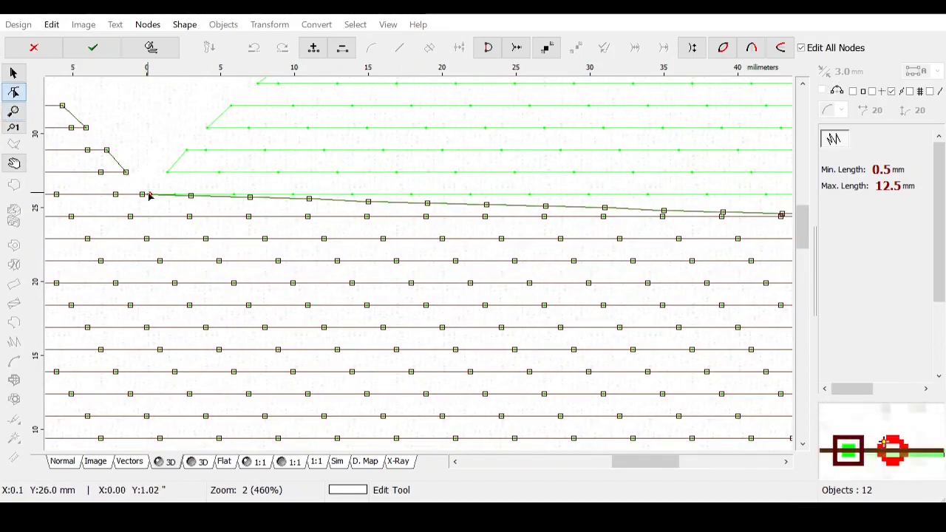
# Step: Move the first nine nodes of the sloping travel stitch onto the straight green row above it, spacing them 4 mm apart
pyautogui.moveTo(247, 204); pyautogui.dragTo(171, 200)
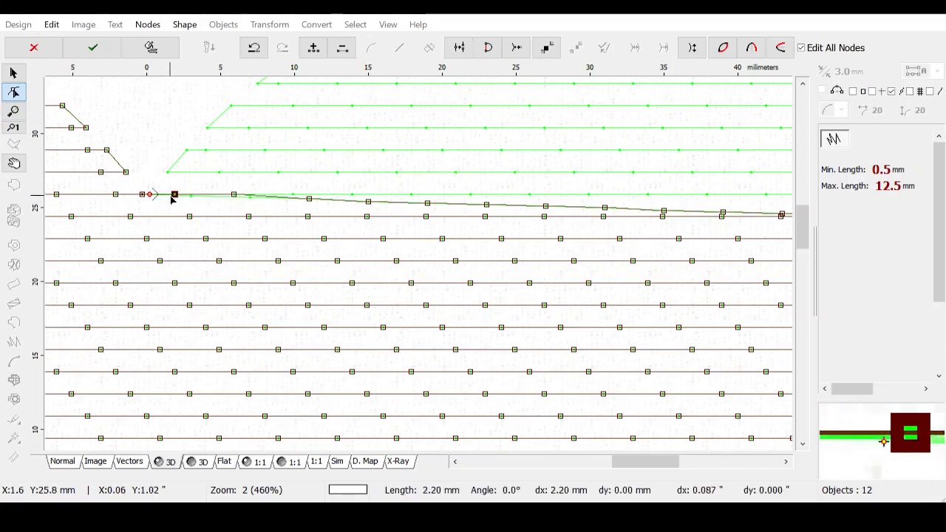
pyautogui.moveTo(312, 206); pyautogui.dragTo(299, 198)
pyautogui.moveTo(366, 206); pyautogui.dragTo(353, 194)
pyautogui.moveTo(352, 193); pyautogui.dragTo(352, 195)
pyautogui.moveTo(428, 204); pyautogui.dragTo(412, 195)
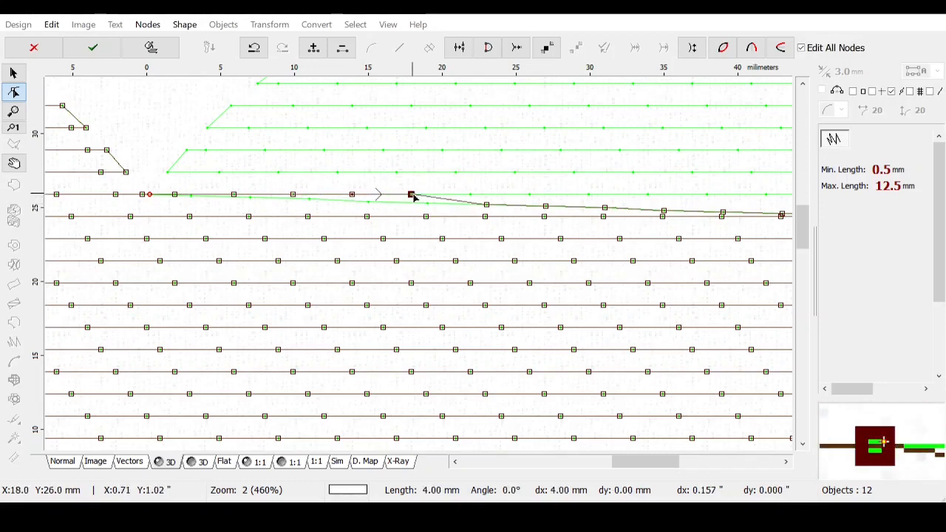
pyautogui.moveTo(489, 212); pyautogui.dragTo(473, 197)
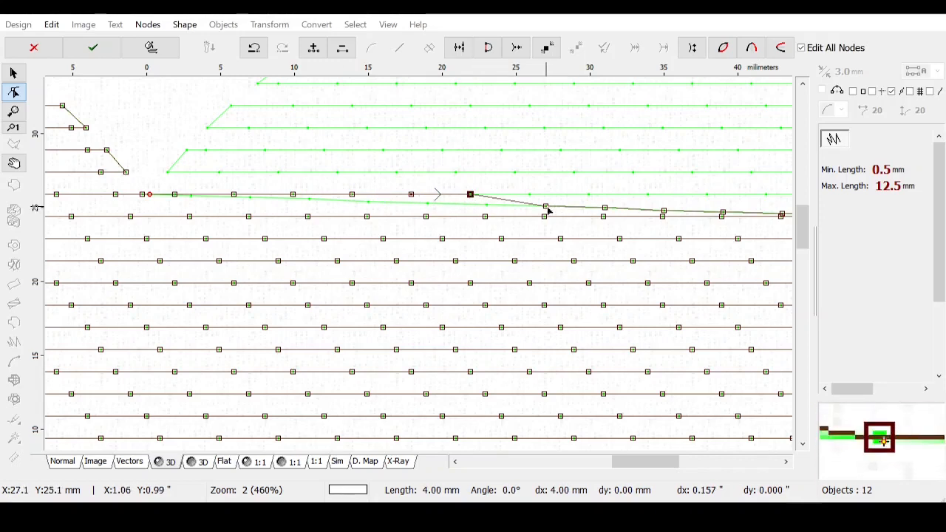
pyautogui.moveTo(547, 209); pyautogui.dragTo(530, 196)
pyautogui.moveTo(603, 212); pyautogui.dragTo(590, 196)
pyautogui.moveTo(663, 212); pyautogui.dragTo(648, 194)
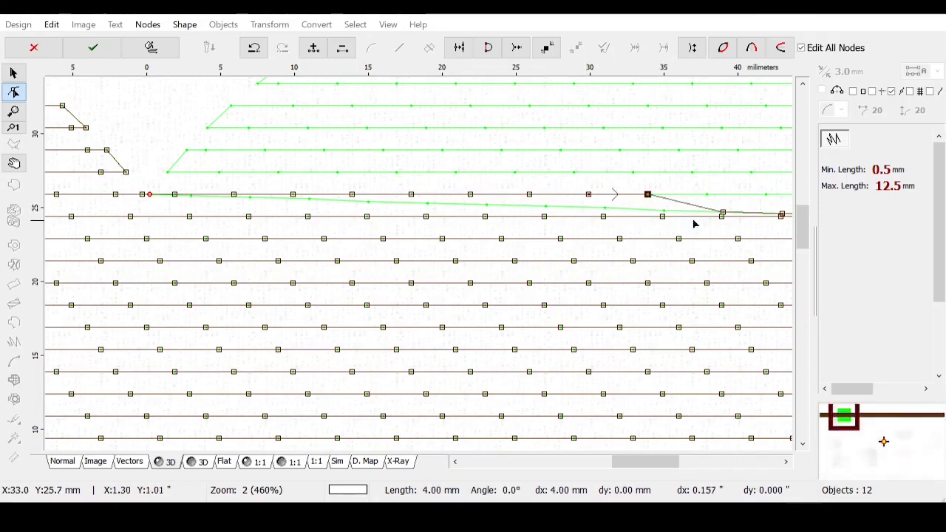
pyautogui.click(724, 213)
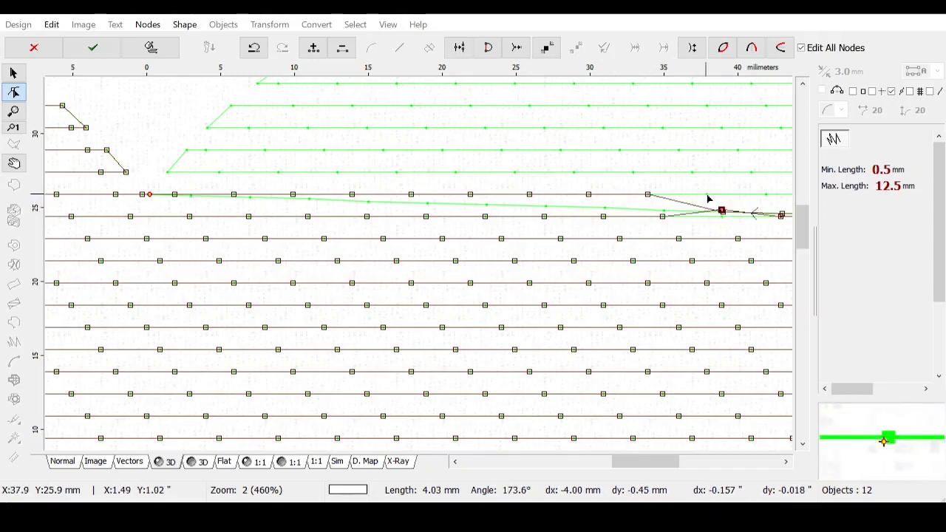
pyautogui.hotkey('ctrl', 'z')
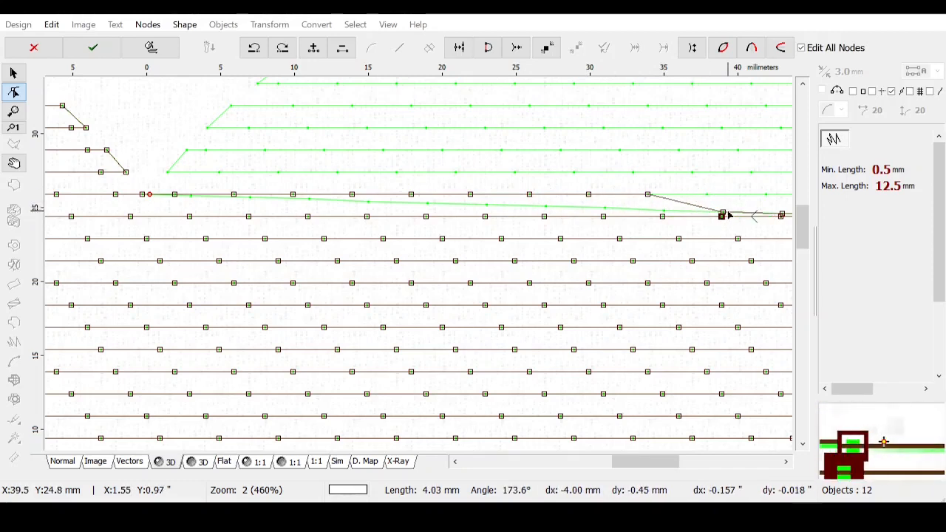
pyautogui.moveTo(725, 213)
pyautogui.mouseDown()
pyautogui.moveTo(719, 188)
pyautogui.moveTo(726, 220)
pyautogui.mouseUp()
pyautogui.hotkey('ctrl', 'z')
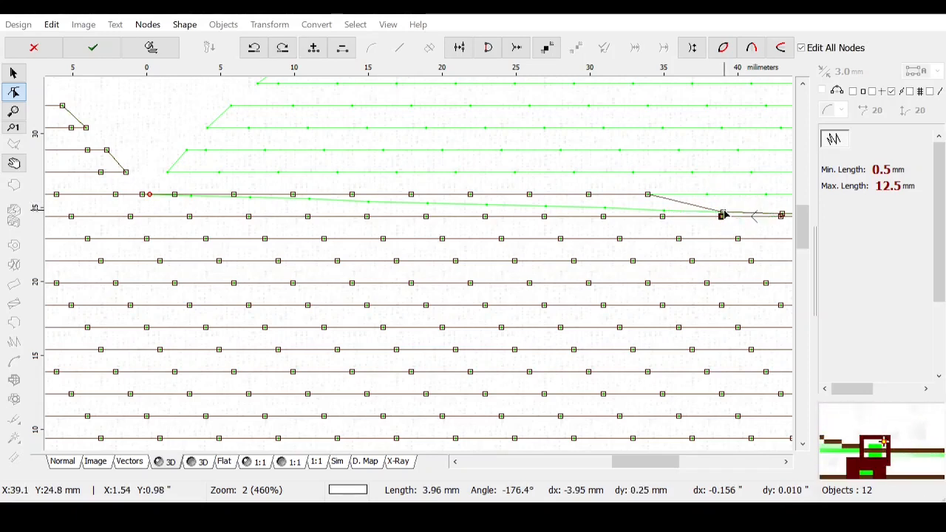
# Step: Move the sloping stitch's next node, near 39 mm, onto the green row at 38 mm, level with the straightened nodes
pyautogui.click(766, 207)
pyautogui.click(764, 206)
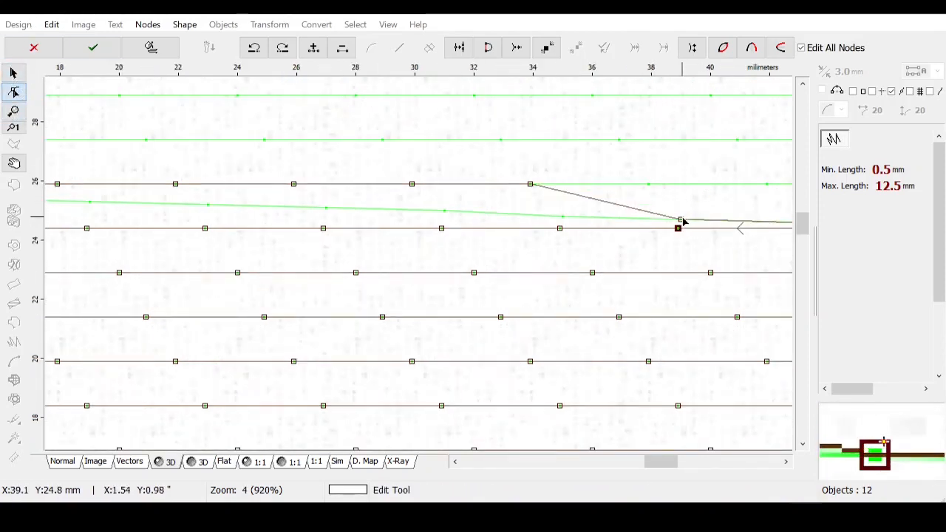
pyautogui.moveTo(683, 221); pyautogui.dragTo(653, 193)
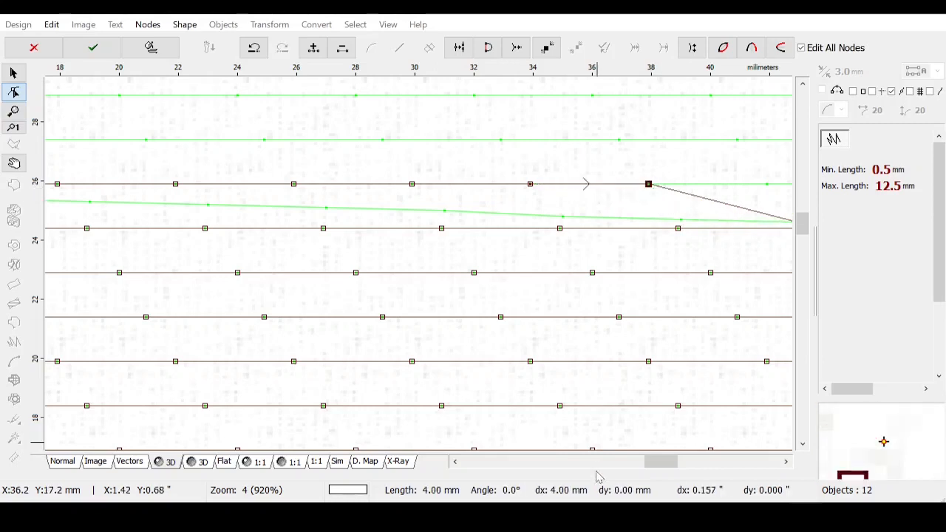
pyautogui.moveTo(660, 461); pyautogui.dragTo(676, 461)
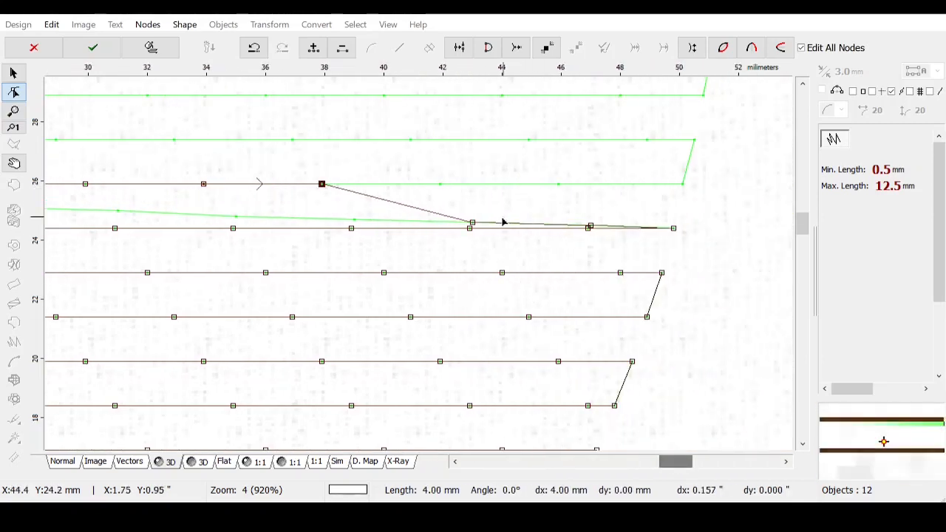
pyautogui.click(471, 227)
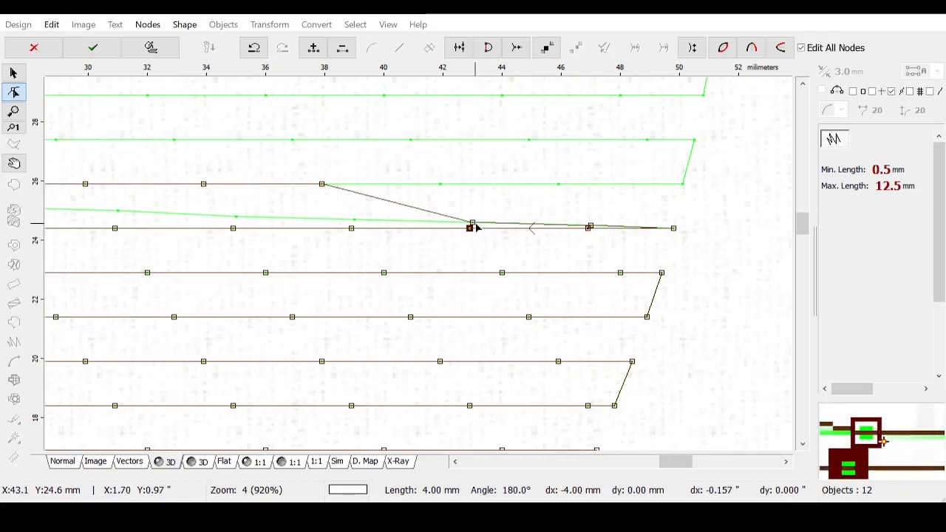
pyautogui.click(473, 222)
pyautogui.click(471, 226)
pyautogui.moveTo(471, 226); pyautogui.dragTo(505, 224)
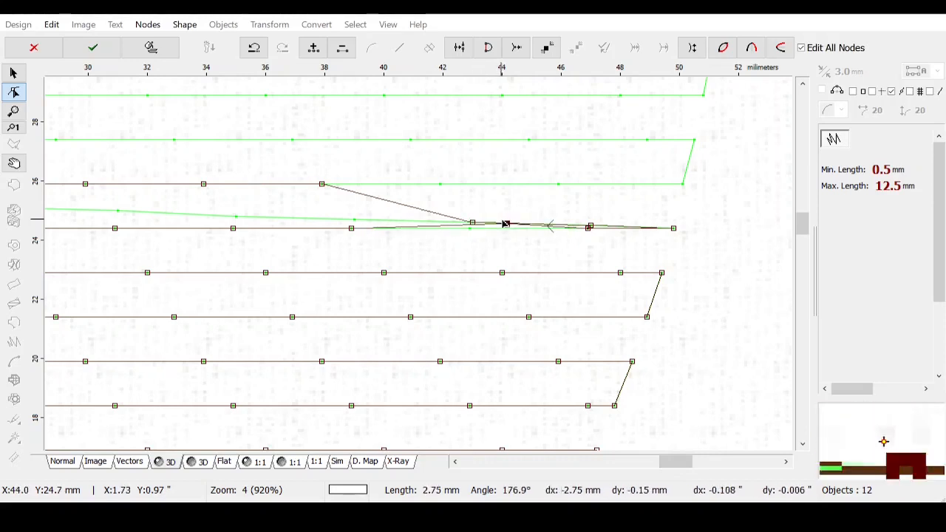
pyautogui.hotkey('ctrl', 'z')
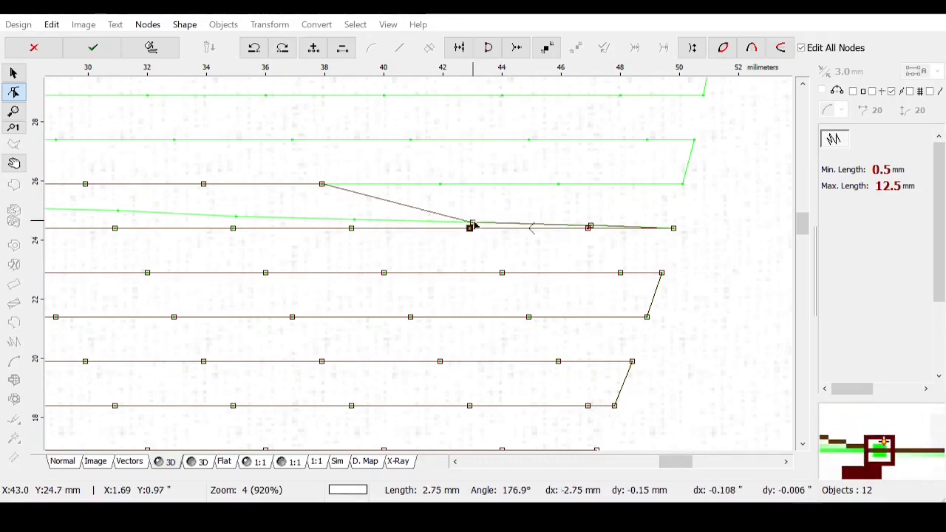
# Step: Move the last two nodes of the sloping stitch, near 43 and 47 mm, onto the green row at 4 mm spacing
pyautogui.moveTo(473, 224); pyautogui.dragTo(440, 184)
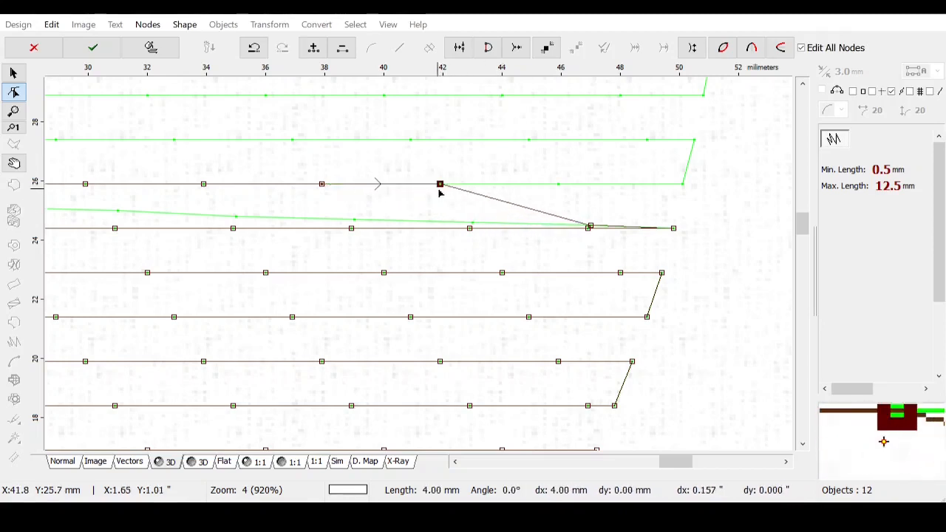
pyautogui.click(590, 227)
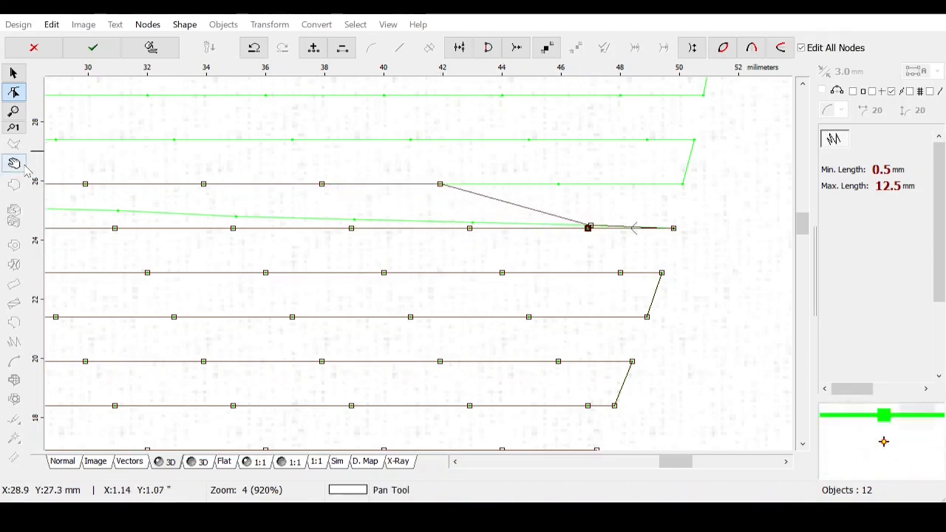
pyautogui.click(14, 113)
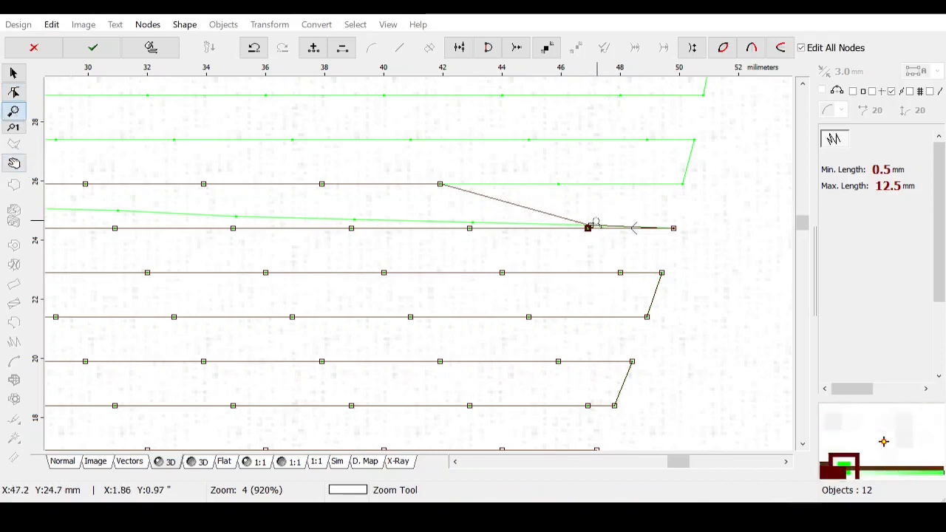
pyautogui.click(595, 224)
pyautogui.click(14, 91)
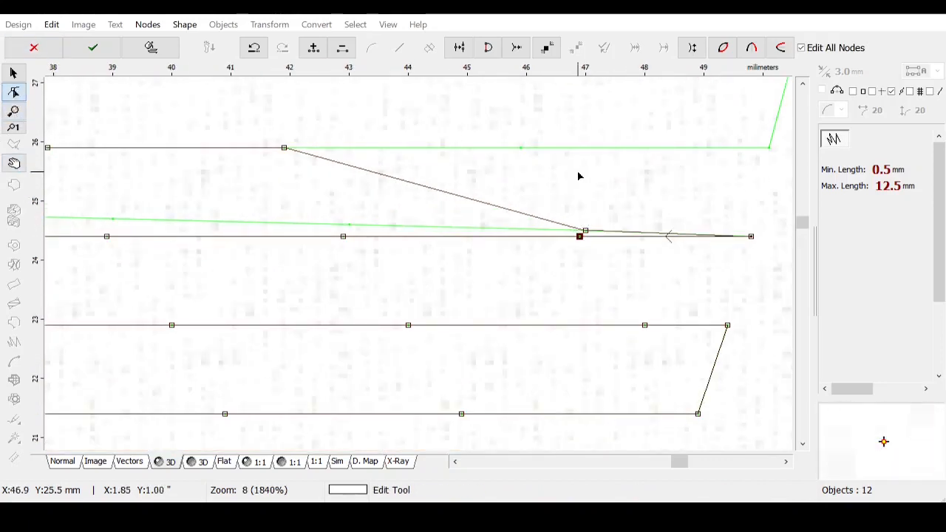
pyautogui.moveTo(588, 232); pyautogui.dragTo(522, 150)
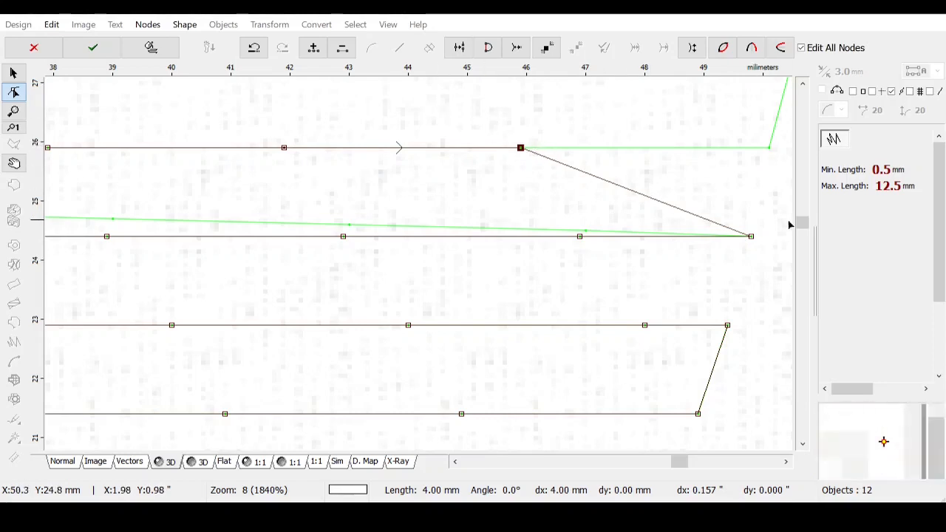
# Step: Insert a node in the remaining sloping segment and place it on the outer end point of the green row above
pyautogui.click(753, 238)
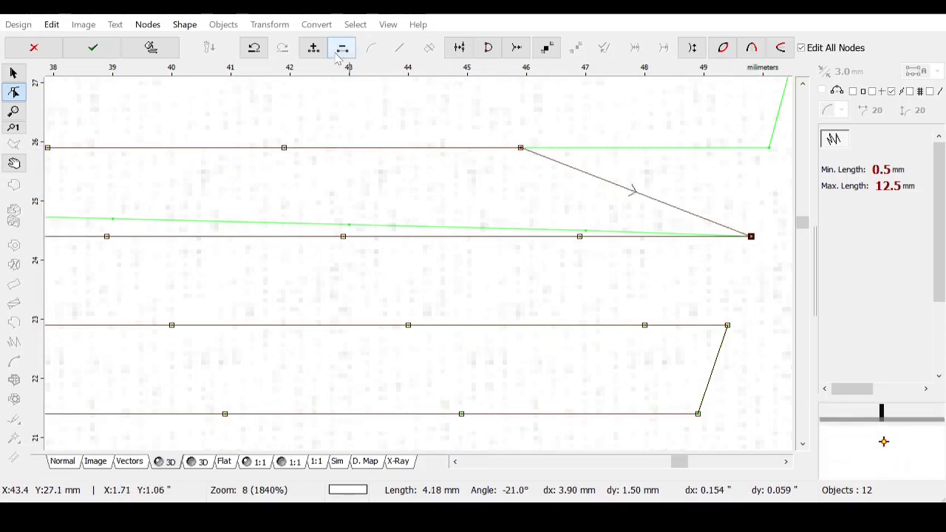
pyautogui.click(314, 48)
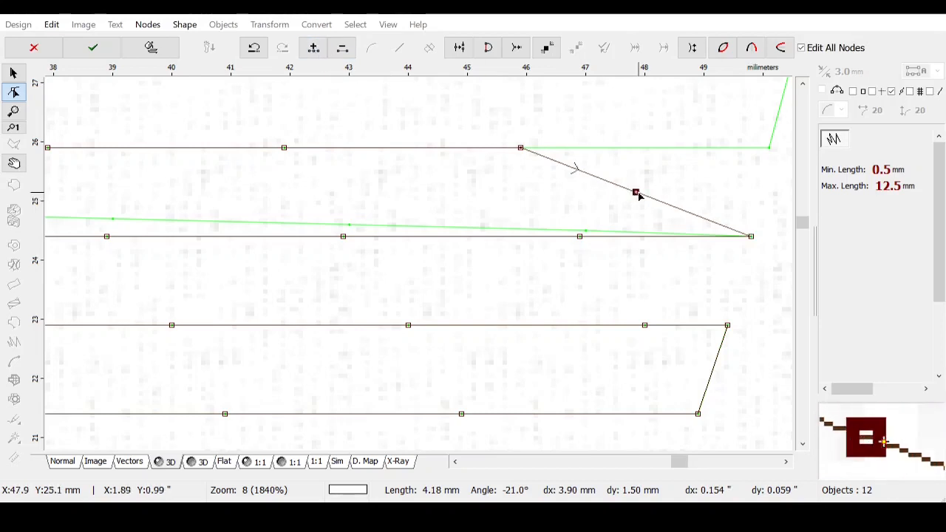
pyautogui.moveTo(634, 192); pyautogui.dragTo(771, 149)
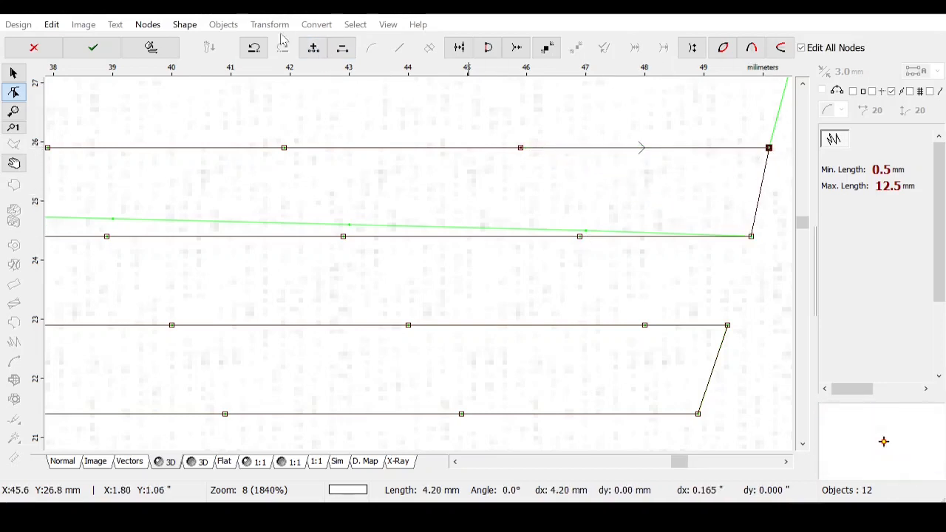
# Step: Apply the stitch node edits to the section and show the whole butterfly fill
pyautogui.click(94, 47)
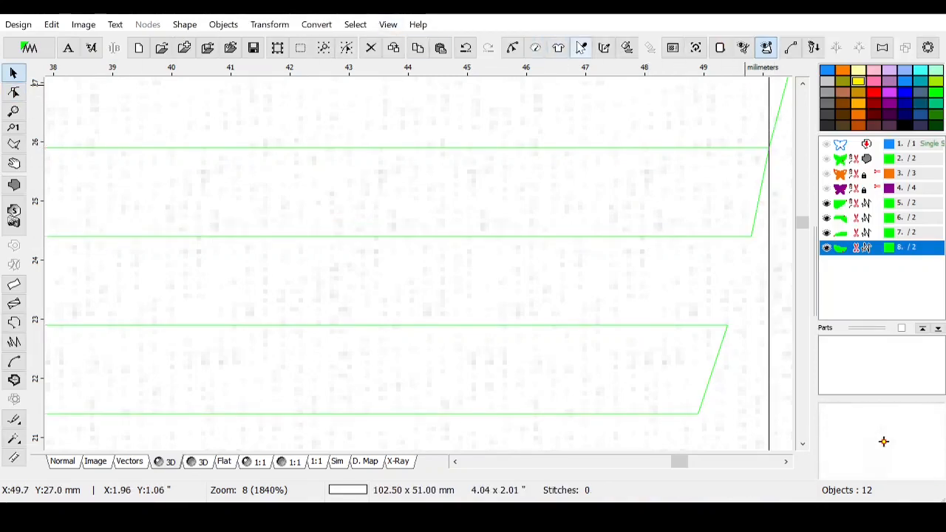
pyautogui.click(345, 48)
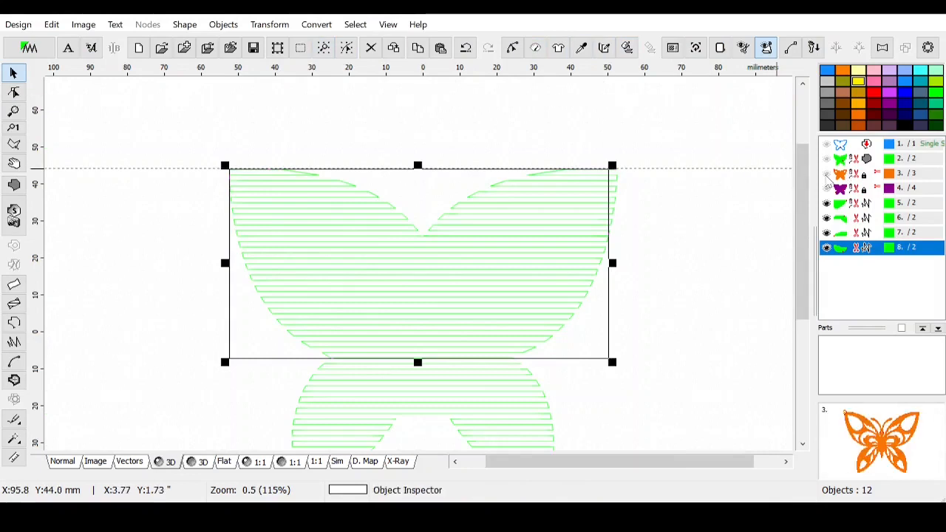
pyautogui.moveTo(803, 190); pyautogui.dragTo(769, 214)
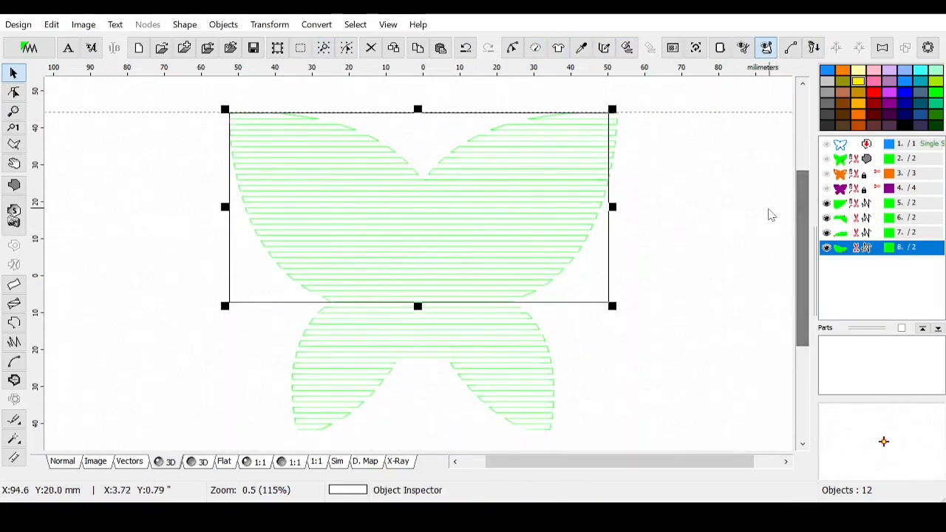
# Step: Create a connection between the lower-left wing fill and the lower wing fill that follows it in the sewing order
pyautogui.click(865, 204)
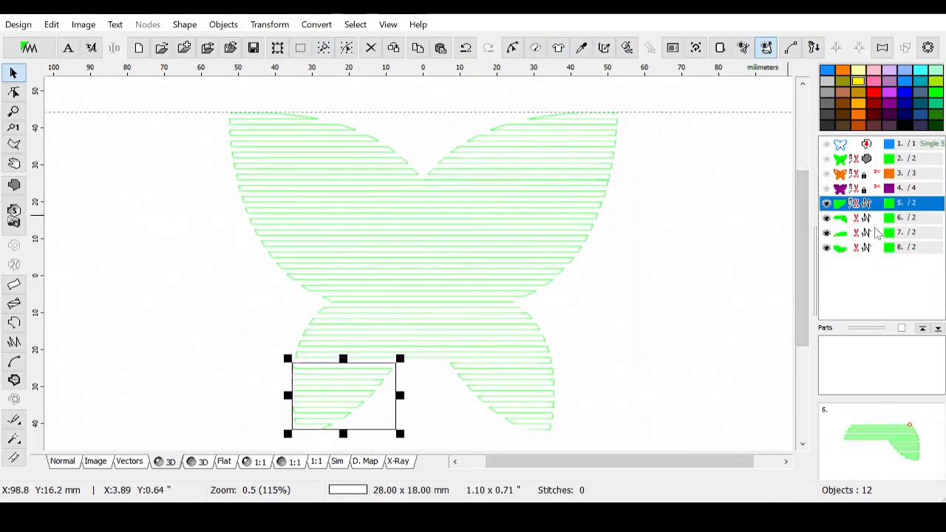
pyautogui.click(865, 219)
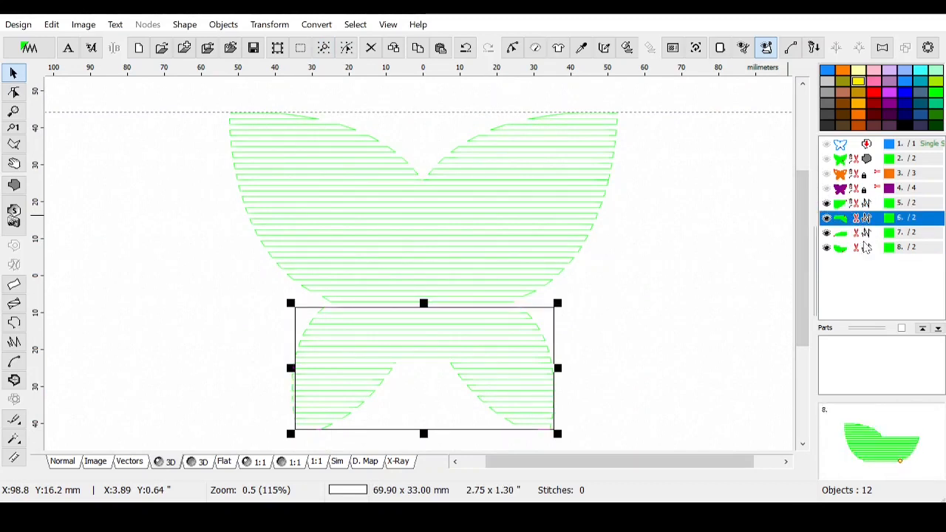
pyautogui.click(861, 207)
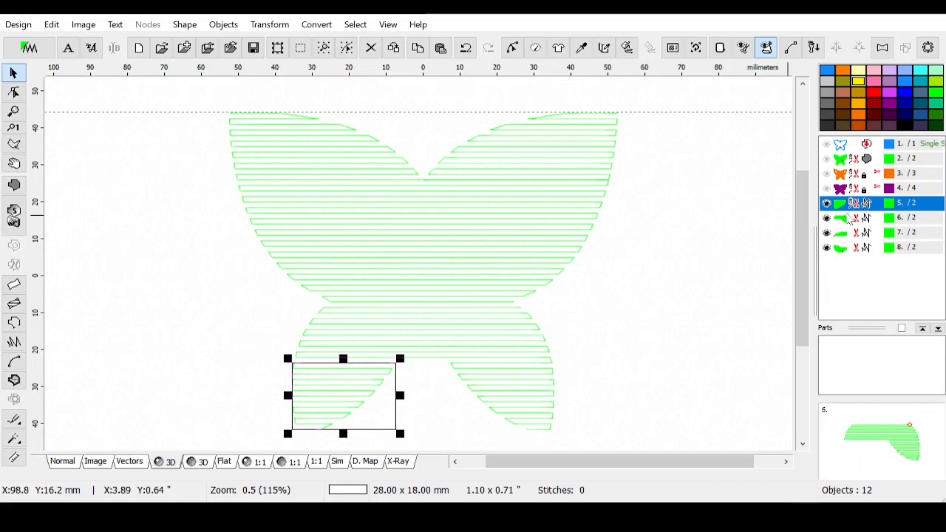
pyautogui.keyDown('ctrl'); pyautogui.click(858, 219); pyautogui.keyUp('ctrl')
pyautogui.rightClick(858, 219)
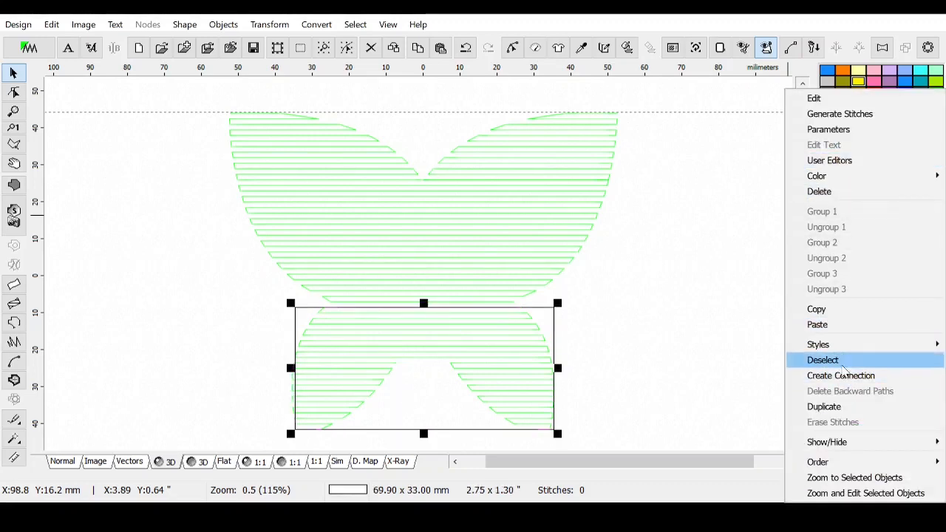
pyautogui.click(844, 378)
# Step: Check the lower wing fill's start and end nodes, and delete the connection line leading to that fill
pyautogui.click(866, 220)
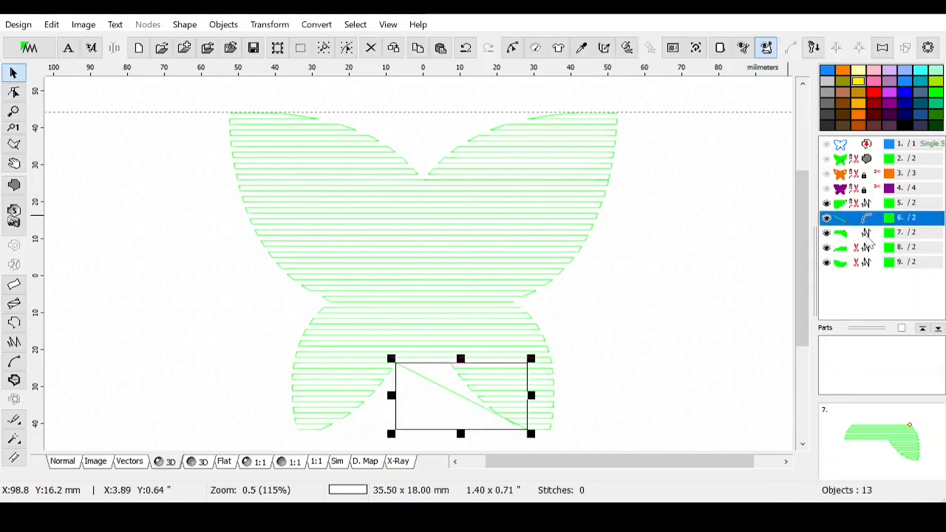
pyautogui.click(868, 234)
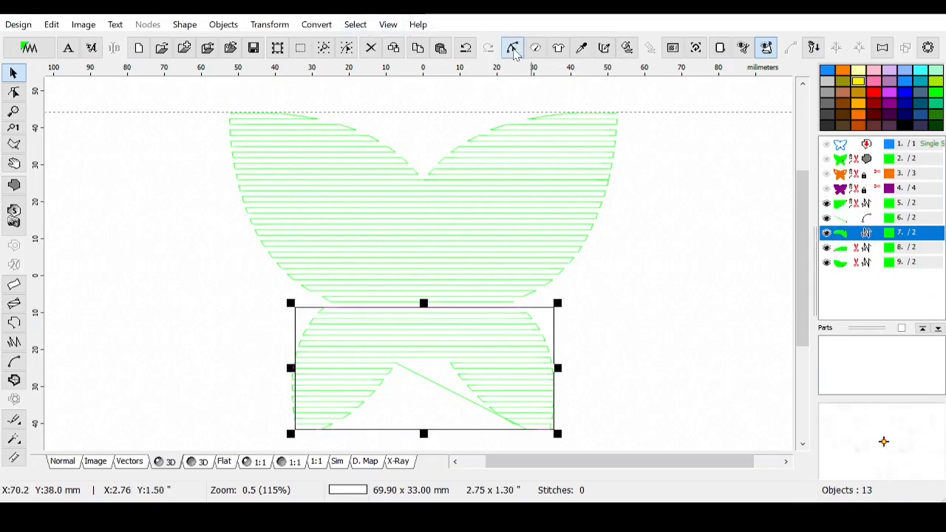
pyautogui.click(513, 48)
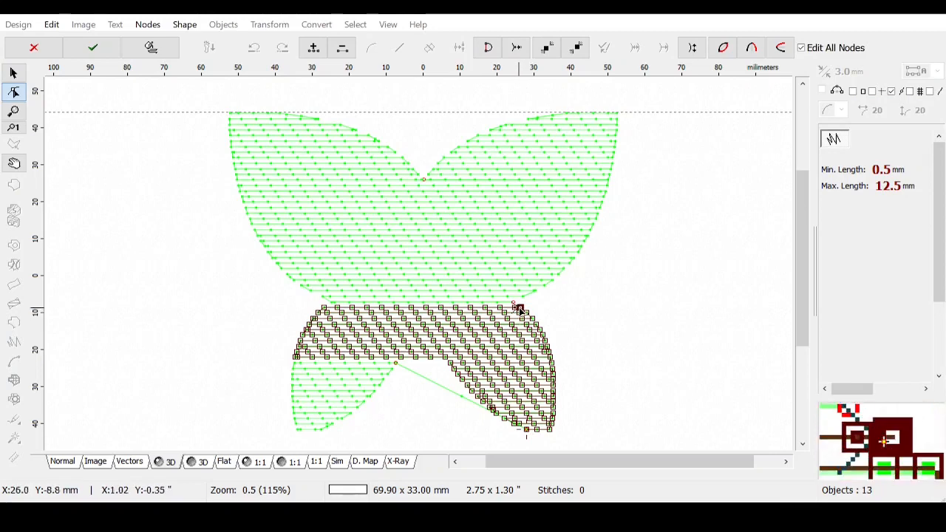
pyautogui.press('Escape')
pyautogui.click(862, 219)
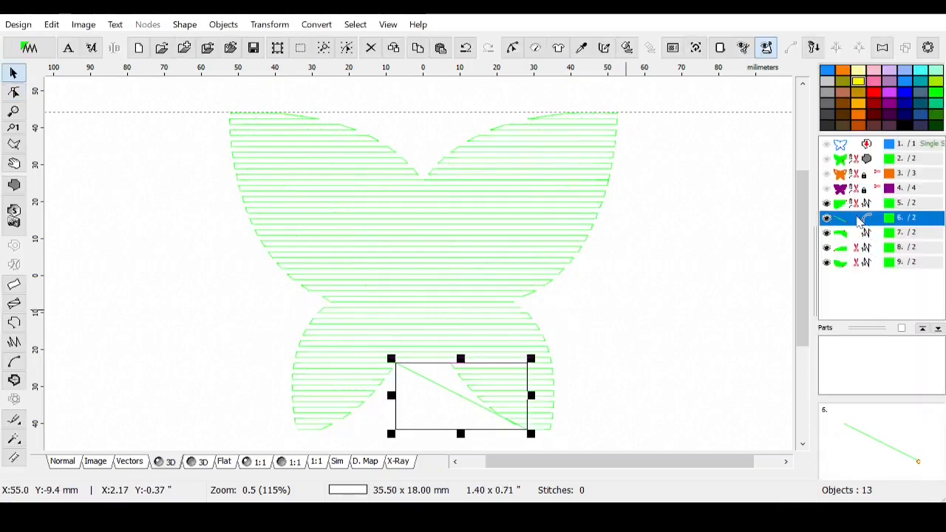
pyautogui.press('Delete')
# Step: Move the large upper wing fill ahead of the small upper-right wing fill in the sewing order
pyautogui.click(868, 233)
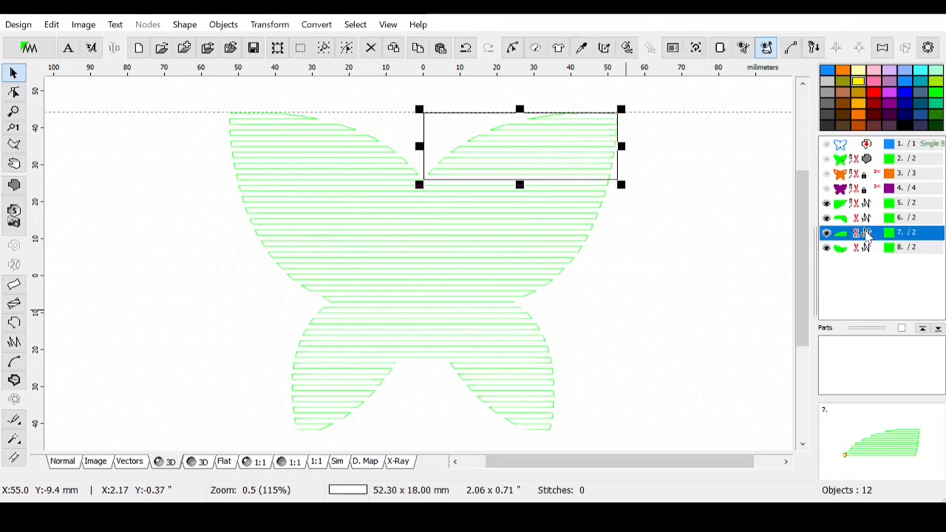
pyautogui.click(868, 249)
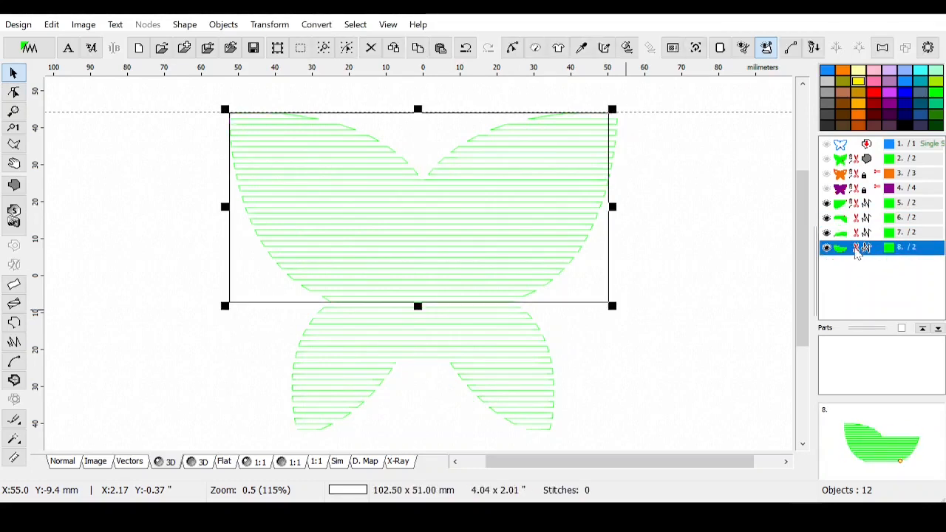
pyautogui.moveTo(858, 253); pyautogui.dragTo(857, 233)
# Step: Create a connection from the large upper wing fill to the small upper-right wing fill
pyautogui.click(862, 247)
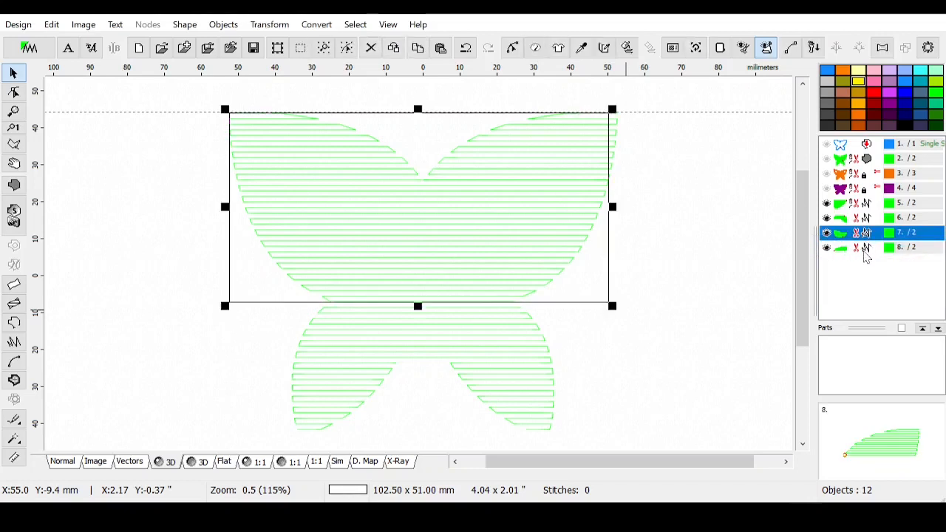
pyautogui.click(868, 249)
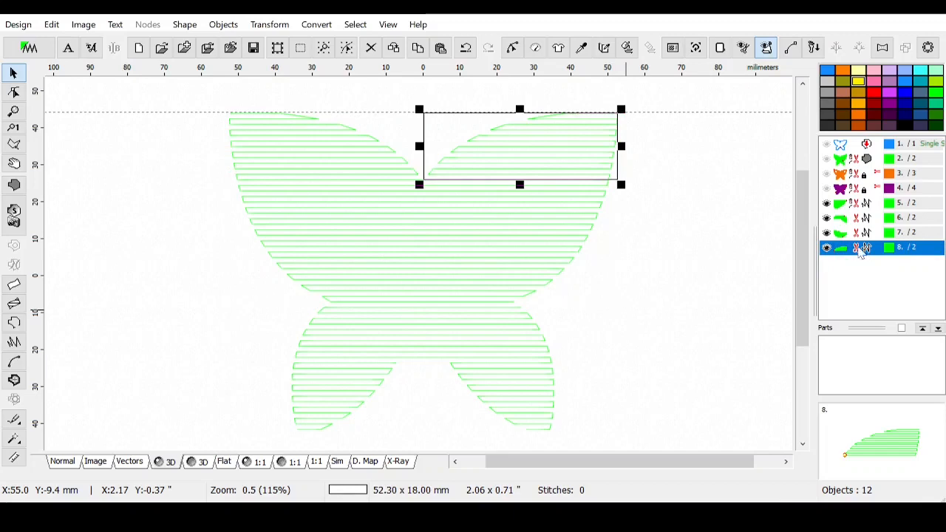
pyautogui.rightClick(860, 251)
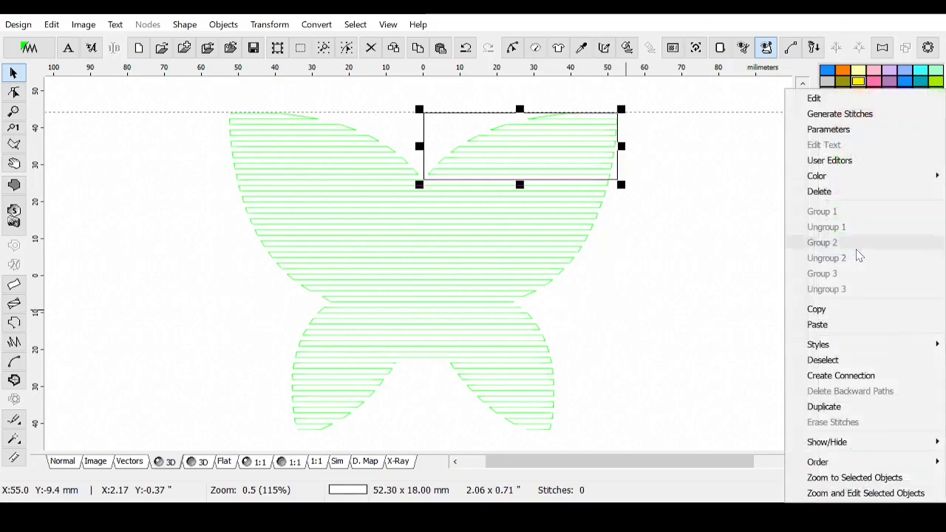
pyautogui.click(862, 376)
pyautogui.click(865, 248)
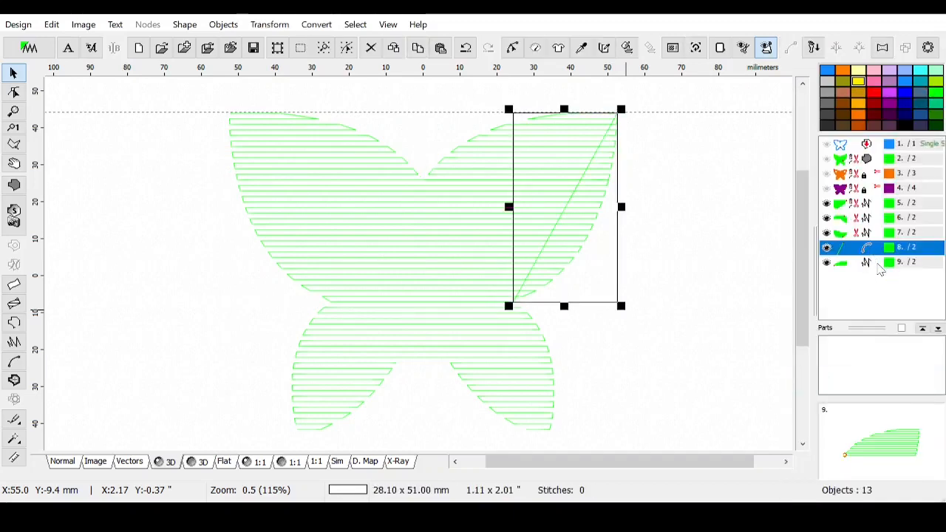
# Step: Reverse the stitch path of the small upper-right wing fill so that its start and end points swap
pyautogui.click(871, 267)
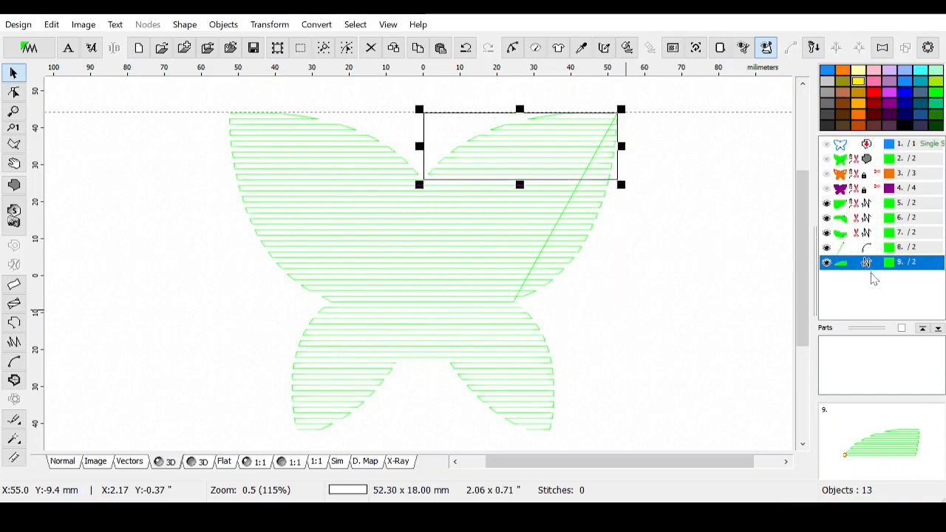
pyautogui.click(512, 48)
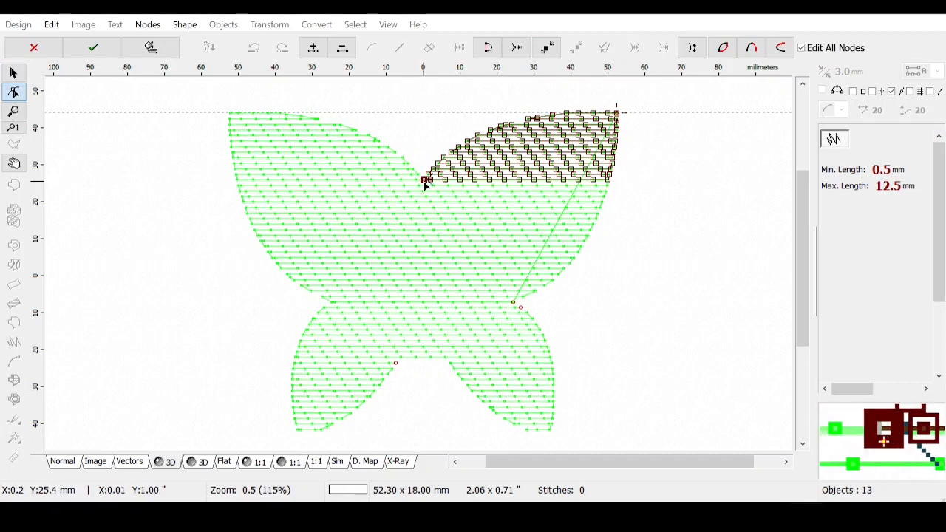
pyautogui.click(693, 49)
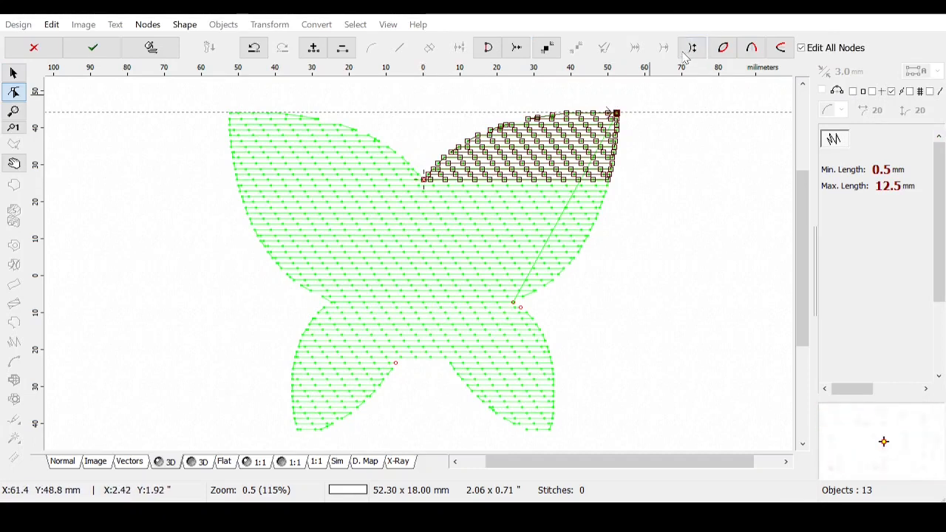
pyautogui.press('Return')
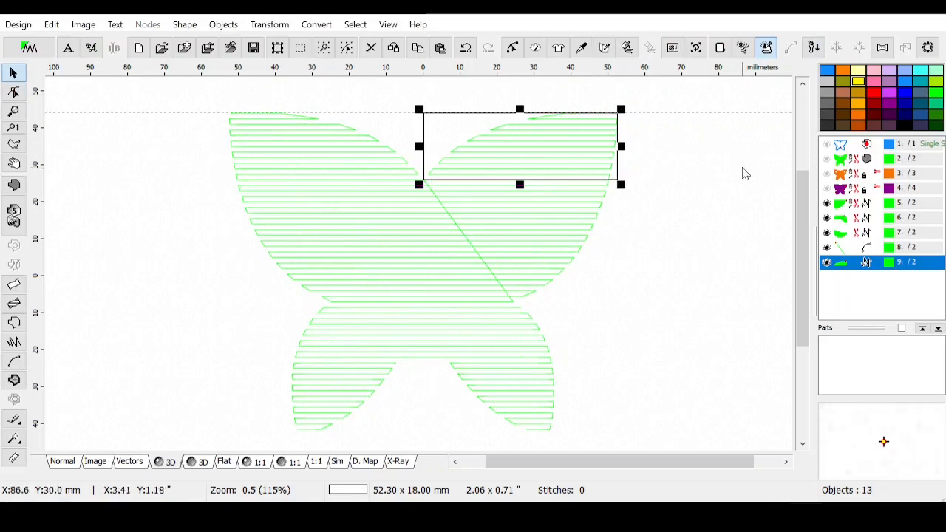
# Step: Check the large upper wing fill's nodes without changing them, and delete the connection to the upper-right wing fill
pyautogui.click(843, 232)
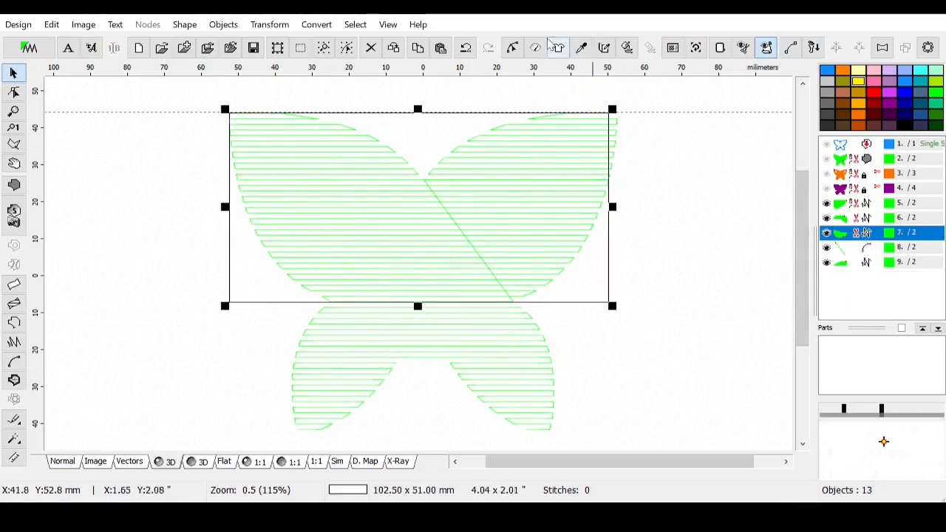
pyautogui.click(512, 48)
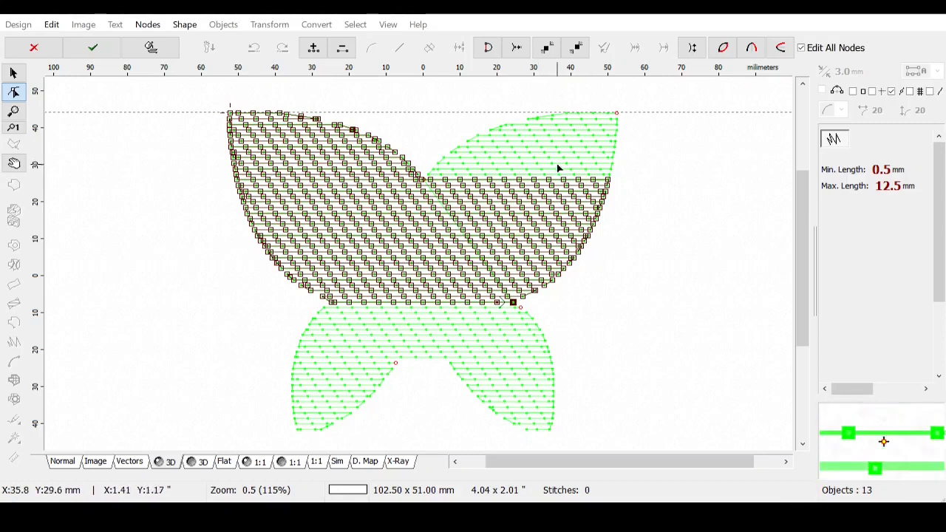
pyautogui.click(59, 54)
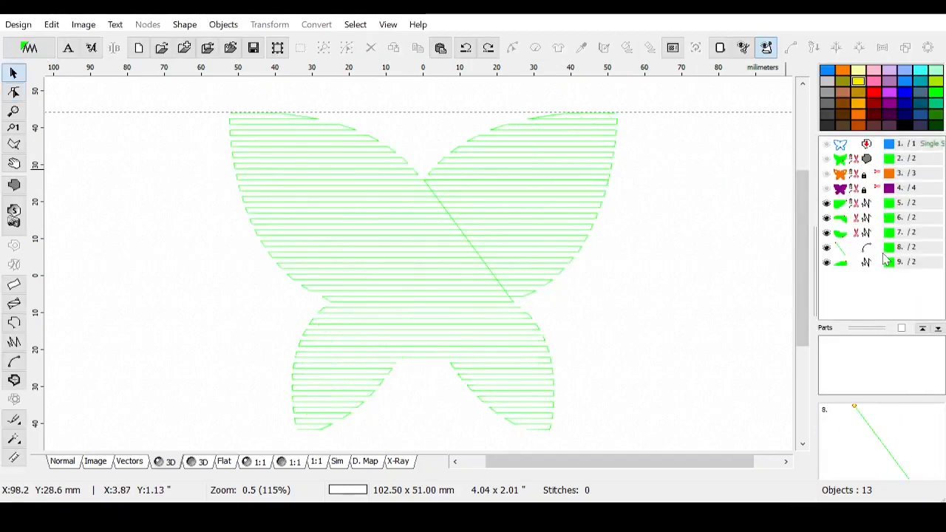
pyautogui.click(885, 251)
pyautogui.press('Delete')
# Step: Reverse the stitch path of the large upper wing fill so that its start and end points swap
pyautogui.click(858, 233)
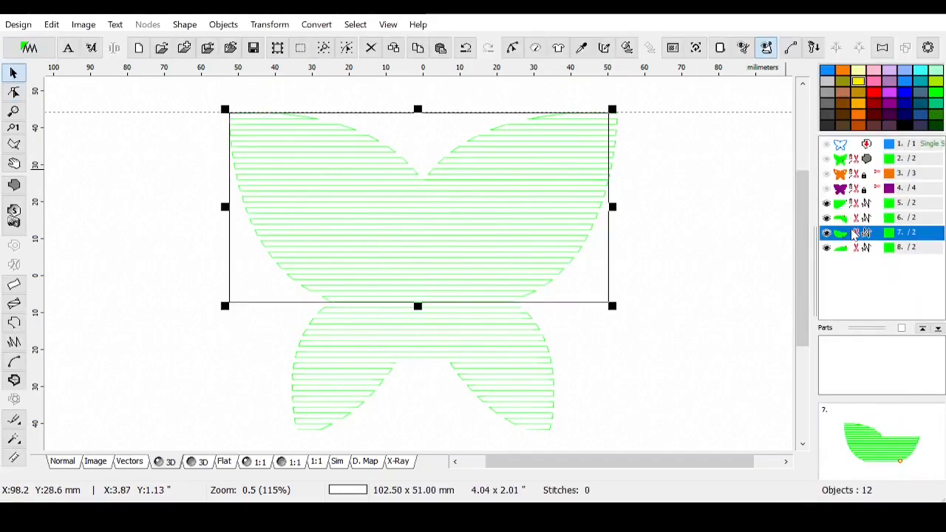
pyautogui.click(512, 48)
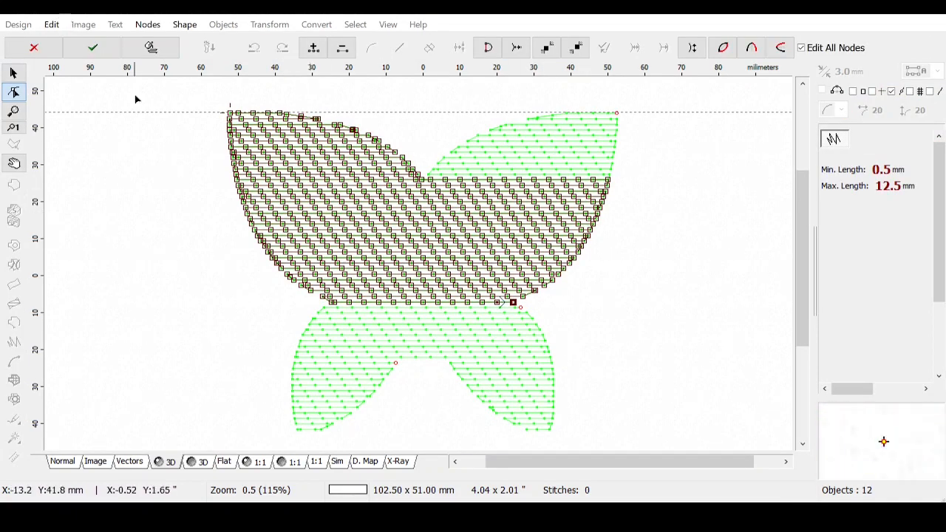
pyautogui.click(692, 49)
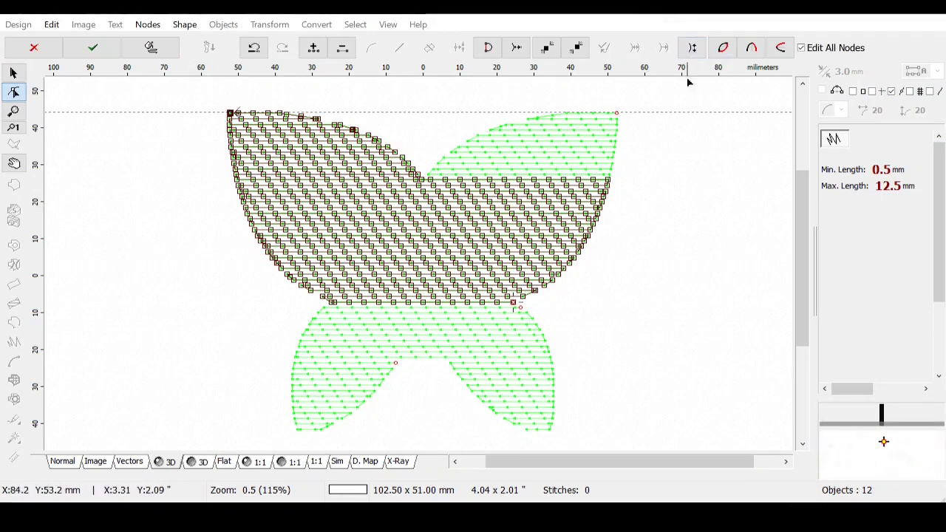
pyautogui.click(92, 47)
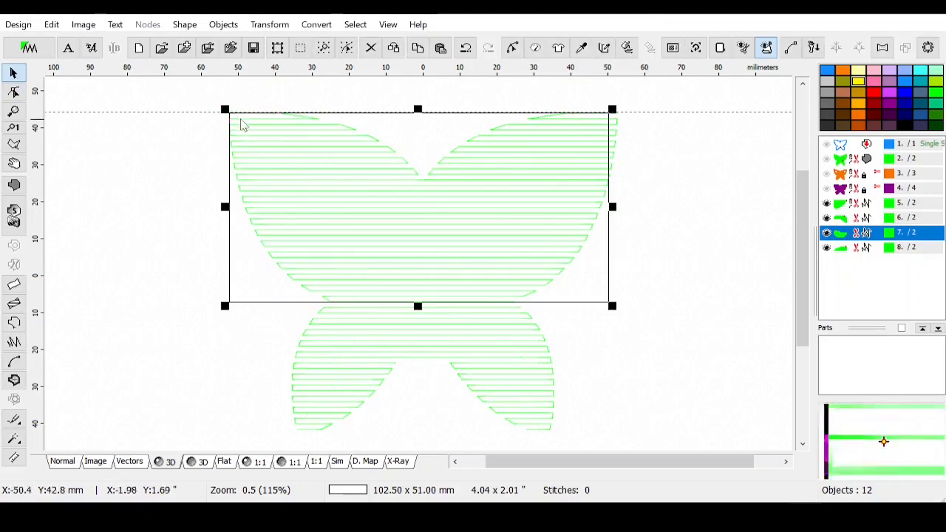
# Step: Reverse the small upper-right wing fill's stitch path back to its earlier direction and apply the node edit
pyautogui.click(866, 219)
pyautogui.click(867, 248)
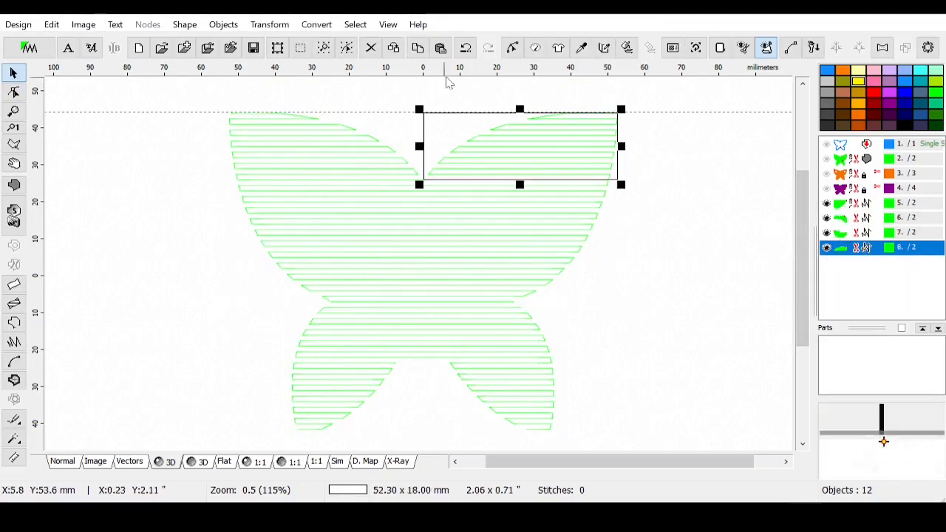
pyautogui.click(512, 48)
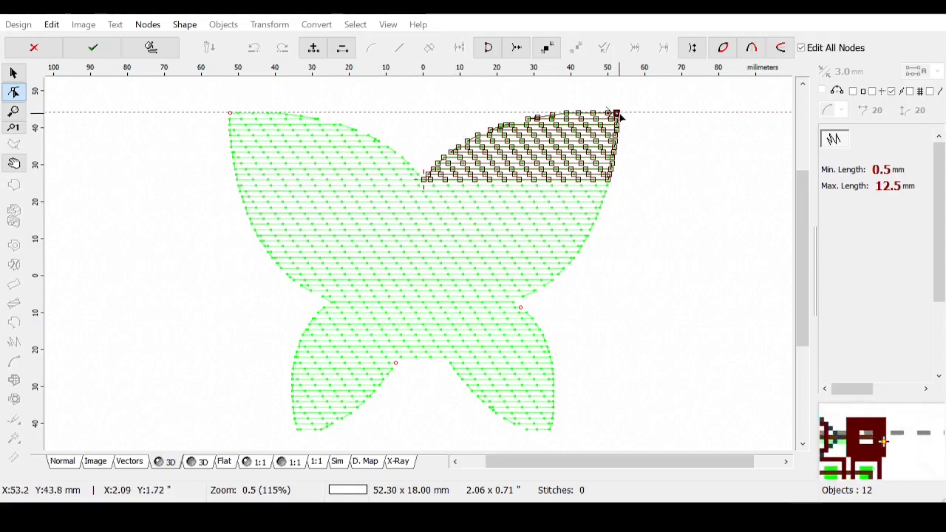
pyautogui.click(693, 47)
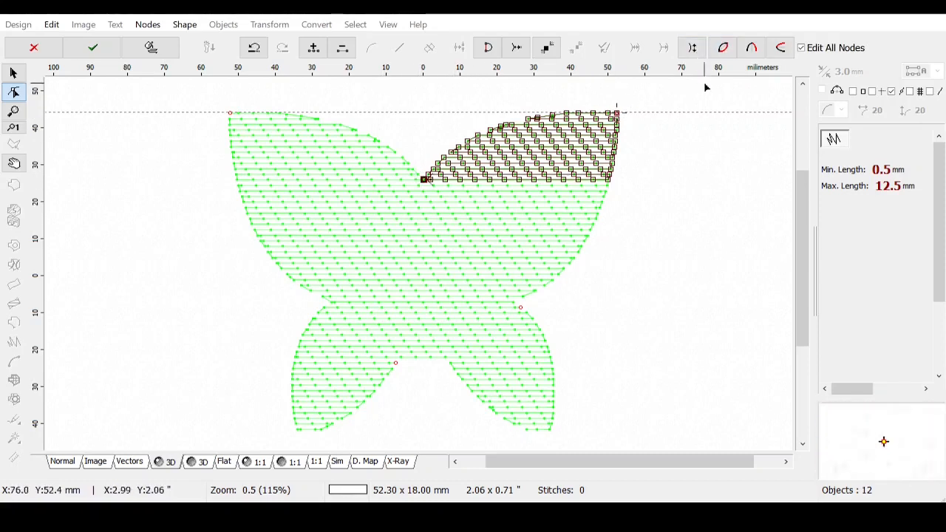
pyautogui.click(93, 48)
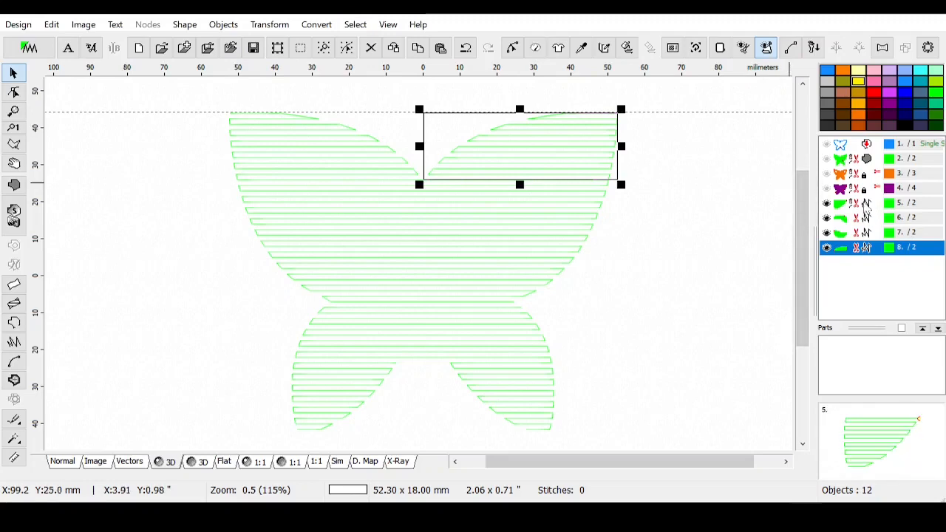
# Step: Show the hidden orange butterfly and the old purple line fill, and delete the old purple line fill
pyautogui.click(831, 174)
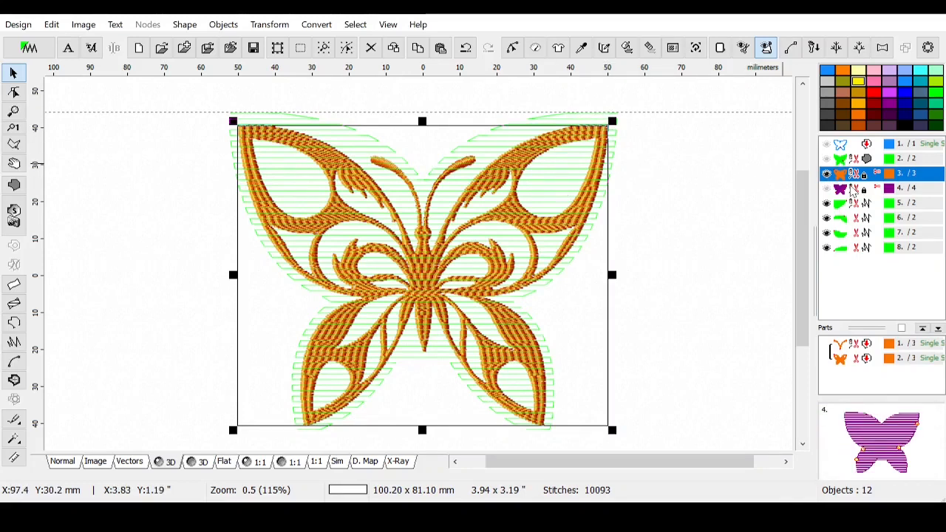
pyautogui.click(837, 190)
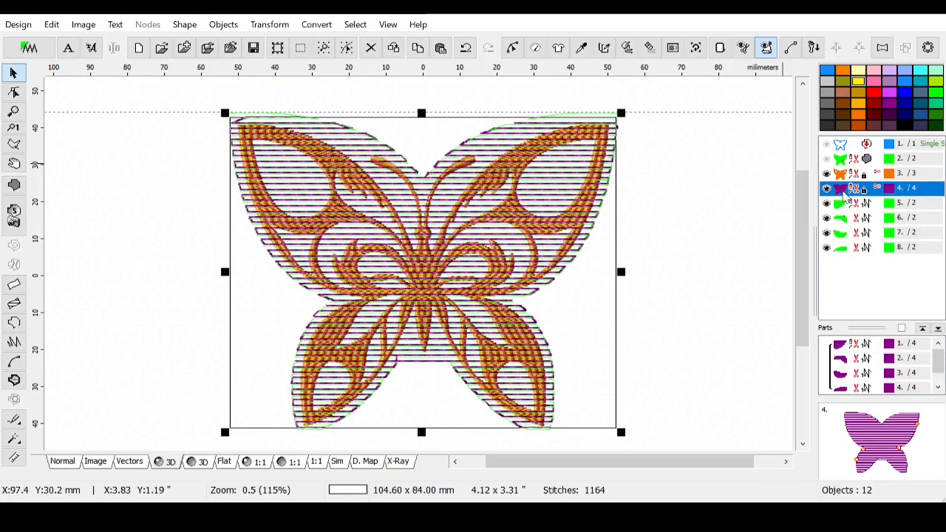
pyautogui.press('Delete')
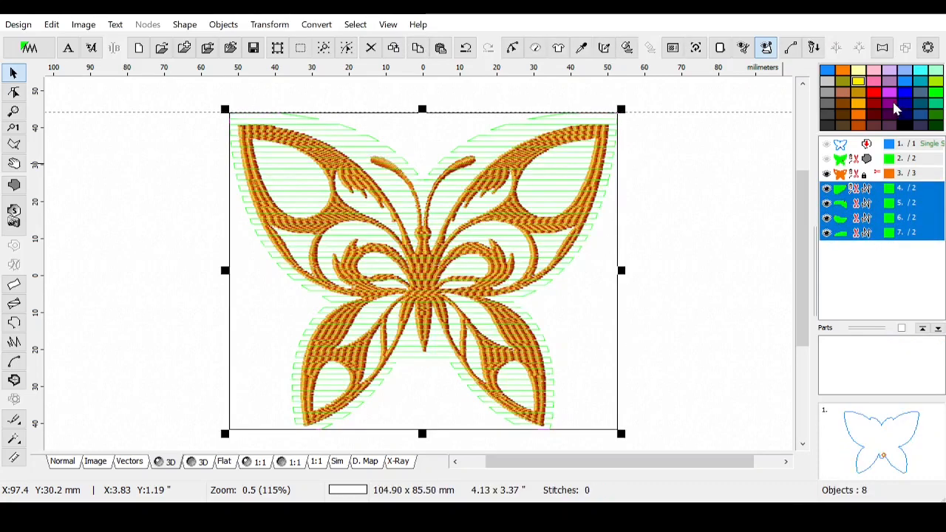
# Step: Recolor the four green wing fill pieces purple and generate their stitches
pyautogui.click(889, 103)
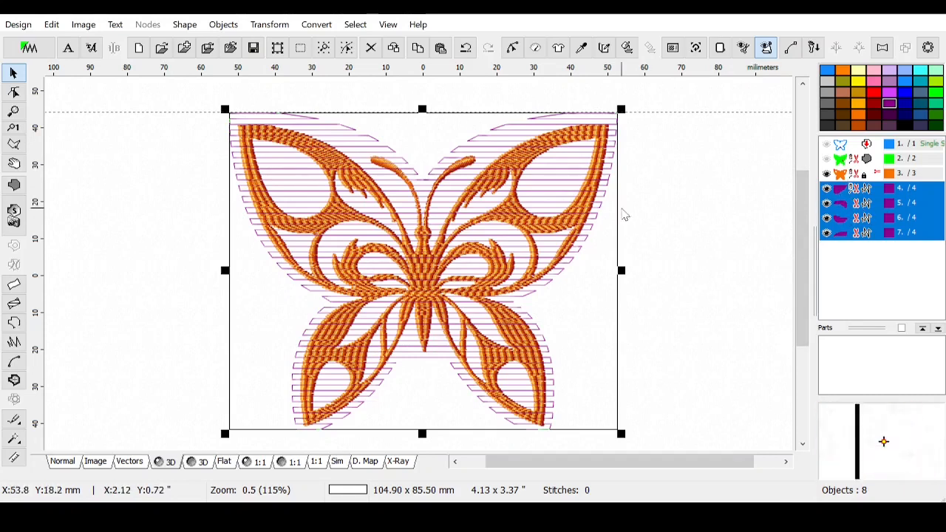
pyautogui.click(627, 47)
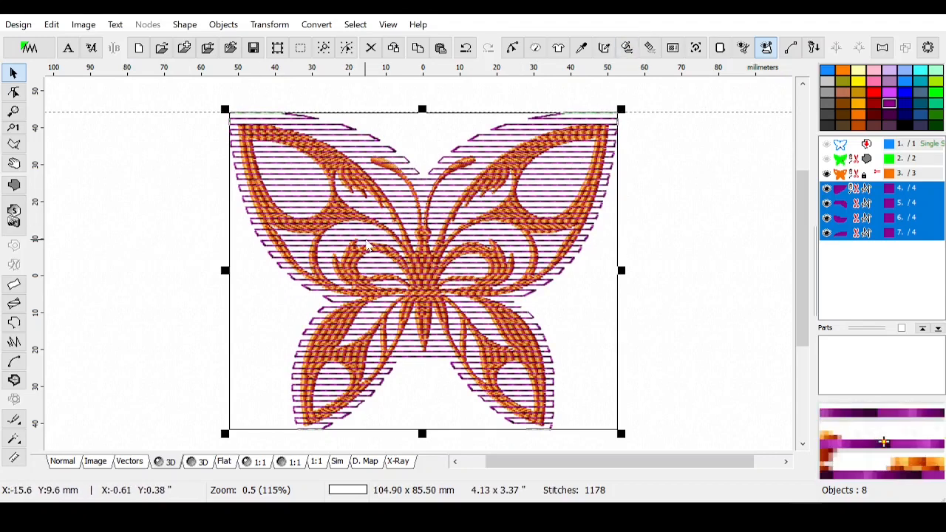
# Step: Measure the length of a single stitch on a purple fill line near the top of the upper-right wing
pyautogui.click(13, 458)
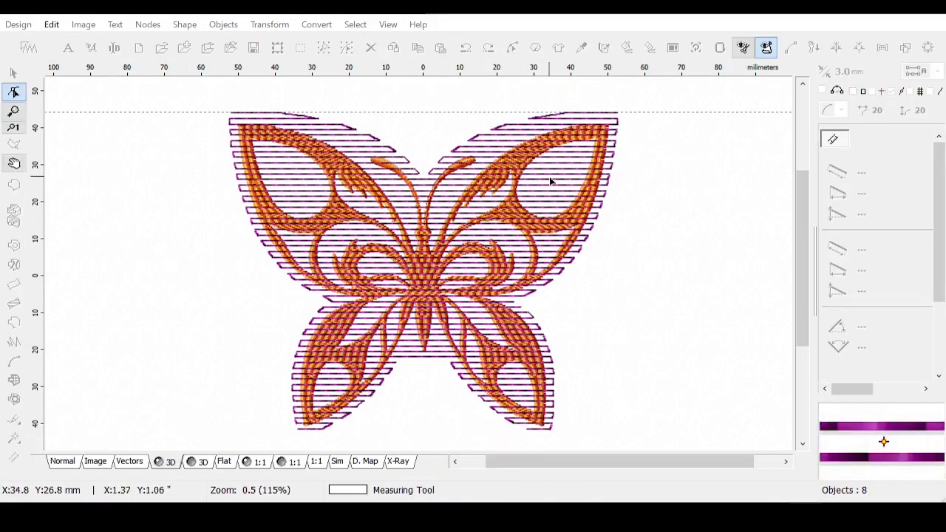
pyautogui.click(13, 111)
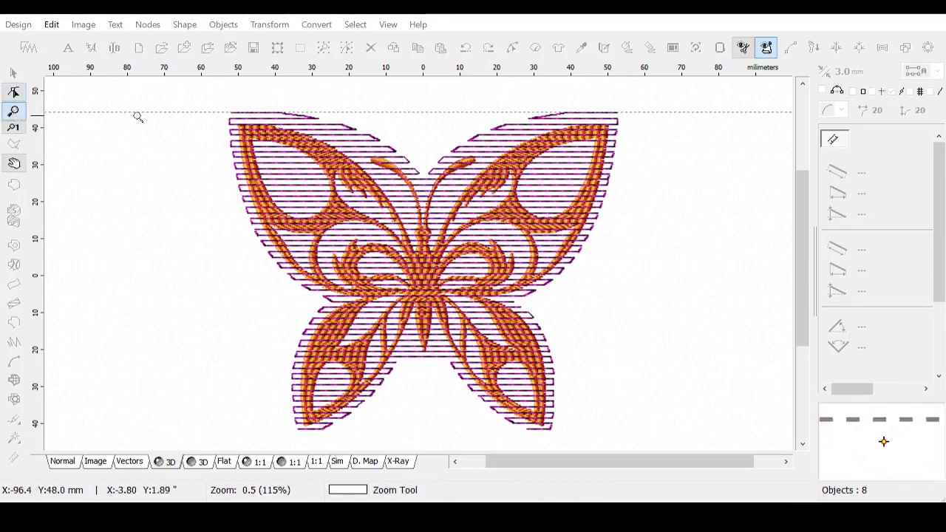
pyautogui.click(551, 121)
pyautogui.scroll(2, 547, 120)
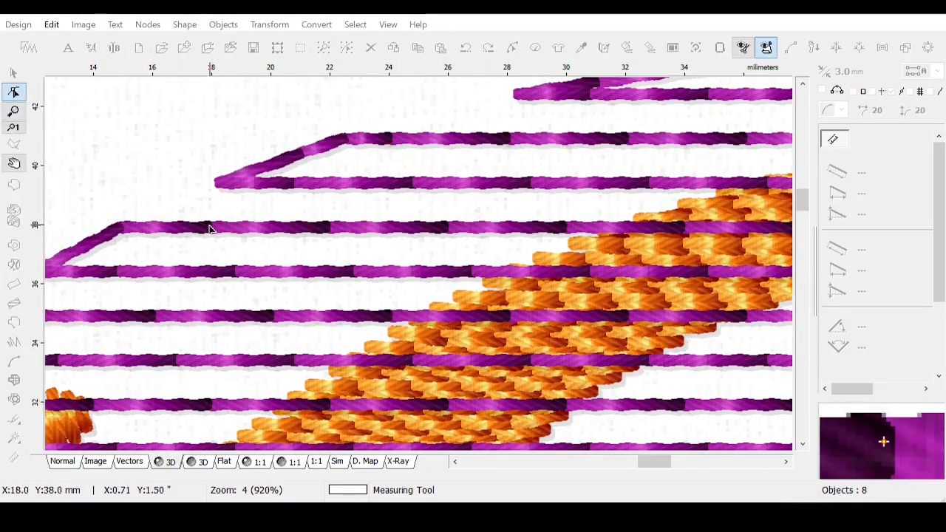
pyautogui.moveTo(209, 226); pyautogui.dragTo(329, 229)
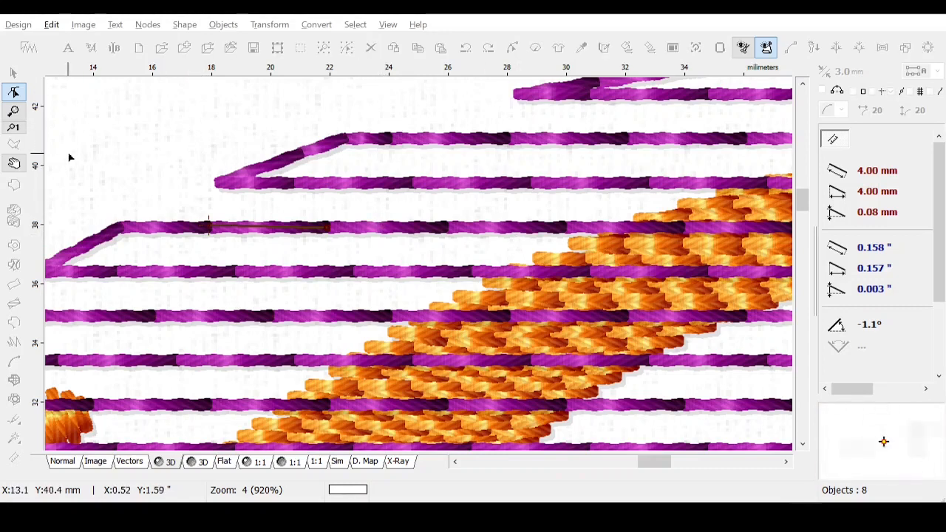
pyautogui.press('Escape')
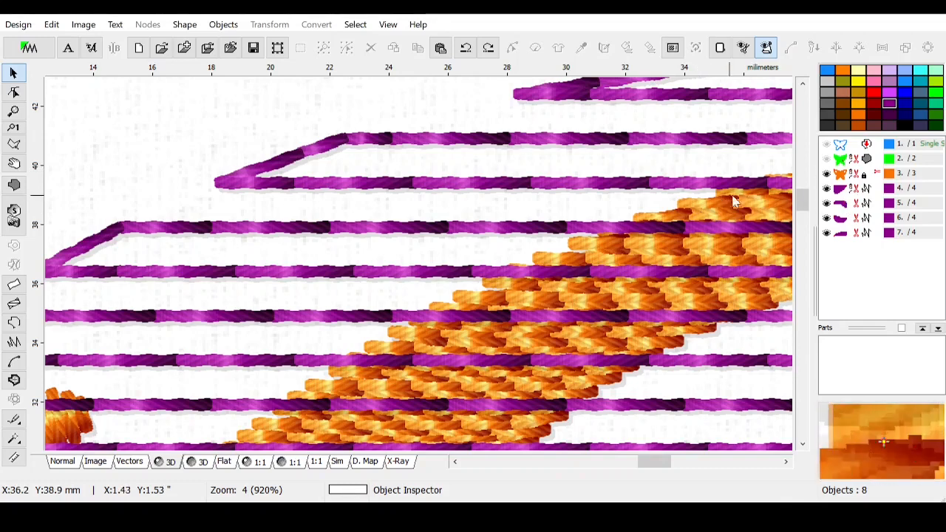
# Step: Convert the four purple line-fill pieces from manual stitches to connections, and the connections to outlines
pyautogui.click(862, 195)
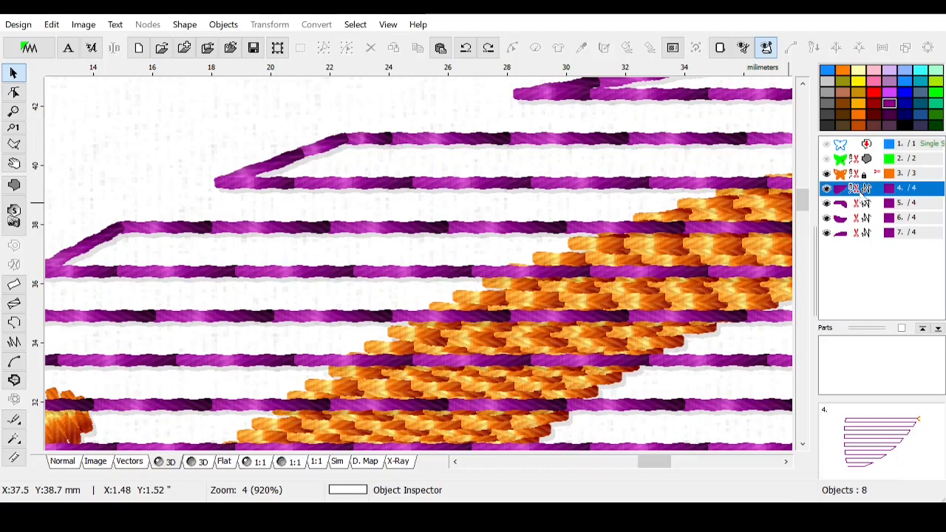
pyautogui.keyDown('shift'); pyautogui.click(861, 232); pyautogui.keyUp('shift')
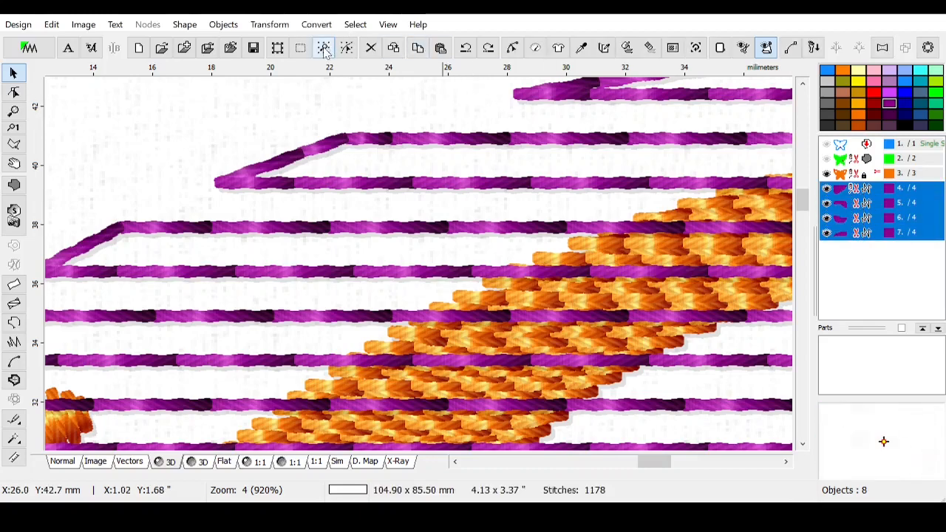
pyautogui.click(324, 47)
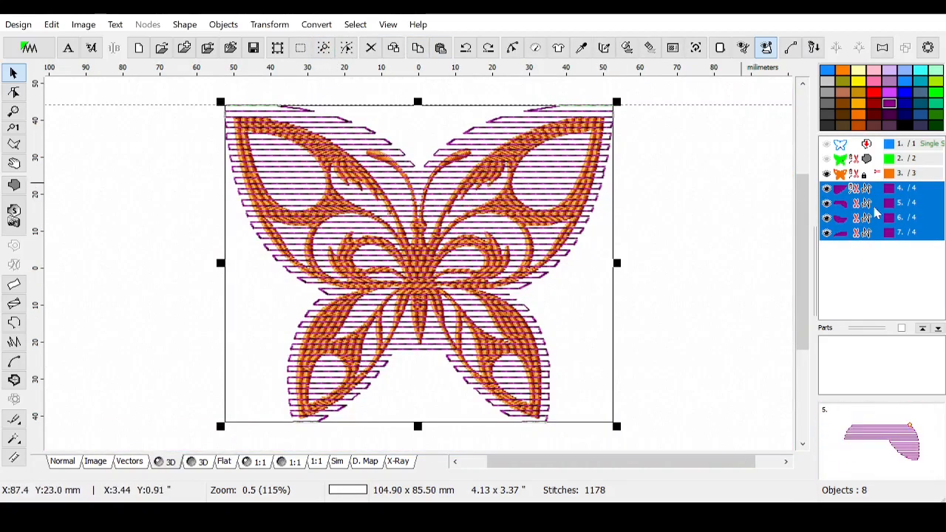
pyautogui.click(320, 26)
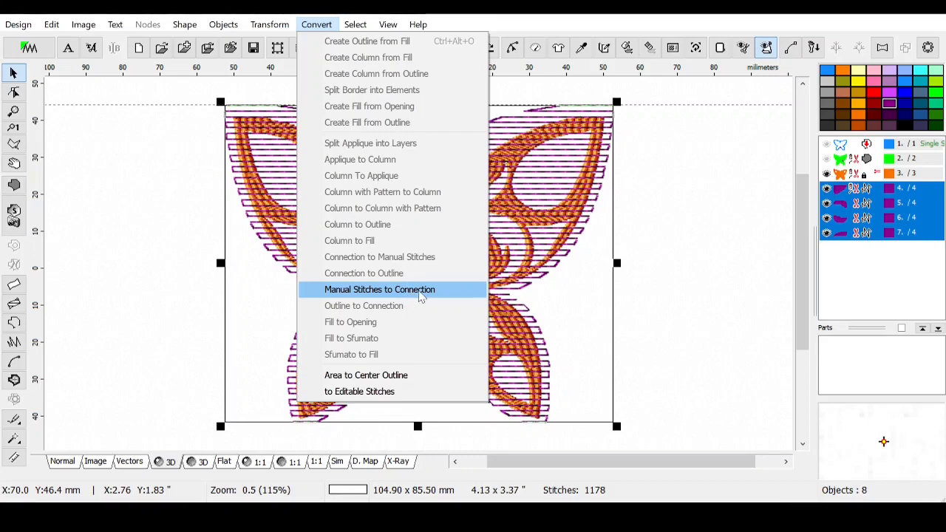
pyautogui.click(419, 291)
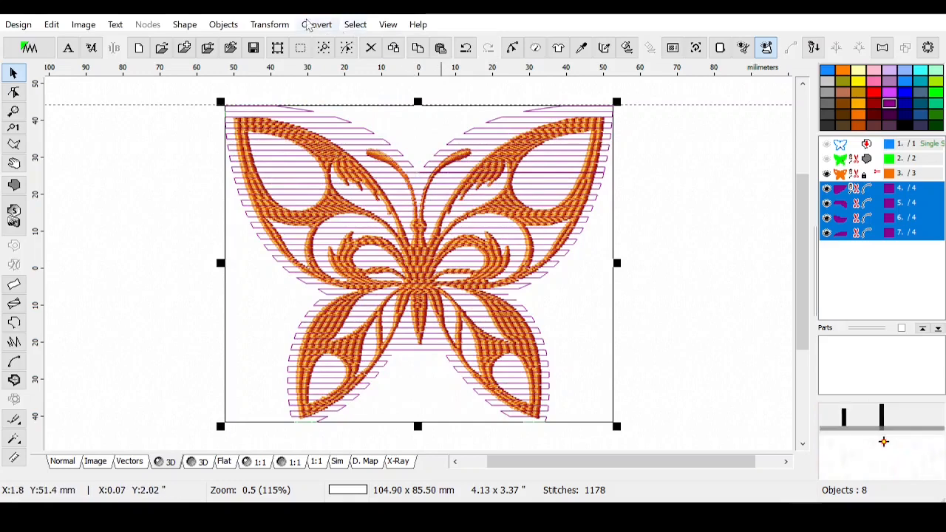
pyautogui.click(308, 24)
pyautogui.click(394, 274)
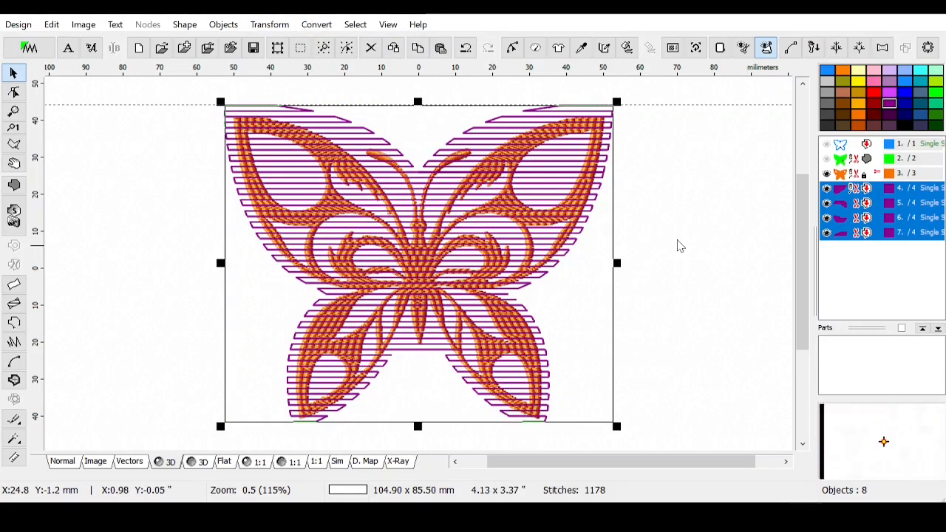
# Step: Set the four purple outlines' minimum and maximum stitch length to 2.5 mm and apply the parameters
pyautogui.click(536, 48)
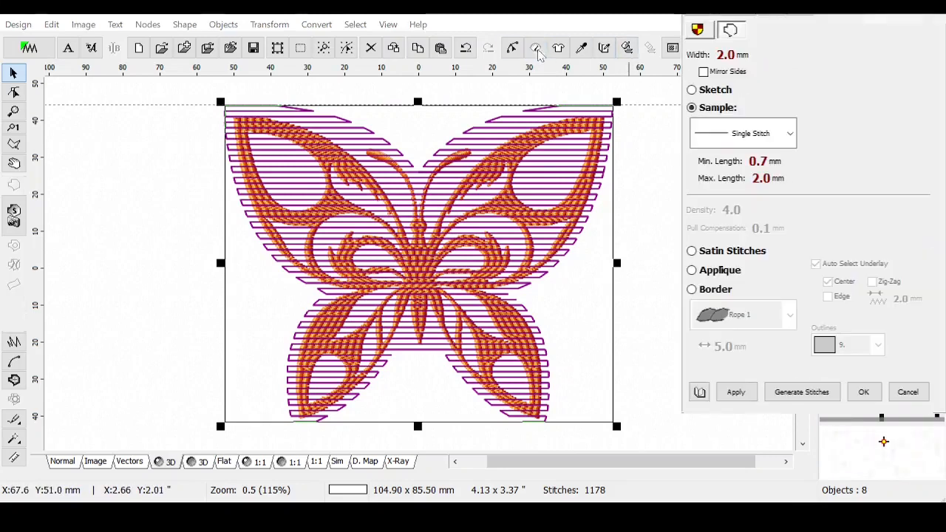
pyautogui.click(761, 163)
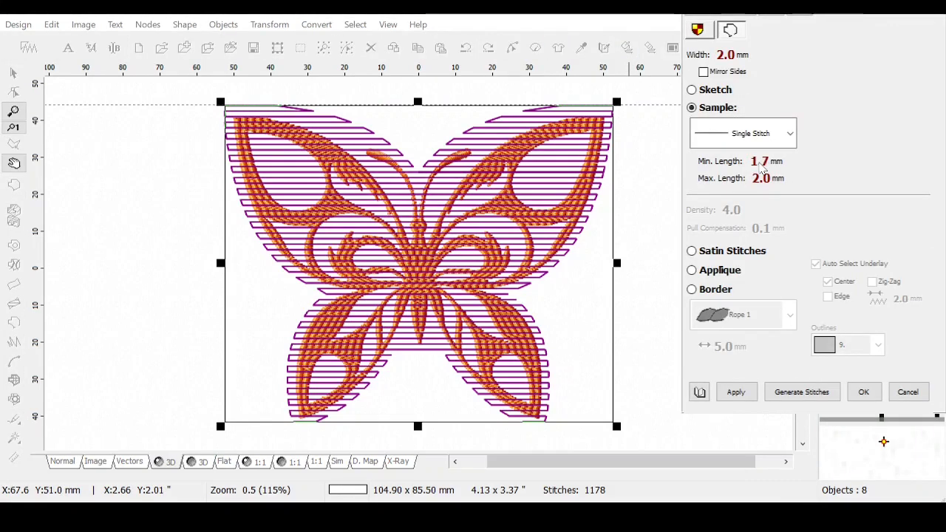
pyautogui.scroll(11, 761, 163)
pyautogui.scroll(-1, 773, 167)
pyautogui.scroll(4, 767, 169)
pyautogui.doubleClick(712, 170)
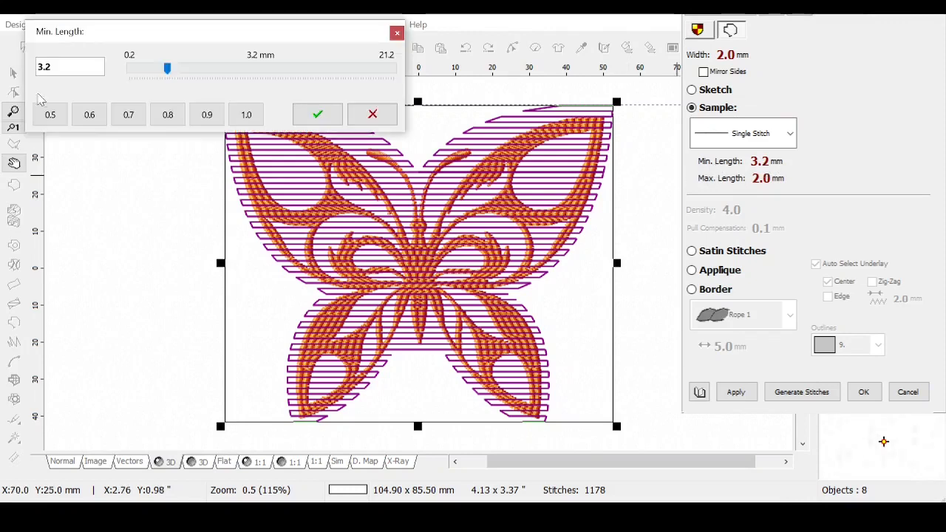
pyautogui.write('2')
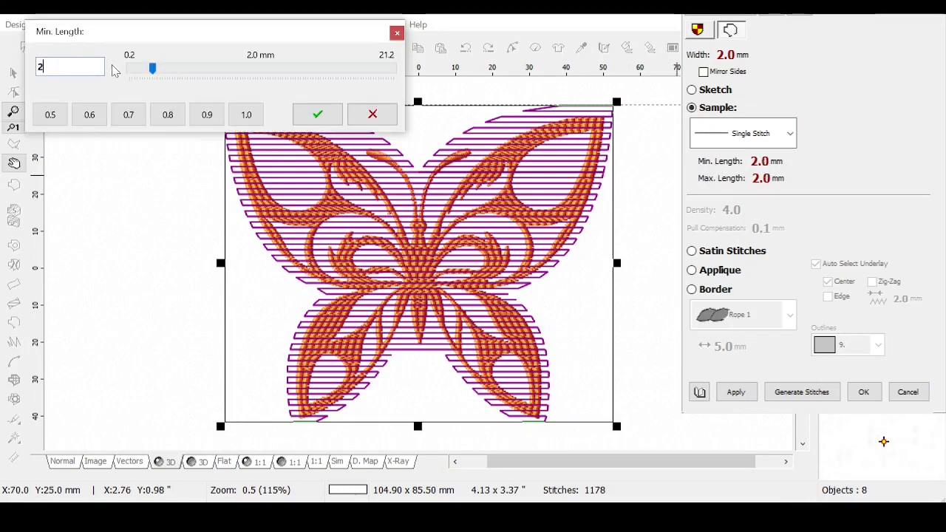
pyautogui.write('.5')
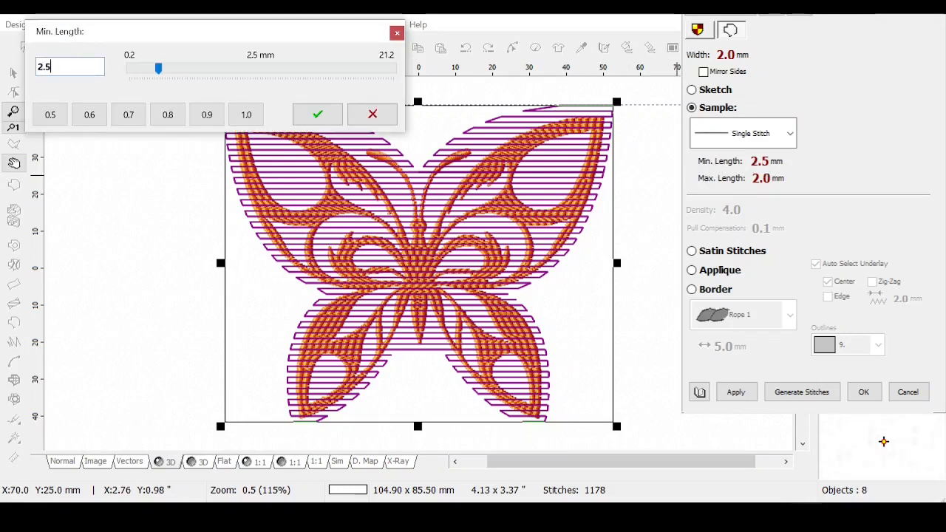
pyautogui.click(317, 114)
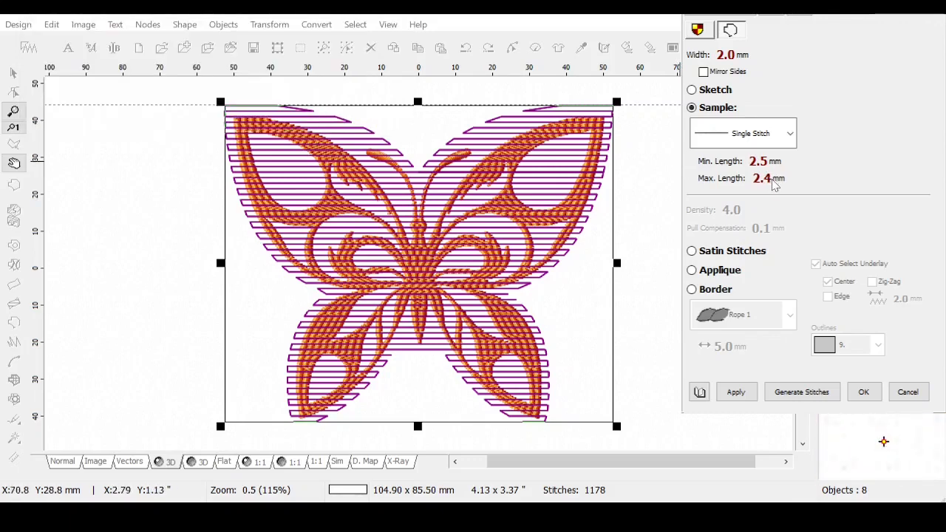
pyautogui.click(736, 392)
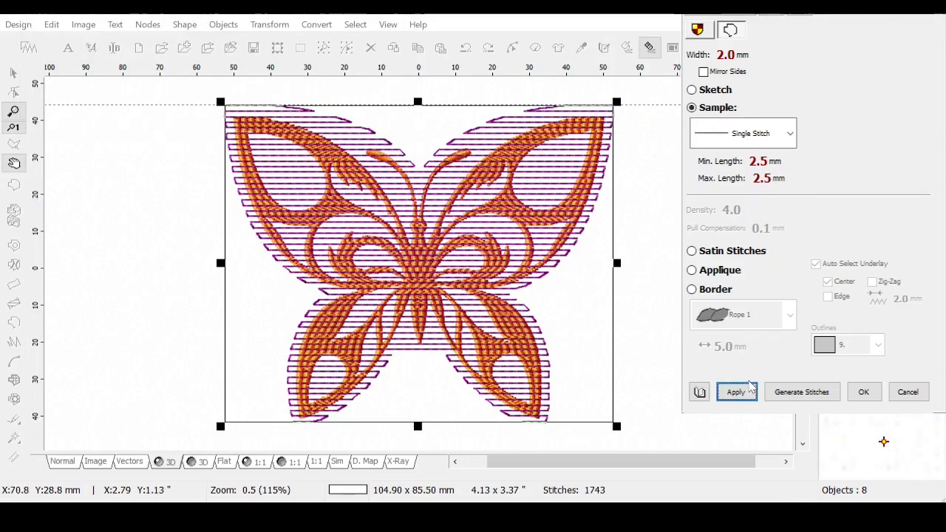
pyautogui.click(863, 393)
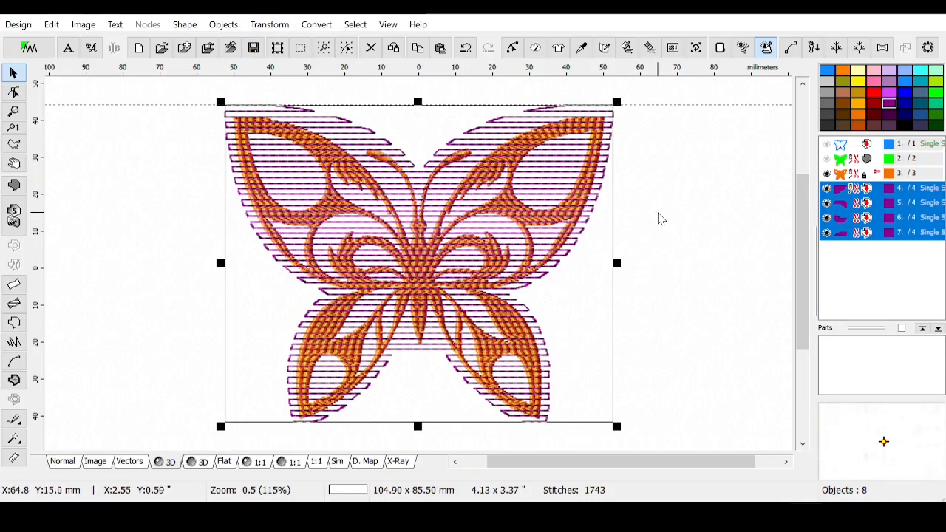
pyautogui.click(671, 192)
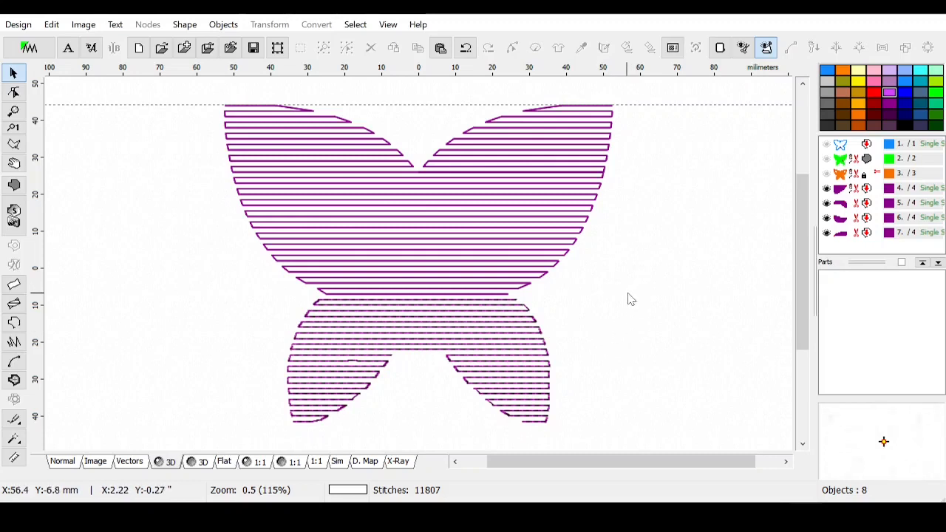
# Step: Combine the four purple outline pieces into one connected object and generate its stitches
pyautogui.moveTo(841, 177)
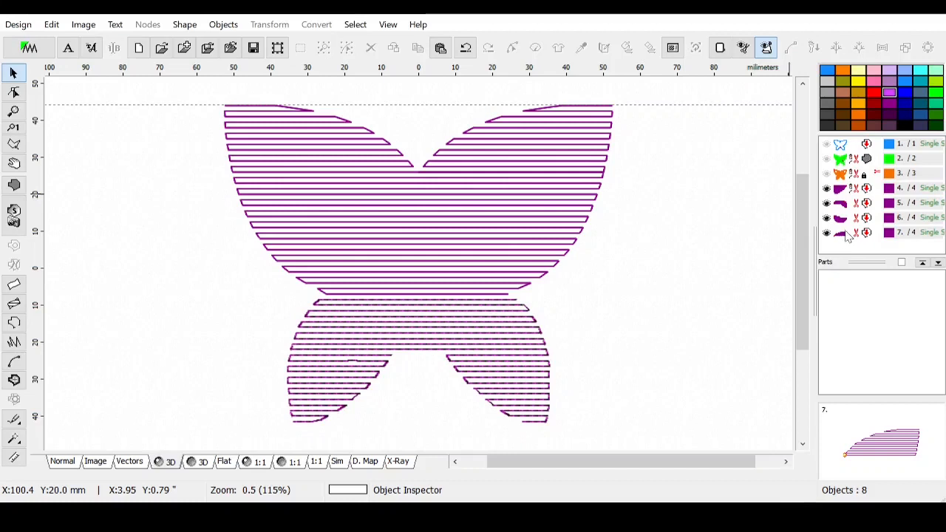
pyautogui.click(863, 192)
pyautogui.moveTo(861, 191); pyautogui.dragTo(871, 250)
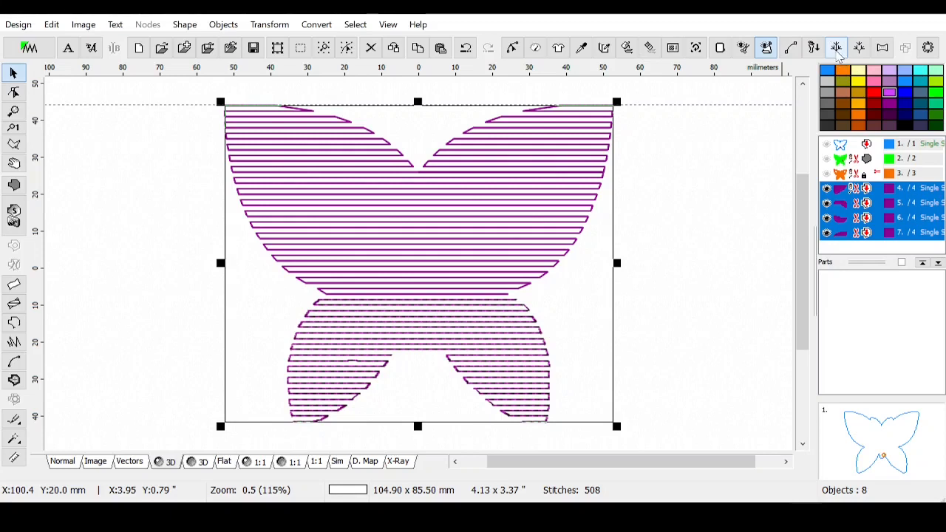
pyautogui.click(837, 48)
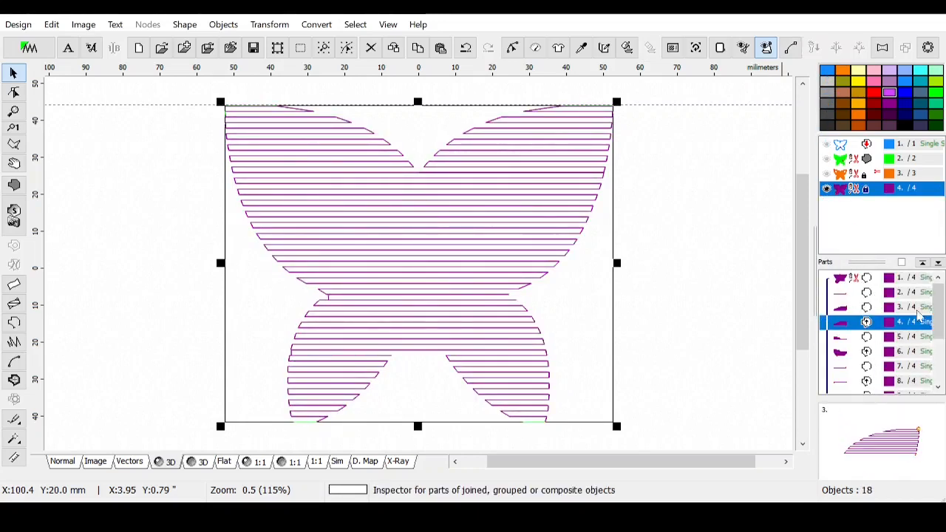
pyautogui.moveTo(938, 308)
pyautogui.mouseDown()
pyautogui.moveTo(943, 355)
pyautogui.moveTo(937, 300)
pyautogui.mouseUp()
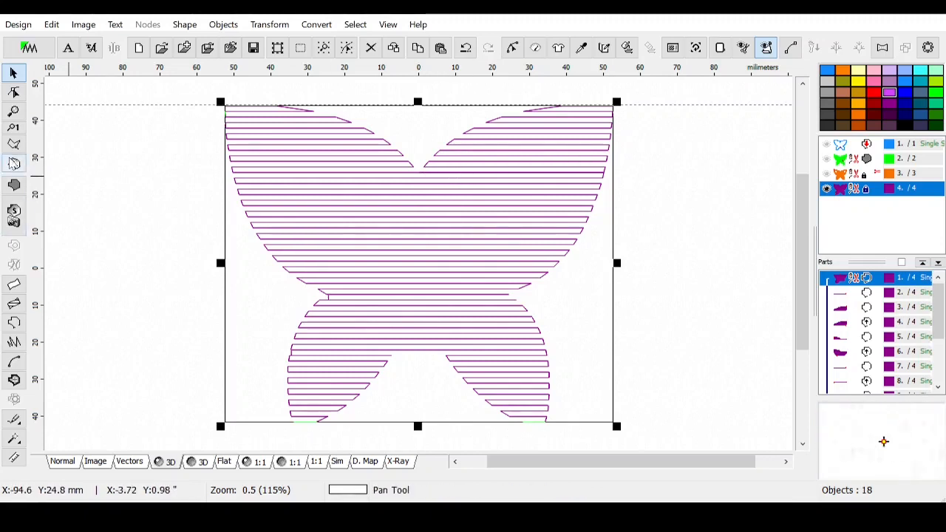
pyautogui.click(14, 113)
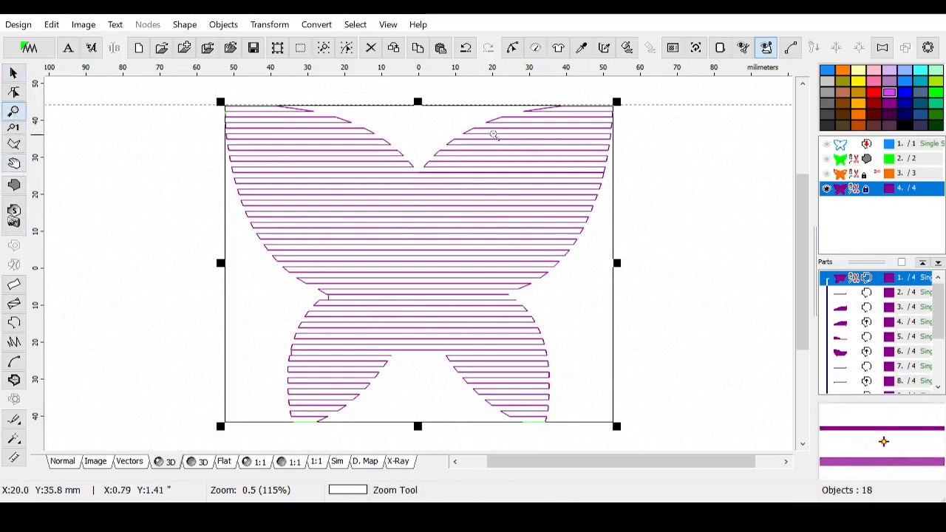
pyautogui.click(534, 159)
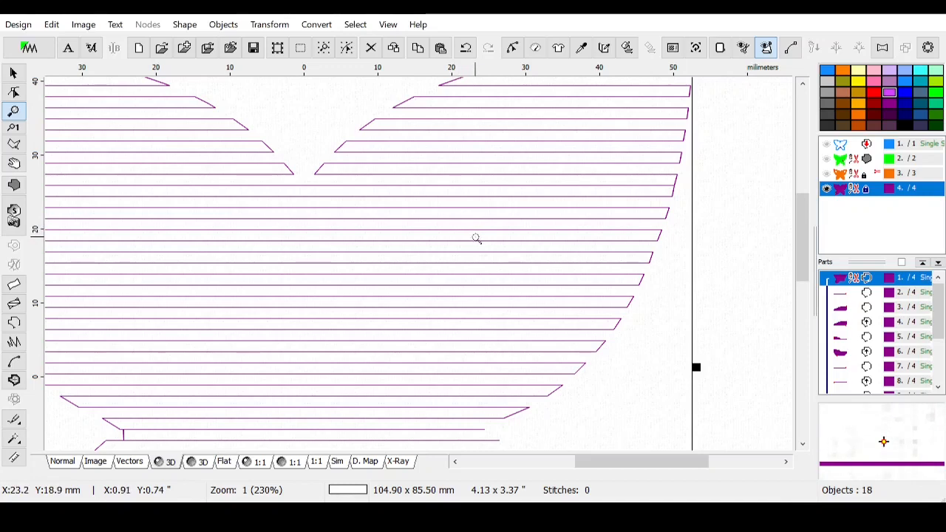
pyautogui.click(626, 48)
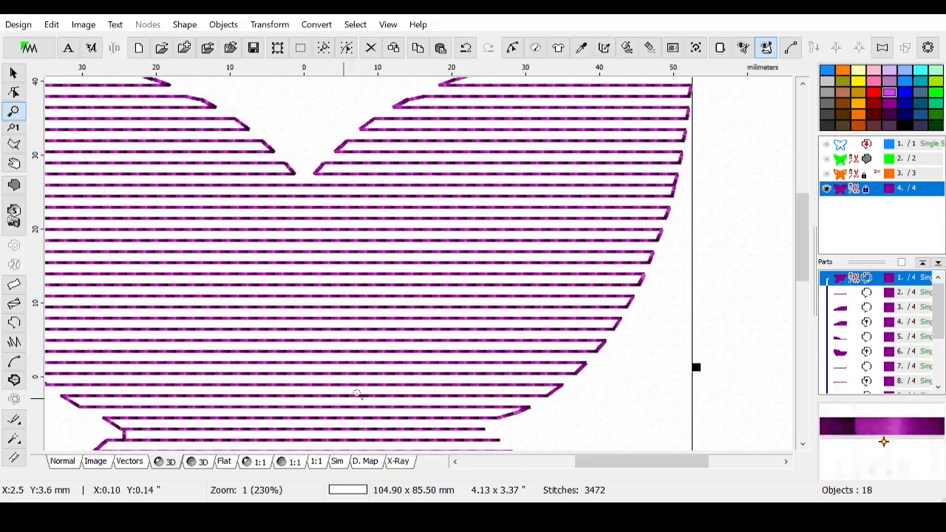
# Step: Examine the combined object's stitch density in the density map, then return to the 3D view of the whole butterfly
pyautogui.click(364, 464)
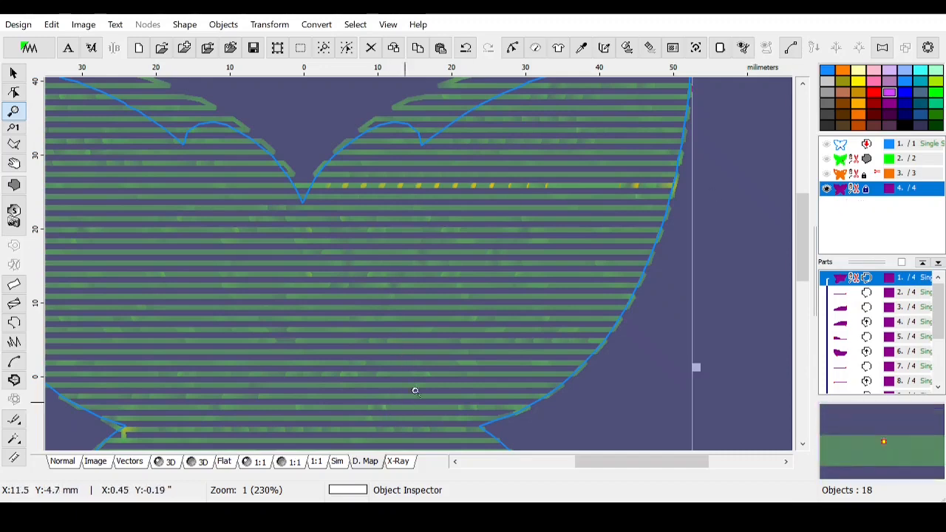
pyautogui.click(167, 464)
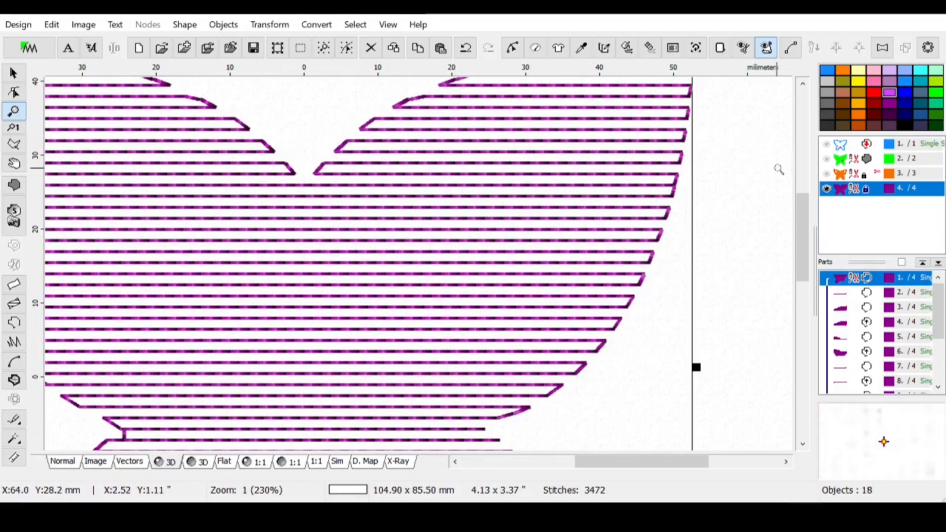
pyautogui.moveTo(802, 244)
pyautogui.mouseDown()
pyautogui.moveTo(808, 299)
pyautogui.moveTo(801, 233)
pyautogui.mouseUp()
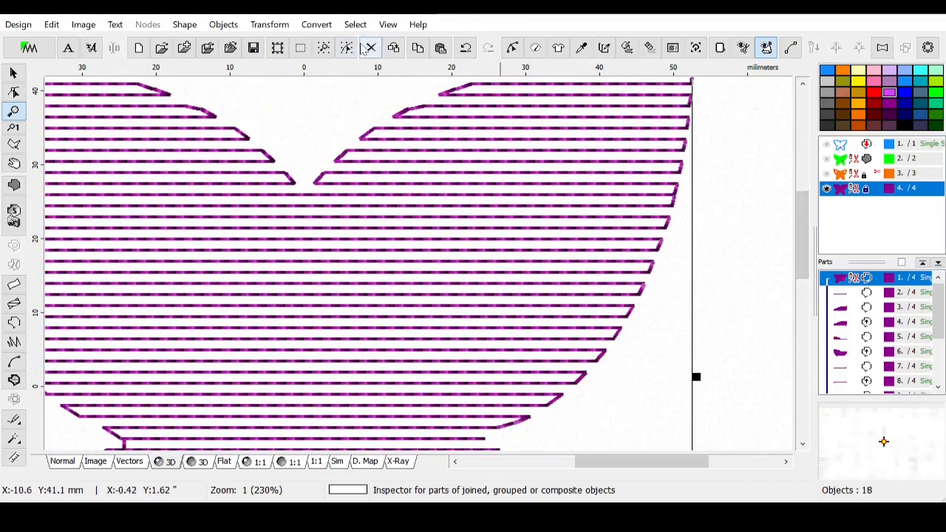
pyautogui.click(323, 49)
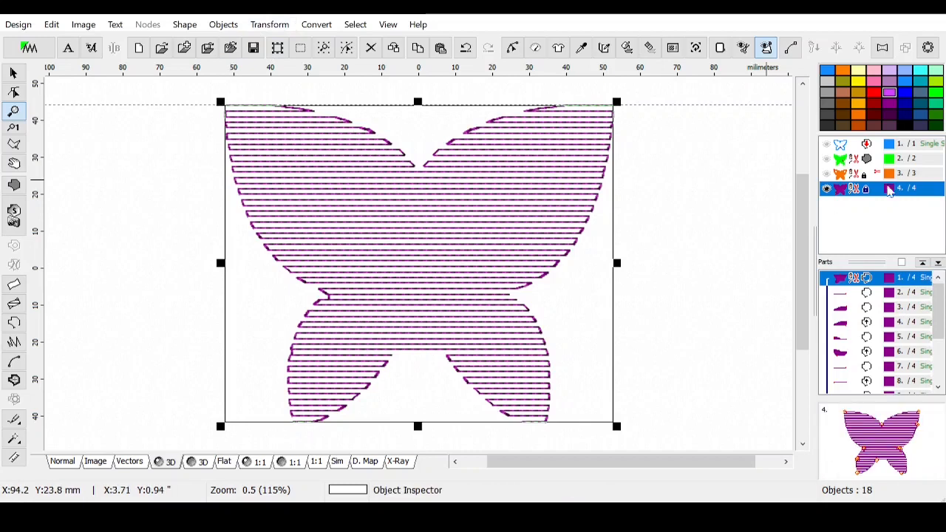
# Step: Undo the stitch generation and the combining of the four purple outline pieces
pyautogui.click(465, 49)
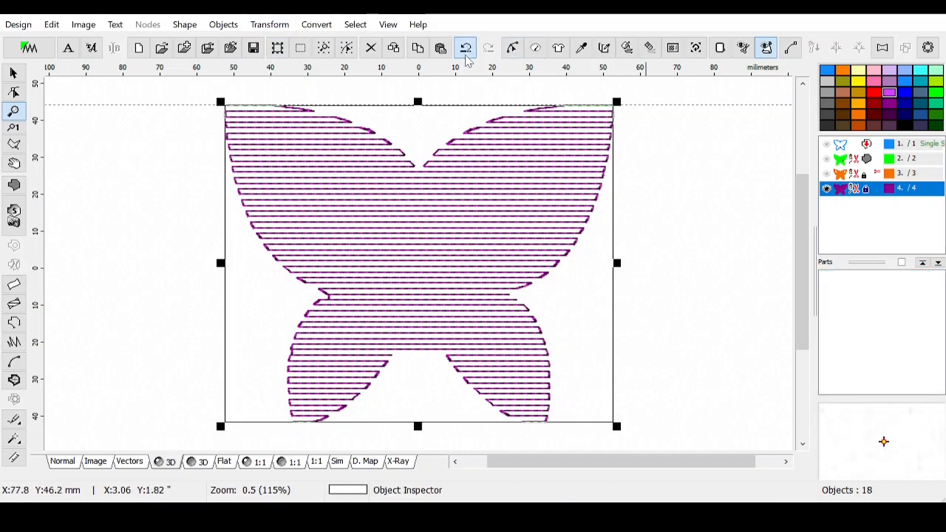
pyautogui.click(466, 49)
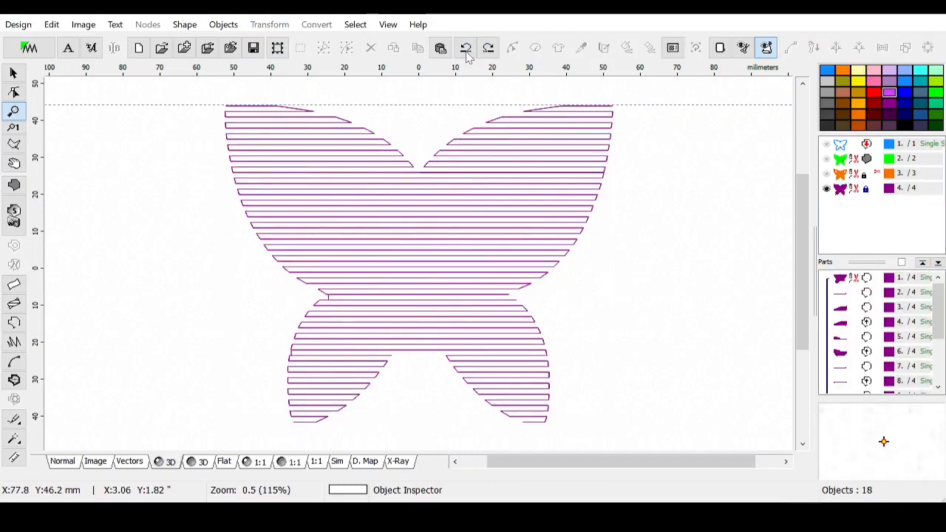
pyautogui.click(466, 47)
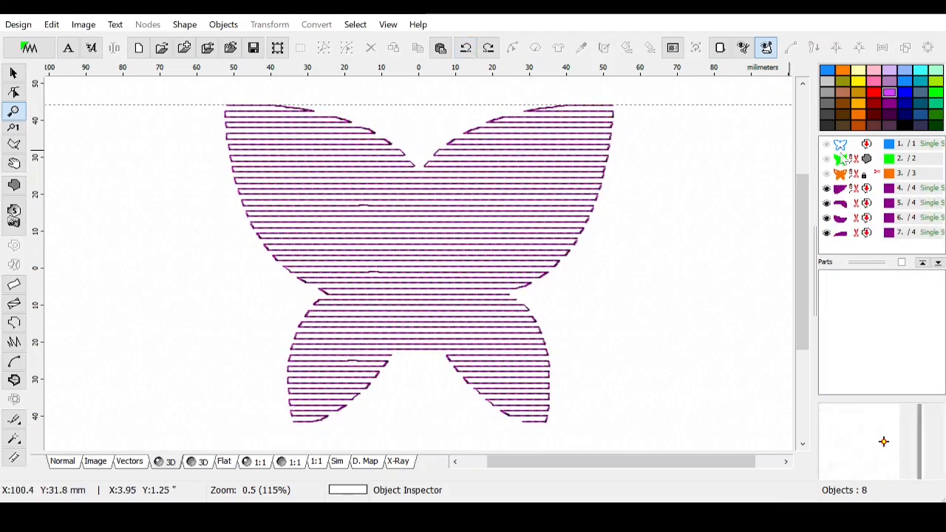
# Step: Try to combine the four purple outline pieces into one object
pyautogui.click(875, 189)
pyautogui.keyDown('shift'); pyautogui.click(874, 233); pyautogui.keyUp('shift')
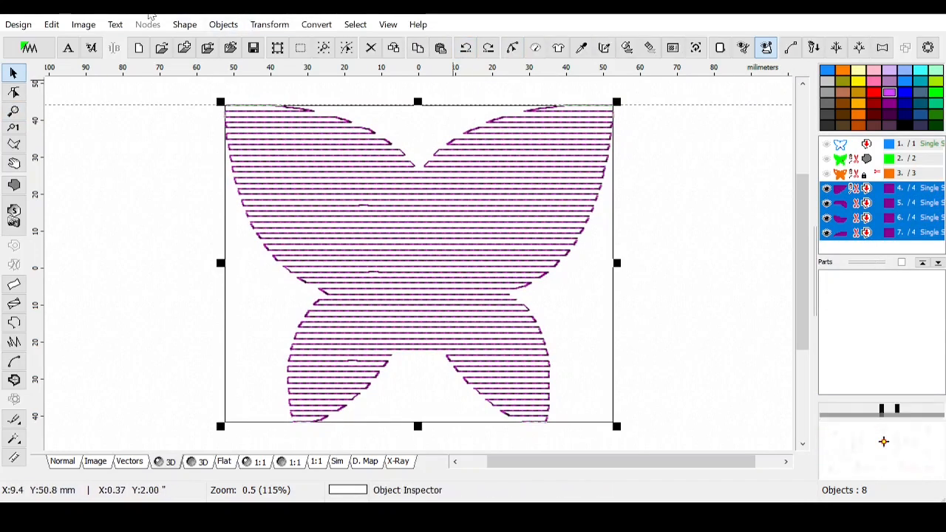
pyautogui.click(284, 24)
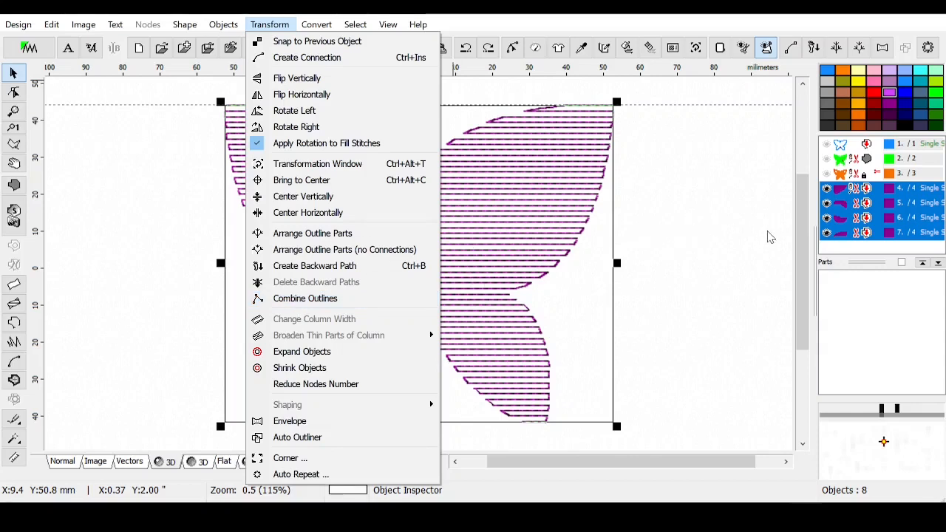
pyautogui.click(302, 303)
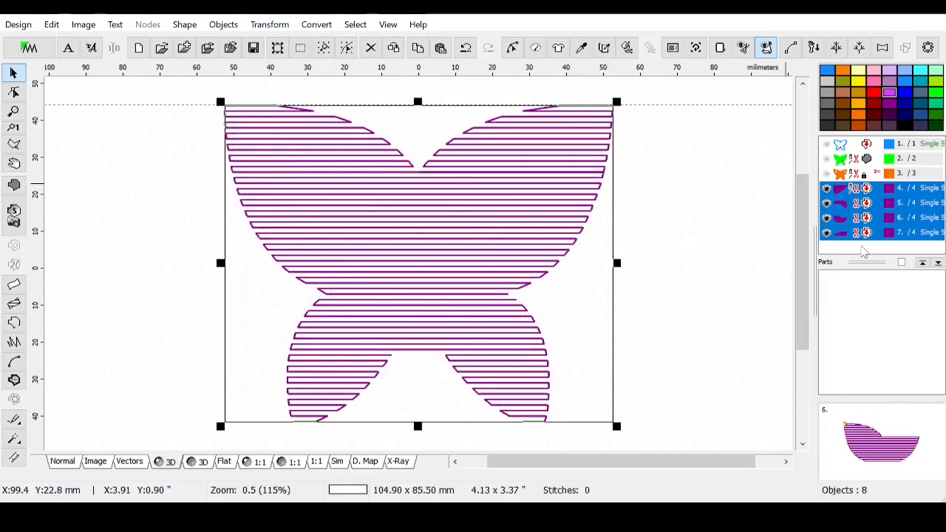
# Step: Examine the nodes where the large upper-wing outline ends near the lower-wing outline at the butterfly's right waist, and exit without changes
pyautogui.click(840, 217)
pyautogui.click(512, 47)
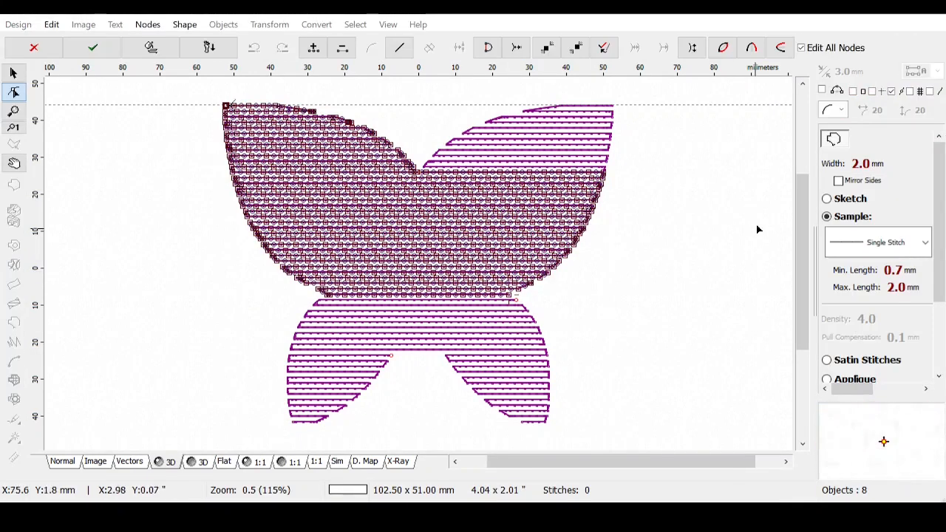
pyautogui.moveTo(801, 244); pyautogui.dragTo(801, 274)
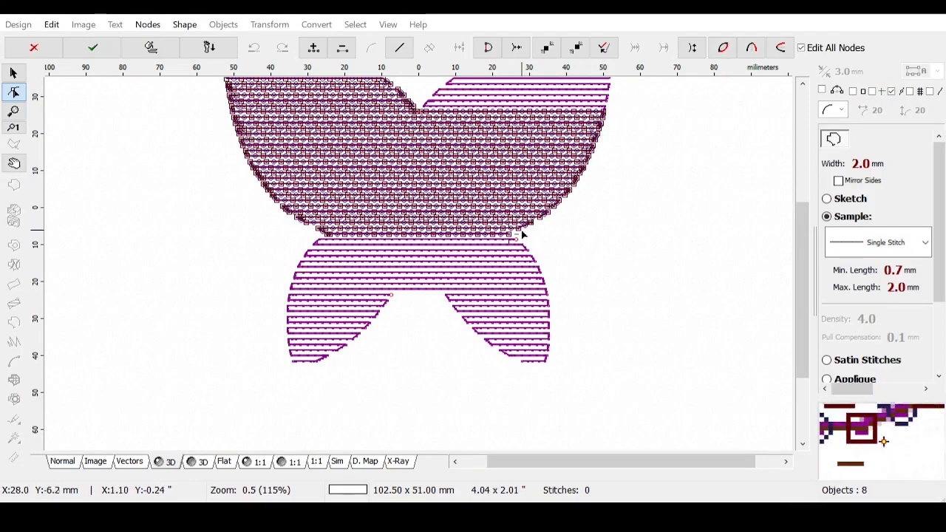
pyautogui.click(13, 111)
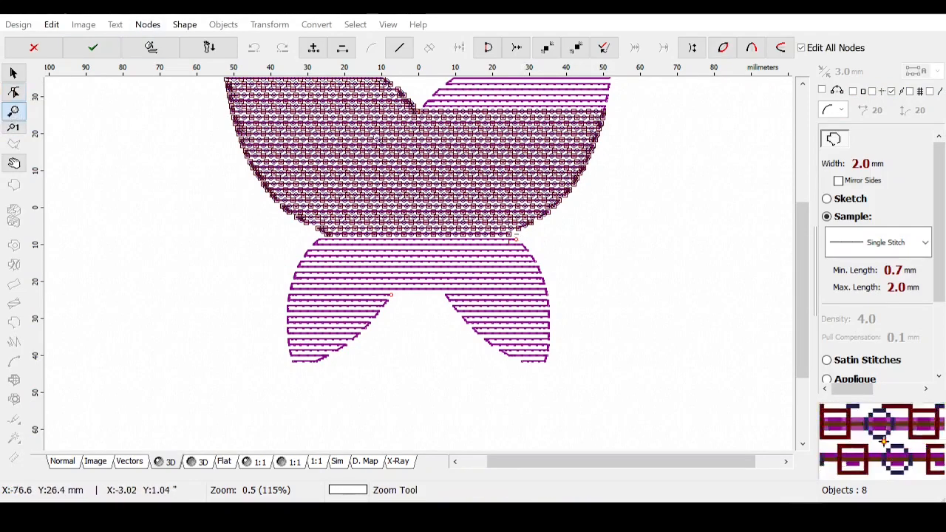
pyautogui.click(517, 233)
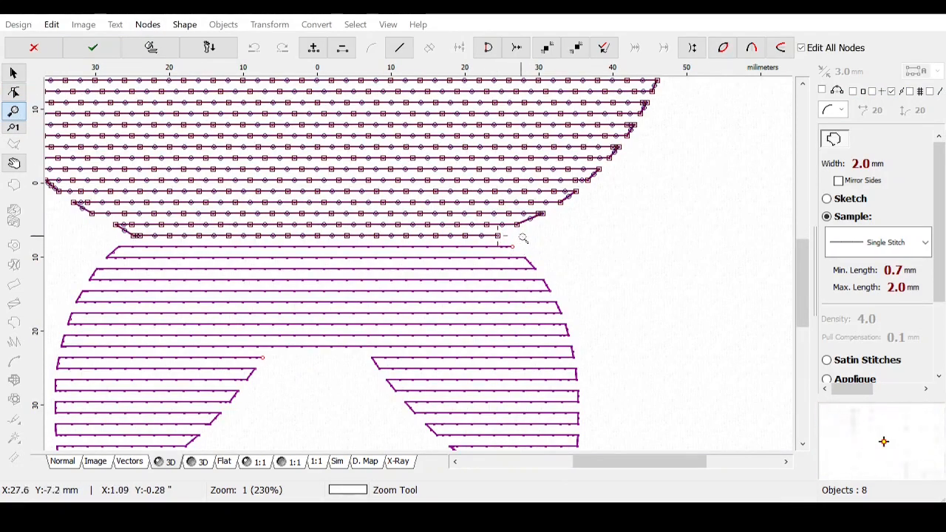
pyautogui.click(516, 239)
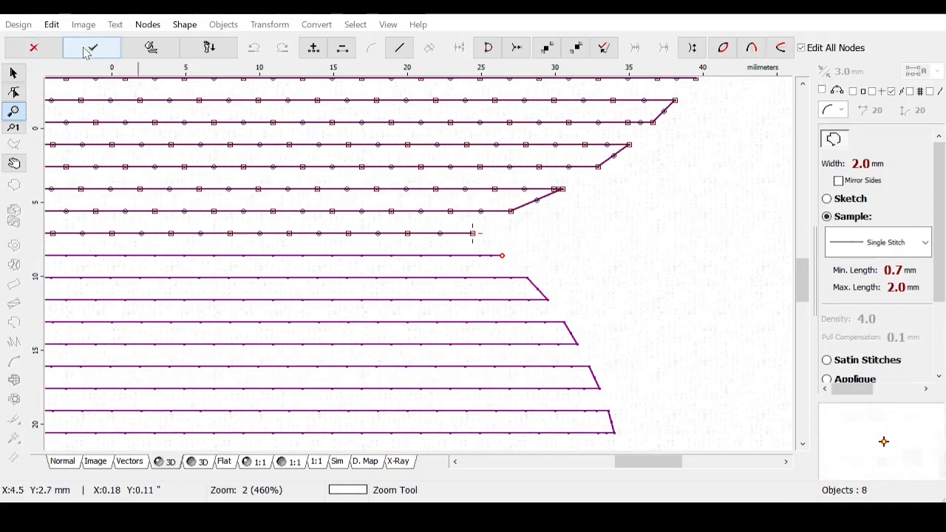
pyautogui.click(34, 50)
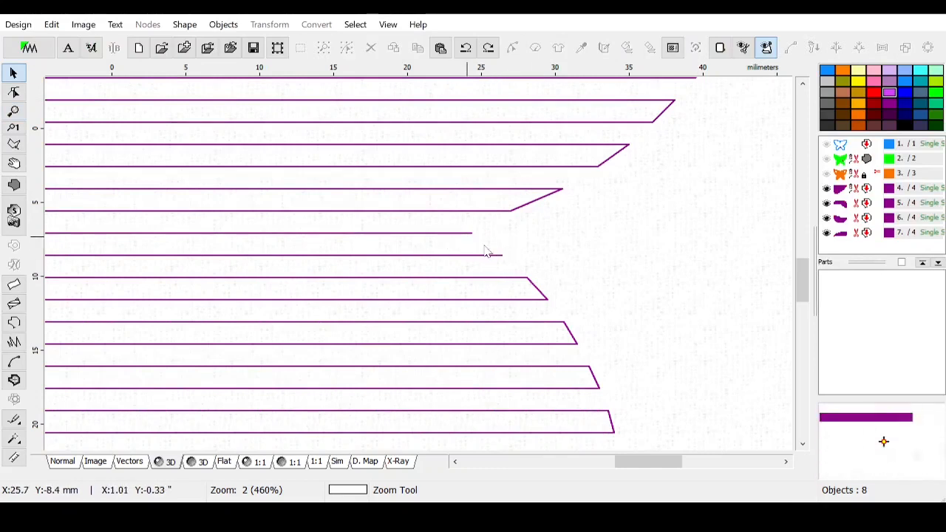
# Step: Create a connection between the lower-wing outline and the large upper-wing outline that follows it in the sewing order
pyautogui.click(860, 218)
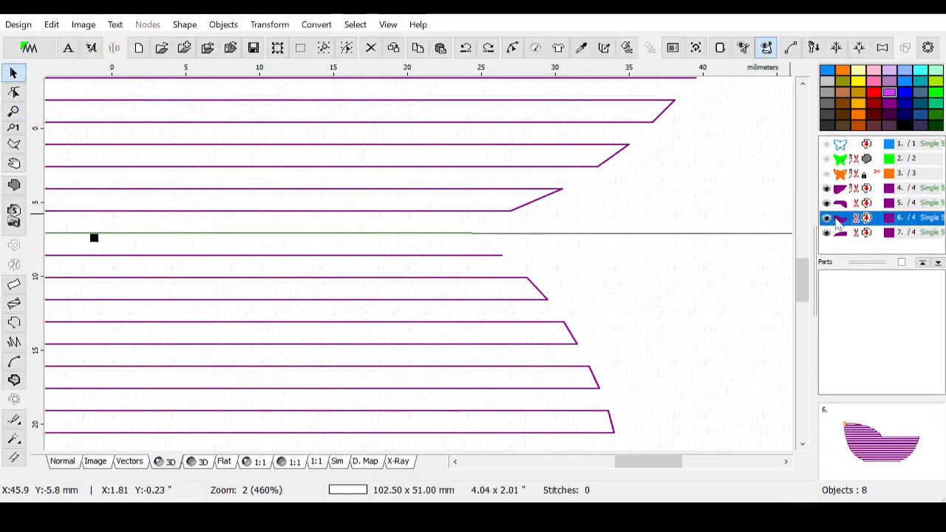
pyautogui.click(871, 235)
pyautogui.click(862, 207)
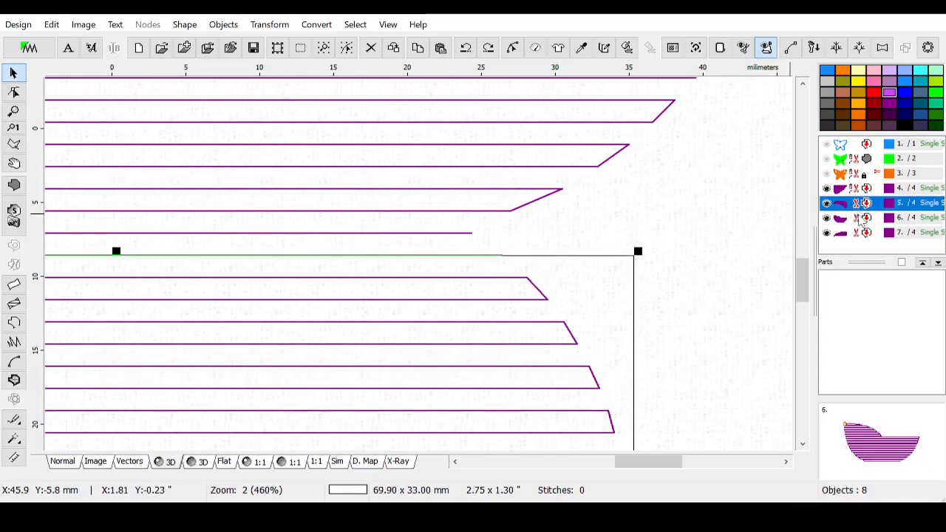
pyautogui.click(869, 222)
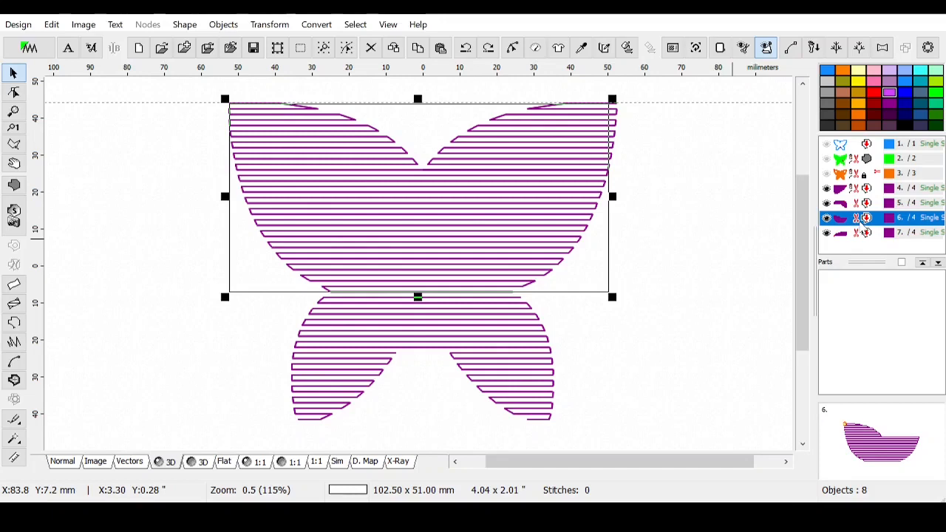
pyautogui.rightClick(863, 220)
pyautogui.click(891, 377)
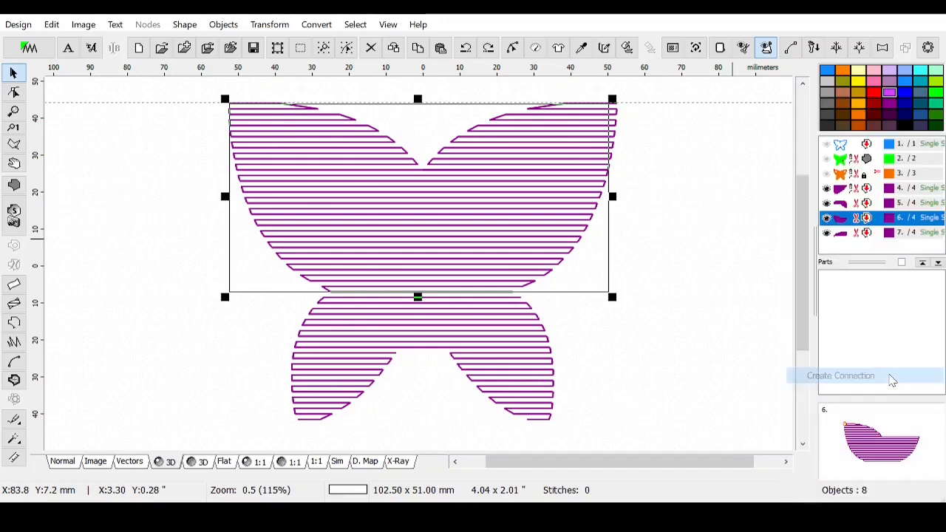
# Step: Convert the short connection at the right waist into an outline object
pyautogui.click(865, 220)
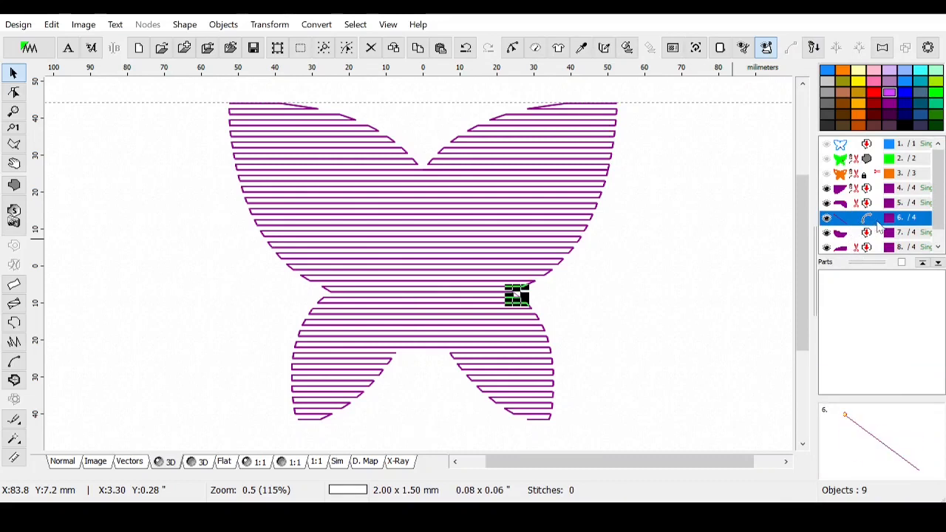
pyautogui.click(317, 26)
pyautogui.click(366, 273)
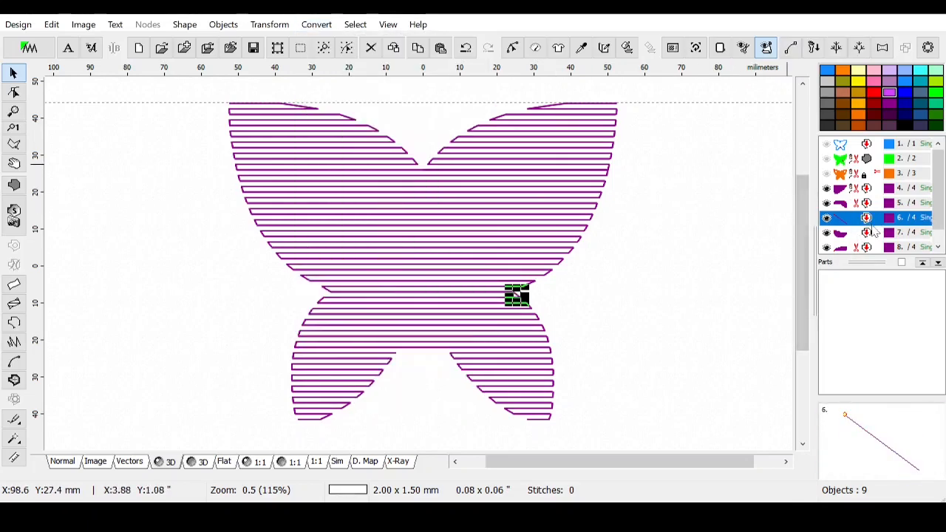
# Step: Set the converted connection's minimum and maximum stitch length to 2.5 mm and apply the parameters
pyautogui.click(535, 48)
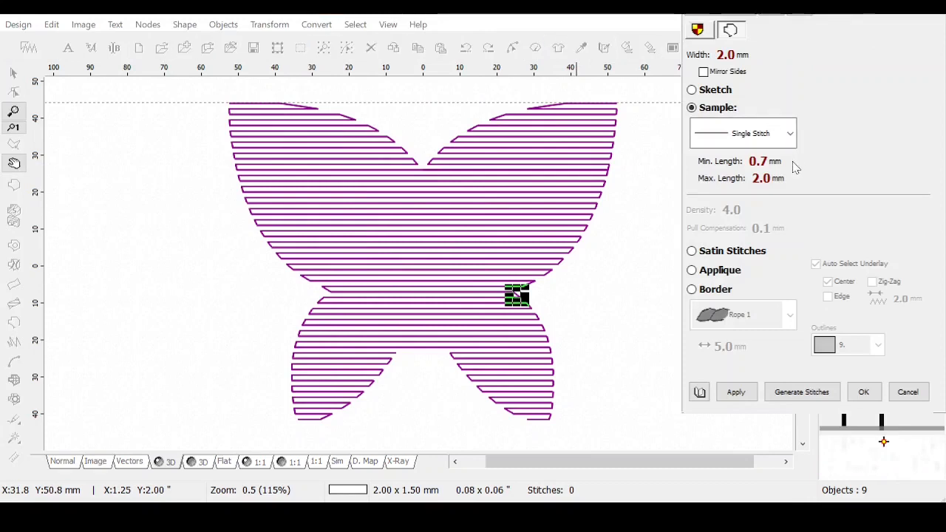
pyautogui.click(763, 167)
pyautogui.scroll(13, 762, 167)
pyautogui.scroll(5, 769, 181)
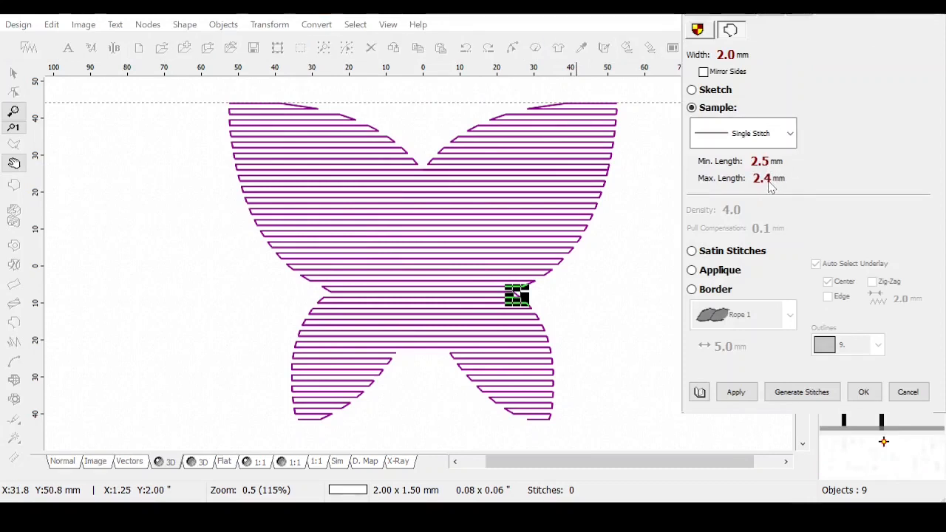
pyautogui.click(737, 392)
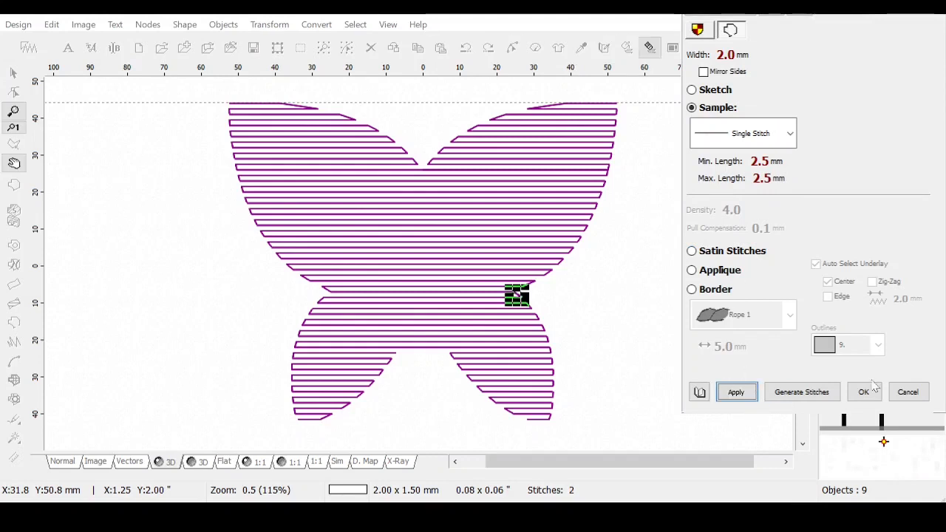
pyautogui.click(864, 392)
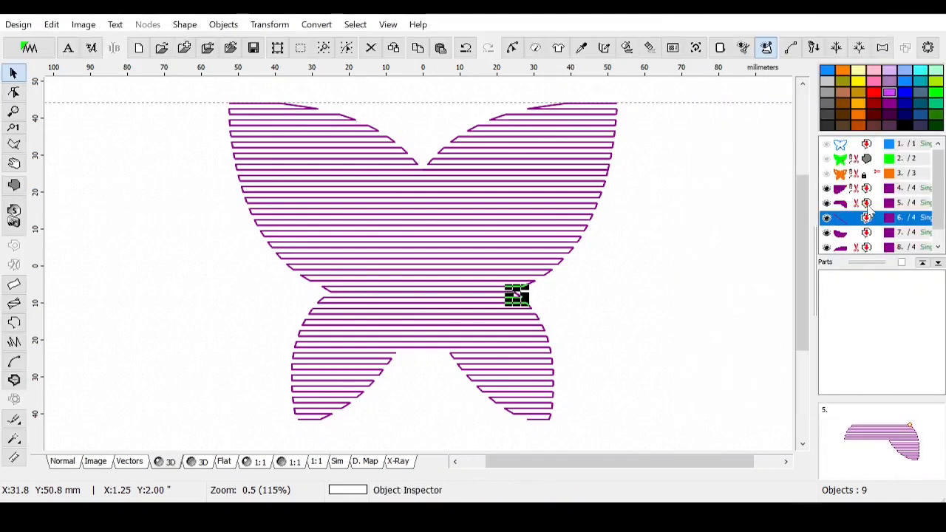
# Step: Combine the lower-wing outline, the connection and the large upper-wing outline, and place the result before the upper-right wing piece in the sewing order
pyautogui.moveTo(867, 203); pyautogui.dragTo(863, 229)
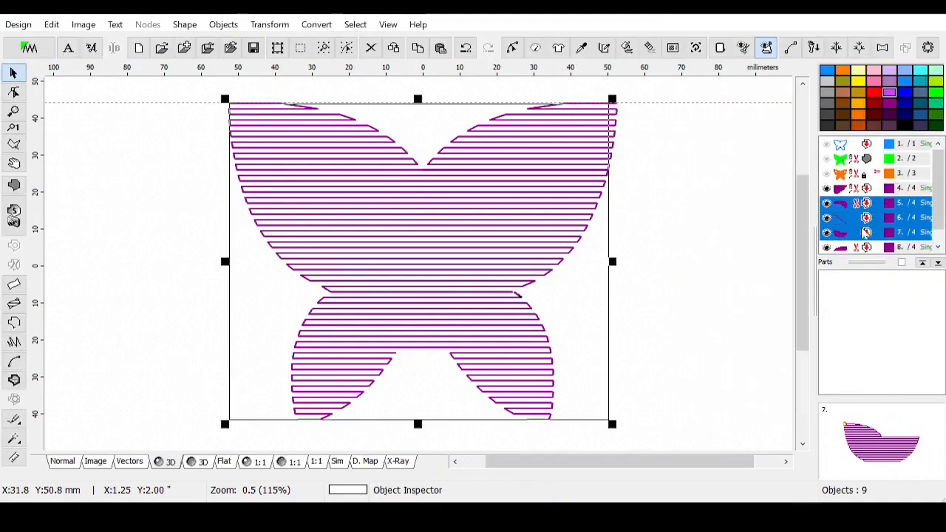
pyautogui.click(269, 24)
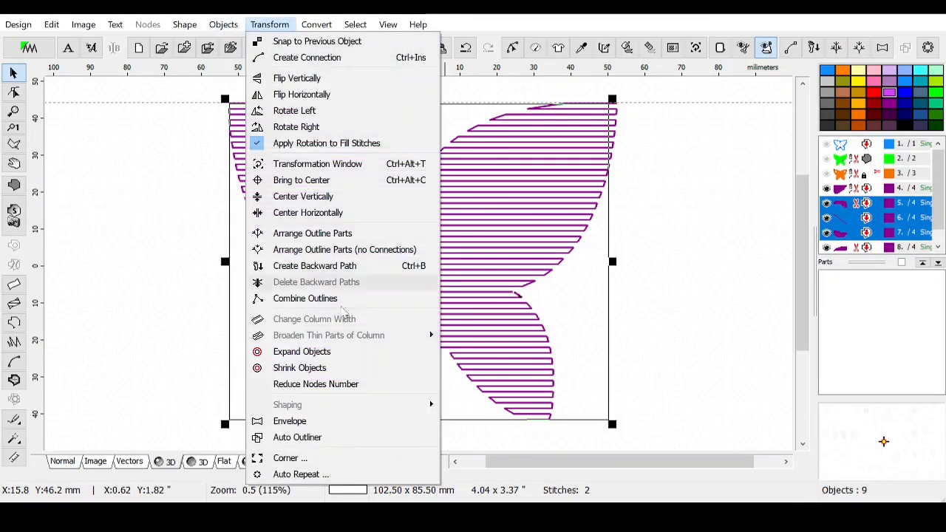
pyautogui.click(301, 299)
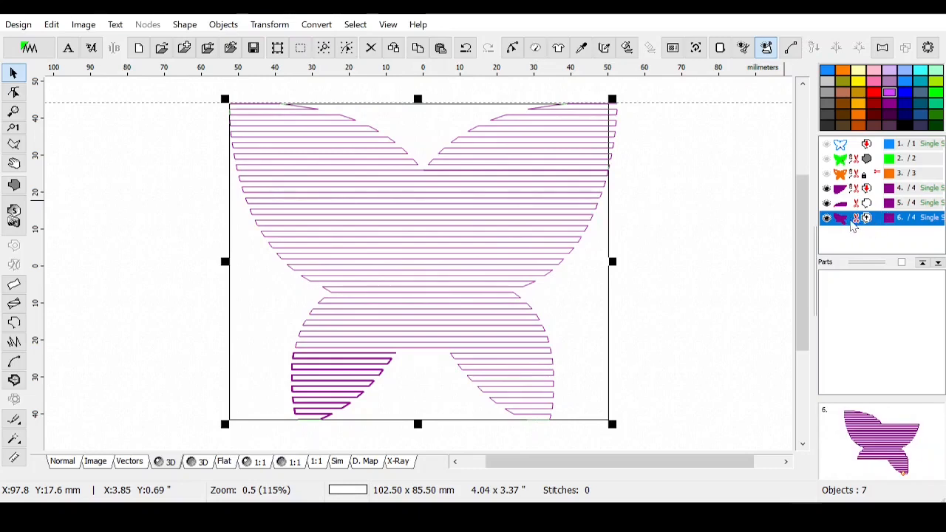
pyautogui.rightClick(850, 206)
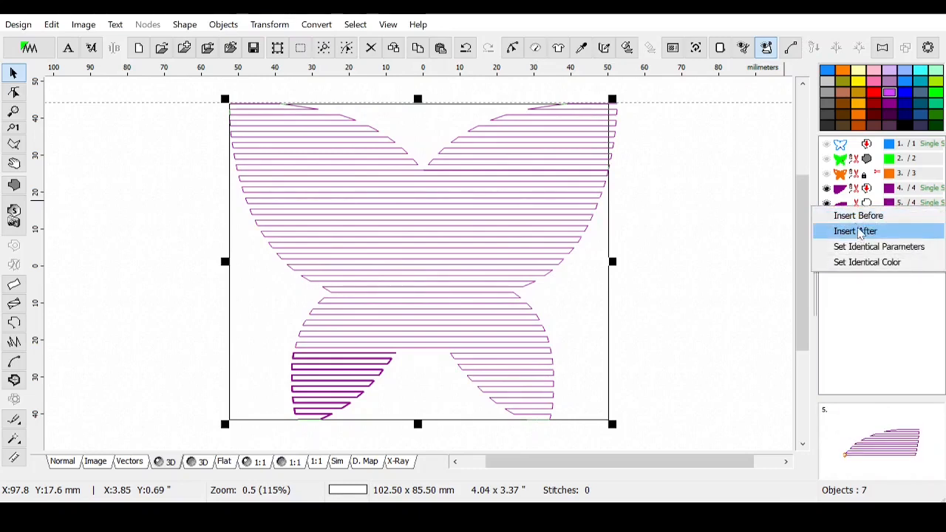
pyautogui.click(858, 232)
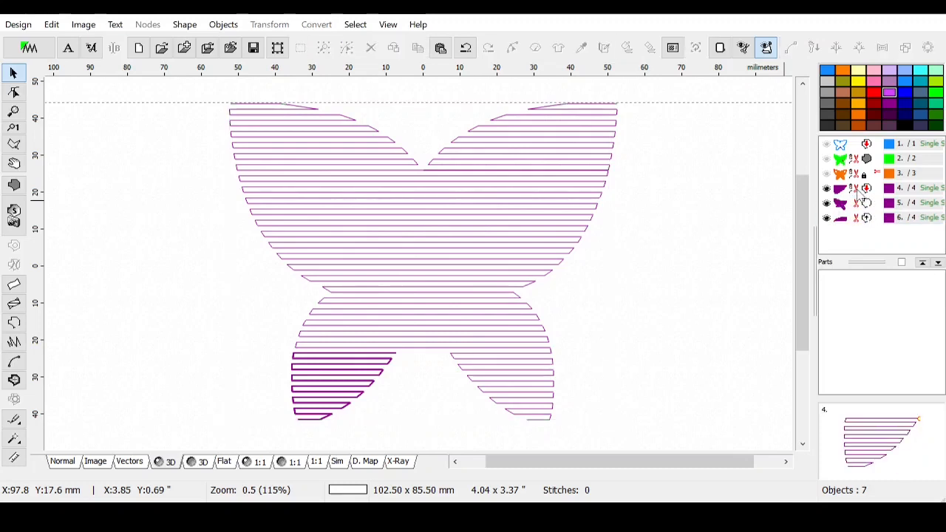
# Step: Examine the three remaining purple pieces individually and together to compare their start and end points
pyautogui.click(860, 190)
pyautogui.click(864, 204)
pyautogui.click(866, 218)
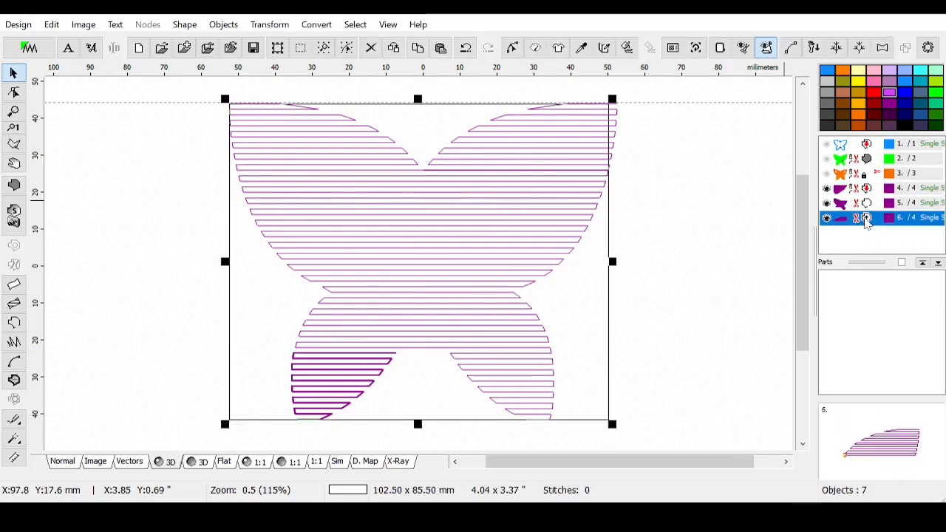
pyautogui.click(865, 206)
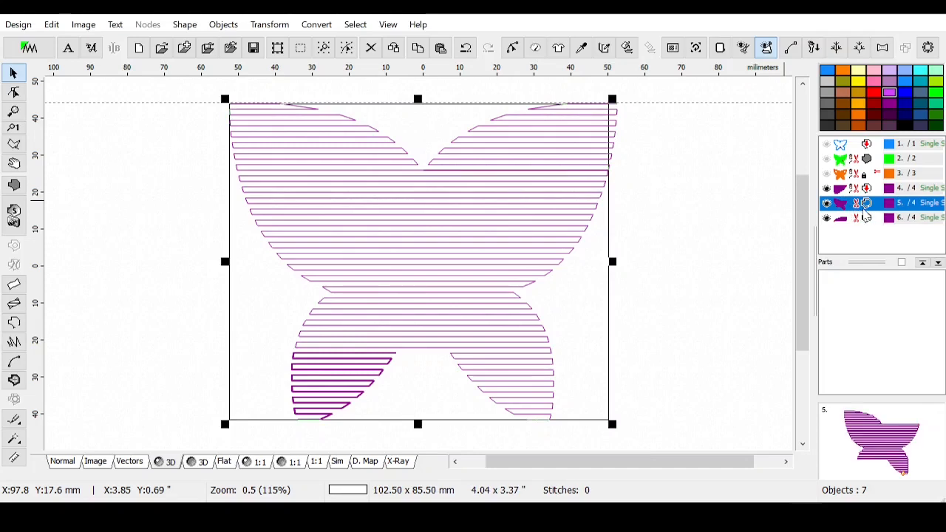
pyautogui.click(870, 190)
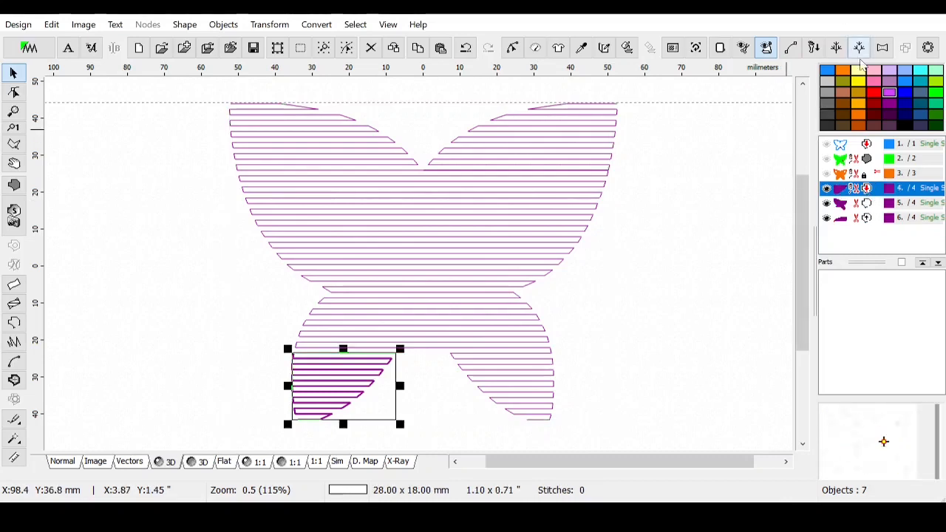
pyautogui.keyDown('shift'); pyautogui.click(880, 218); pyautogui.keyUp('shift')
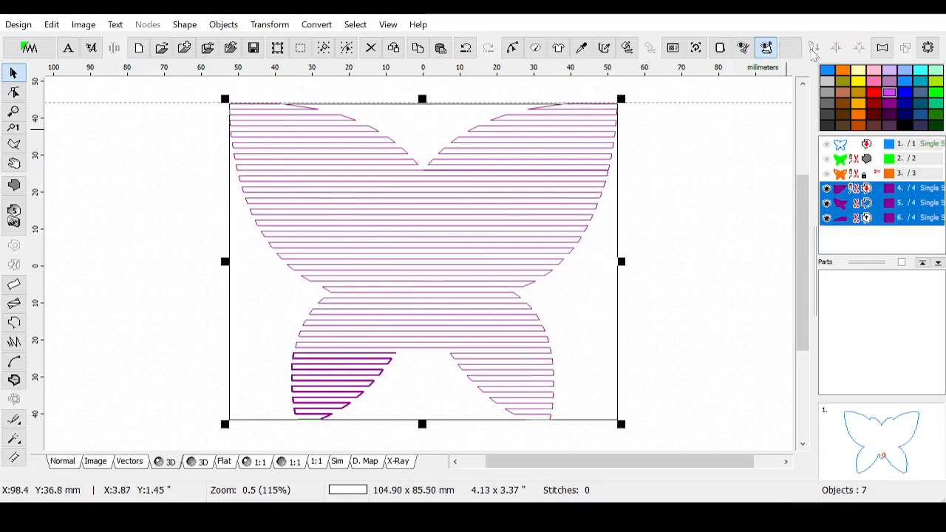
pyautogui.click(871, 220)
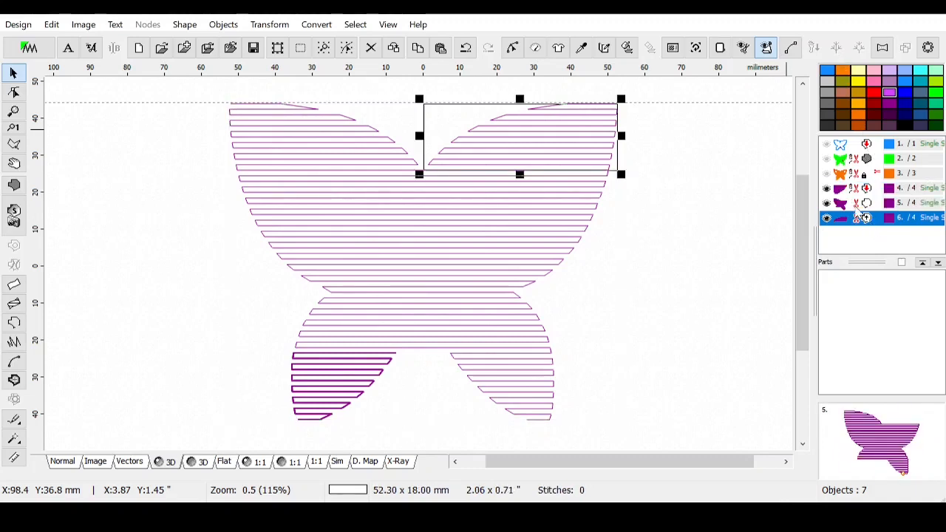
pyautogui.keyDown('shift'); pyautogui.click(859, 206); pyautogui.keyUp('shift')
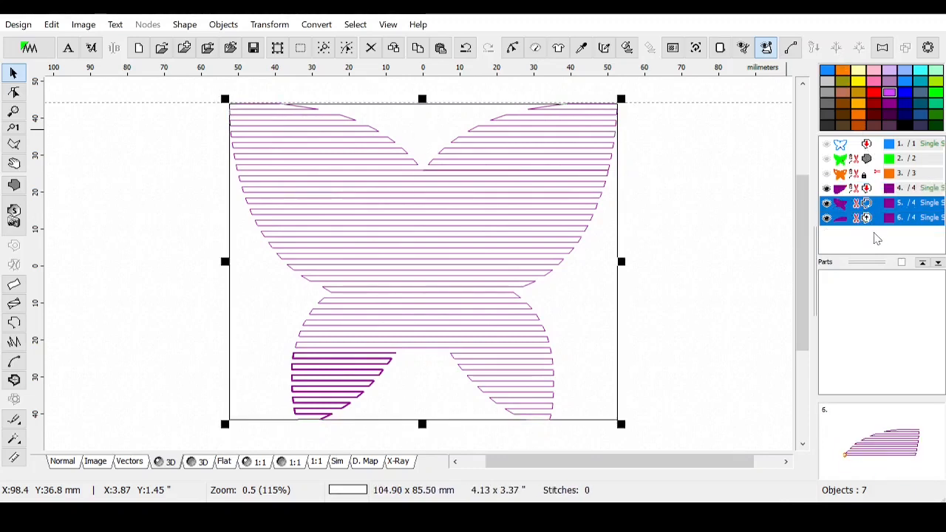
# Step: Reverse the path direction of the large combined outline so it starts at the upper-left wing tip, and apply the node edit
pyautogui.keyDown('ctrl'); pyautogui.click(872, 217); pyautogui.keyUp('ctrl')
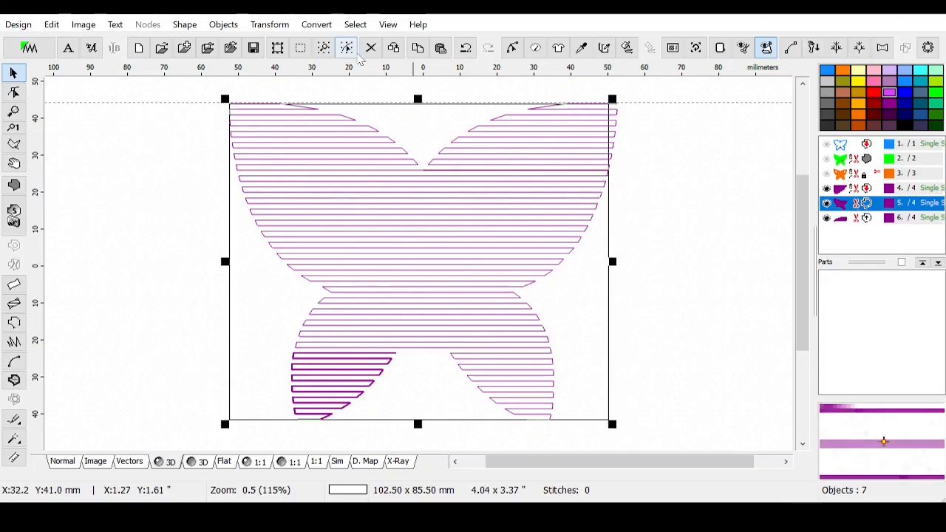
pyautogui.click(511, 47)
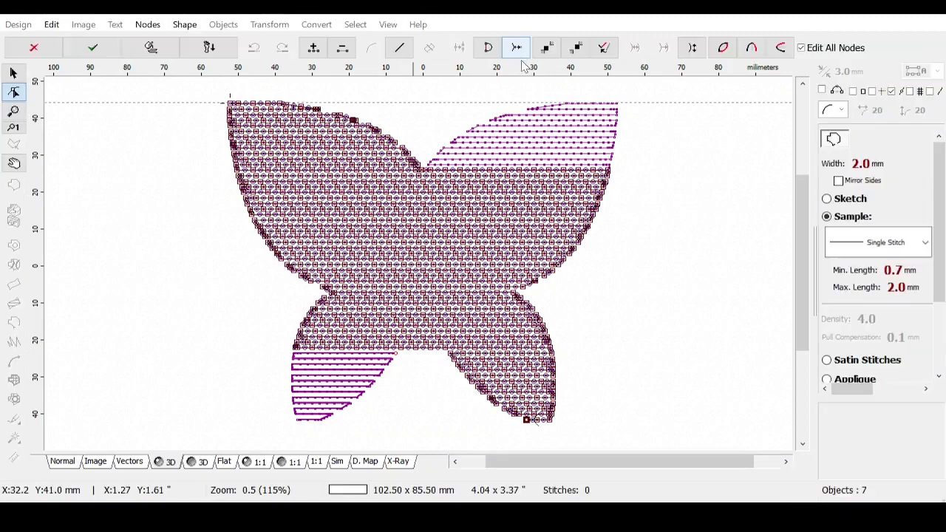
pyautogui.click(692, 57)
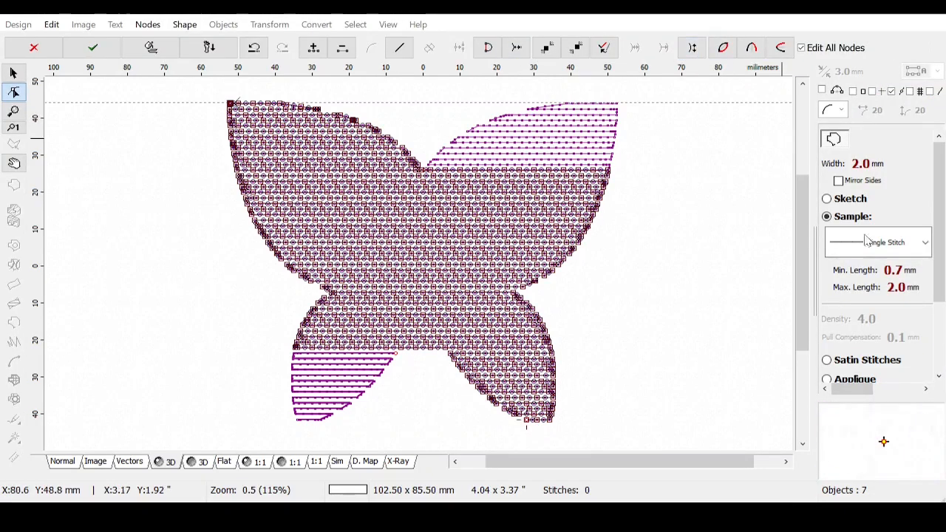
pyautogui.click(93, 48)
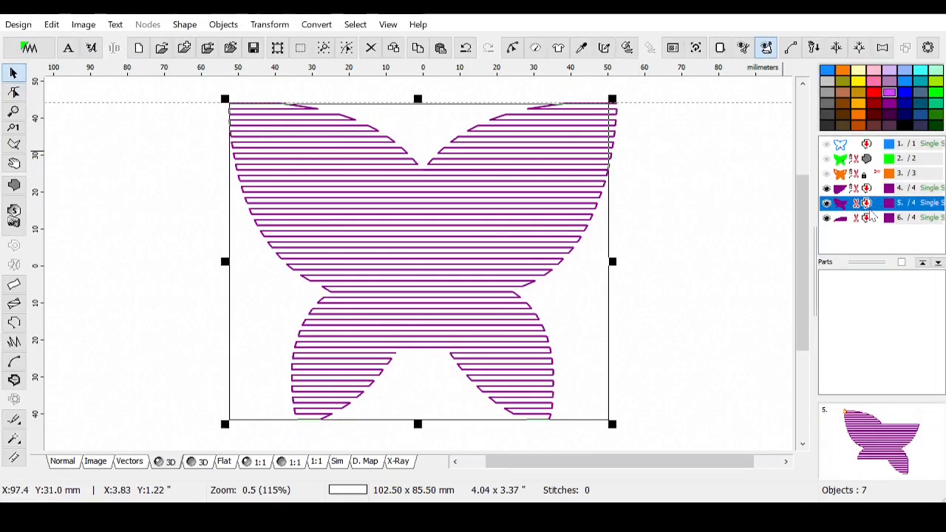
# Step: Try joining the three purple pieces into one connected object, inspect its parts, and undo the join
pyautogui.click(869, 189)
pyautogui.keyDown('shift'); pyautogui.click(872, 217); pyautogui.keyUp('shift')
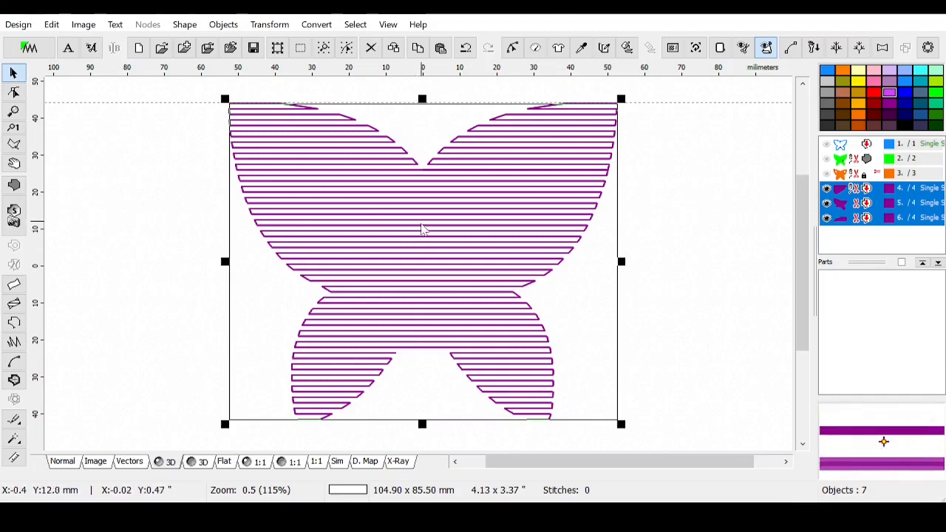
pyautogui.click(836, 47)
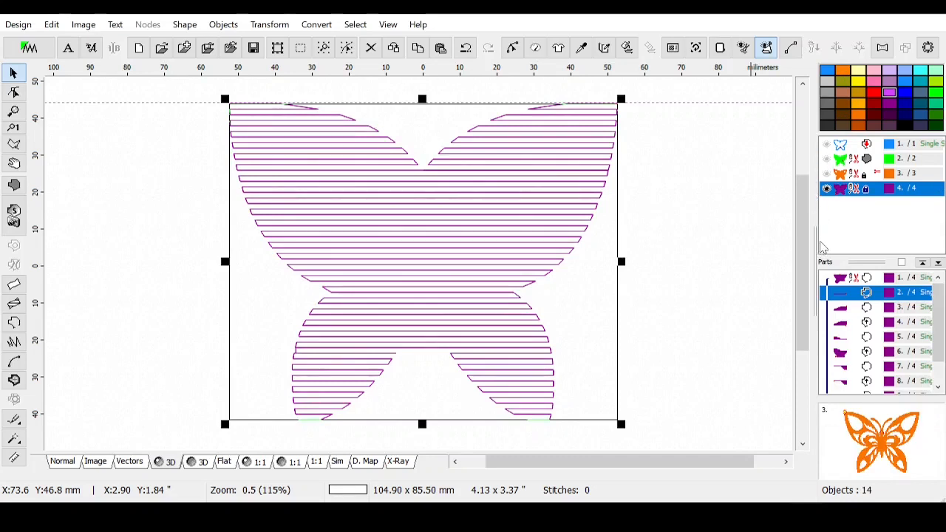
pyautogui.scroll(-1, 869, 314)
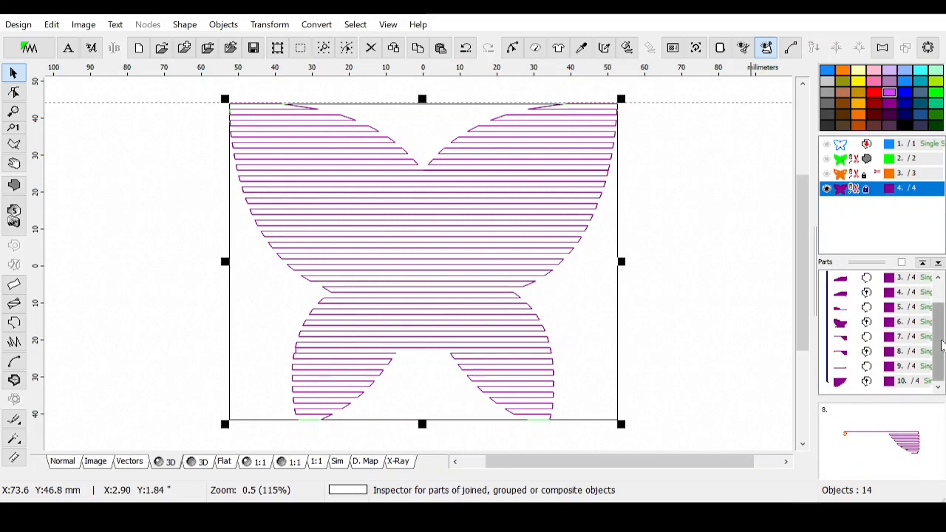
pyautogui.scroll(1, 927, 292)
pyautogui.click(927, 290)
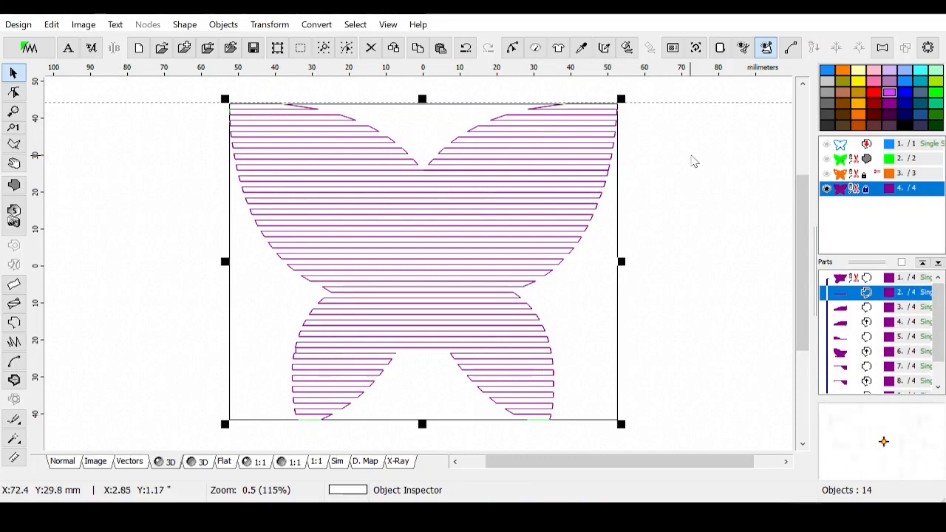
pyautogui.click(469, 54)
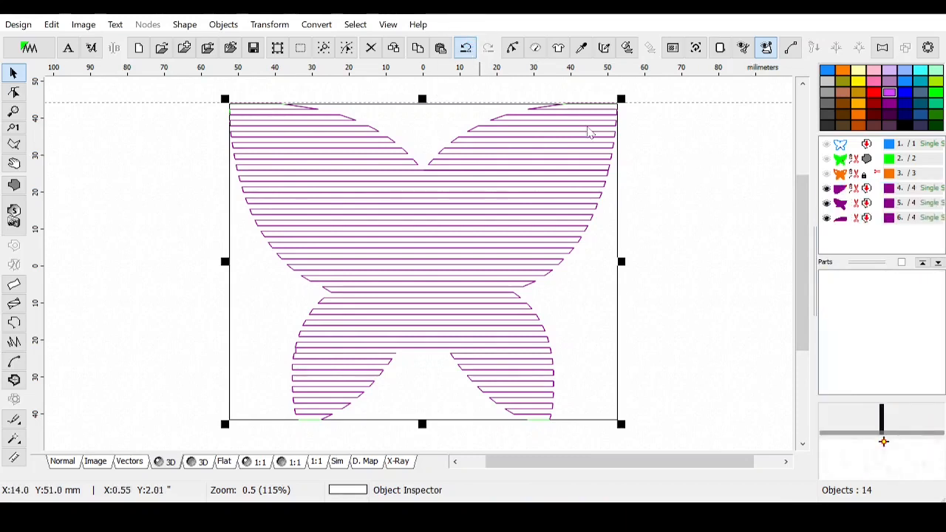
# Step: Duplicate the three purple pieces and join the copies into one connected object coloured magenta
pyautogui.click(865, 189)
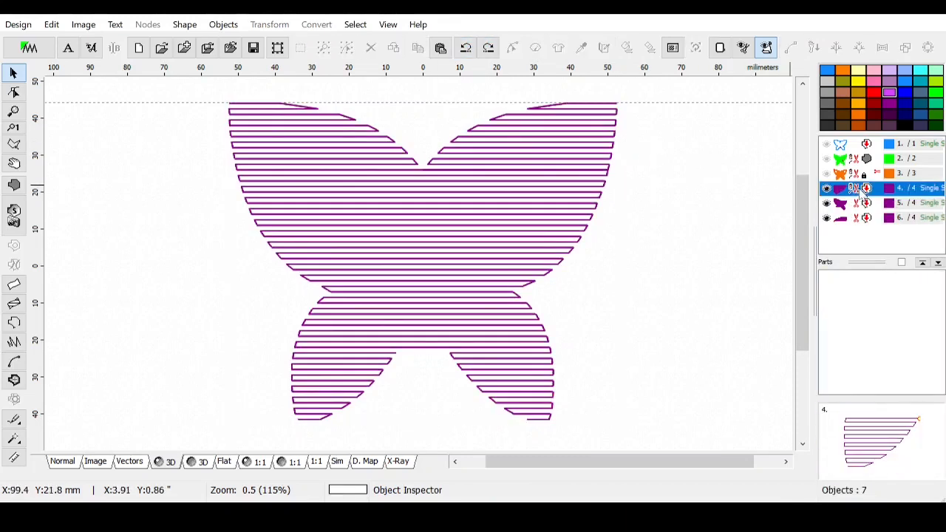
pyautogui.keyDown('shift'); pyautogui.click(866, 217); pyautogui.keyUp('shift')
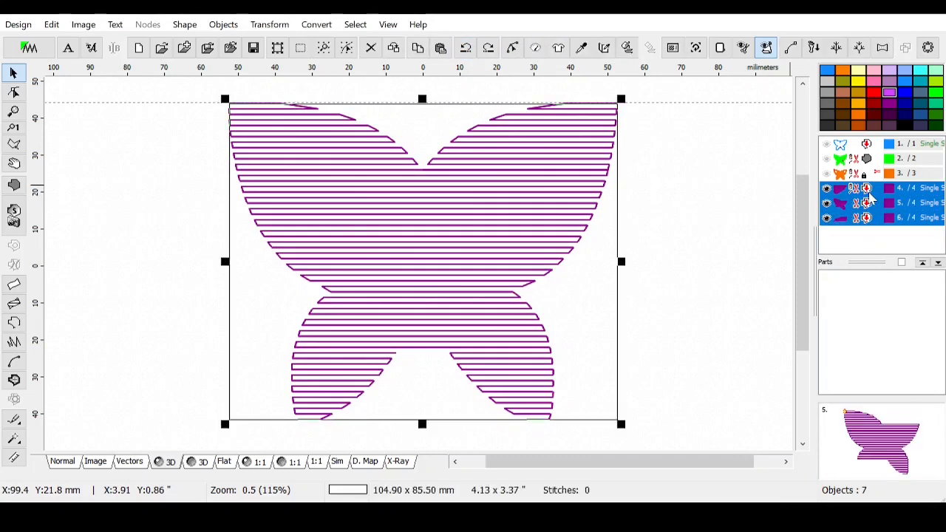
pyautogui.hotkey('ctrl', 'd')
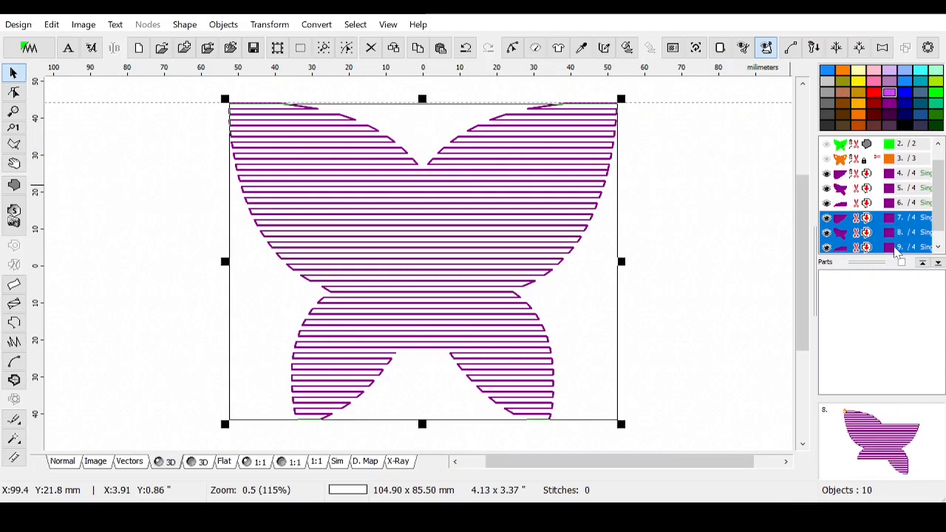
pyautogui.click(889, 238)
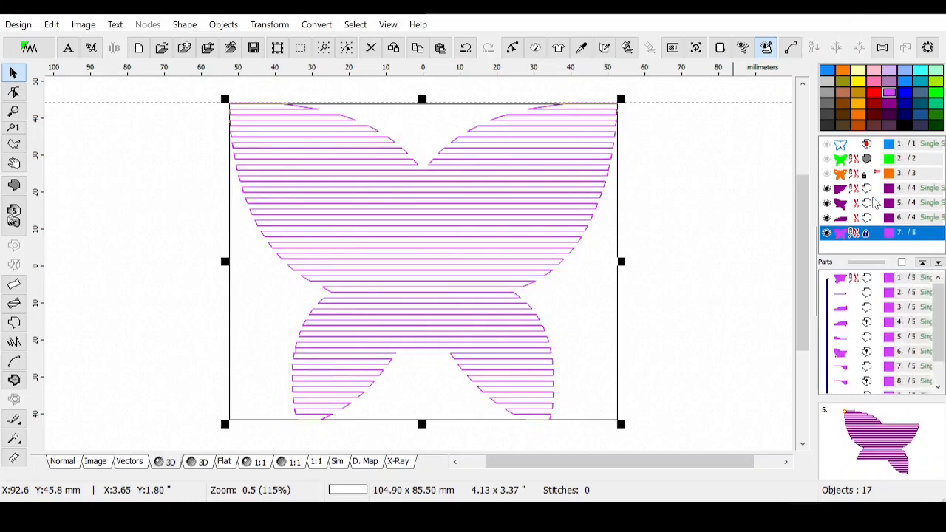
# Step: Group the three original purple pieces with Group 1 and hide the group
pyautogui.click(887, 190)
pyautogui.keyDown('shift'); pyautogui.click(895, 218); pyautogui.keyUp('shift')
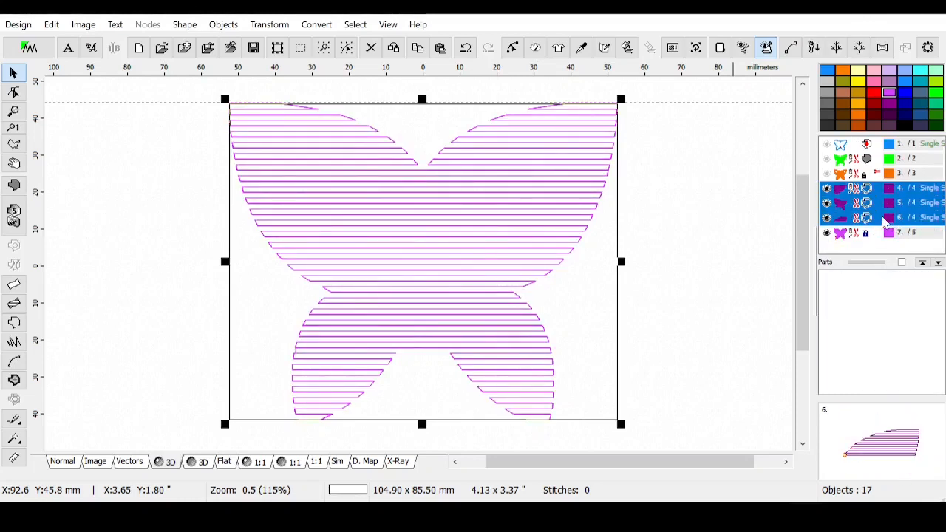
pyautogui.rightClick(868, 212)
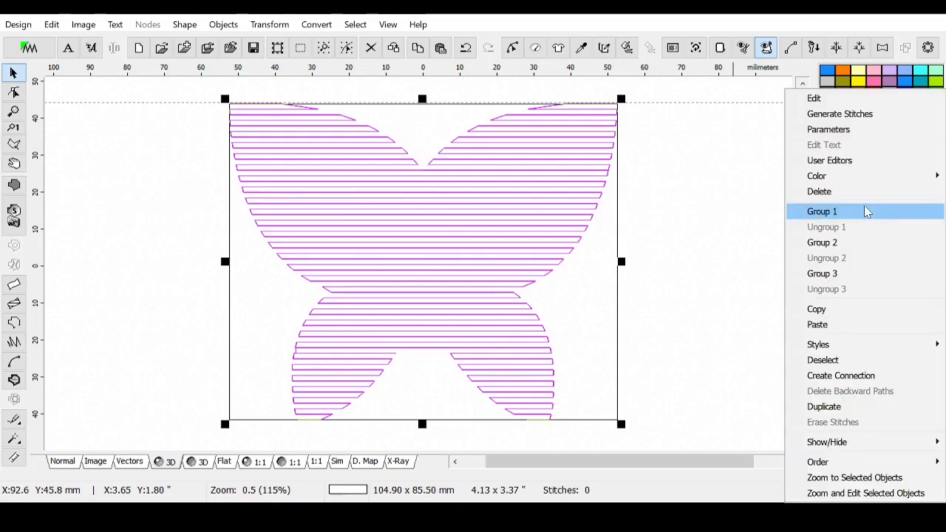
pyautogui.click(841, 213)
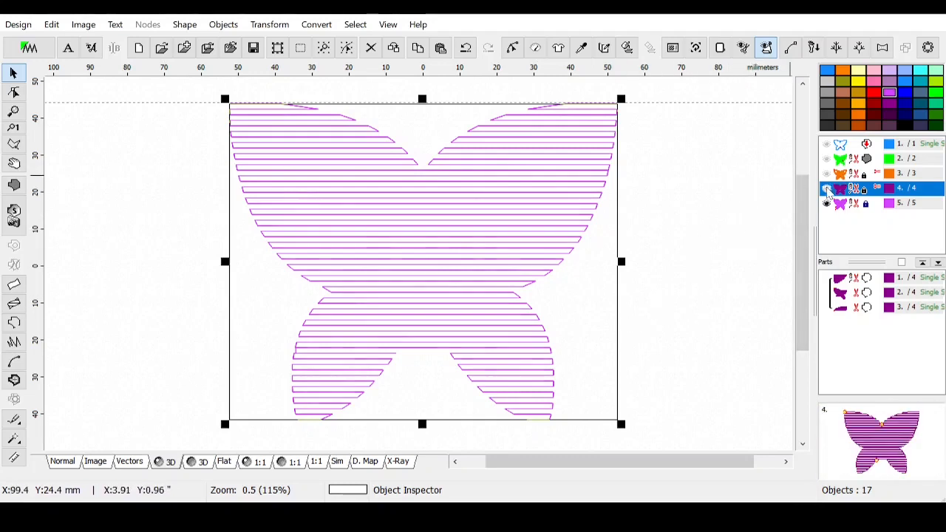
# Step: Generate stitches for the joined magenta butterfly and examine its stitch density close up in the density map and 3D view
pyautogui.click(843, 208)
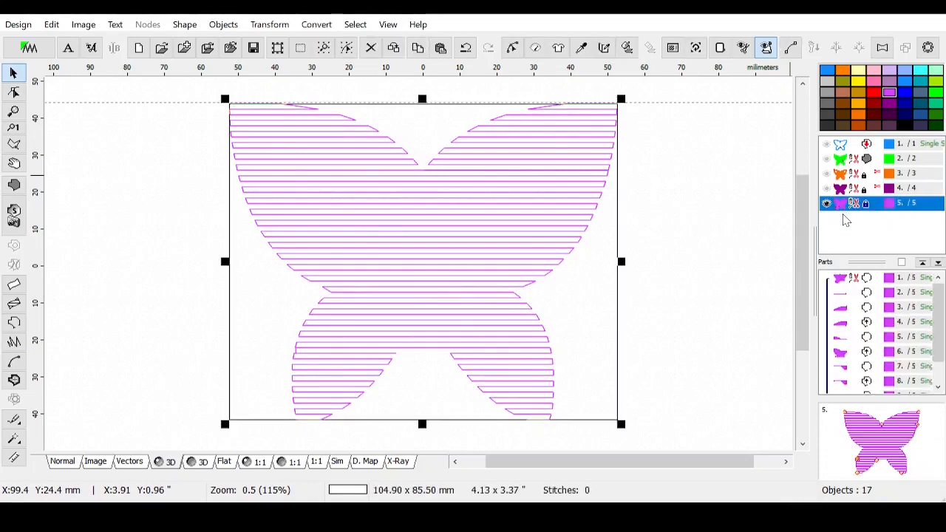
pyautogui.click(627, 48)
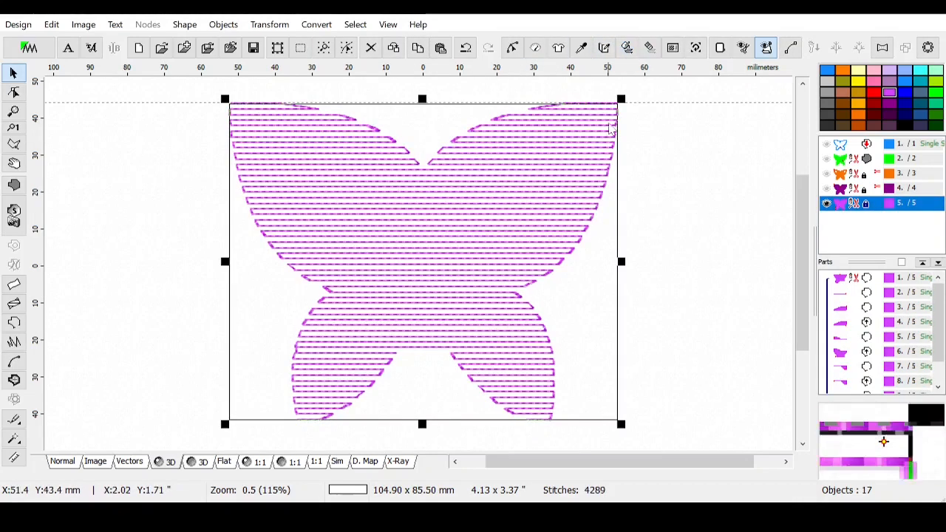
pyautogui.click(365, 462)
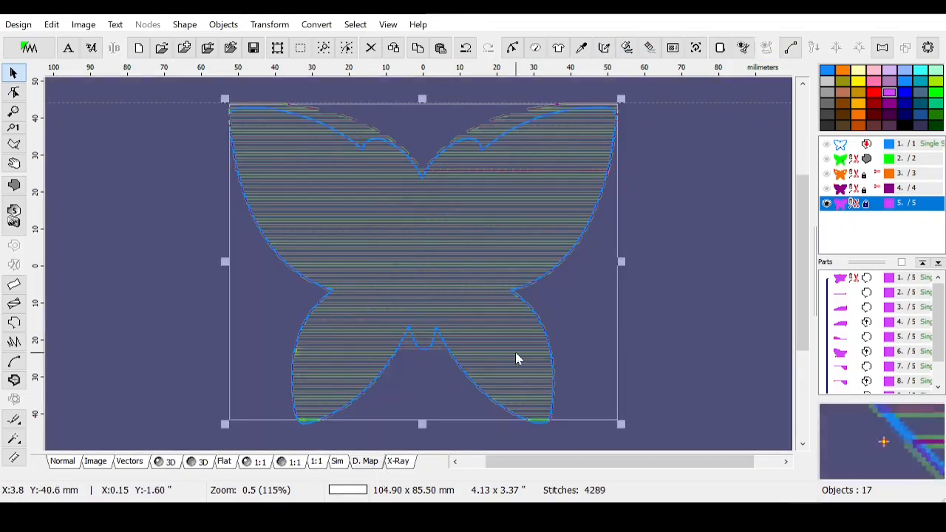
pyautogui.press('z')
pyautogui.click(467, 210)
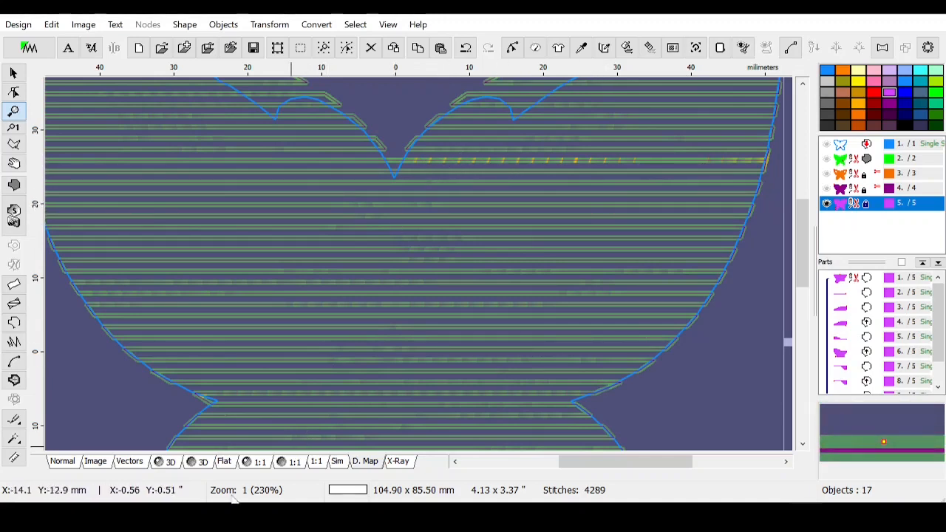
pyautogui.click(167, 468)
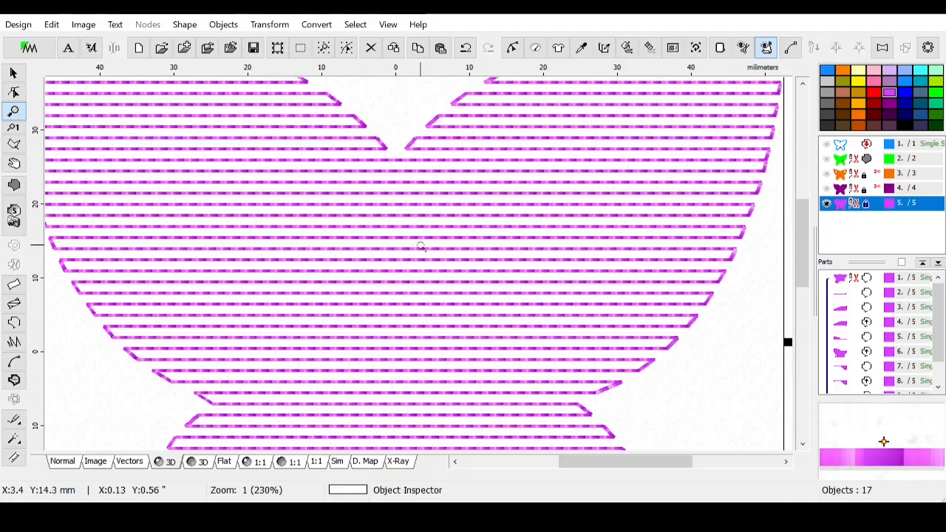
pyautogui.moveTo(833, 185)
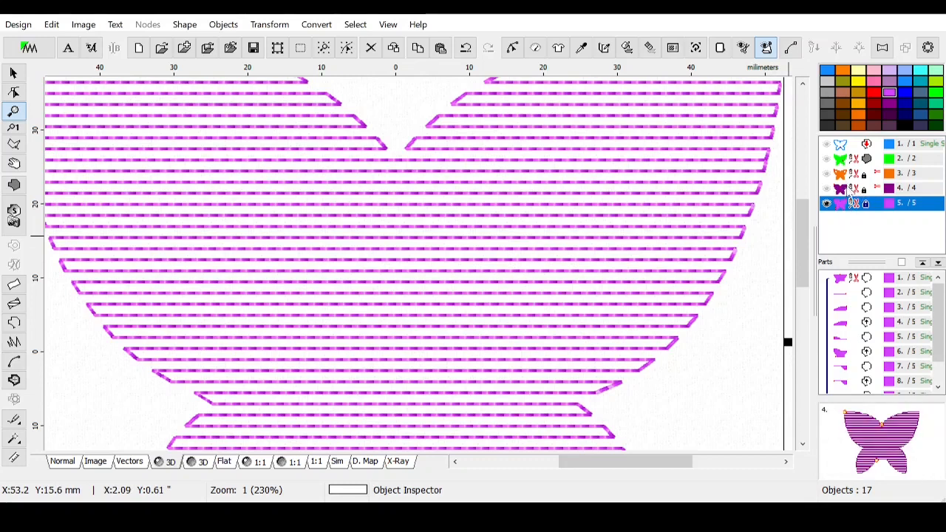
pyautogui.click(852, 189)
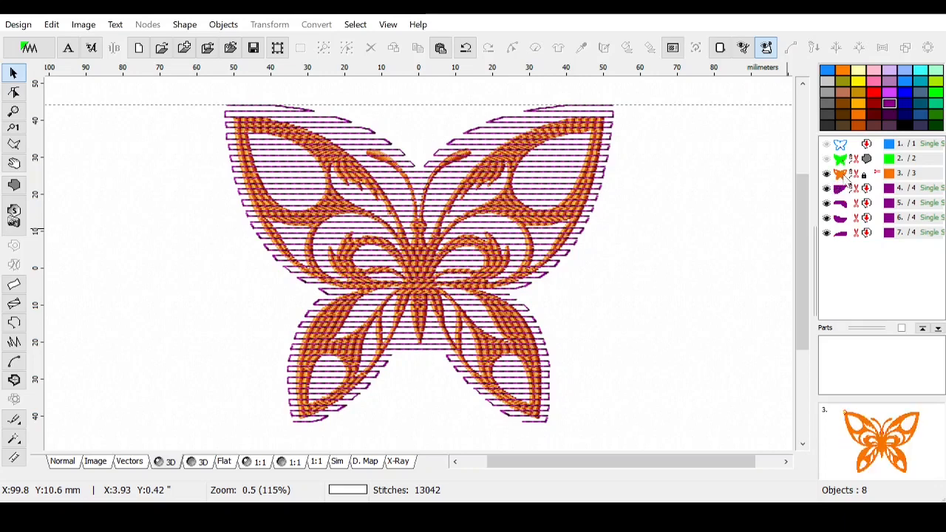
# Step: Unhide the green butterfly and blue outline, and compile the whole design into Embird Editor without saving it to a folder
pyautogui.click(836, 161)
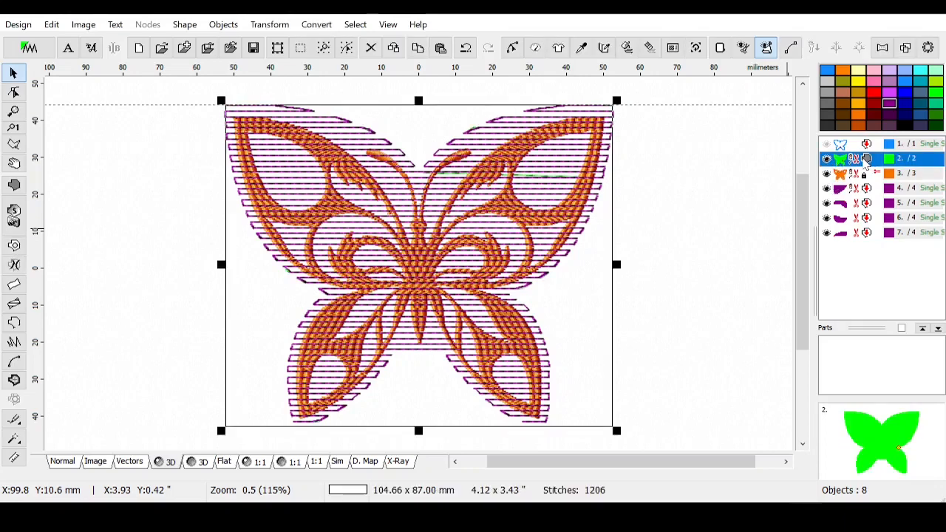
pyautogui.click(836, 148)
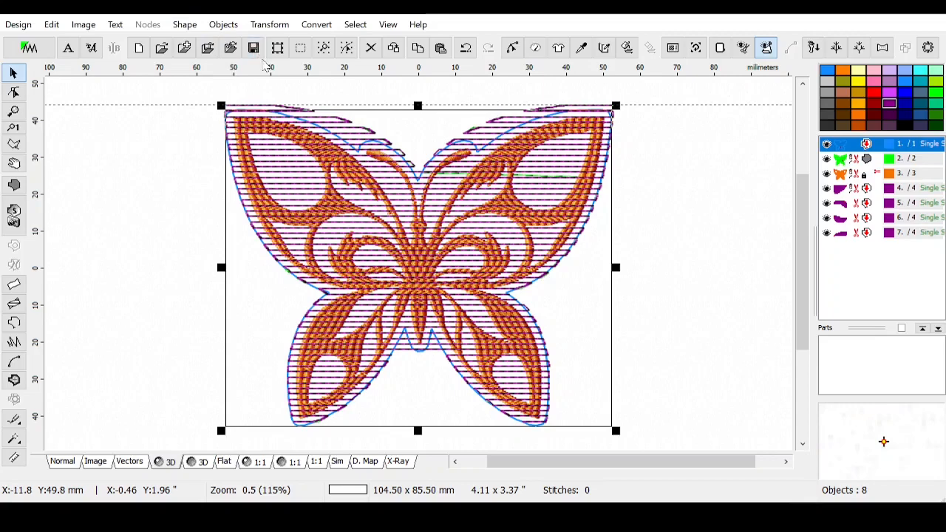
pyautogui.click(29, 48)
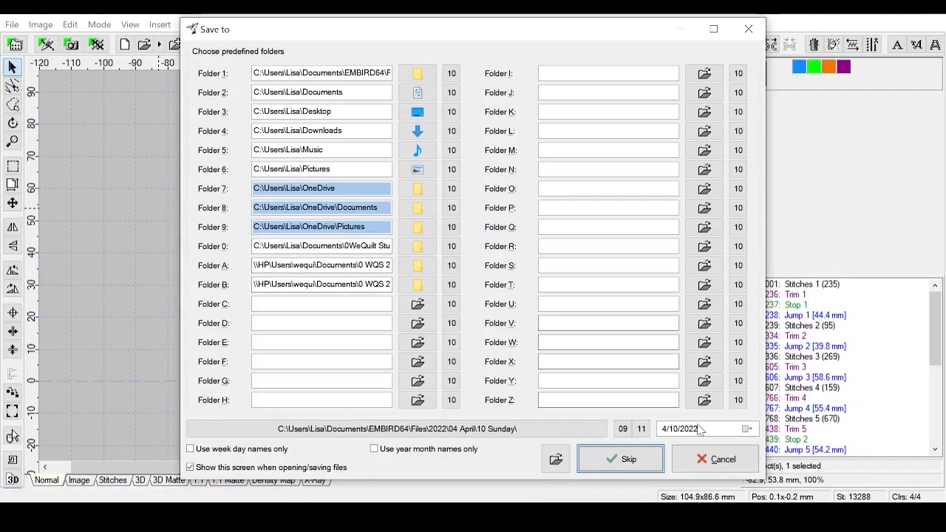
pyautogui.click(714, 460)
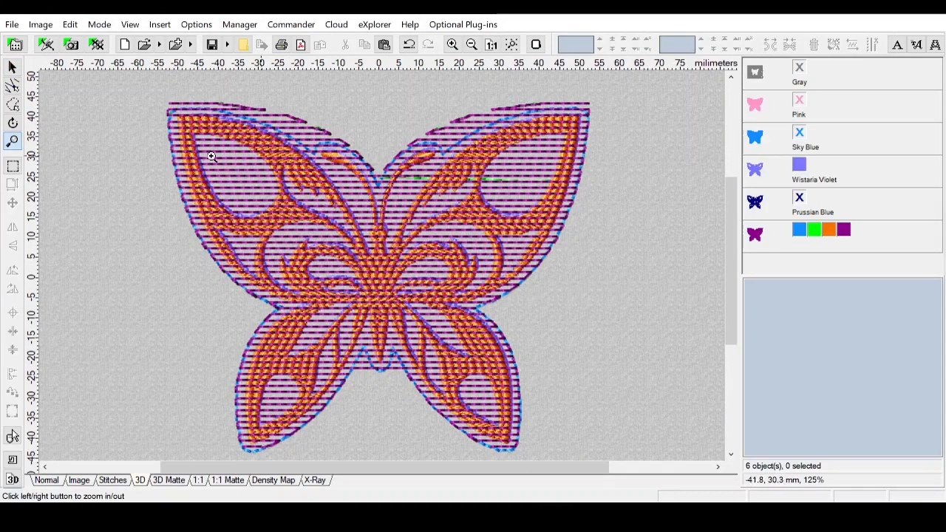
# Step: Separate the purple colour from the four-colour butterfly object into its own object
pyautogui.click(12, 67)
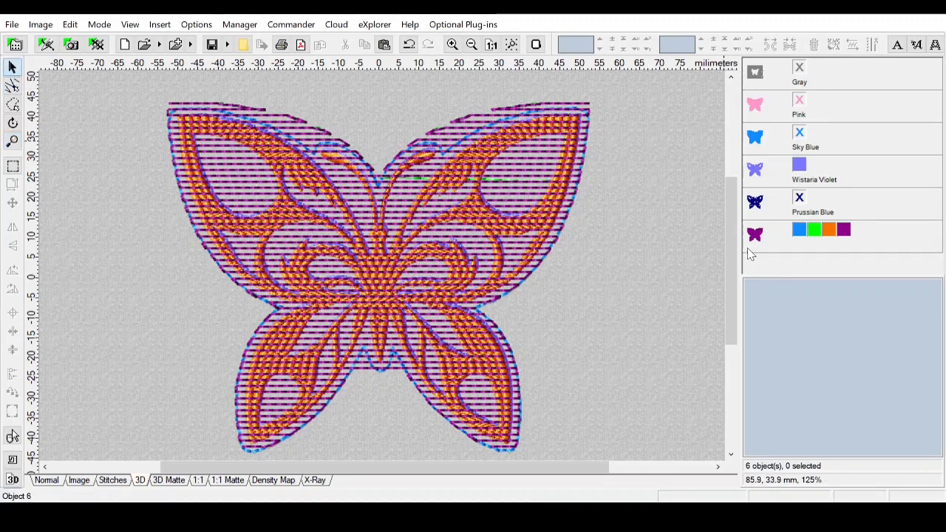
pyautogui.click(760, 172)
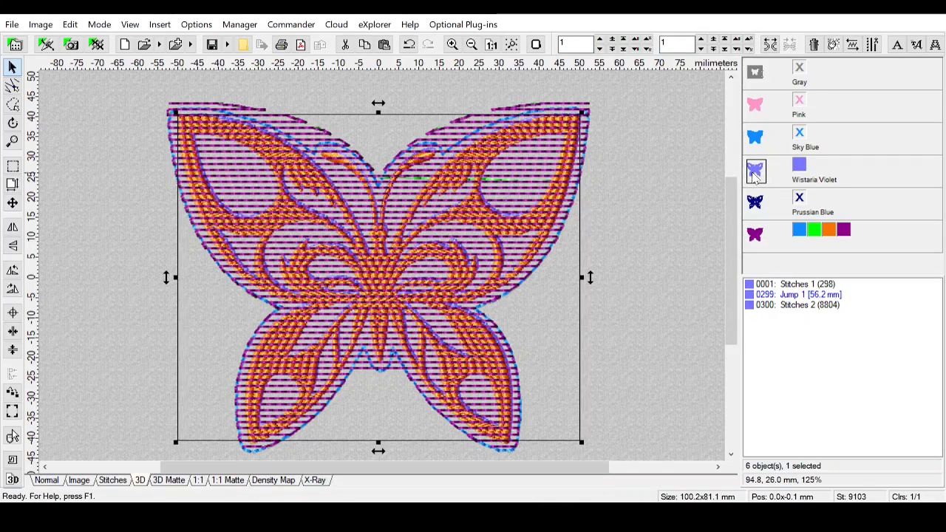
pyautogui.click(800, 201)
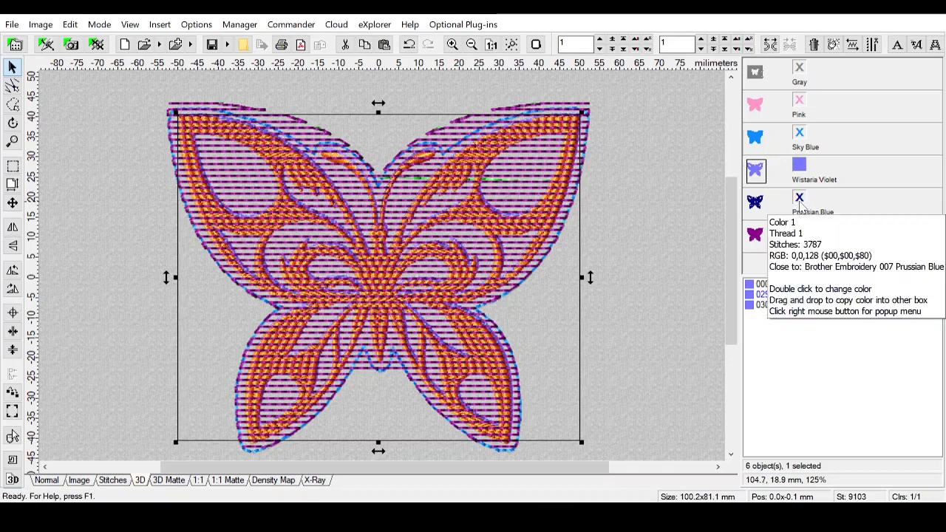
pyautogui.click(800, 203)
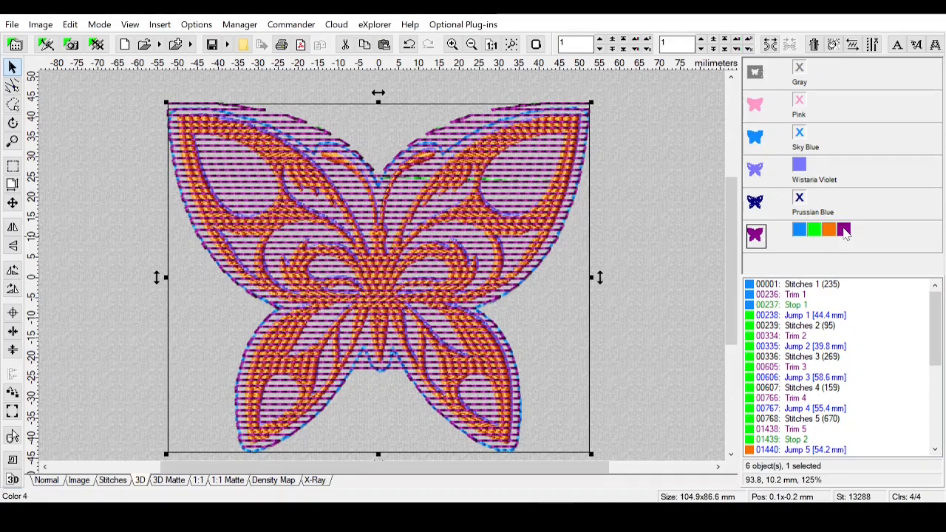
pyautogui.rightClick(846, 233)
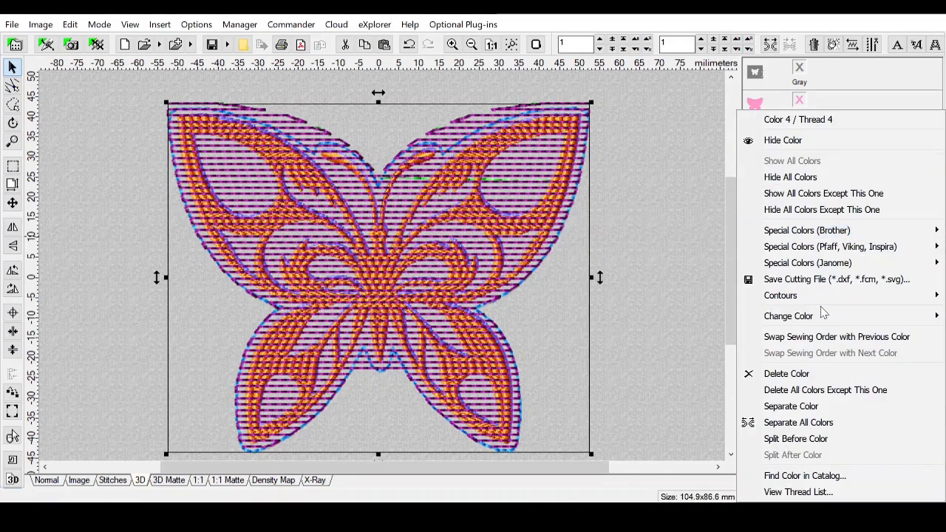
pyautogui.click(798, 406)
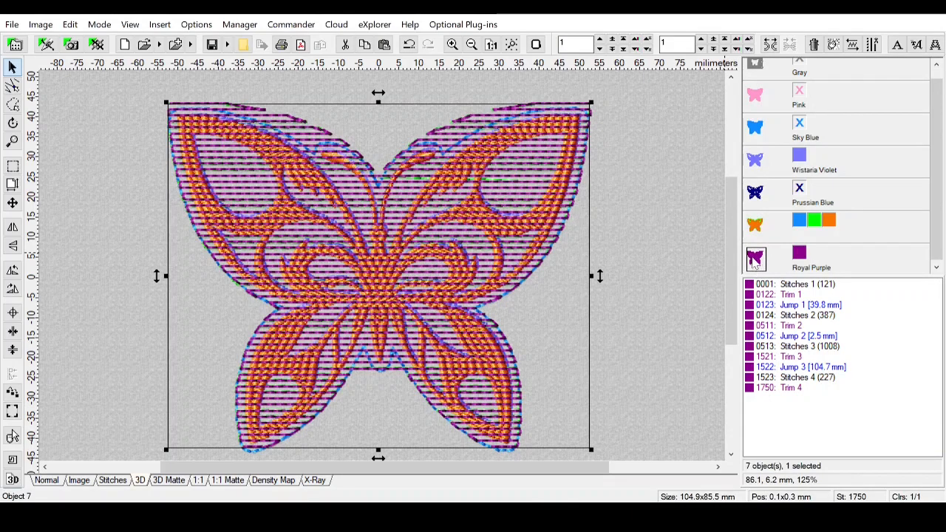
# Step: Insert the separated purple object before the Wistaria Violet butterfly, and delete the remaining blue, green and orange object
pyautogui.moveTo(761, 268); pyautogui.dragTo(760, 166)
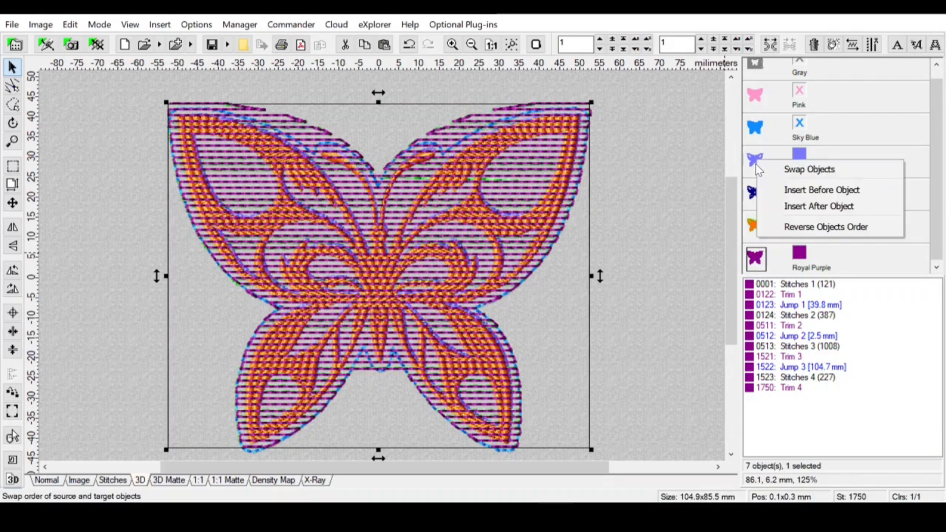
pyautogui.click(799, 190)
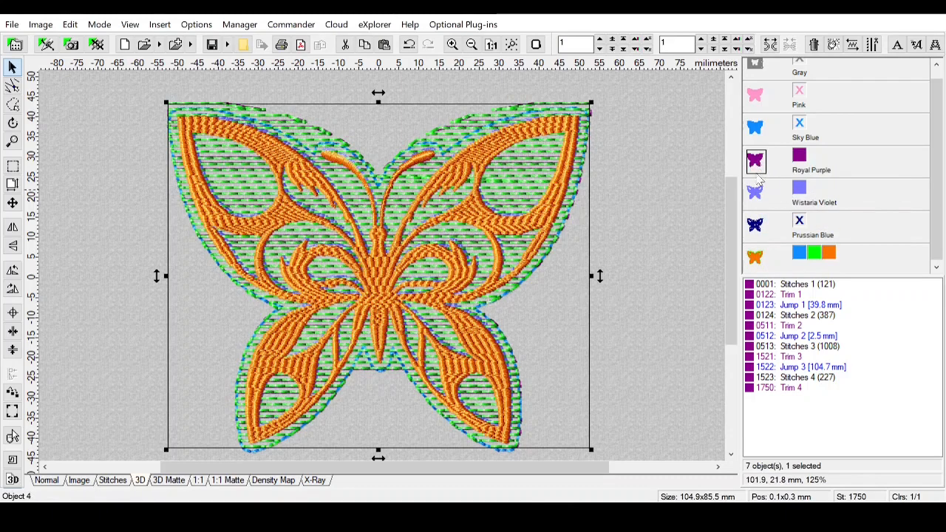
pyautogui.click(755, 259)
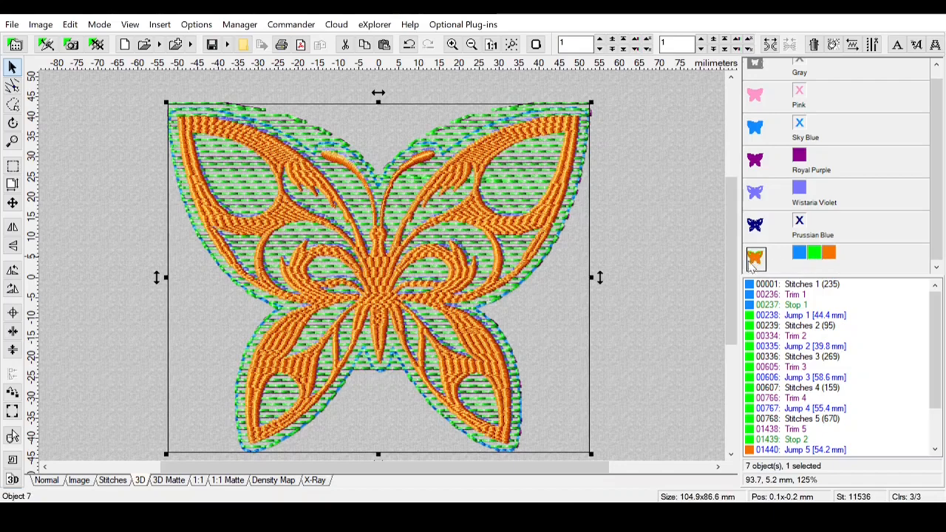
pyautogui.click(814, 45)
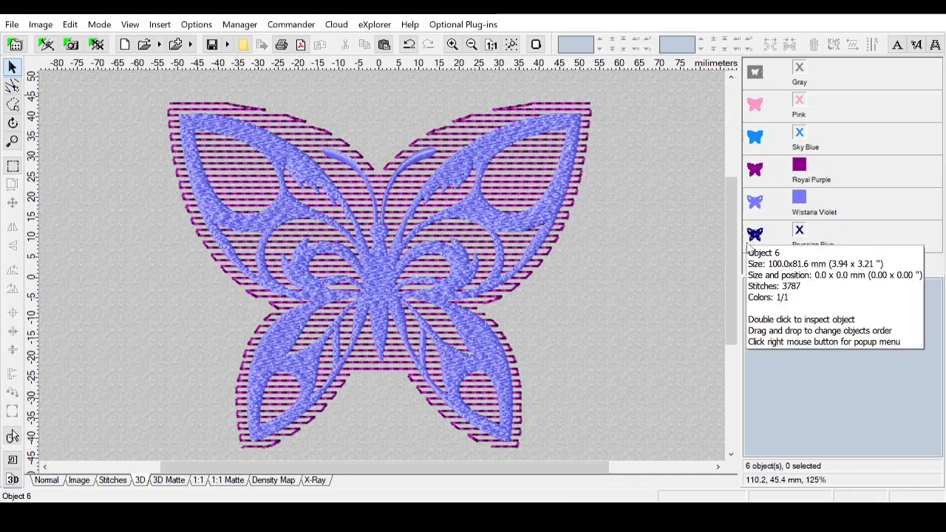
# Step: Review the stitch list of the Royal Purple background object for its stitch blocks, jumps and trims
pyautogui.click(759, 181)
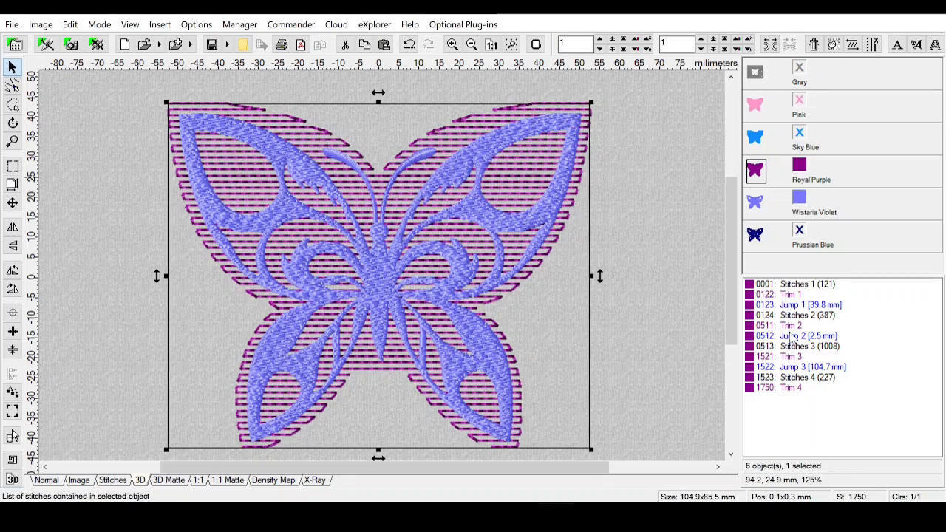
pyautogui.moveTo(761, 173)
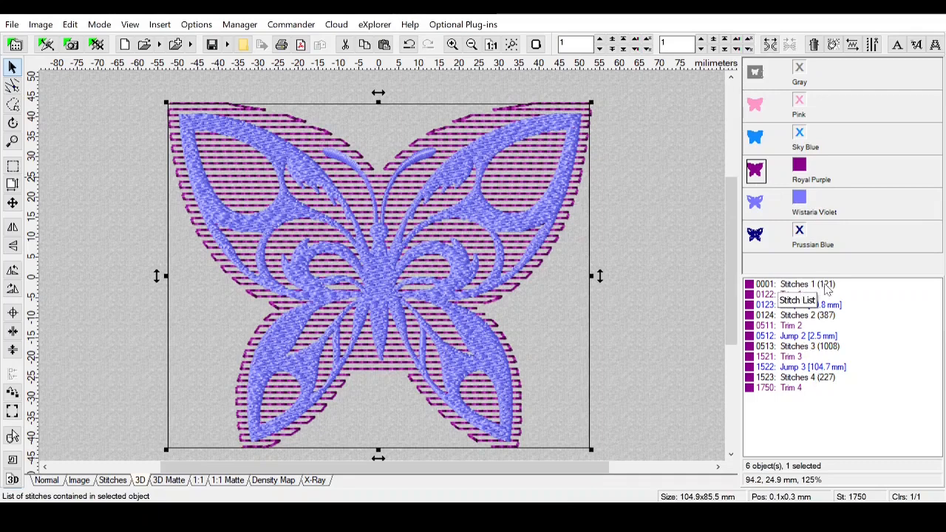
# Step: Recolour the Royal Purple background object to bright green (Red 0, Green 255, Blue 0)
pyautogui.click(806, 377)
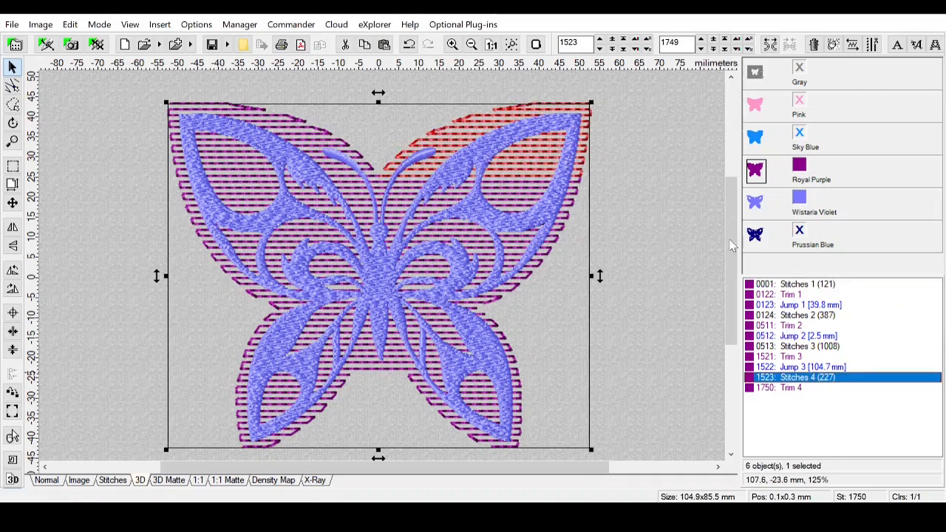
pyautogui.doubleClick(799, 167)
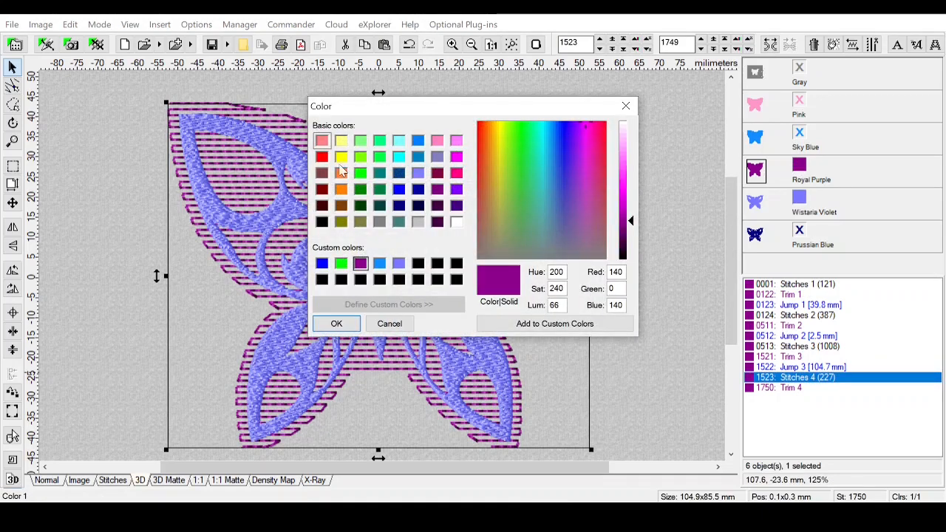
pyautogui.click(360, 173)
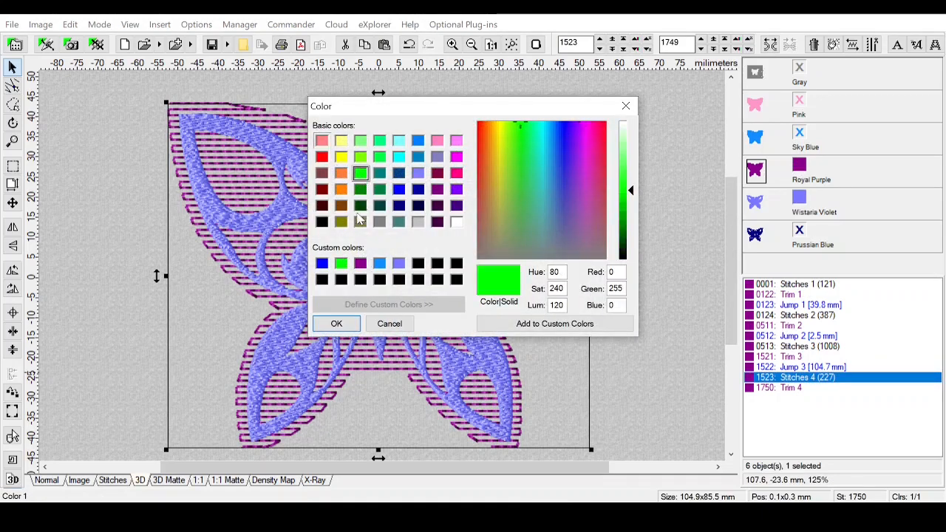
pyautogui.click(337, 324)
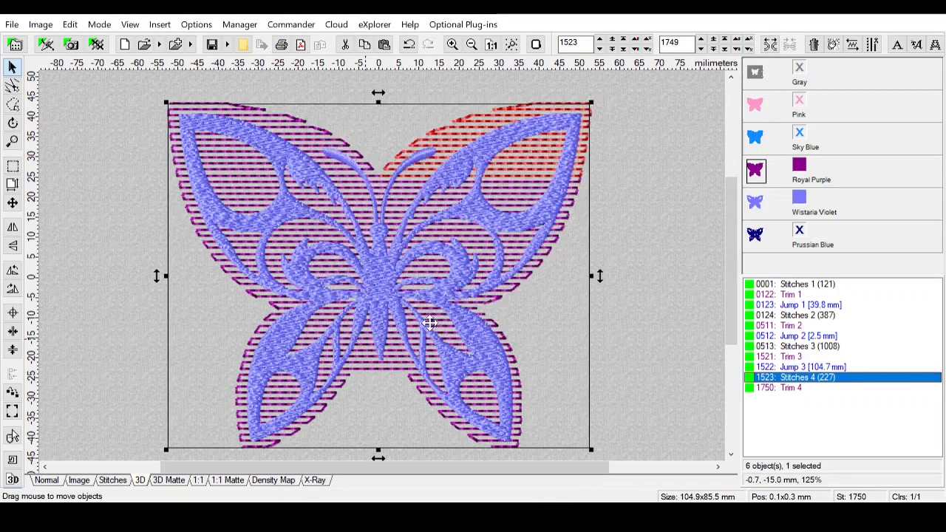
# Step: Examine the background object's four stitch blocks one by one to see which area of the butterfly each covers
pyautogui.click(807, 287)
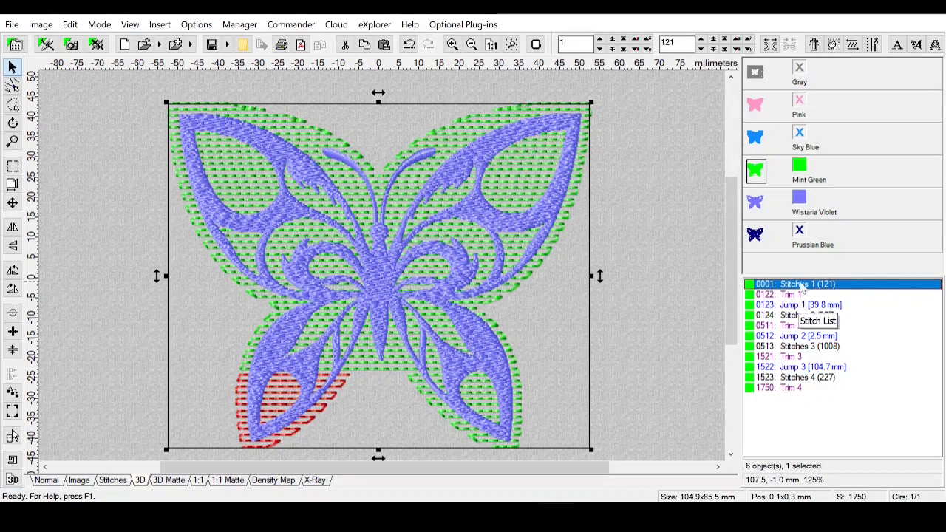
pyautogui.click(794, 316)
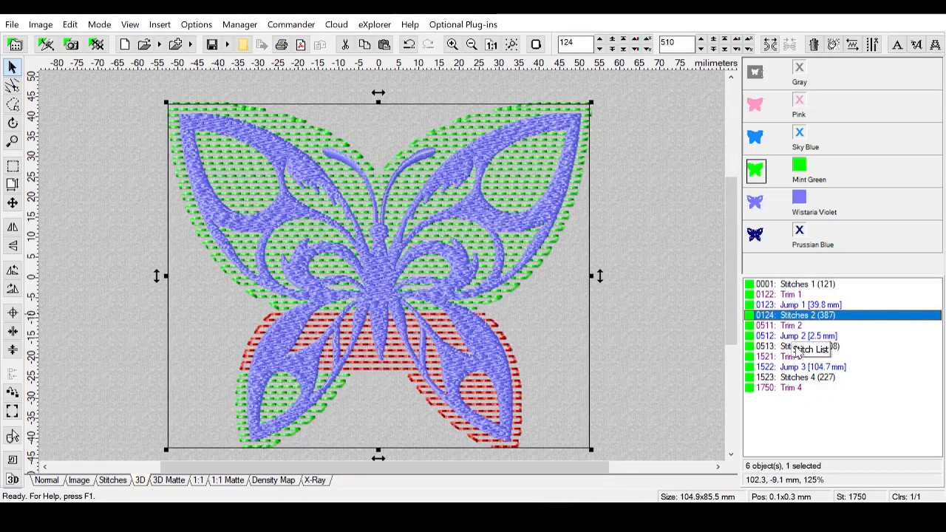
pyautogui.click(783, 347)
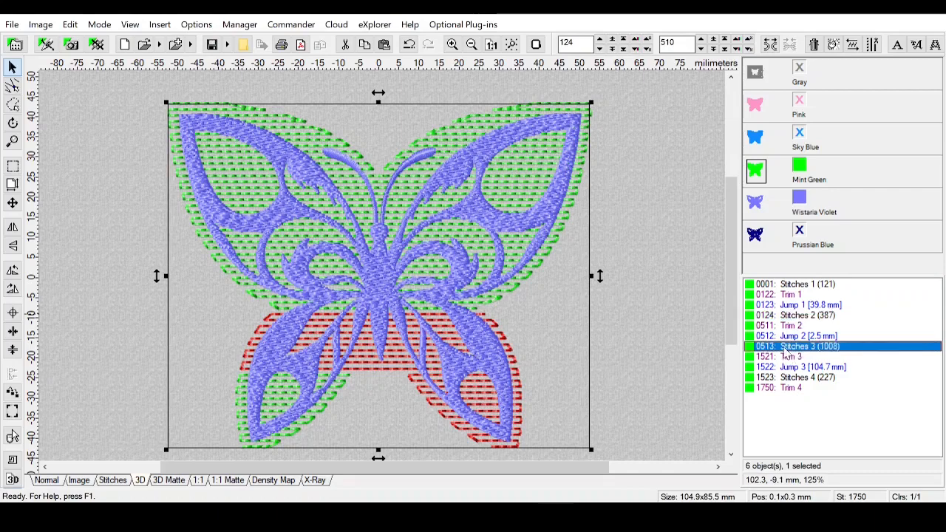
pyautogui.click(821, 379)
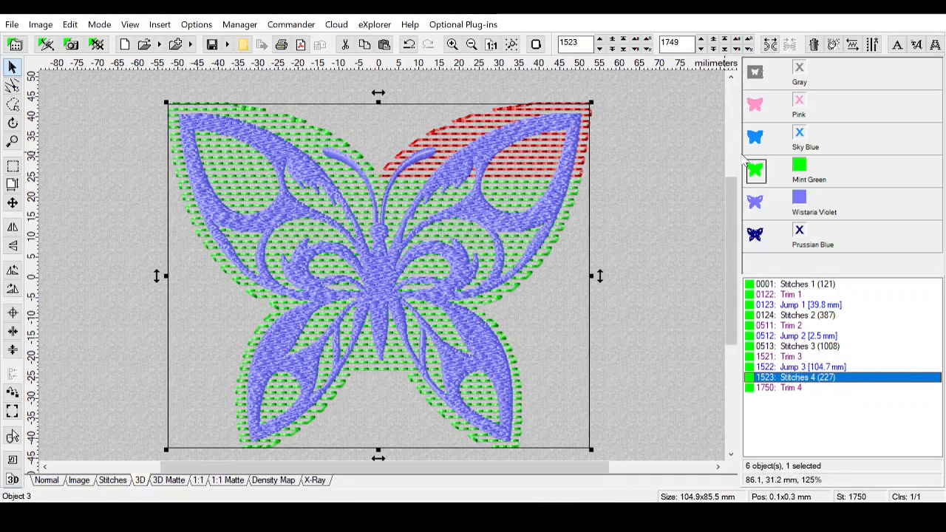
# Step: Hide the Wistaria Violet butterfly to examine the line-fill background alone, and show it again
pyautogui.click(798, 207)
pyautogui.click(632, 214)
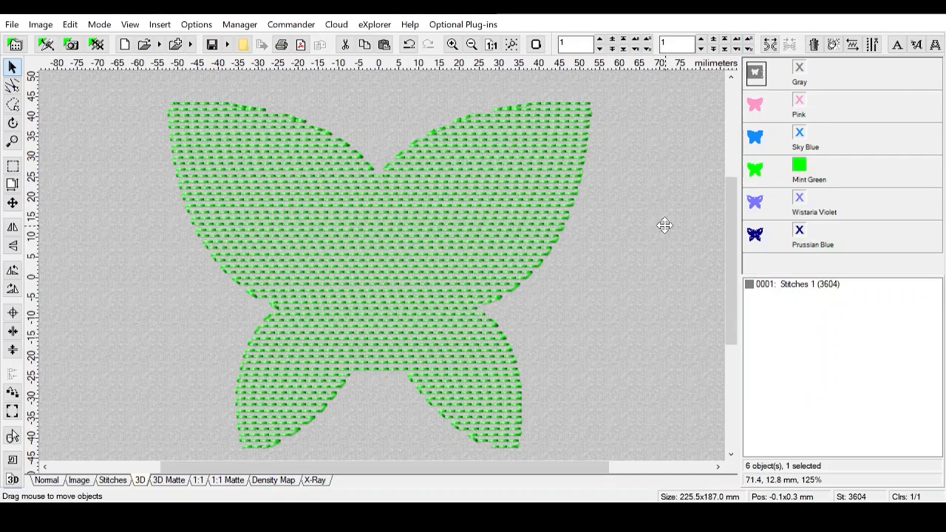
pyautogui.click(801, 200)
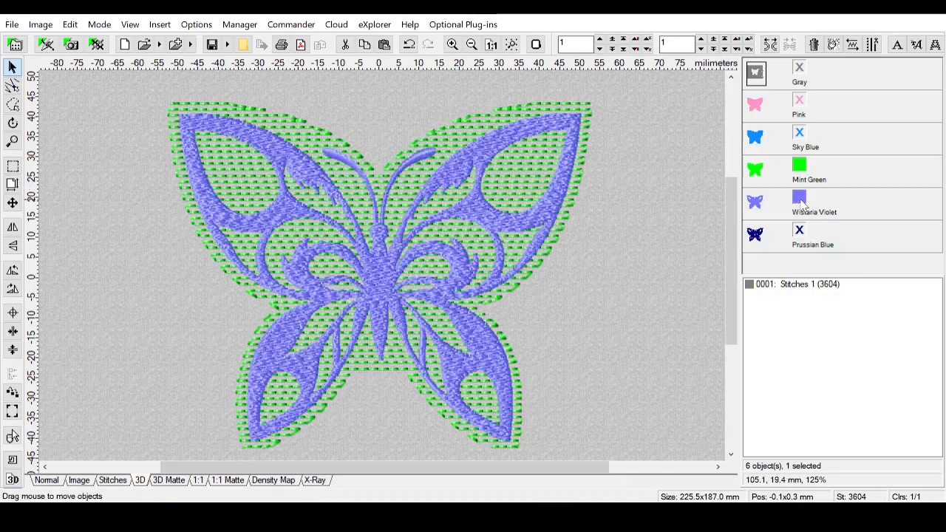
# Step: Recolour the hidden Mint Green background object to light gray (Red 192, Green 192, Blue 192) and show it again
pyautogui.click(800, 169)
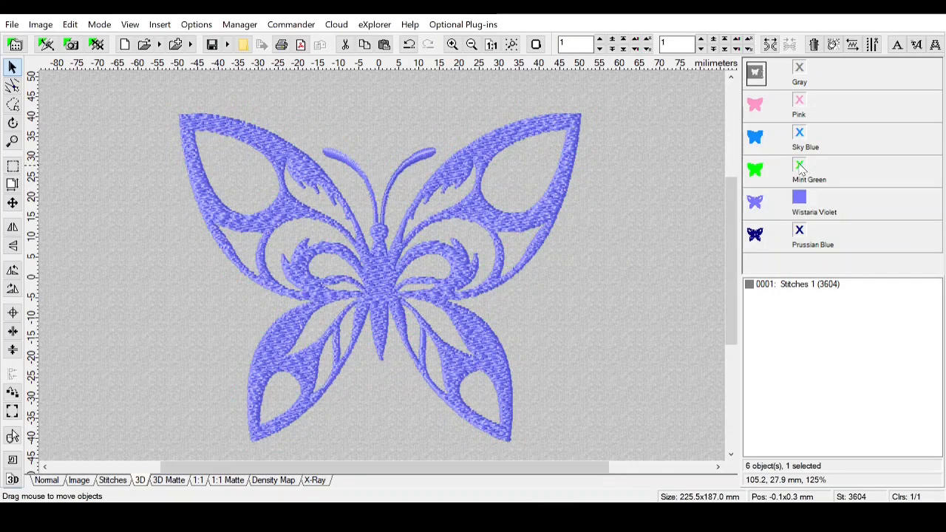
pyautogui.doubleClick(804, 170)
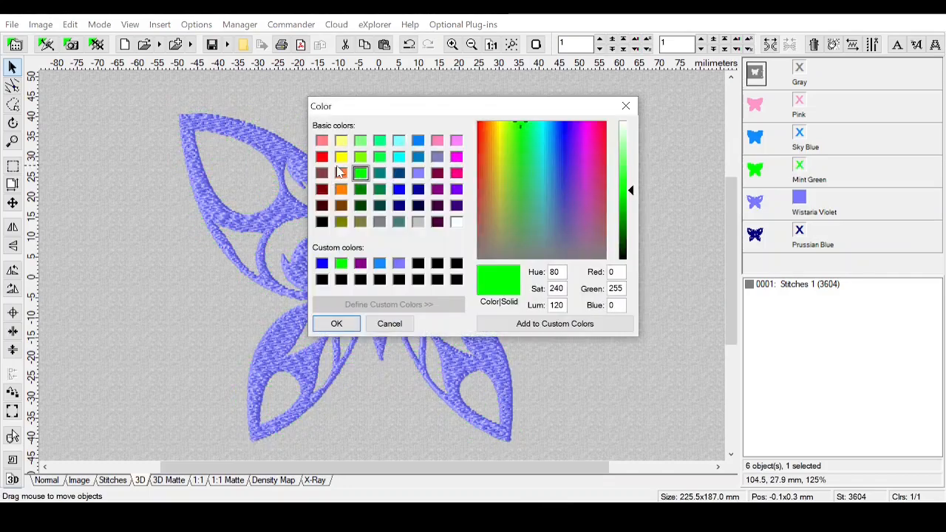
pyautogui.click(419, 222)
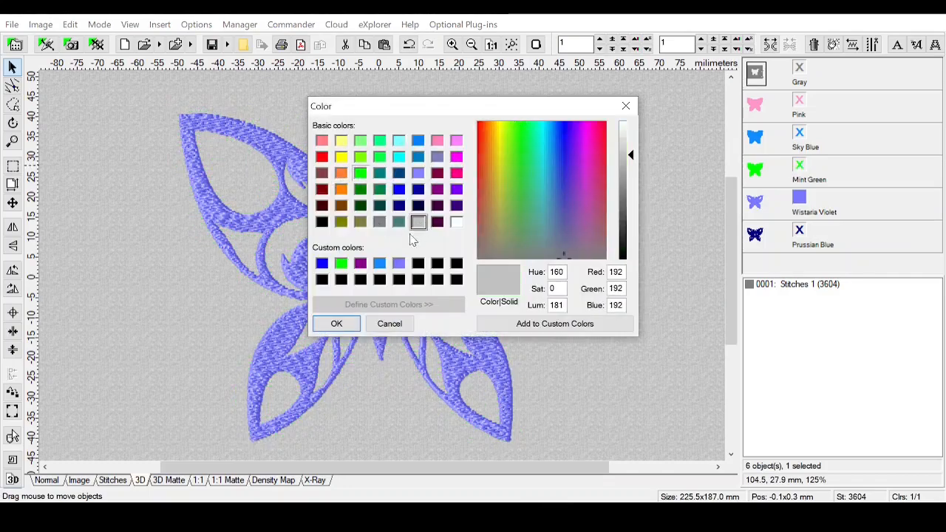
pyautogui.click(337, 324)
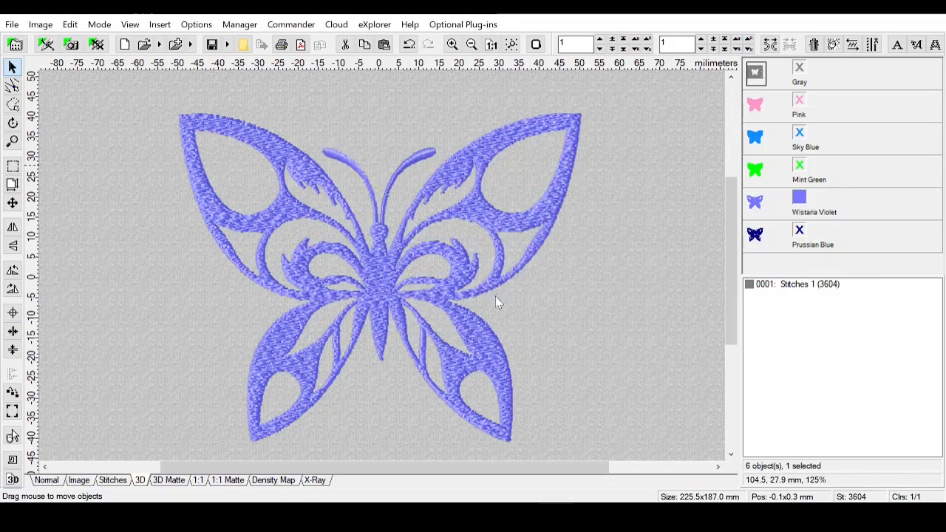
pyautogui.click(801, 167)
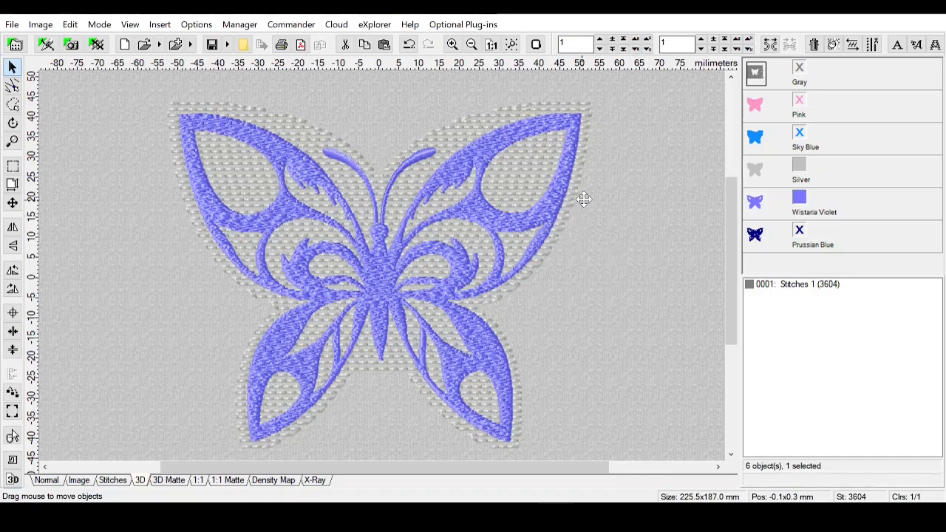
# Step: Examine the silver background stitches around and between the violet wings up close and across the whole butterfly
pyautogui.click(452, 45)
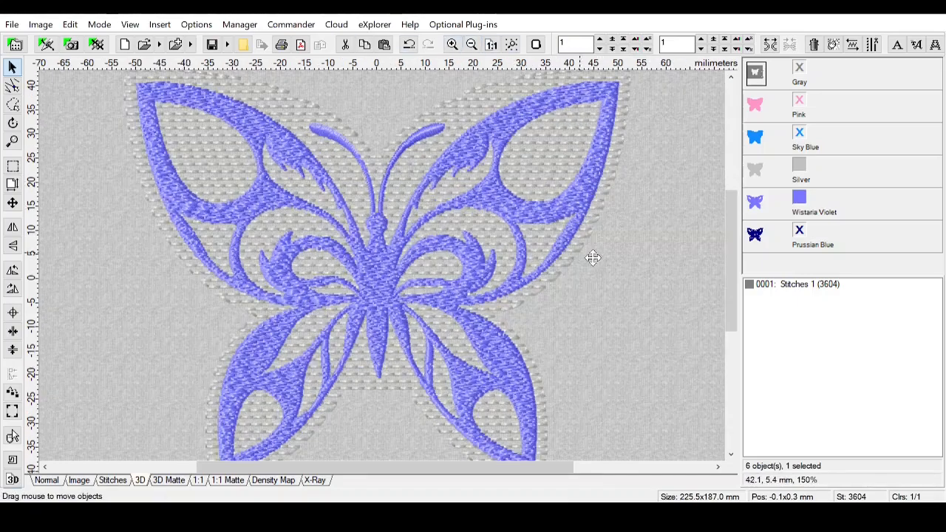
pyautogui.click(452, 44)
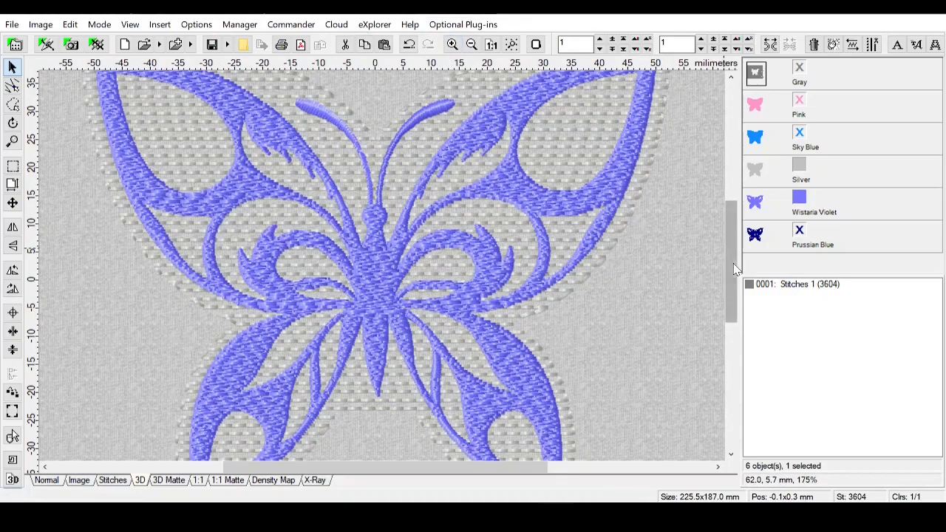
pyautogui.moveTo(736, 269); pyautogui.dragTo(736, 232)
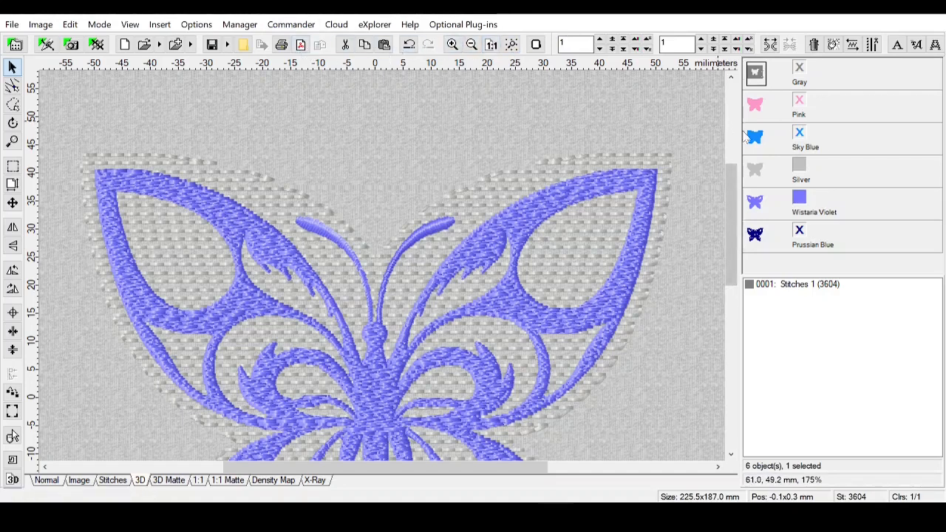
pyautogui.click(753, 171)
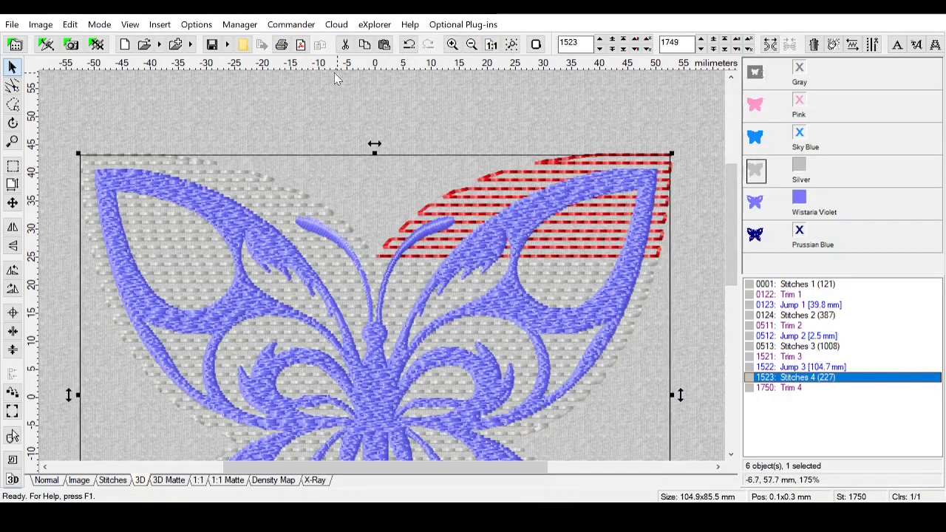
pyautogui.click(512, 44)
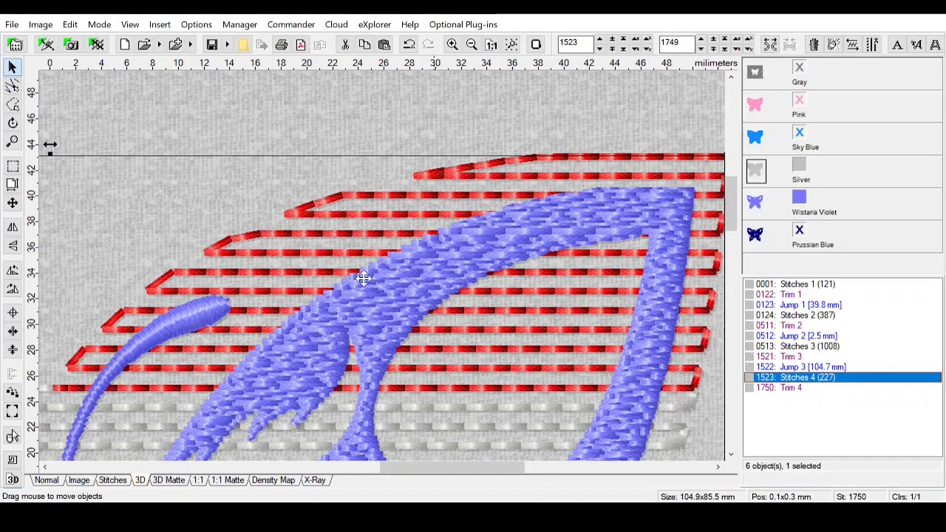
pyautogui.click(757, 209)
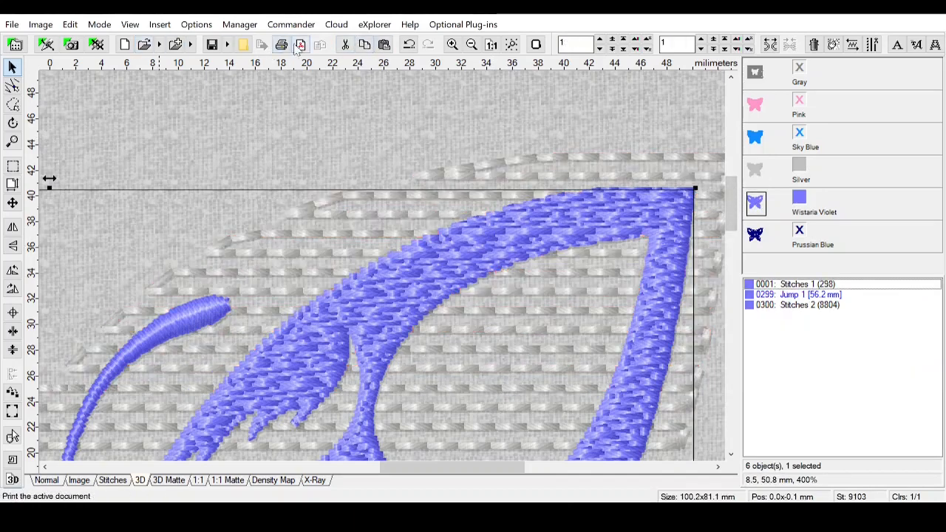
pyautogui.click(511, 45)
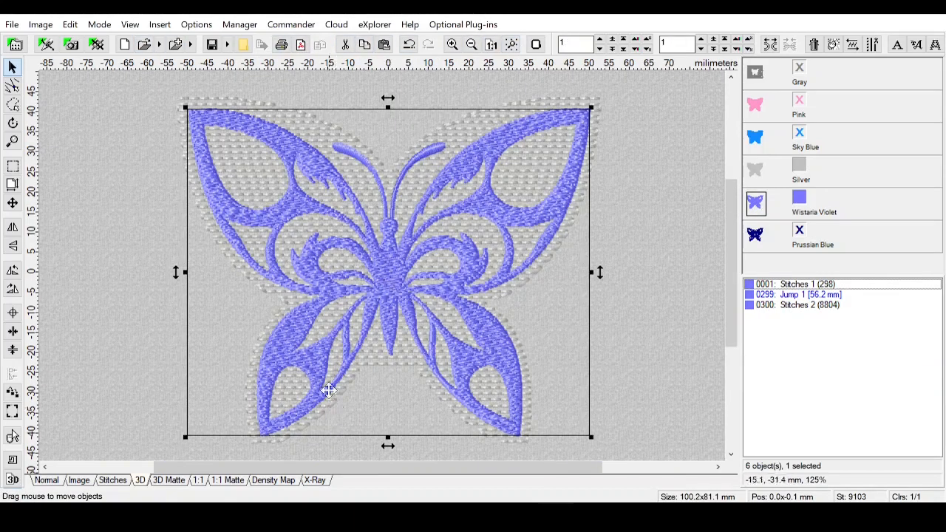
pyautogui.click(656, 258)
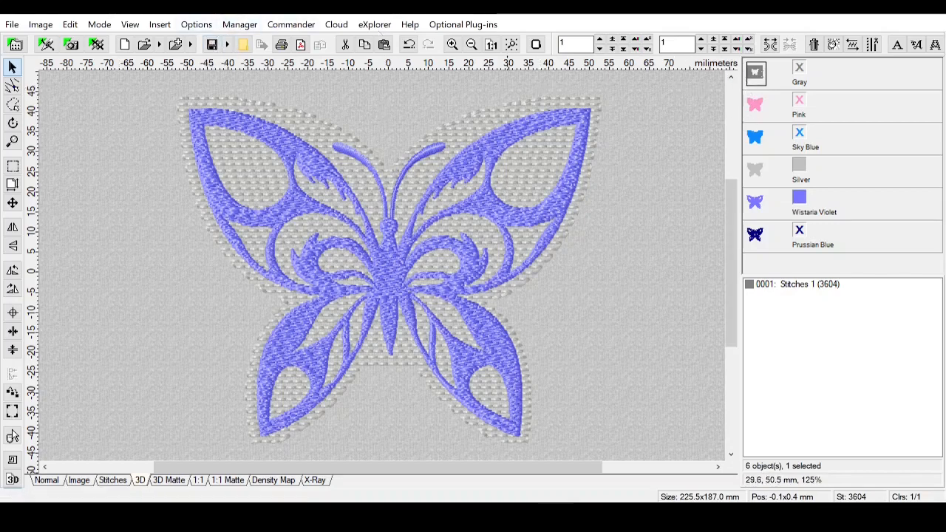
# Step: Start saving the design in .JEF+ (Janome) format from predefined Folder B, and open the Tribal Butterfly1 folder inside Butterflys
pyautogui.click(213, 47)
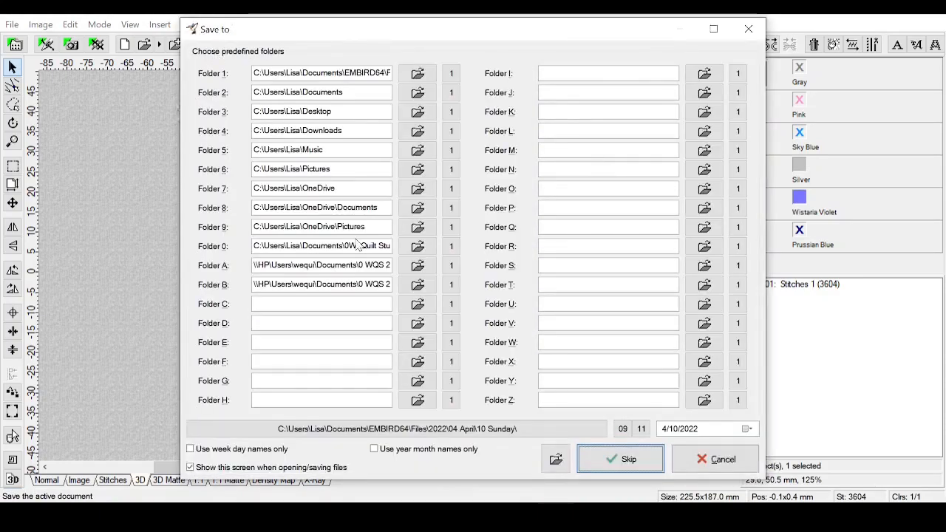
pyautogui.click(417, 290)
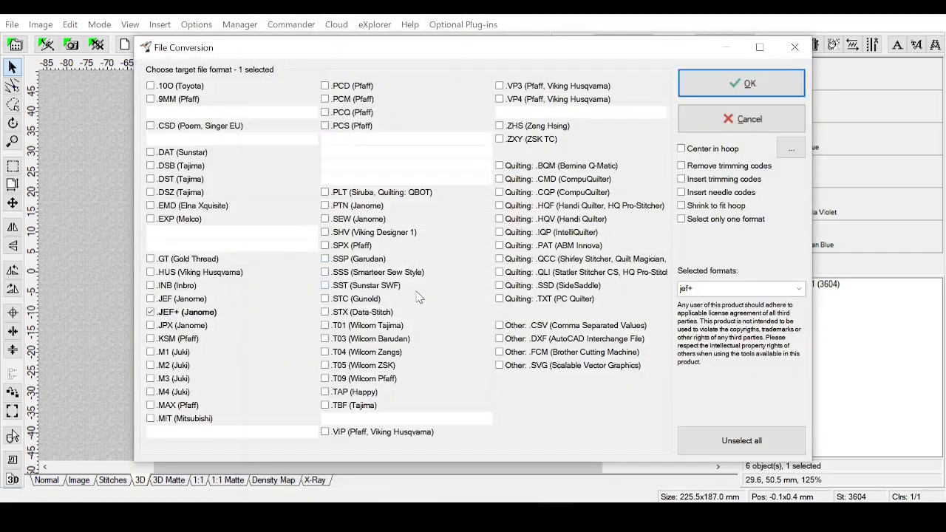
pyautogui.click(742, 83)
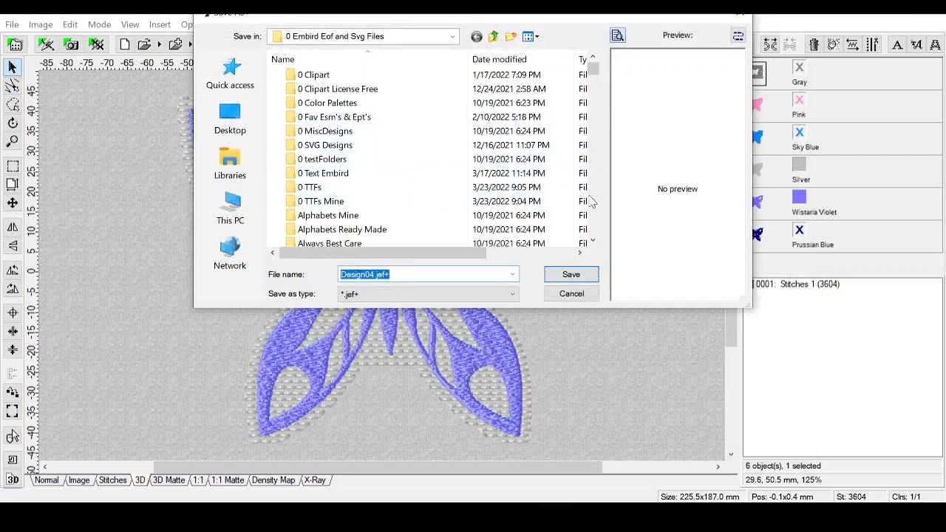
pyautogui.scroll(-8, 597, 213)
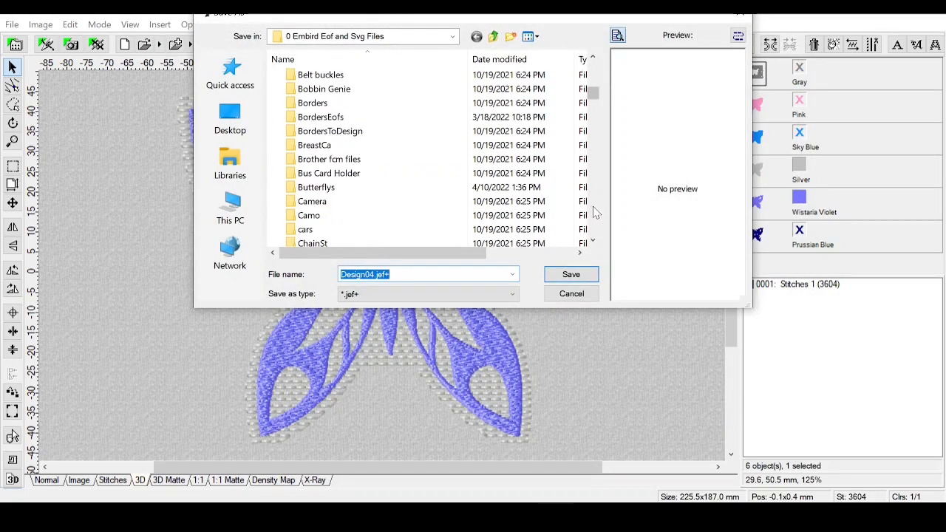
pyautogui.click(329, 189)
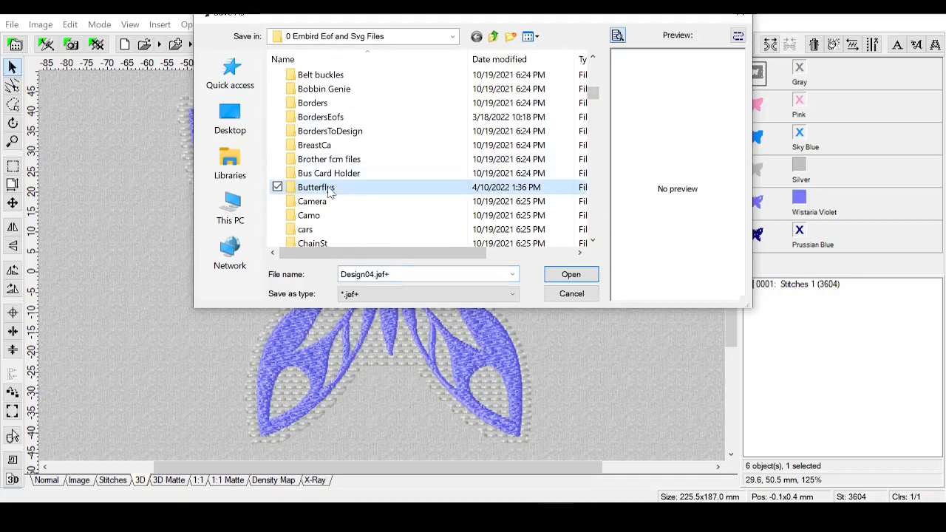
pyautogui.click(318, 187)
pyautogui.click(294, 193)
pyautogui.doubleClick(293, 191)
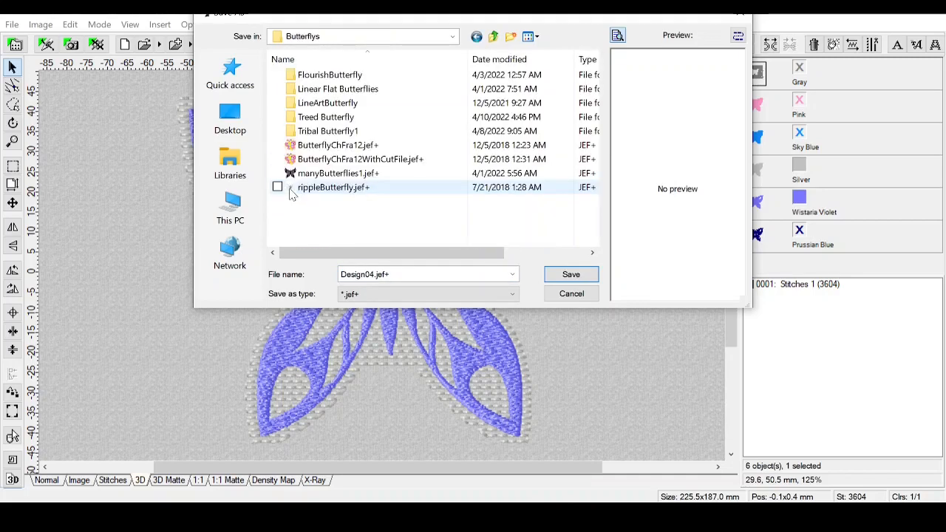
pyautogui.click(292, 136)
pyautogui.doubleClick(294, 135)
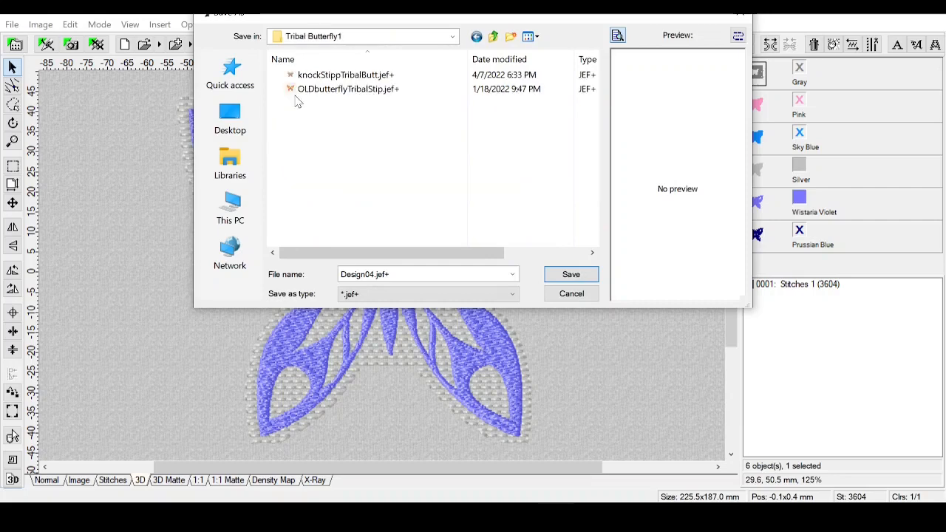
# Step: Save the design over the existing knockStippTribalButt.jef+ file, with 4 embroidery machine needles
pyautogui.click(329, 77)
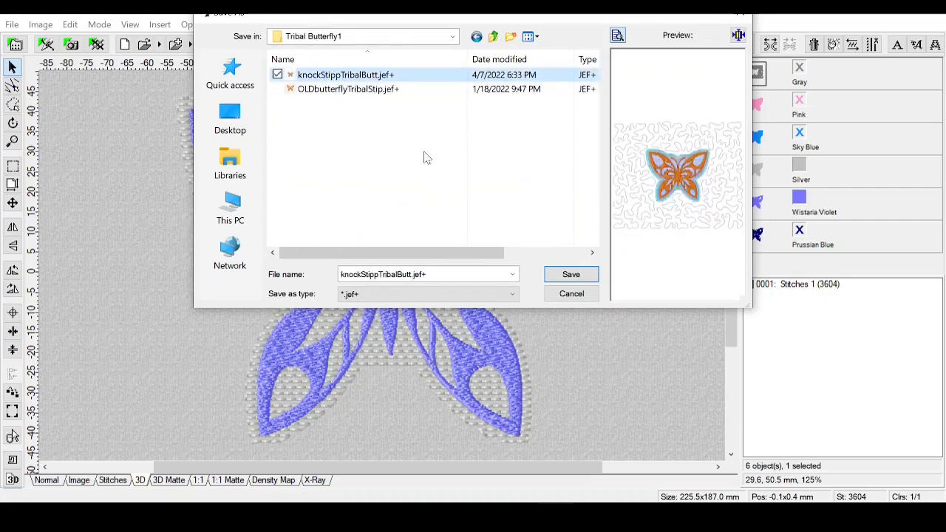
pyautogui.click(574, 274)
pyautogui.click(516, 264)
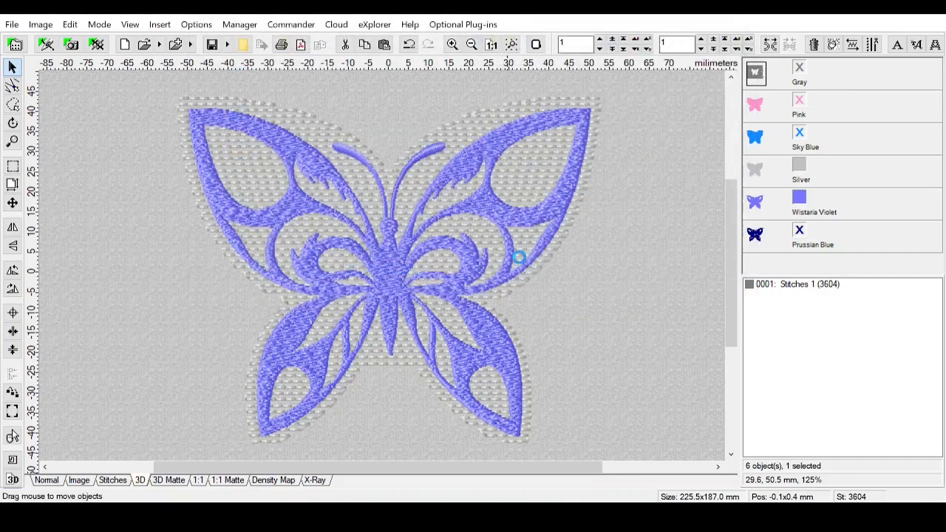
pyautogui.click(521, 312)
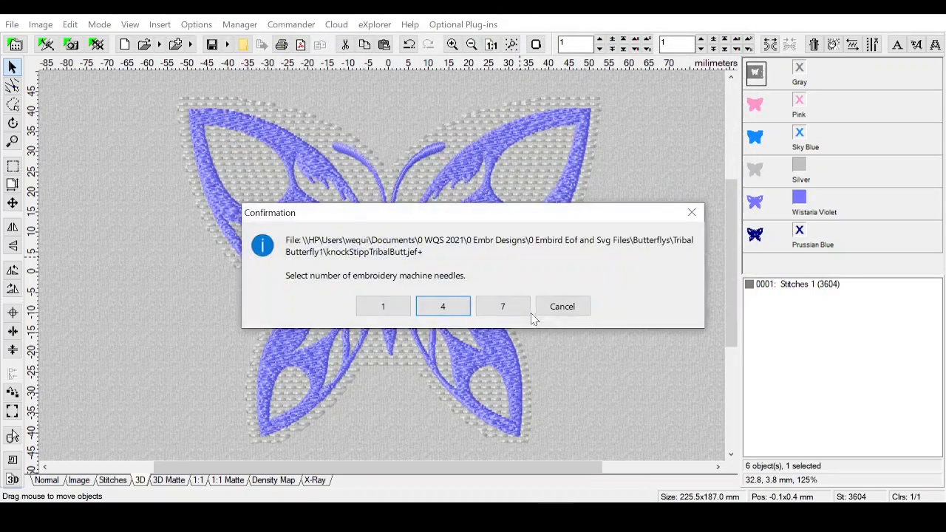
pyautogui.click(444, 307)
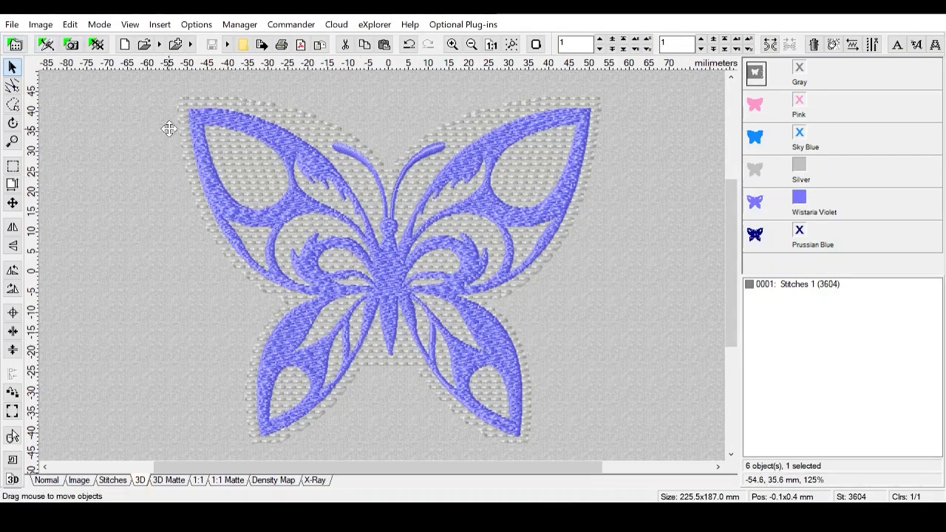
# Step: Switch to Embird Studio and examine the fill parameters of the green butterfly background
pyautogui.click(46, 44)
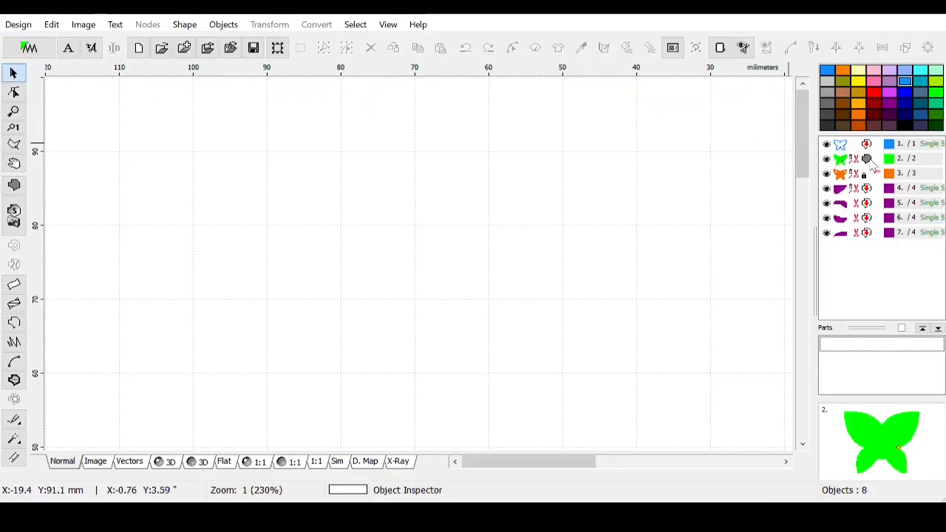
pyautogui.click(872, 161)
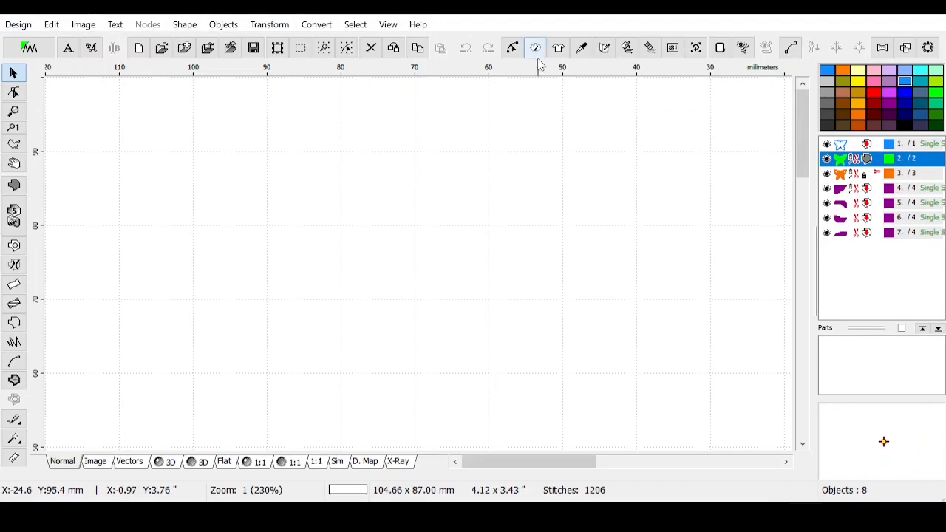
pyautogui.moveTo(869, 161)
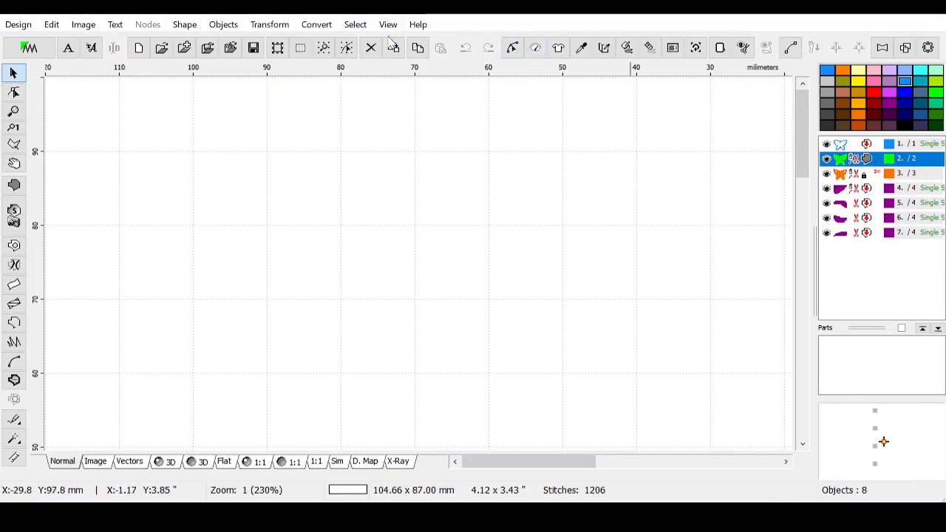
pyautogui.click(324, 47)
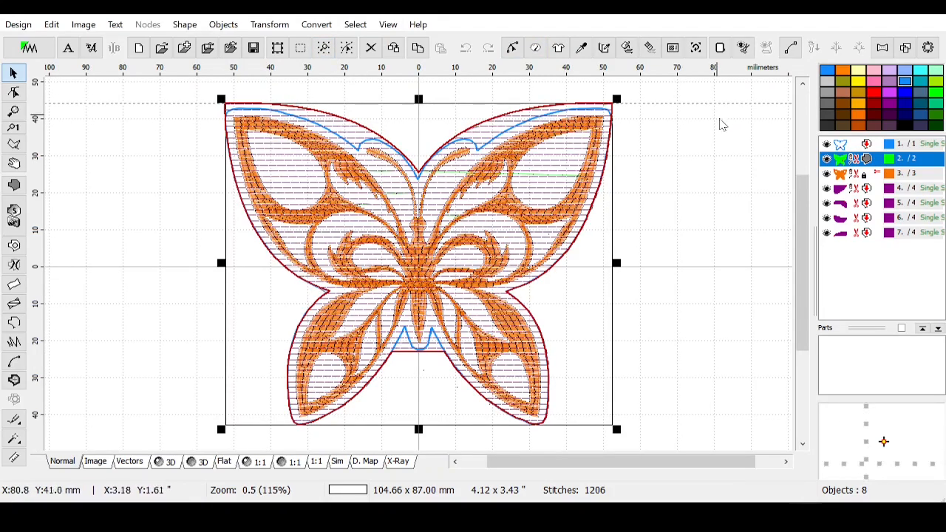
pyautogui.click(535, 47)
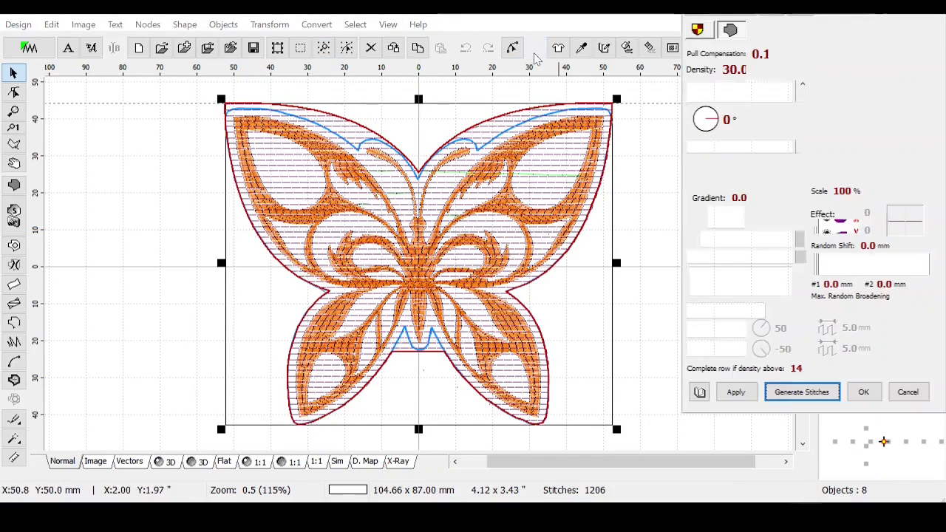
pyautogui.click(908, 395)
# Step: Hide the blue outline and the orange butterfly, and group the four purple single-stitch objects into one hidden object
pyautogui.click(827, 144)
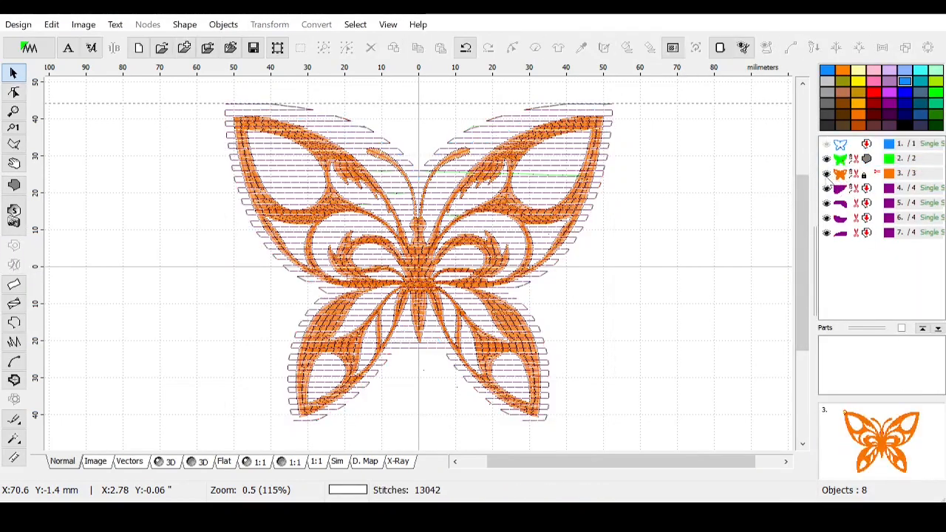
pyautogui.click(827, 174)
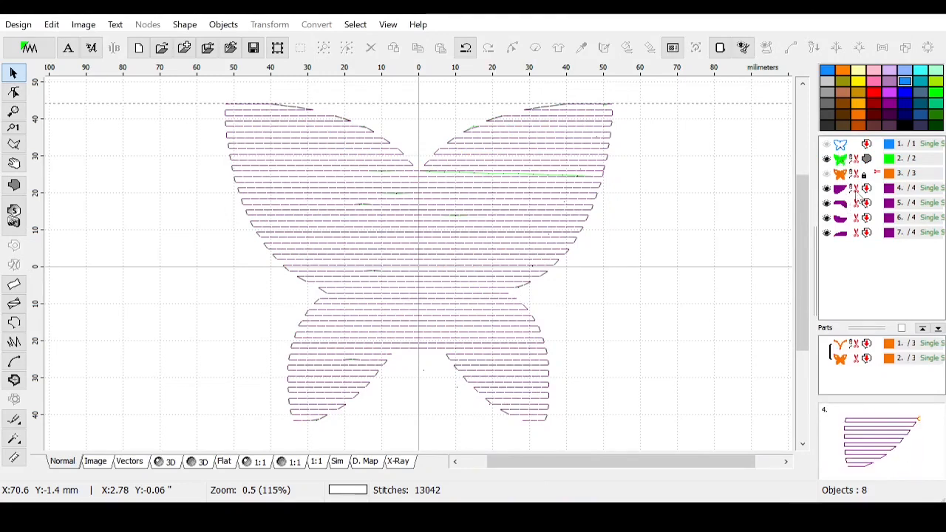
pyautogui.moveTo(857, 191); pyautogui.dragTo(862, 271)
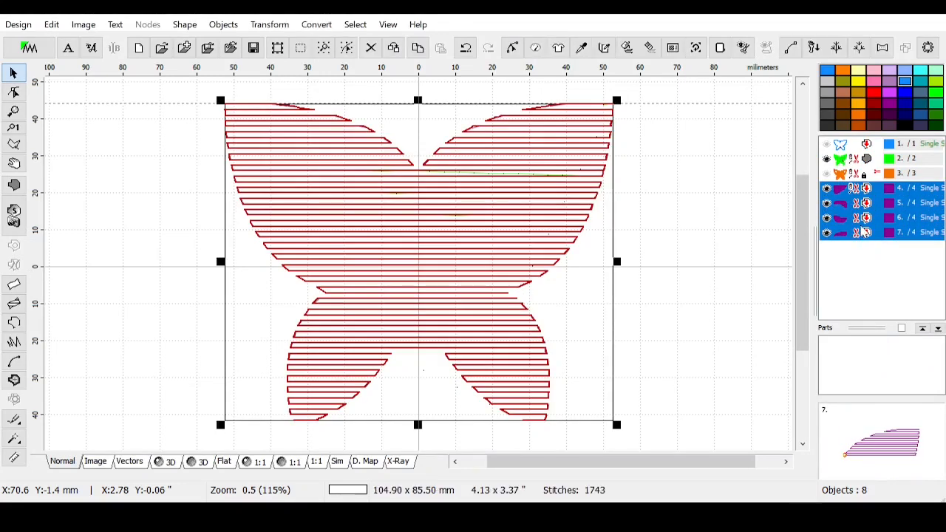
pyautogui.rightClick(862, 218)
pyautogui.click(843, 213)
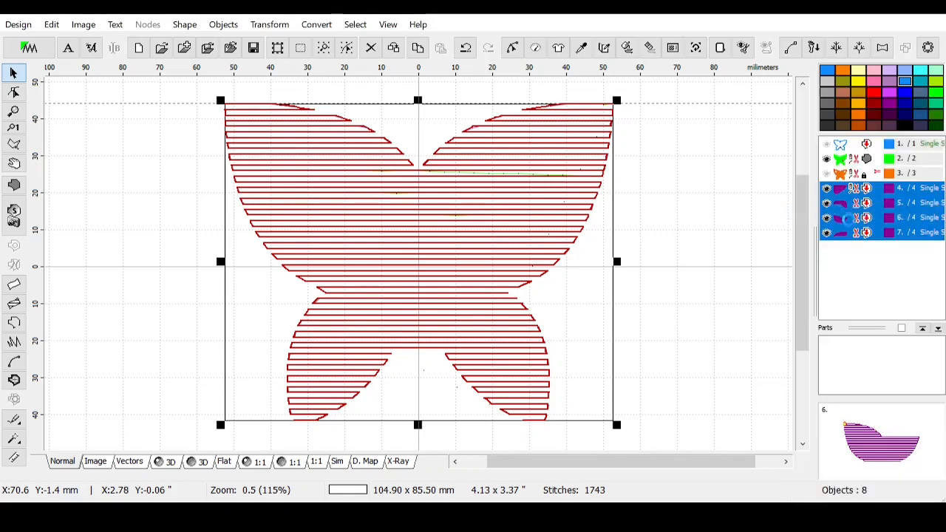
pyautogui.click(827, 190)
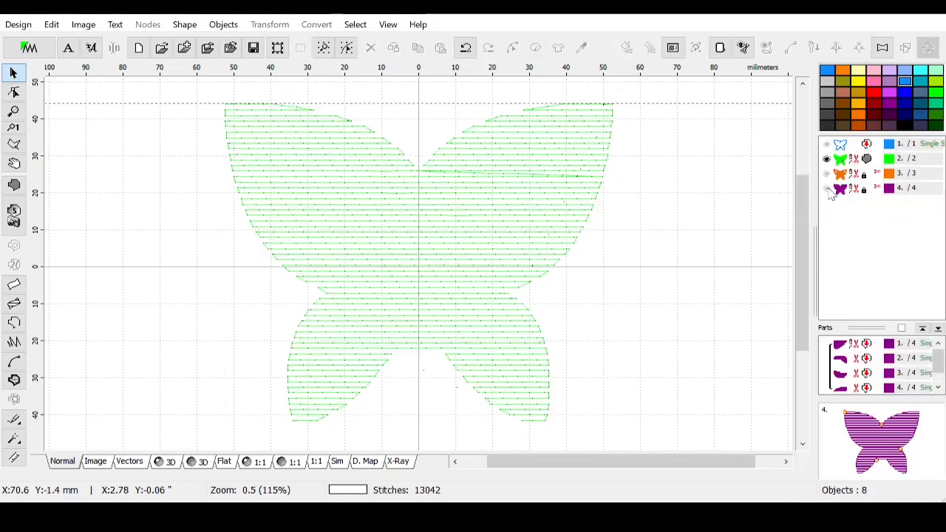
# Step: Set the green background fill to complete rows only if the density is above 35, keeping Plain Fill at density 30.0
pyautogui.click(857, 159)
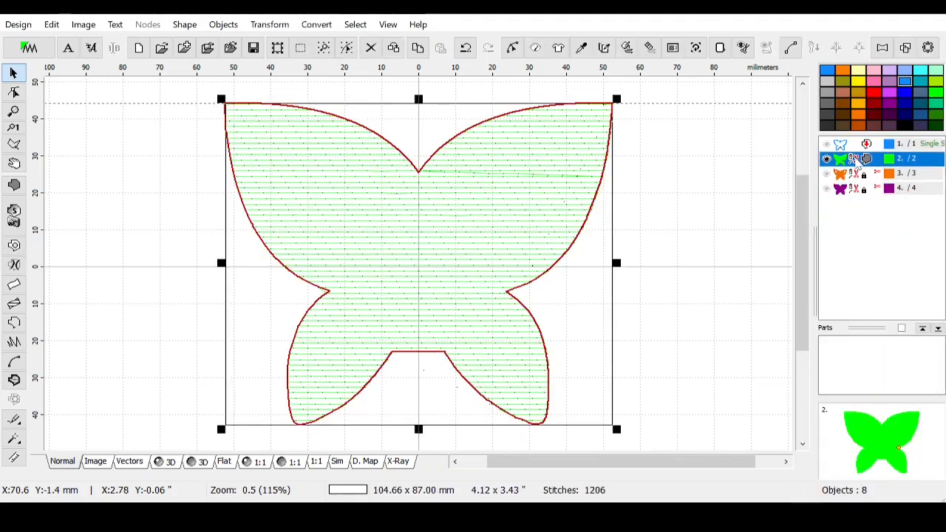
pyautogui.click(728, 184)
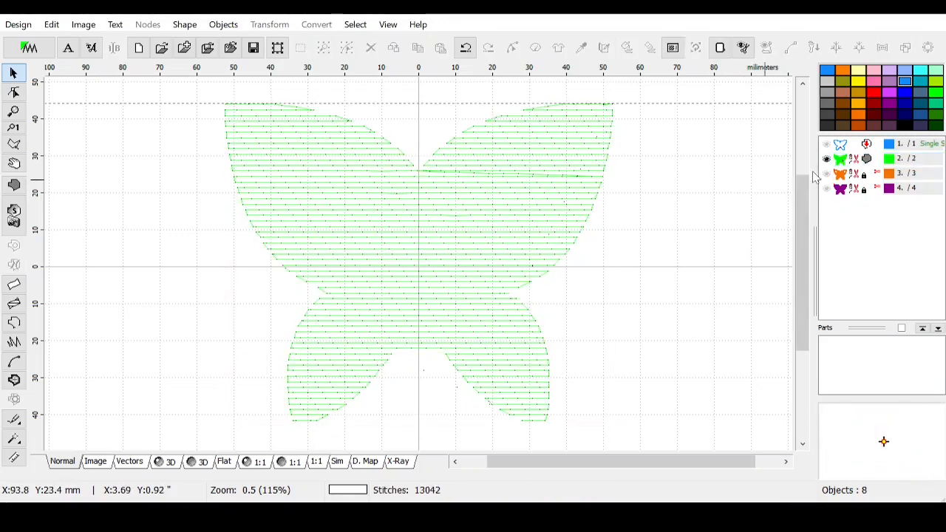
pyautogui.click(832, 159)
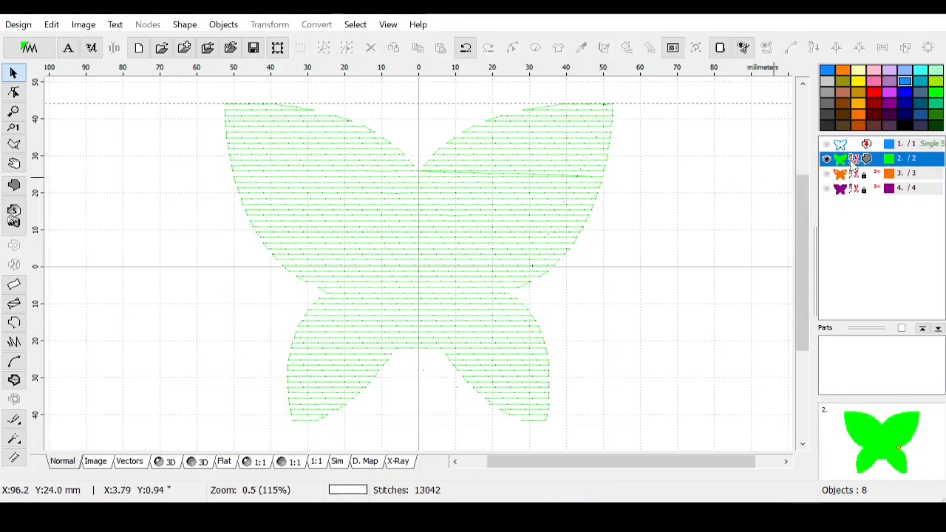
pyautogui.click(536, 47)
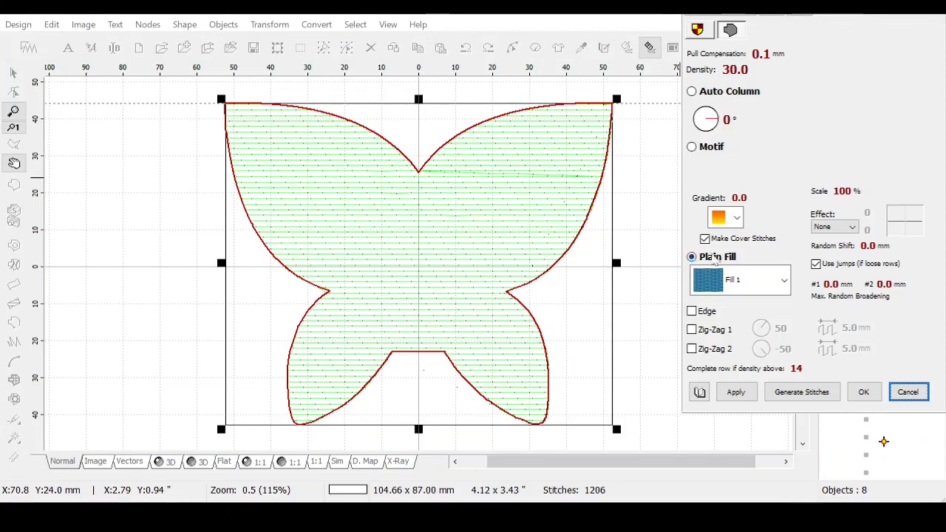
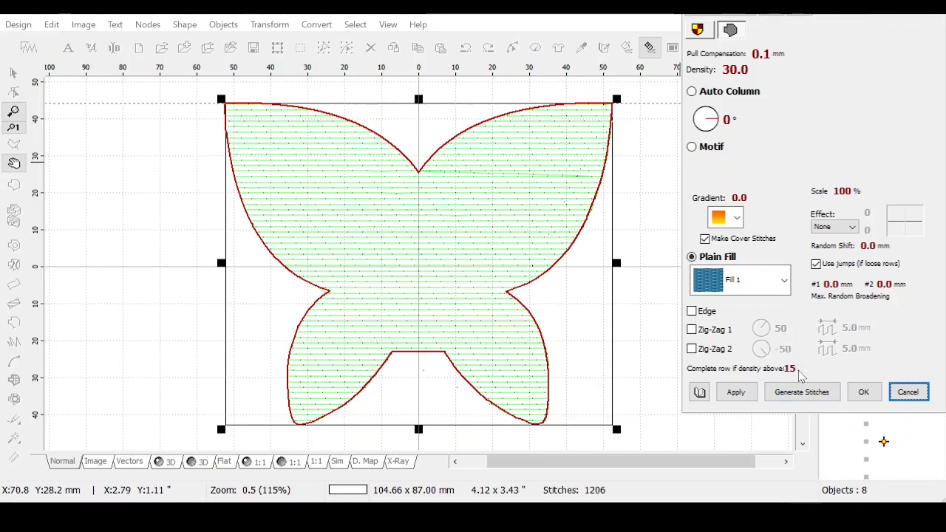
pyautogui.moveTo(790, 372); pyautogui.dragTo(792, 375)
pyautogui.click(737, 393)
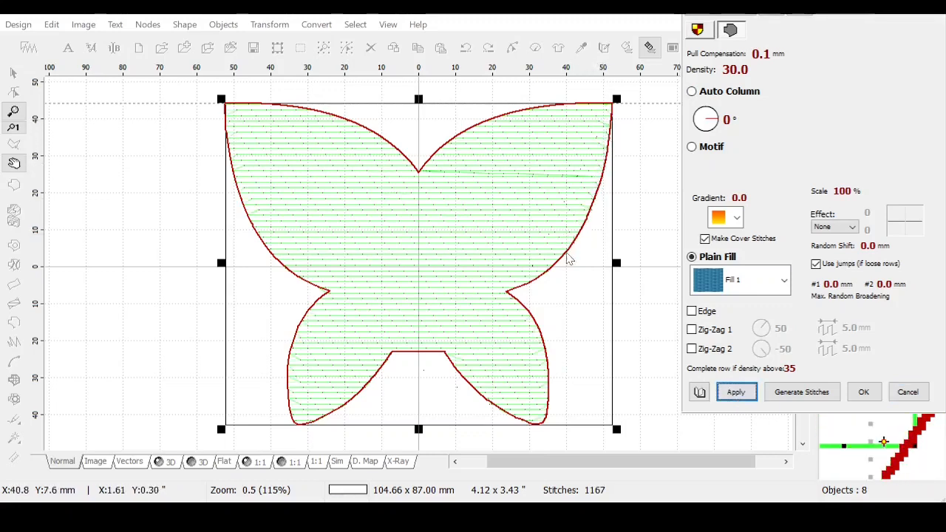
pyautogui.click(863, 392)
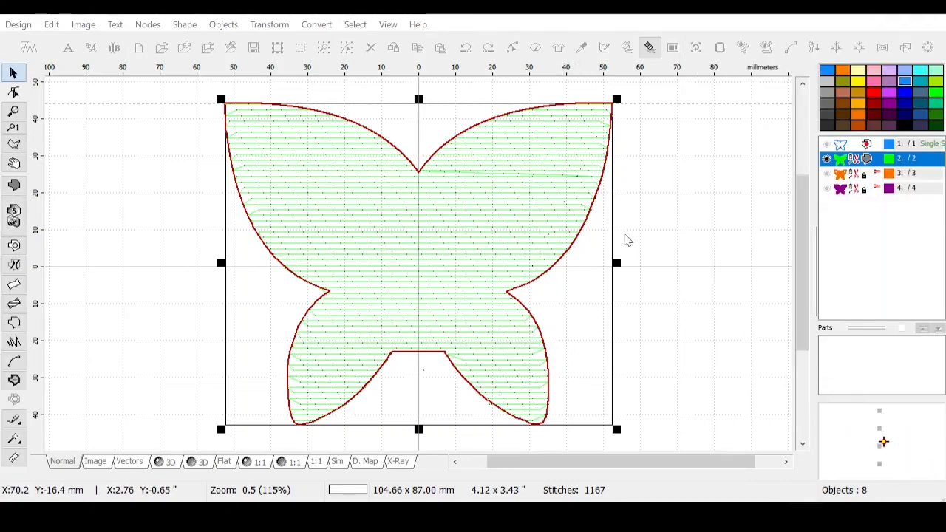
pyautogui.click(651, 233)
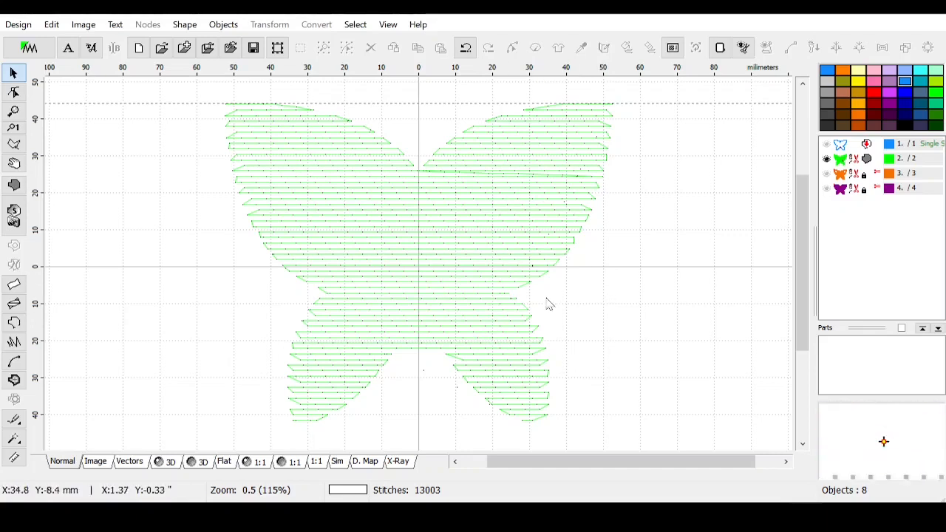
# Step: Convert the green butterfly background fill to editable stitches
pyautogui.click(854, 165)
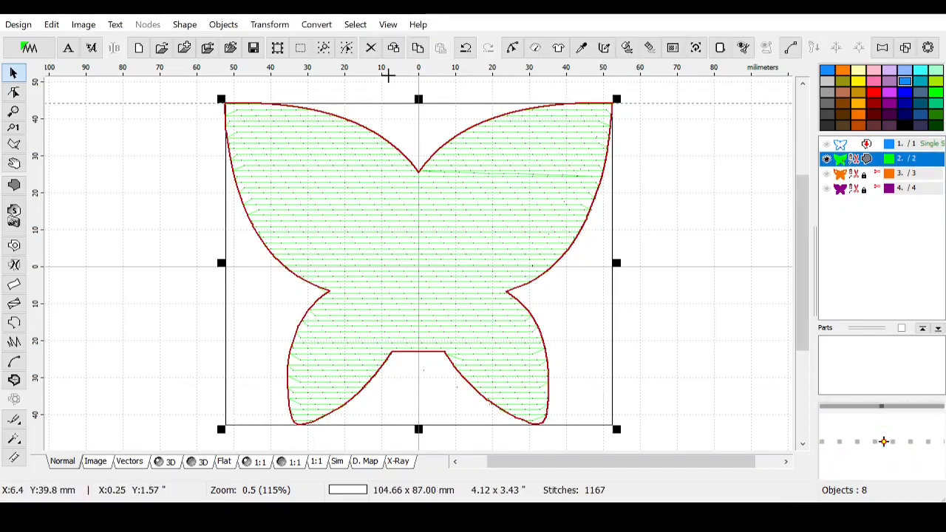
pyautogui.click(316, 25)
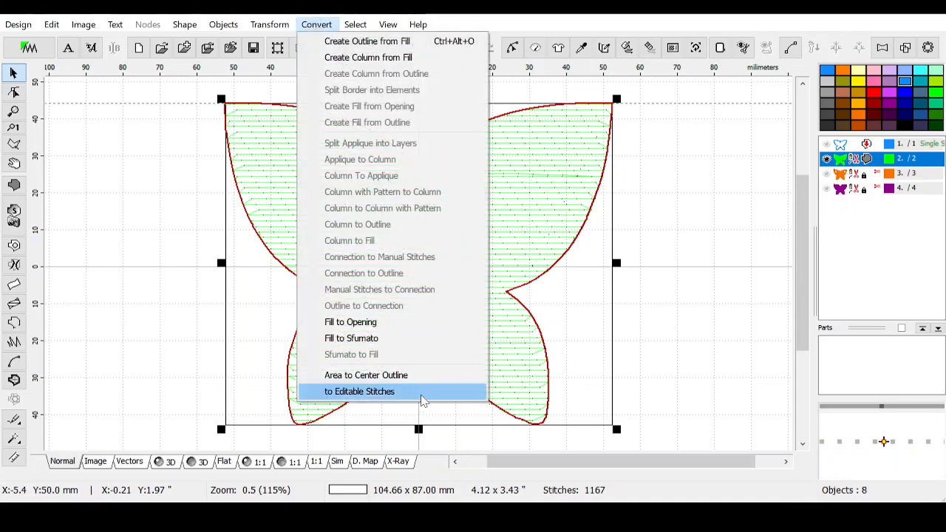
pyautogui.click(423, 398)
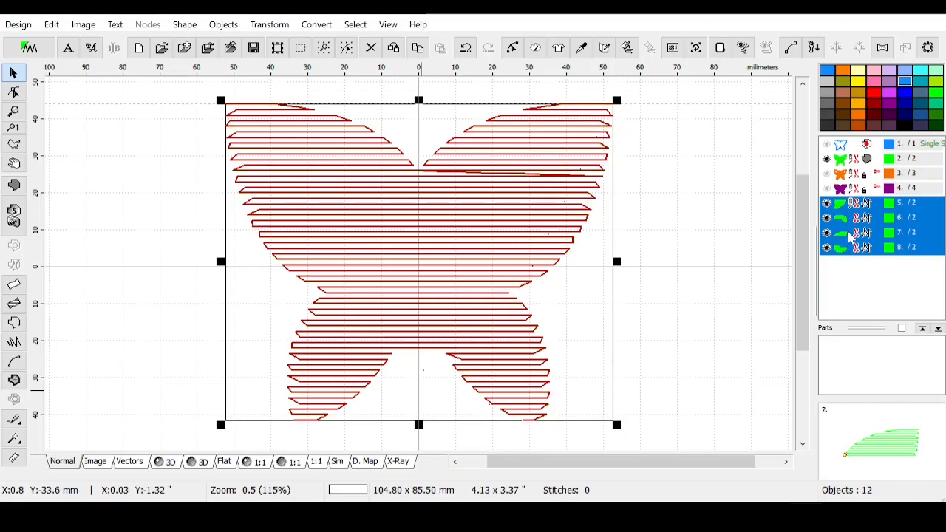
# Step: Examine which wing area each of the four converted green stitch objects covers, one by one
pyautogui.click(858, 203)
pyautogui.click(862, 218)
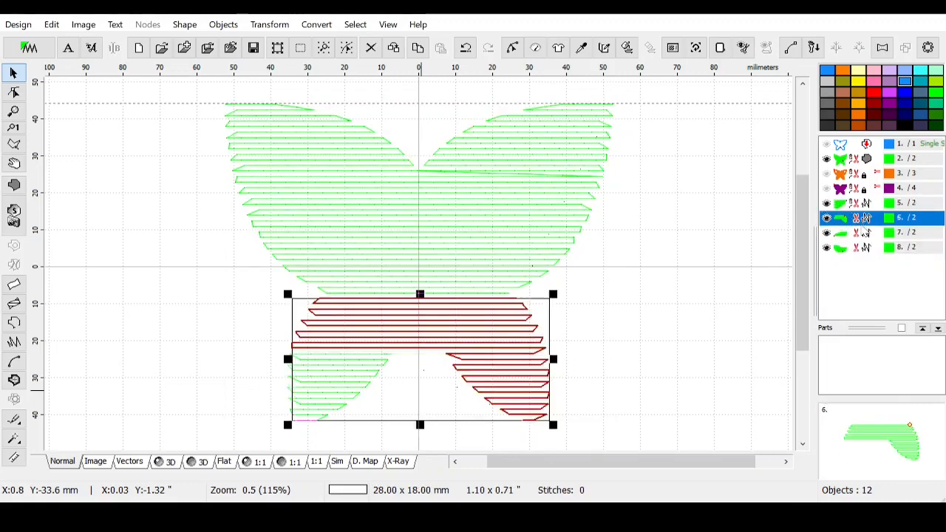
pyautogui.click(867, 233)
pyautogui.click(866, 248)
pyautogui.click(698, 192)
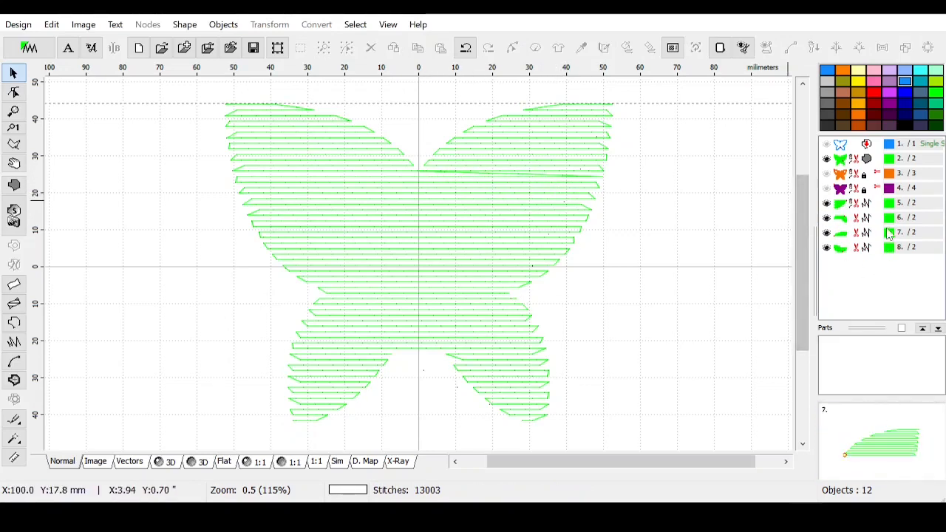
pyautogui.click(868, 203)
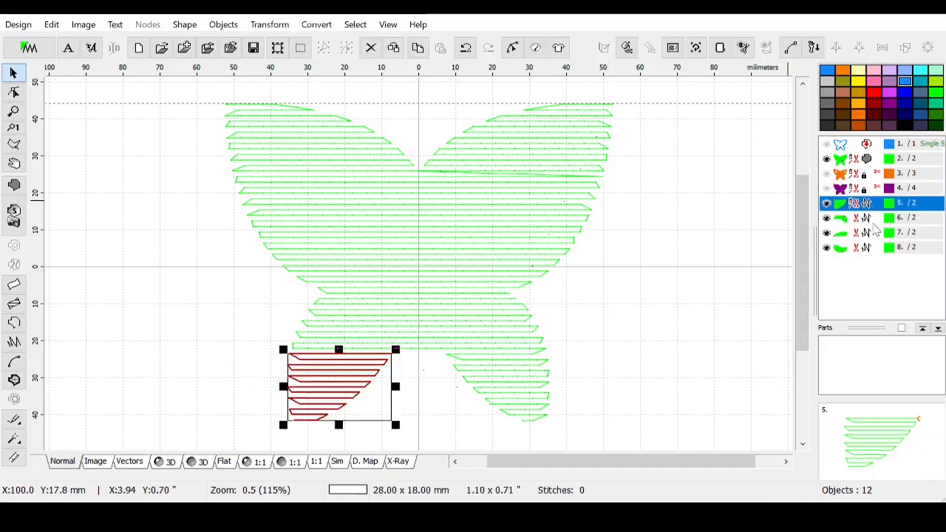
pyautogui.click(868, 217)
pyautogui.click(872, 236)
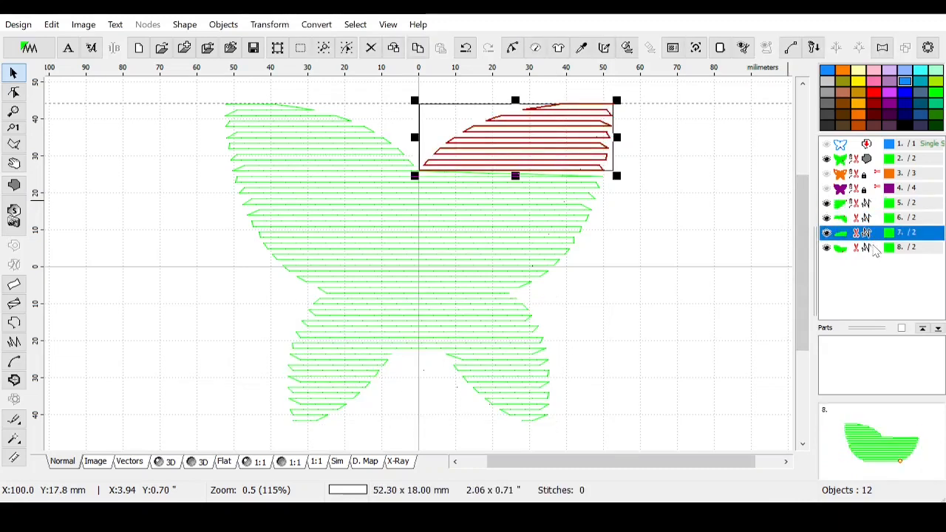
pyautogui.click(875, 250)
pyautogui.click(756, 192)
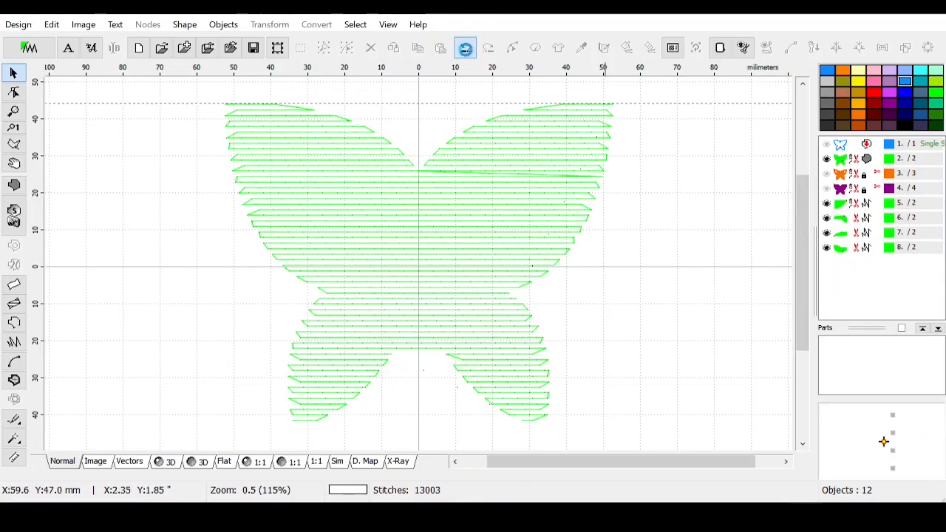
# Step: Undo the stitch conversion, fill, grouping and visibility changes, and close Embird Studio without saving changes to knockDownButtTribal.eof
pyautogui.click(465, 47)
pyautogui.click(466, 48)
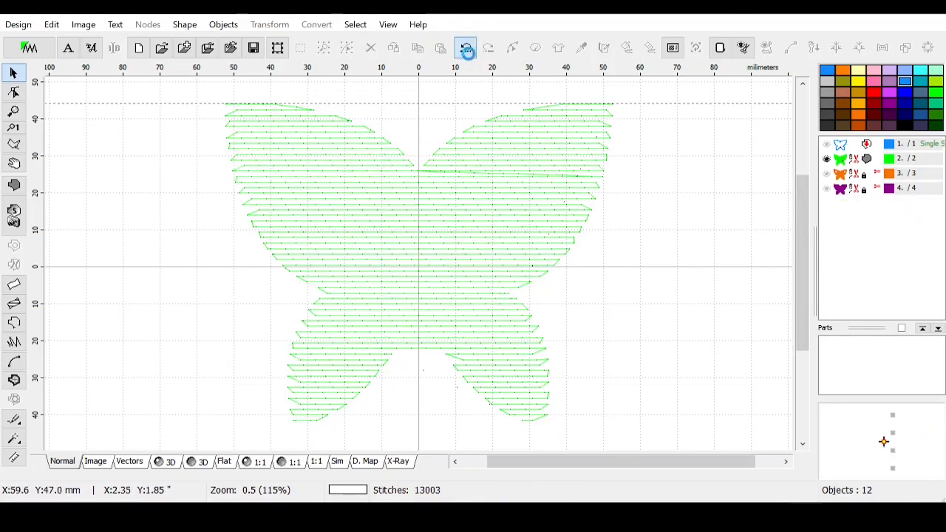
pyautogui.click(466, 51)
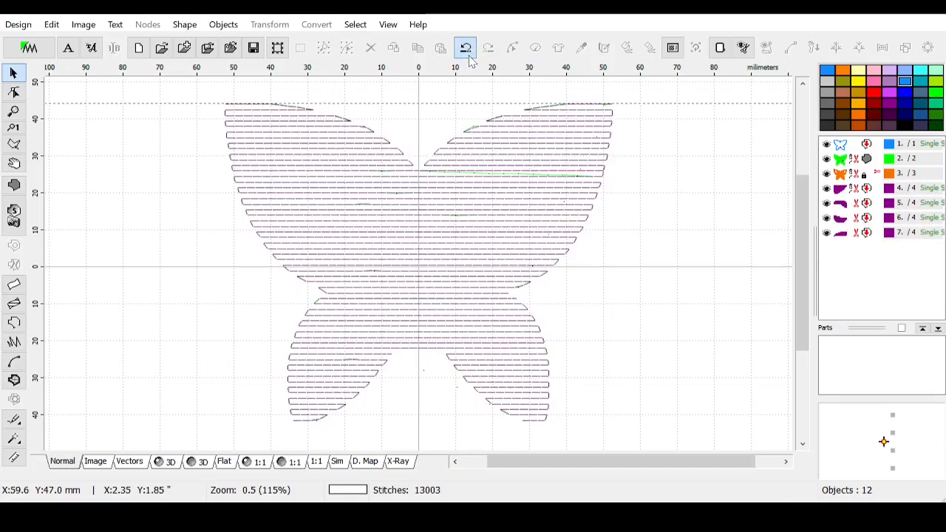
pyautogui.click(466, 50)
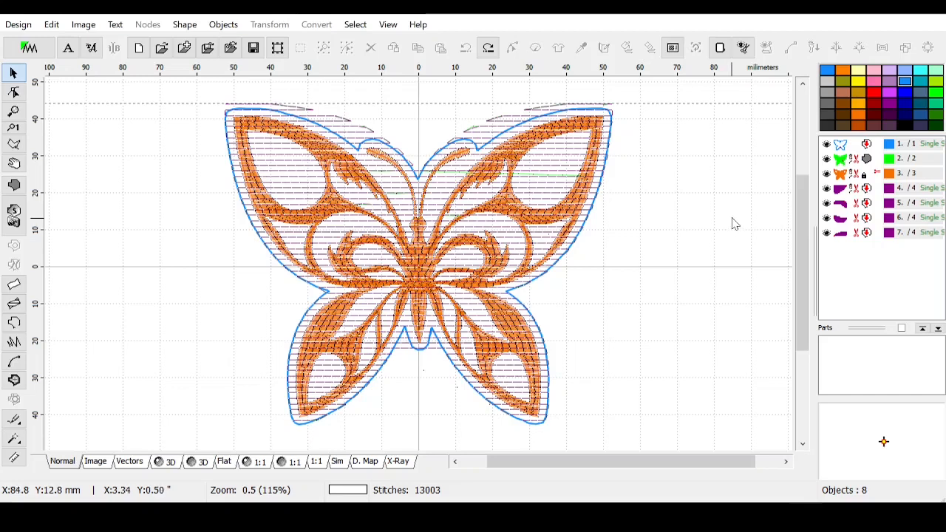
pyautogui.click(928, 15)
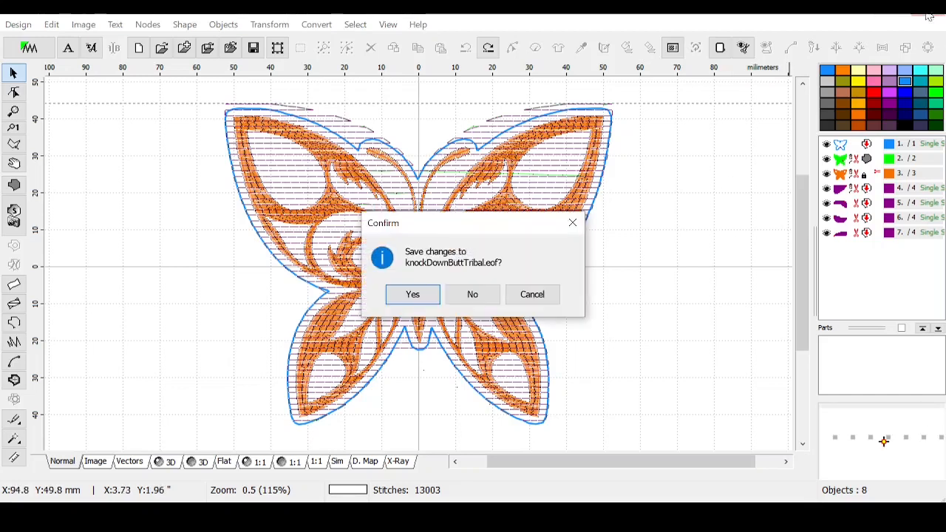
pyautogui.click(470, 296)
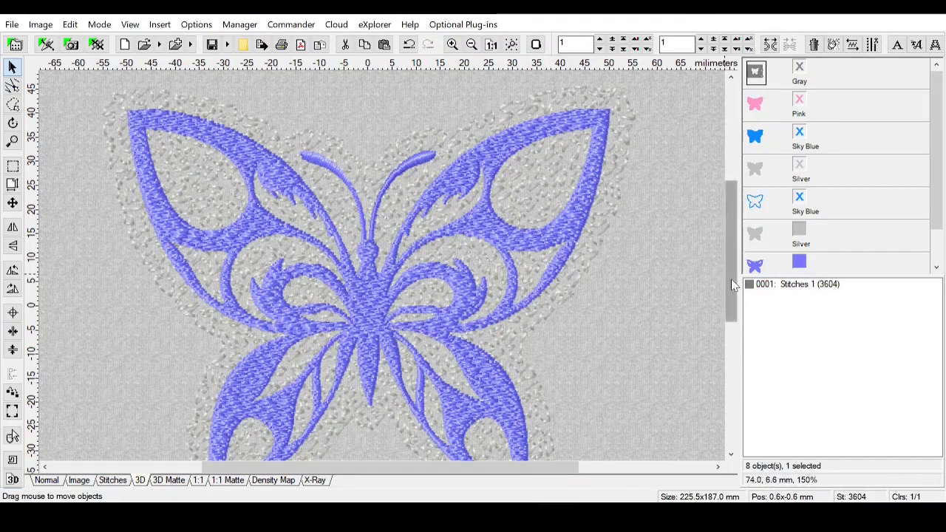
# Step: Recolour the visible silver stippled background to dark orange with RGB 215, 107, 0
pyautogui.moveTo(731, 278); pyautogui.dragTo(728, 282)
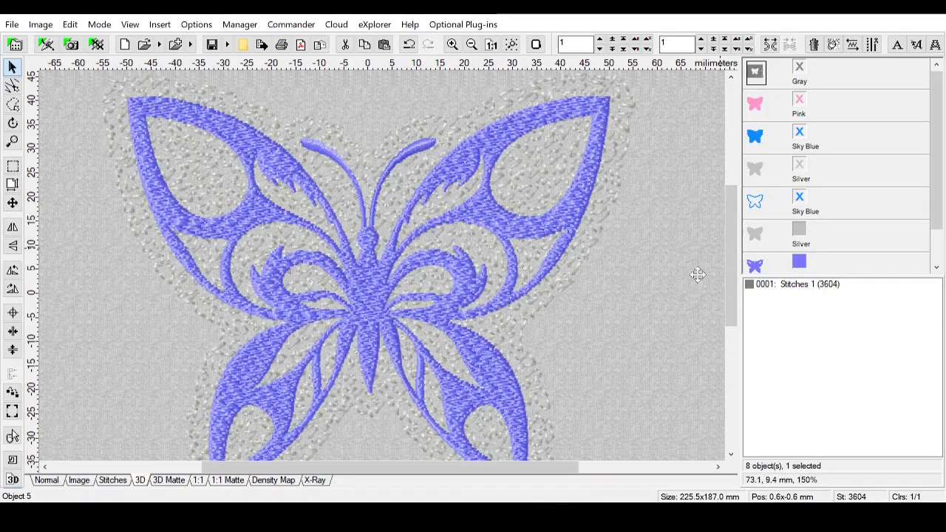
pyautogui.click(801, 235)
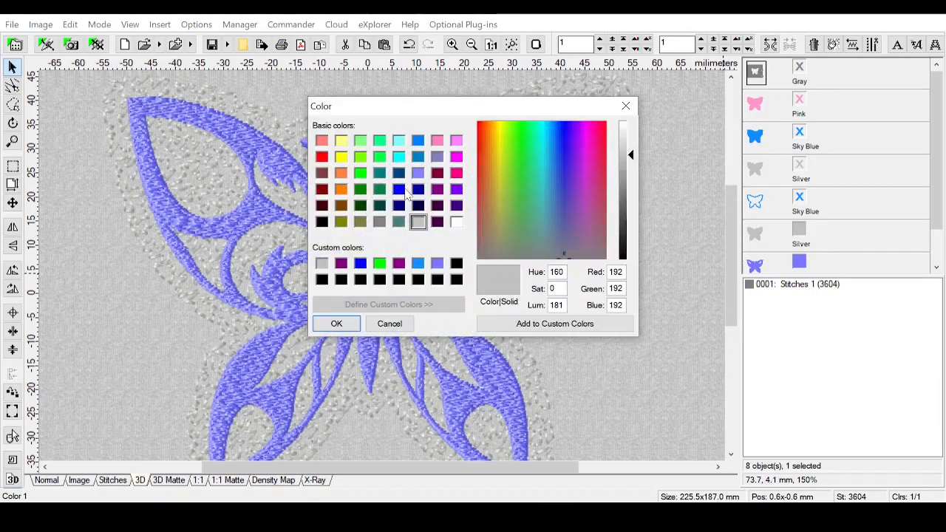
pyautogui.click(341, 190)
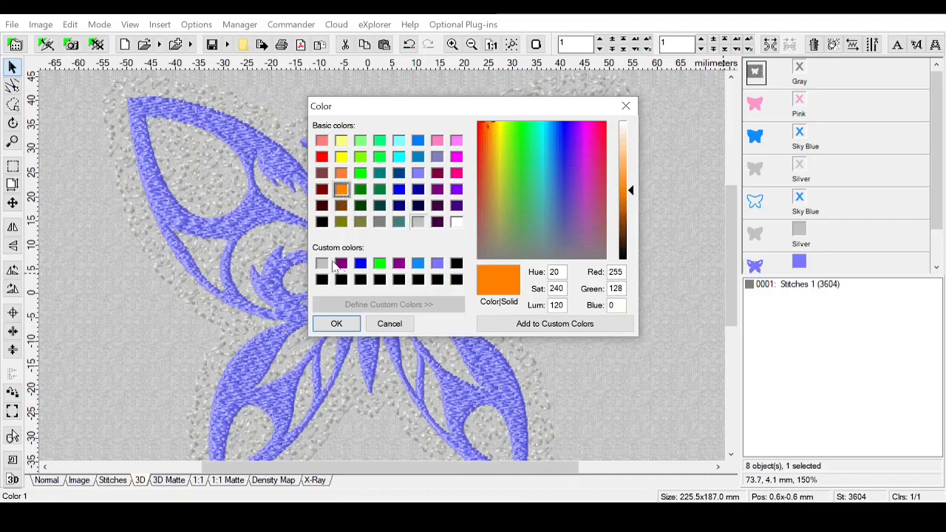
pyautogui.click(626, 201)
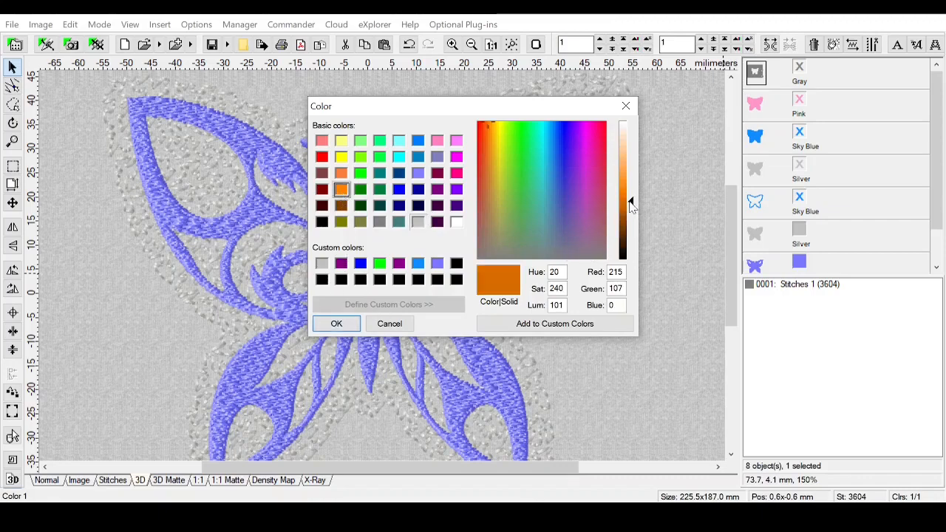
pyautogui.click(334, 323)
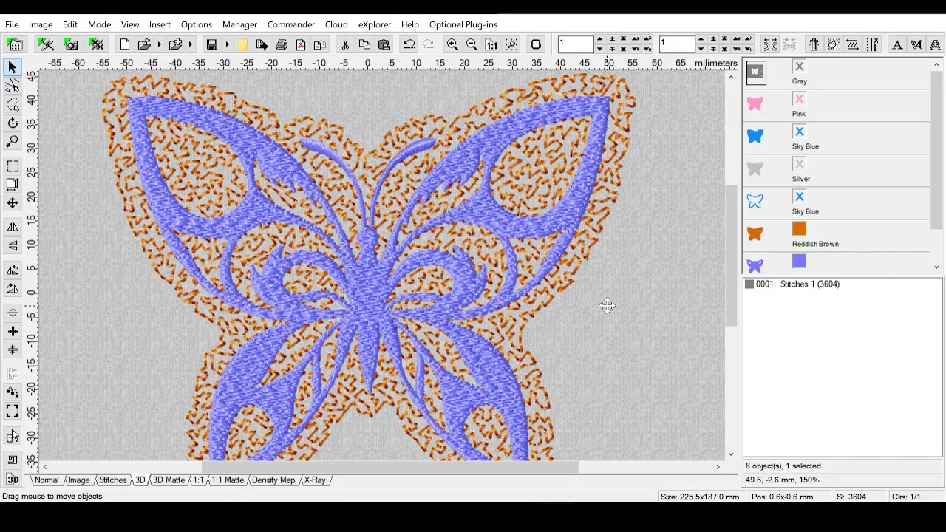
# Step: Hide the orange stippled background and show the sky blue butterfly outline
pyautogui.click(762, 240)
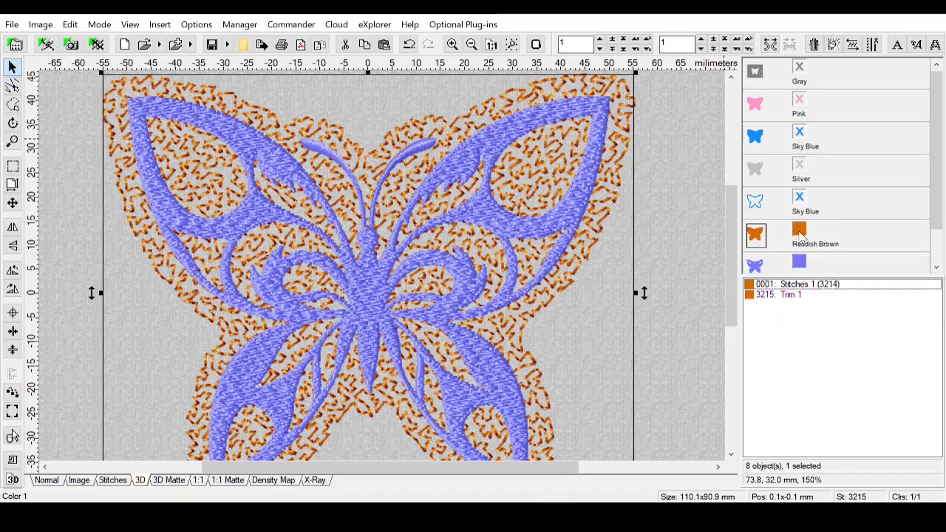
pyautogui.click(801, 232)
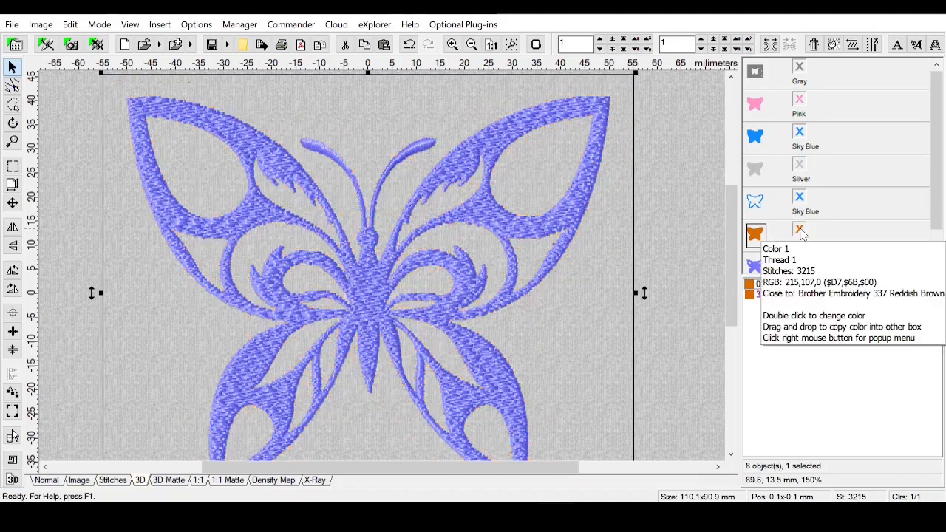
pyautogui.click(797, 201)
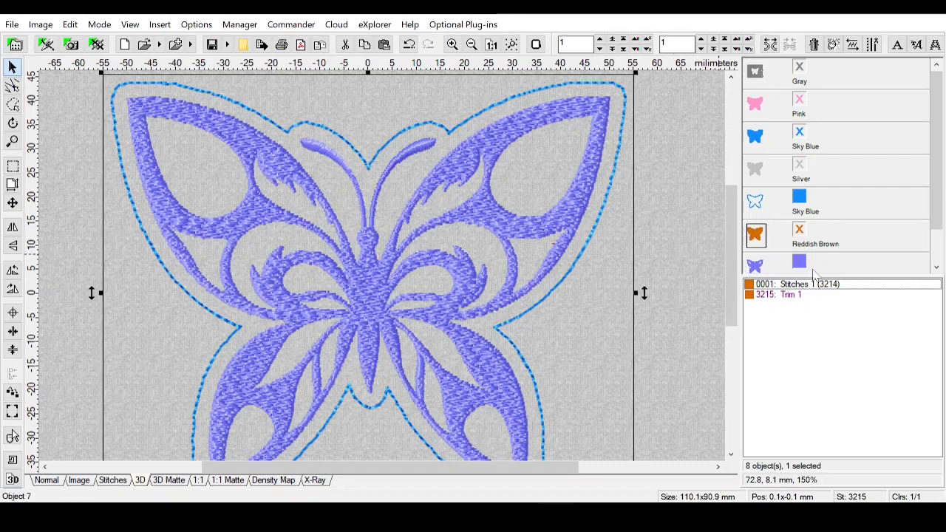
# Step: Add one Contour effect around the violet butterfly, inflated 3.0 mm with Ignore cavity enabled, using 2.0 mm stitch length and 1 layer
pyautogui.moveTo(935, 224); pyautogui.dragTo(933, 254)
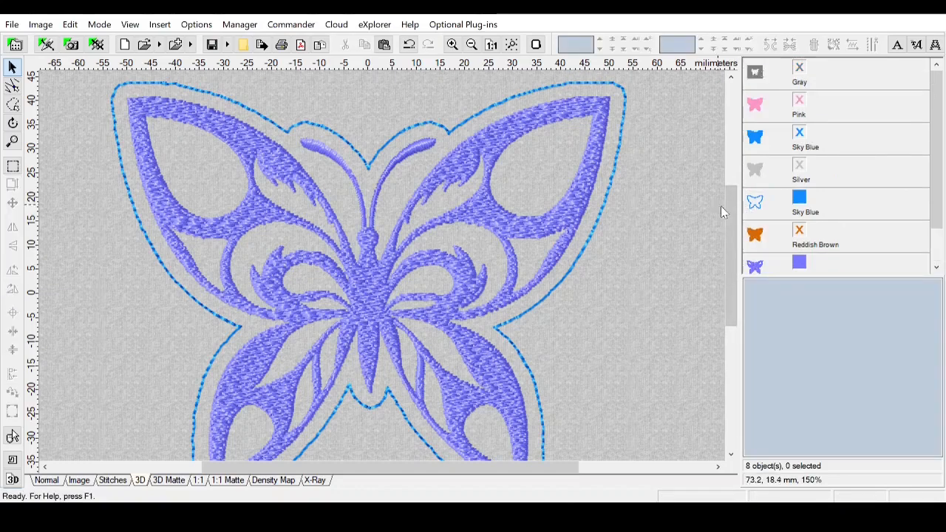
pyautogui.click(758, 269)
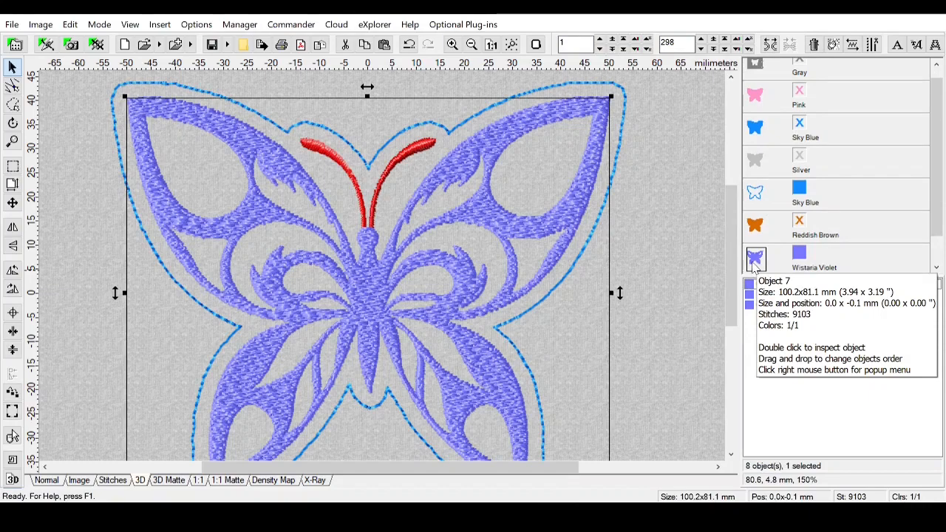
pyautogui.click(160, 26)
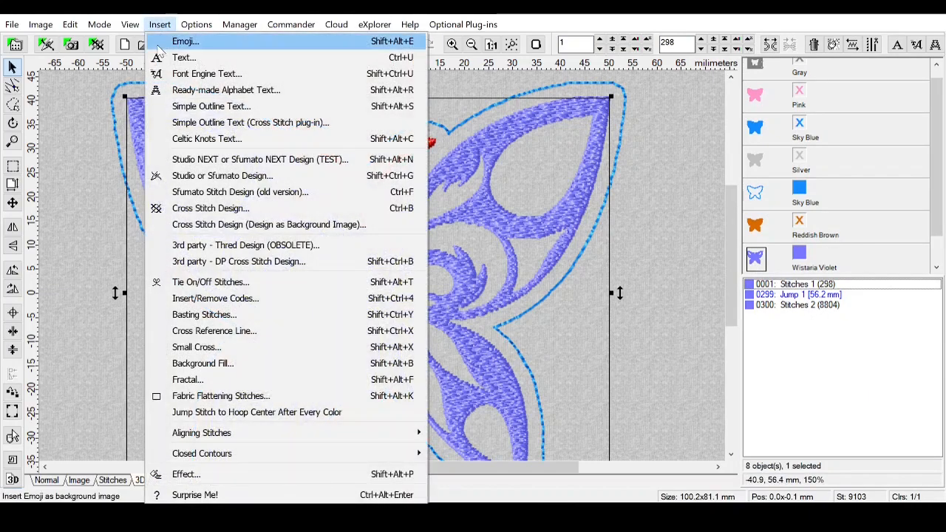
pyautogui.click(177, 474)
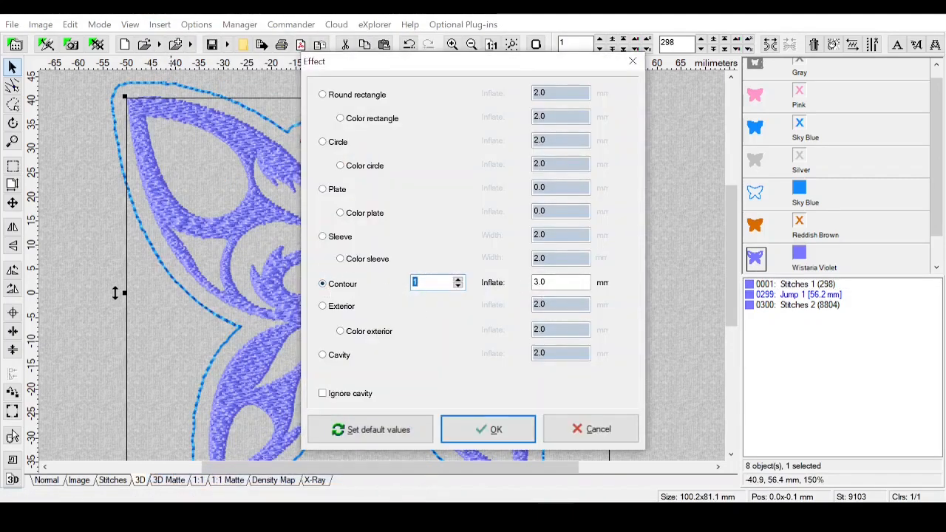
pyautogui.click(323, 393)
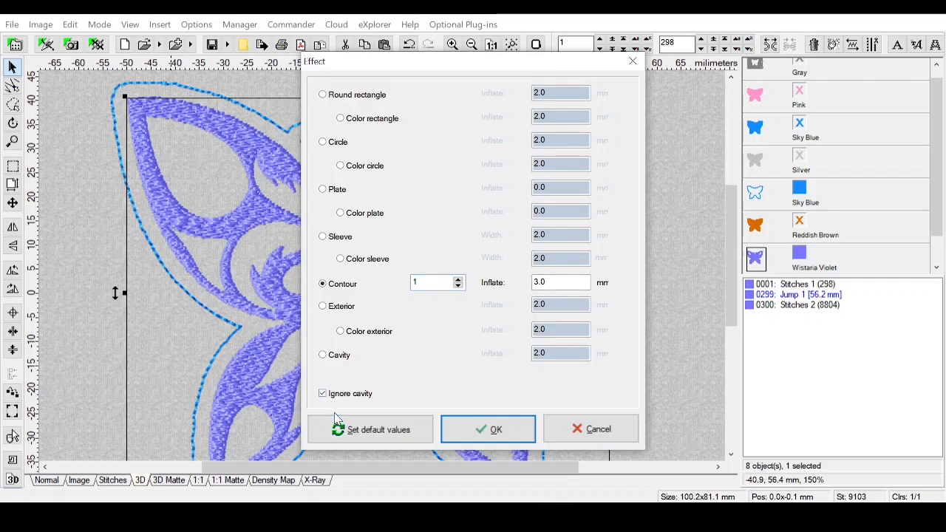
pyautogui.click(488, 431)
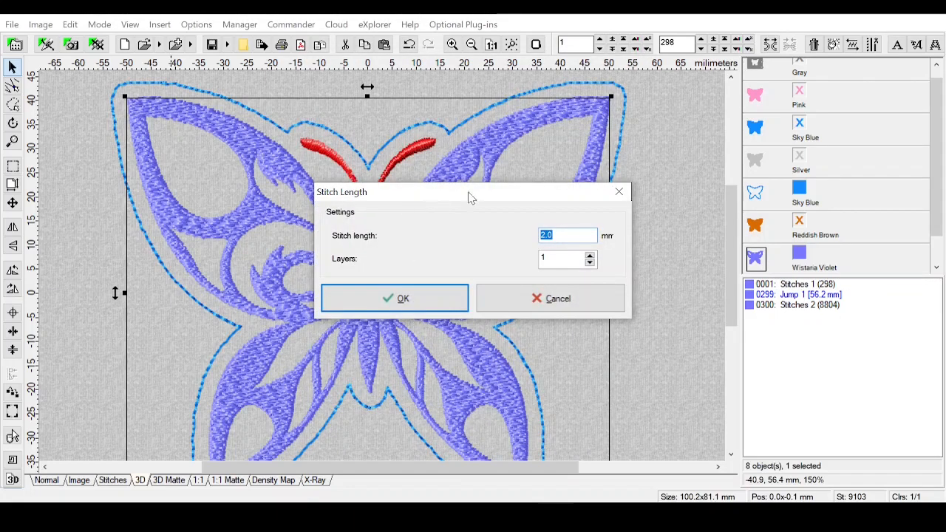
pyautogui.click(397, 298)
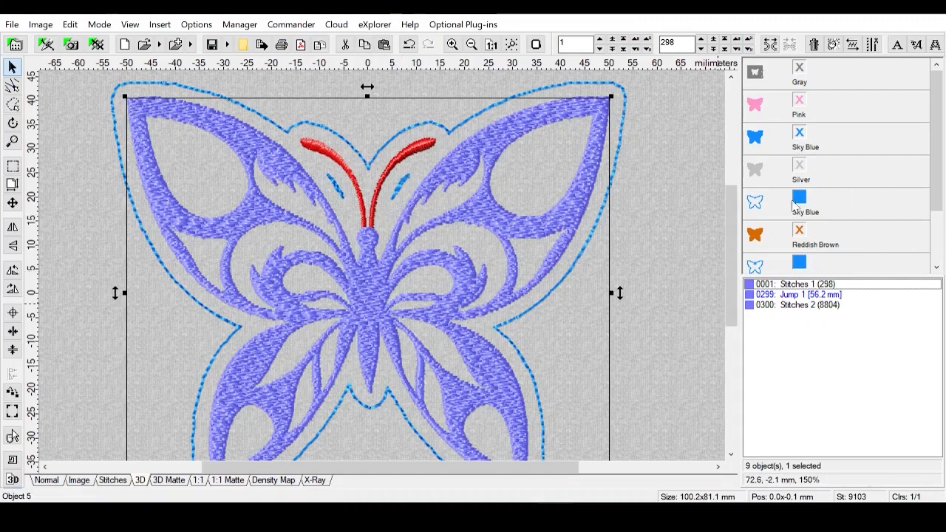
# Step: Separate the outer butterfly contour from the small inner stitches of the new sky blue object
pyautogui.moveTo(935, 181); pyautogui.dragTo(932, 245)
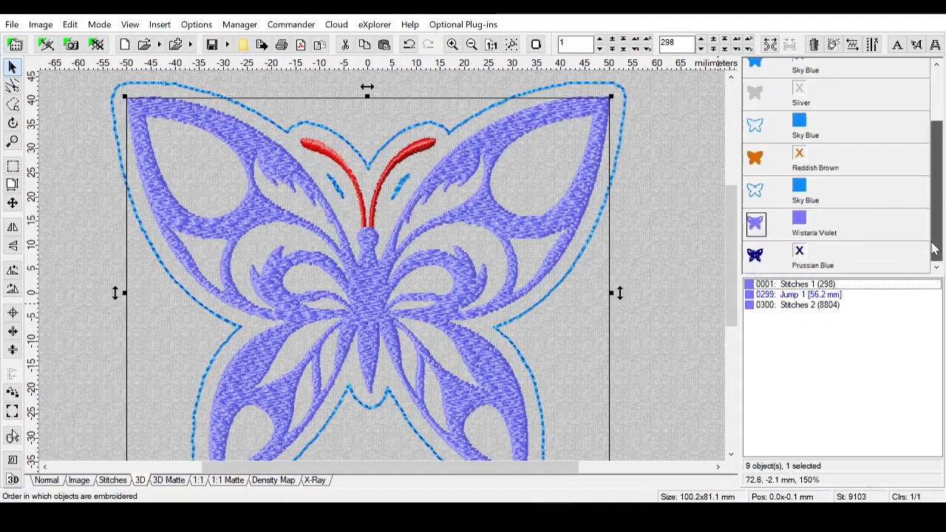
pyautogui.click(755, 193)
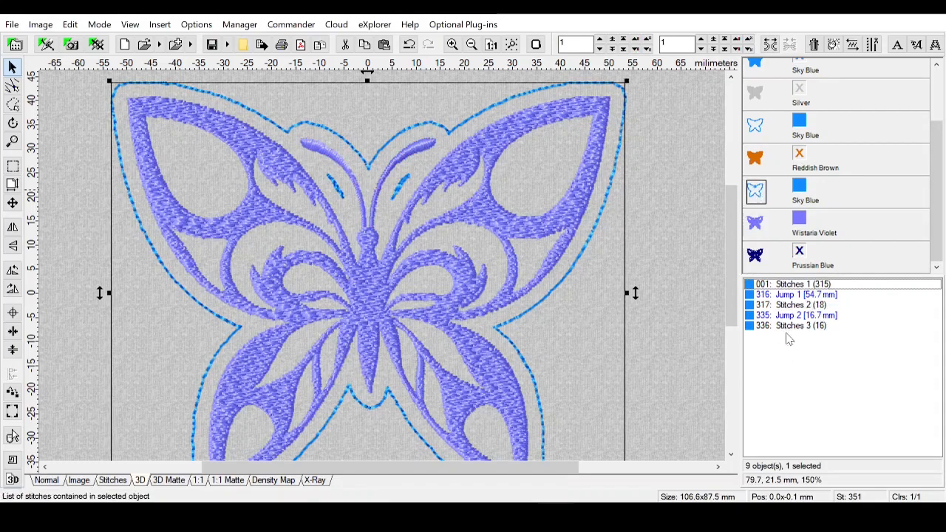
pyautogui.click(794, 284)
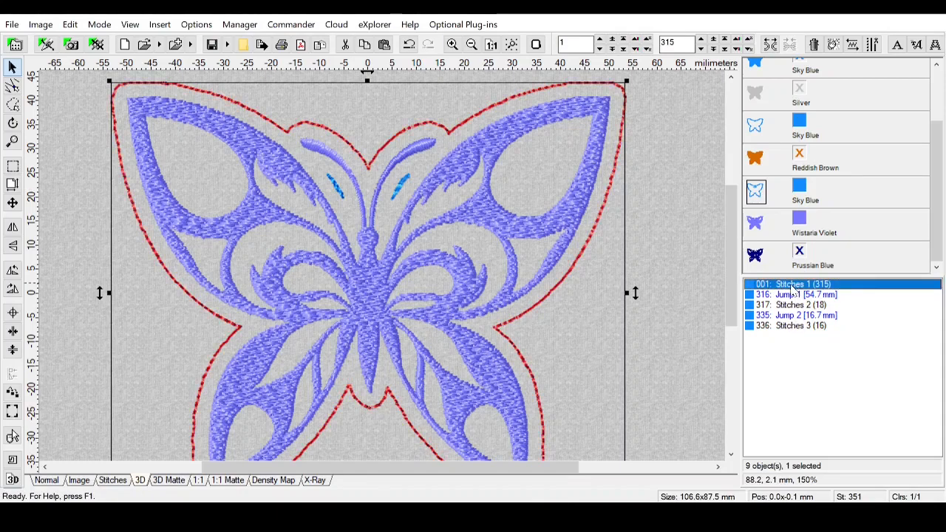
pyautogui.rightClick(791, 286)
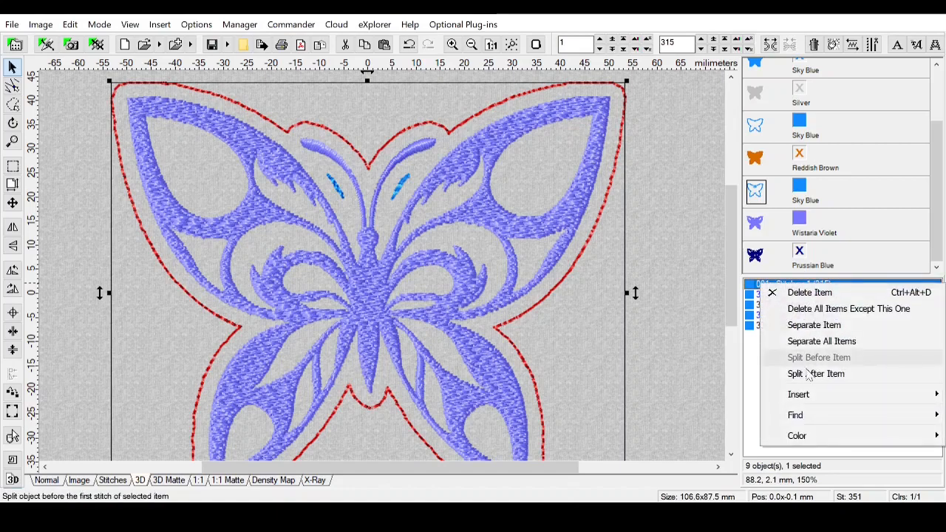
pyautogui.click(814, 326)
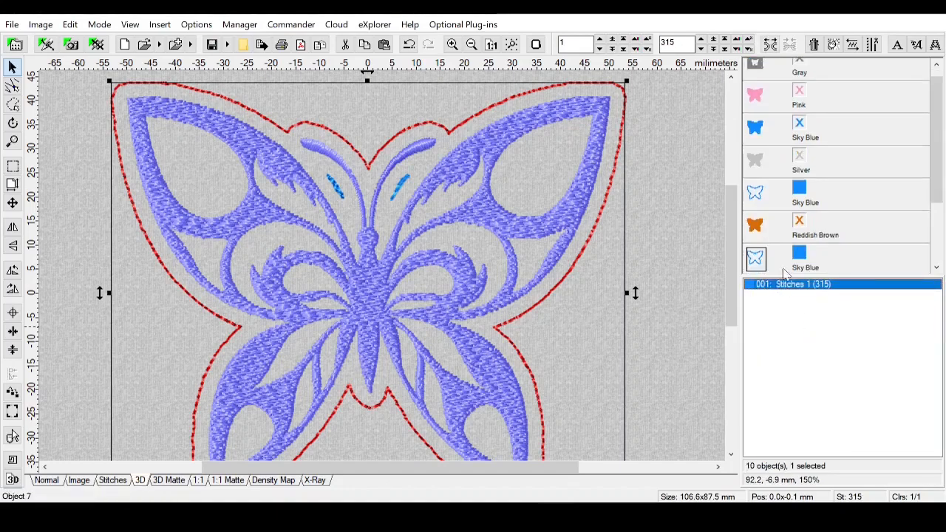
# Step: Delete the two small sky blue stitch pieces beside the antennae
pyautogui.moveTo(937, 181); pyautogui.dragTo(938, 239)
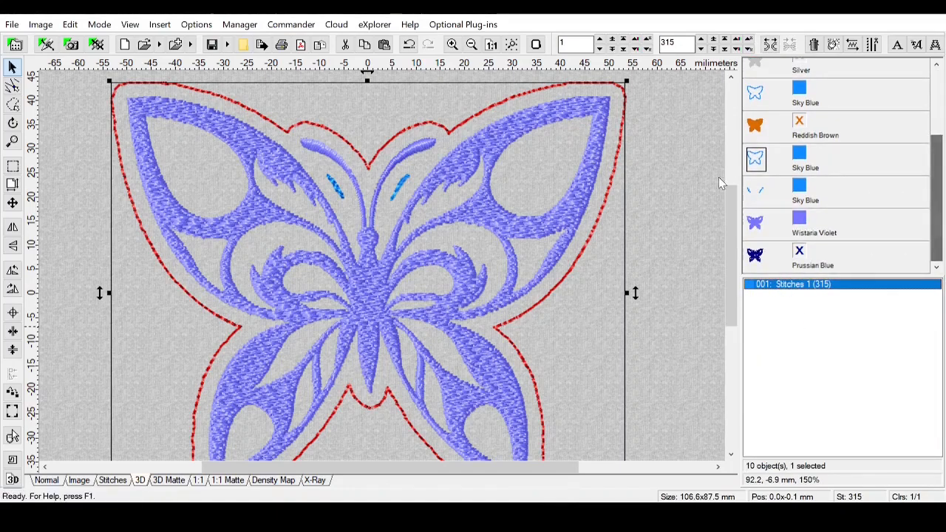
pyautogui.click(758, 198)
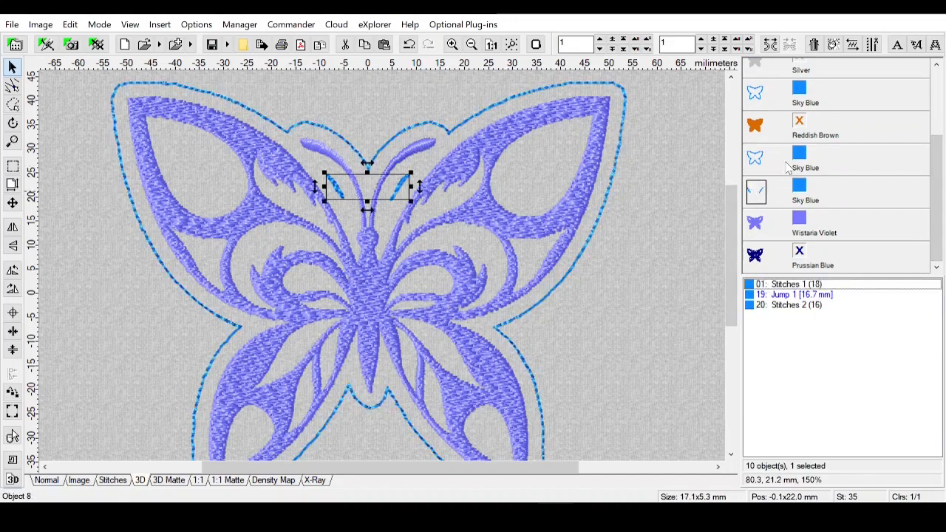
pyautogui.click(815, 45)
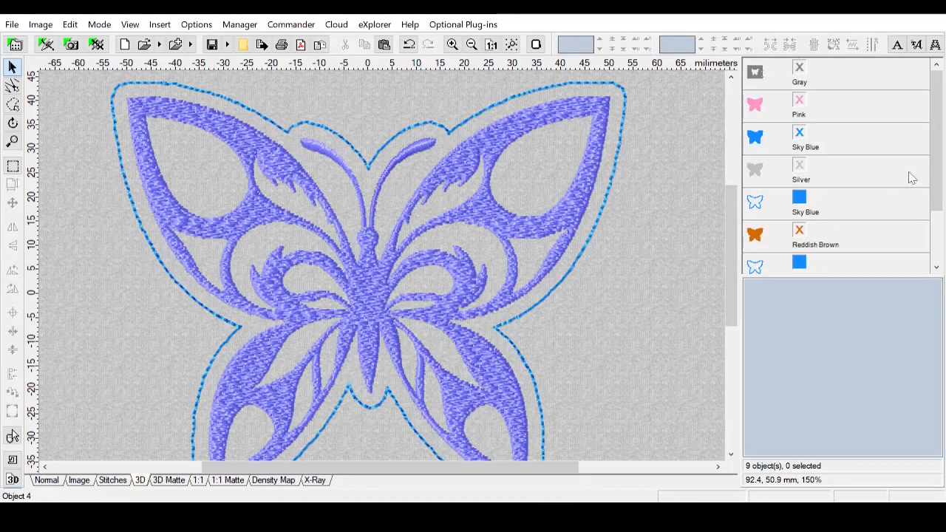
# Step: Delete the older duplicate sky blue outline above the orange background in the object order, keeping the newly separated contour
pyautogui.moveTo(937, 194); pyautogui.dragTo(936, 245)
pyautogui.click(758, 194)
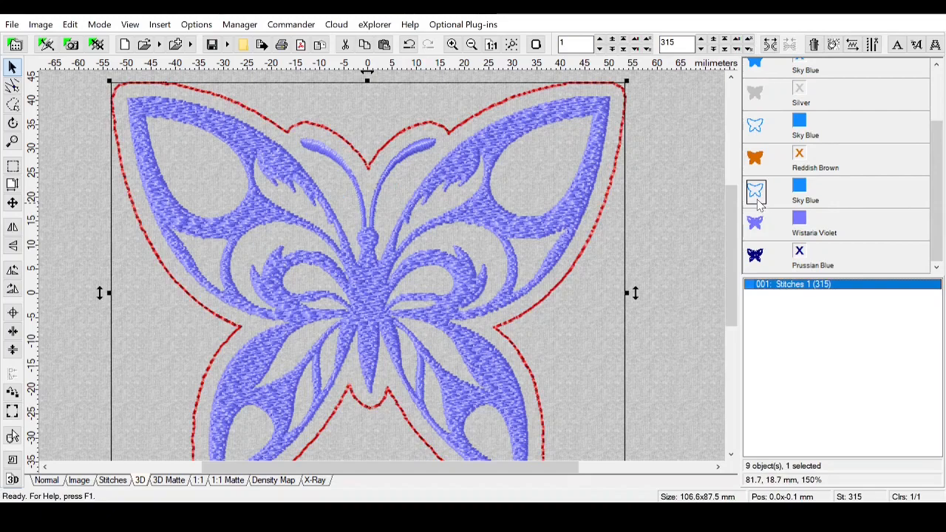
pyautogui.click(758, 127)
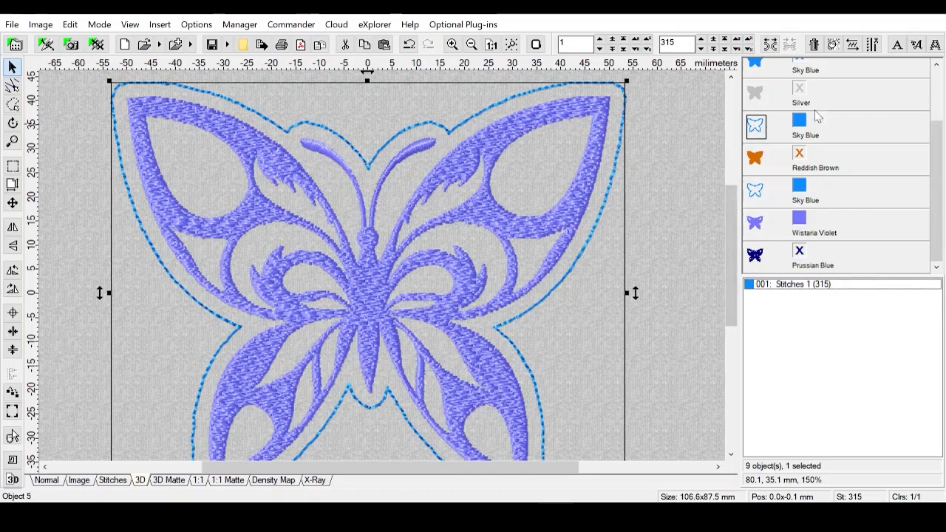
pyautogui.click(815, 46)
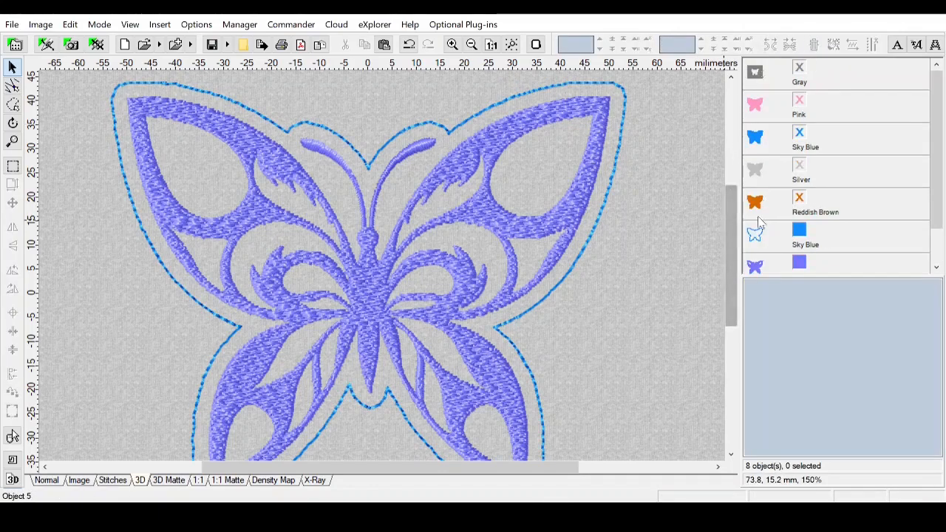
# Step: Apply a Cavity effect with 2.0 mm inflation to the remaining sky blue butterfly outline
pyautogui.click(755, 238)
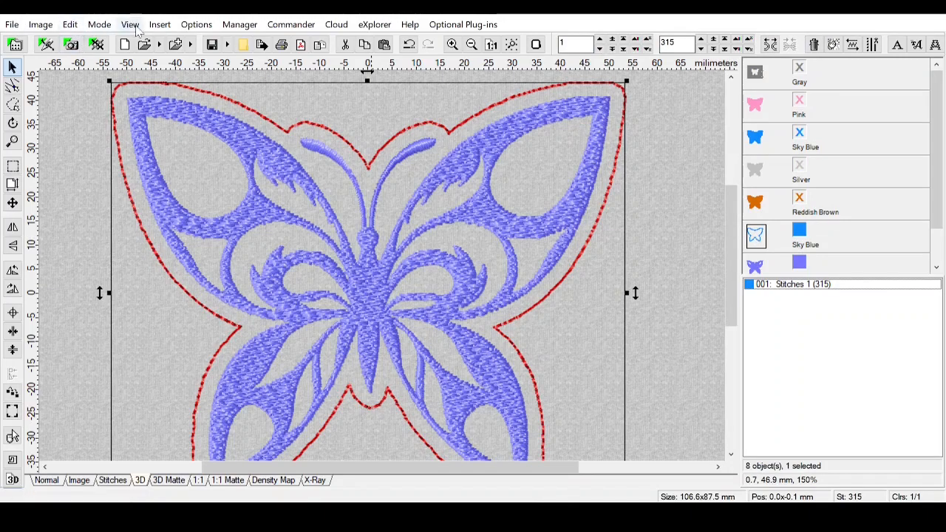
pyautogui.click(160, 26)
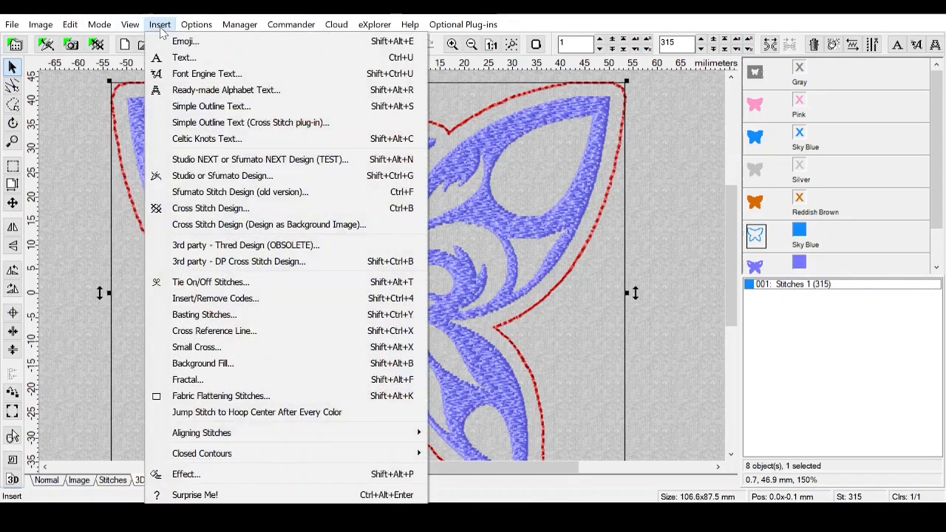
pyautogui.click(185, 474)
pyautogui.click(323, 355)
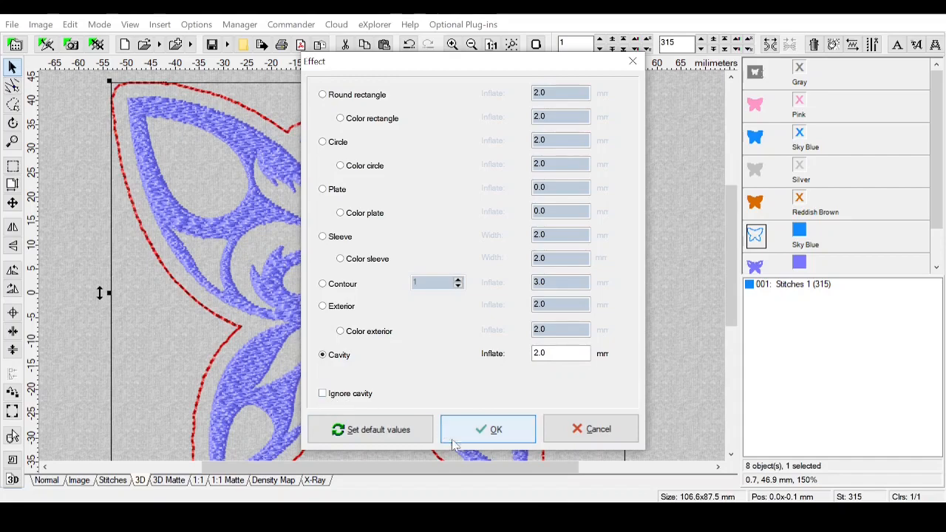
pyautogui.click(488, 435)
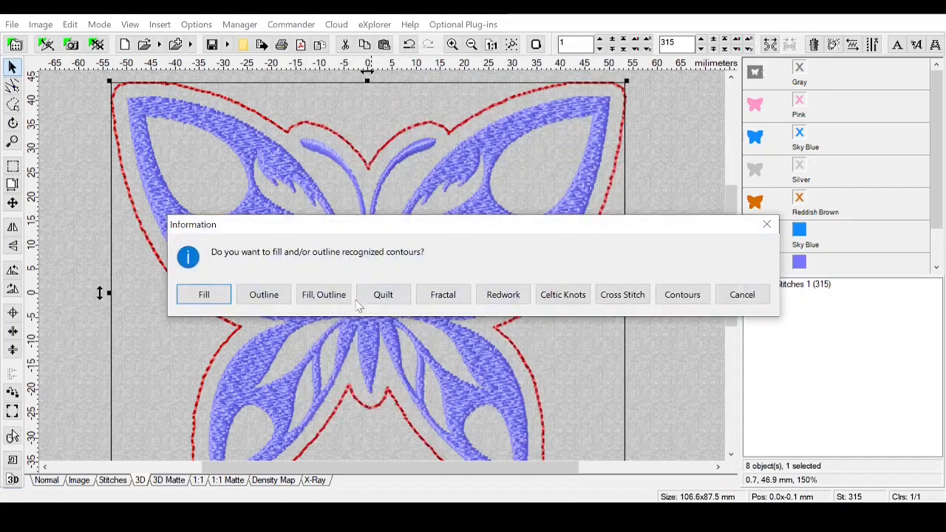
# Step: Generate a Quilt stipple fill with 1.4 mm distance, random points and 2.0 mm stitch length, and hide the sky blue outline
pyautogui.click(382, 295)
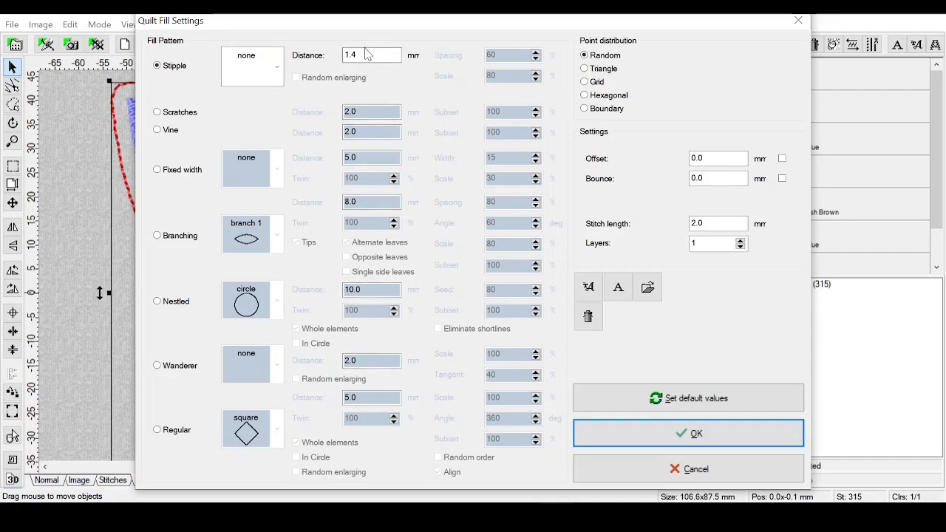
pyautogui.moveTo(342, 54); pyautogui.dragTo(416, 60)
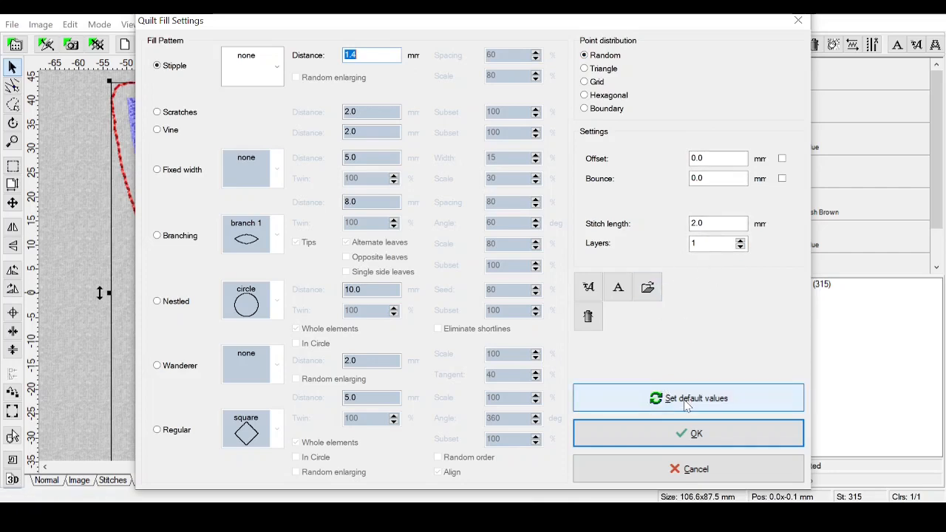
pyautogui.click(691, 434)
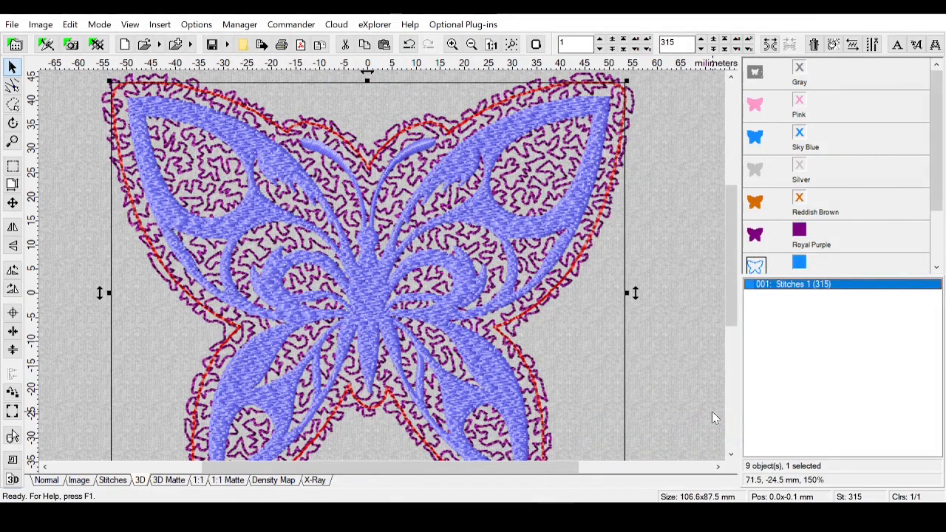
pyautogui.scroll(-2, 918, 185)
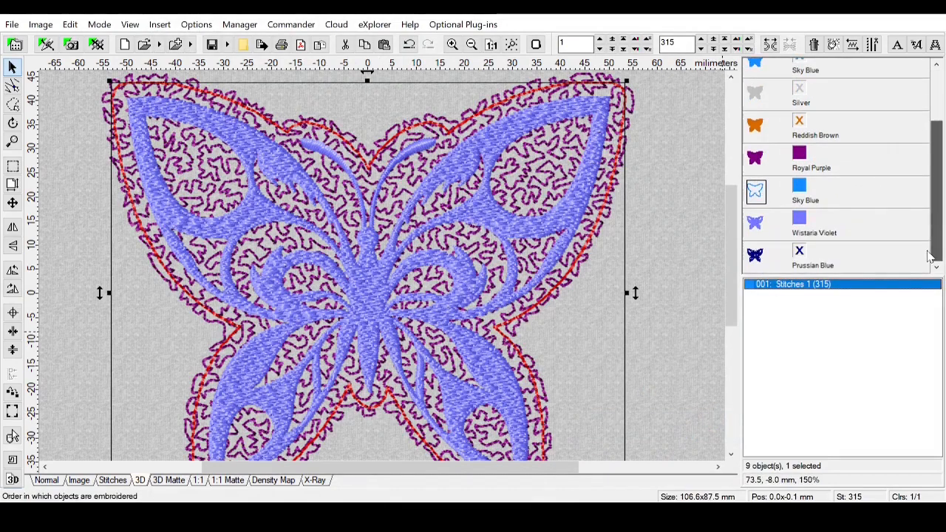
pyautogui.click(800, 185)
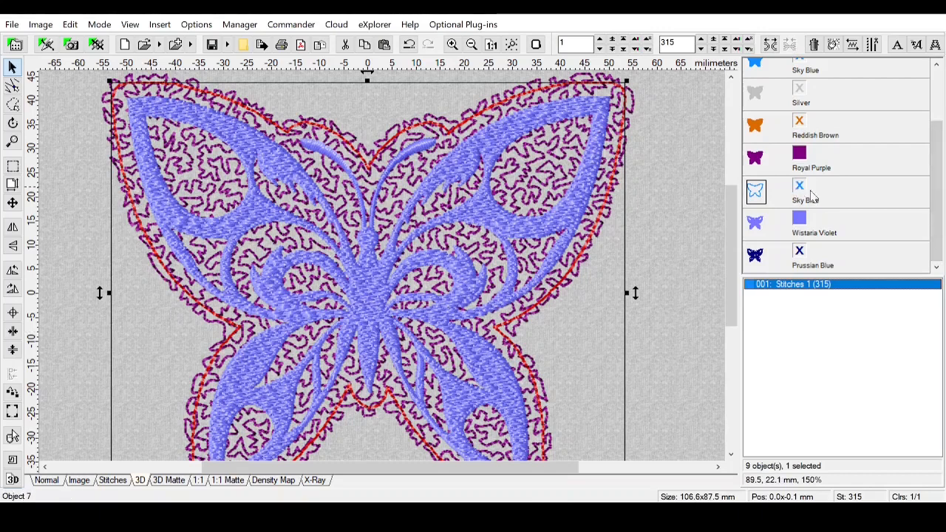
# Step: Examine the purple stippling's individual stitches up close within the upper wing and measure the length of one stitch
pyautogui.click(663, 139)
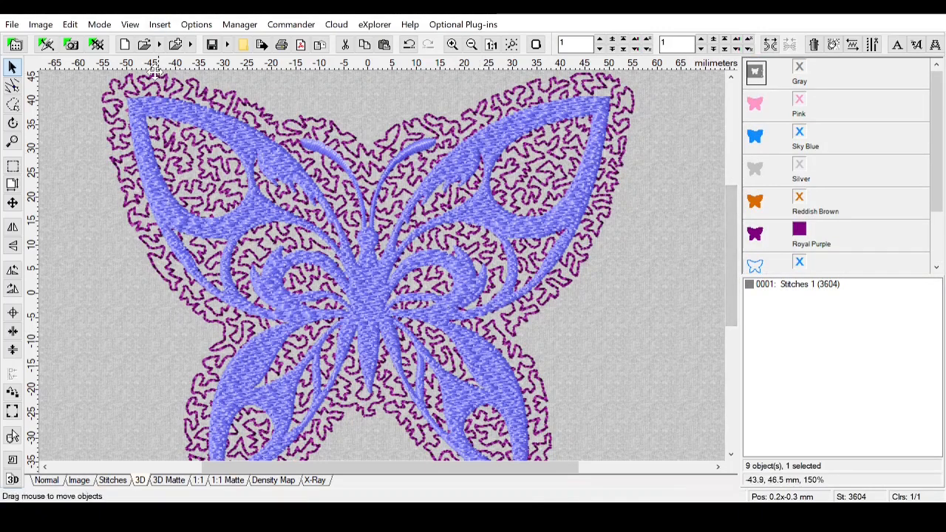
pyautogui.click(12, 142)
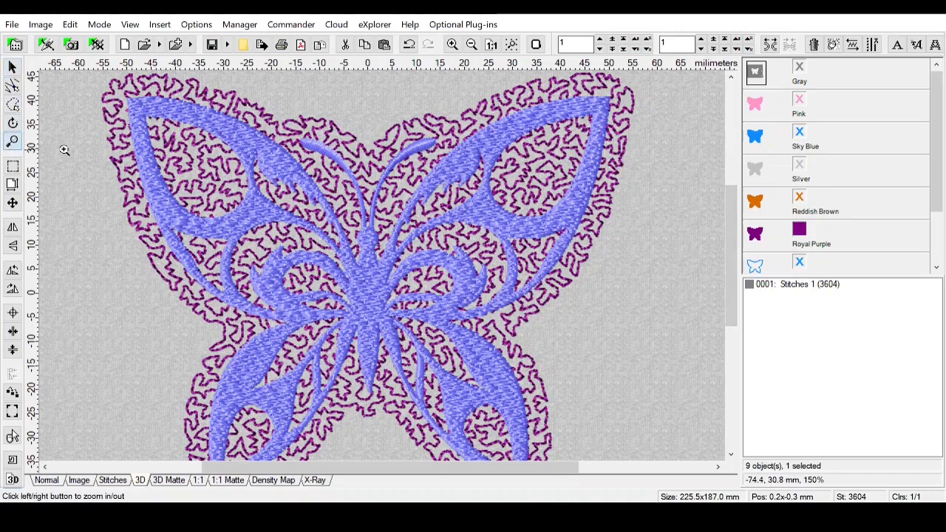
pyautogui.click(551, 191)
pyautogui.click(548, 193)
pyautogui.click(545, 195)
pyautogui.click(542, 197)
pyautogui.click(541, 199)
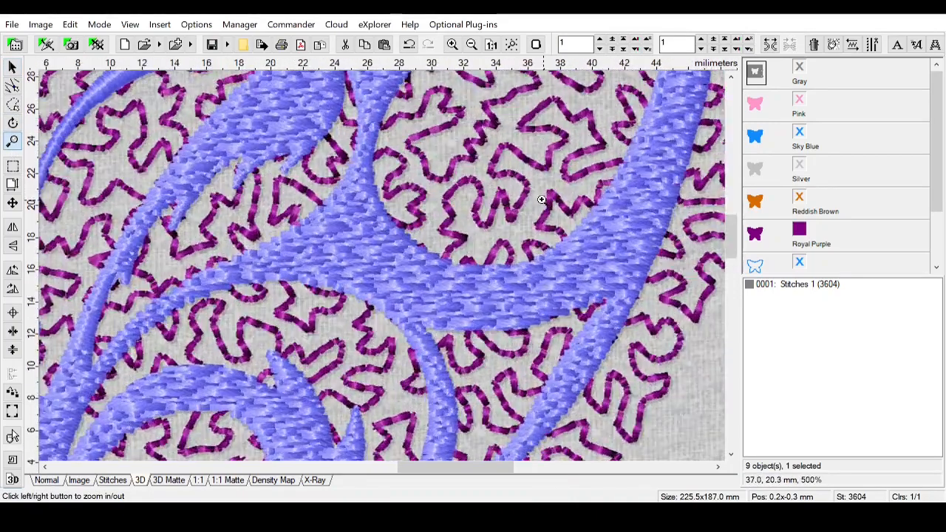
pyautogui.click(539, 200)
pyautogui.click(539, 200)
pyautogui.click(538, 200)
pyautogui.click(538, 200)
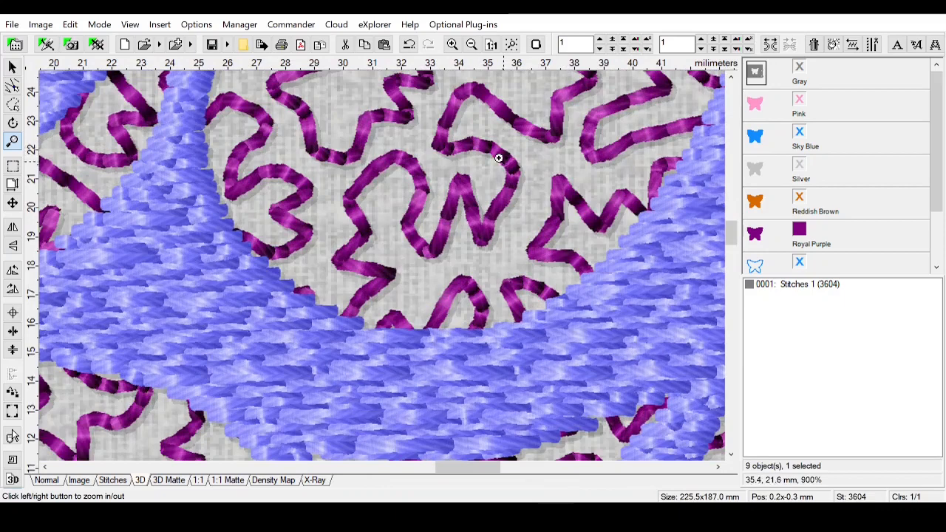
pyautogui.click(483, 132)
pyautogui.click(483, 132)
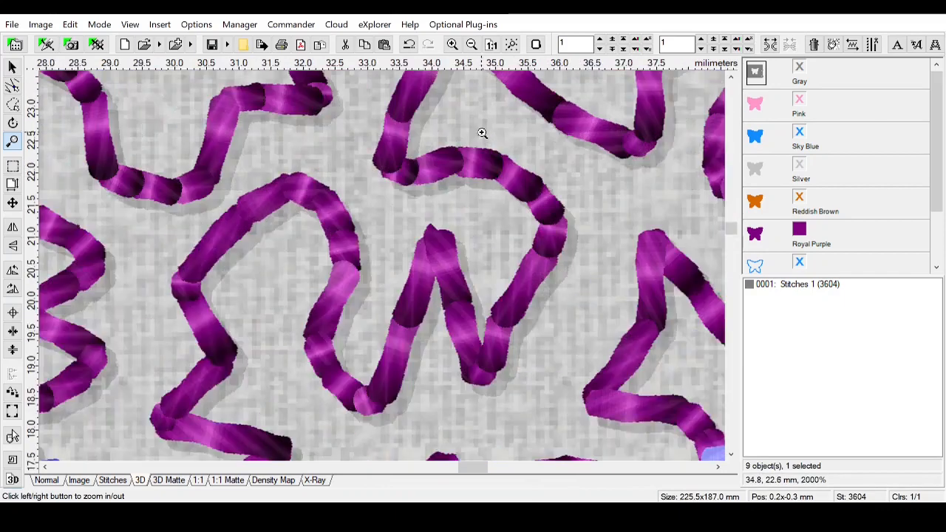
pyautogui.click(484, 140)
pyautogui.click(485, 149)
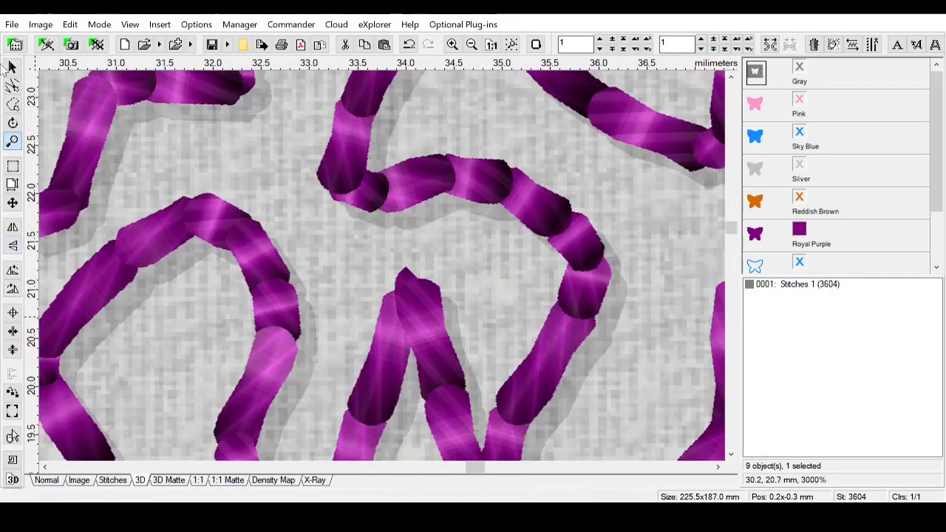
pyautogui.click(13, 103)
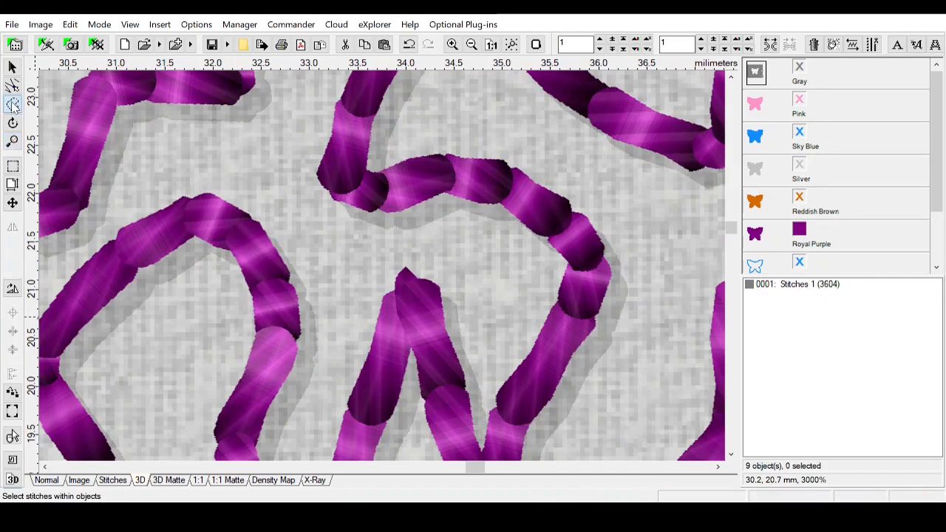
pyautogui.click(453, 170)
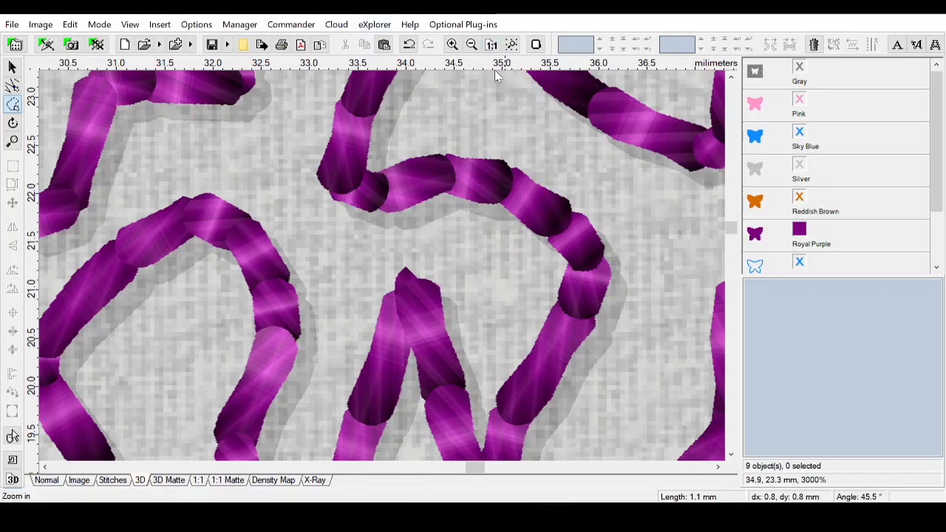
# Step: Select the Royal Purple stippling object and open its stitch file for editing in Studio
pyautogui.click(755, 235)
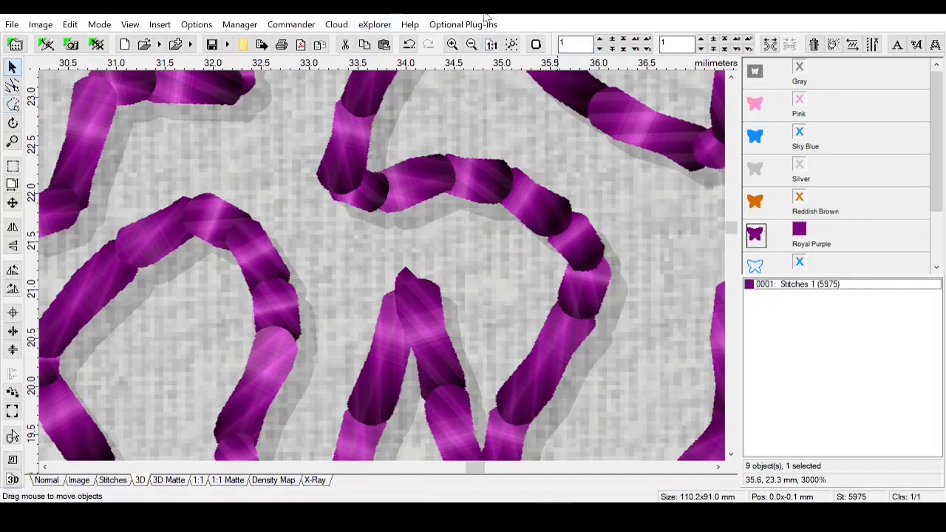
pyautogui.click(511, 44)
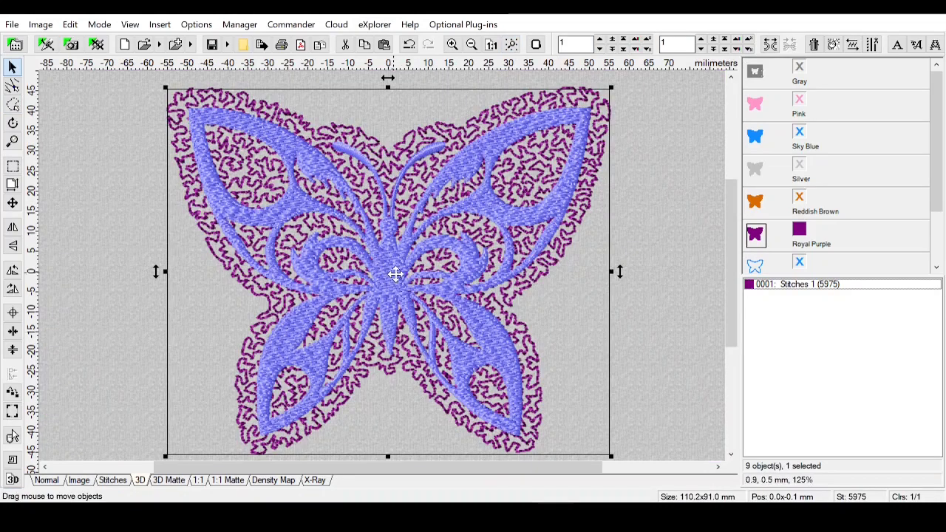
pyautogui.rightClick(757, 244)
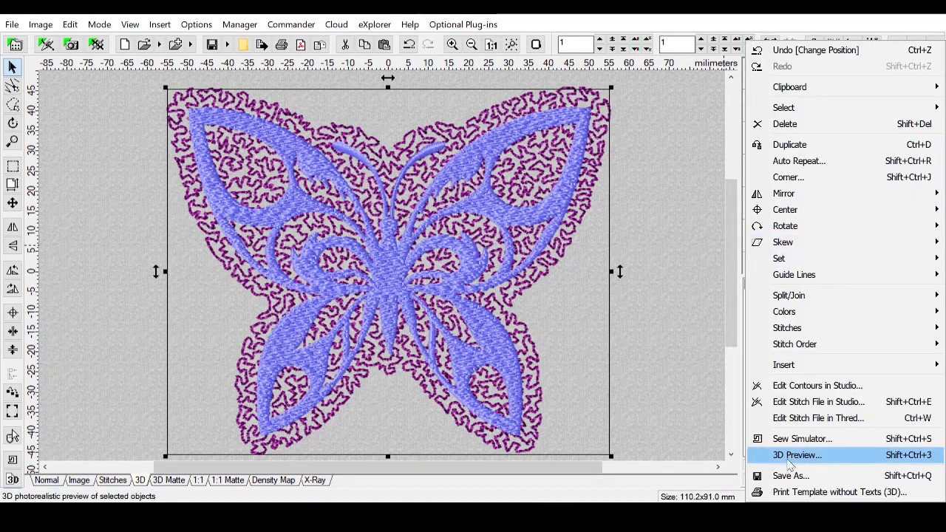
pyautogui.click(804, 406)
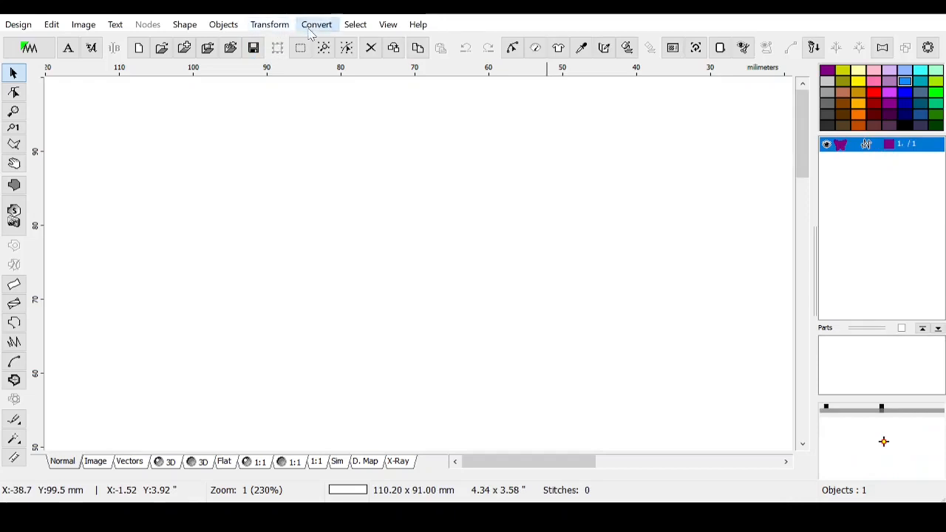
# Step: Convert the imported purple stippling stitches into a single-stitch outline object
pyautogui.click(316, 24)
pyautogui.click(355, 290)
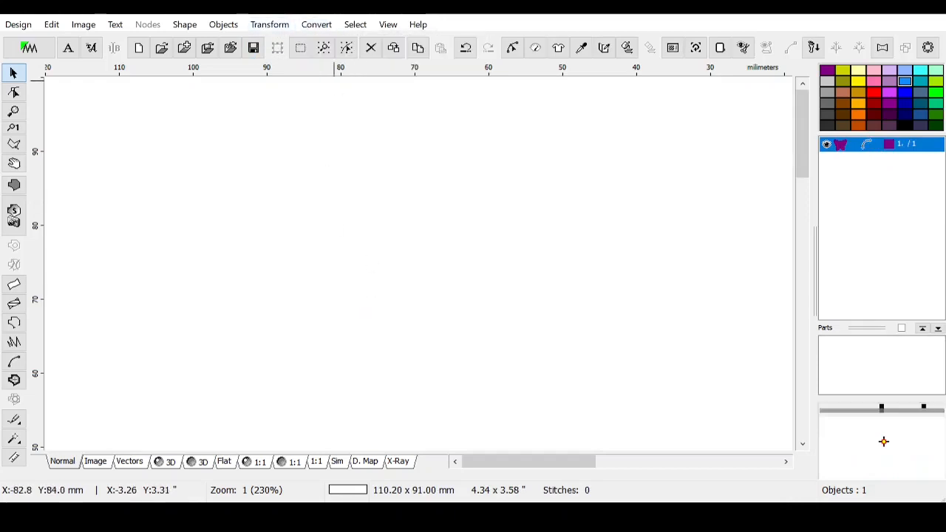
pyautogui.click(316, 24)
pyautogui.click(361, 273)
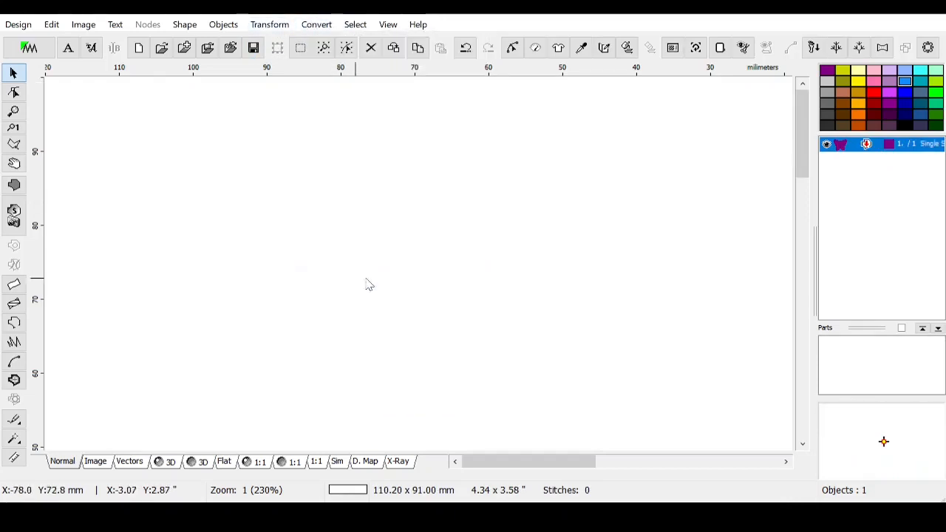
# Step: Set the purple outline's Single Stitch sample to 2.5 mm minimum and maximum length and generate its stitches
pyautogui.click(535, 47)
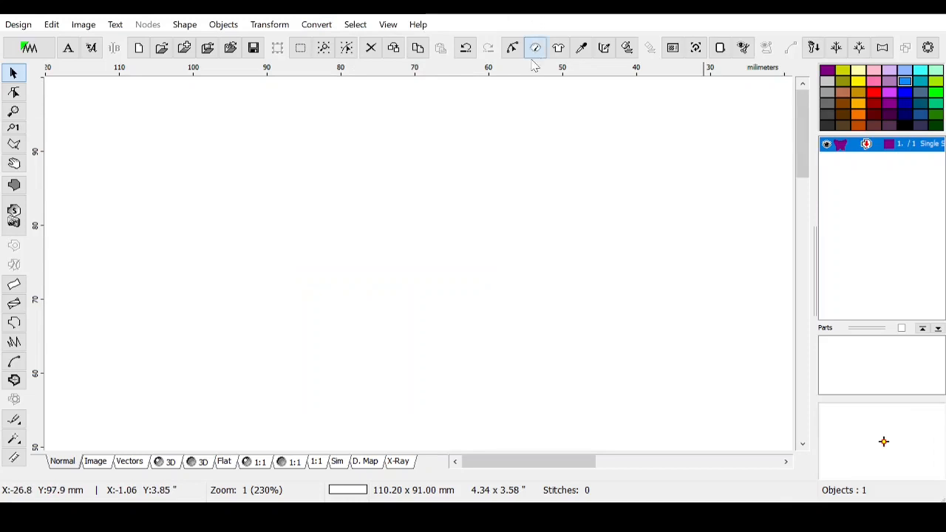
pyautogui.scroll(1, 760, 166)
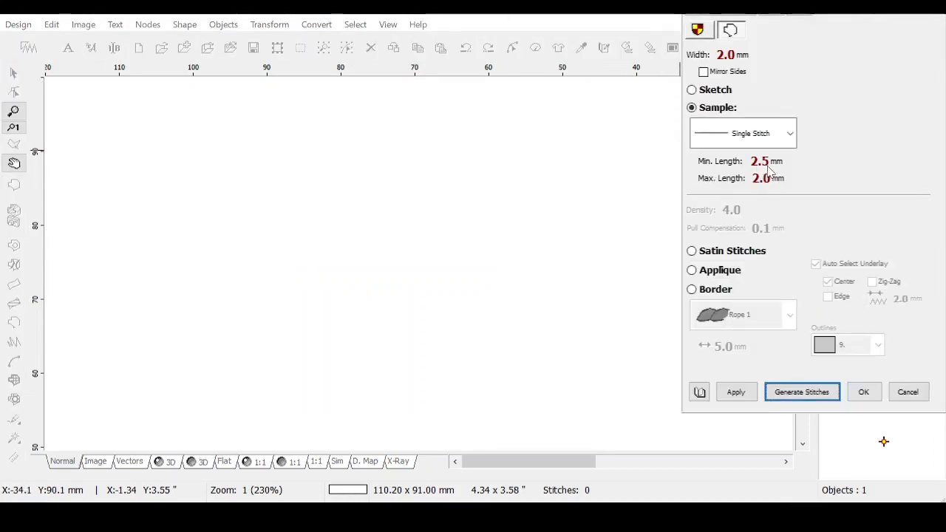
pyautogui.scroll(1, 766, 181)
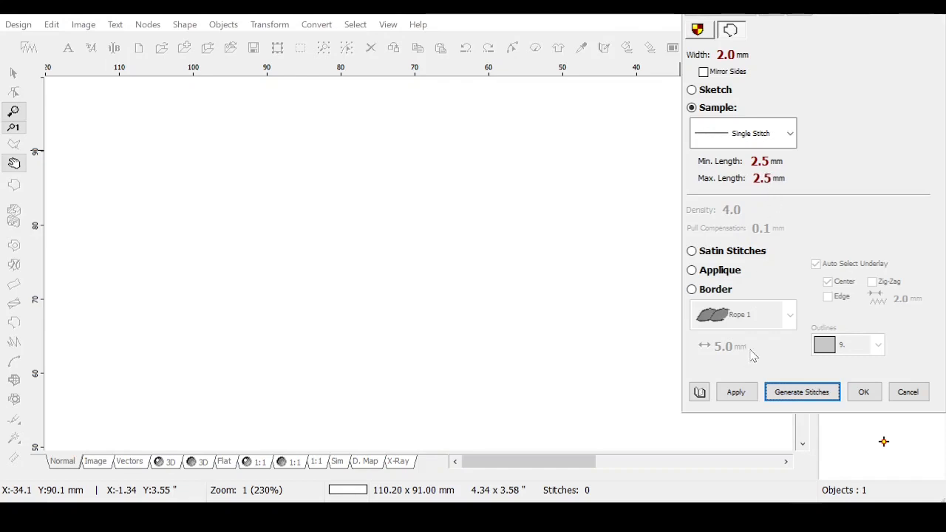
pyautogui.click(737, 392)
pyautogui.click(864, 392)
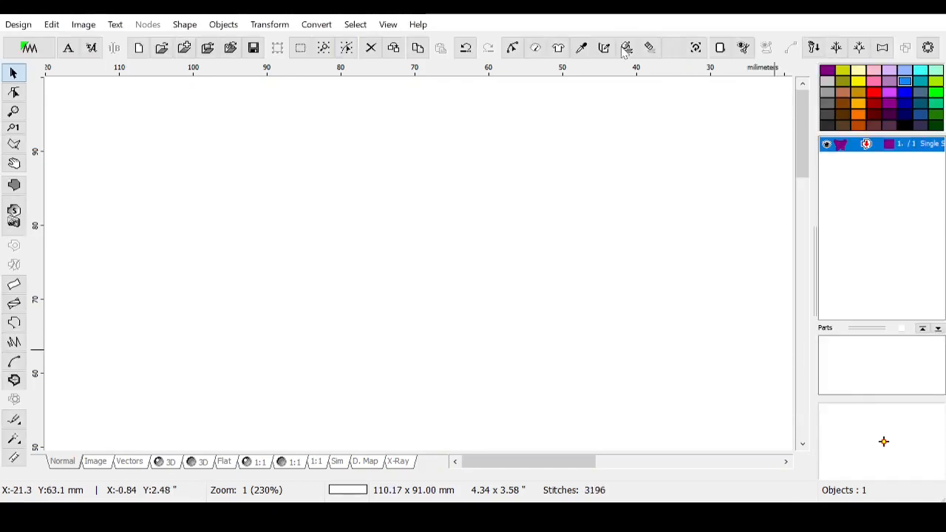
# Step: Examine the regenerated purple stippling in the 3D view, first as a whole and close up on its stitches
pyautogui.click(324, 47)
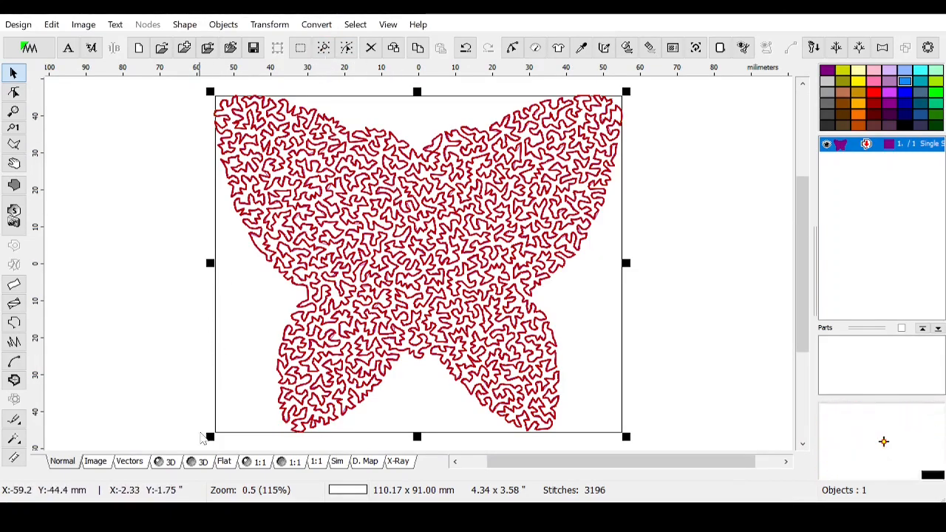
pyautogui.click(164, 464)
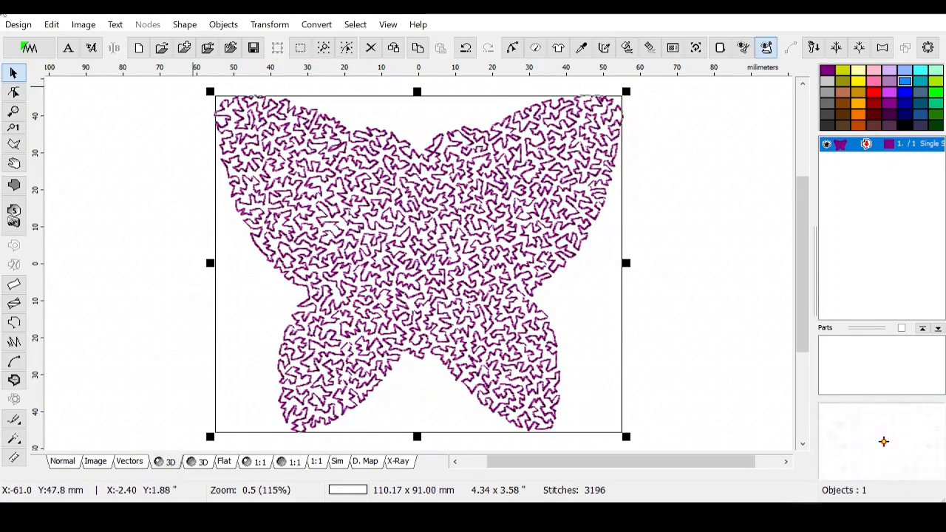
pyautogui.click(14, 111)
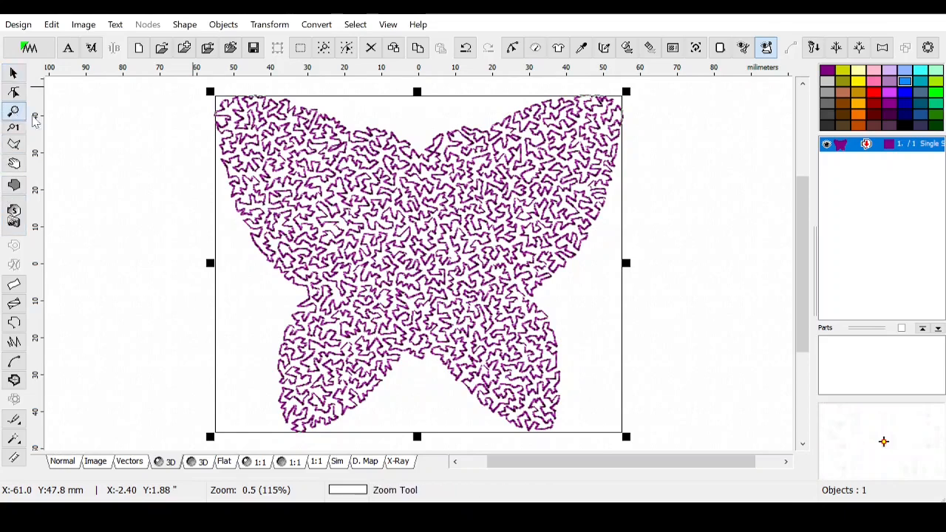
pyautogui.click(476, 221)
pyautogui.click(475, 221)
pyautogui.click(475, 221)
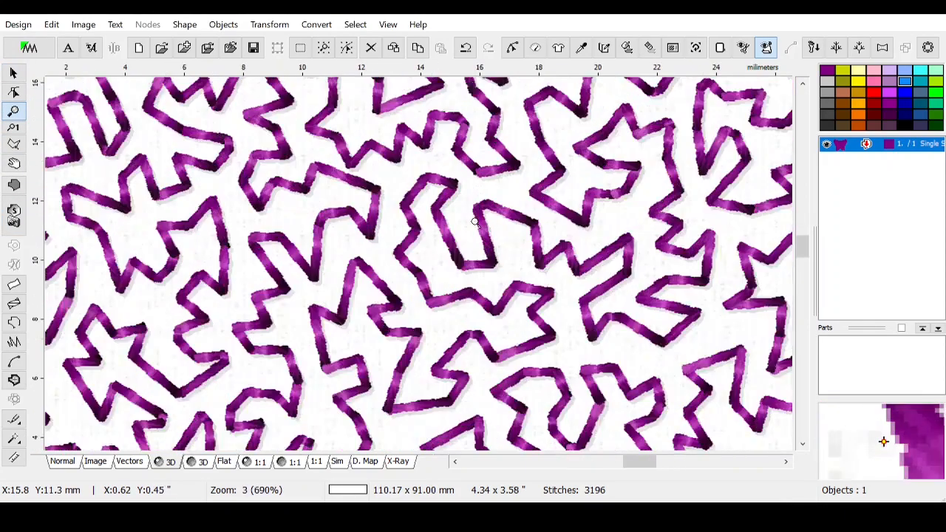
pyautogui.click(475, 222)
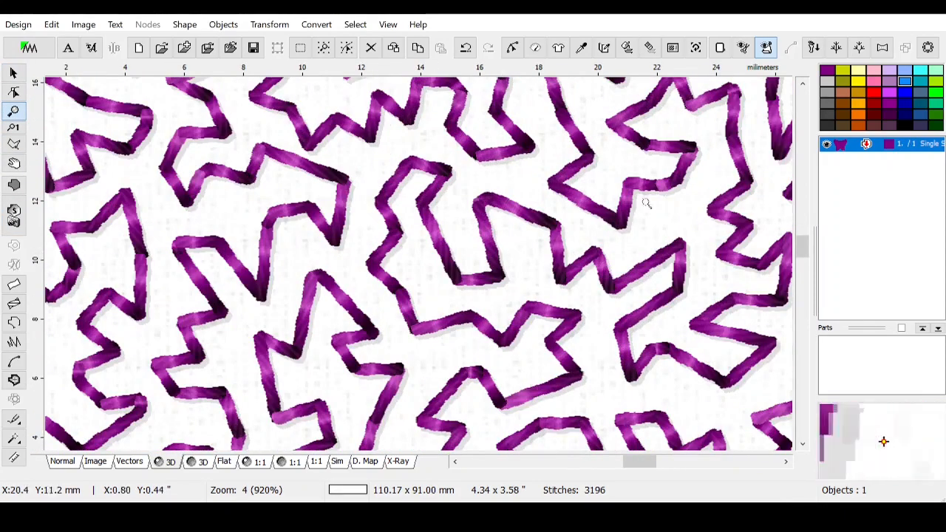
pyautogui.moveTo(803, 252); pyautogui.dragTo(799, 228)
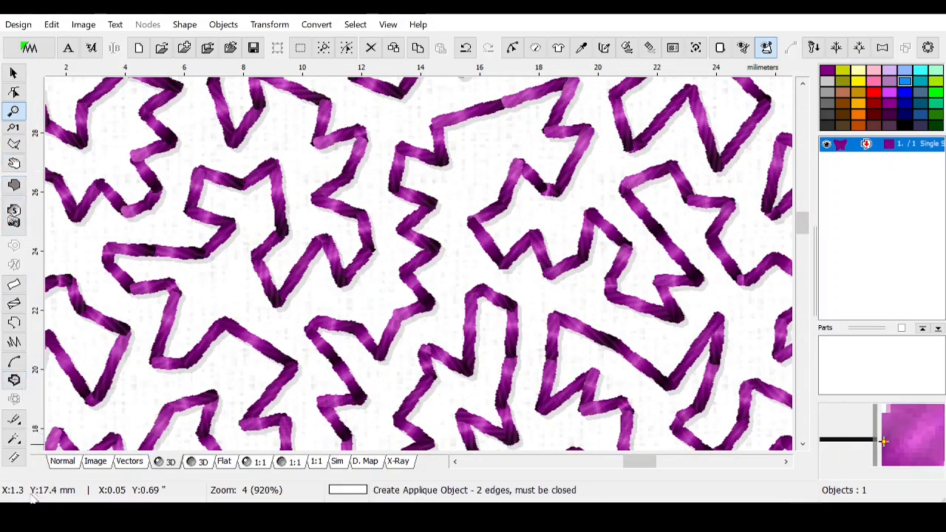
# Step: Measure the length of a short segment in the regenerated stippling with the Measuring Tool
pyautogui.click(14, 457)
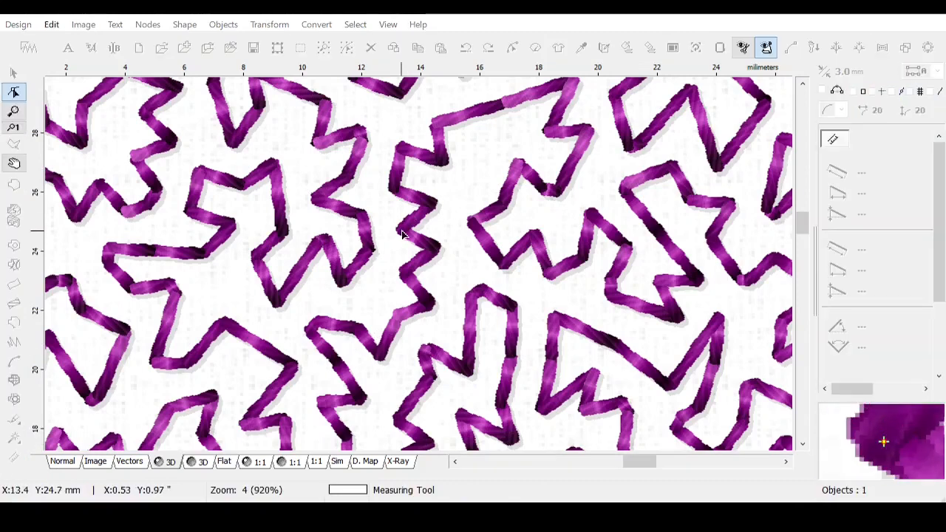
pyautogui.click(434, 202)
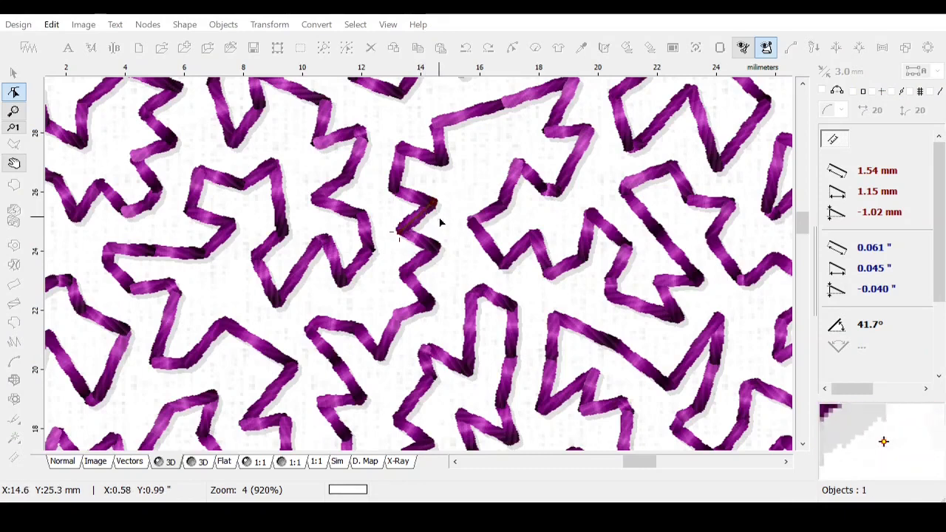
pyautogui.click(440, 207)
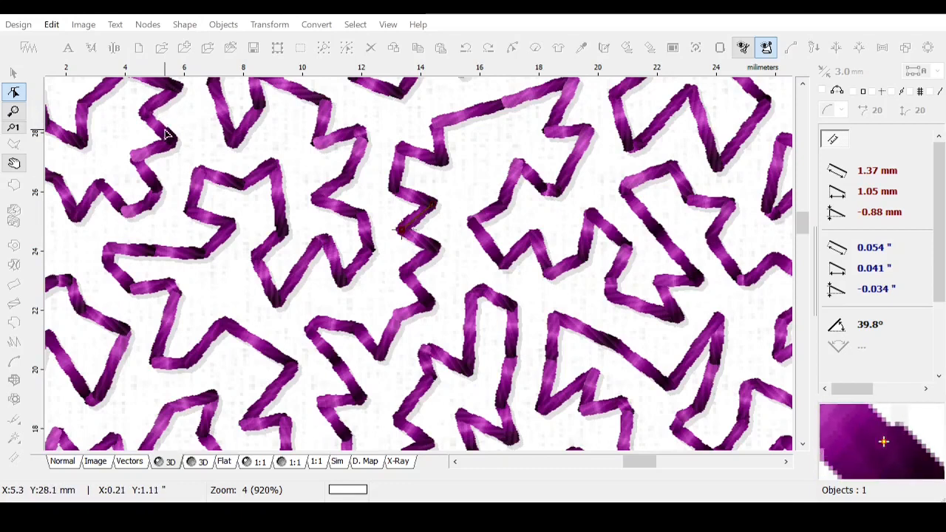
pyautogui.press('Escape')
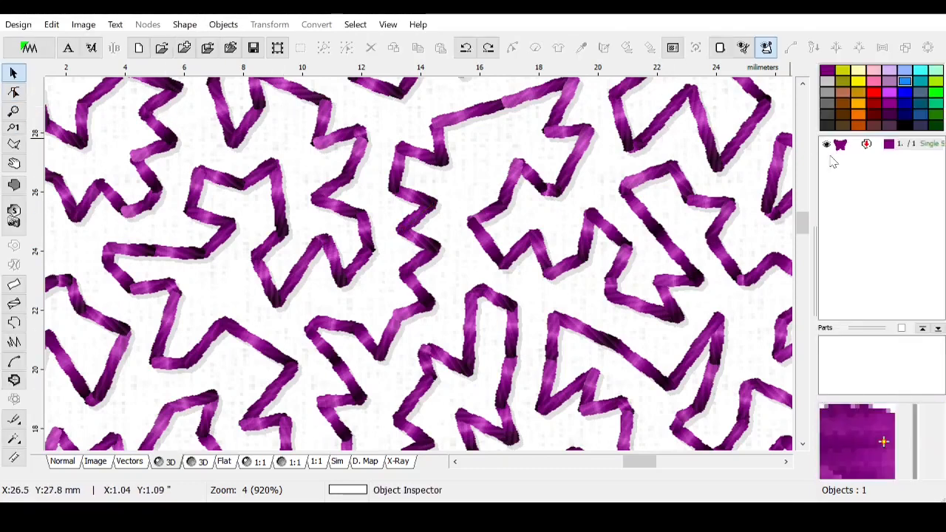
# Step: Save the purple stippling outline as stipKnockTribalButt.eof in the Tribal Butterfly1 folder and send its compiled stitches back to the Editor
pyautogui.click(852, 143)
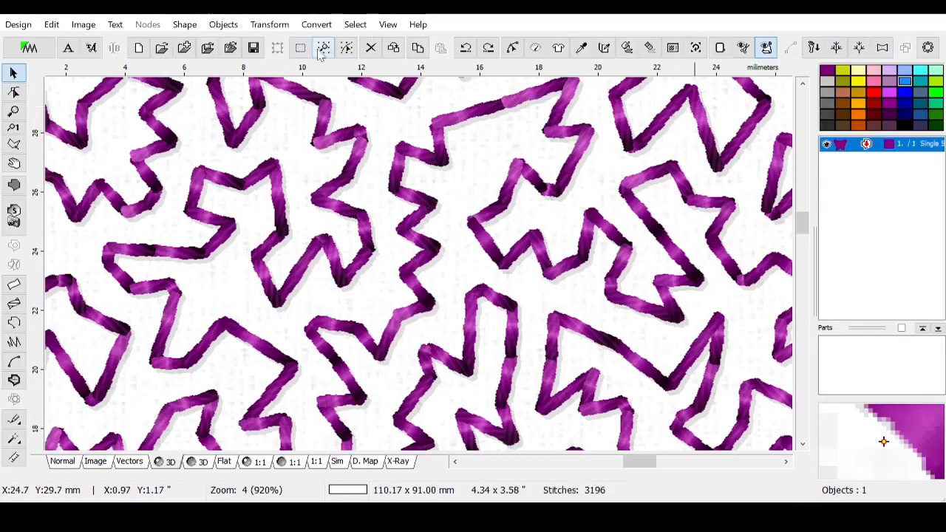
pyautogui.click(323, 49)
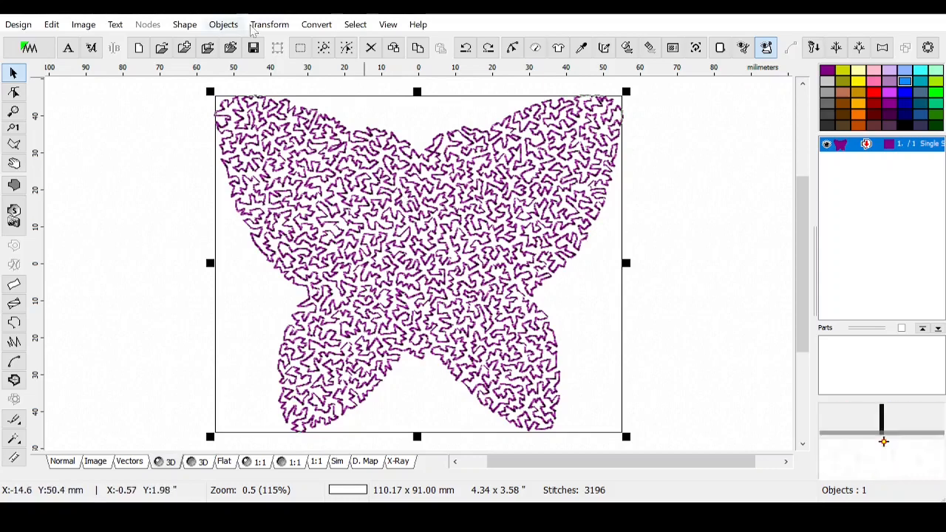
pyautogui.click(252, 49)
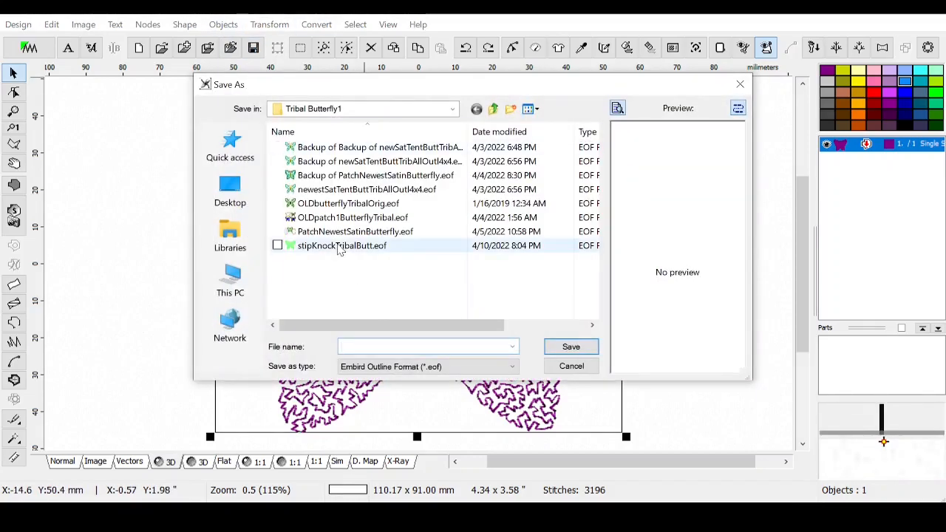
pyautogui.doubleClick(340, 245)
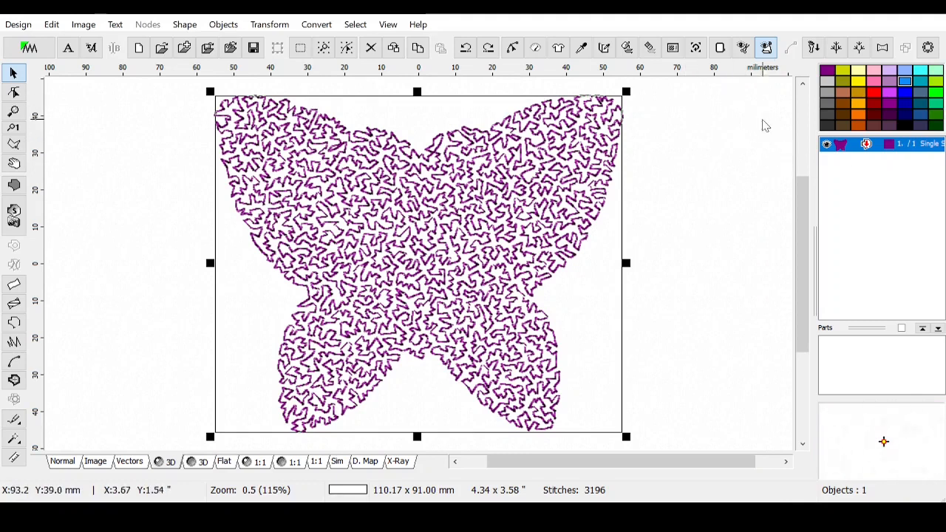
pyautogui.click(26, 49)
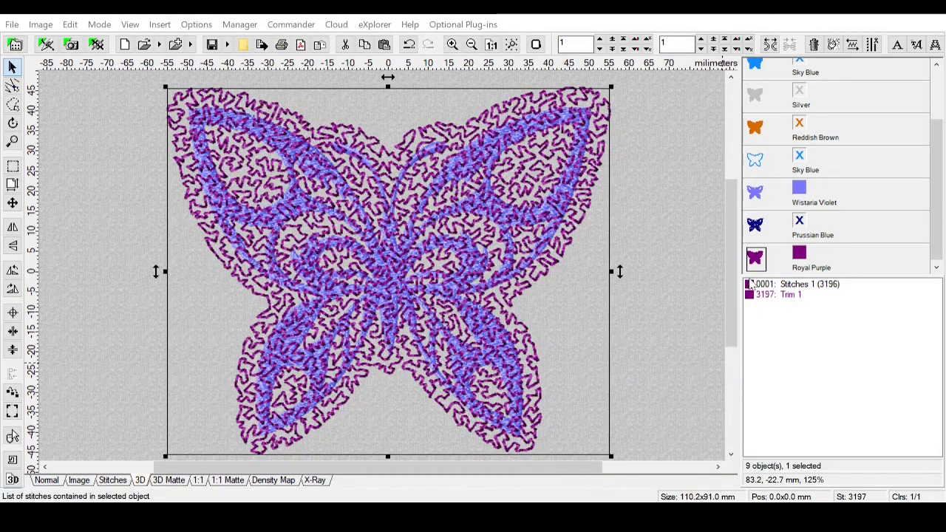
# Step: Move the purple stippling object before the Wistaria Violet butterfly in the object order, so it lies behind the butterfly
pyautogui.click(756, 259)
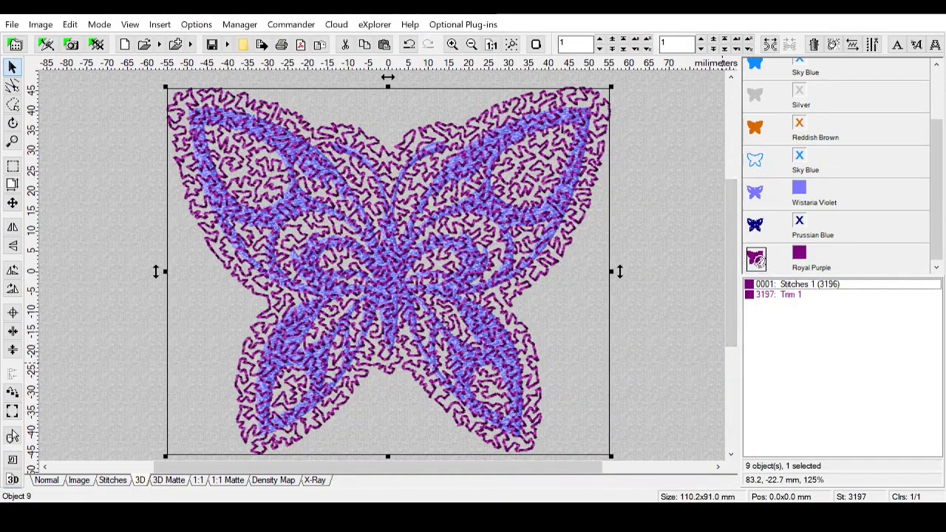
pyautogui.moveTo(756, 259); pyautogui.dragTo(760, 196)
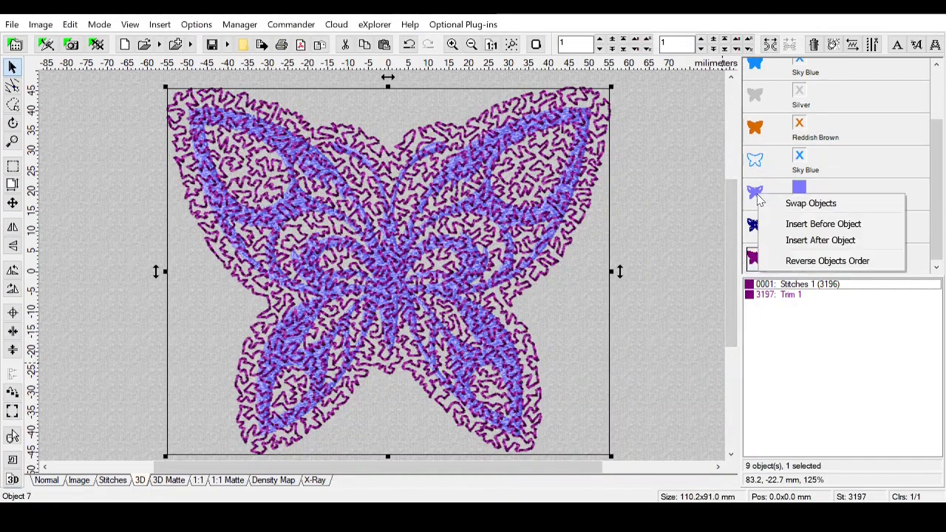
pyautogui.click(796, 224)
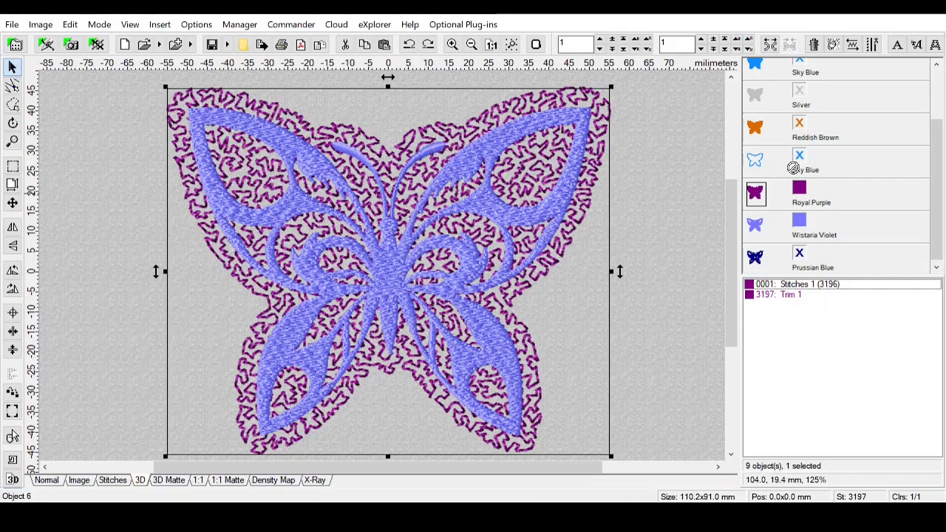
# Step: Try setting the purple stippling's color identical to the silver background object's color, and undo the change
pyautogui.click(801, 190)
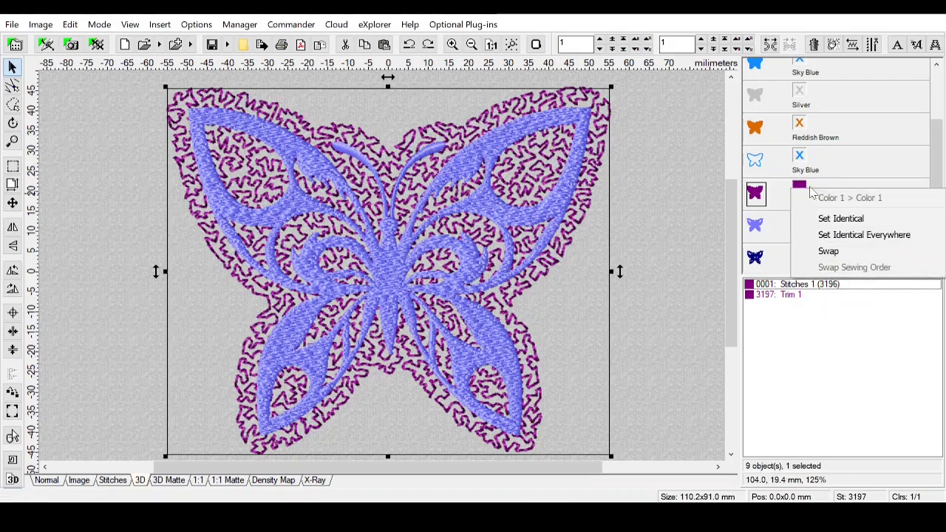
pyautogui.click(835, 219)
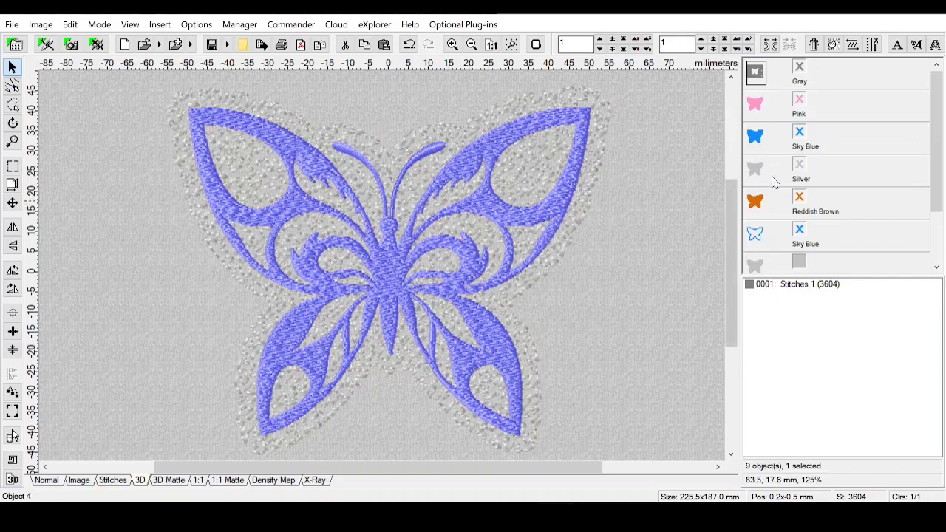
pyautogui.click(409, 45)
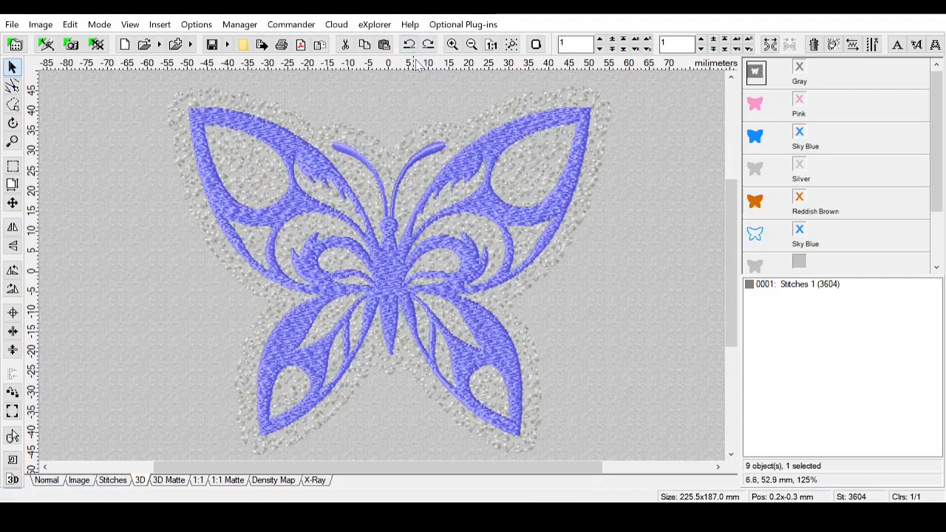
pyautogui.click(409, 46)
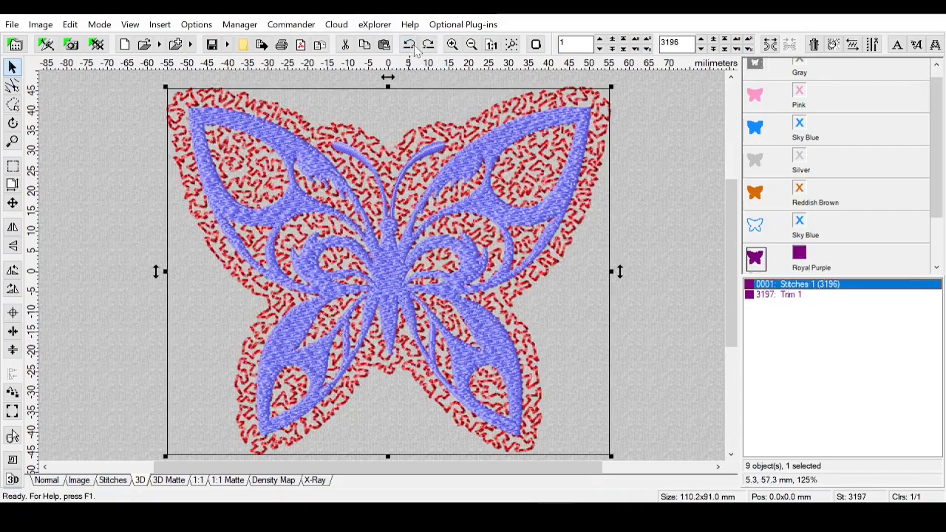
pyautogui.hotkey('ctrl', 'y')
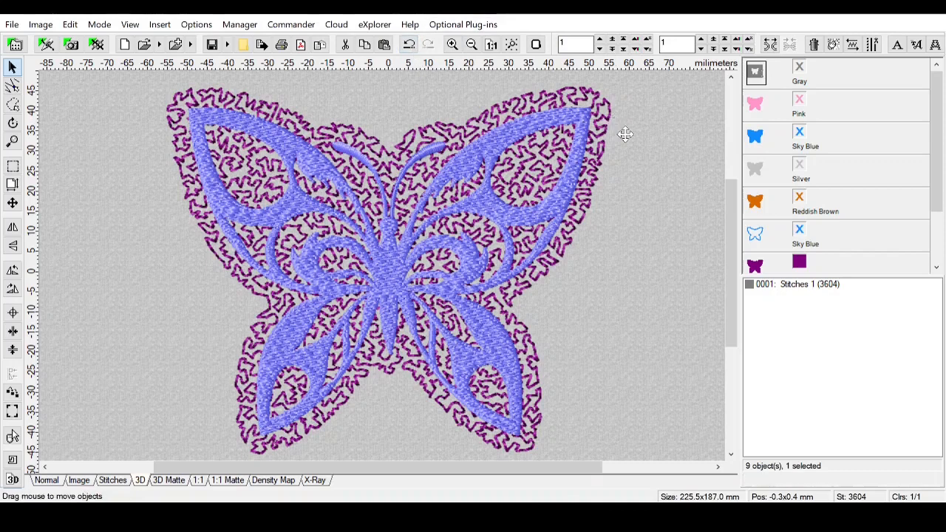
# Step: Copy the silver background object's color onto the purple stippling as an identical color
pyautogui.moveTo(803, 164); pyautogui.dragTo(798, 151)
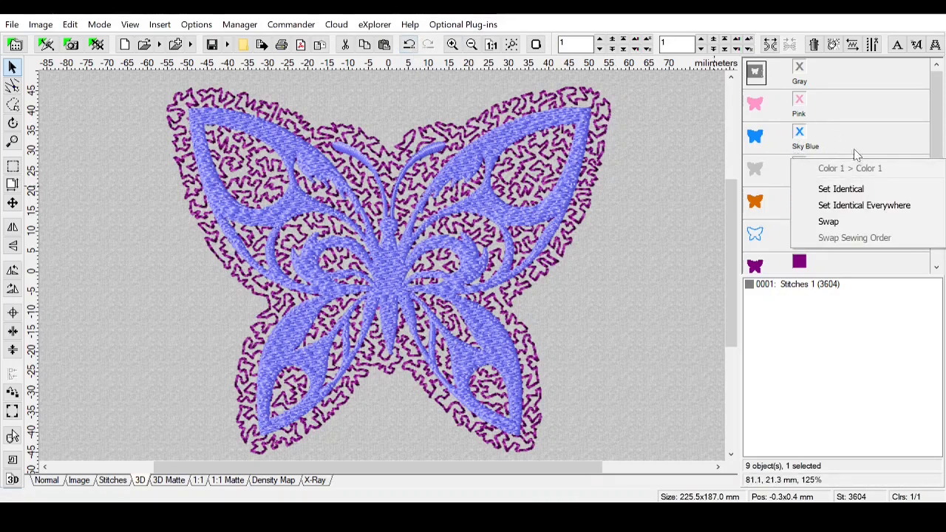
pyautogui.click(885, 133)
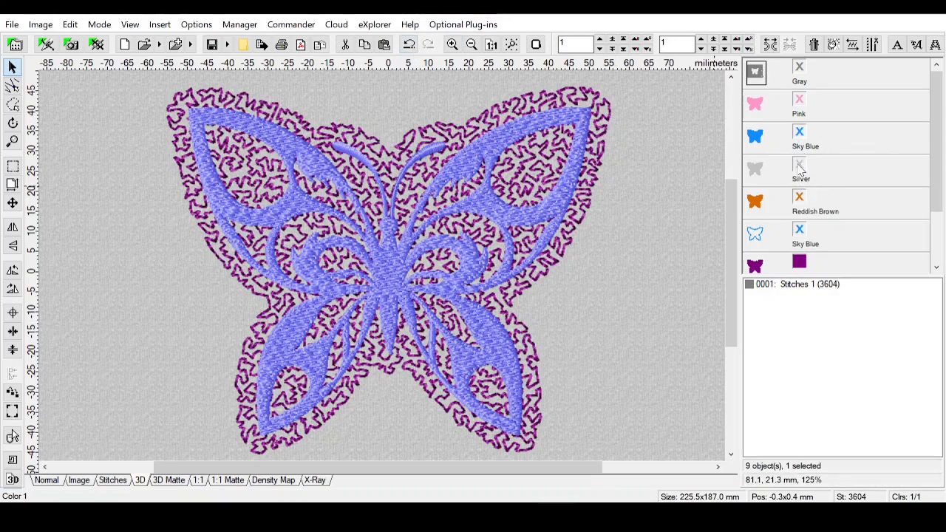
pyautogui.scroll(-2, 801, 249)
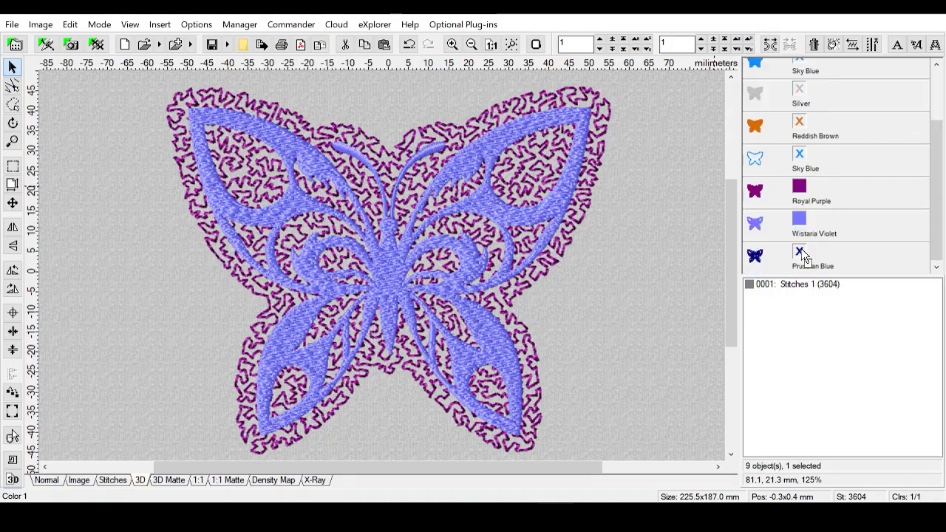
pyautogui.moveTo(802, 196); pyautogui.dragTo(802, 197)
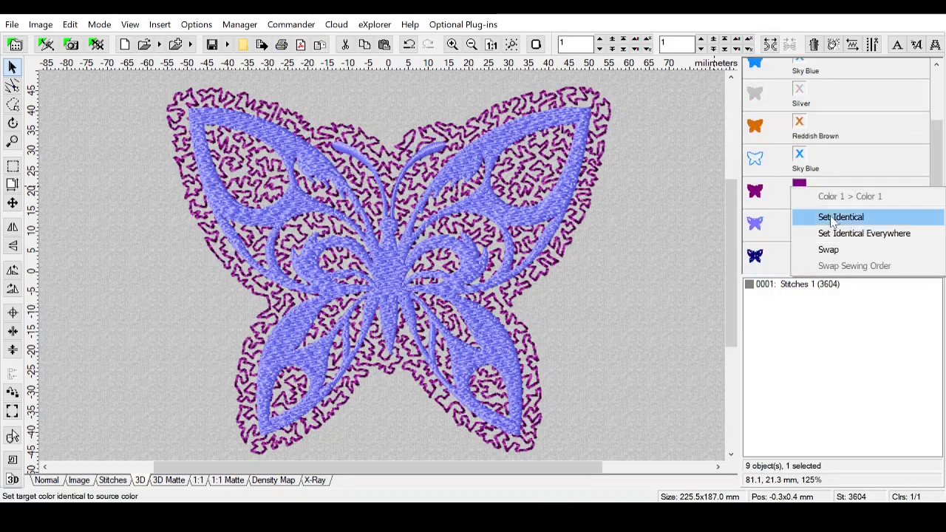
pyautogui.click(820, 217)
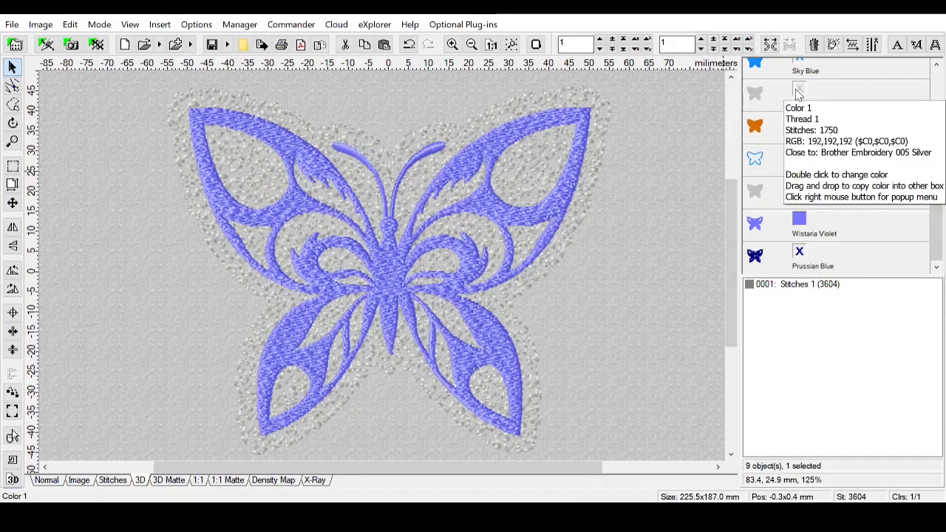
# Step: Hide the silver stippling and show the other silver background fill behind the violet butterfly for comparison
pyautogui.click(799, 185)
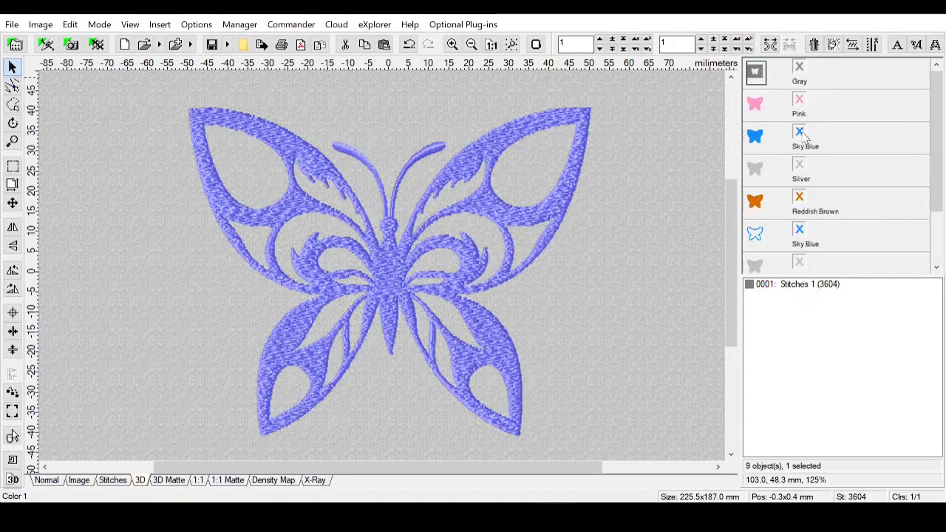
pyautogui.click(801, 167)
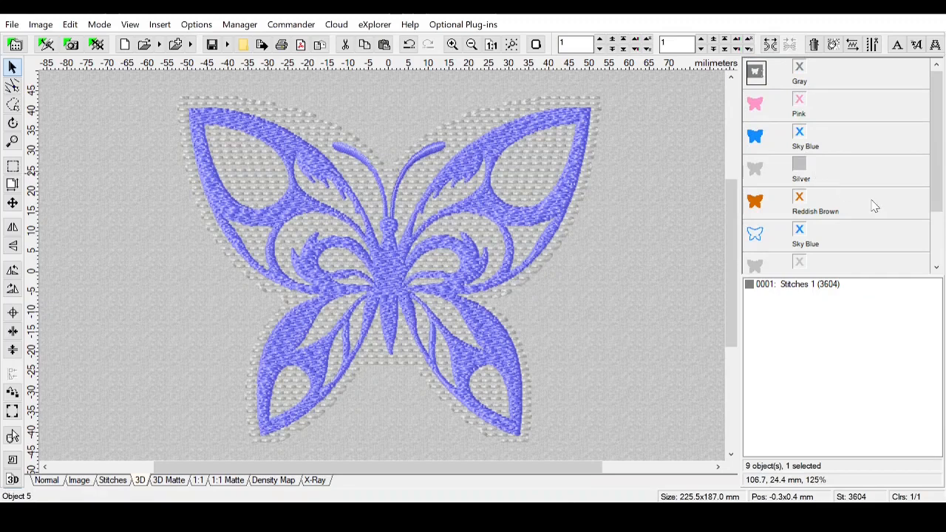
pyautogui.moveTo(874, 204)
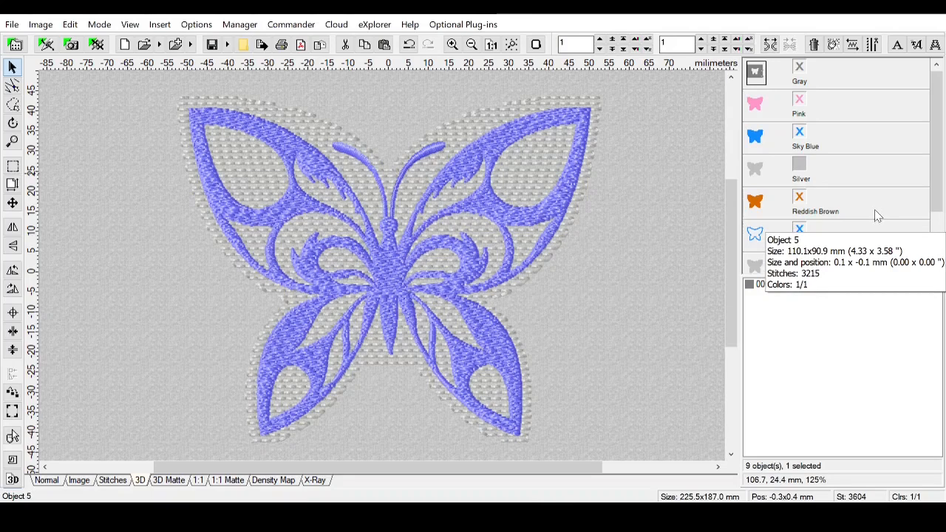
pyautogui.moveTo(803, 165)
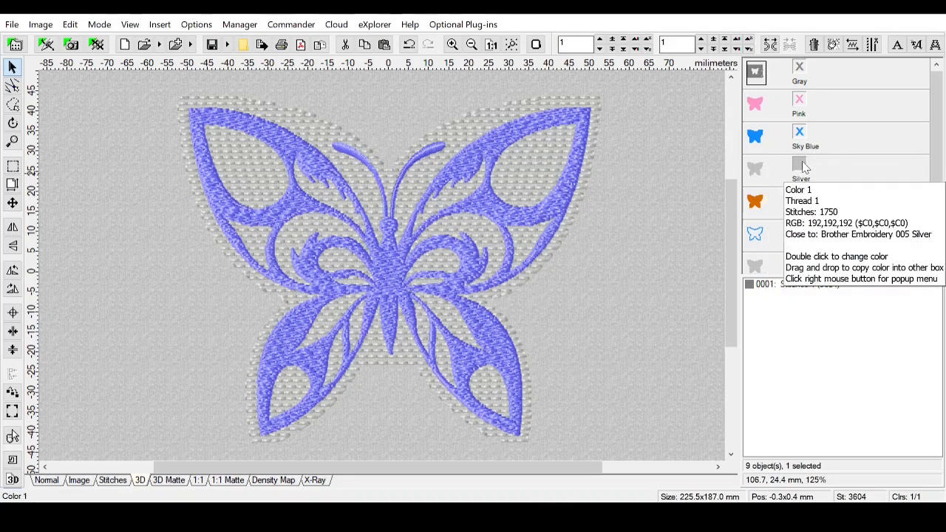
pyautogui.scroll(-1, 760, 107)
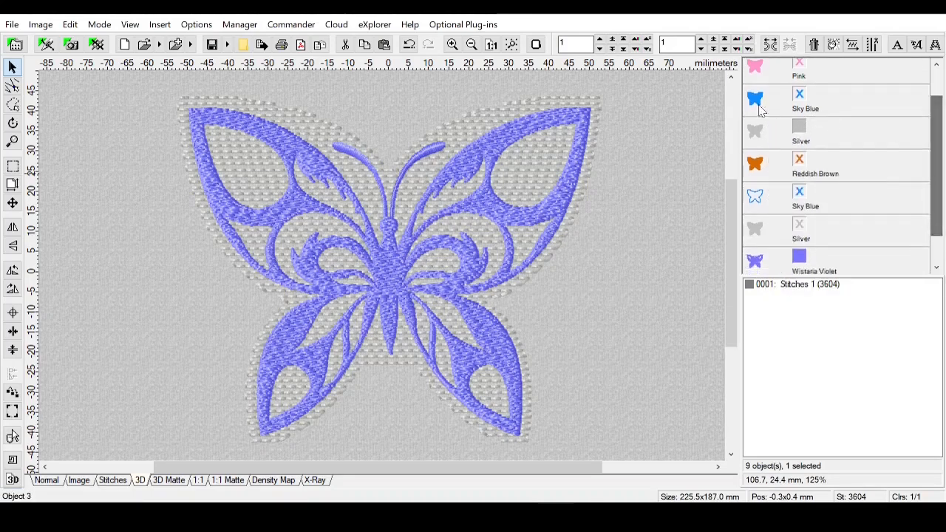
# Step: Hide the silver straight-row background, show the silver stippling again, and view it without any selection highlight
pyautogui.click(755, 133)
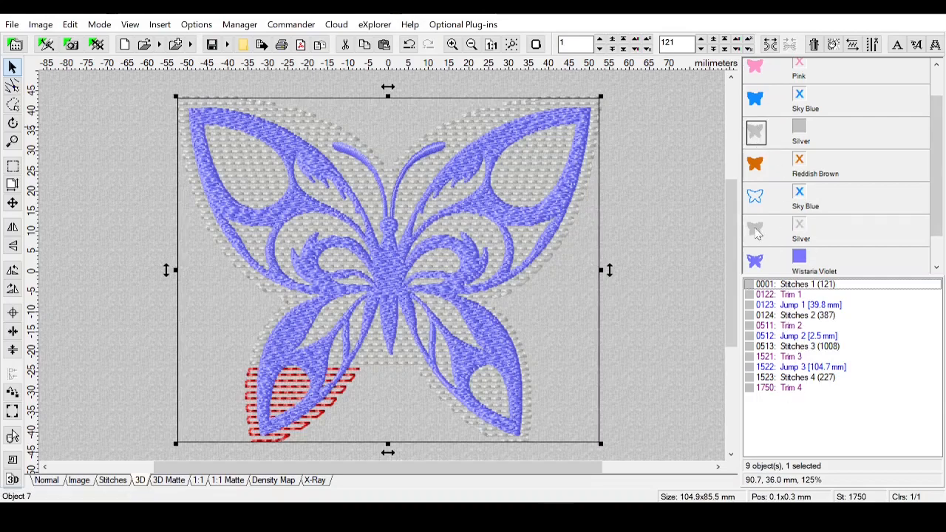
pyautogui.click(802, 229)
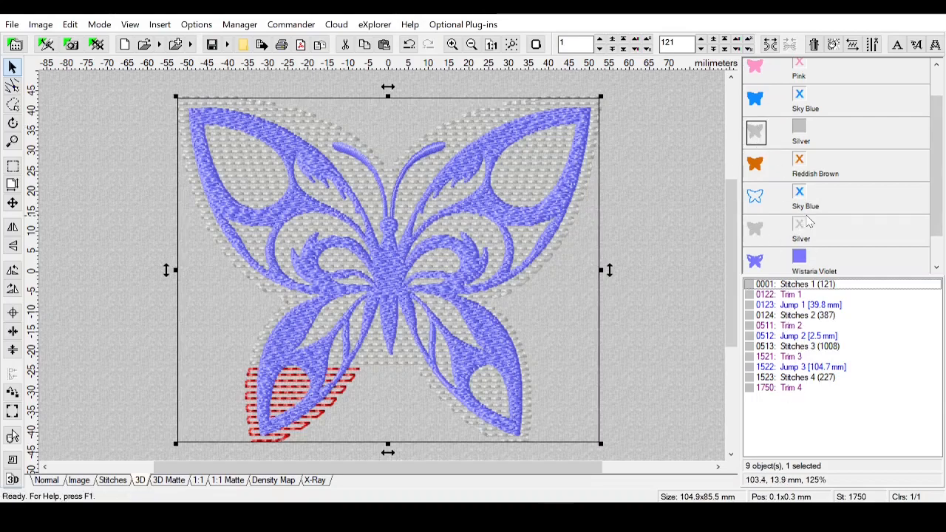
pyautogui.click(801, 129)
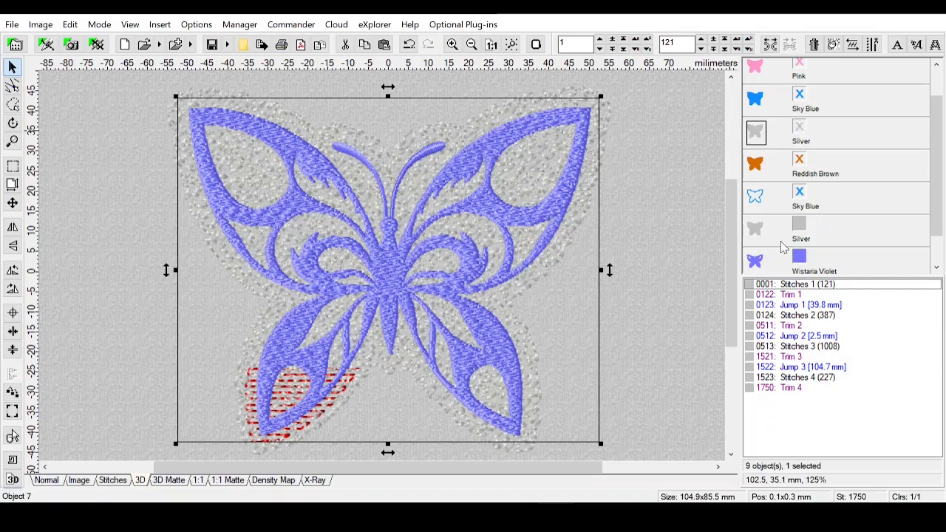
pyautogui.click(755, 232)
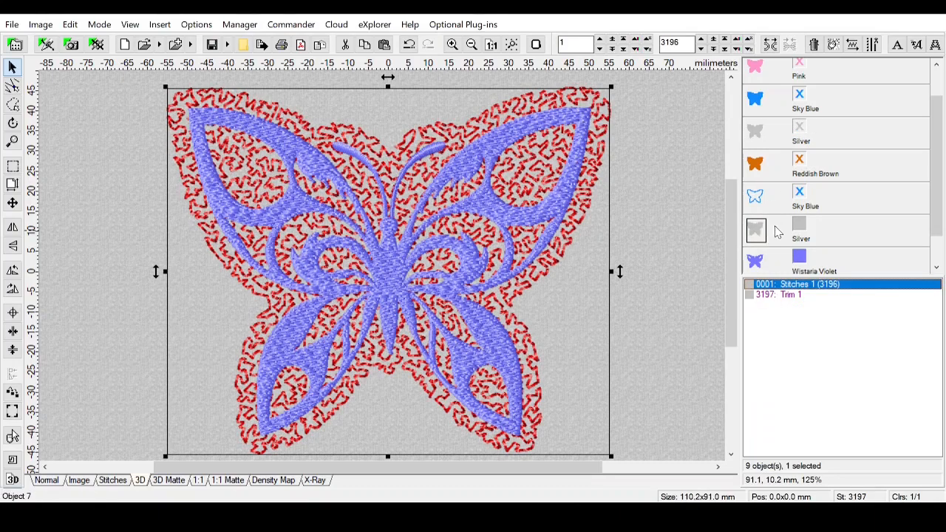
pyautogui.click(675, 244)
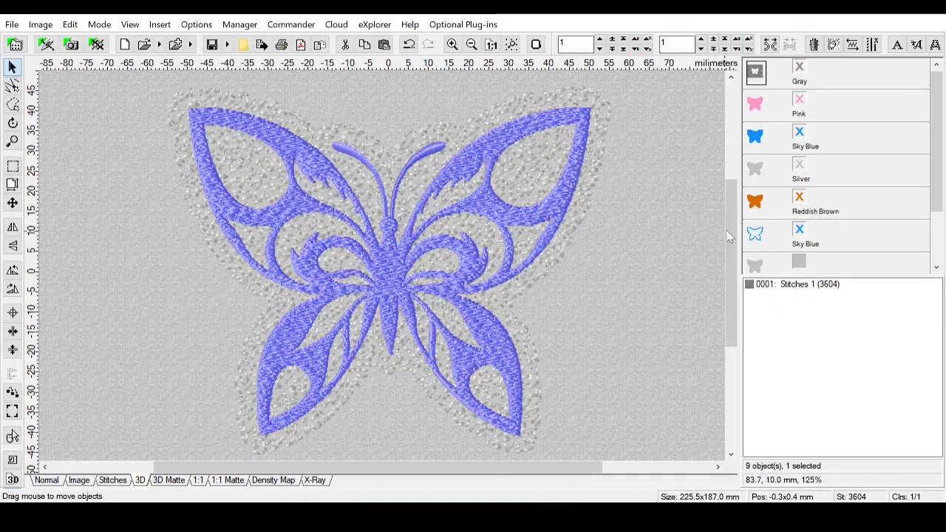